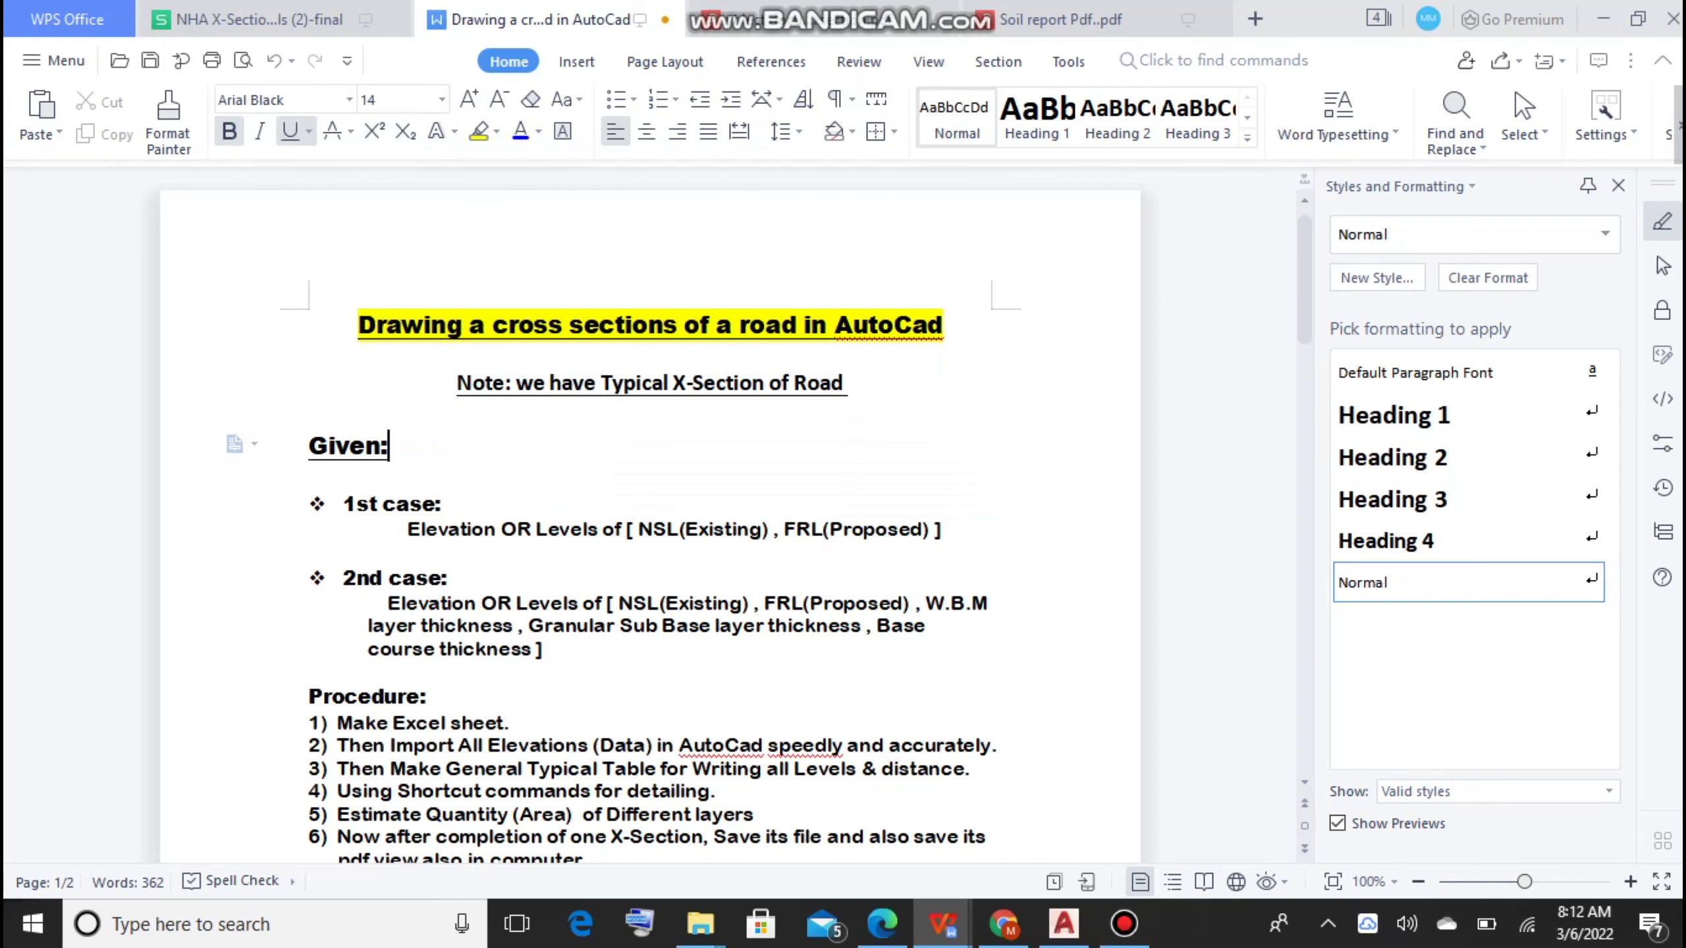
Step: Highlight the document title and the typical X-section Note line, then switch to the soil report PDF
{"action": "left_click_drag", "start_coordinate": [359, 325], "coordinate": [942, 325]}
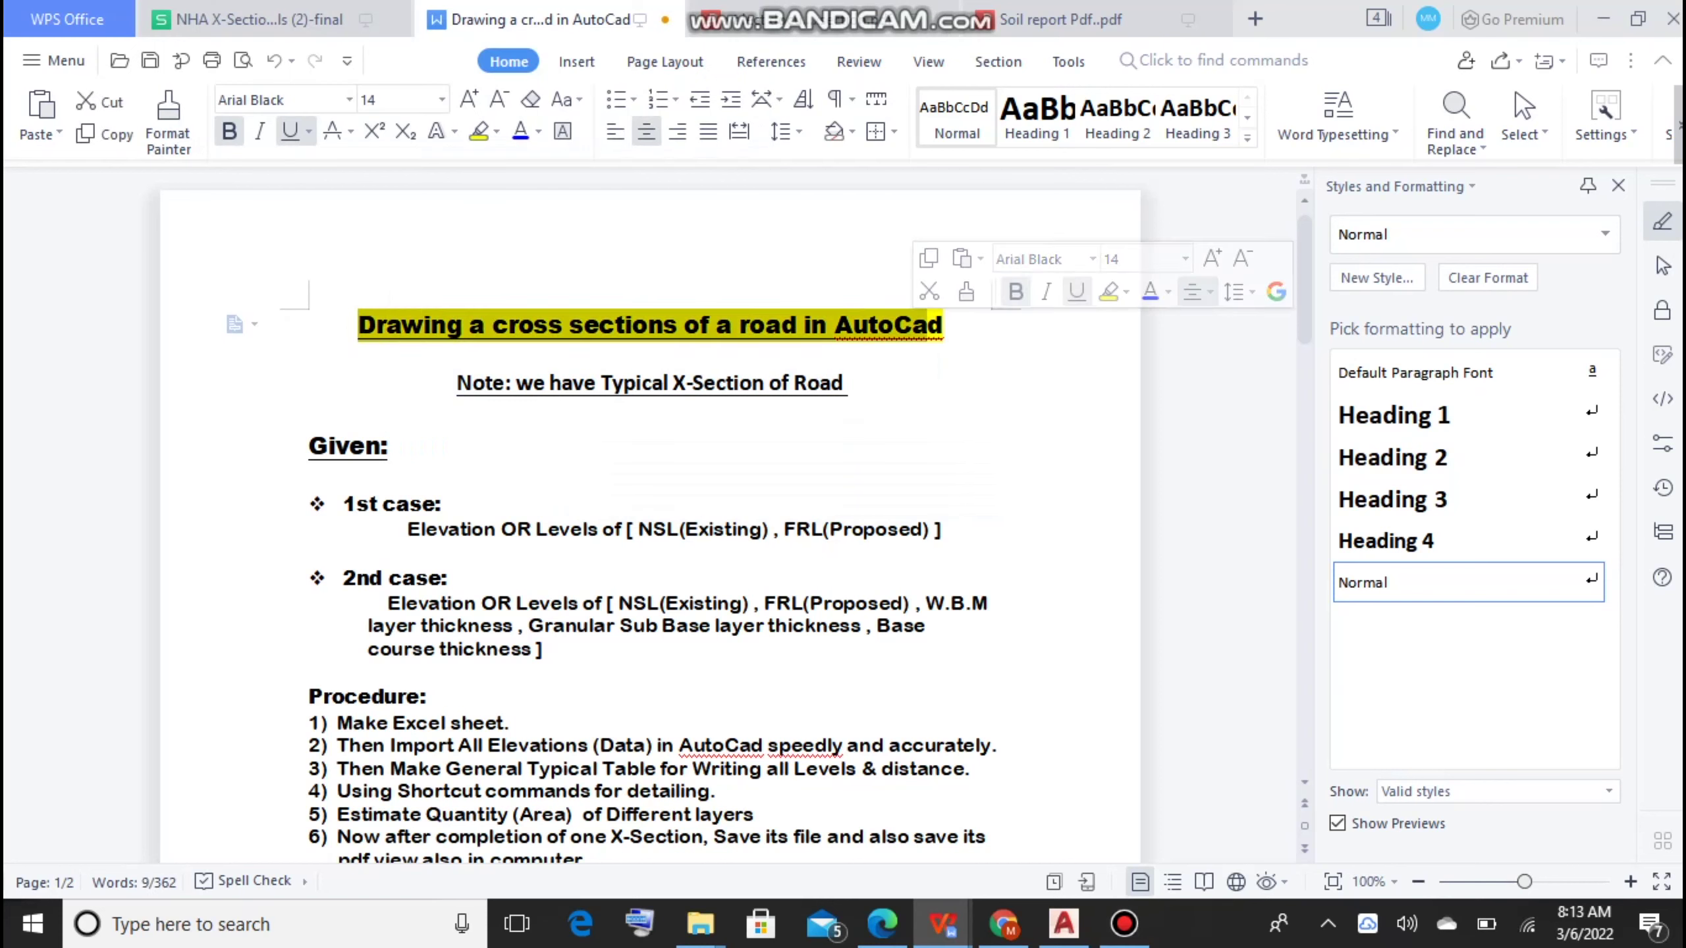
{"action": "left_click", "coordinate": [584, 325]}
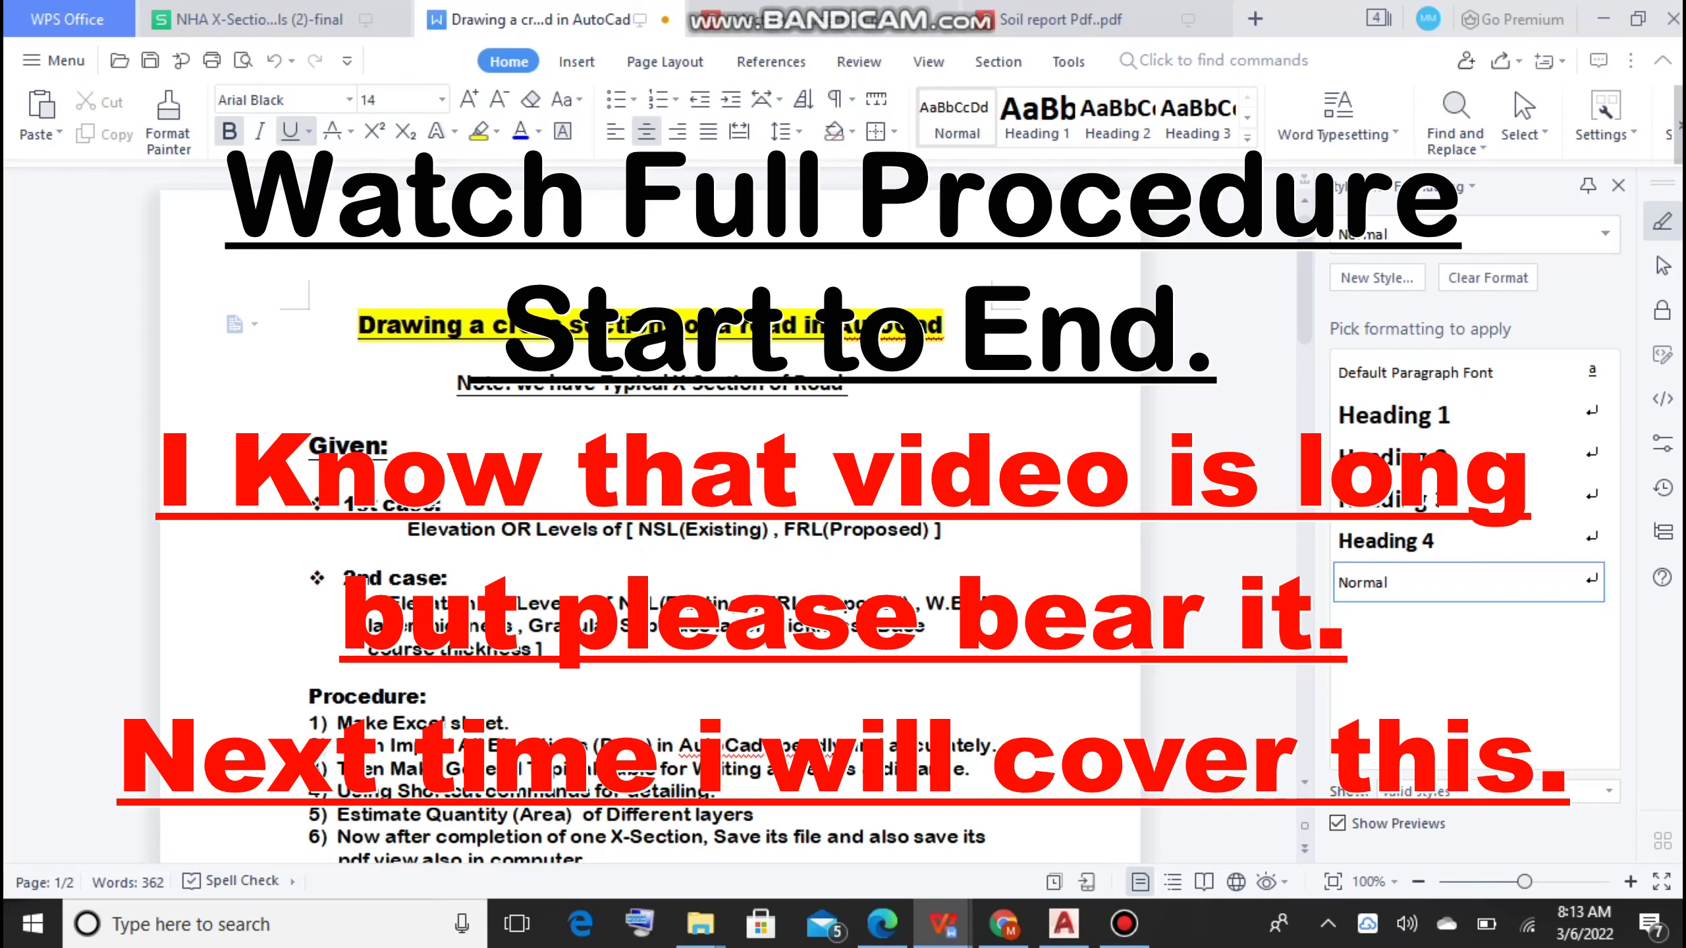
{"action": "key", "text": "Down"}
{"action": "key", "text": "shift+End"}
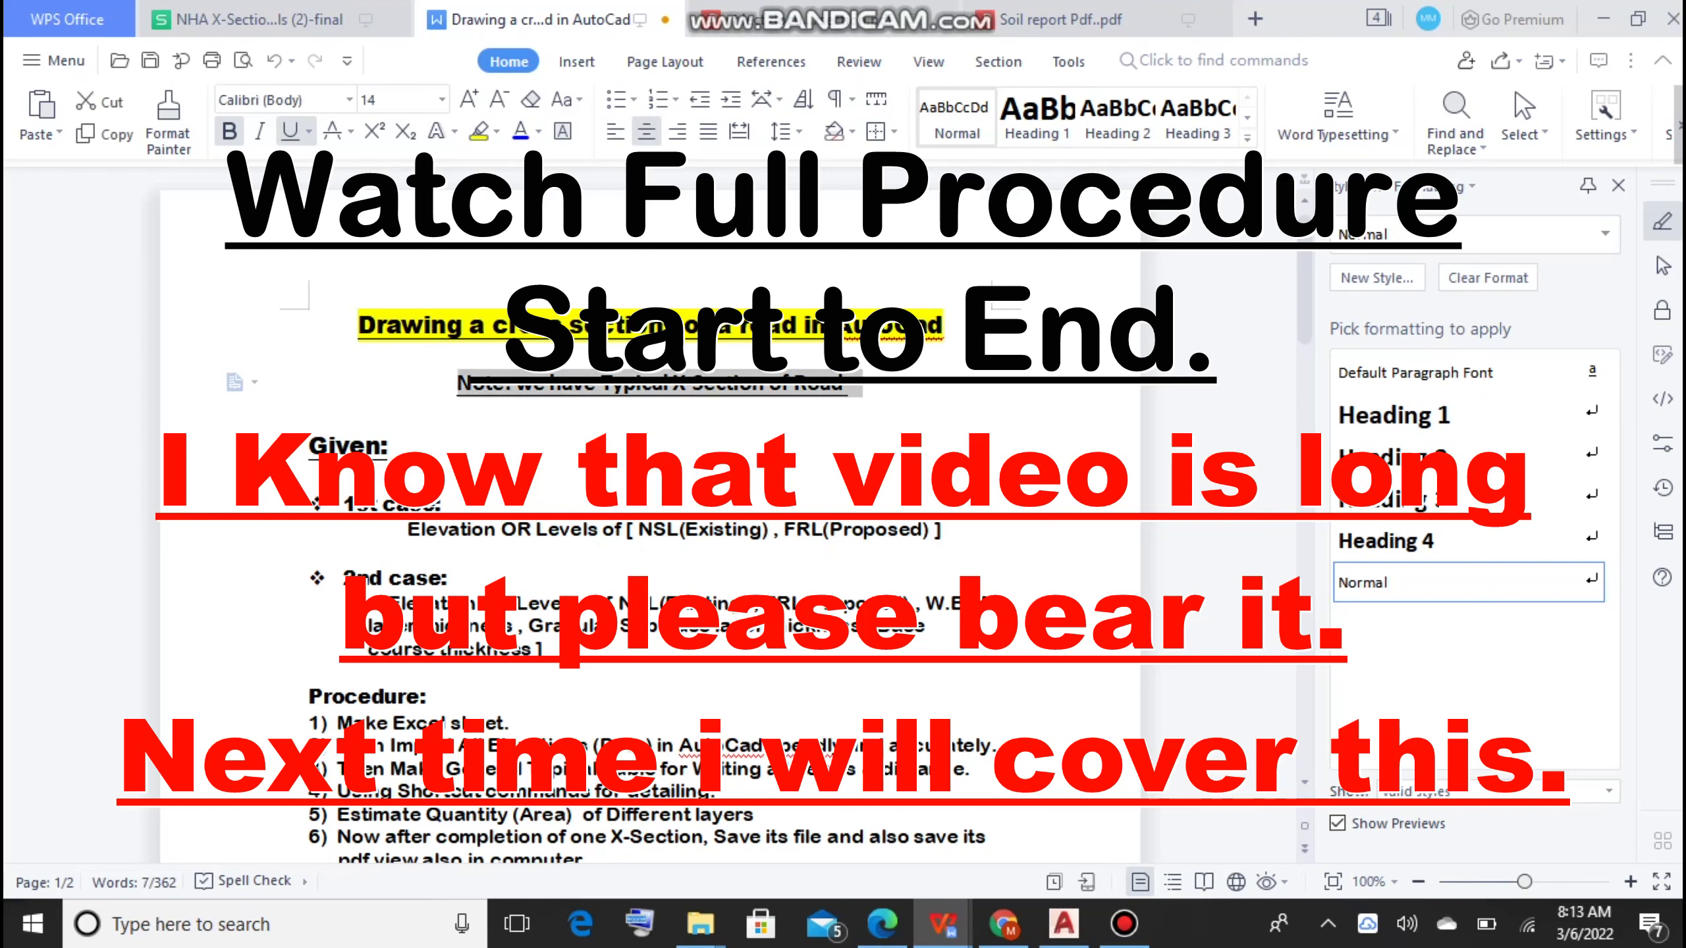
{"action": "left_click", "coordinate": [727, 384]}
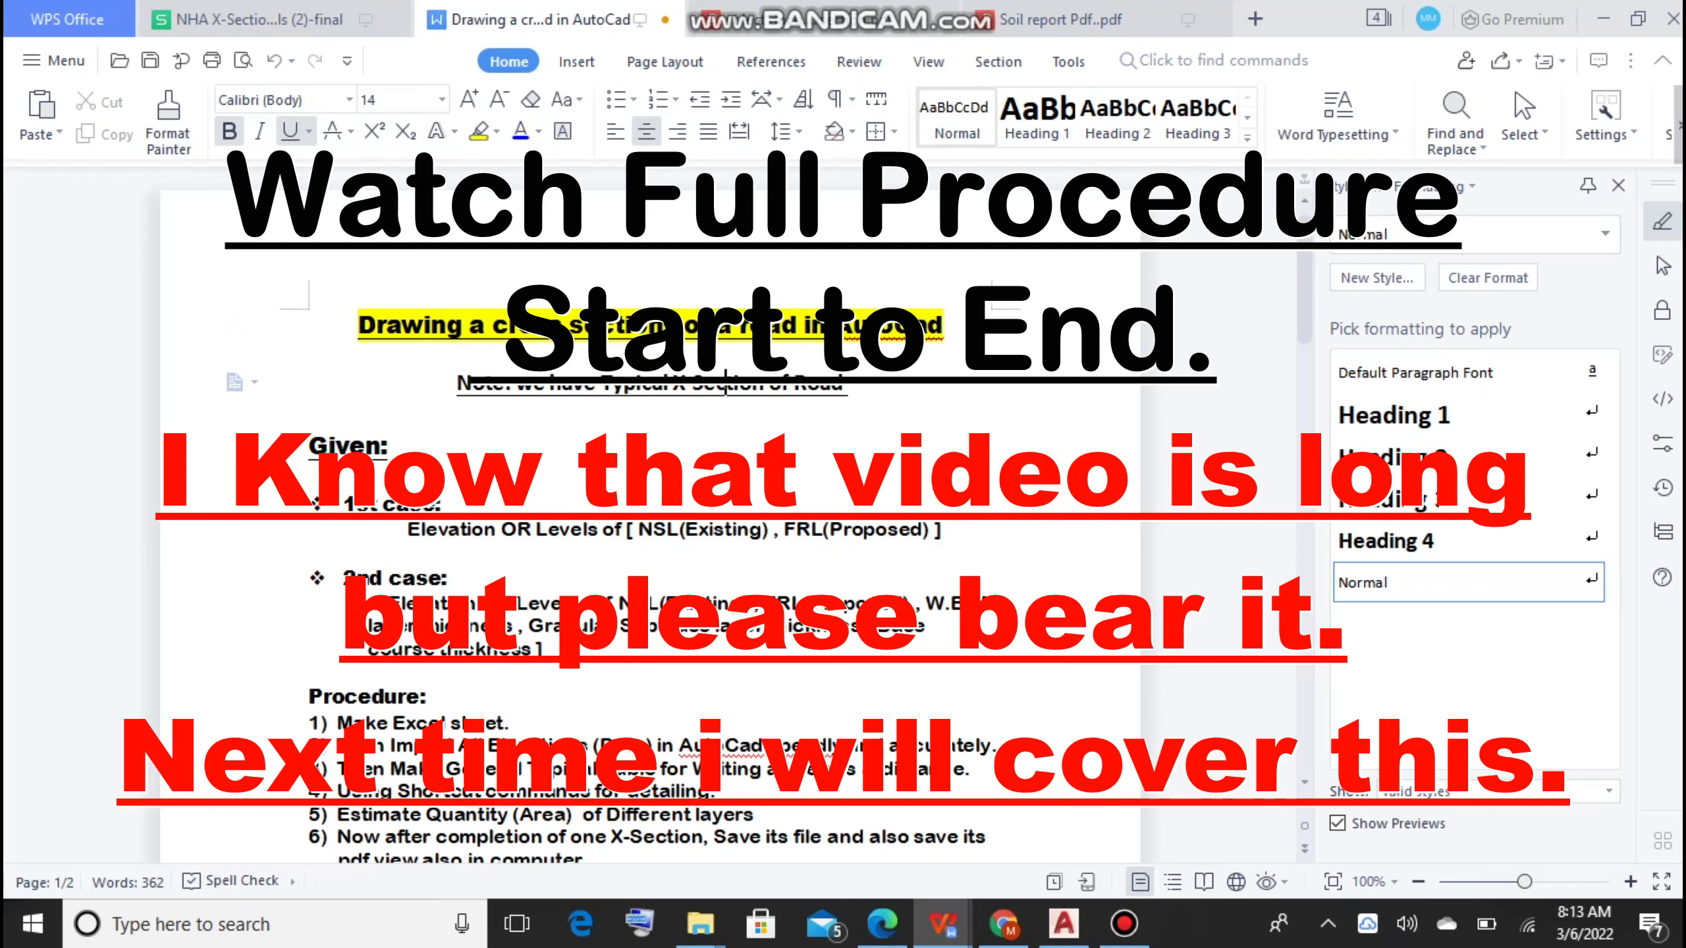
{"action": "key", "text": "ctrl+Tab"}
Step: Scroll back to page 3 and zoom the cross-section drawing to 125%
{"action": "scroll", "coordinate": [996, 504], "scroll_direction": "down", "scroll_amount": 5}
{"action": "scroll", "coordinate": [995, 505], "scroll_direction": "left", "scroll_amount": 3}
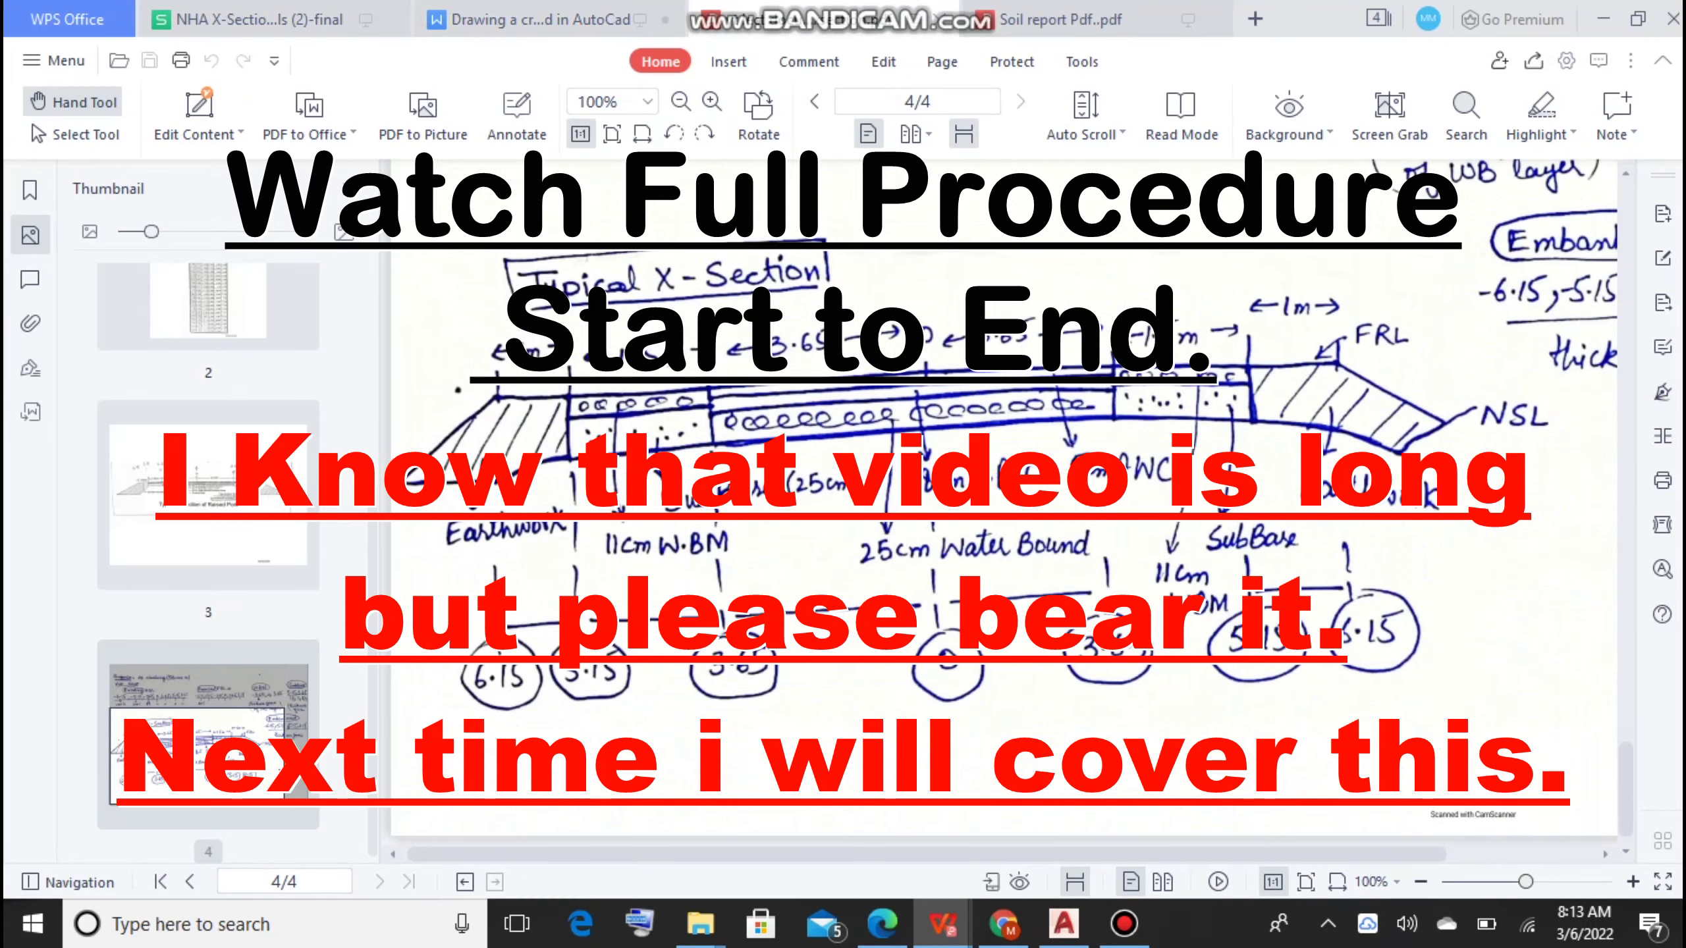
{"action": "scroll", "coordinate": [995, 504], "scroll_direction": "up", "scroll_amount": 5}
{"action": "scroll", "coordinate": [995, 504], "scroll_direction": "up", "scroll_amount": 5}
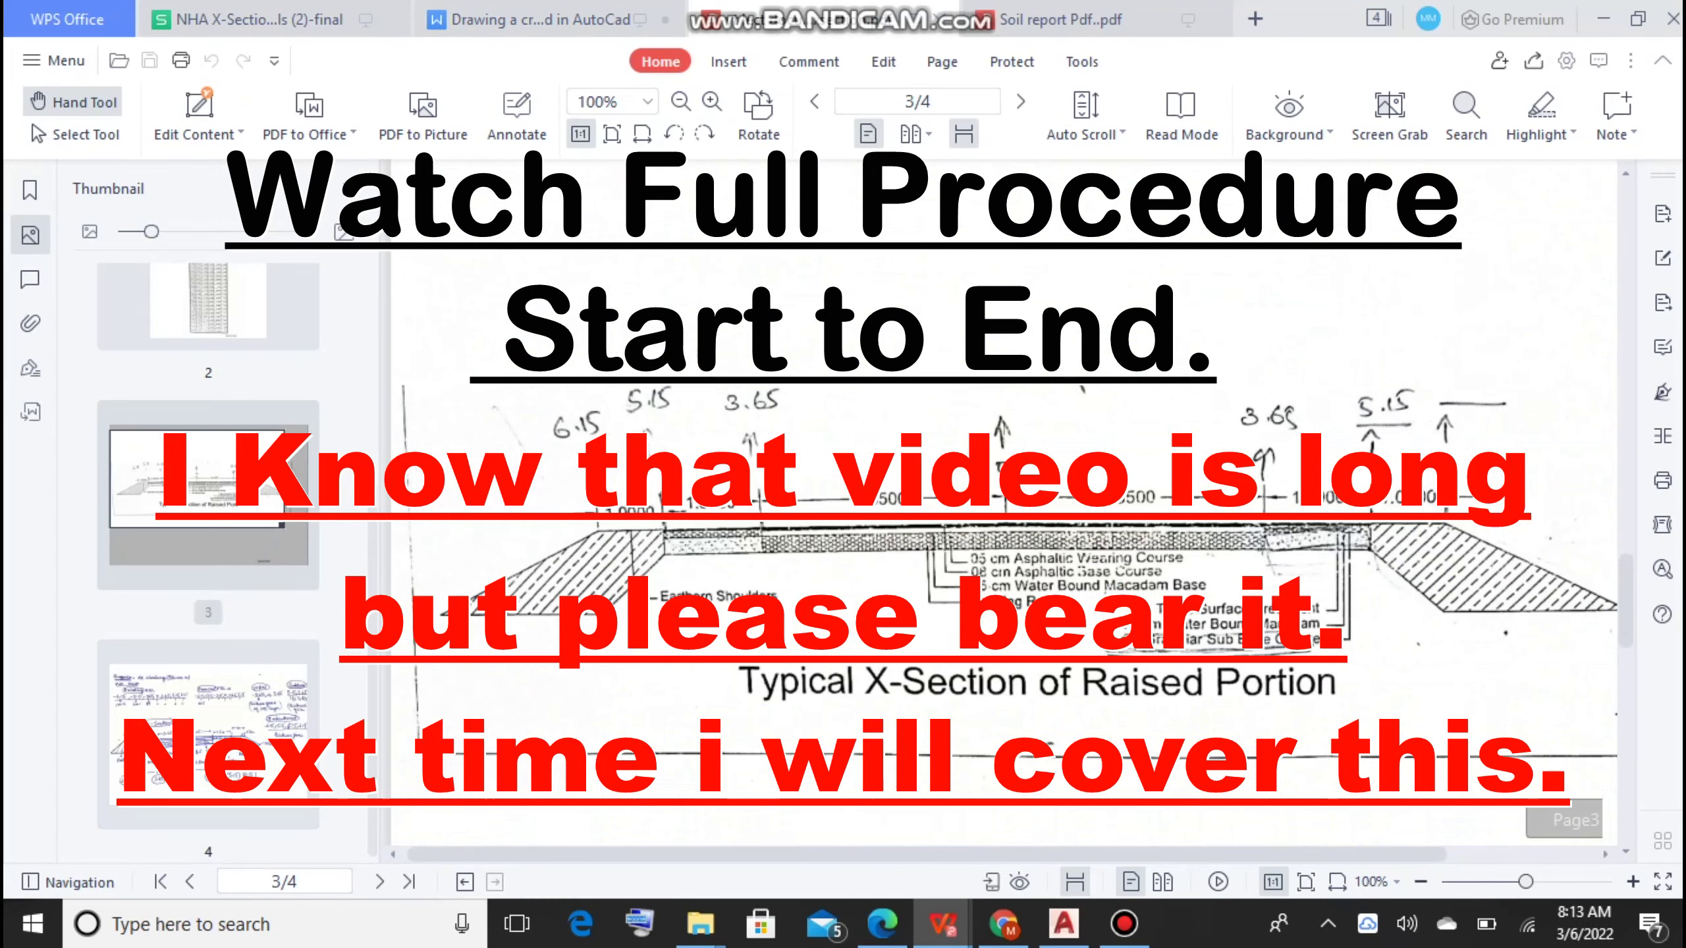
{"action": "left_click", "coordinate": [711, 102]}
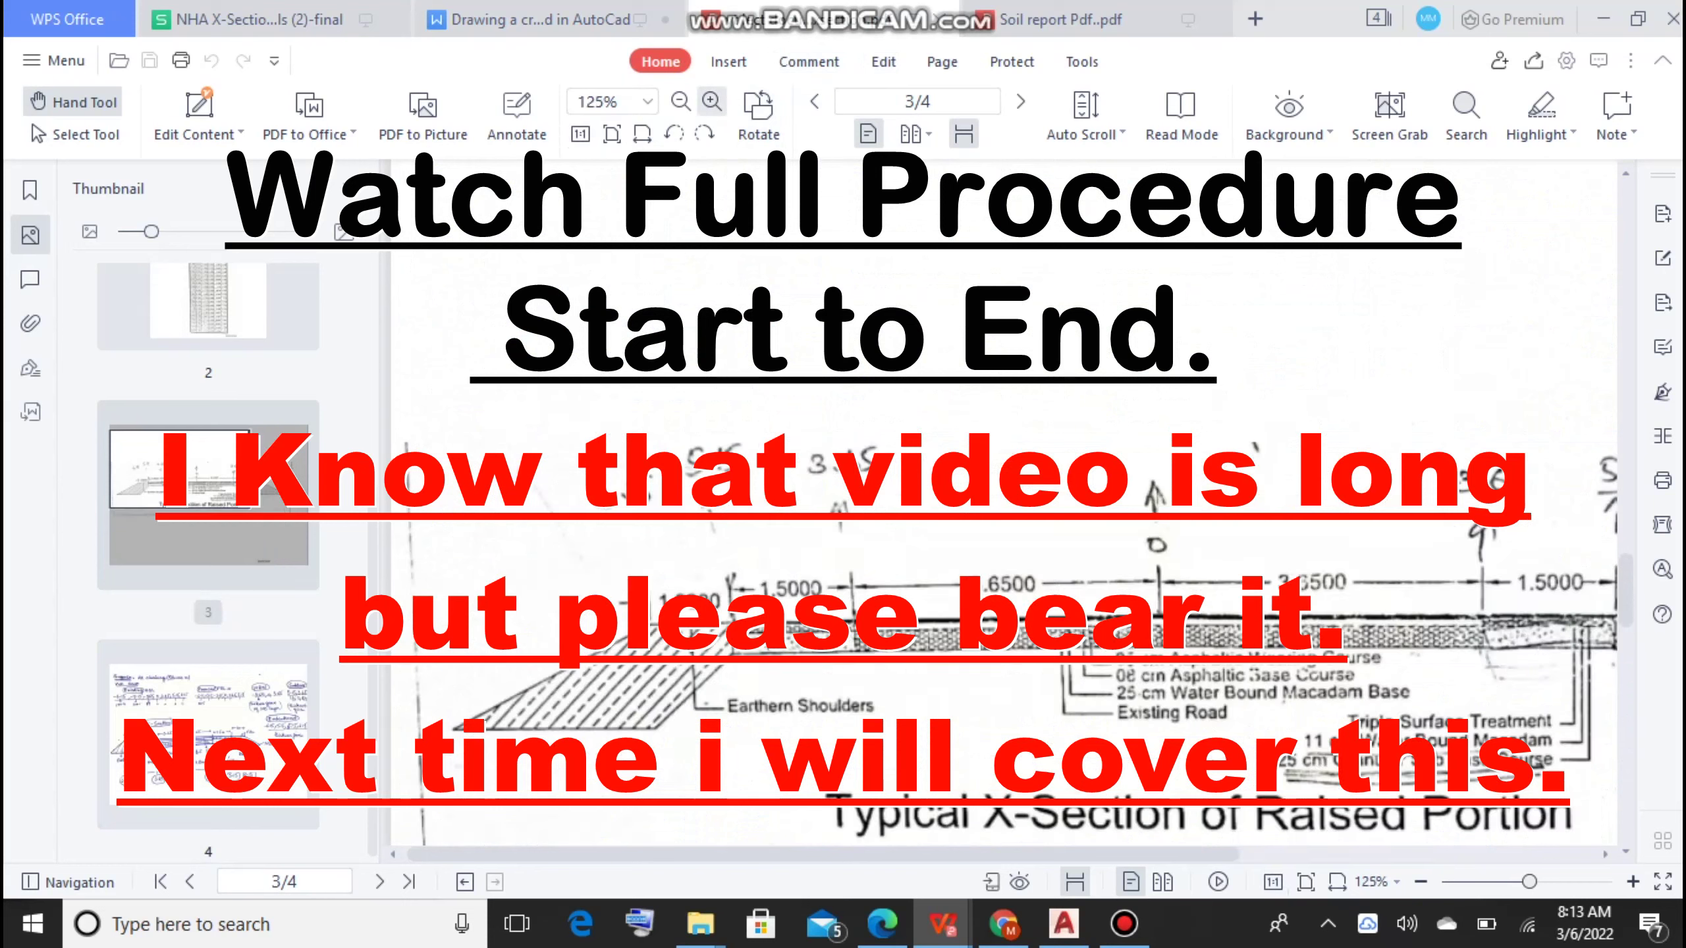
Step: Pan across the Typical X-Section of Raised Portion to read lanes, shoulders and levels
{"action": "scroll", "coordinate": [996, 504], "scroll_direction": "right", "scroll_amount": 2}
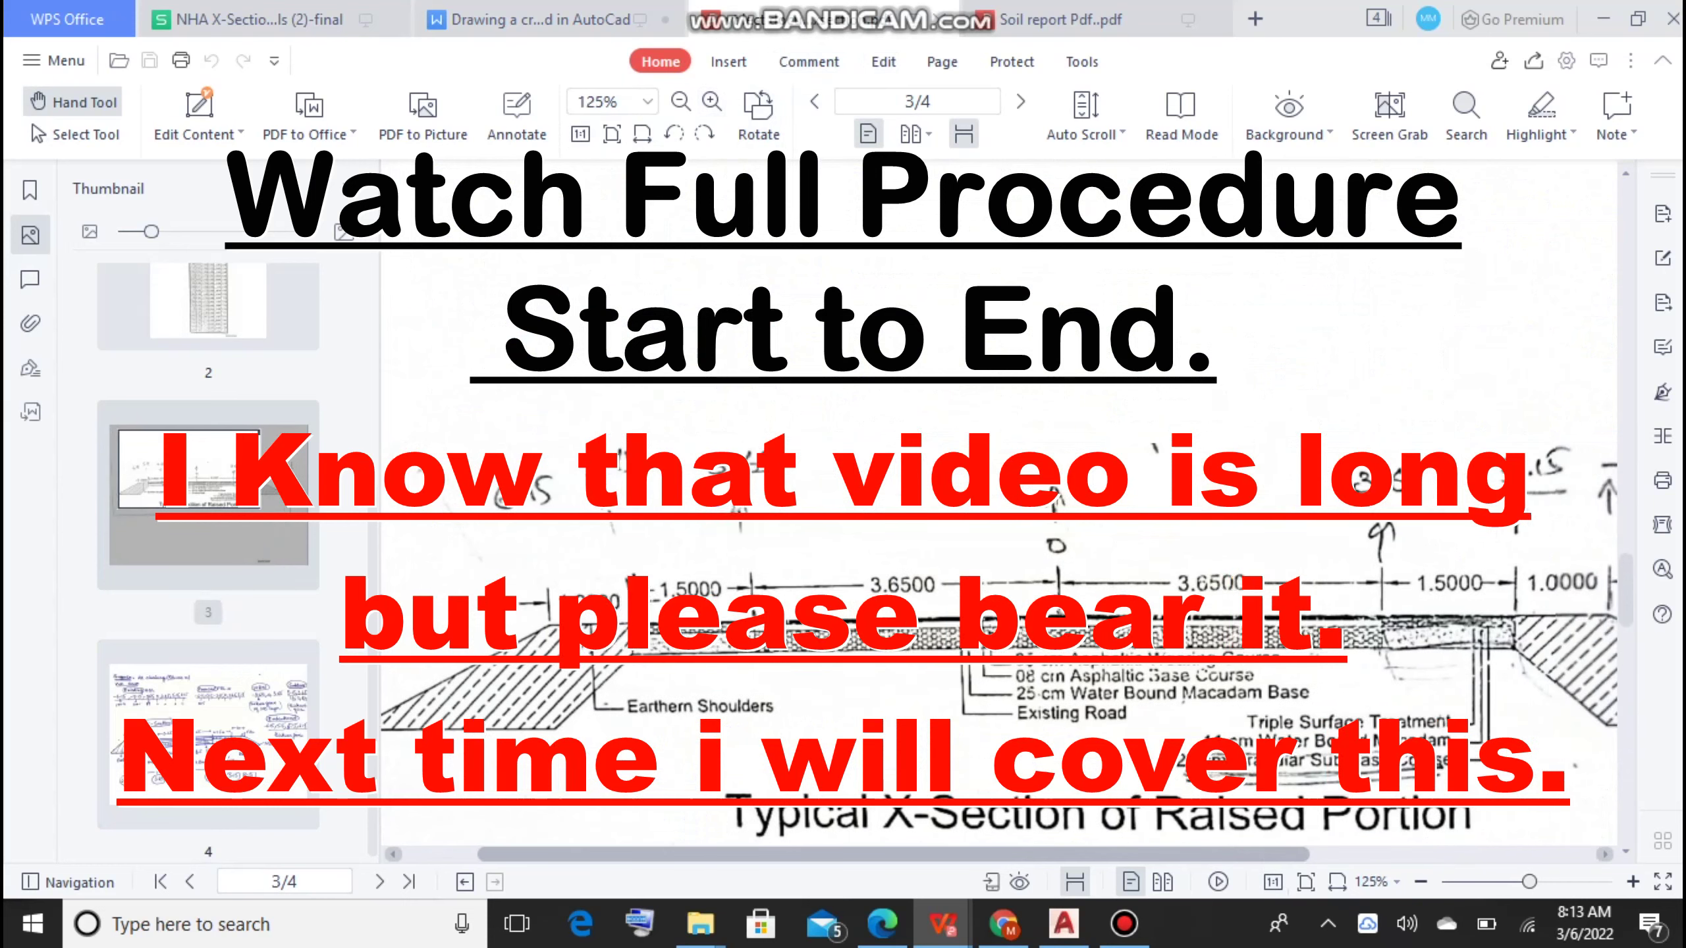
{"action": "scroll", "coordinate": [995, 504], "scroll_direction": "right", "scroll_amount": 3}
{"action": "scroll", "coordinate": [996, 505], "scroll_direction": "left", "scroll_amount": 1}
{"action": "scroll", "coordinate": [995, 504], "scroll_direction": "left", "scroll_amount": 1}
{"action": "scroll", "coordinate": [995, 505], "scroll_direction": "left", "scroll_amount": 1}
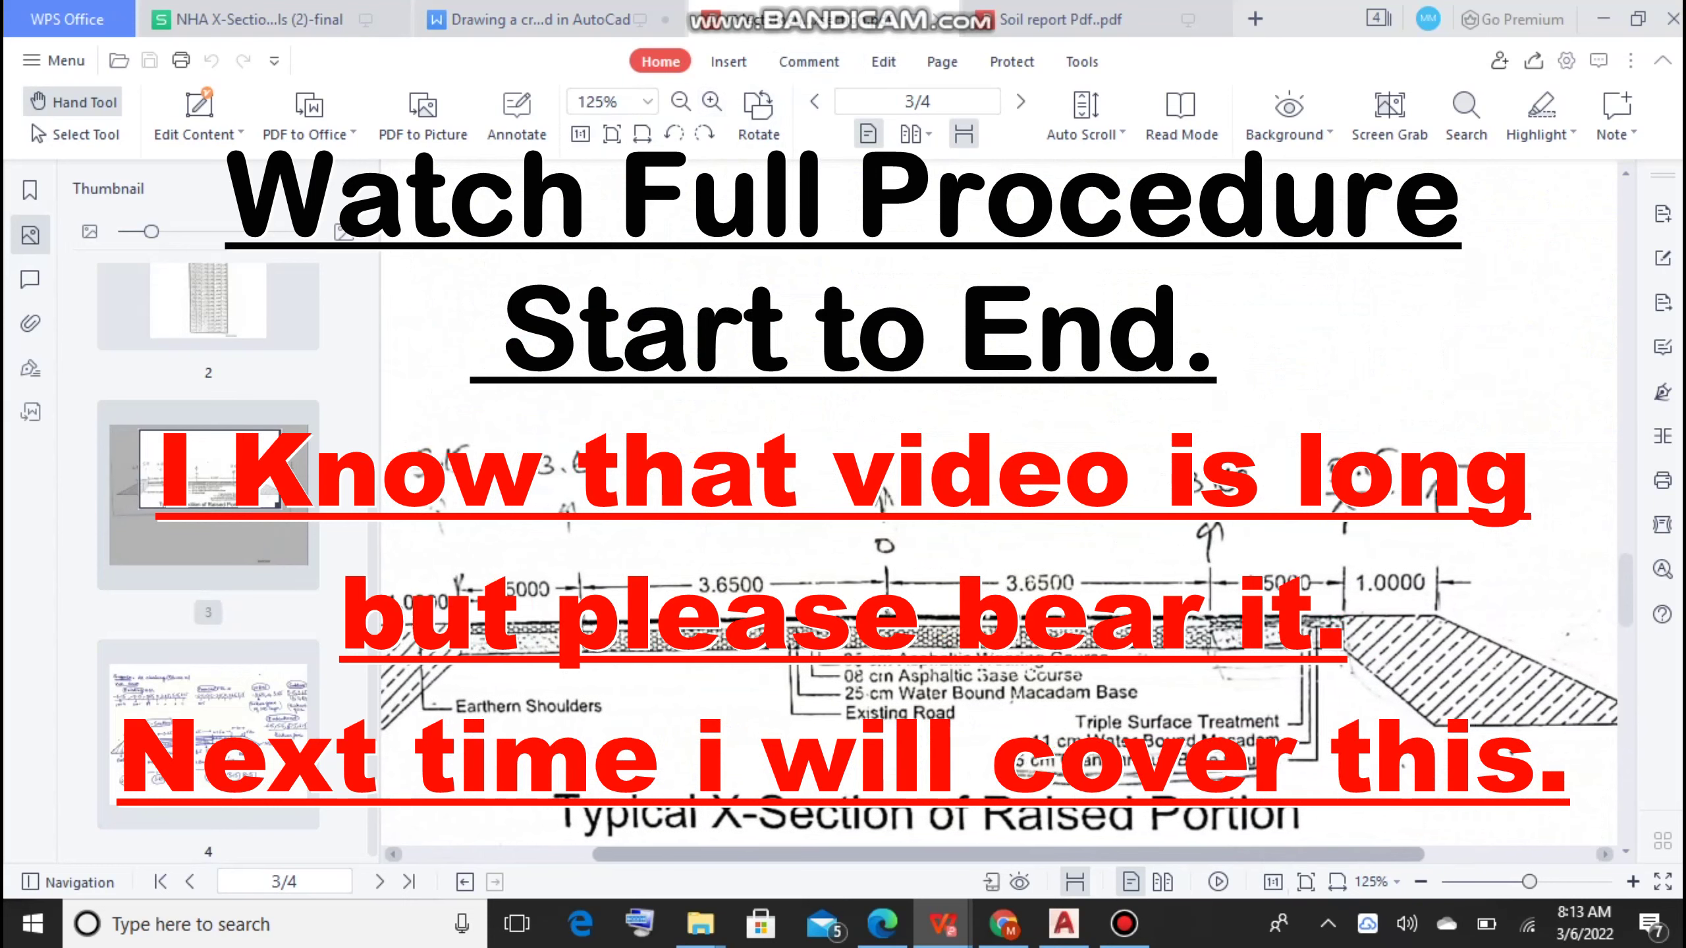
{"action": "scroll", "coordinate": [996, 505], "scroll_direction": "left", "scroll_amount": 1}
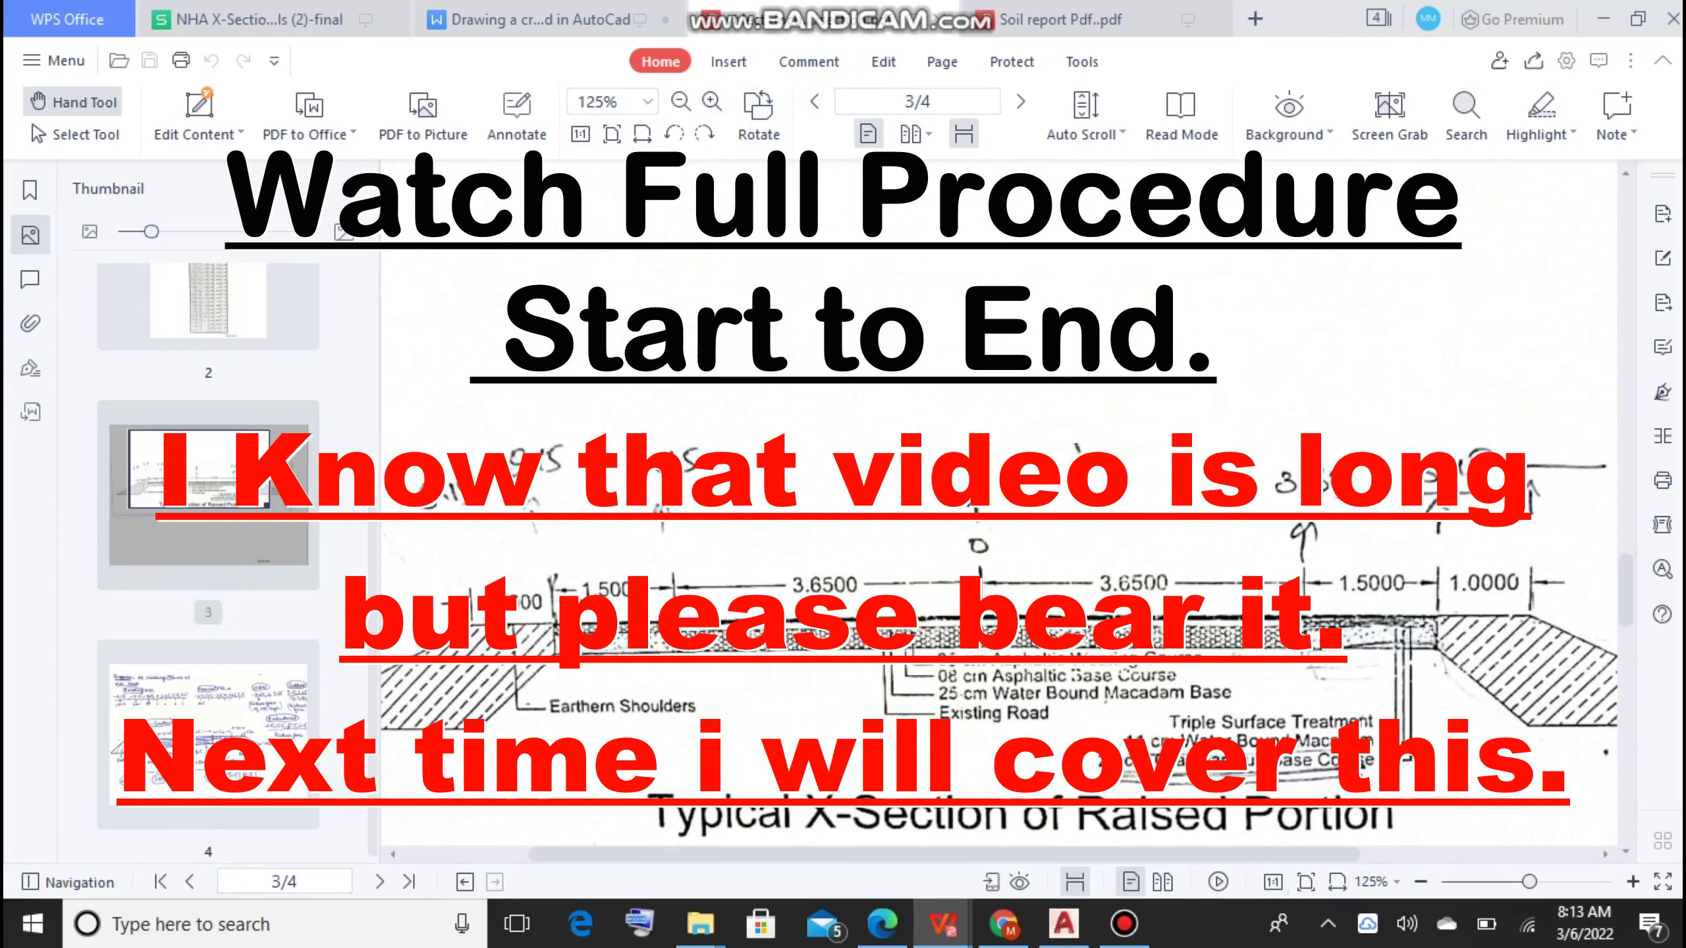
{"action": "scroll", "coordinate": [995, 505], "scroll_direction": "down", "scroll_amount": 1}
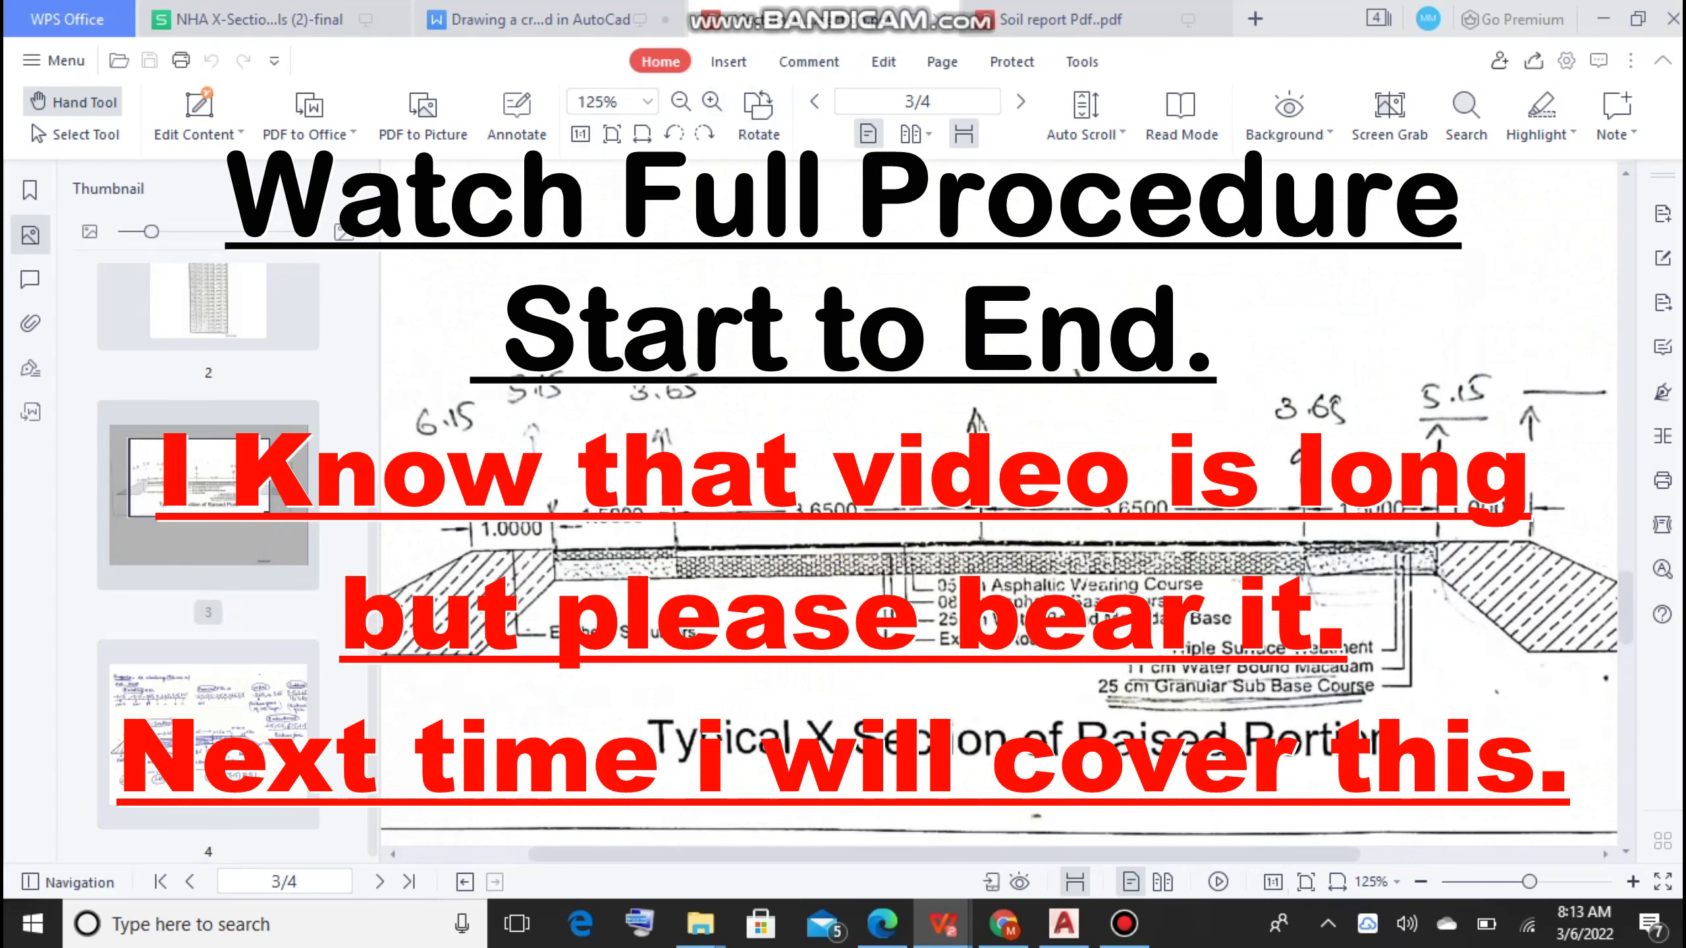
{"action": "scroll", "coordinate": [996, 505], "scroll_direction": "down", "scroll_amount": 1}
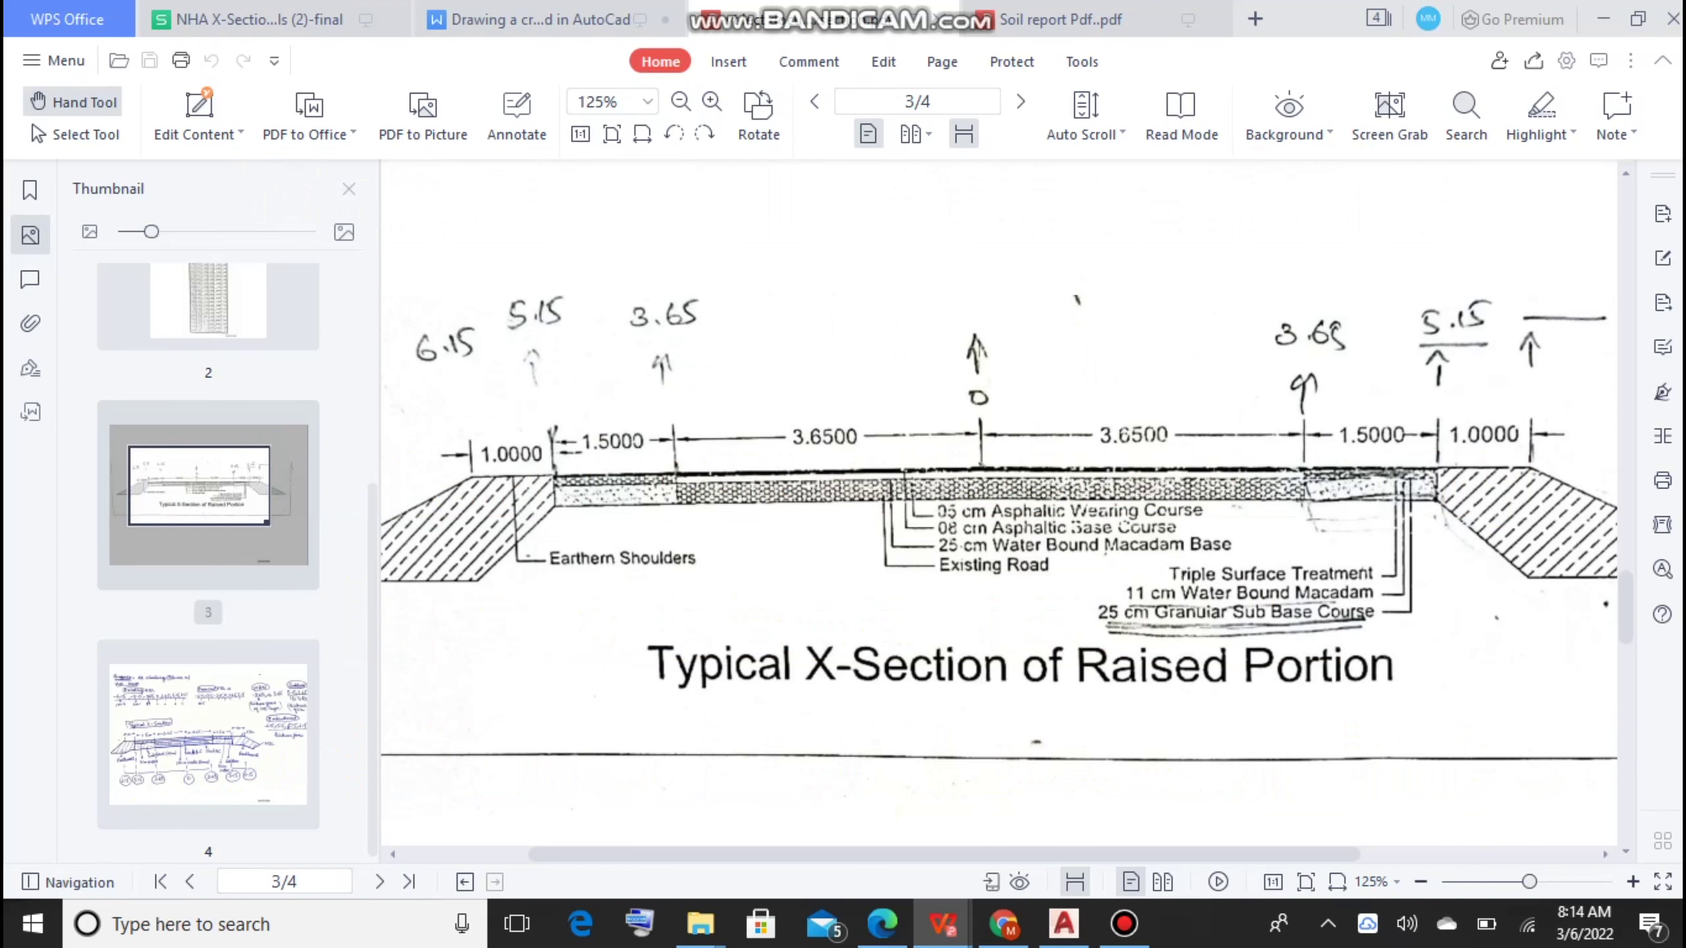
{"action": "scroll", "coordinate": [999, 504], "scroll_direction": "down", "scroll_amount": 1}
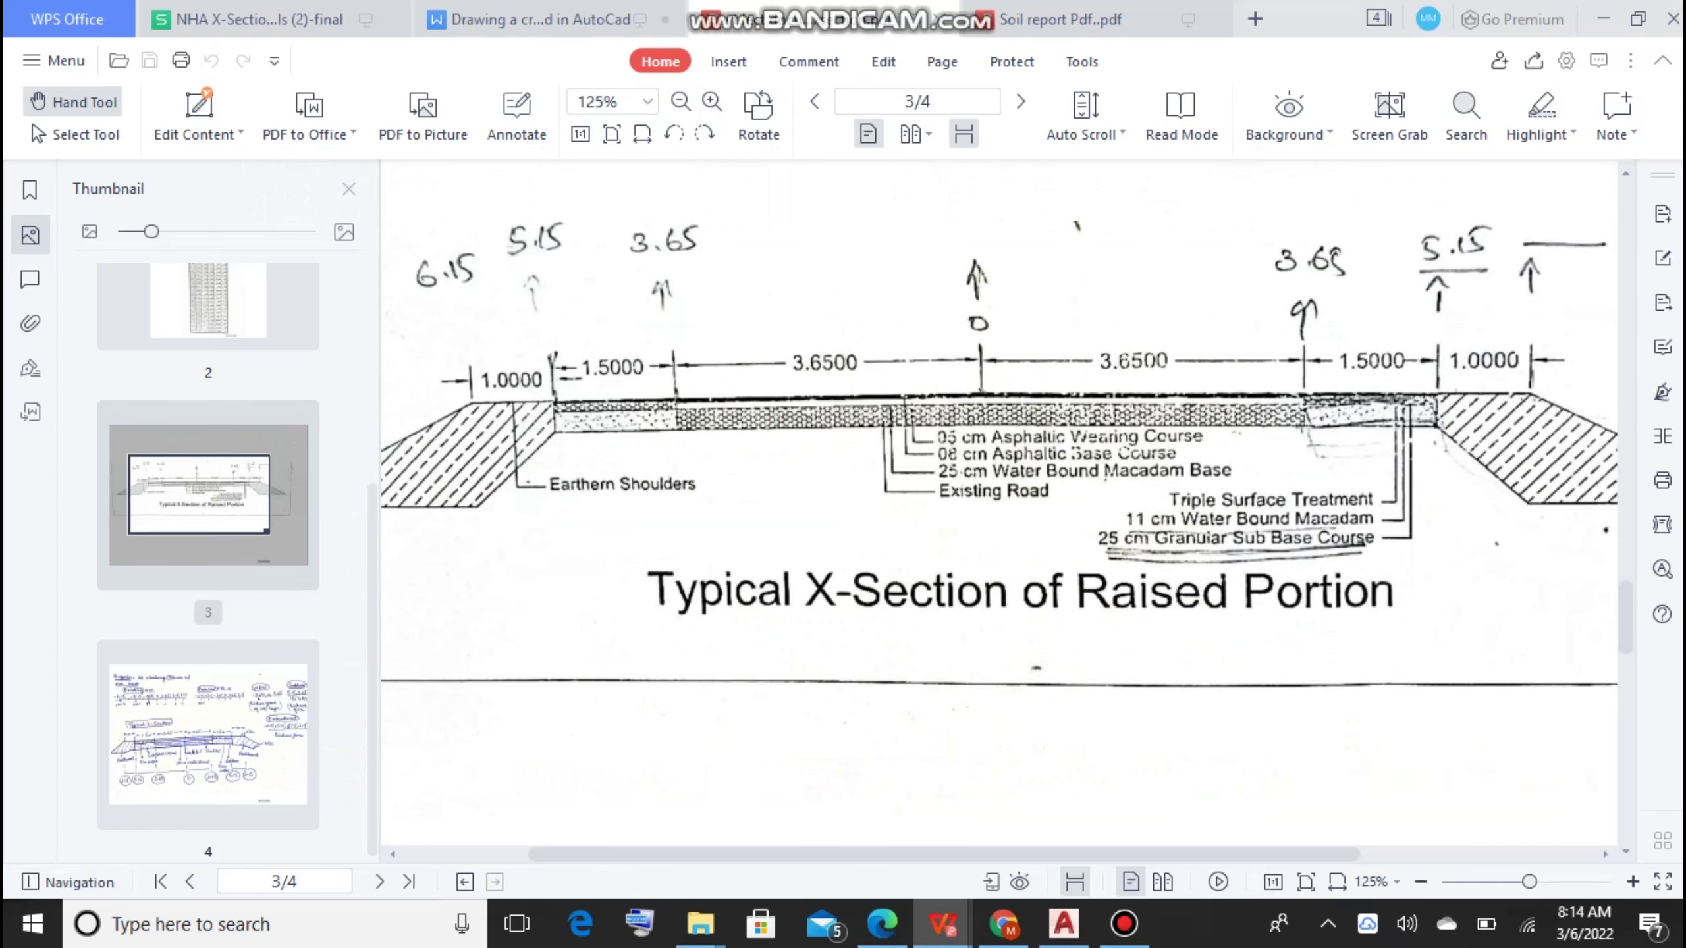
{"action": "scroll", "coordinate": [999, 477], "scroll_direction": "up", "scroll_amount": 1}
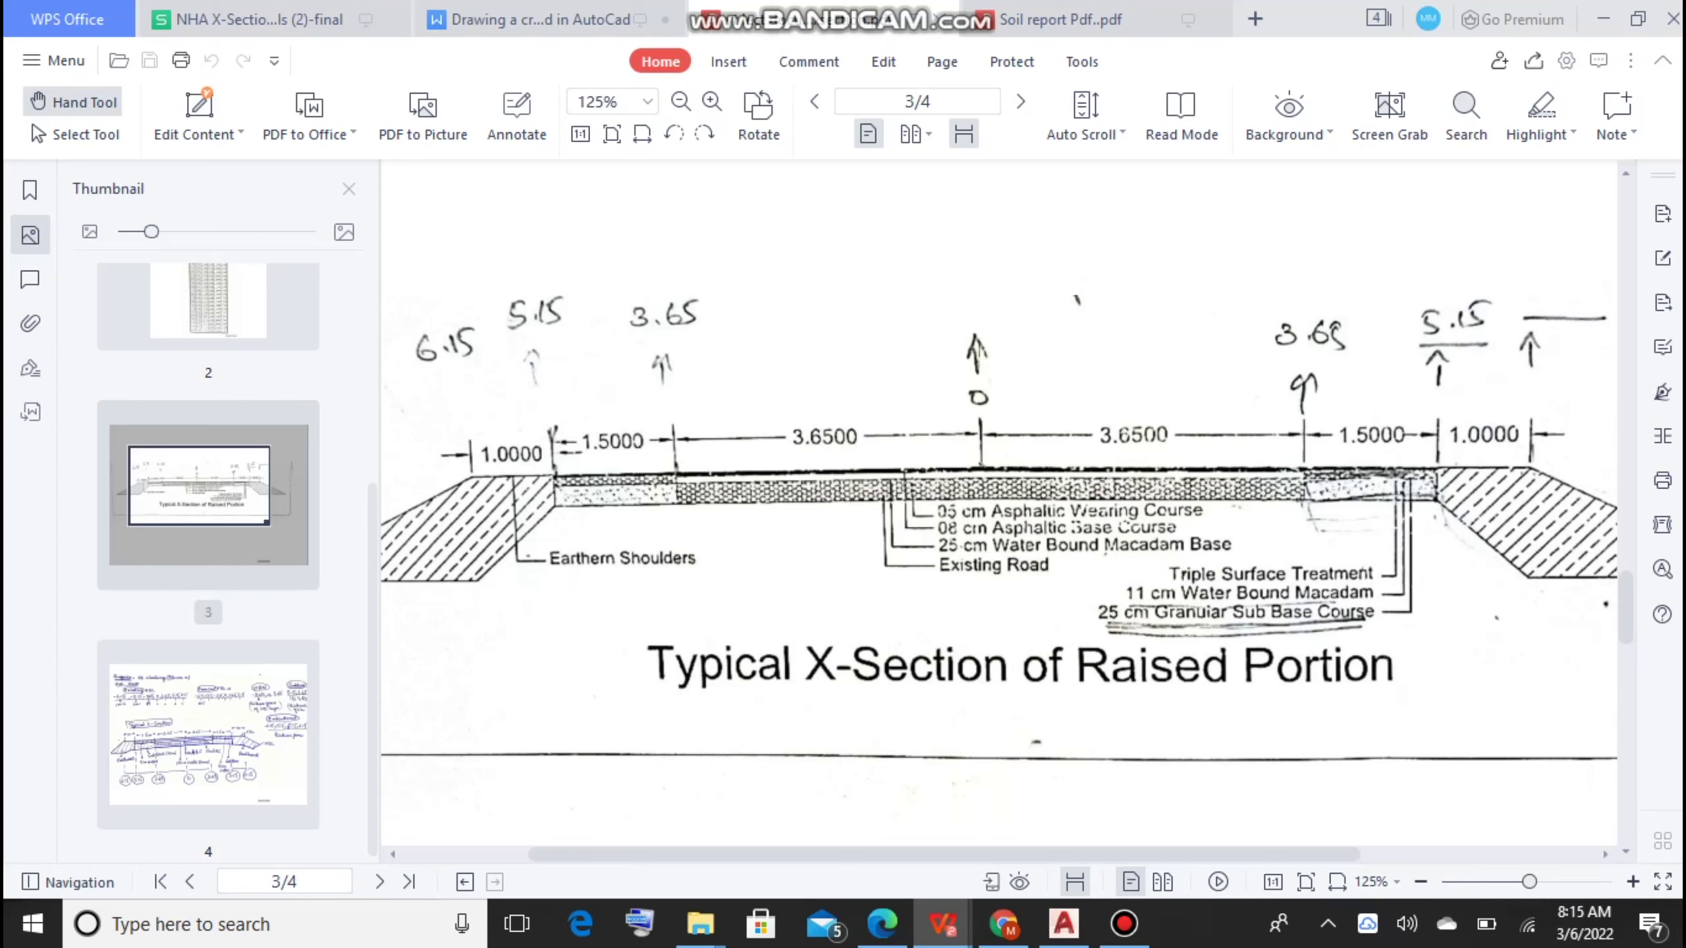
{"action": "left_click", "coordinate": [528, 19]}
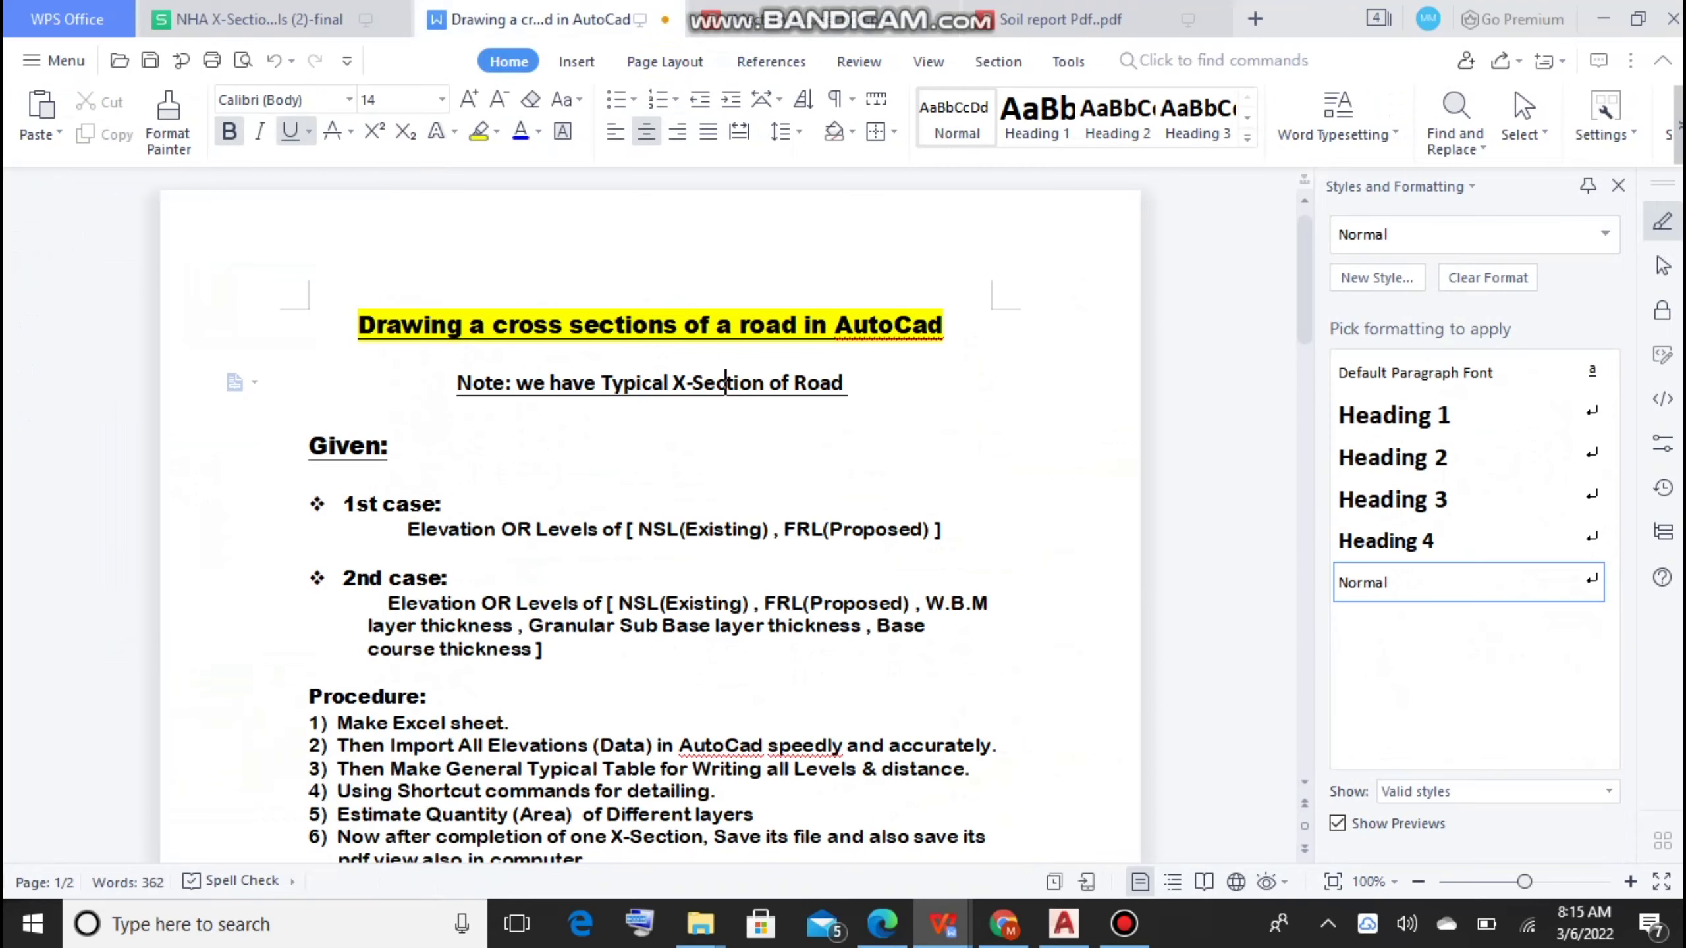
{"action": "left_click_drag", "start_coordinate": [344, 503], "coordinate": [458, 504]}
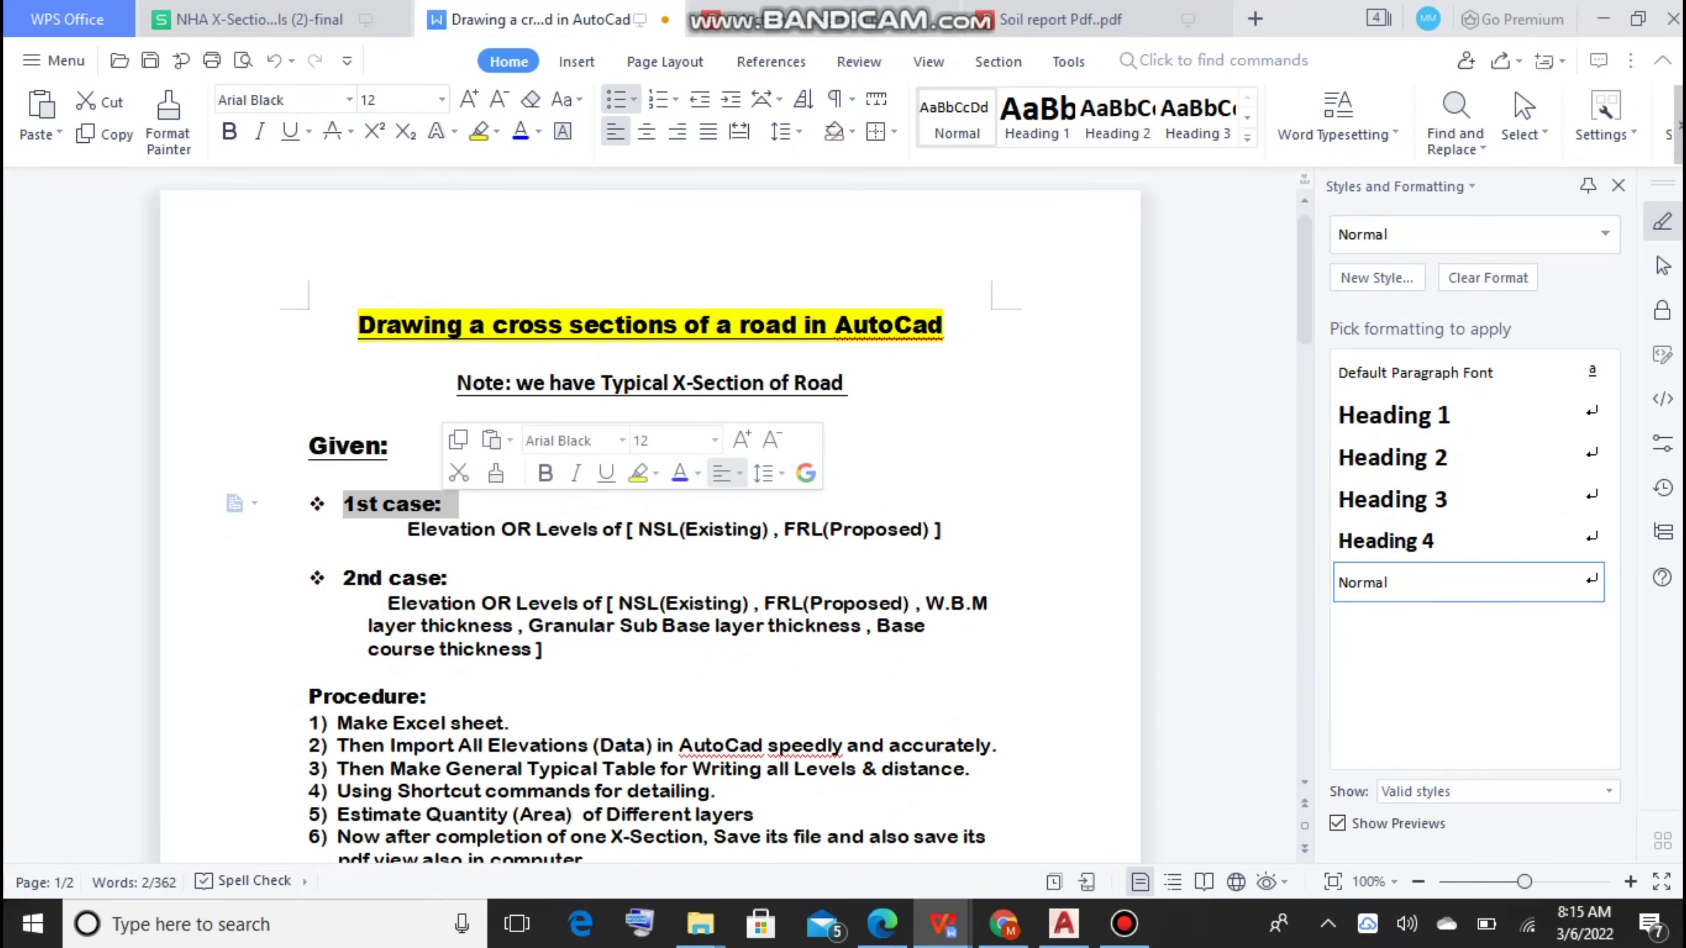
{"action": "left_click_drag", "start_coordinate": [407, 529], "coordinate": [639, 529]}
{"action": "left_click", "coordinate": [640, 530]}
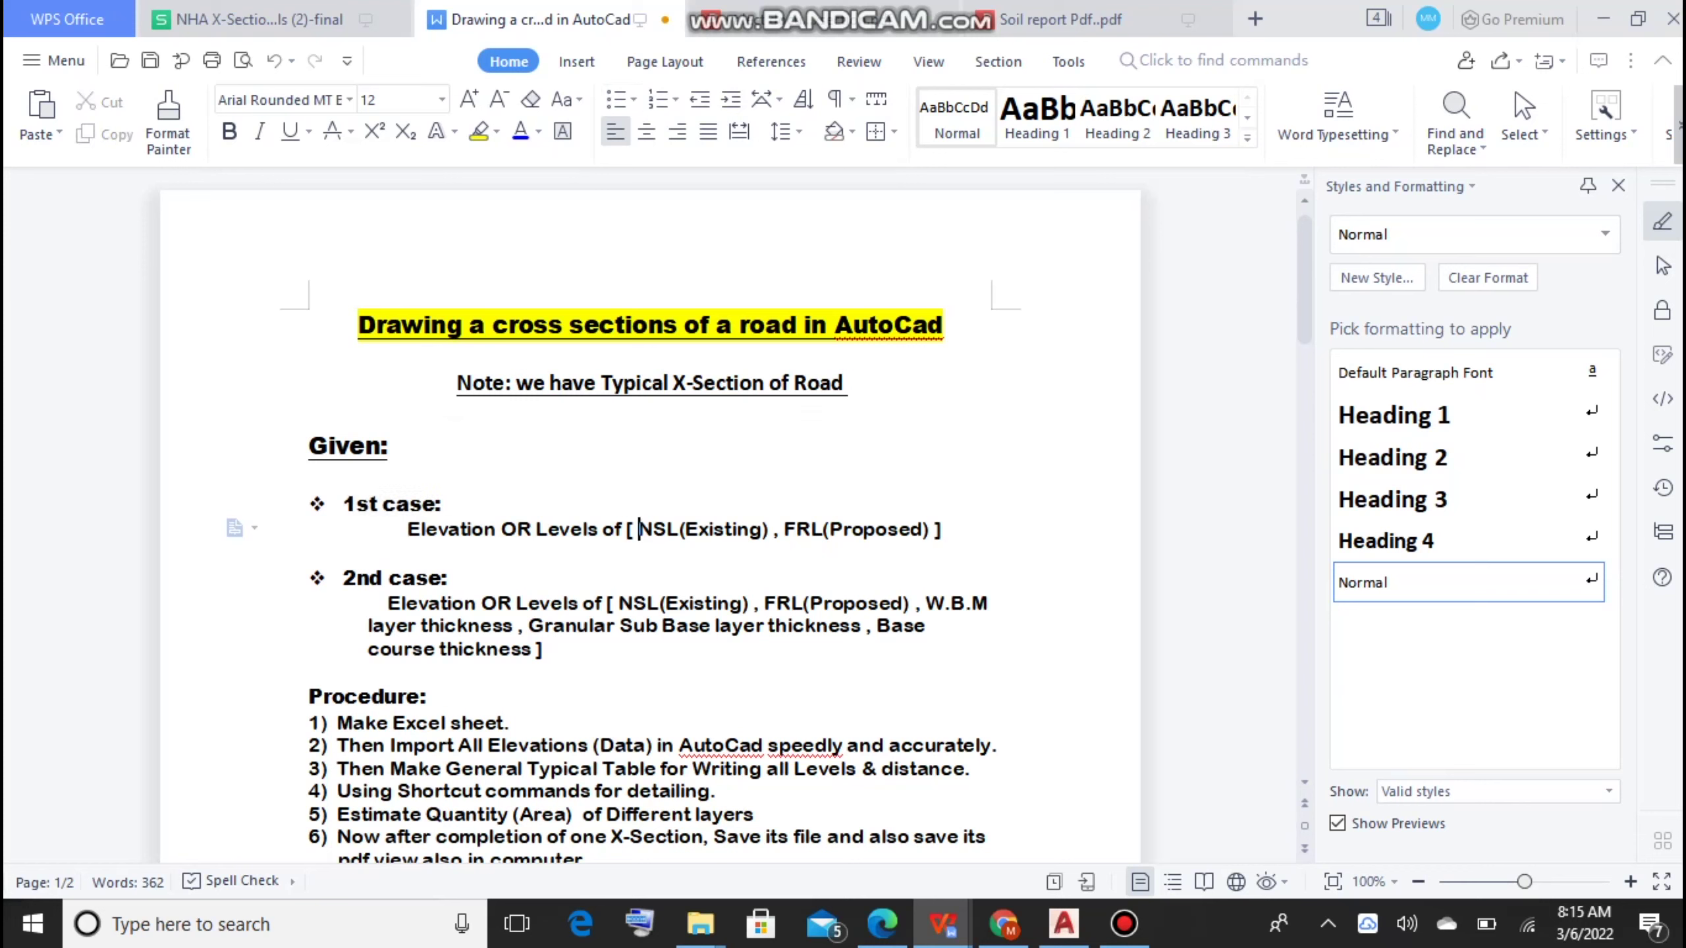
{"action": "left_click_drag", "start_coordinate": [639, 529], "coordinate": [887, 530]}
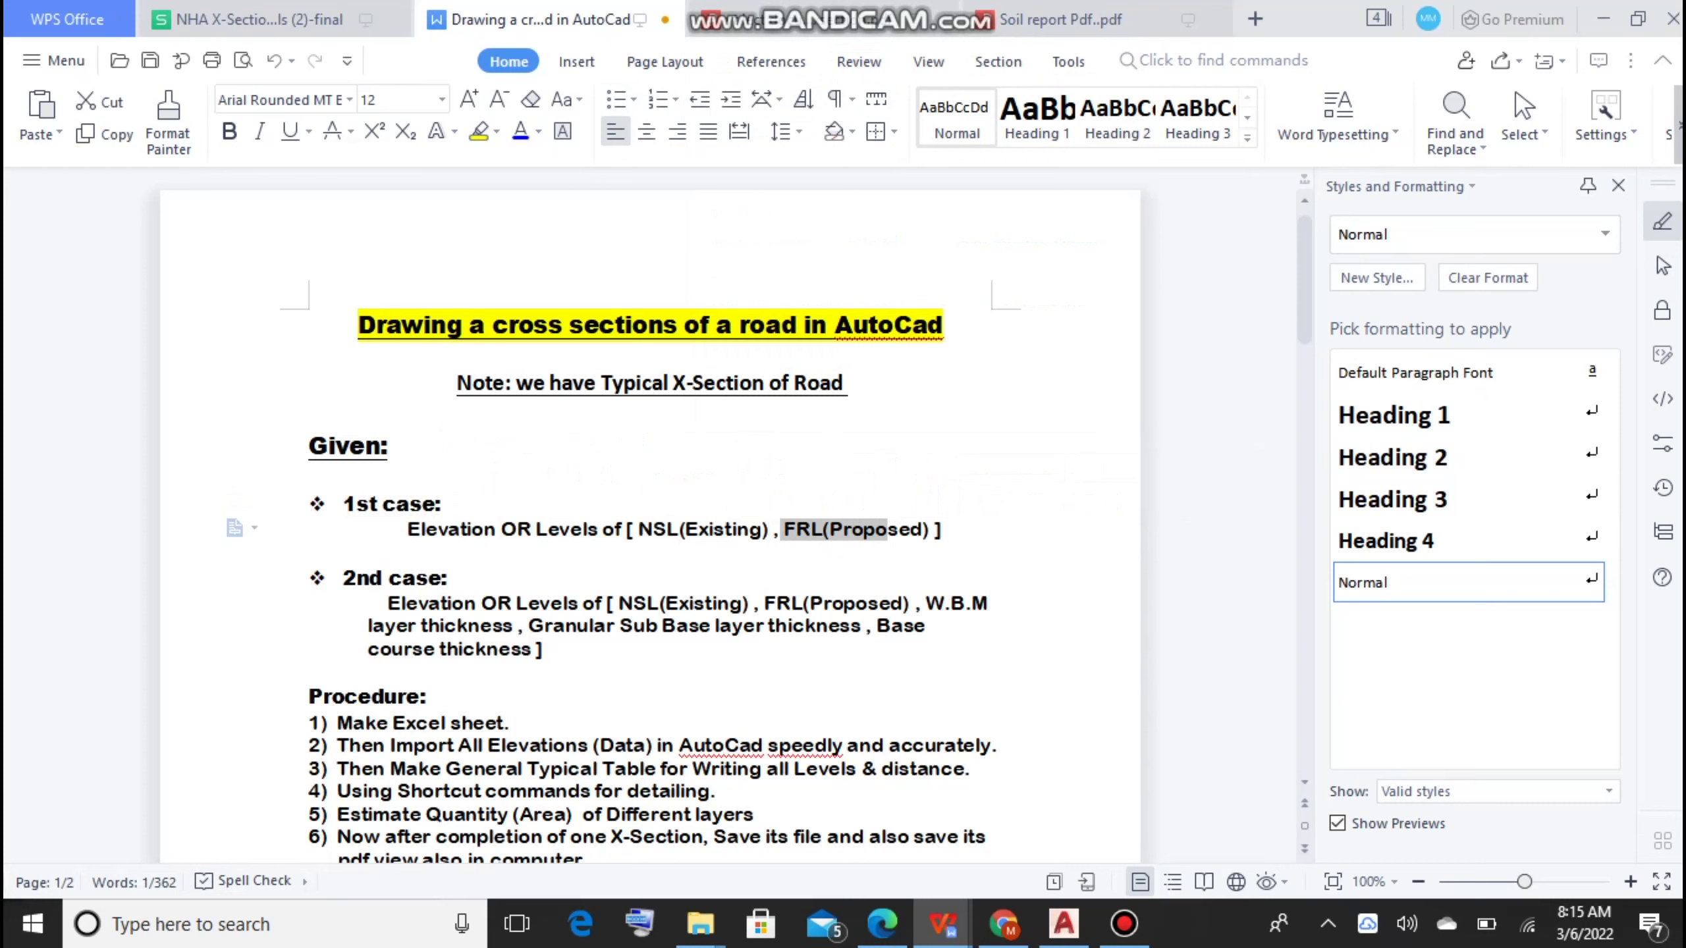
{"action": "key", "text": "End"}
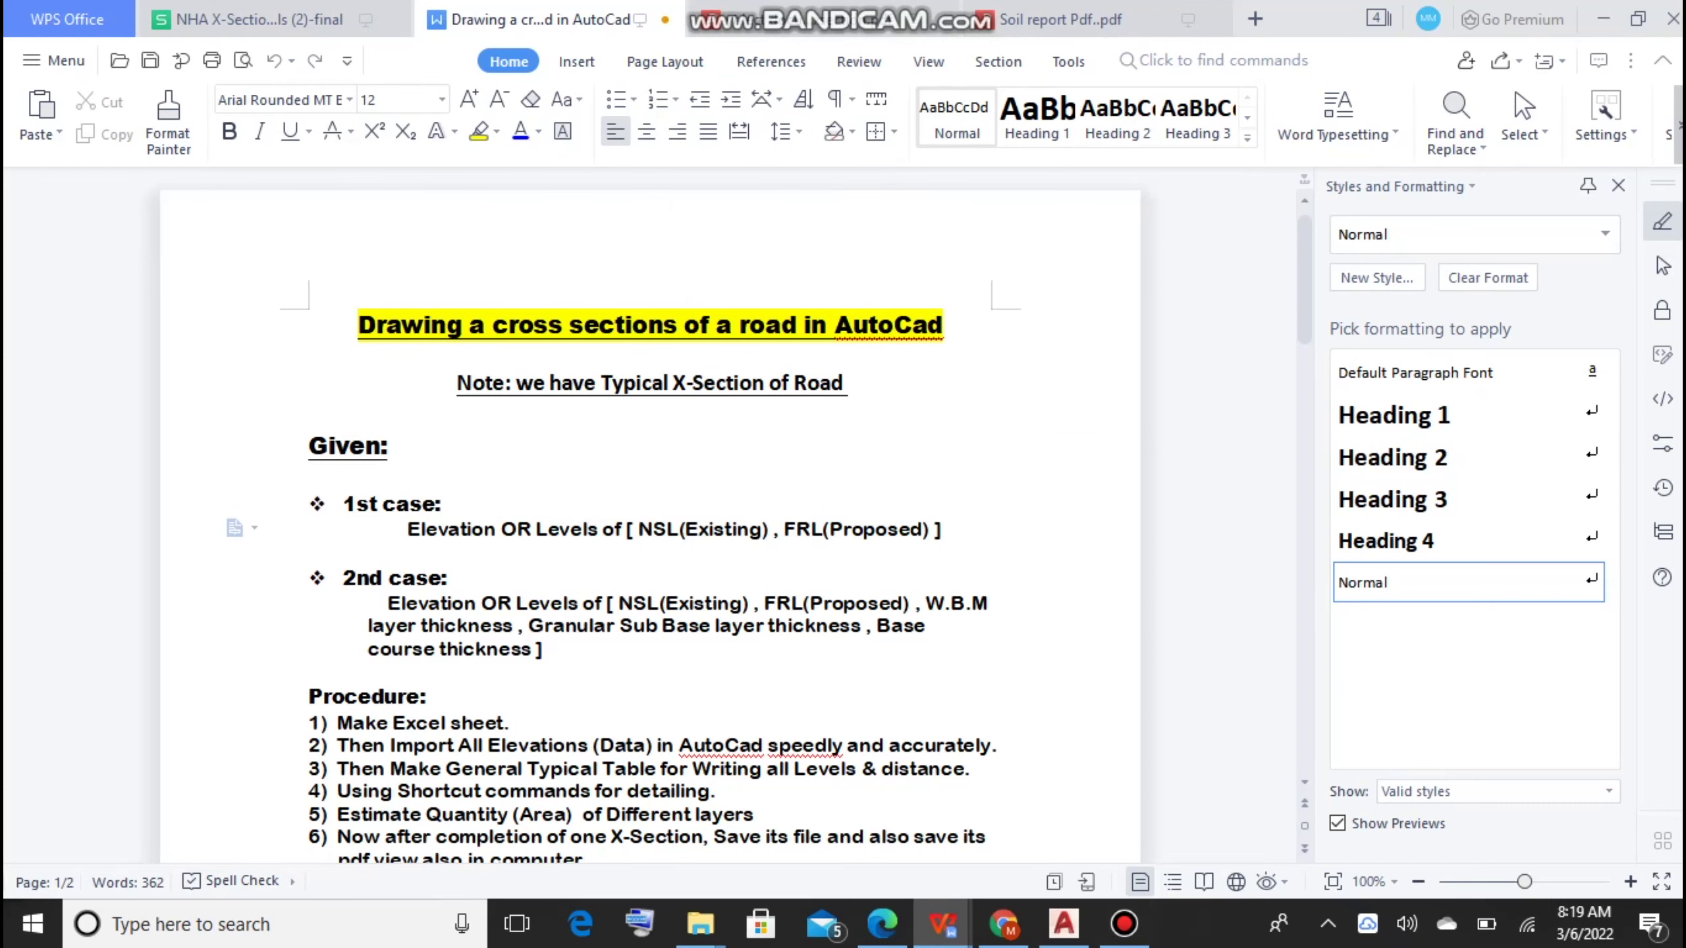
{"action": "left_click", "coordinate": [823, 19]}
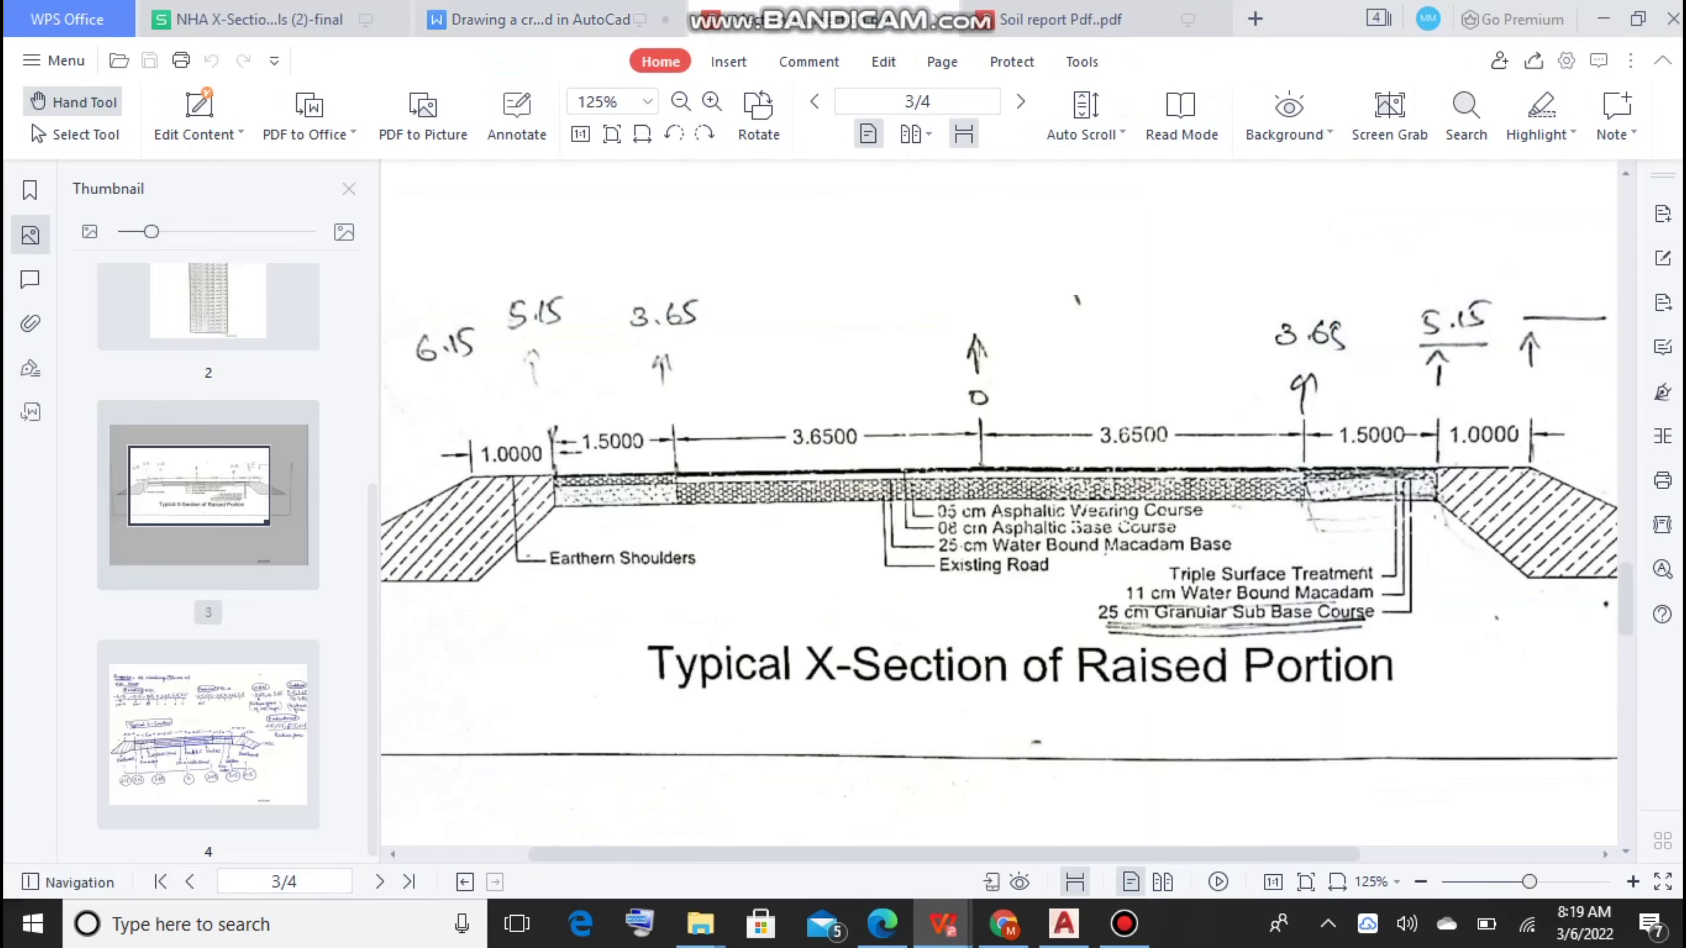
Step: Scroll to the page 1 N-70 KM 58+000 ~ 62+000 levels table, zoom to 150%, and pan its columns
{"action": "scroll", "coordinate": [996, 504], "scroll_direction": "up", "scroll_amount": 10}
{"action": "scroll", "coordinate": [995, 505], "scroll_direction": "up", "scroll_amount": 10}
{"action": "scroll", "coordinate": [996, 504], "scroll_direction": "up", "scroll_amount": 10}
{"action": "scroll", "coordinate": [996, 505], "scroll_direction": "up", "scroll_amount": 5}
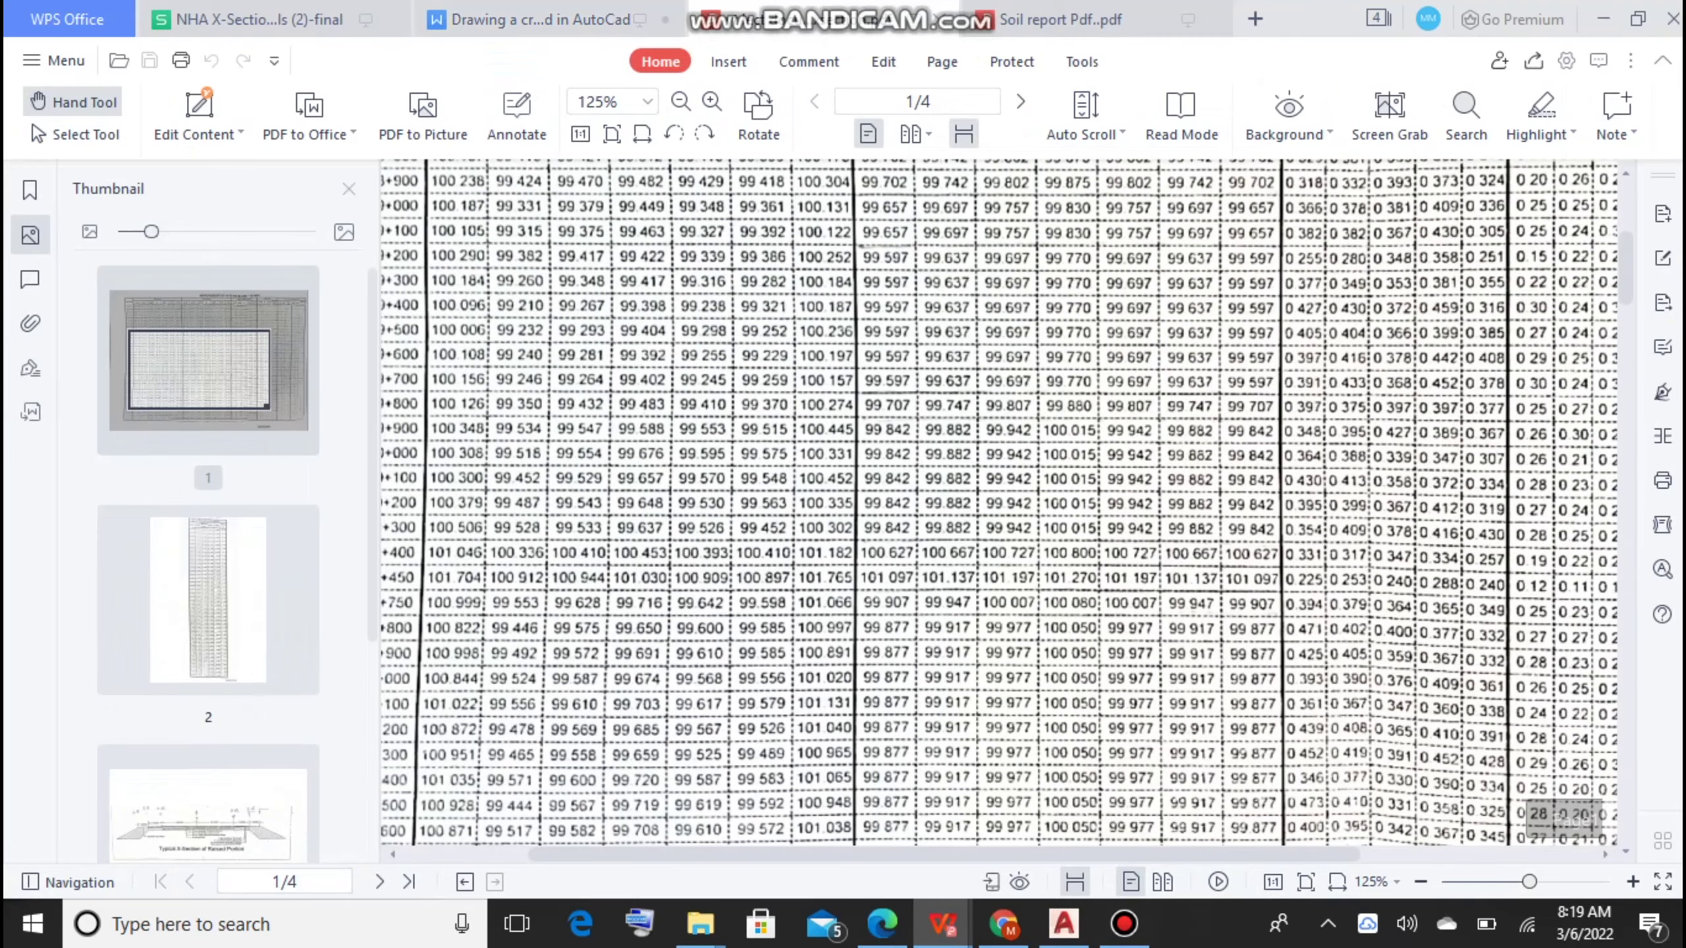
{"action": "scroll", "coordinate": [995, 504], "scroll_direction": "up", "scroll_amount": 5}
{"action": "scroll", "coordinate": [995, 504], "scroll_direction": "left", "scroll_amount": 2}
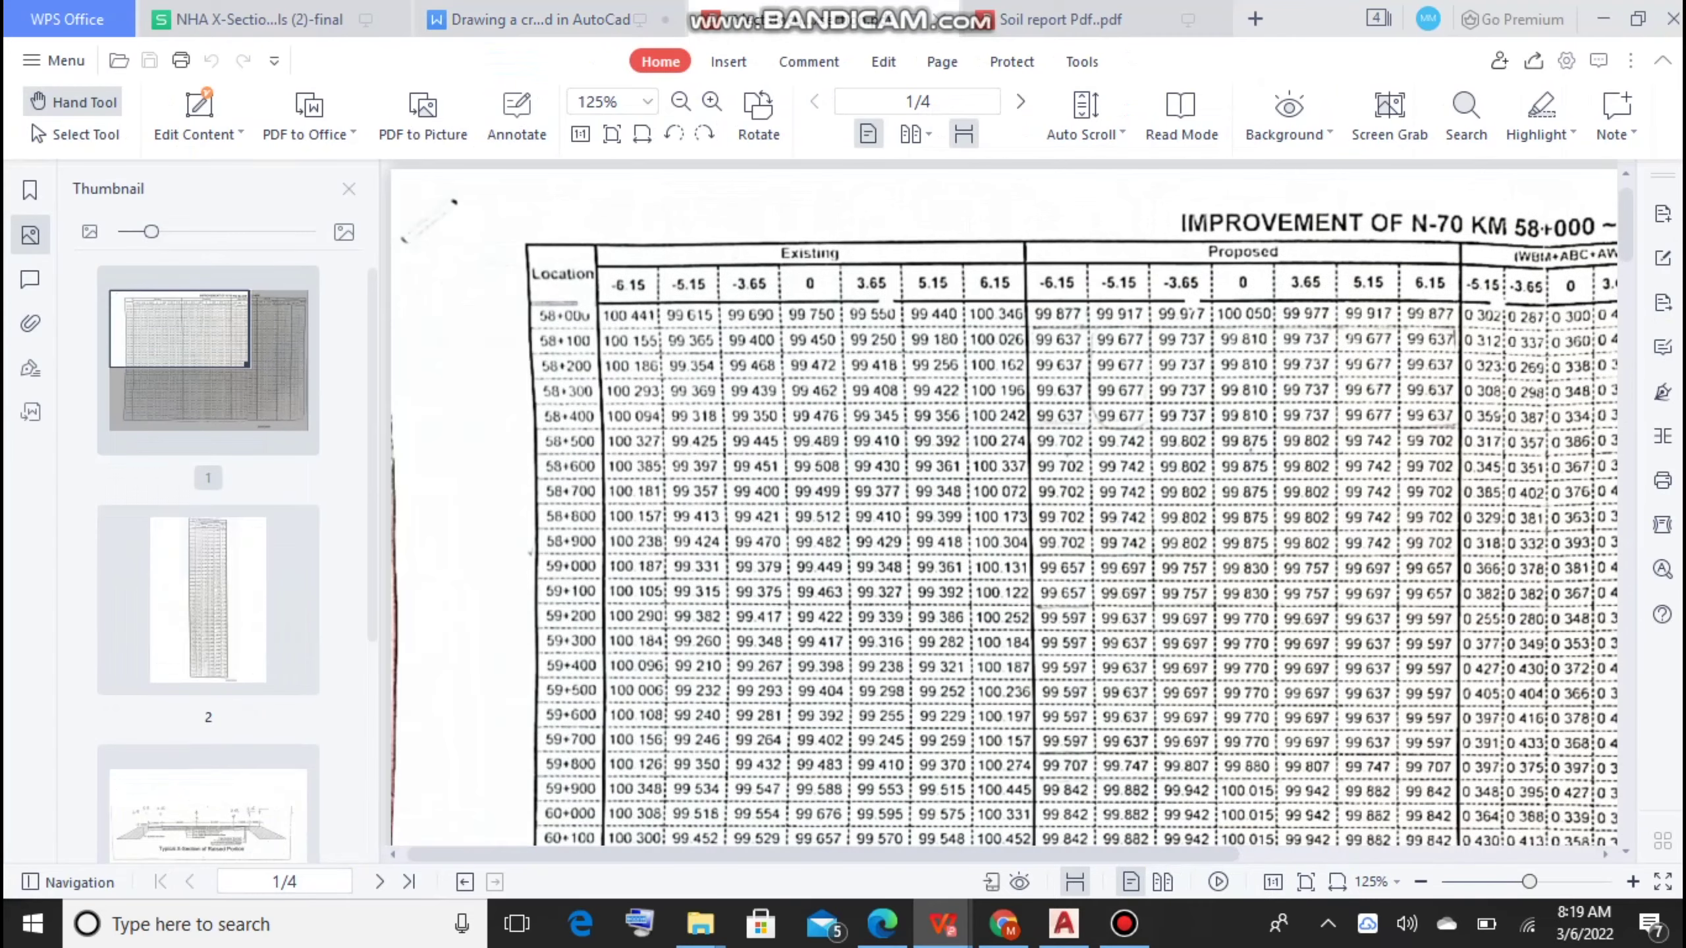
{"action": "left_click", "coordinate": [1632, 882]}
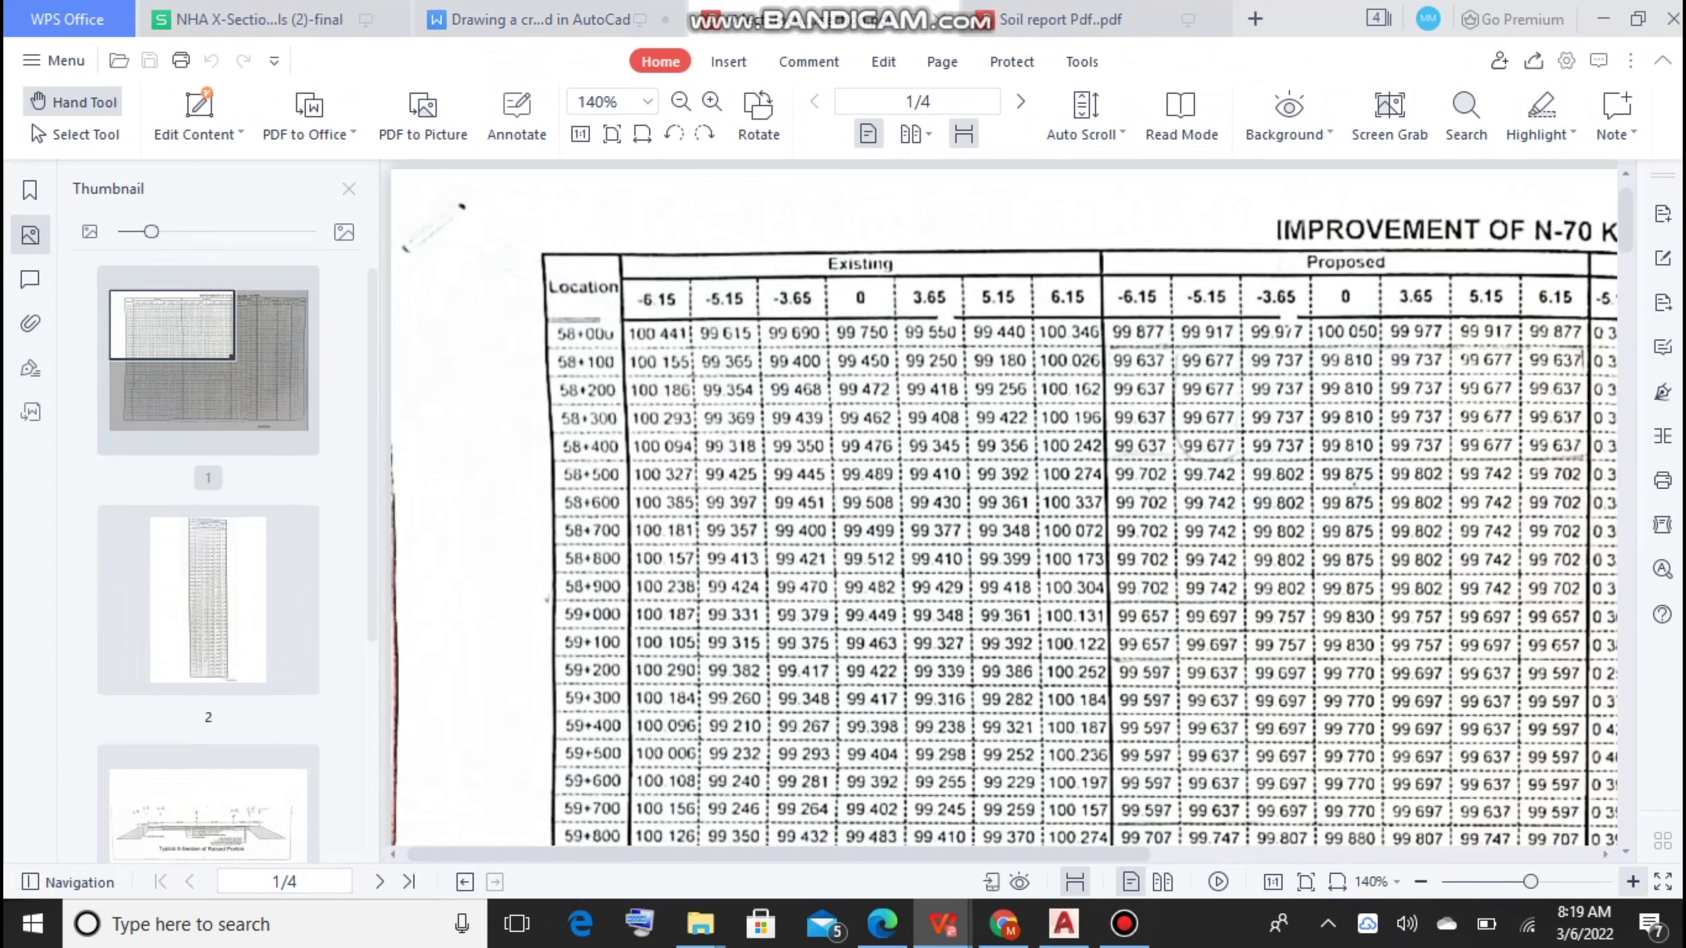
{"action": "left_click", "coordinate": [1632, 882]}
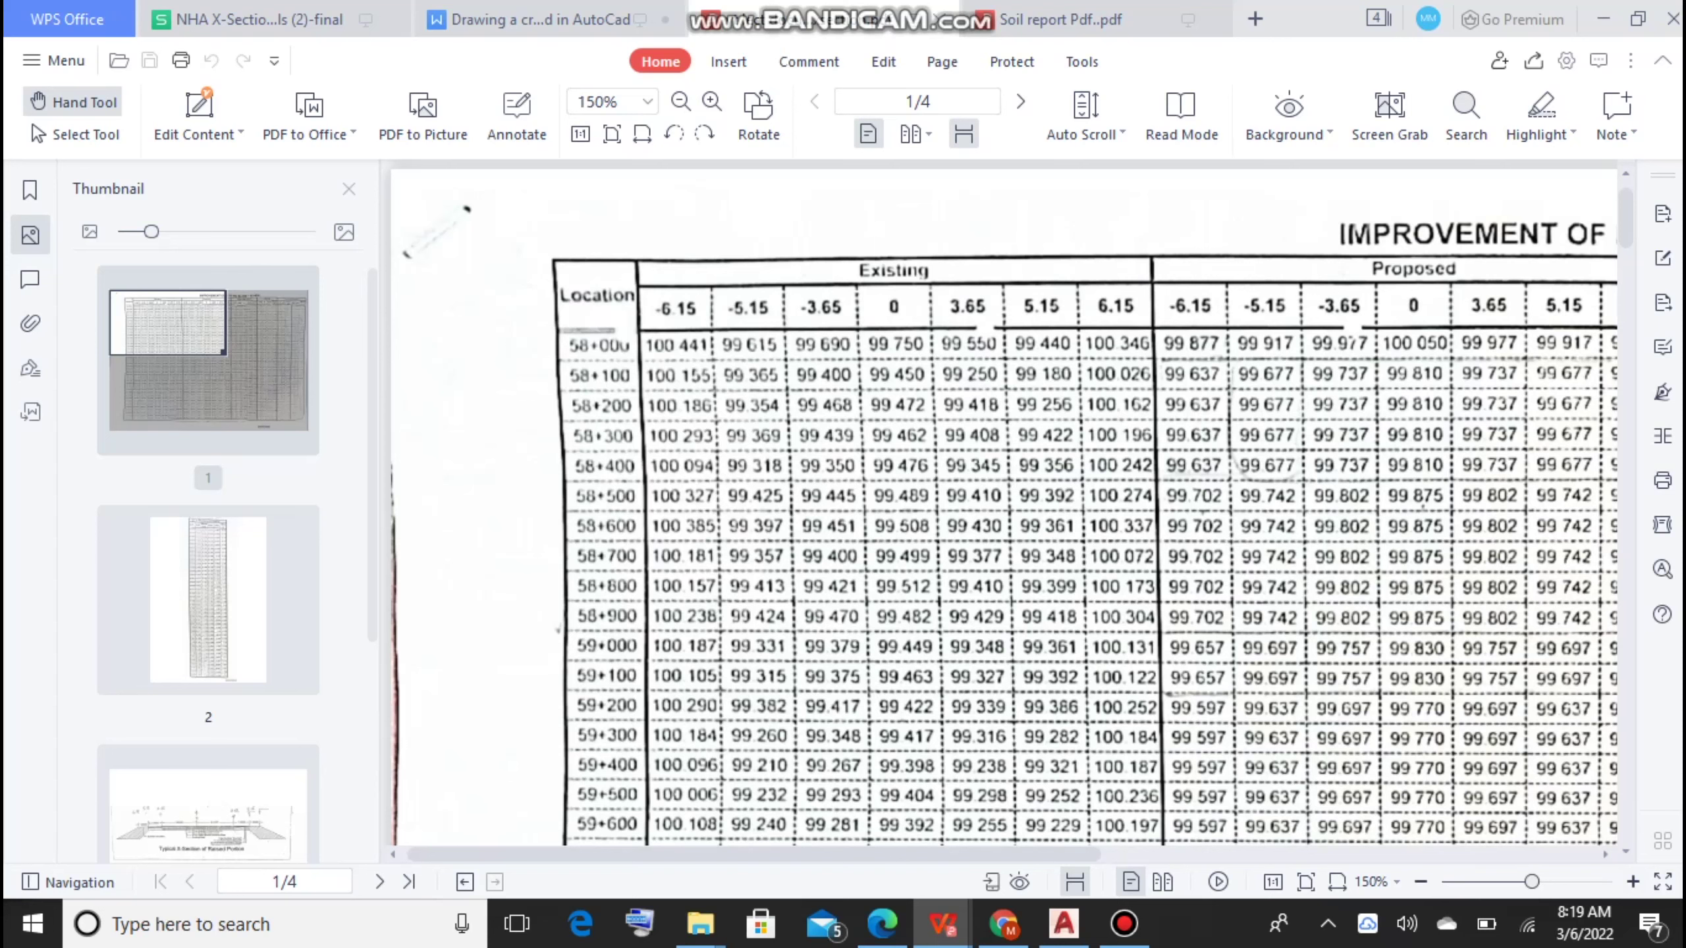
{"action": "scroll", "coordinate": [995, 511], "scroll_direction": "right", "scroll_amount": 3}
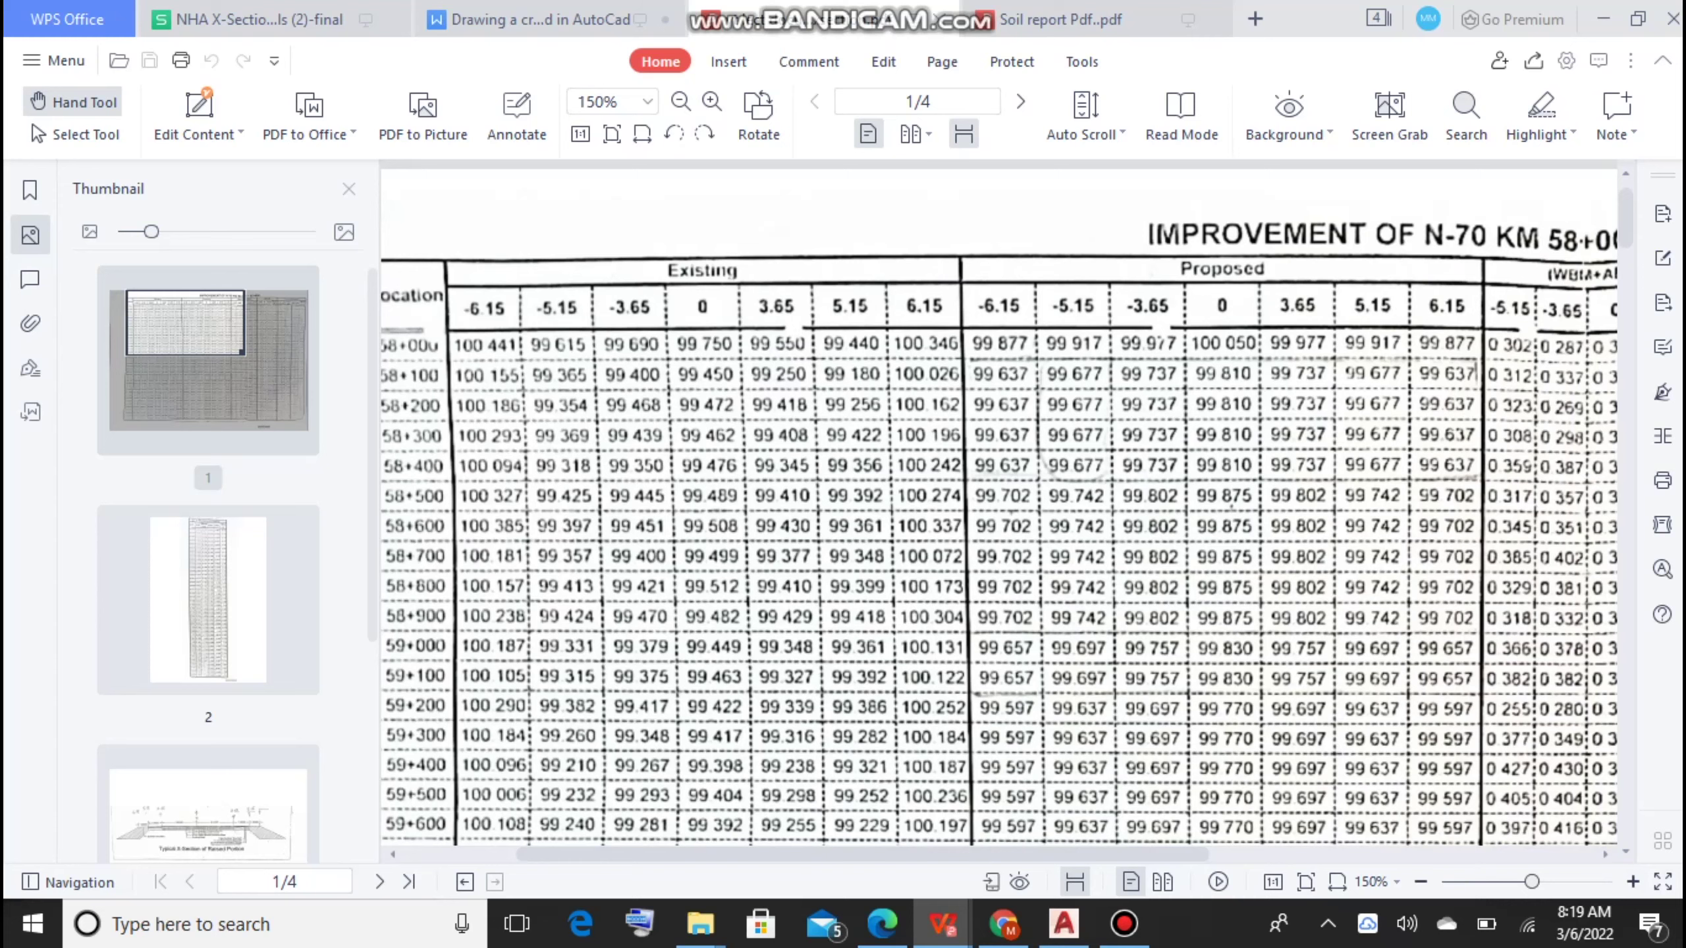
{"action": "scroll", "coordinate": [995, 531], "scroll_direction": "right", "scroll_amount": 5}
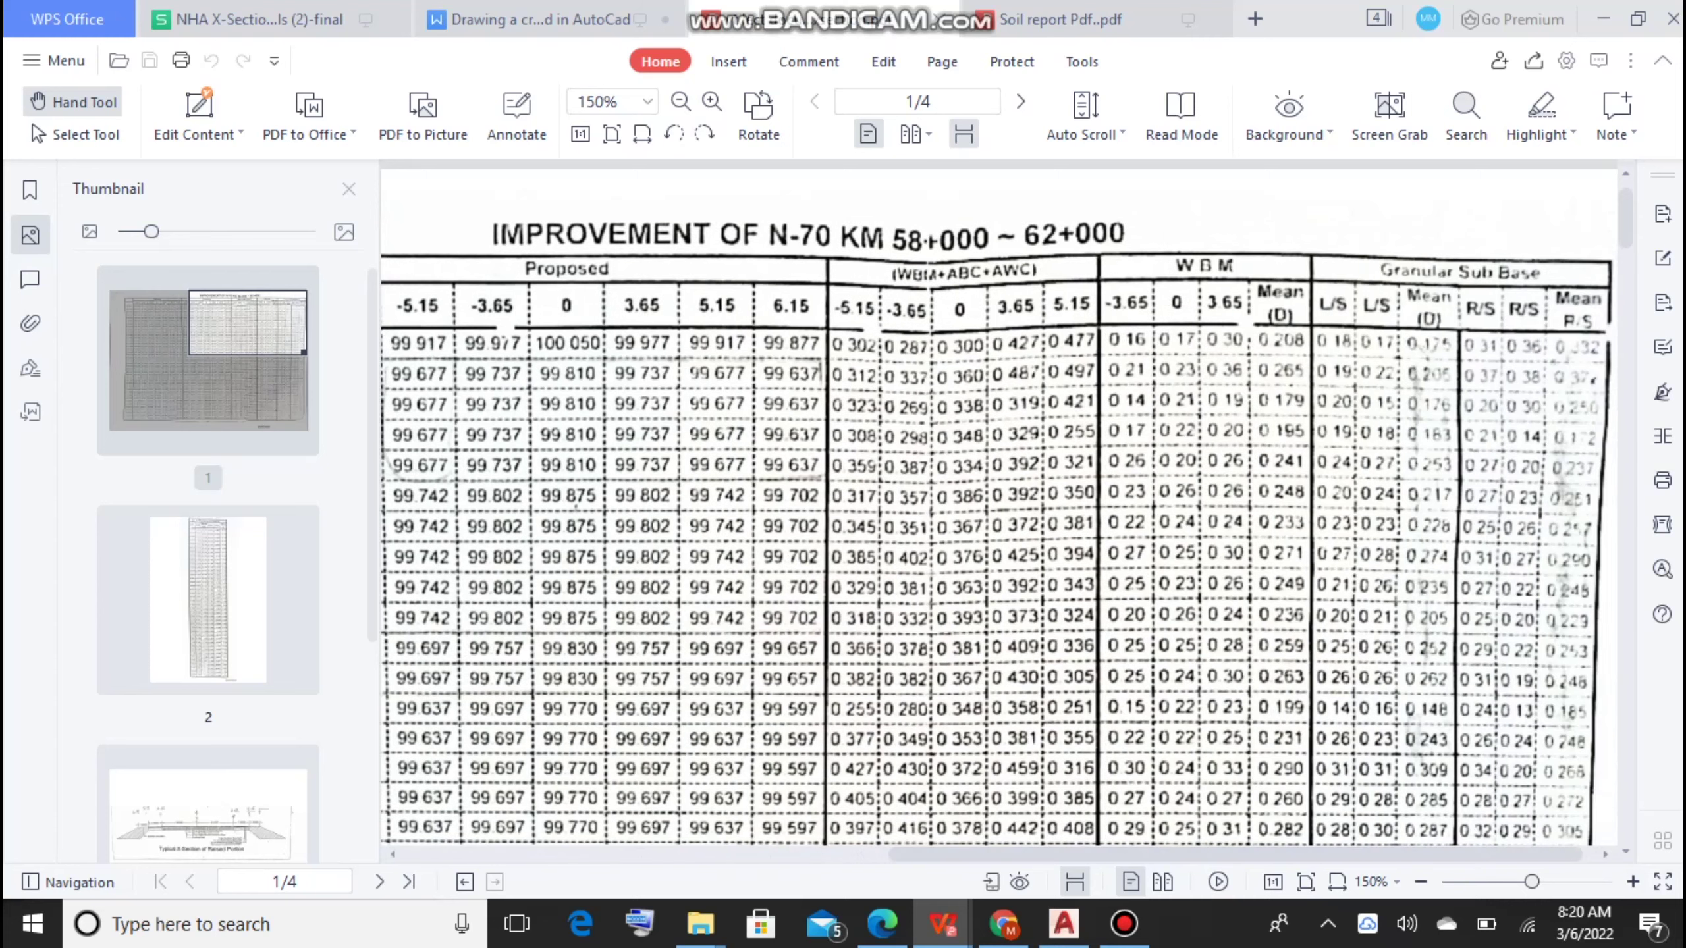
{"action": "scroll", "coordinate": [996, 531], "scroll_direction": "left", "scroll_amount": 7}
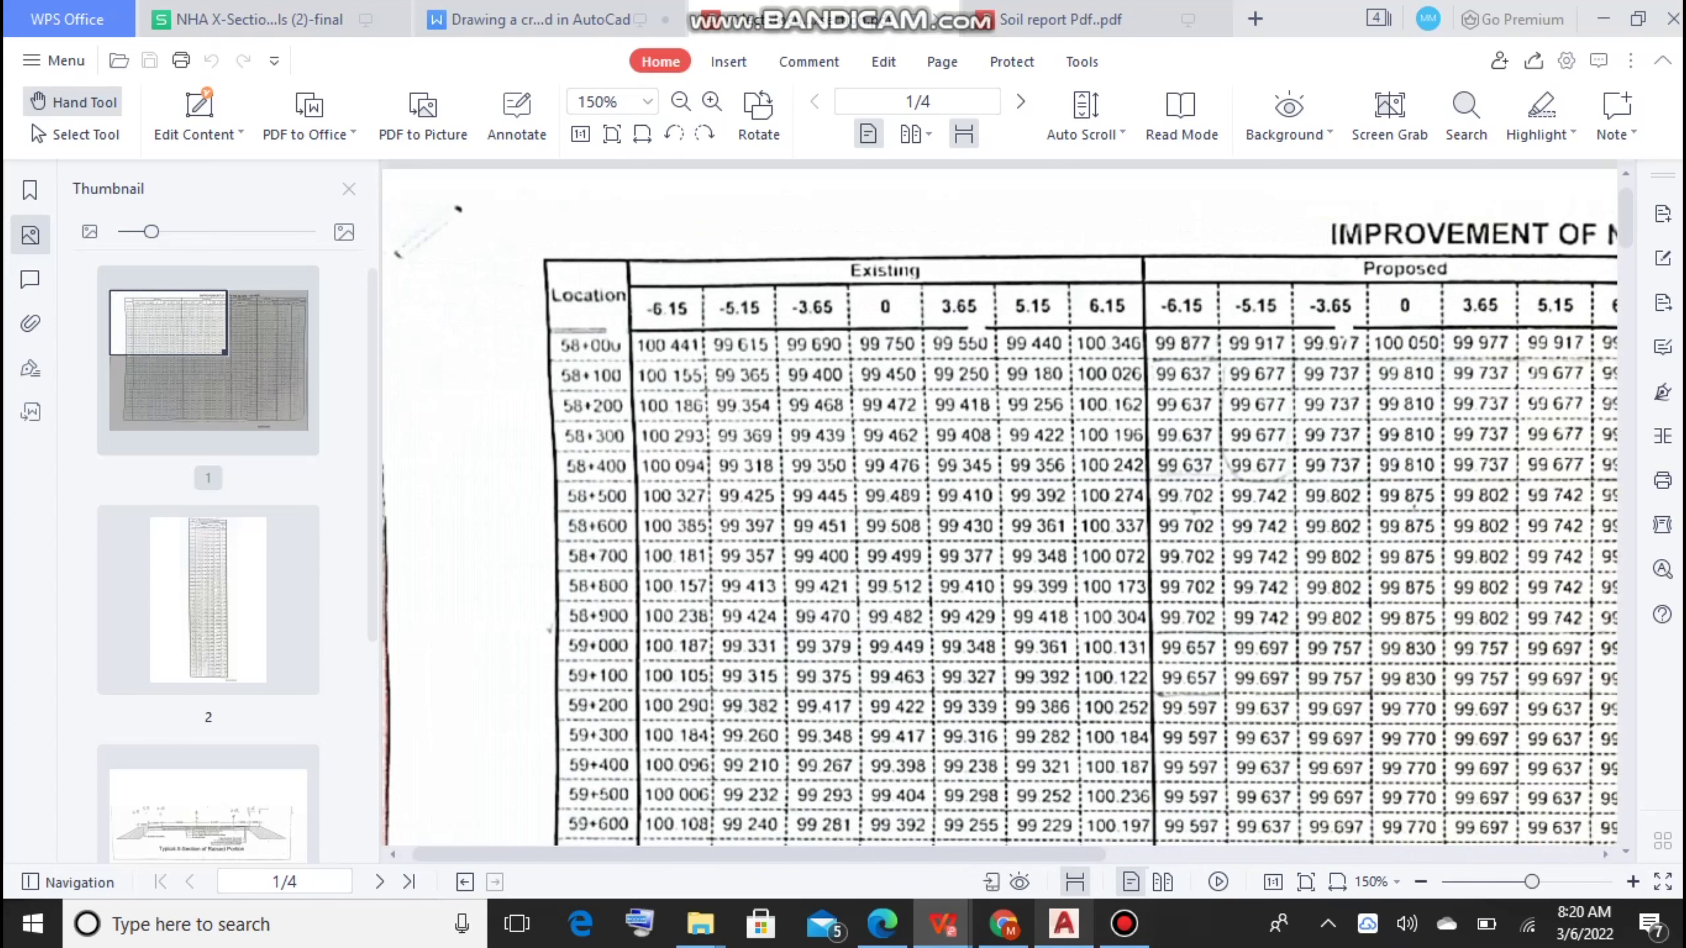
{"action": "scroll", "coordinate": [996, 532], "scroll_direction": "down", "scroll_amount": 10}
{"action": "scroll", "coordinate": [995, 531], "scroll_direction": "down", "scroll_amount": 5}
{"action": "scroll", "coordinate": [996, 531], "scroll_direction": "down", "scroll_amount": 5}
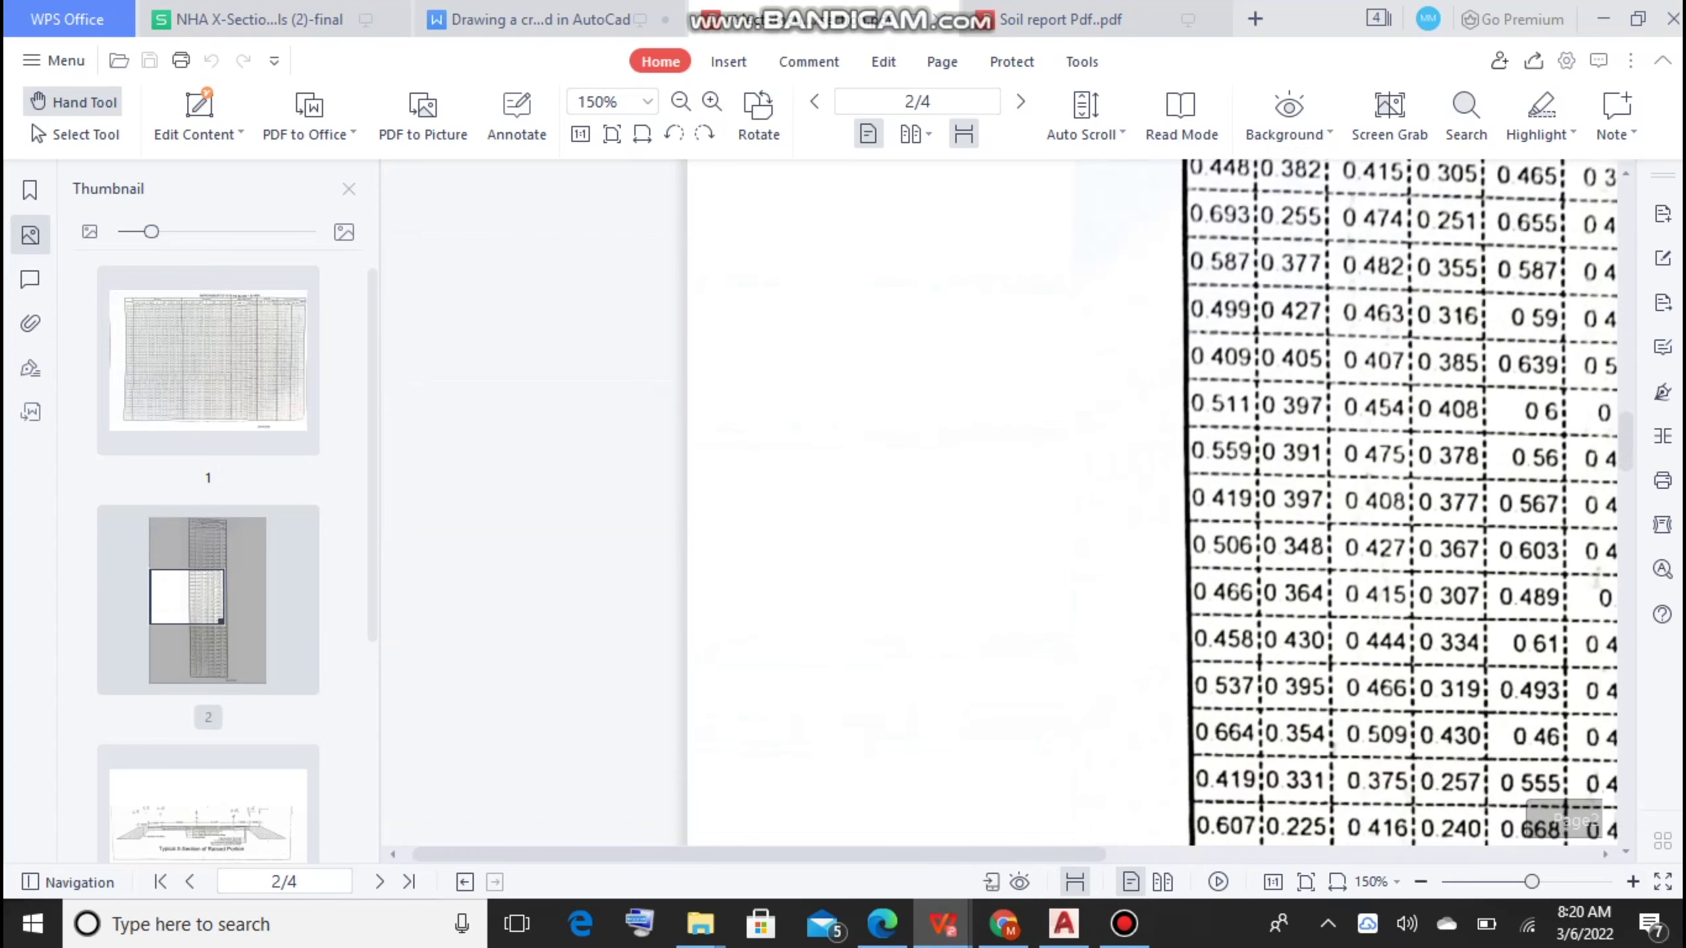
{"action": "scroll", "coordinate": [995, 532], "scroll_direction": "down", "scroll_amount": 5}
{"action": "scroll", "coordinate": [995, 531], "scroll_direction": "down", "scroll_amount": 5}
{"action": "scroll", "coordinate": [996, 532], "scroll_direction": "up", "scroll_amount": 2}
{"action": "scroll", "coordinate": [995, 531], "scroll_direction": "down", "scroll_amount": 10}
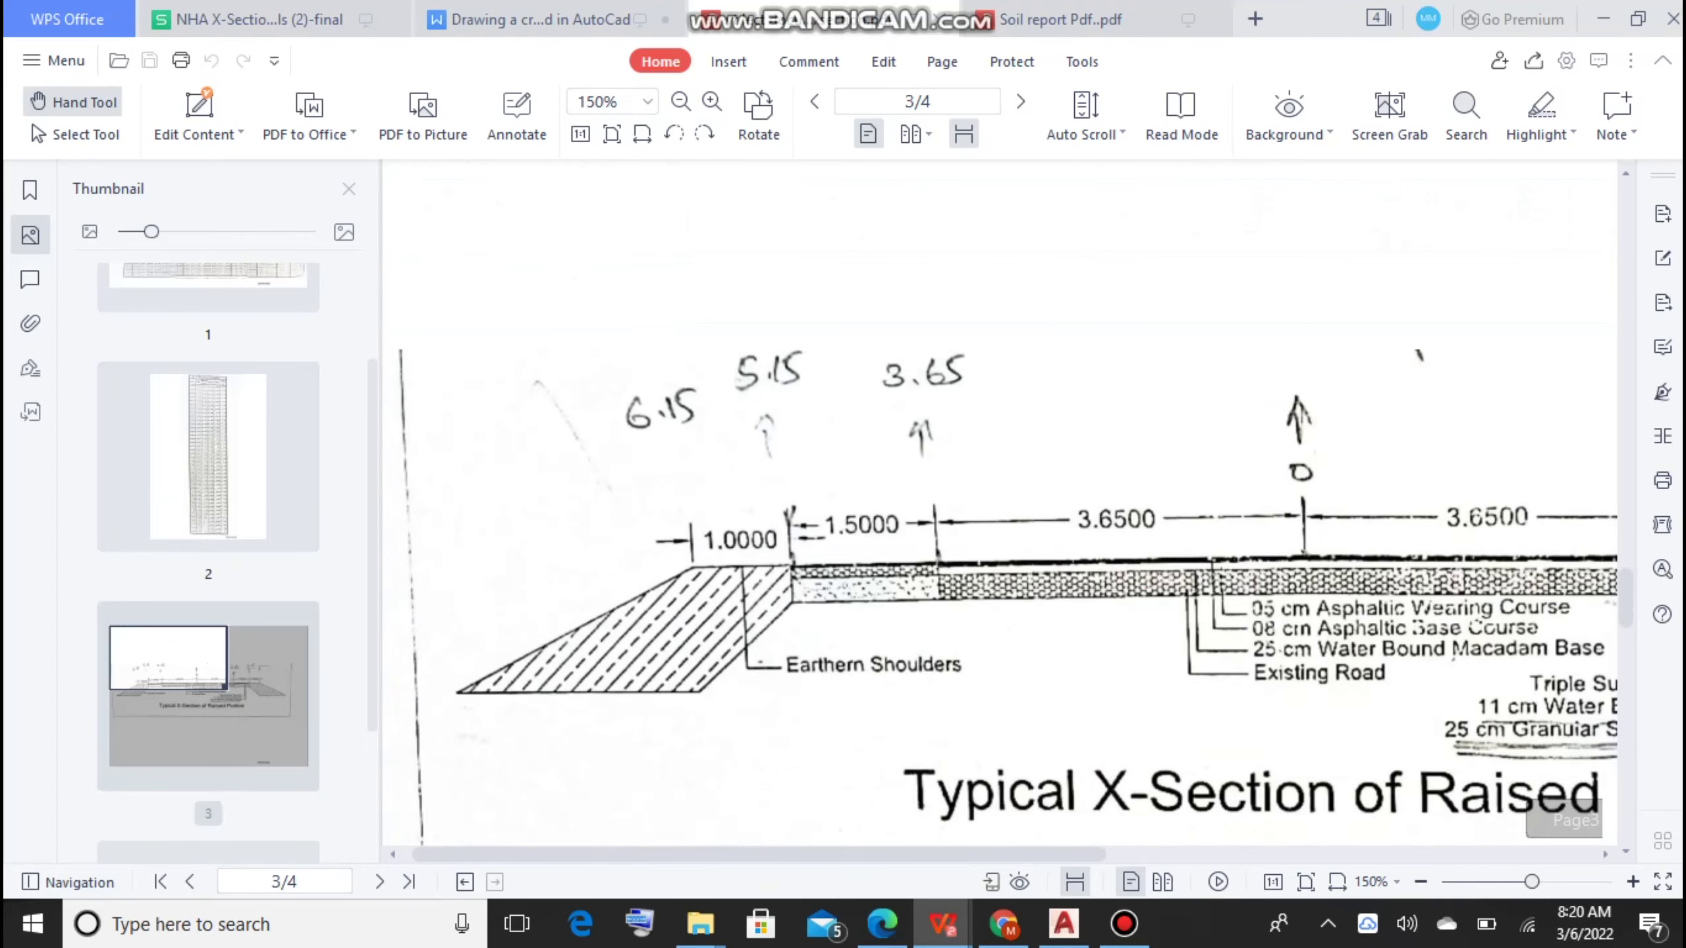
{"action": "scroll", "coordinate": [996, 532], "scroll_direction": "right", "scroll_amount": 2}
{"action": "scroll", "coordinate": [995, 505], "scroll_direction": "up", "scroll_amount": 5}
{"action": "scroll", "coordinate": [995, 504], "scroll_direction": "up", "scroll_amount": 3}
{"action": "scroll", "coordinate": [996, 504], "scroll_direction": "down", "scroll_amount": 3}
{"action": "scroll", "coordinate": [995, 504], "scroll_direction": "down", "scroll_amount": 4}
{"action": "scroll", "coordinate": [995, 504], "scroll_direction": "down", "scroll_amount": 1}
{"action": "scroll", "coordinate": [995, 504], "scroll_direction": "up", "scroll_amount": 2}
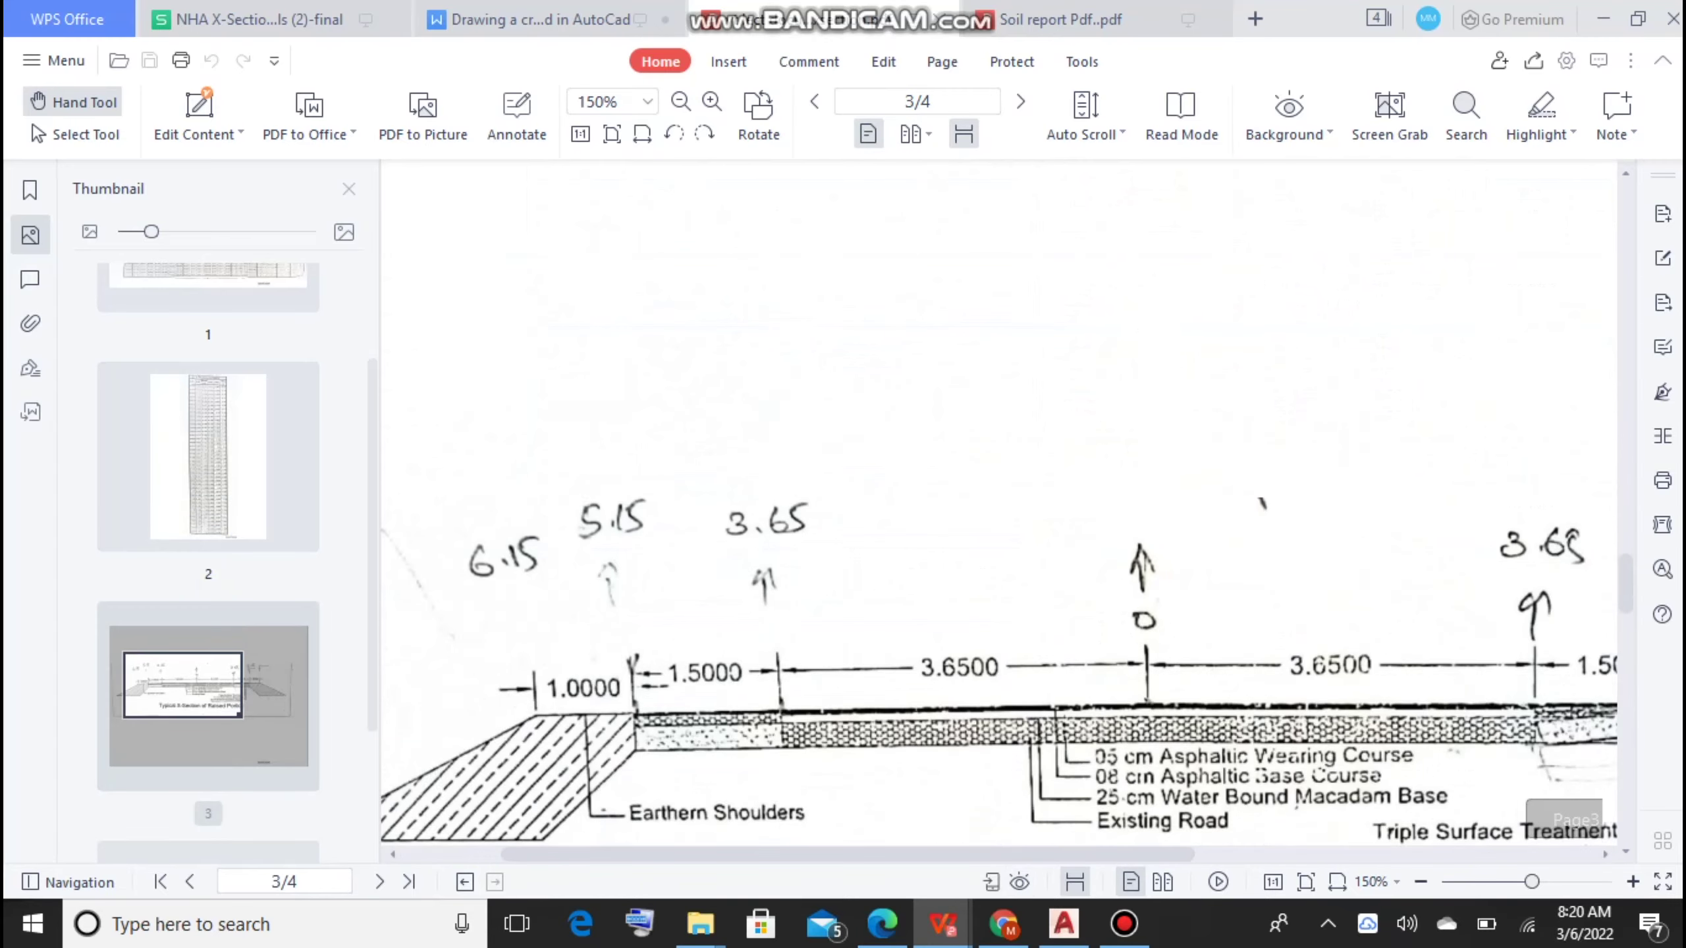
{"action": "scroll", "coordinate": [996, 504], "scroll_direction": "up", "scroll_amount": 5}
{"action": "scroll", "coordinate": [996, 505], "scroll_direction": "up", "scroll_amount": 2}
{"action": "scroll", "coordinate": [996, 504], "scroll_direction": "up", "scroll_amount": 5}
{"action": "scroll", "coordinate": [996, 505], "scroll_direction": "up", "scroll_amount": 5}
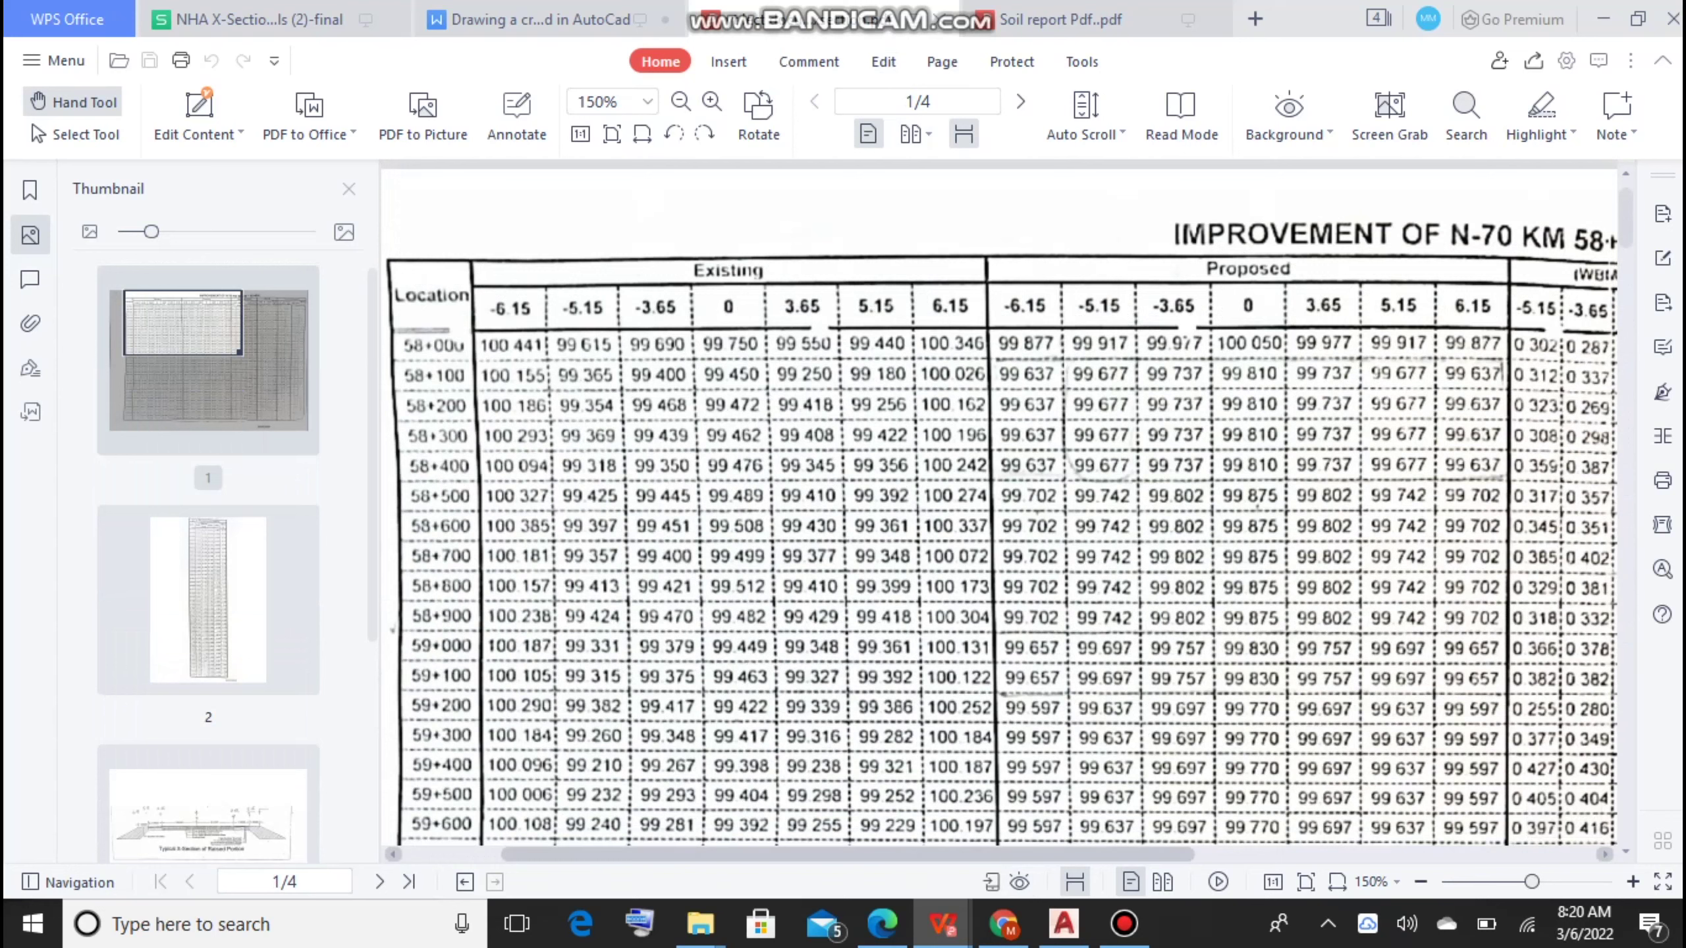
{"action": "scroll", "coordinate": [996, 504], "scroll_direction": "right", "scroll_amount": 2}
{"action": "scroll", "coordinate": [995, 504], "scroll_direction": "right", "scroll_amount": 4}
{"action": "scroll", "coordinate": [995, 504], "scroll_direction": "right", "scroll_amount": 3}
{"action": "scroll", "coordinate": [995, 504], "scroll_direction": "right", "scroll_amount": 1}
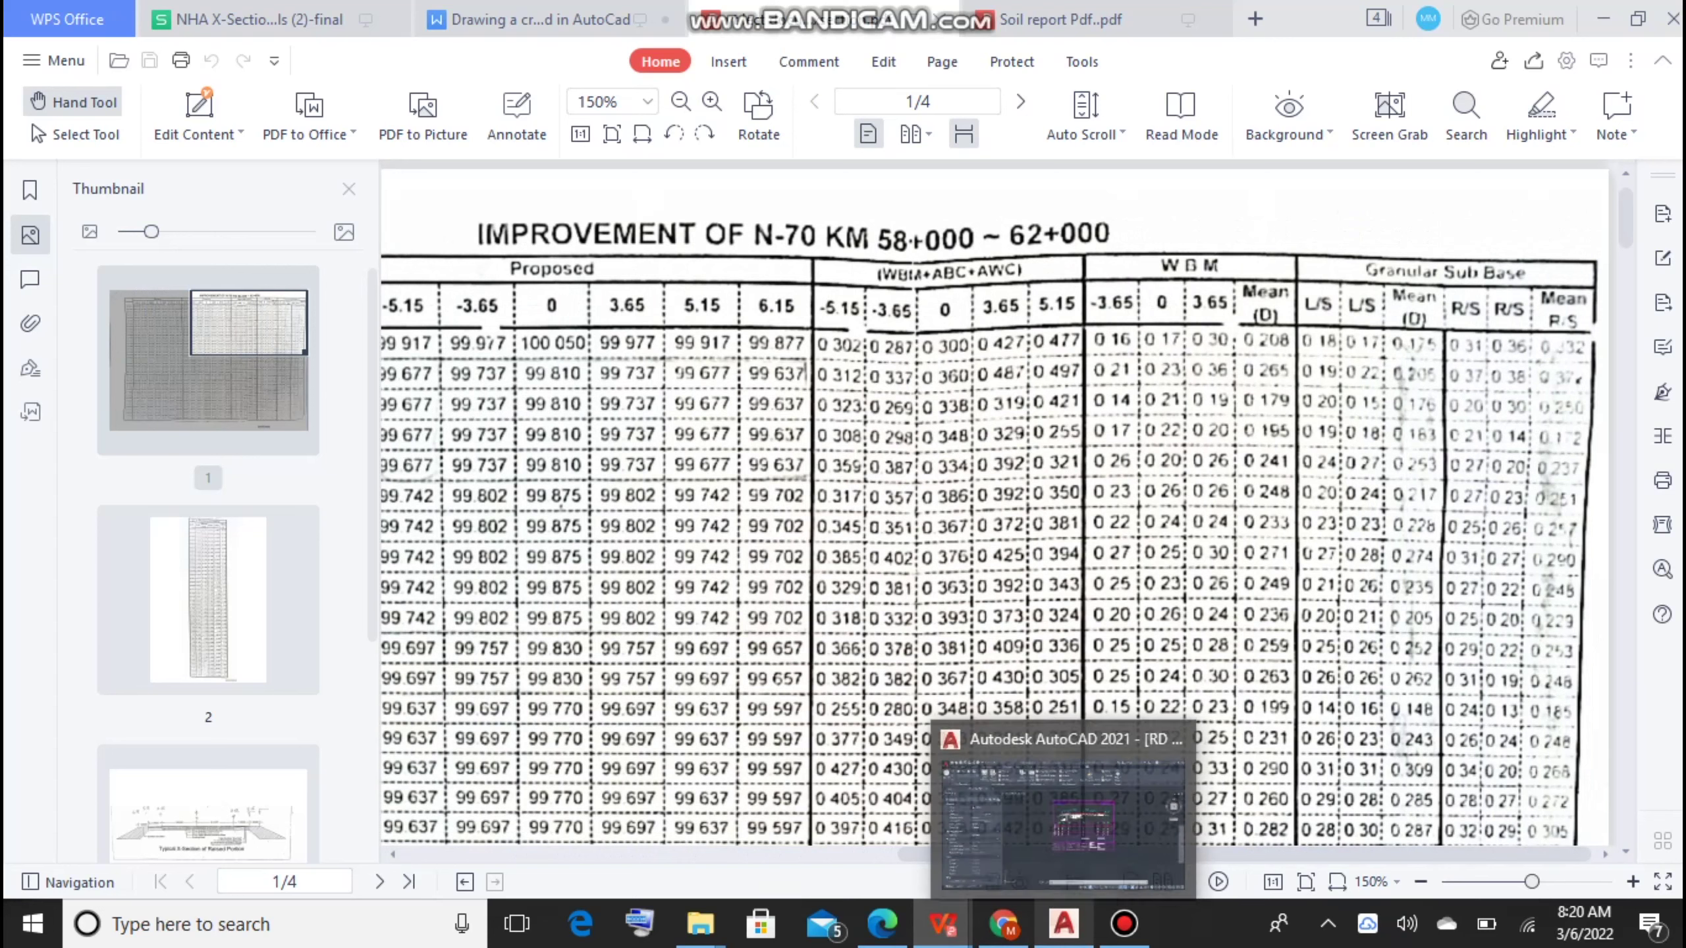
{"action": "scroll", "coordinate": [995, 505], "scroll_direction": "down", "scroll_amount": 10}
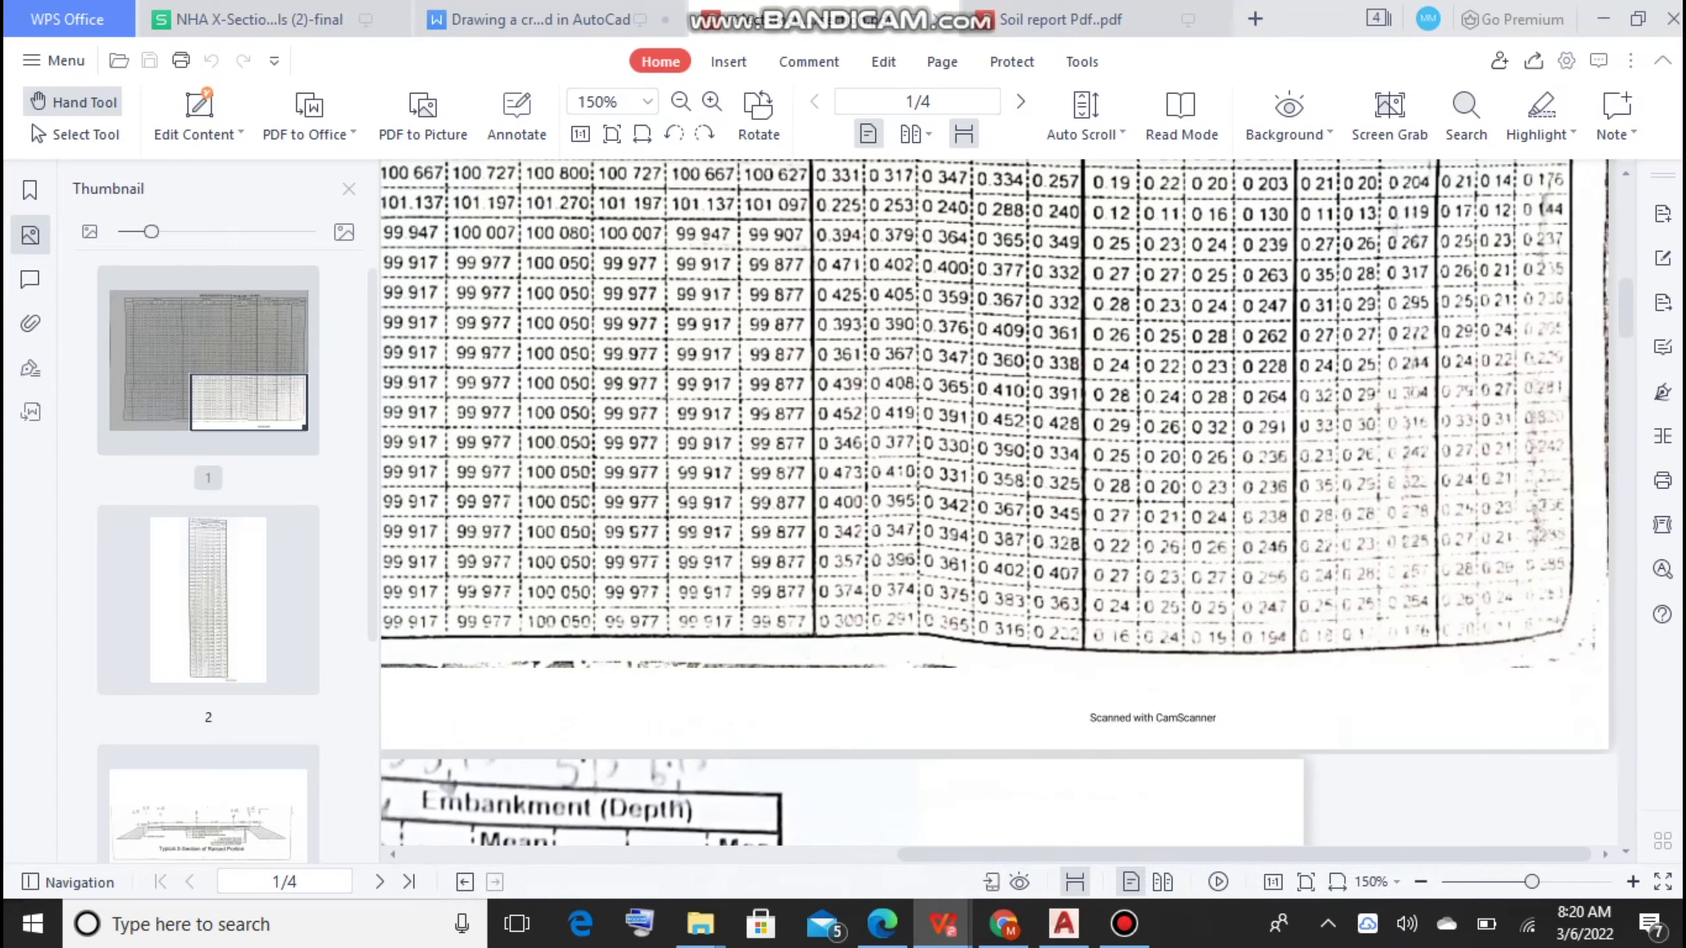
{"action": "scroll", "coordinate": [996, 504], "scroll_direction": "down", "scroll_amount": 5}
{"action": "scroll", "coordinate": [995, 504], "scroll_direction": "down", "scroll_amount": 5}
{"action": "scroll", "coordinate": [995, 505], "scroll_direction": "down", "scroll_amount": 5}
{"action": "scroll", "coordinate": [996, 505], "scroll_direction": "down", "scroll_amount": 3}
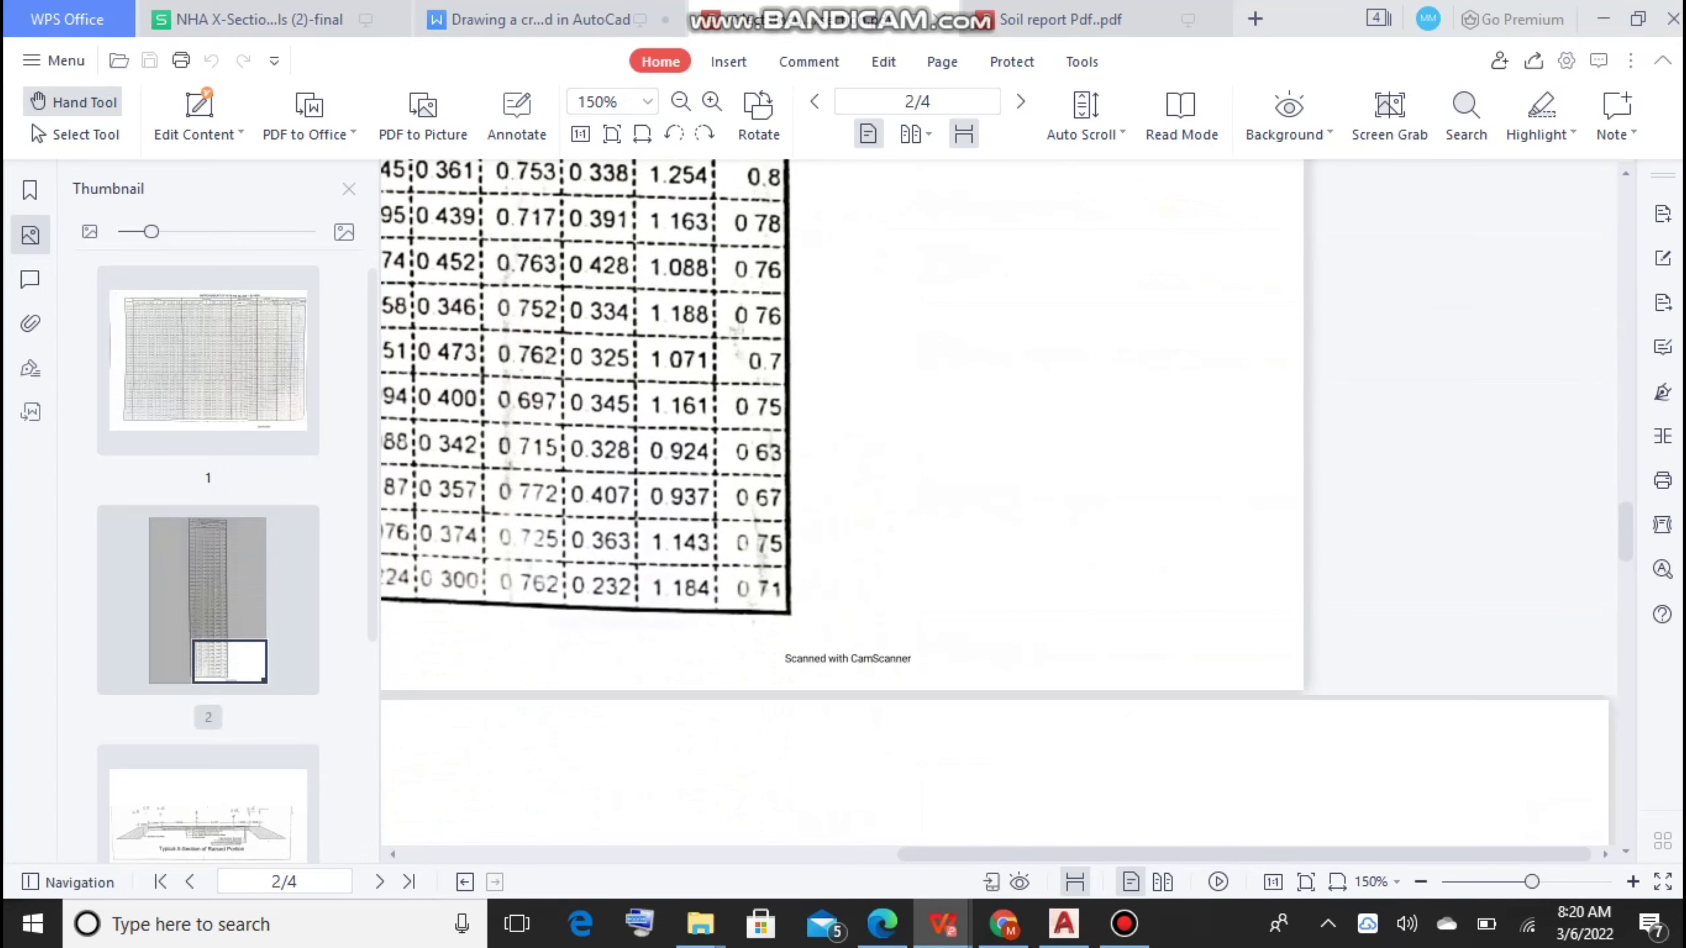
{"action": "scroll", "coordinate": [995, 505], "scroll_direction": "down", "scroll_amount": 8}
{"action": "scroll", "coordinate": [995, 505], "scroll_direction": "down", "scroll_amount": 5}
{"action": "scroll", "coordinate": [995, 505], "scroll_direction": "left", "scroll_amount": 2}
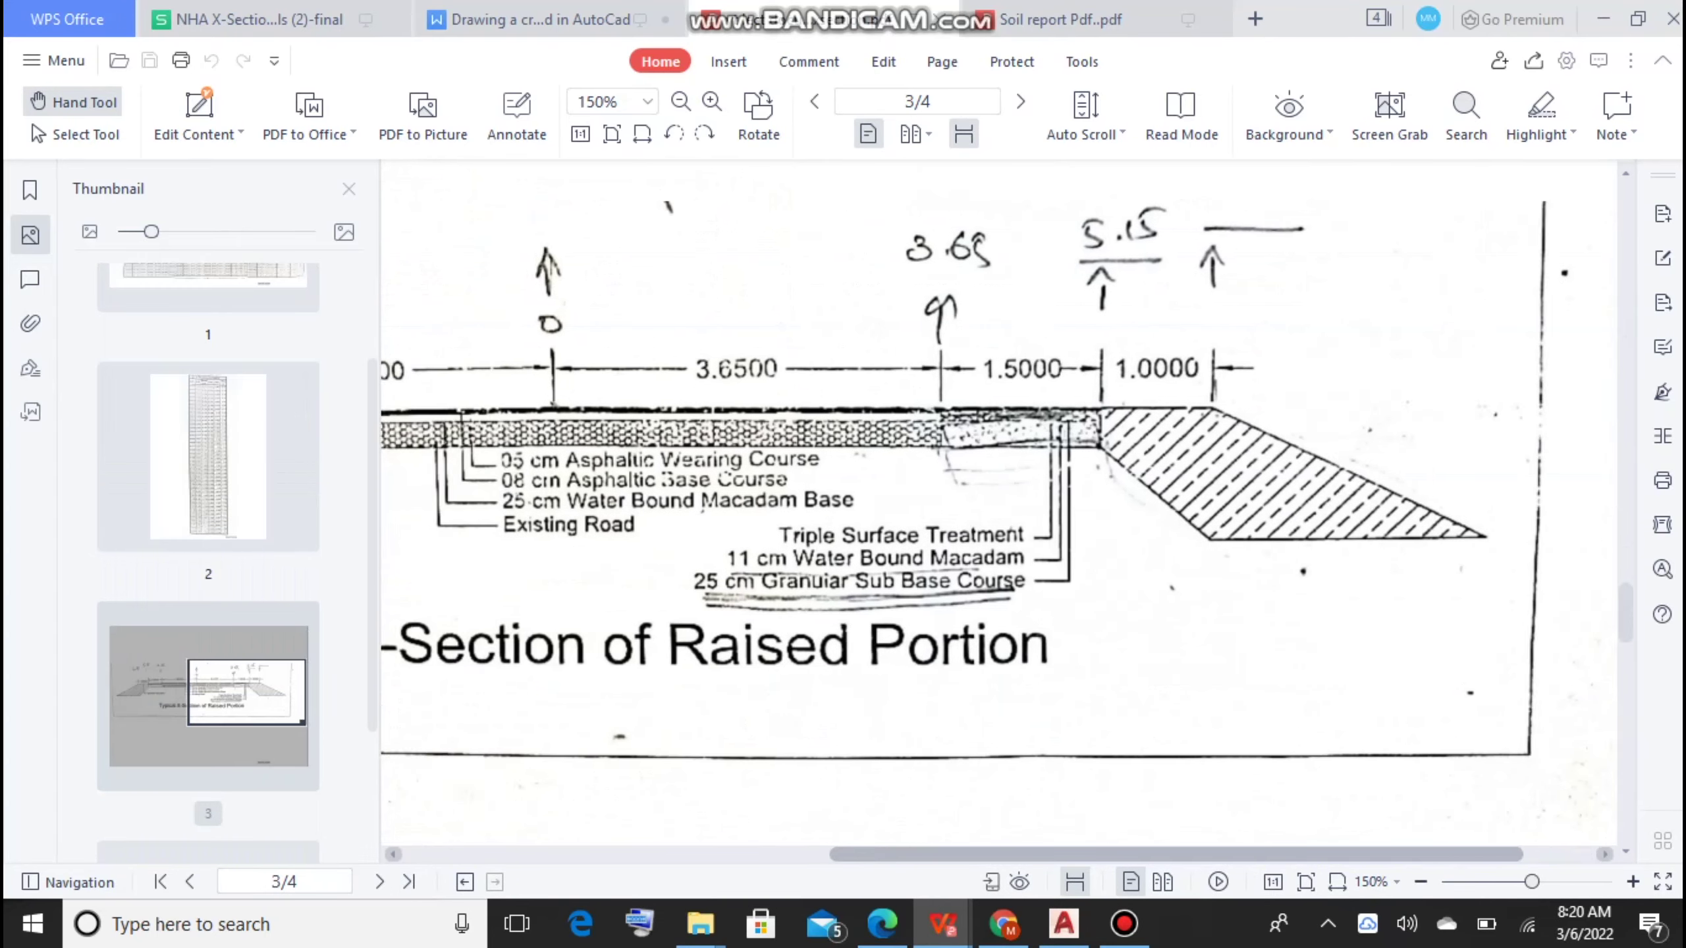
{"action": "scroll", "coordinate": [995, 505], "scroll_direction": "left", "scroll_amount": 4}
{"action": "scroll", "coordinate": [995, 505], "scroll_direction": "left", "scroll_amount": 4}
{"action": "scroll", "coordinate": [996, 505], "scroll_direction": "left", "scroll_amount": 3}
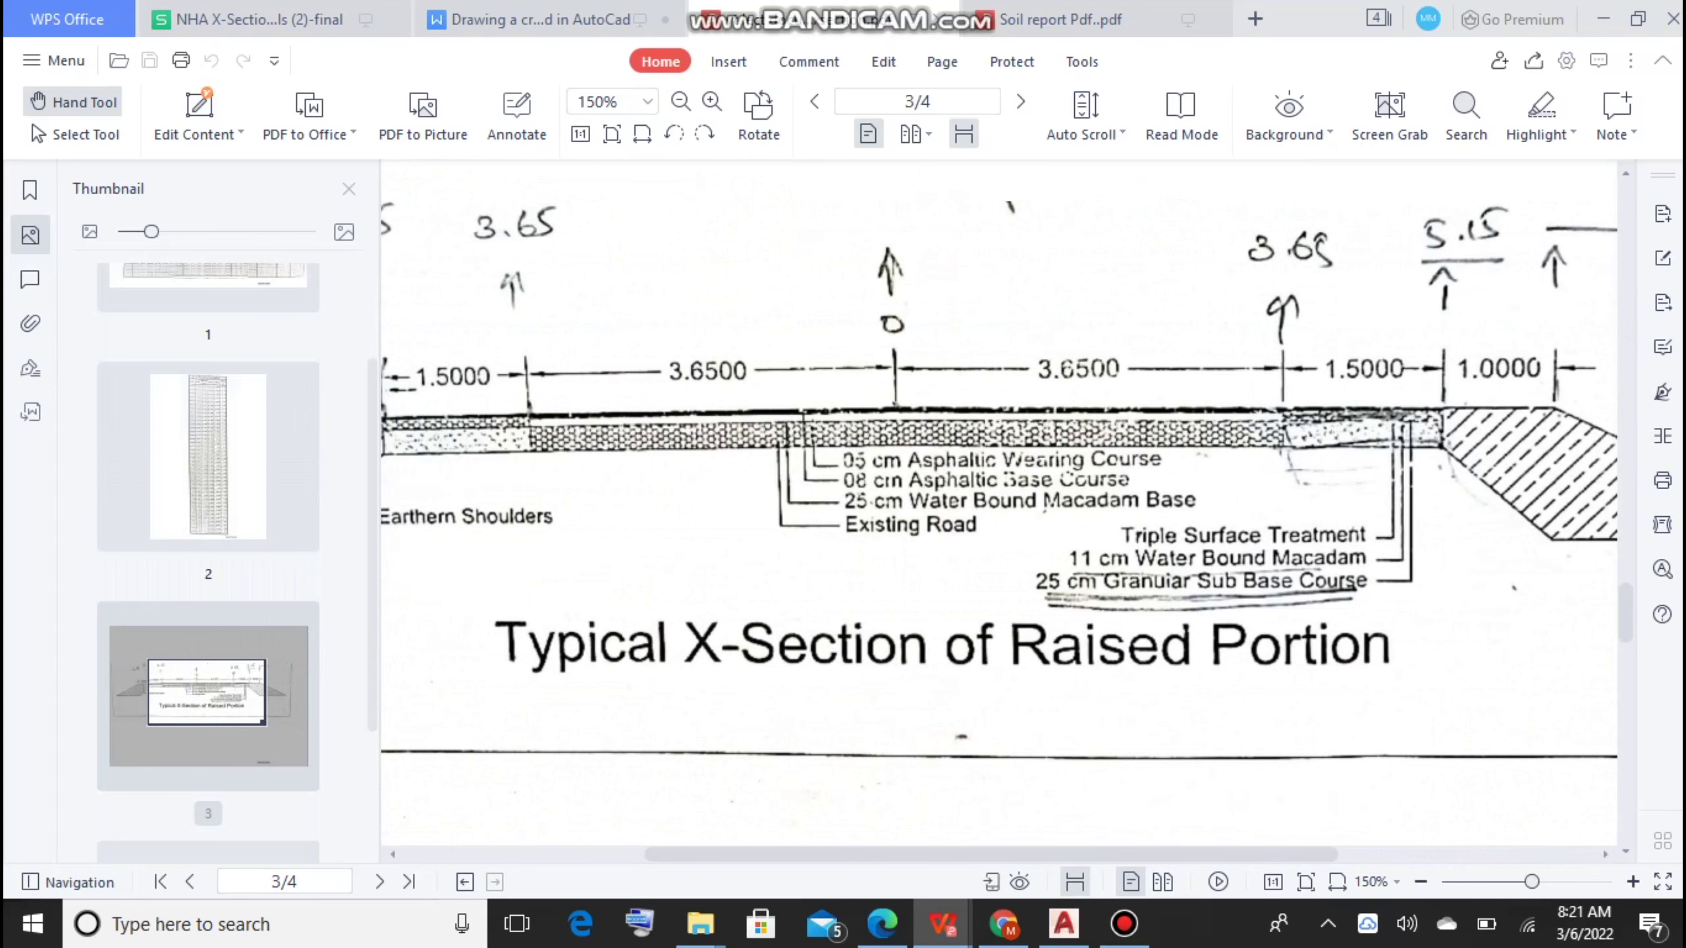
{"action": "left_click", "coordinate": [1062, 19]}
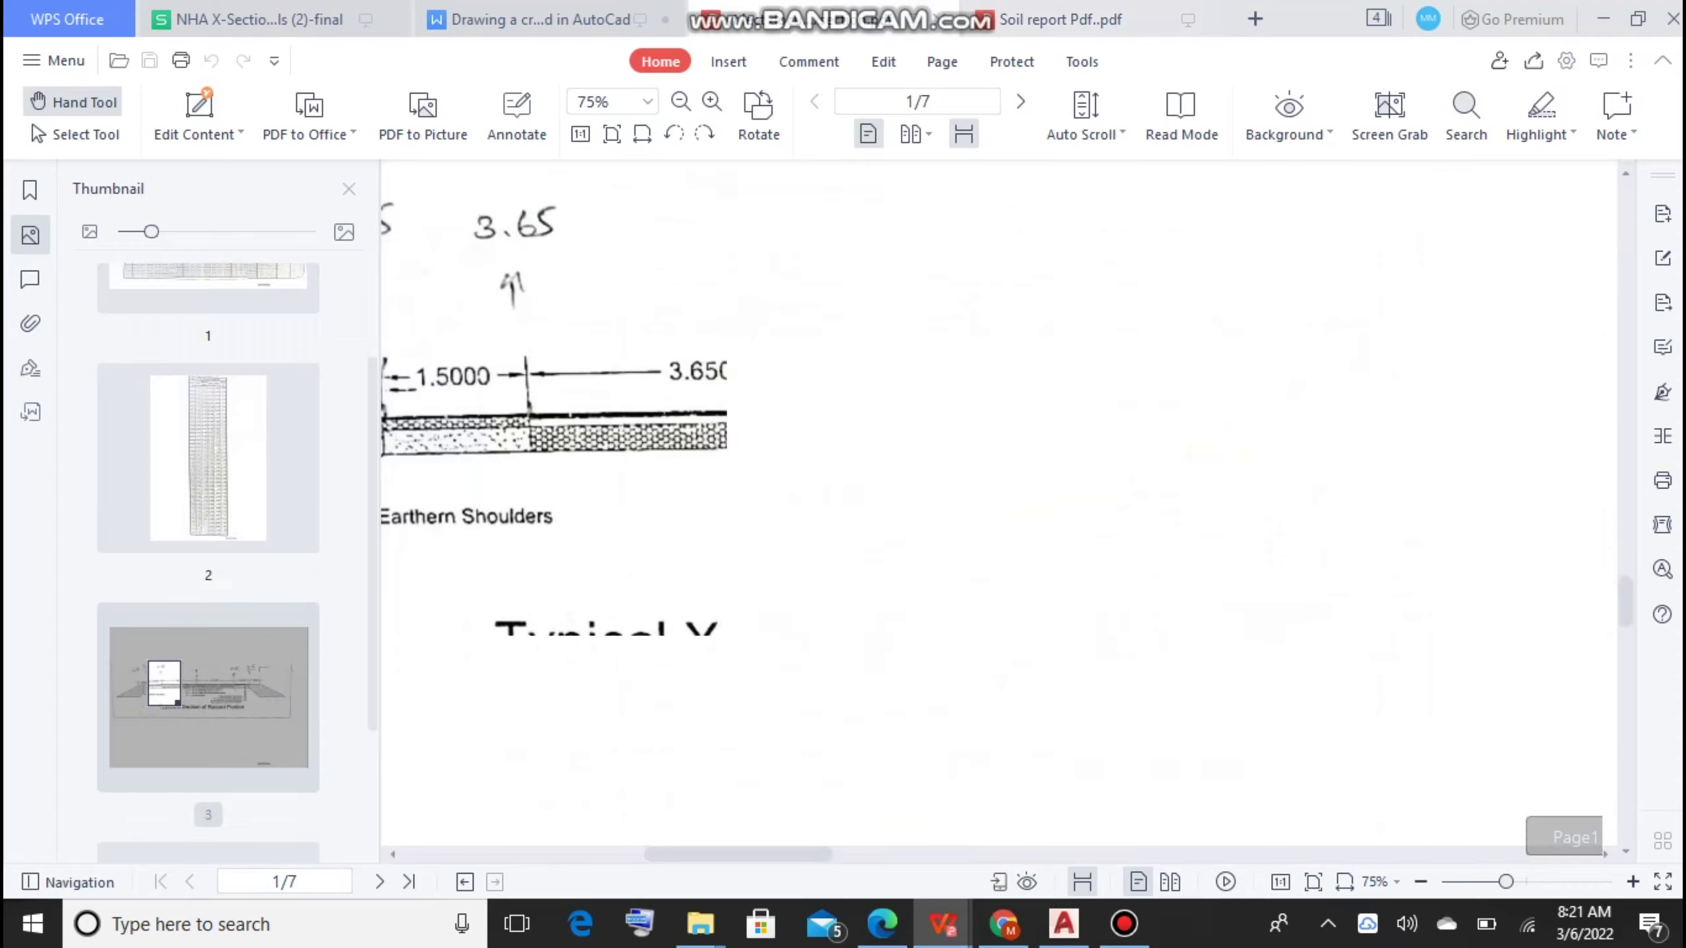
{"action": "scroll", "coordinate": [999, 511], "scroll_direction": "up", "scroll_amount": 5}
{"action": "scroll", "coordinate": [999, 511], "scroll_direction": "up", "scroll_amount": 5}
{"action": "scroll", "coordinate": [999, 511], "scroll_direction": "up", "scroll_amount": 3}
{"action": "scroll", "coordinate": [999, 510], "scroll_direction": "up", "scroll_amount": 5}
{"action": "scroll", "coordinate": [999, 511], "scroll_direction": "up", "scroll_amount": 3}
{"action": "scroll", "coordinate": [999, 511], "scroll_direction": "right", "scroll_amount": 3}
{"action": "scroll", "coordinate": [998, 511], "scroll_direction": "right", "scroll_amount": 2}
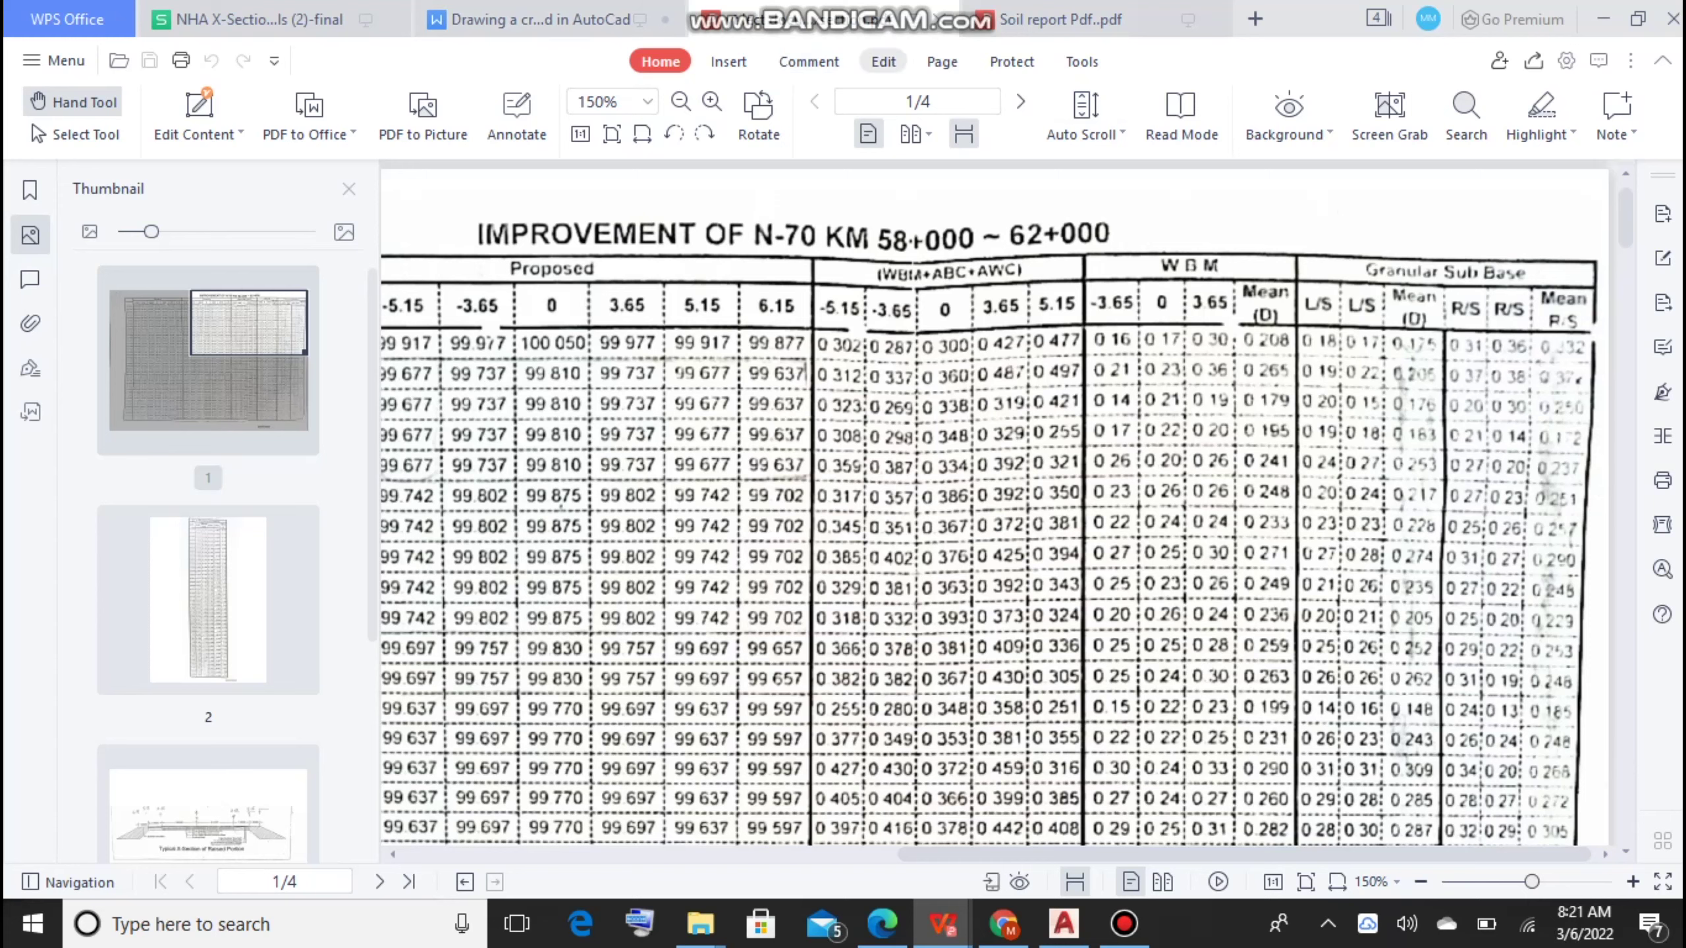
{"action": "scroll", "coordinate": [996, 504], "scroll_direction": "down", "scroll_amount": 3}
{"action": "scroll", "coordinate": [996, 504], "scroll_direction": "down", "scroll_amount": 5}
{"action": "scroll", "coordinate": [995, 504], "scroll_direction": "down", "scroll_amount": 5}
{"action": "scroll", "coordinate": [995, 504], "scroll_direction": "down", "scroll_amount": 5}
{"action": "scroll", "coordinate": [996, 504], "scroll_direction": "down", "scroll_amount": 5}
{"action": "scroll", "coordinate": [996, 505], "scroll_direction": "down", "scroll_amount": 5}
{"action": "scroll", "coordinate": [995, 504], "scroll_direction": "down", "scroll_amount": 3}
{"action": "scroll", "coordinate": [995, 504], "scroll_direction": "up", "scroll_amount": 3}
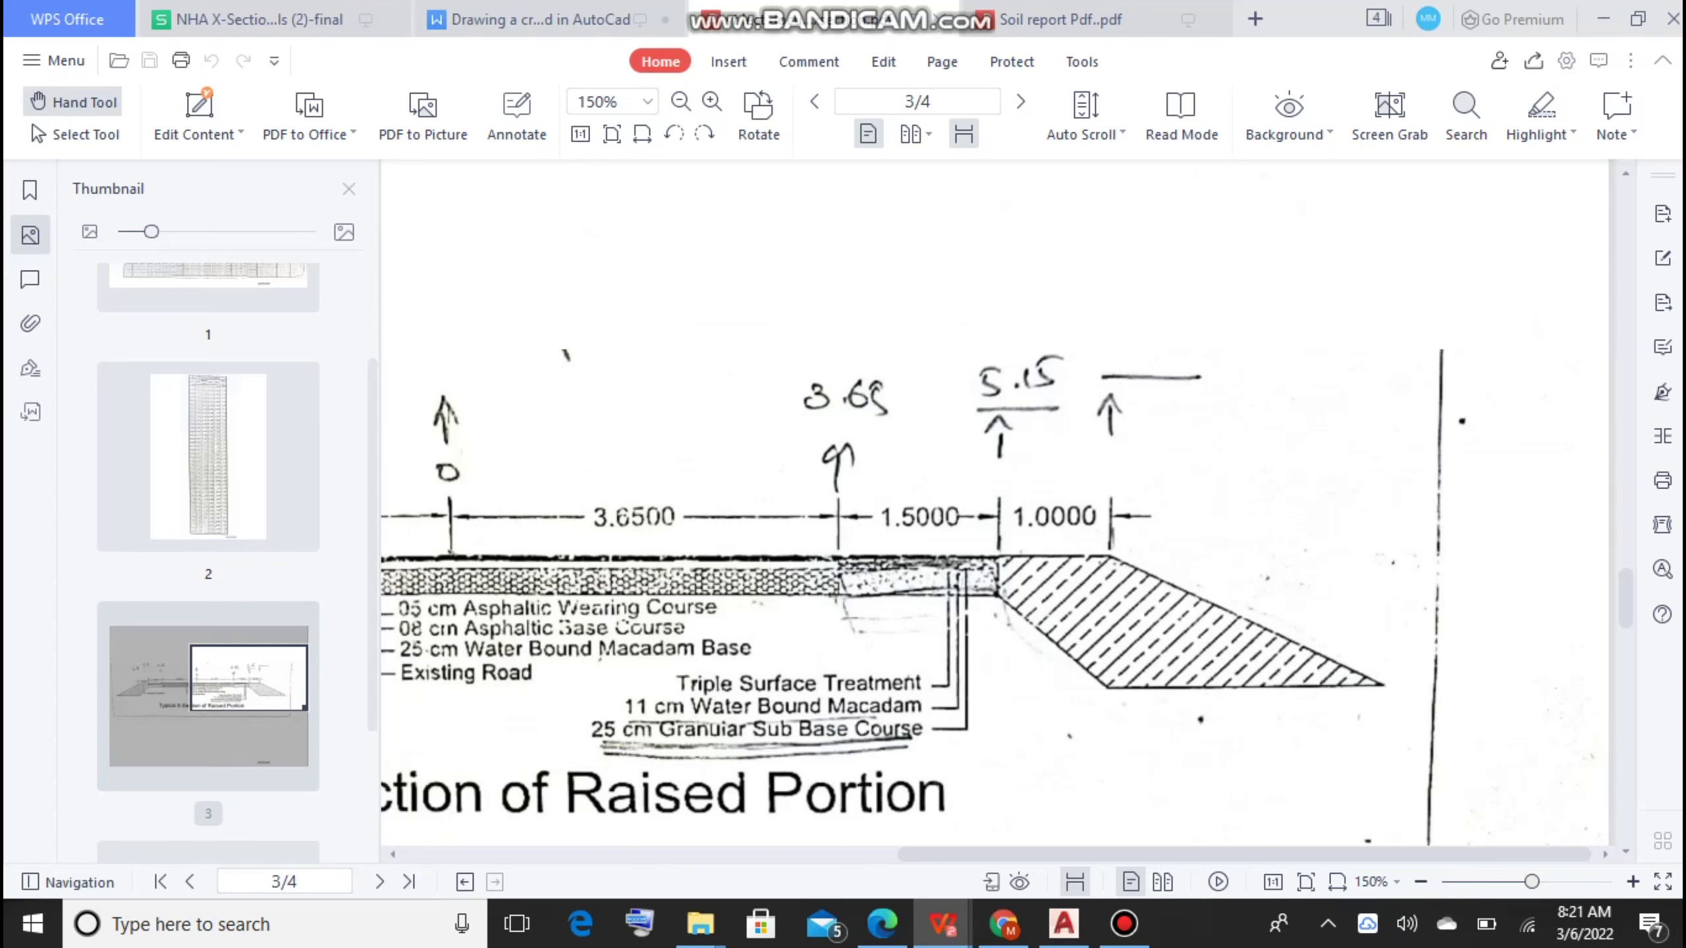
{"action": "scroll", "coordinate": [996, 504], "scroll_direction": "up", "scroll_amount": 5}
{"action": "scroll", "coordinate": [996, 505], "scroll_direction": "up", "scroll_amount": 2}
{"action": "scroll", "coordinate": [995, 504], "scroll_direction": "up", "scroll_amount": 2}
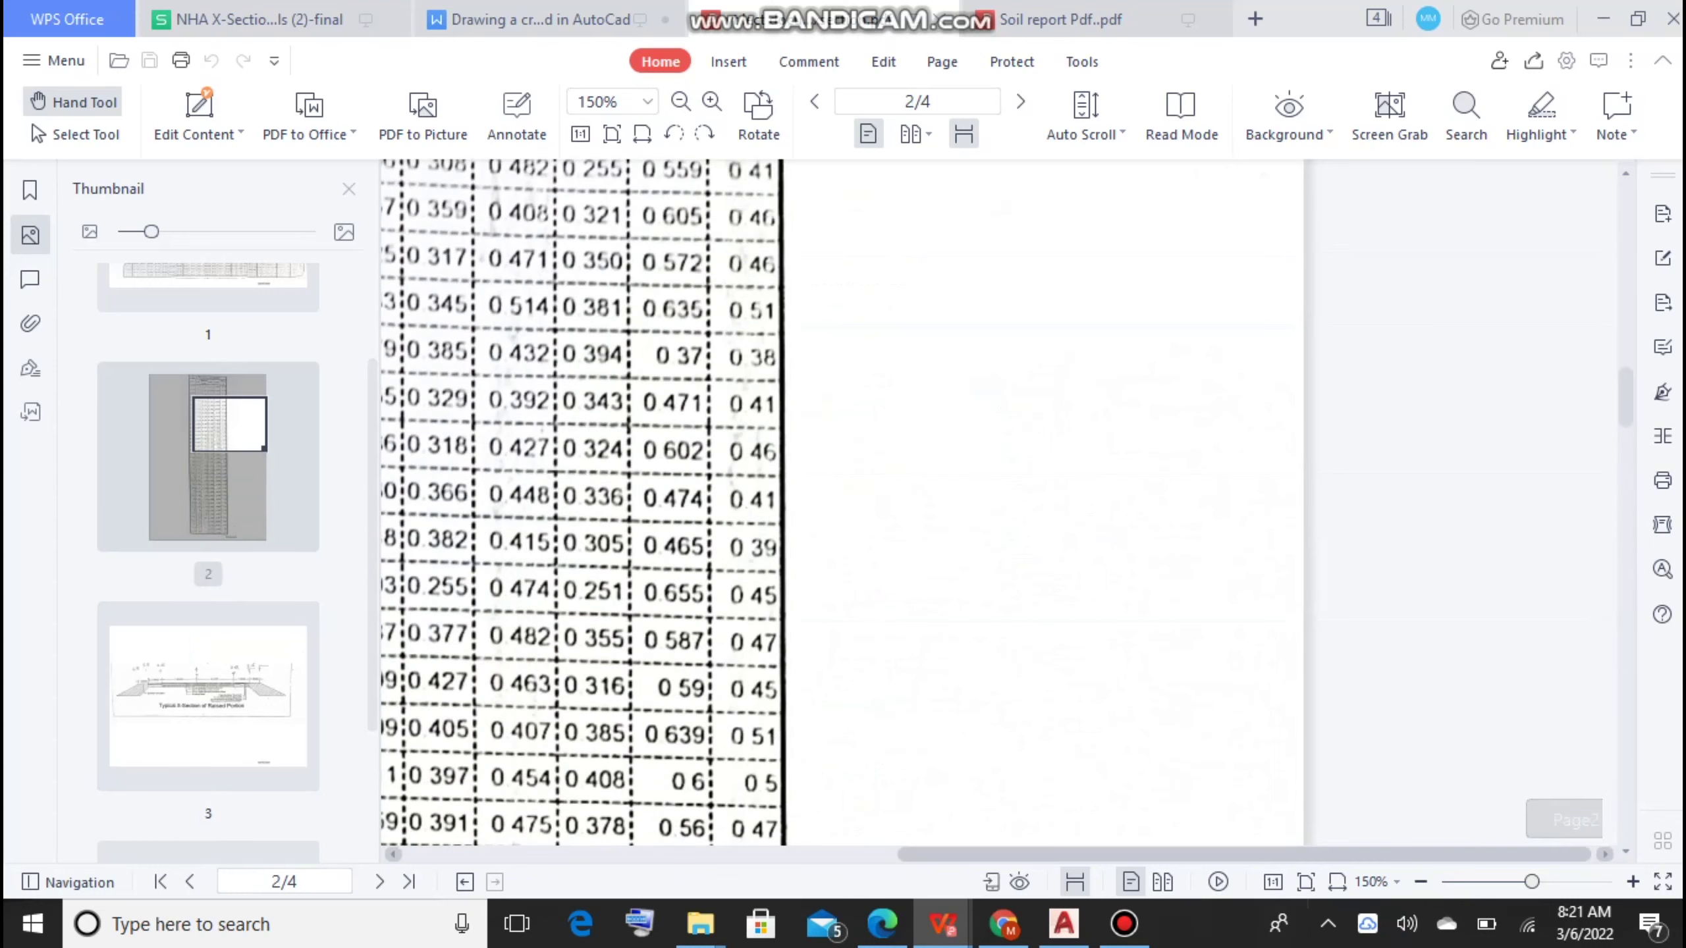
{"action": "scroll", "coordinate": [995, 504], "scroll_direction": "up", "scroll_amount": 2}
{"action": "scroll", "coordinate": [995, 504], "scroll_direction": "up", "scroll_amount": 3}
{"action": "scroll", "coordinate": [996, 505], "scroll_direction": "up", "scroll_amount": 3}
{"action": "scroll", "coordinate": [995, 504], "scroll_direction": "up", "scroll_amount": 2}
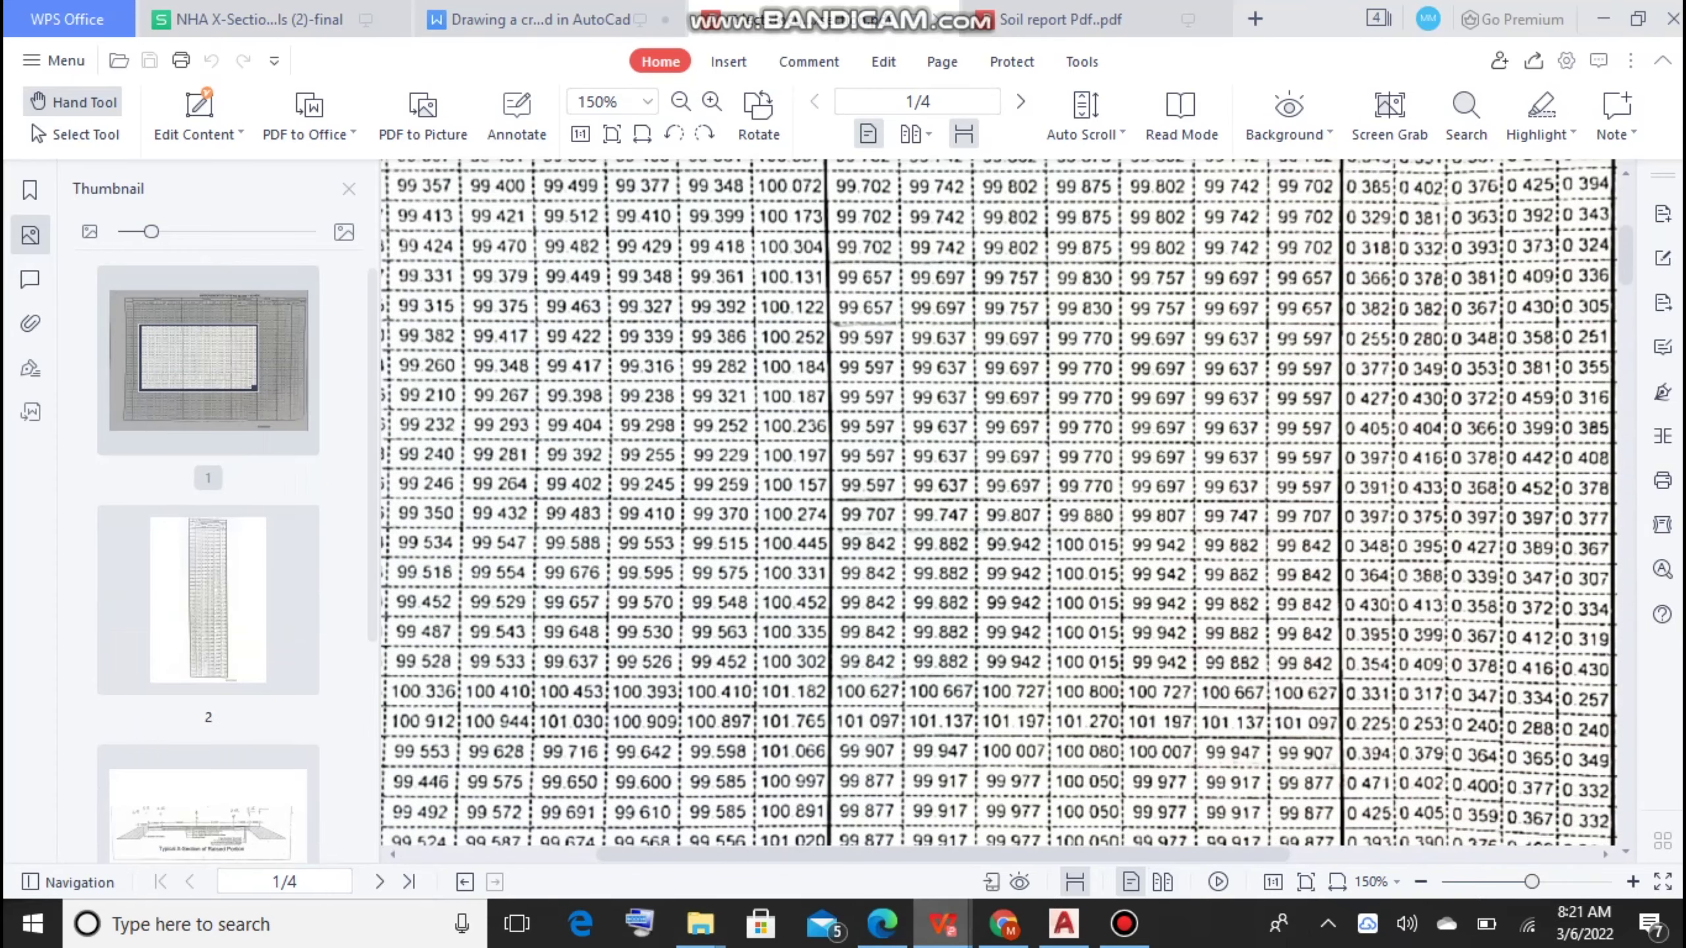
{"action": "left_click", "coordinate": [531, 19]}
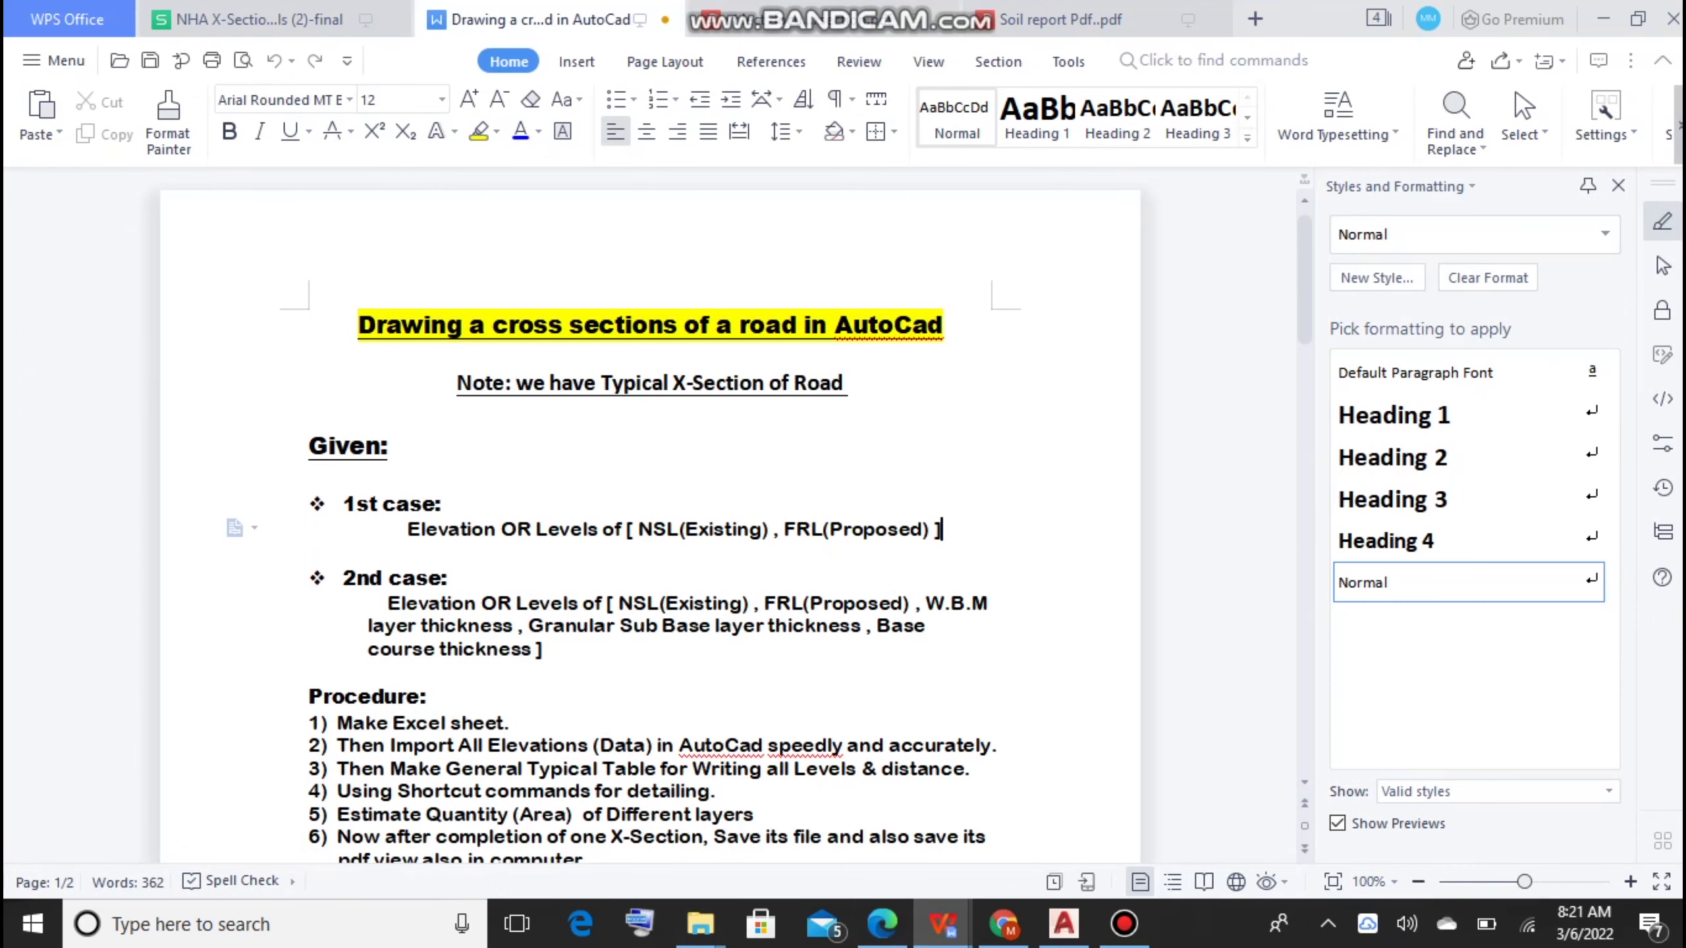
Step: Highlight the NSL and FRL levels described in the 1st case
{"action": "left_click_drag", "start_coordinate": [638, 530], "coordinate": [909, 529]}
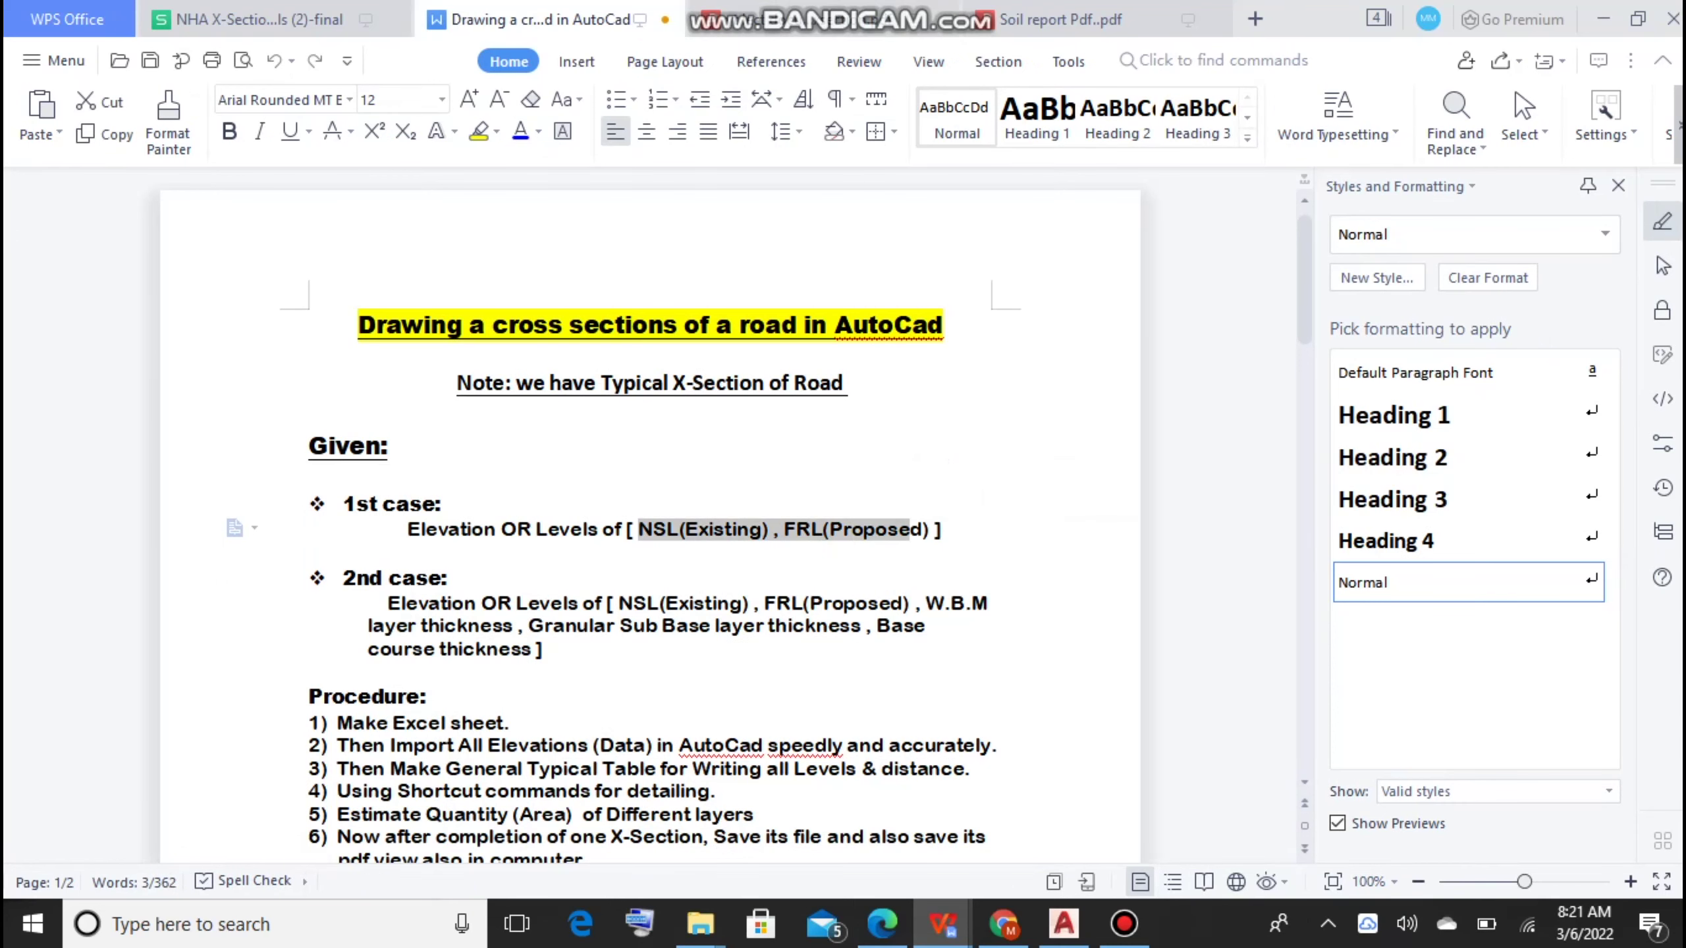
{"action": "left_click_drag", "start_coordinate": [619, 603], "coordinate": [315, 671]}
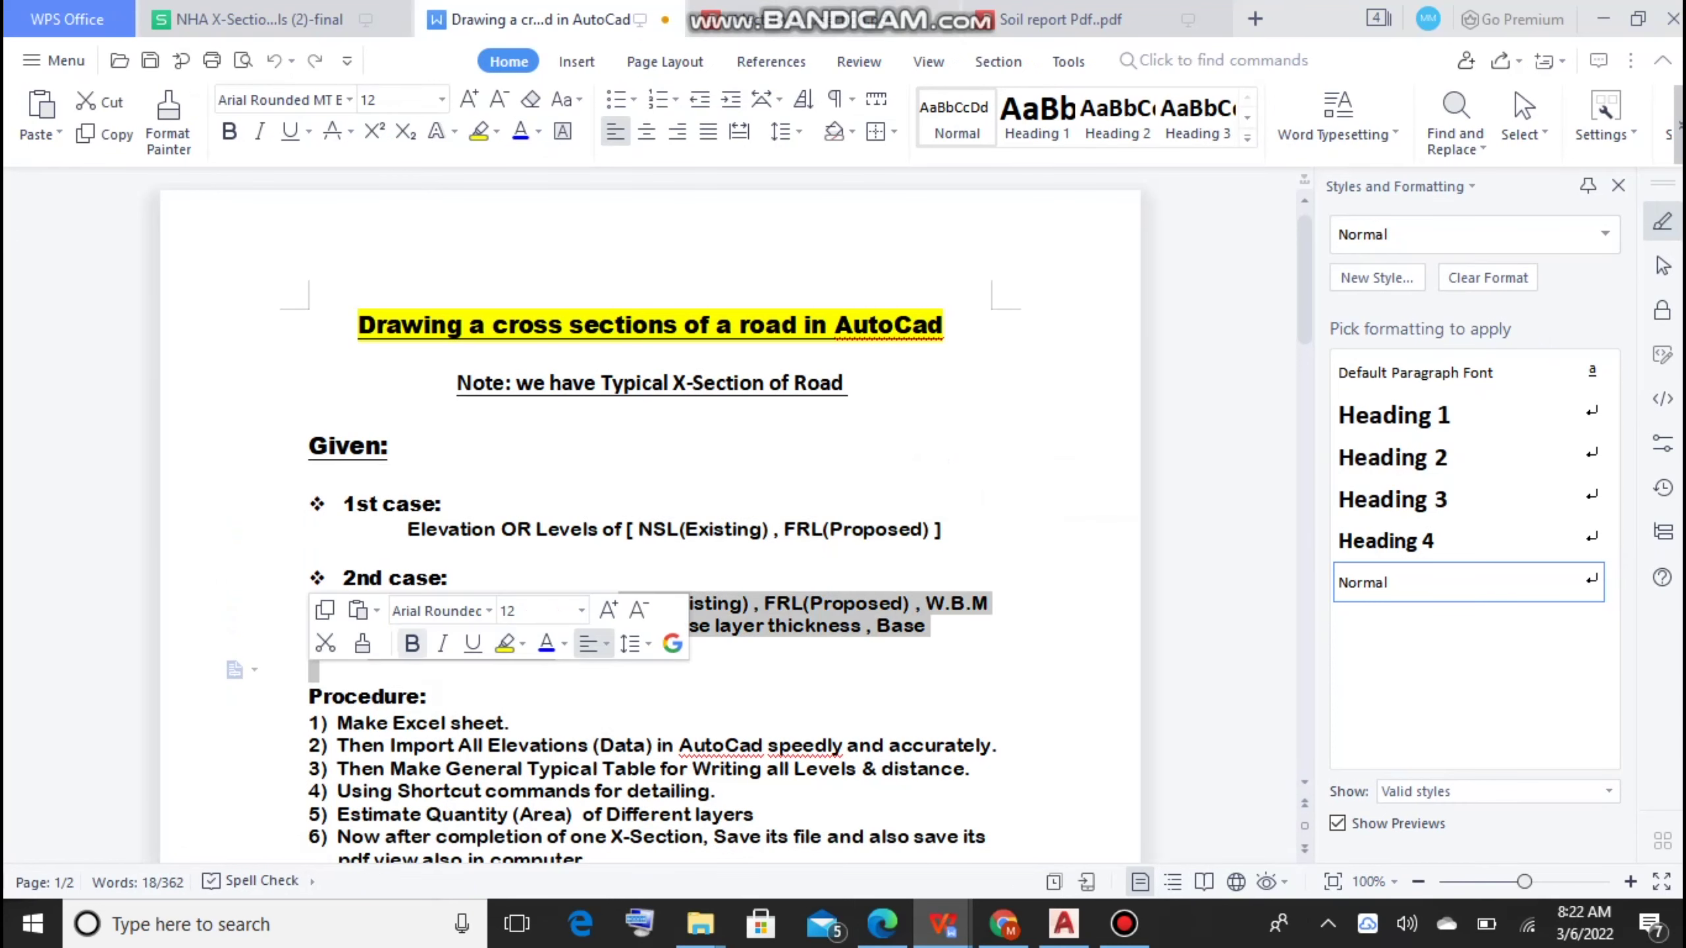
{"action": "scroll", "coordinate": [650, 519], "scroll_direction": "down", "scroll_amount": 3}
{"action": "left_click", "coordinate": [719, 582]}
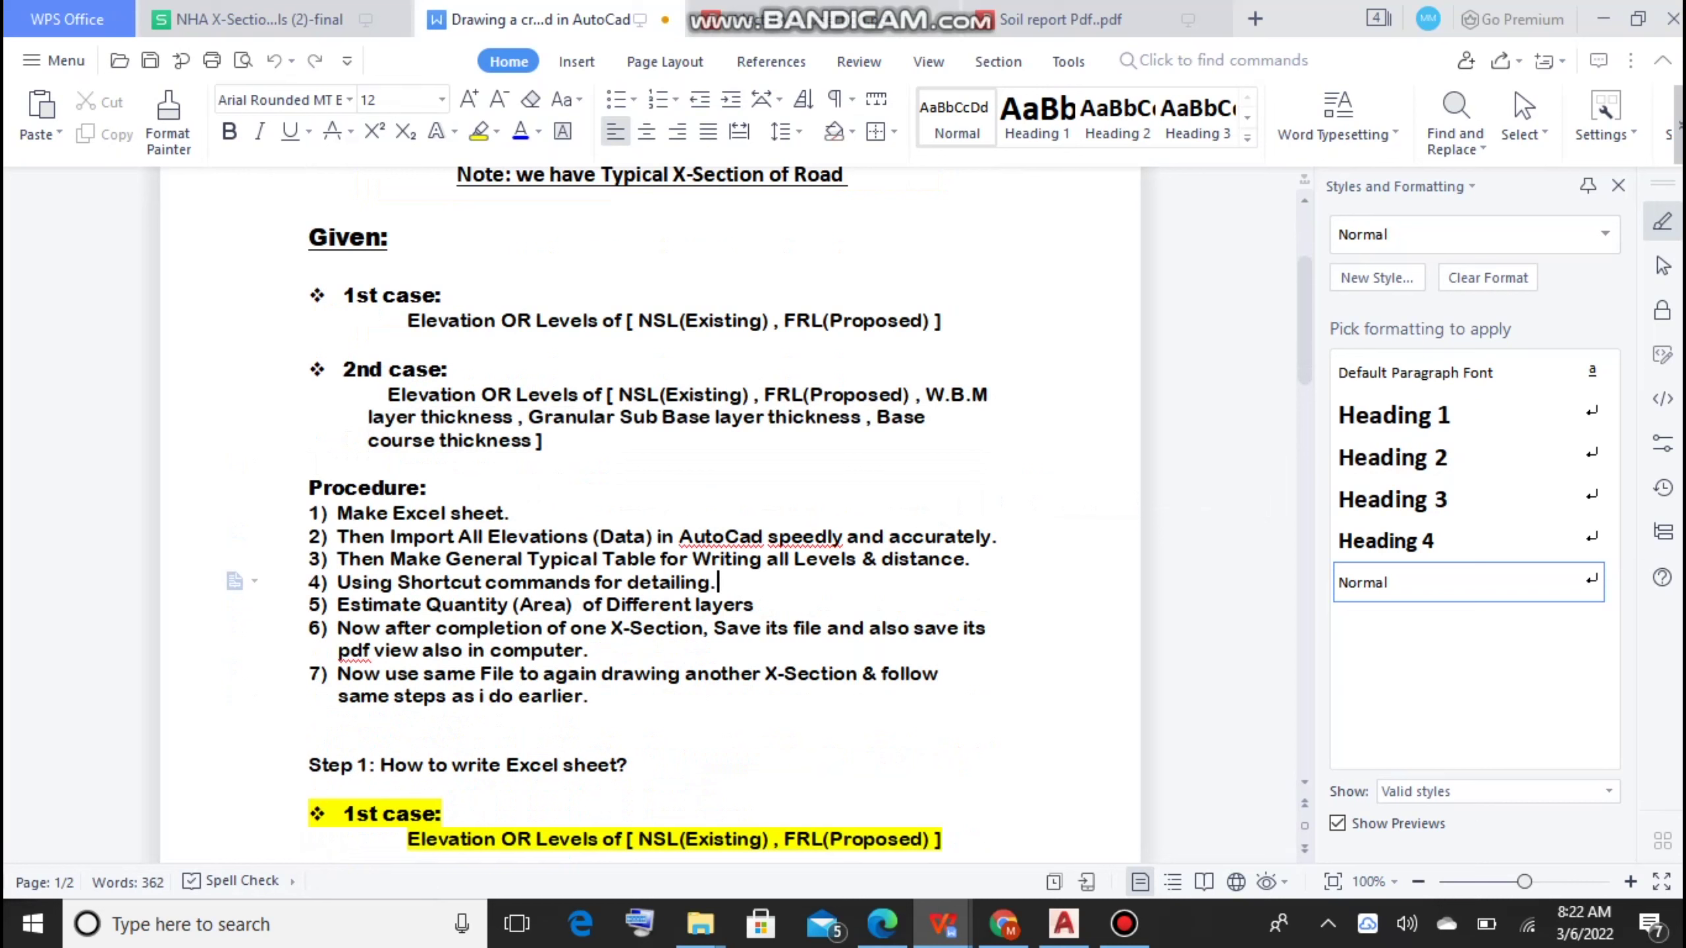
Step: Highlight the Make Excel sheet, Elevations and general typical table steps in the Procedure list
{"action": "left_click_drag", "start_coordinate": [509, 513], "coordinate": [337, 513]}
{"action": "left_click_drag", "start_coordinate": [518, 537], "coordinate": [613, 536]}
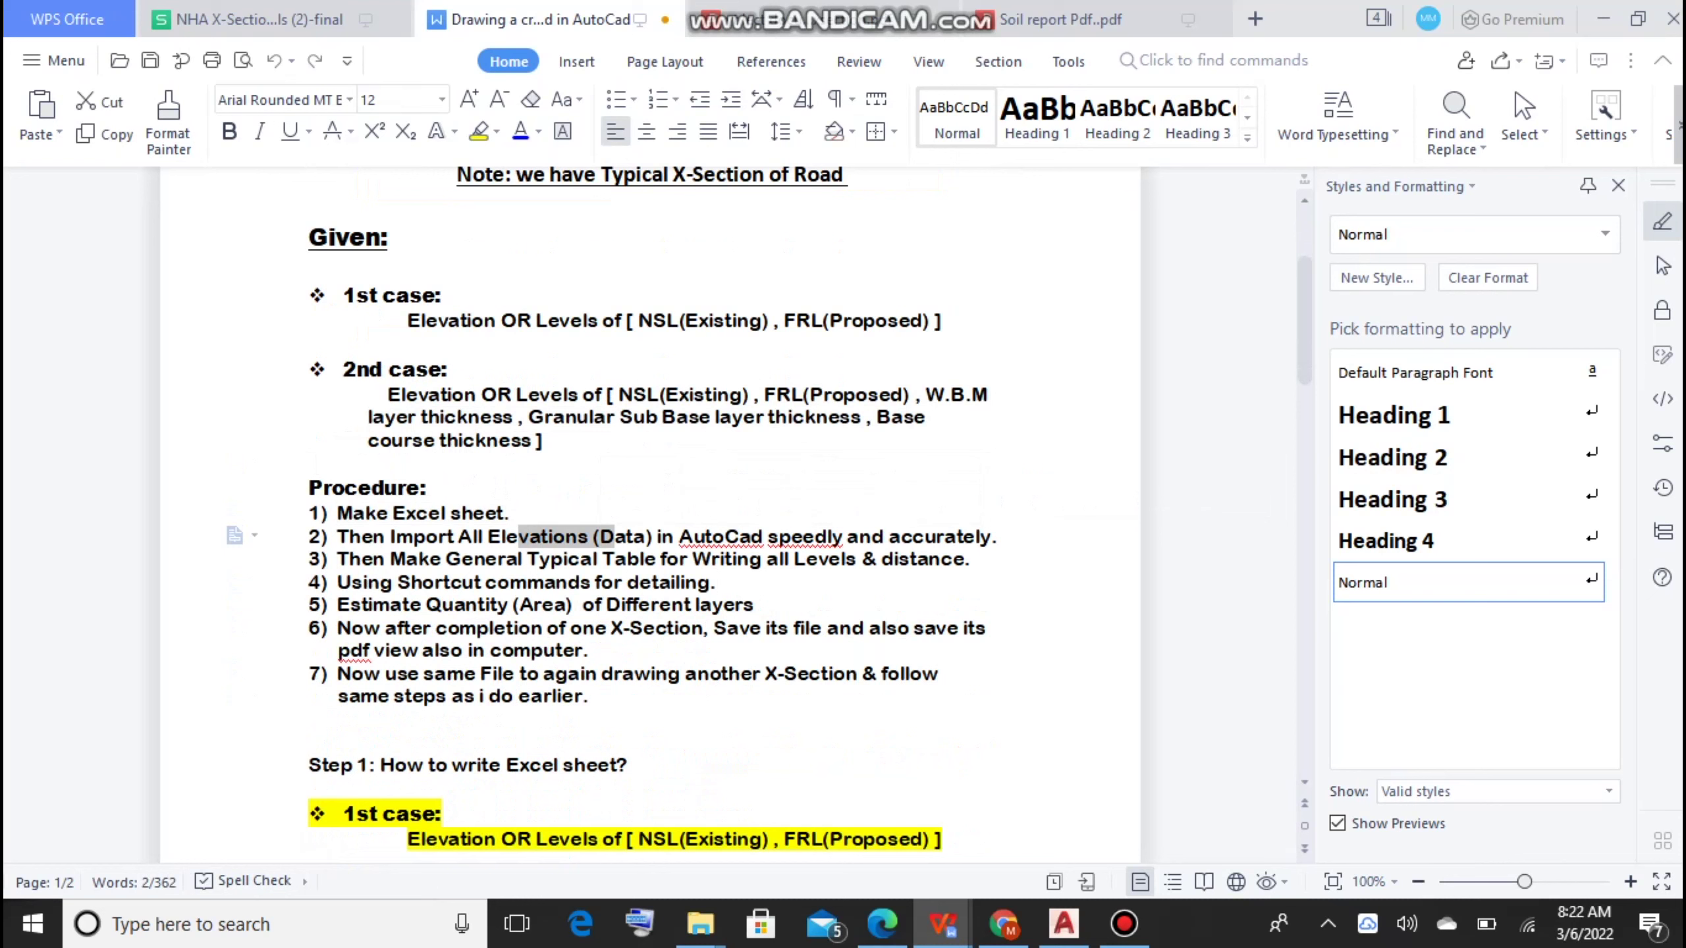
{"action": "left_click_drag", "start_coordinate": [337, 559], "coordinate": [638, 559]}
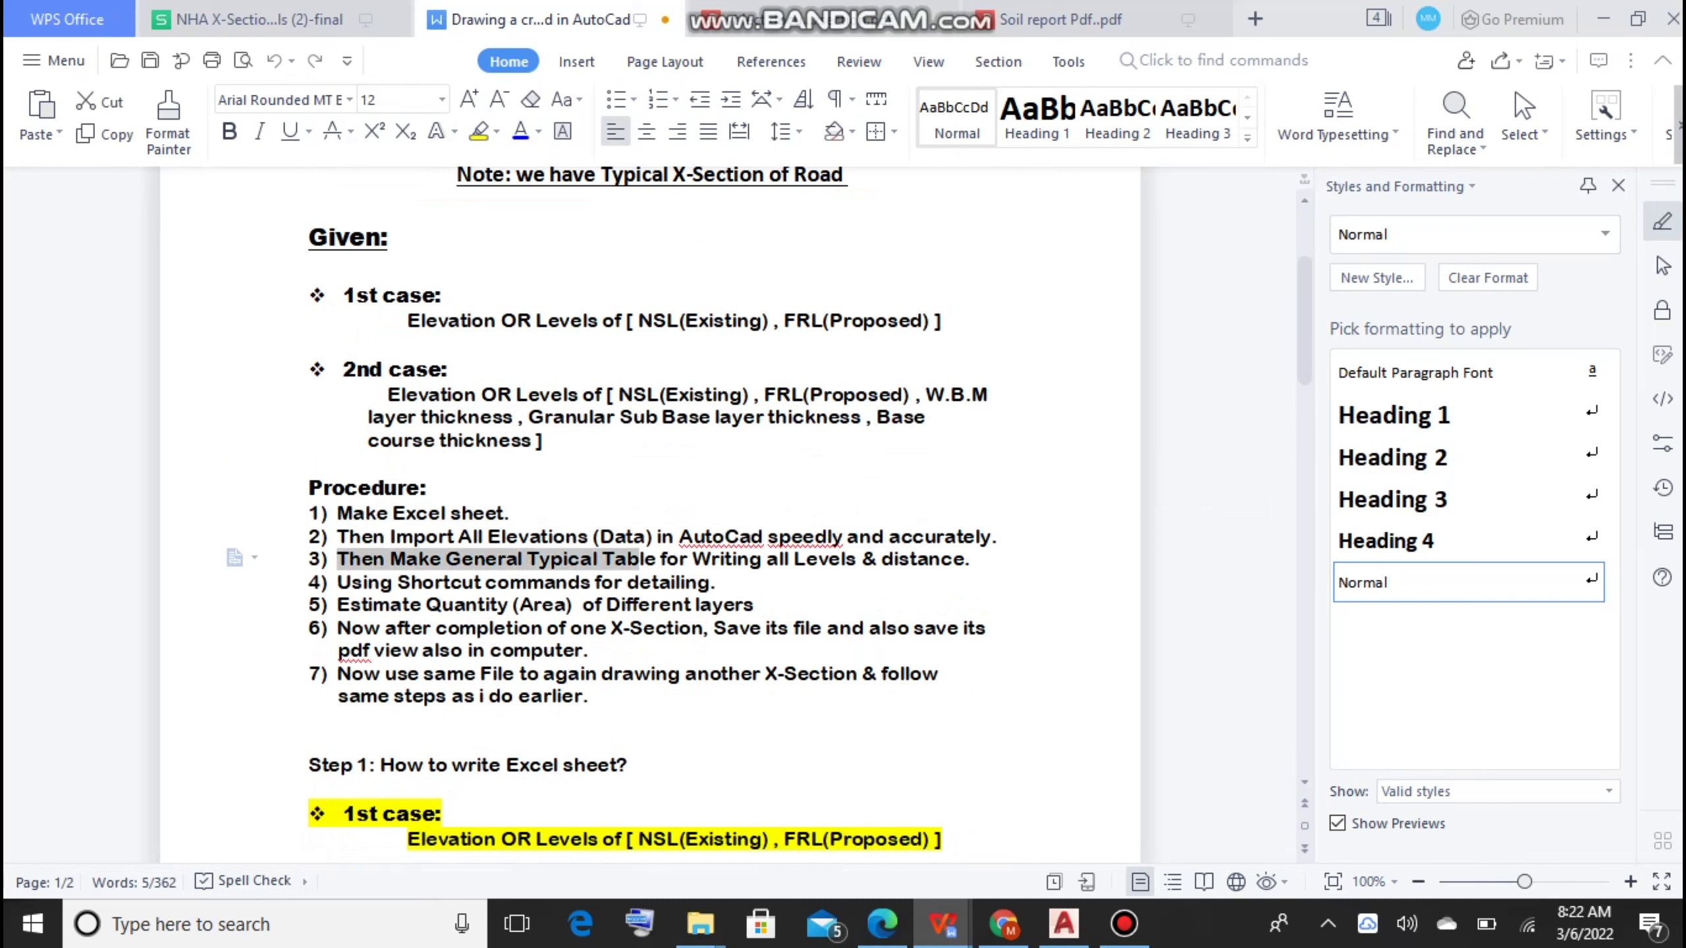
{"action": "left_click", "coordinate": [737, 559]}
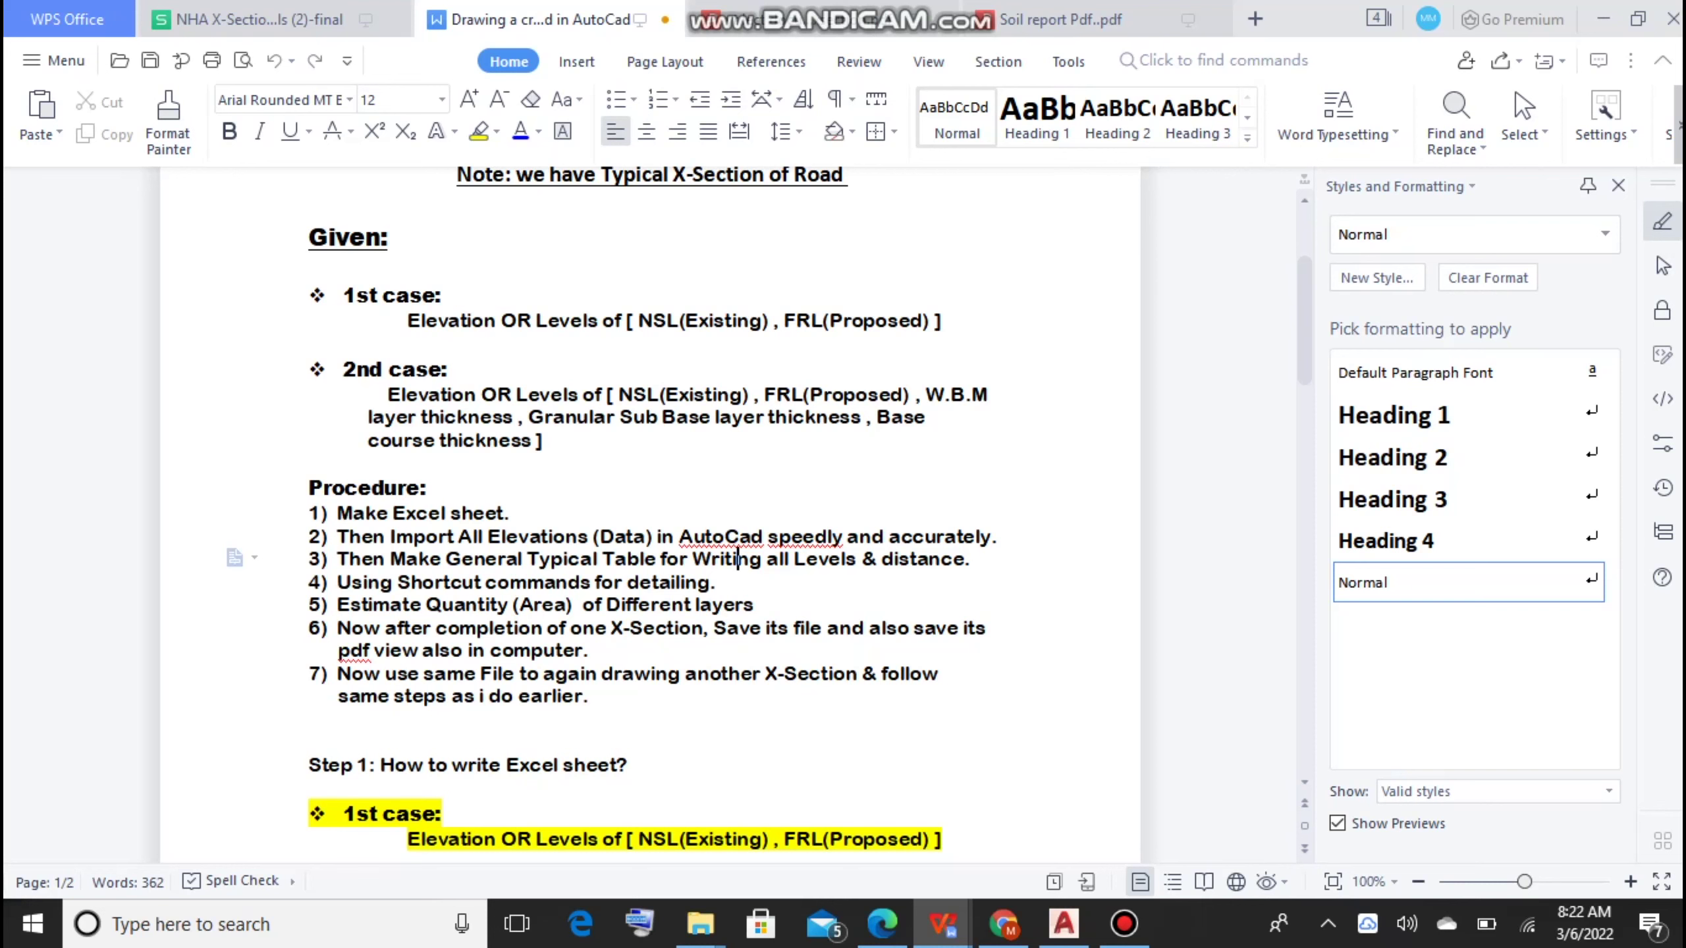
{"action": "scroll", "coordinate": [651, 515], "scroll_direction": "down", "scroll_amount": 2}
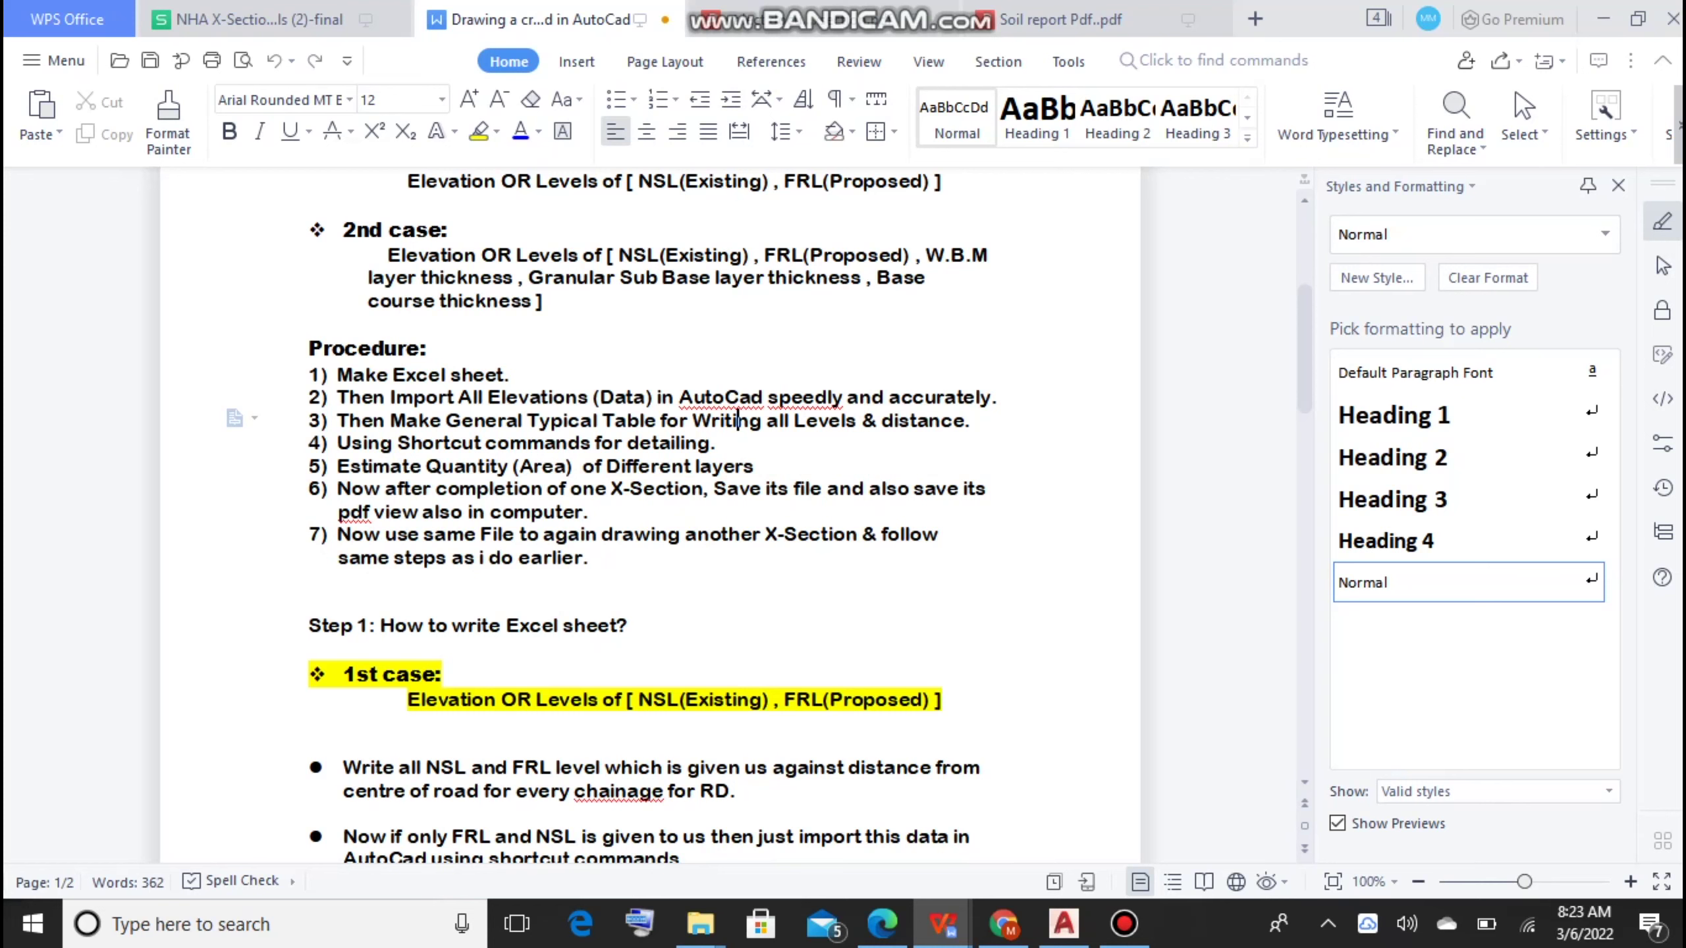
Step: Mark the Make Excel sheet step and 1st-case NSL/FRL levels, glancing at the levels-table PDF
{"action": "scroll", "coordinate": [650, 511], "scroll_direction": "down", "scroll_amount": 1}
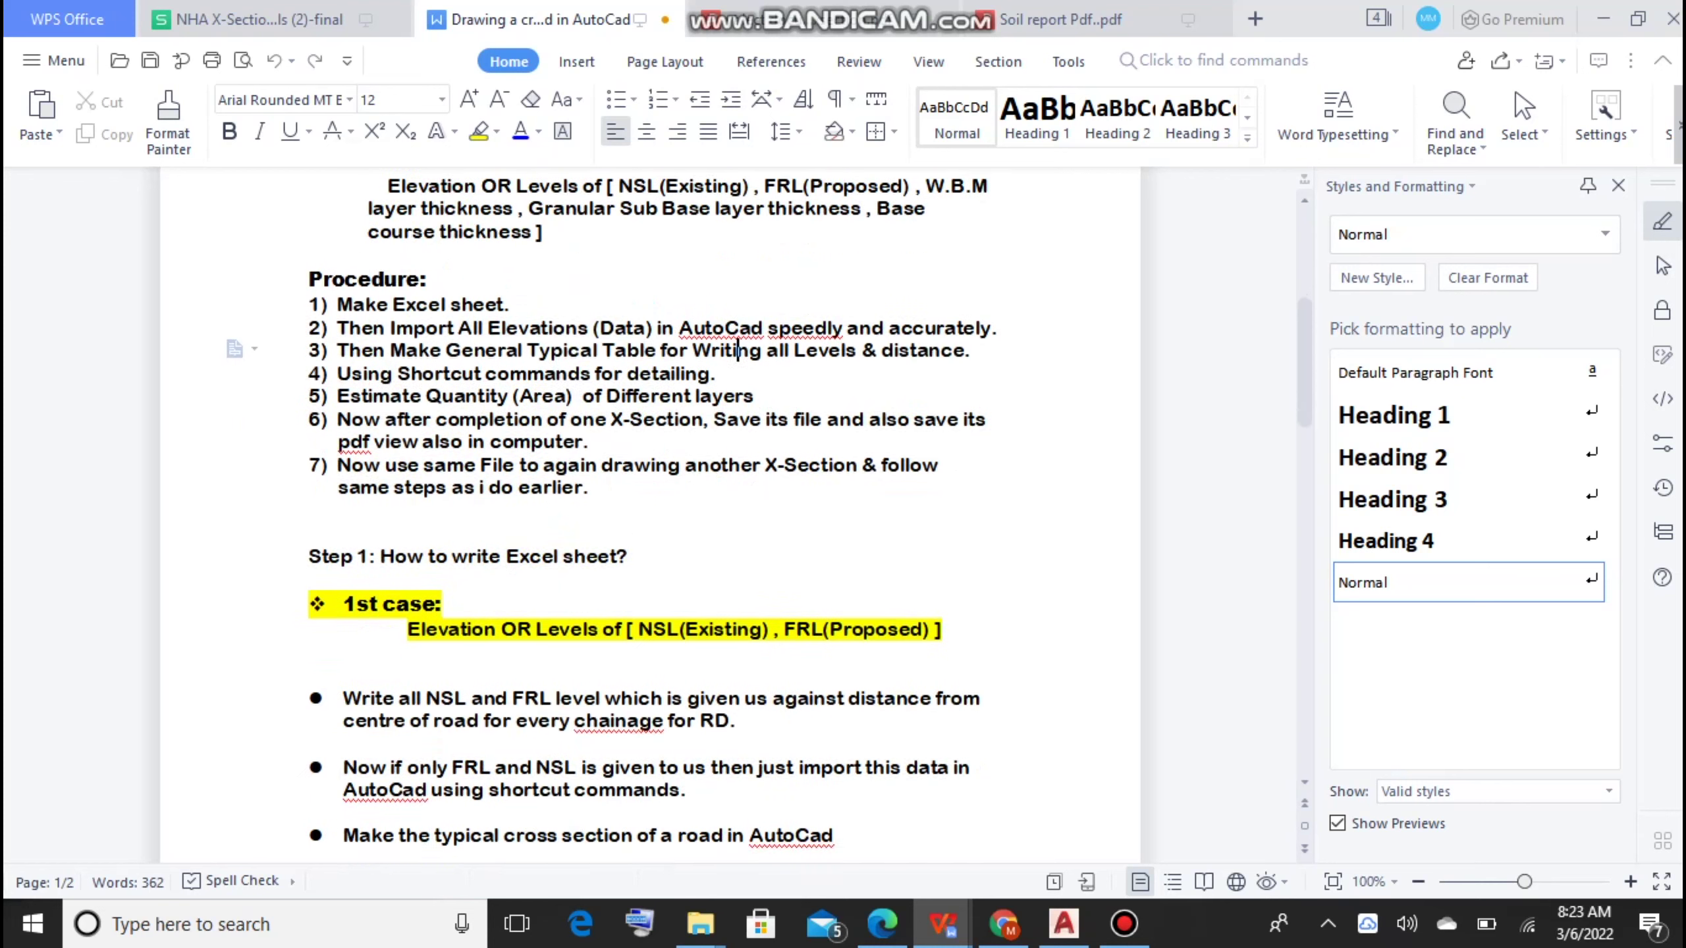
{"action": "scroll", "coordinate": [651, 511], "scroll_direction": "down", "scroll_amount": 1}
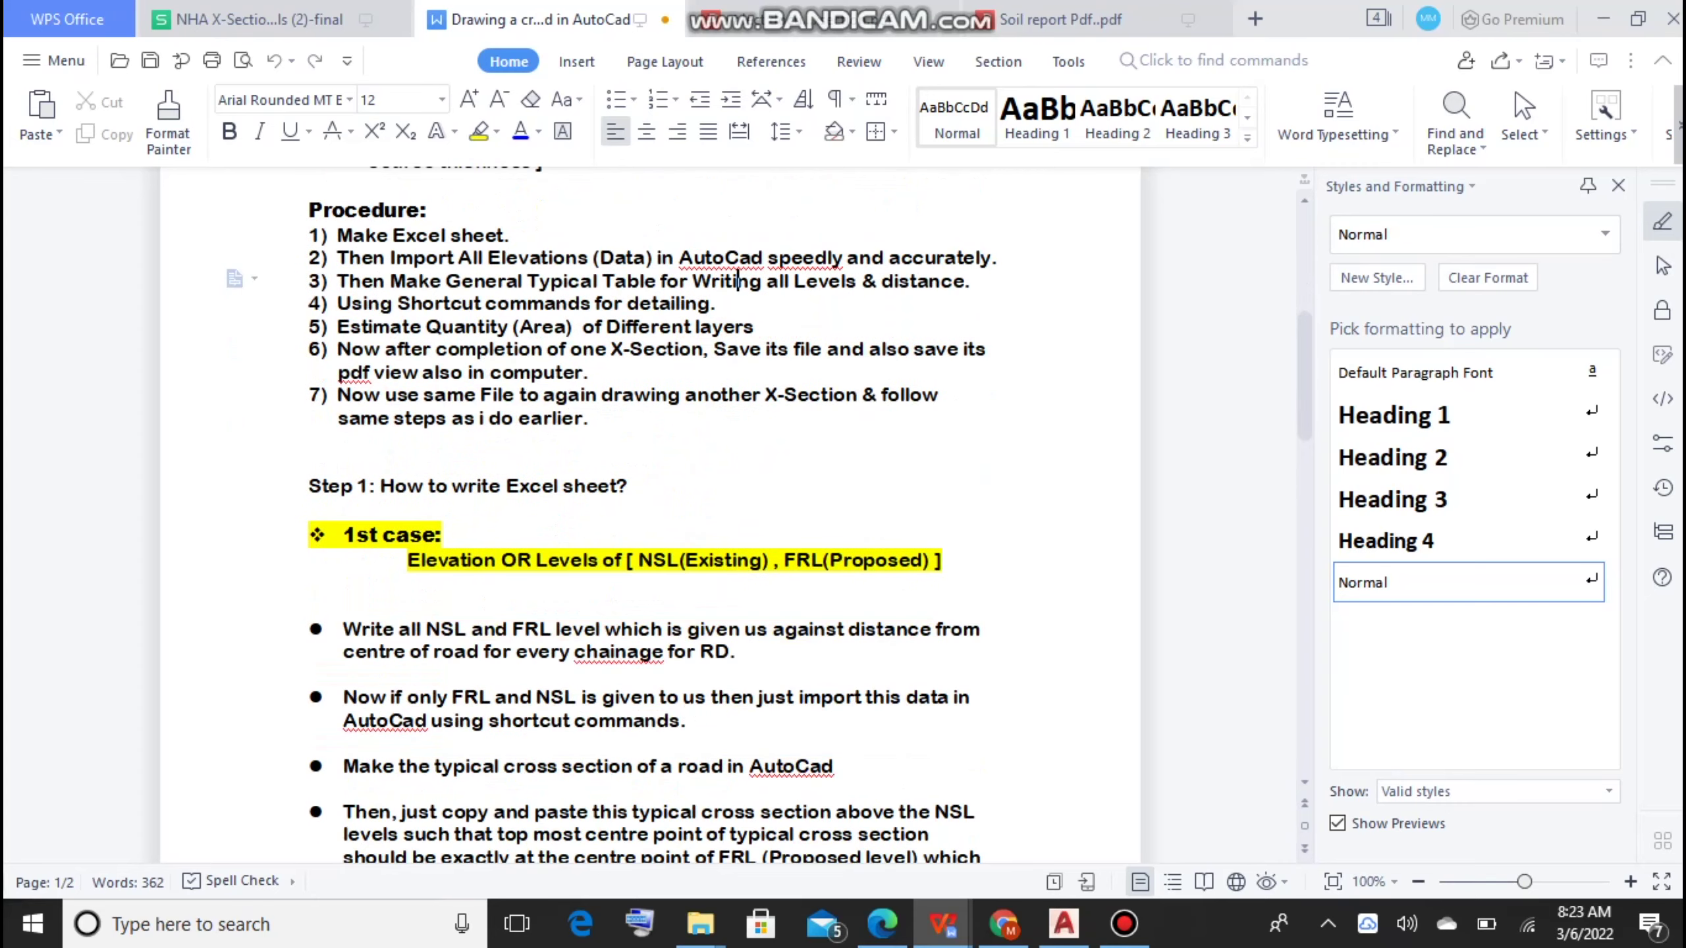
{"action": "scroll", "coordinate": [515, 444], "scroll_direction": "up", "scroll_amount": 3}
{"action": "triple_click", "coordinate": [515, 444]}
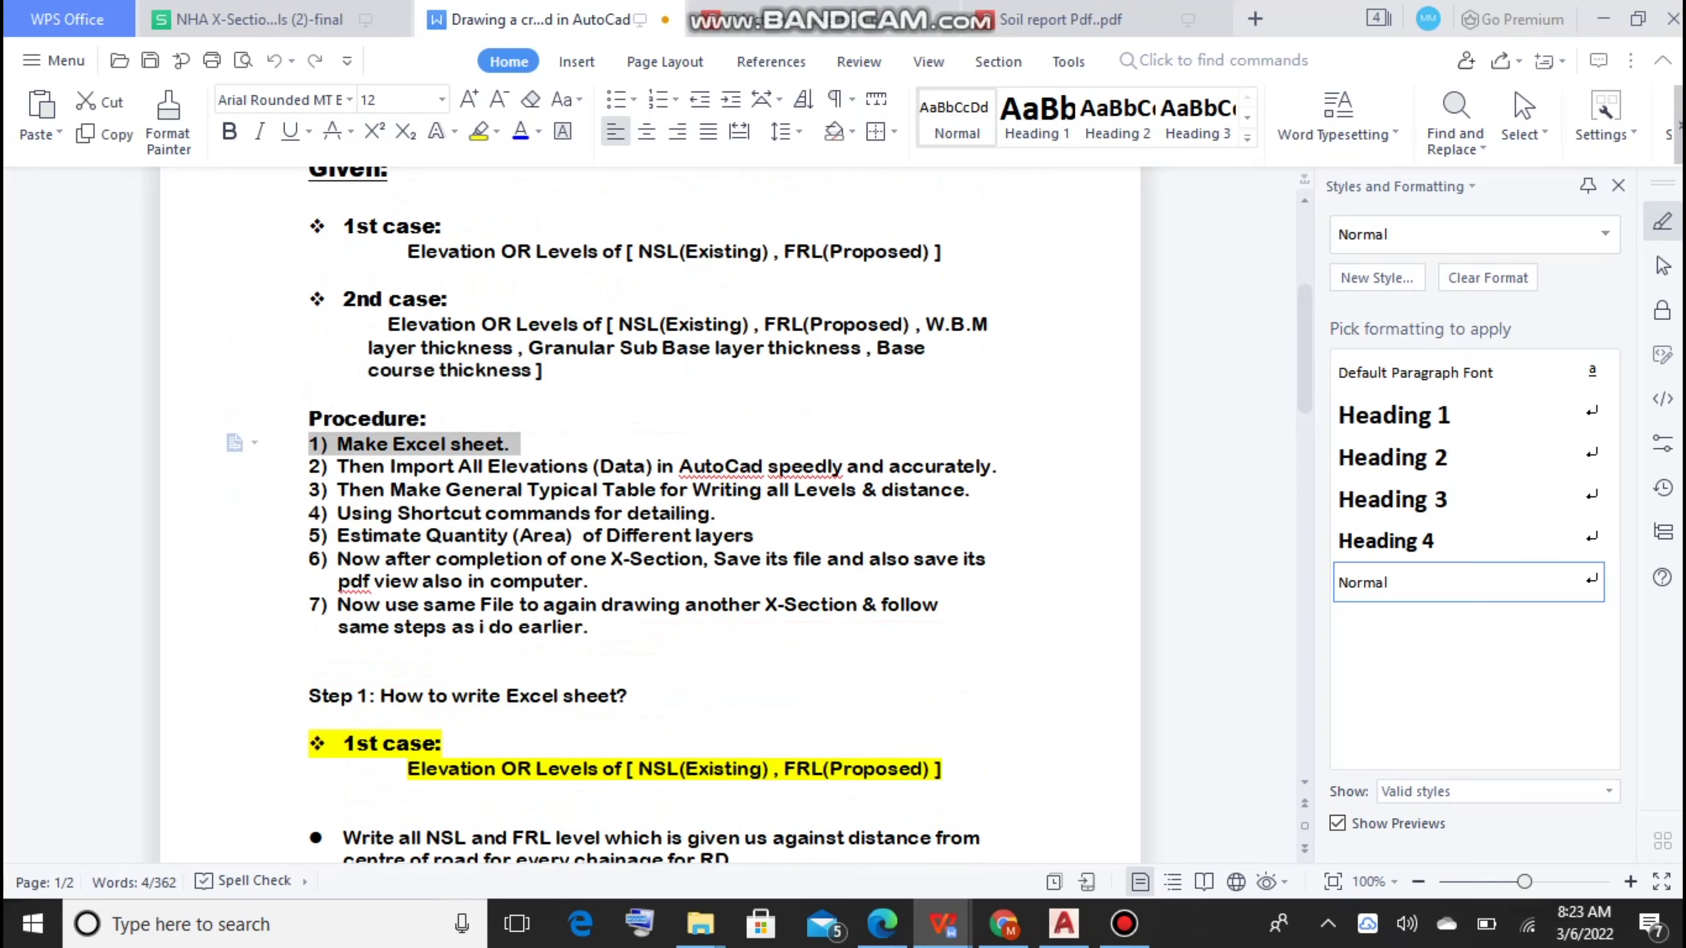
{"action": "scroll", "coordinate": [650, 511], "scroll_direction": "down", "scroll_amount": 6}
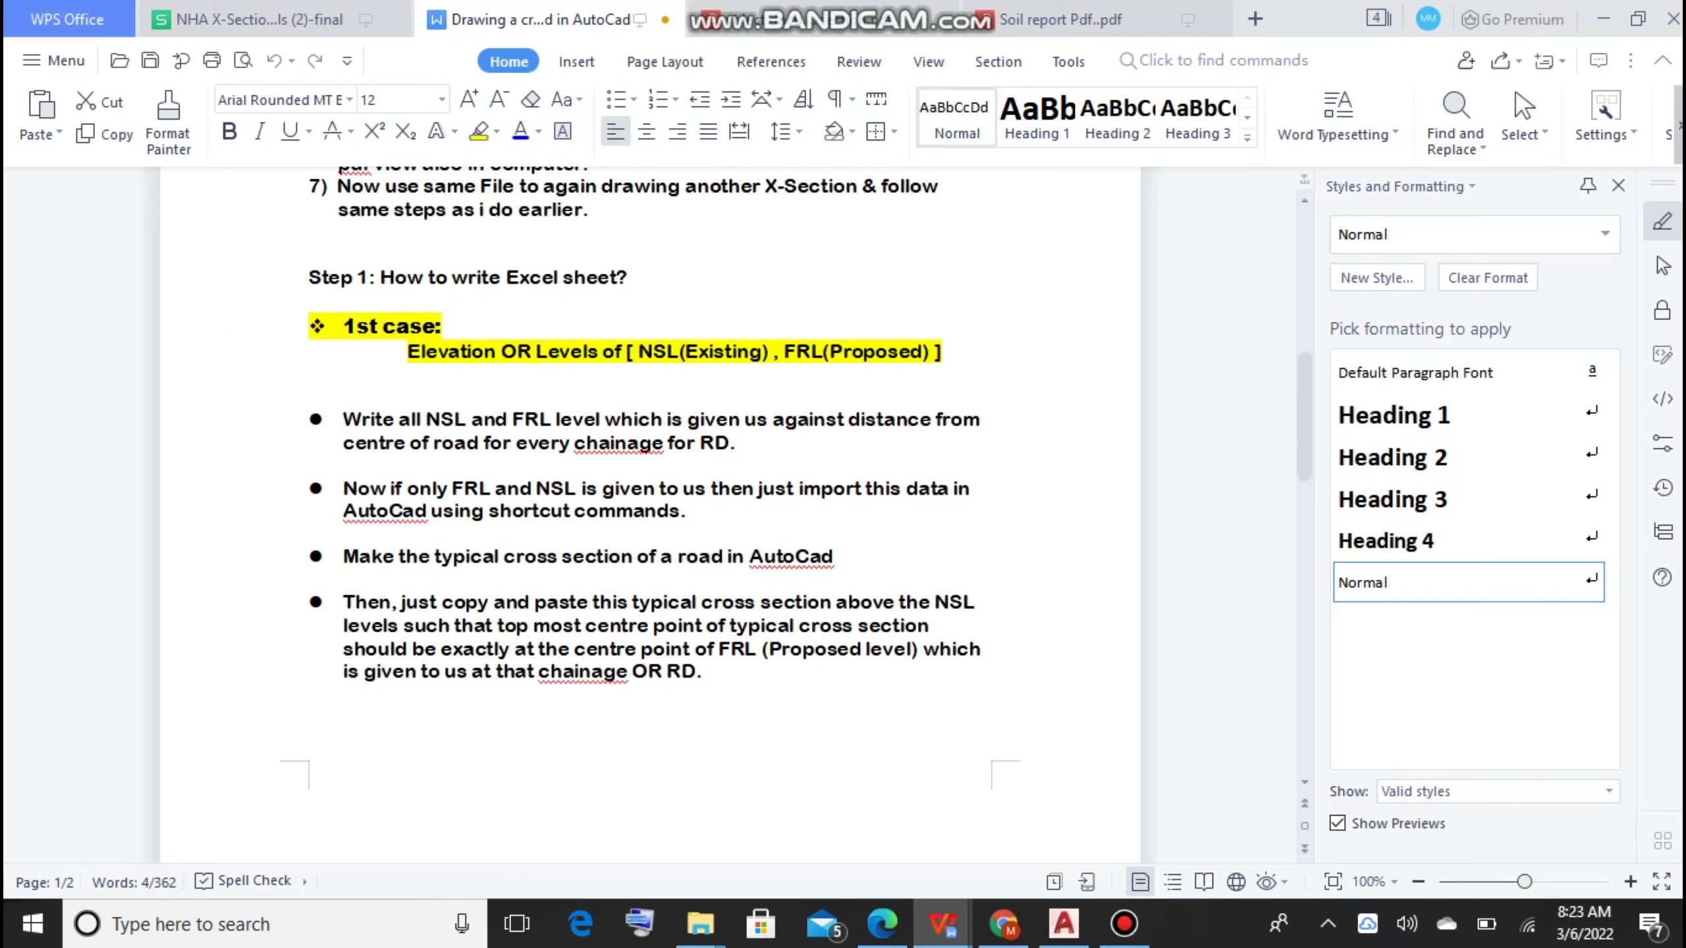
{"action": "left_click_drag", "start_coordinate": [940, 351], "coordinate": [633, 351]}
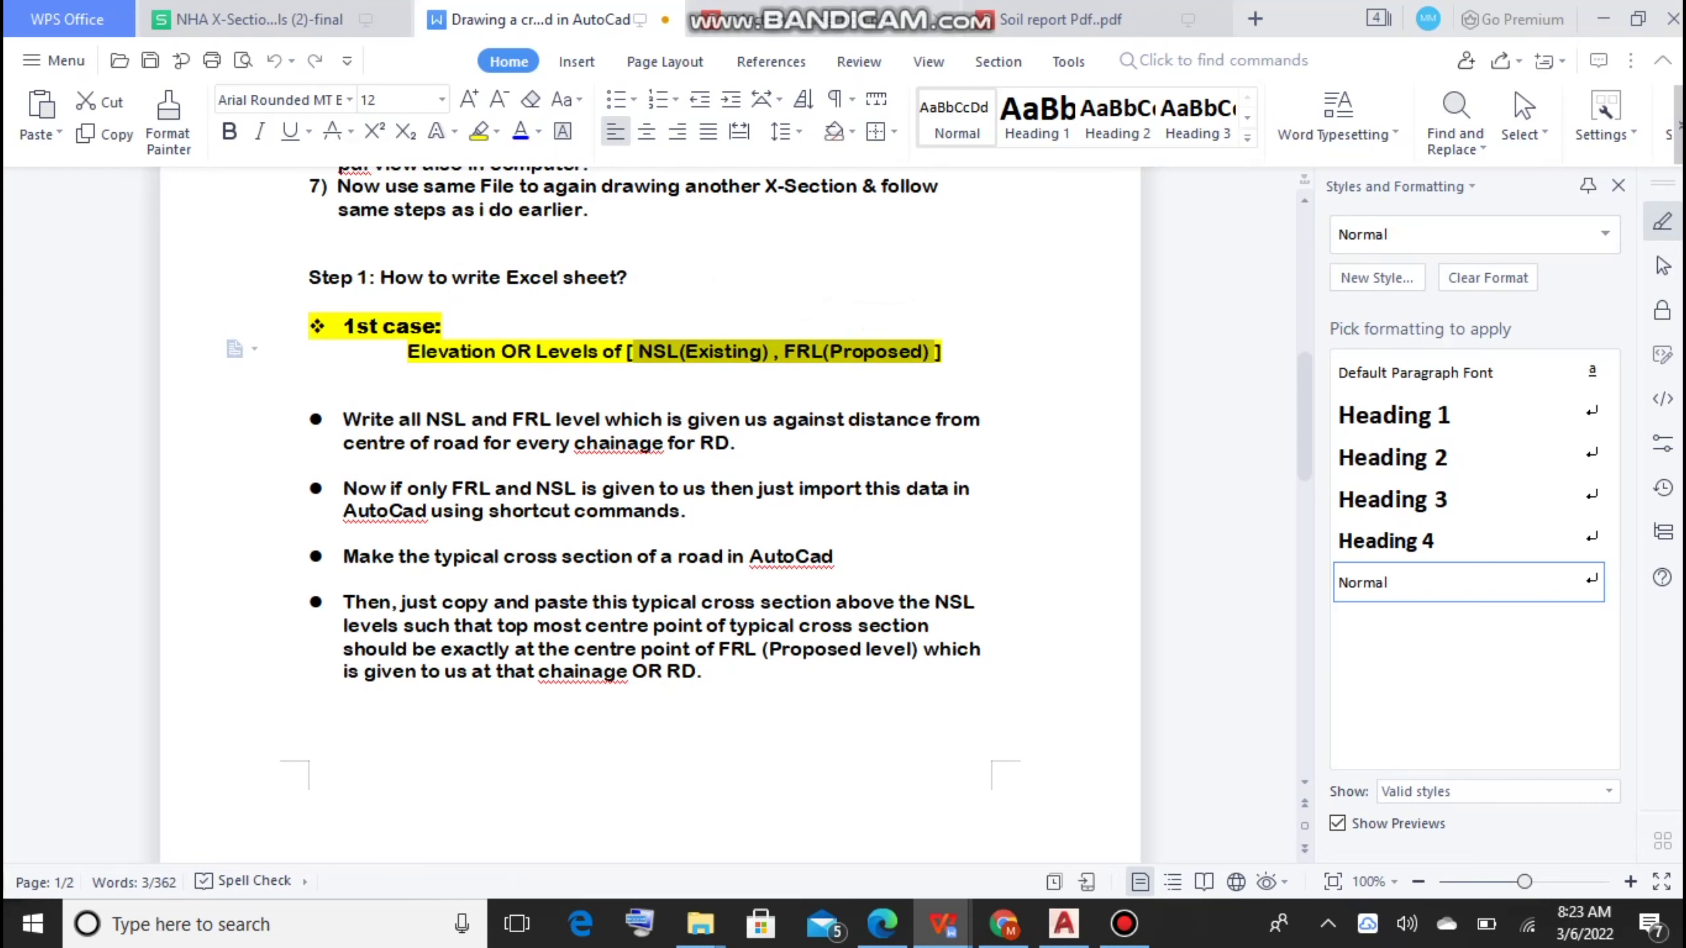
{"action": "left_click", "coordinate": [823, 18]}
{"action": "scroll", "coordinate": [996, 511], "scroll_direction": "left", "scroll_amount": 5}
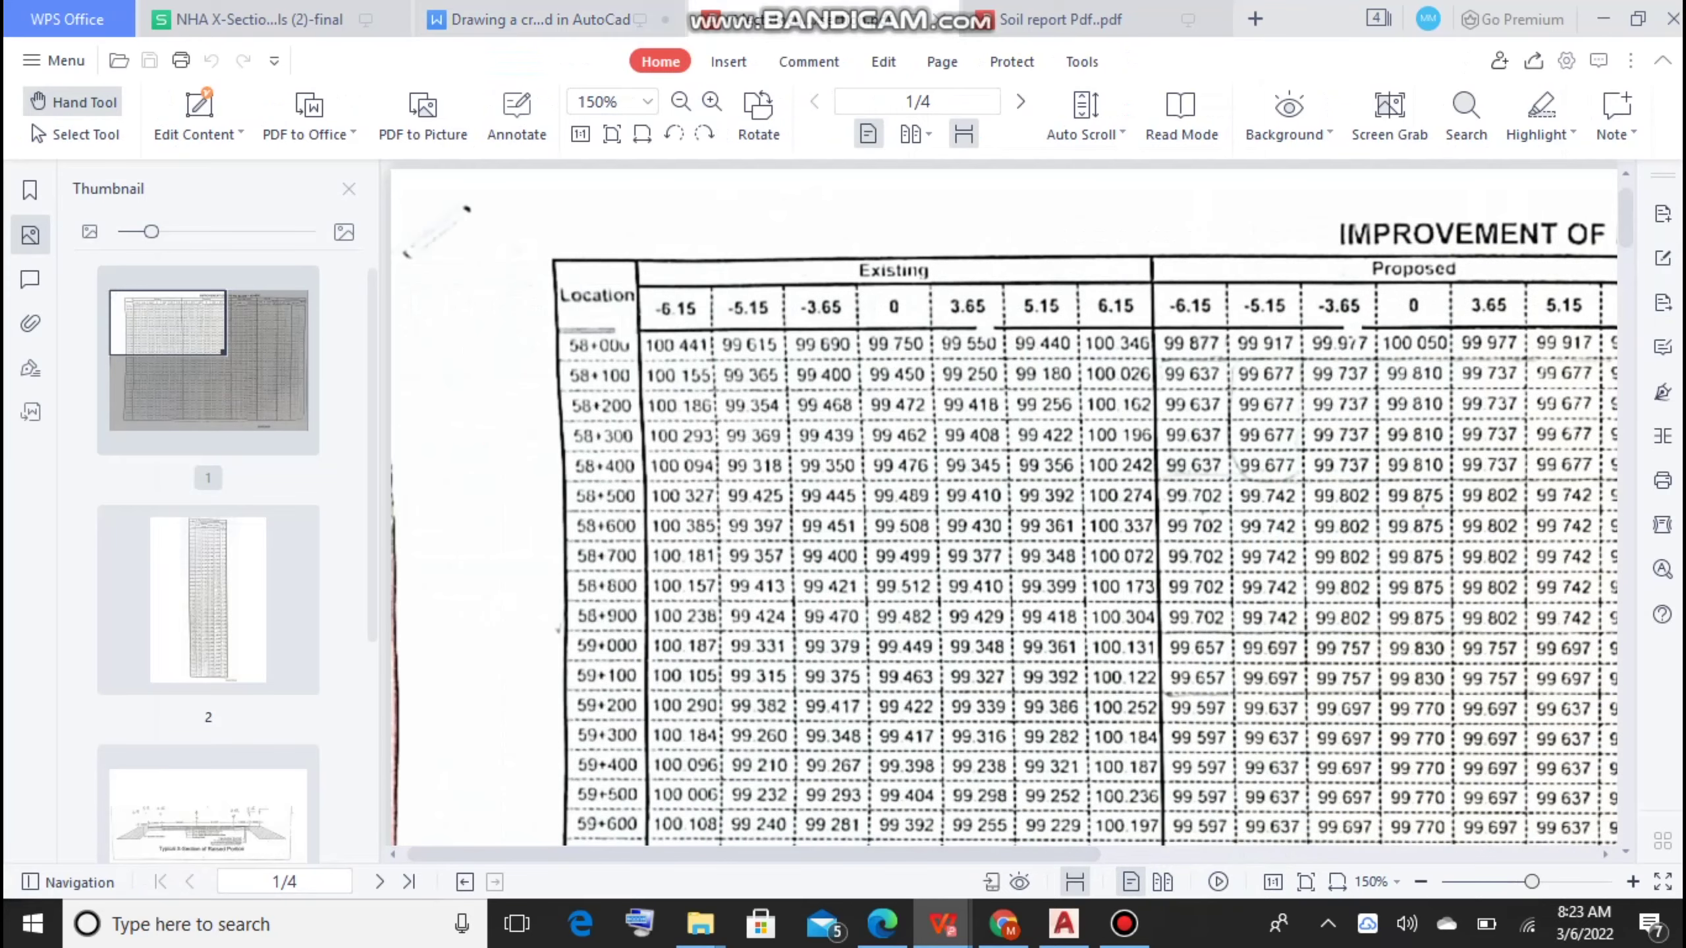
{"action": "left_click", "coordinate": [530, 19]}
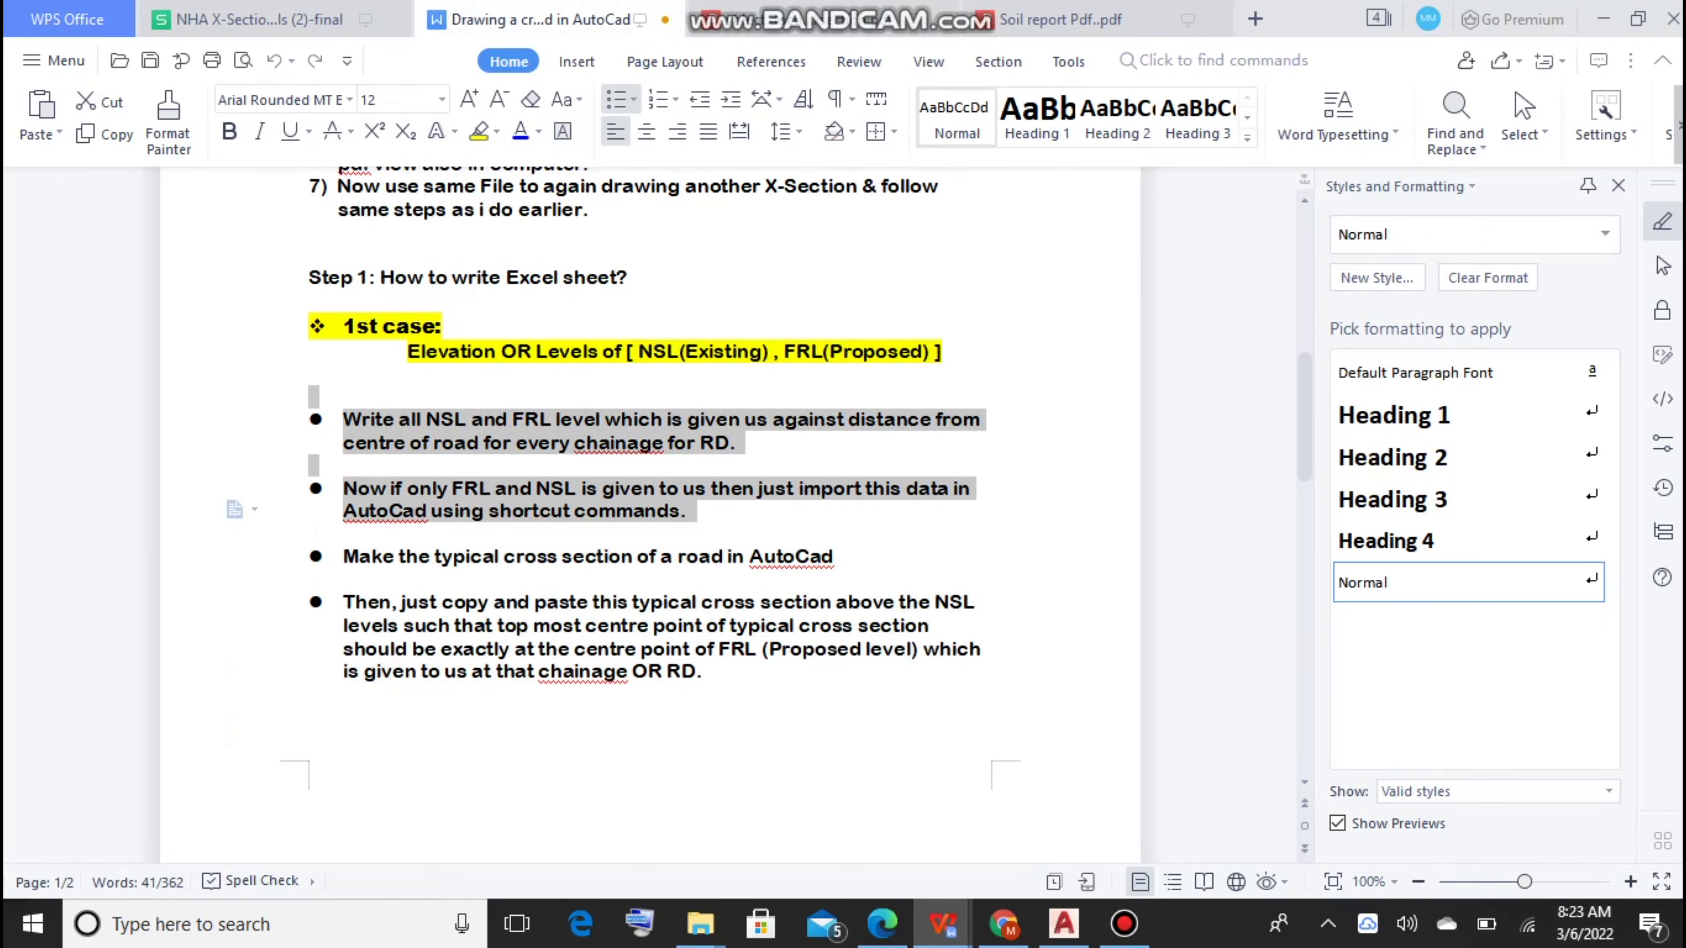
Step: Select the first two bullets under Step 1 and scroll through the remaining bullets
{"action": "left_click_drag", "start_coordinate": [312, 397], "coordinate": [690, 512]}
{"action": "scroll", "coordinate": [650, 518], "scroll_direction": "down", "scroll_amount": 6}
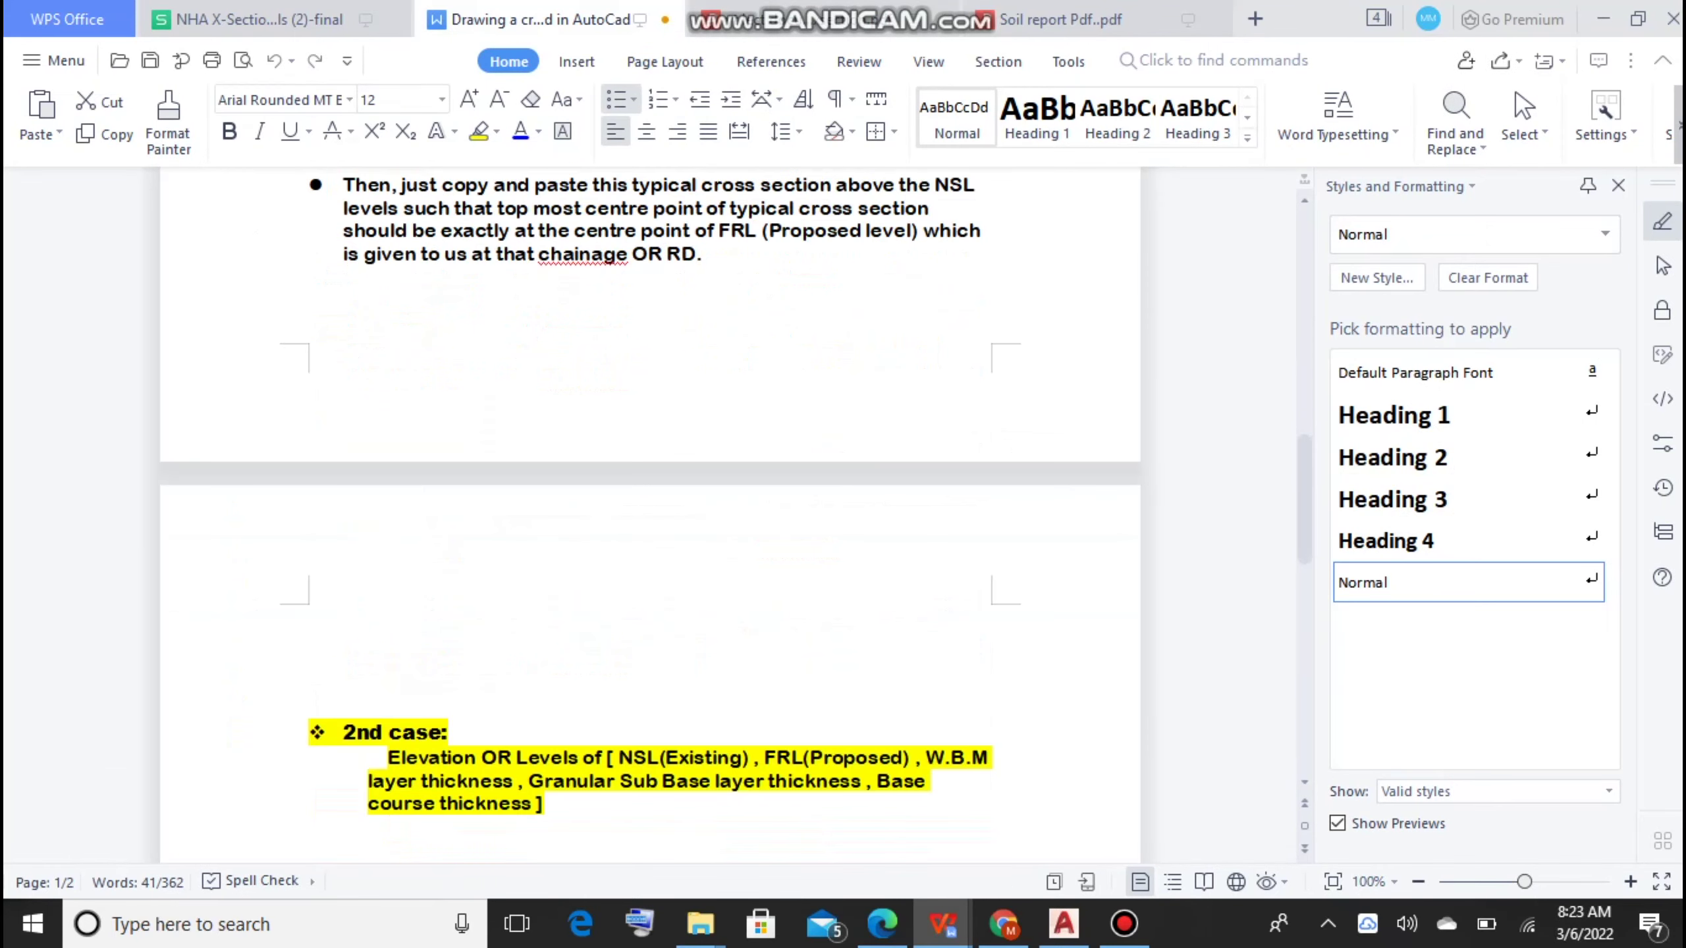
{"action": "scroll", "coordinate": [651, 518], "scroll_direction": "down", "scroll_amount": 4}
{"action": "scroll", "coordinate": [650, 518], "scroll_direction": "down", "scroll_amount": 1}
{"action": "scroll", "coordinate": [651, 518], "scroll_direction": "up", "scroll_amount": 5}
{"action": "scroll", "coordinate": [651, 518], "scroll_direction": "down", "scroll_amount": 4}
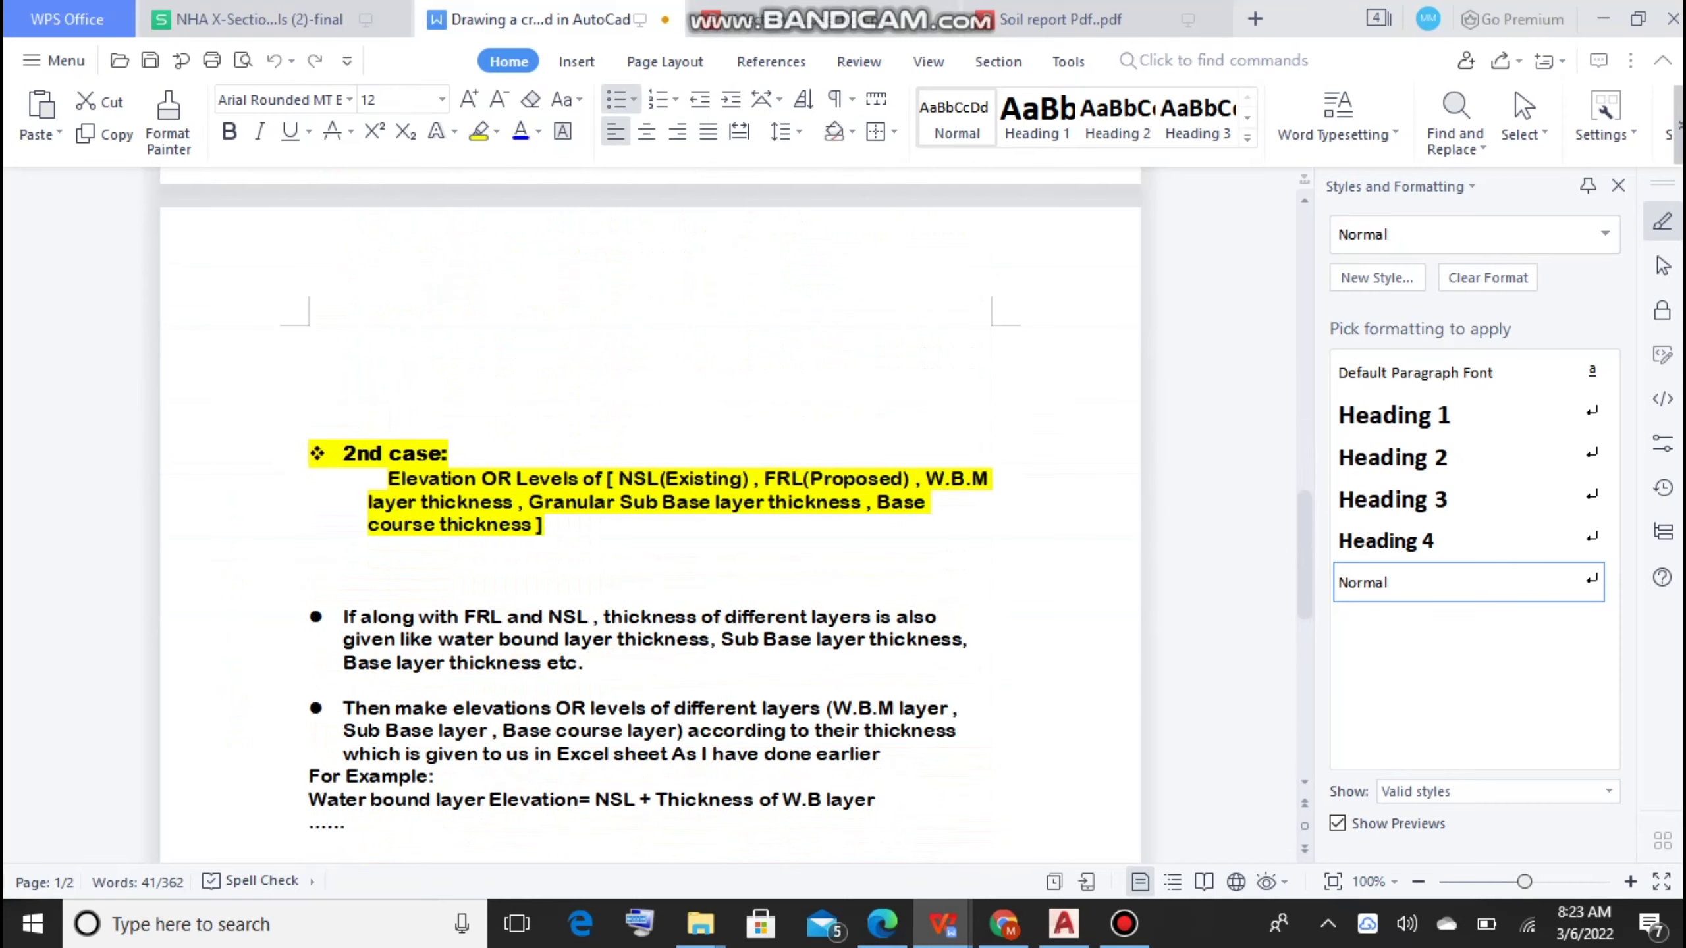
{"action": "scroll", "coordinate": [650, 518], "scroll_direction": "up", "scroll_amount": 5}
{"action": "scroll", "coordinate": [651, 518], "scroll_direction": "up", "scroll_amount": 5}
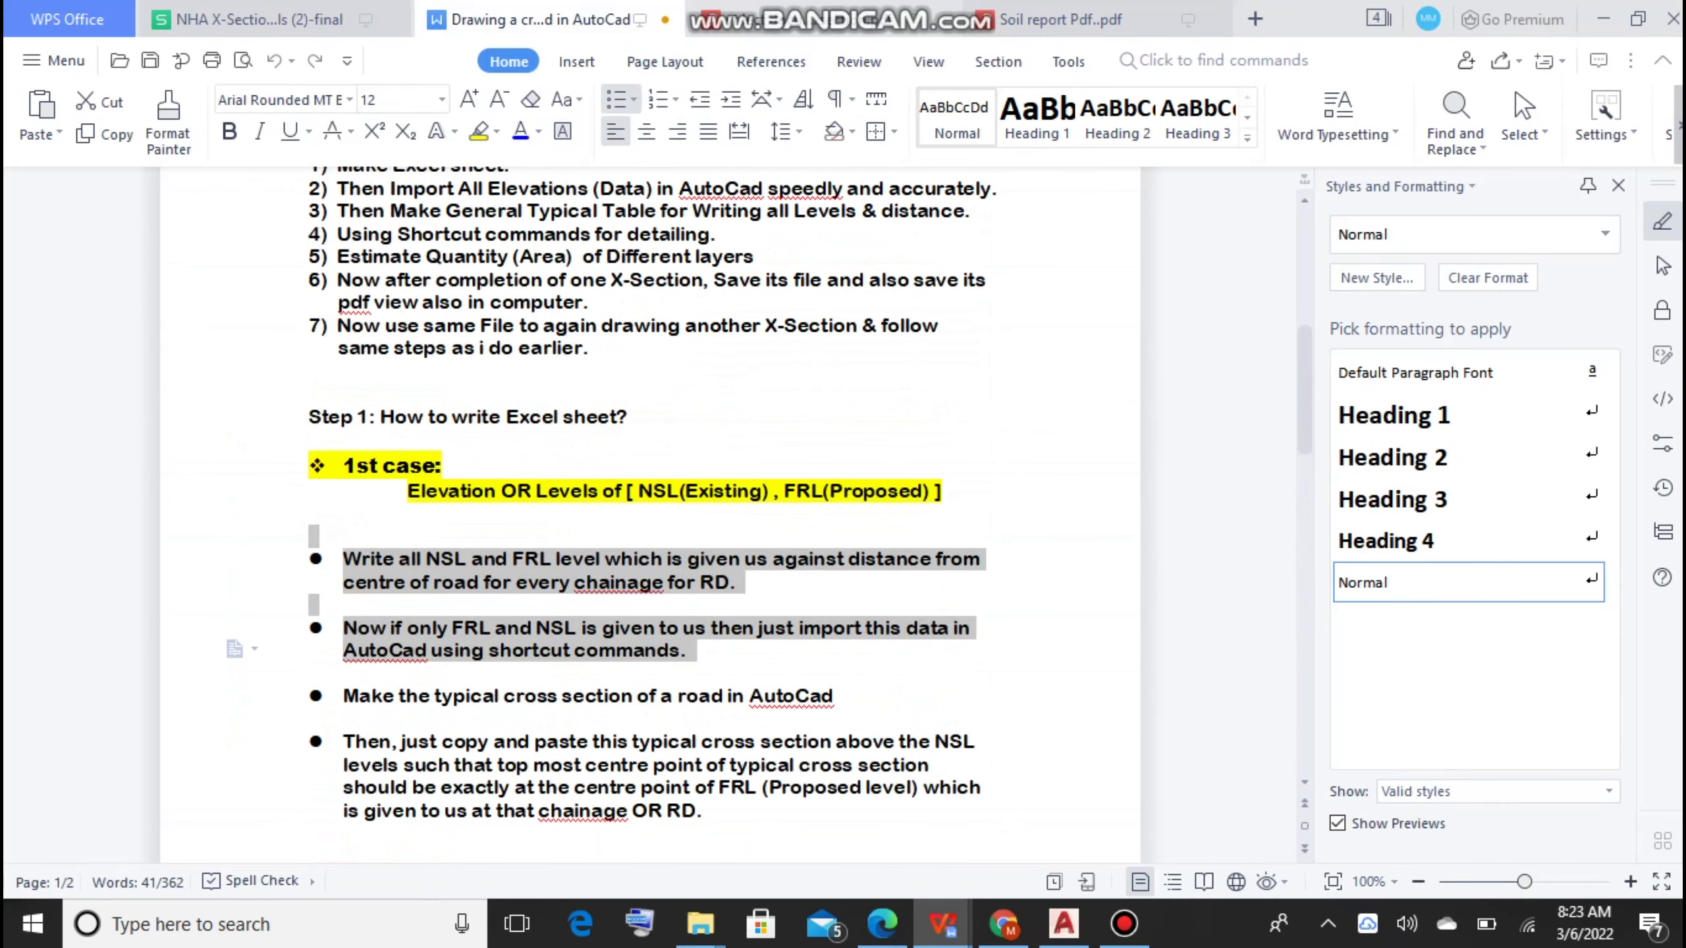
{"action": "scroll", "coordinate": [651, 518], "scroll_direction": "down", "scroll_amount": 2}
{"action": "scroll", "coordinate": [650, 518], "scroll_direction": "down", "scroll_amount": 2}
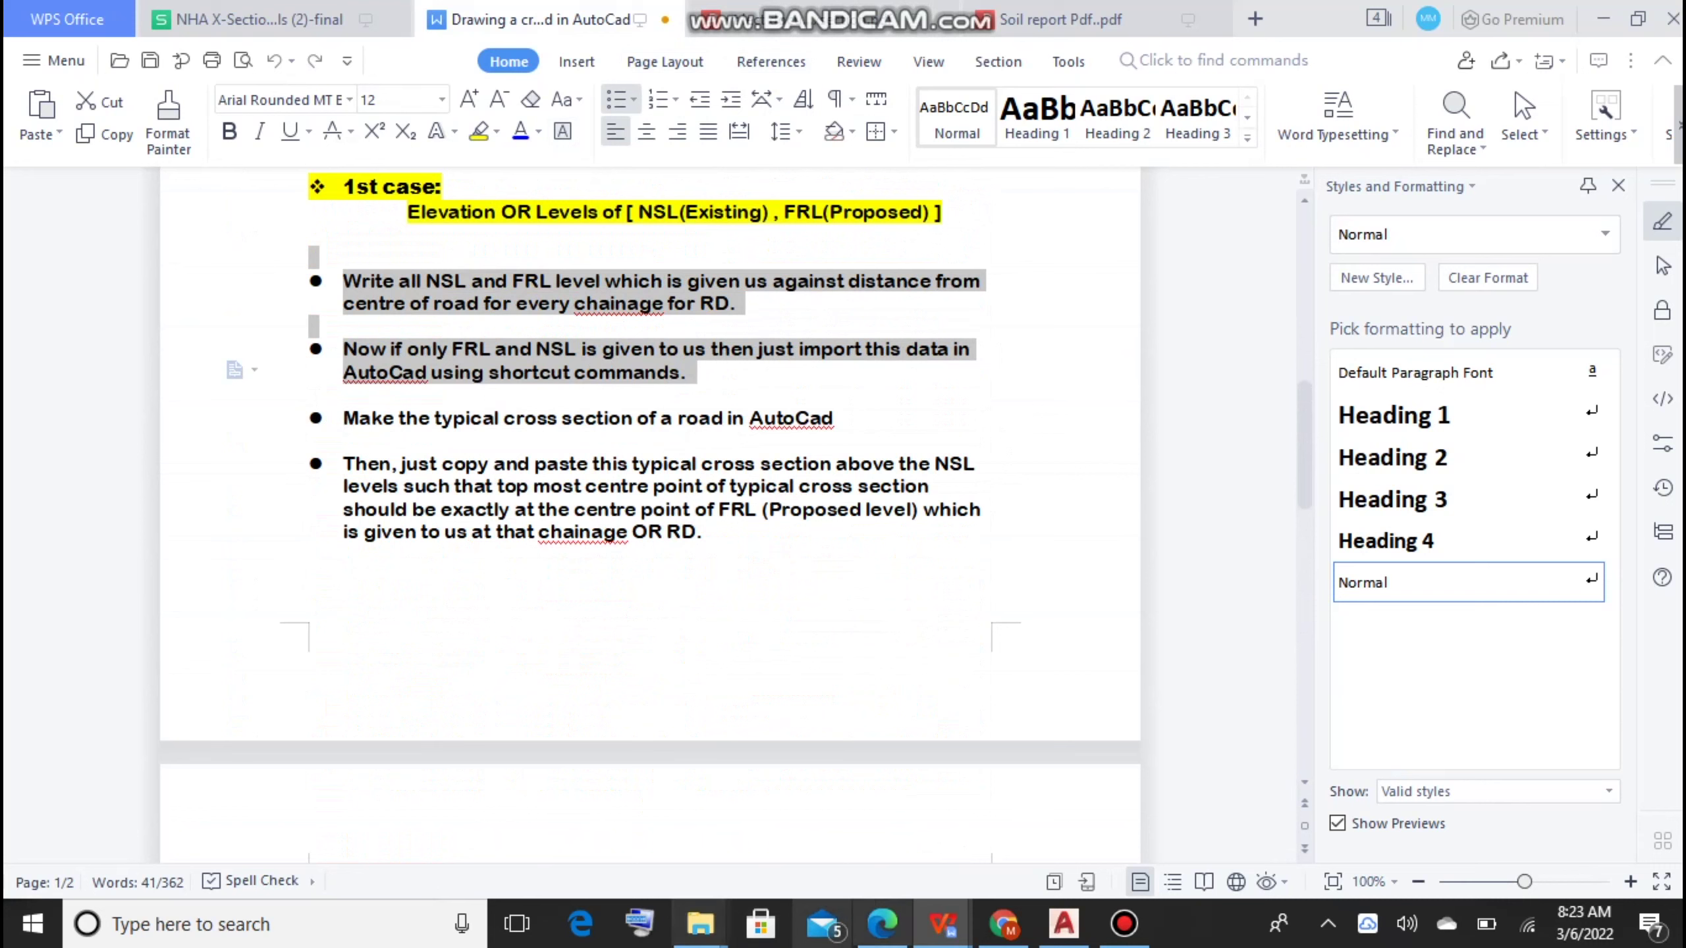
Step: Select the Step 1 bullets on the typical cross section and NSL/FRL levels, then open the NSL EXISTING sheet
{"action": "left_click_drag", "start_coordinate": [342, 417], "coordinate": [710, 535]}
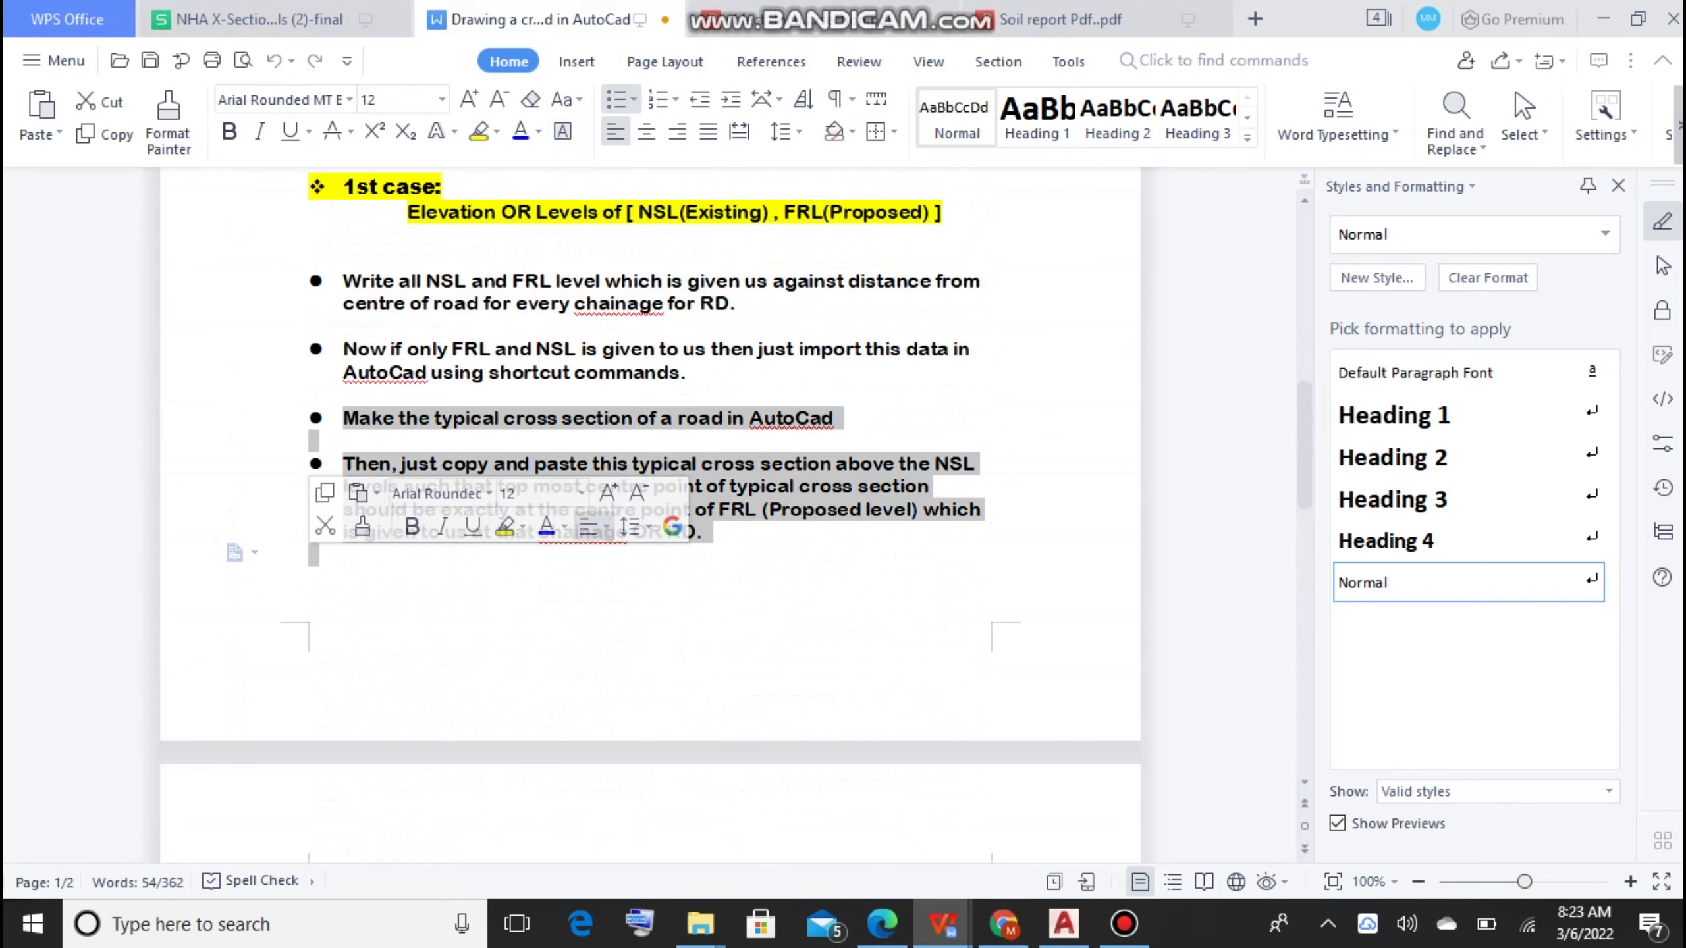
{"action": "scroll", "coordinate": [651, 518], "scroll_direction": "up", "scroll_amount": 3}
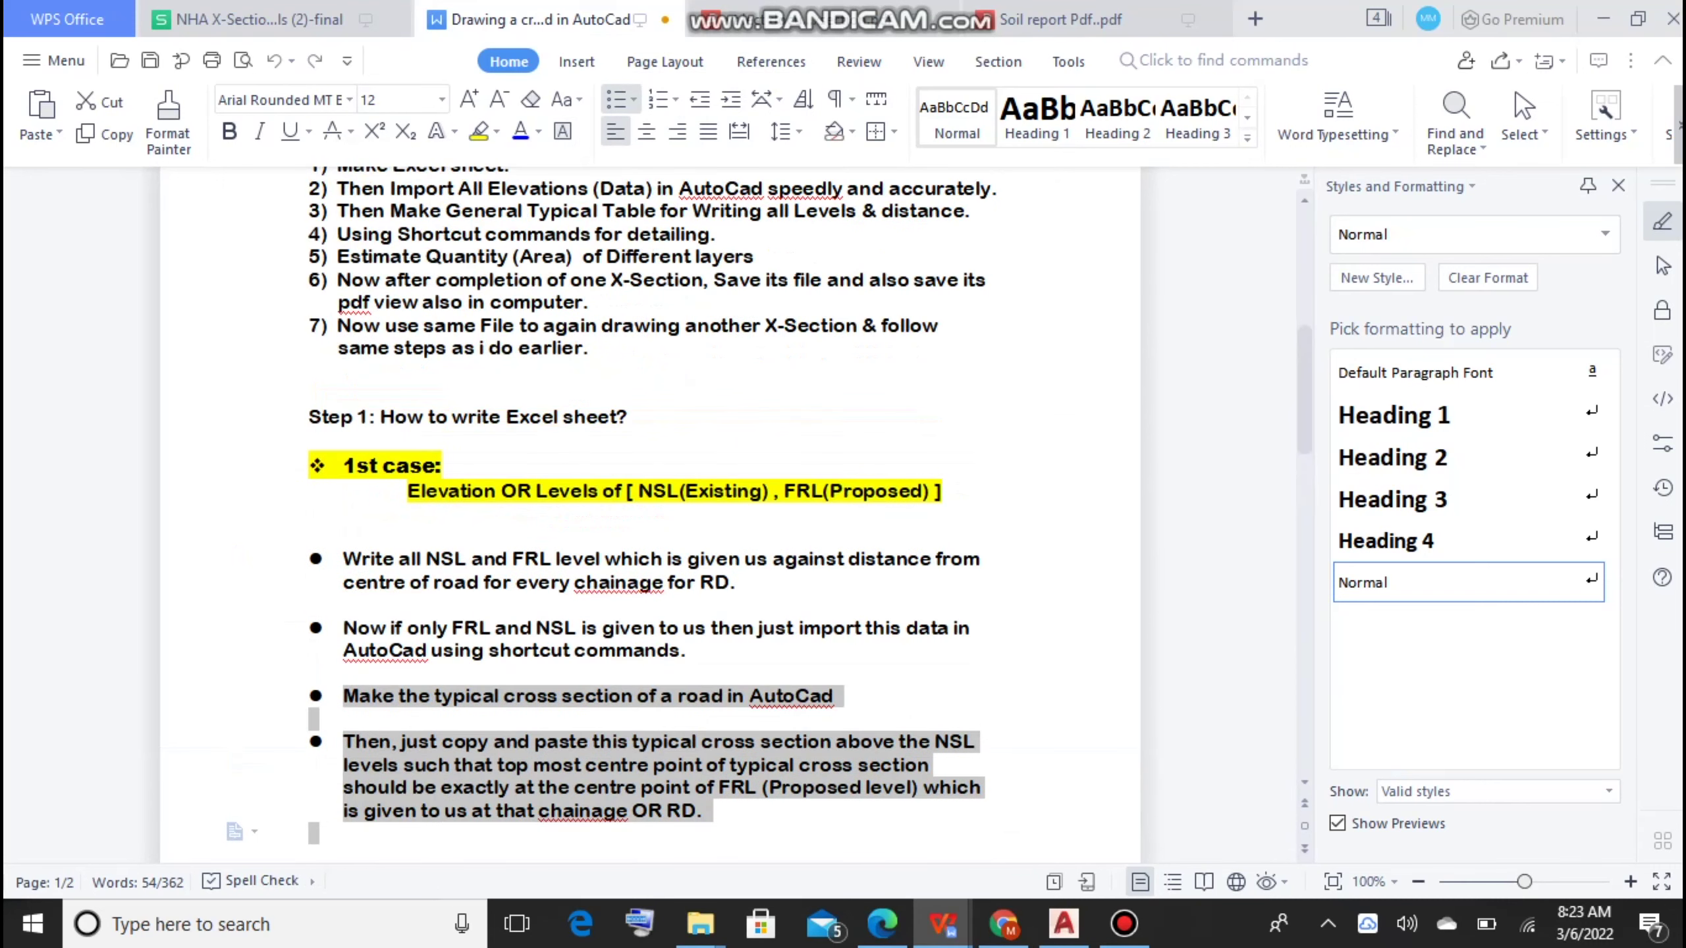
{"action": "left_click_drag", "start_coordinate": [342, 559], "coordinate": [690, 650]}
{"action": "left_click", "coordinate": [249, 18]}
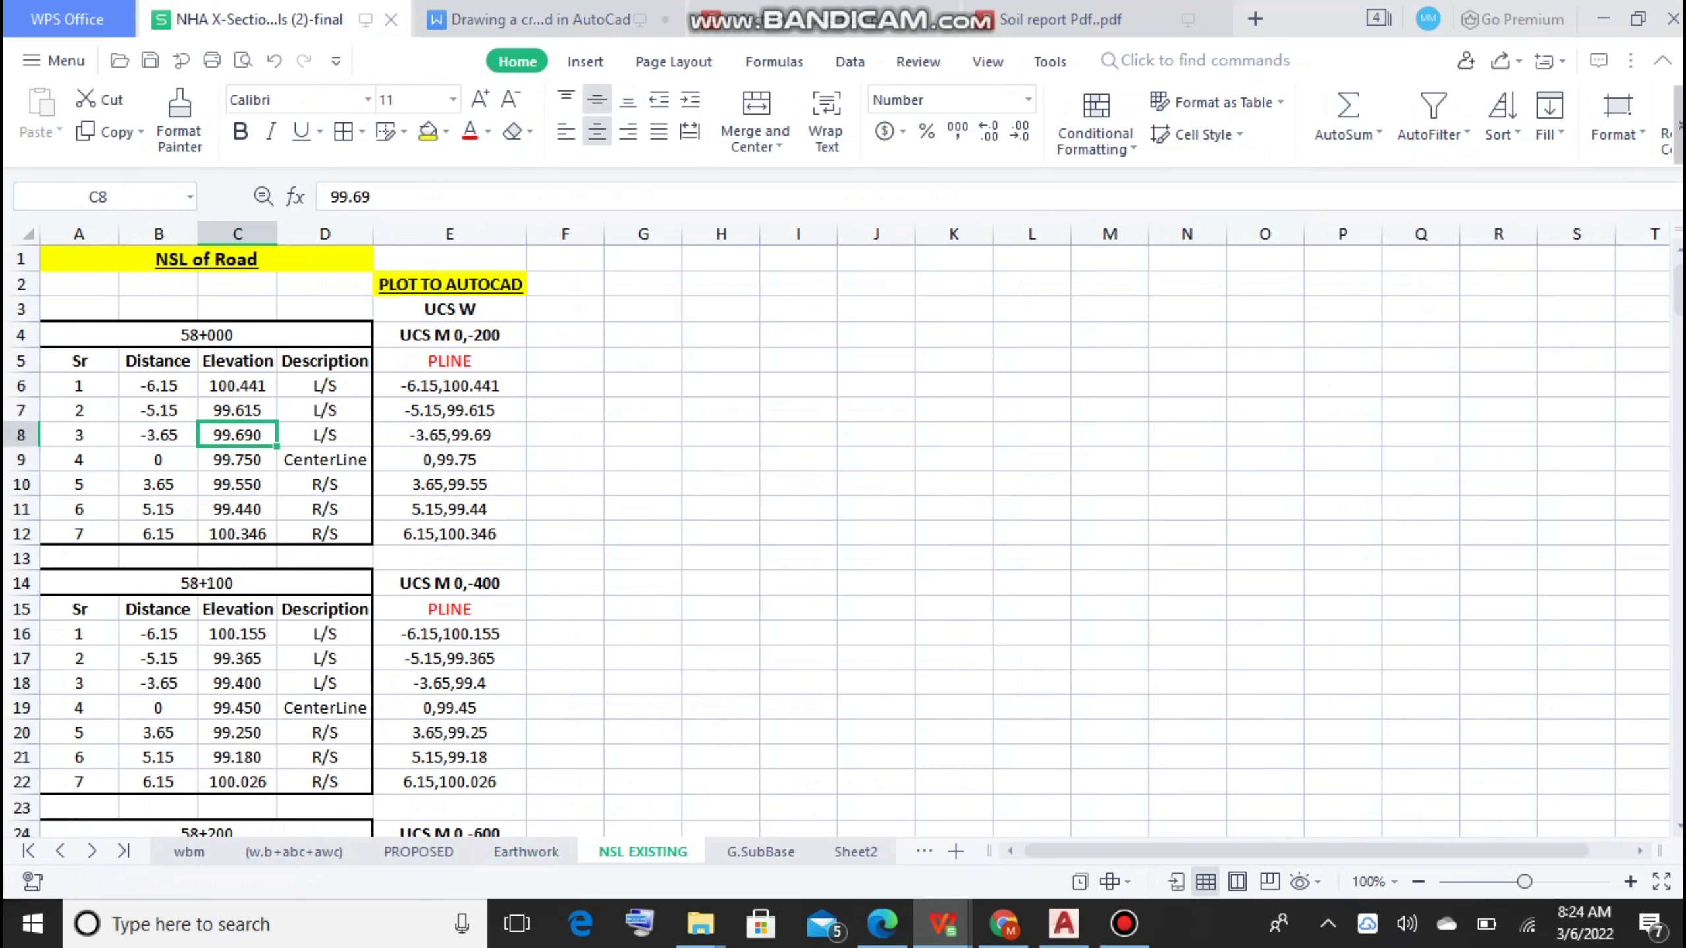
Step: Review the 58+000 distance, elevation and L/S–R/S description columns against the soil report PDF
{"action": "key", "text": "Up"}
{"action": "key", "text": "Up"}
{"action": "key", "text": "Up"}
{"action": "left_click_drag", "start_coordinate": [158, 385], "coordinate": [158, 508]}
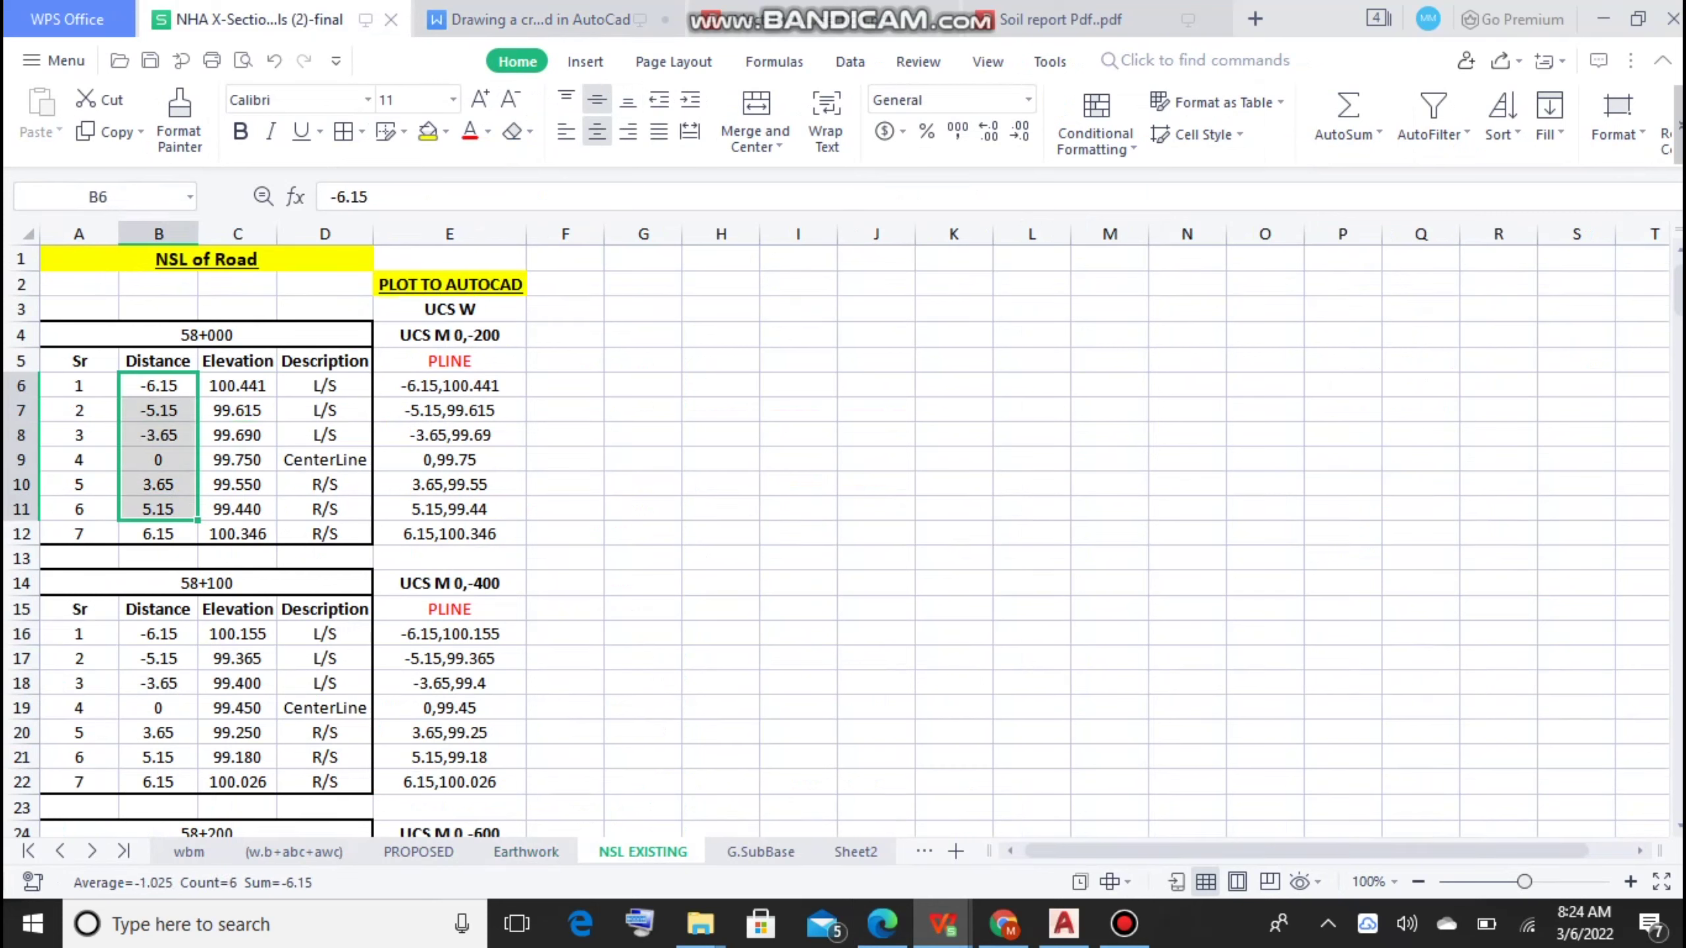
{"action": "mouse_move", "coordinate": [79, 361]}
{"action": "left_mouse_down"}
{"action": "mouse_move", "coordinate": [237, 435]}
{"action": "mouse_move", "coordinate": [324, 558]}
{"action": "mouse_move", "coordinate": [324, 534]}
{"action": "left_mouse_up"}
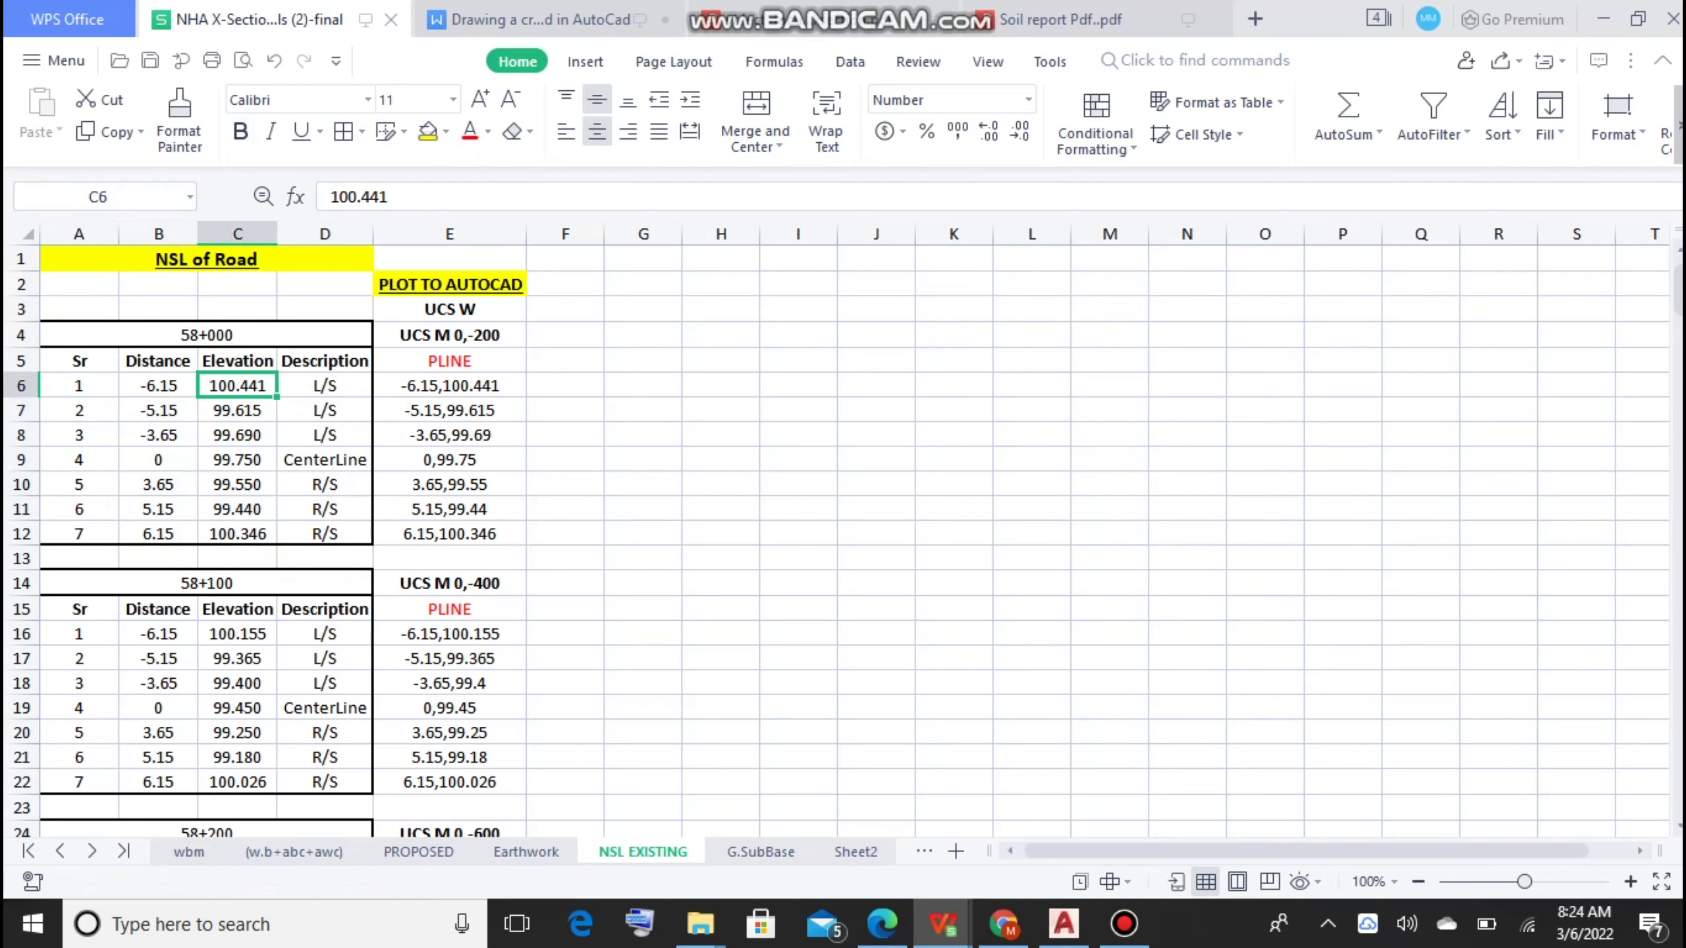
{"action": "key", "text": "Down"}
{"action": "key", "text": "Down"}
{"action": "key", "text": "Down"}
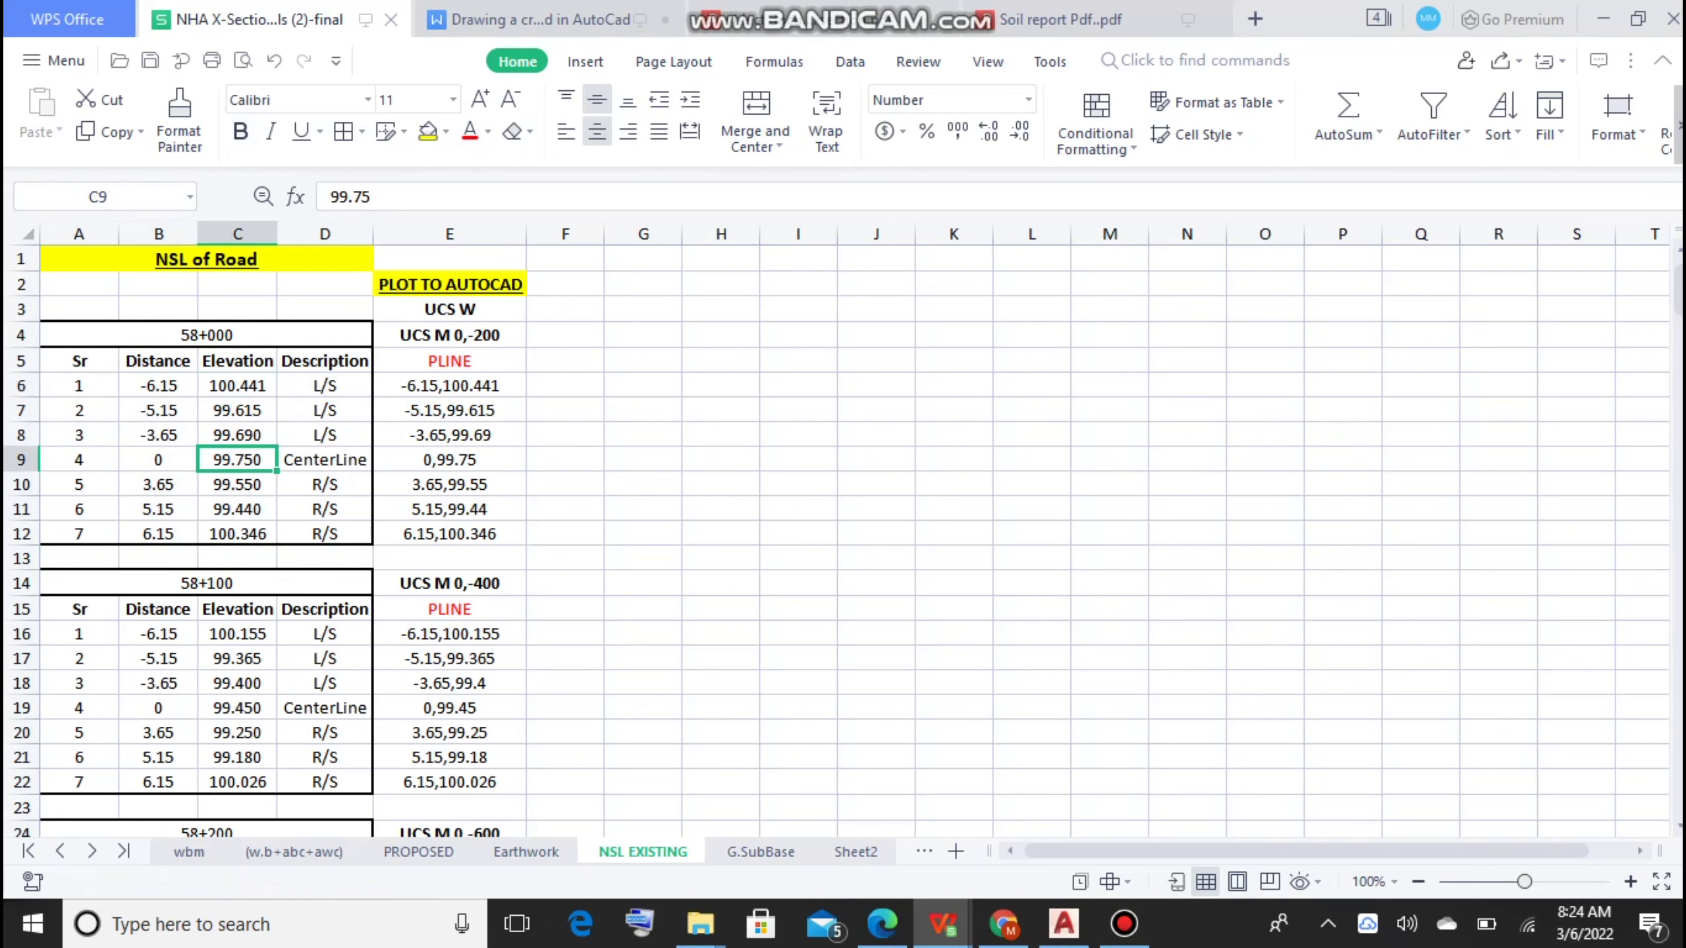
{"action": "left_click", "coordinate": [1062, 19]}
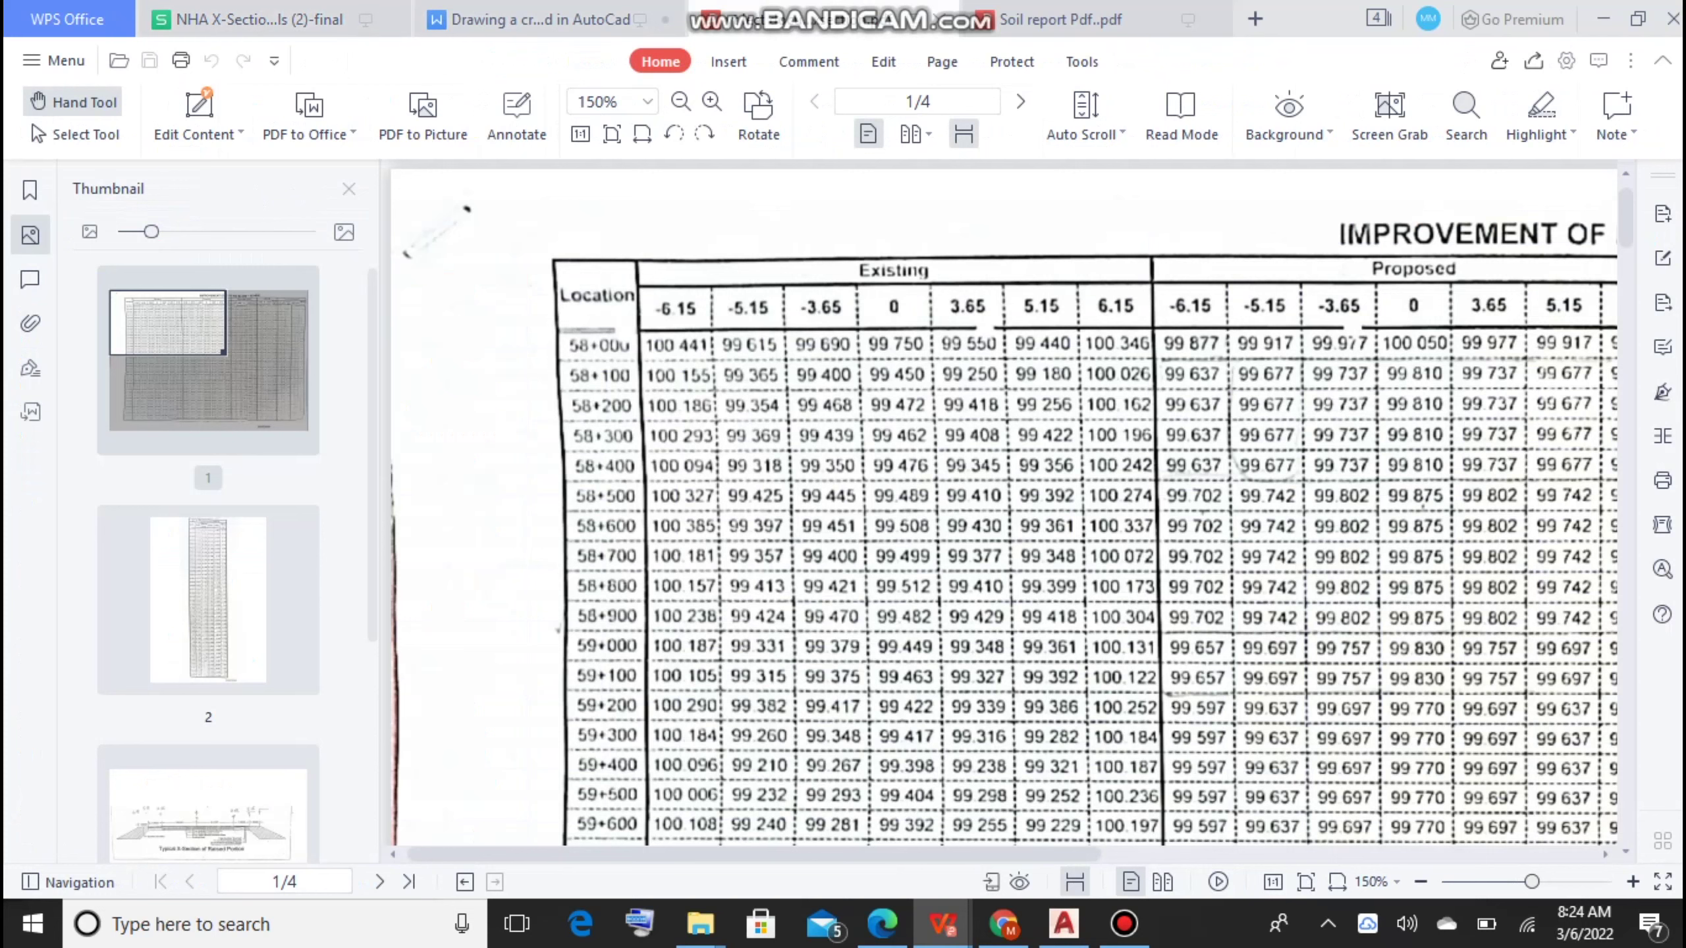
{"action": "left_click", "coordinate": [252, 19]}
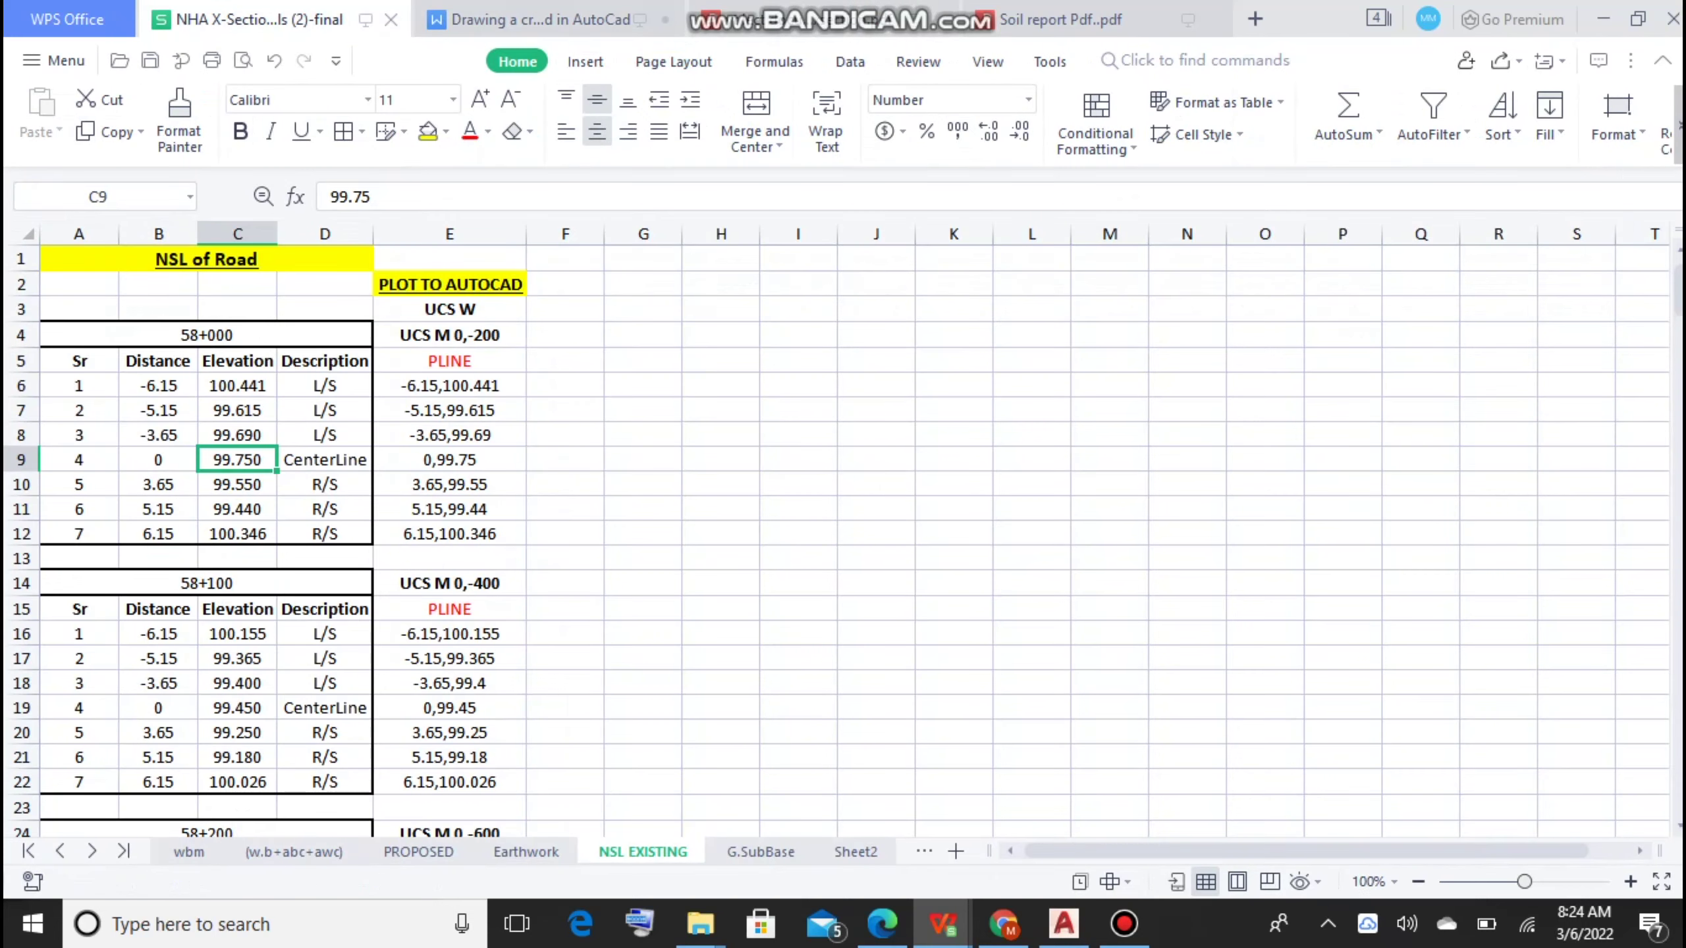
{"action": "left_click", "coordinate": [325, 460]}
{"action": "left_click_drag", "start_coordinate": [325, 386], "coordinate": [324, 558]}
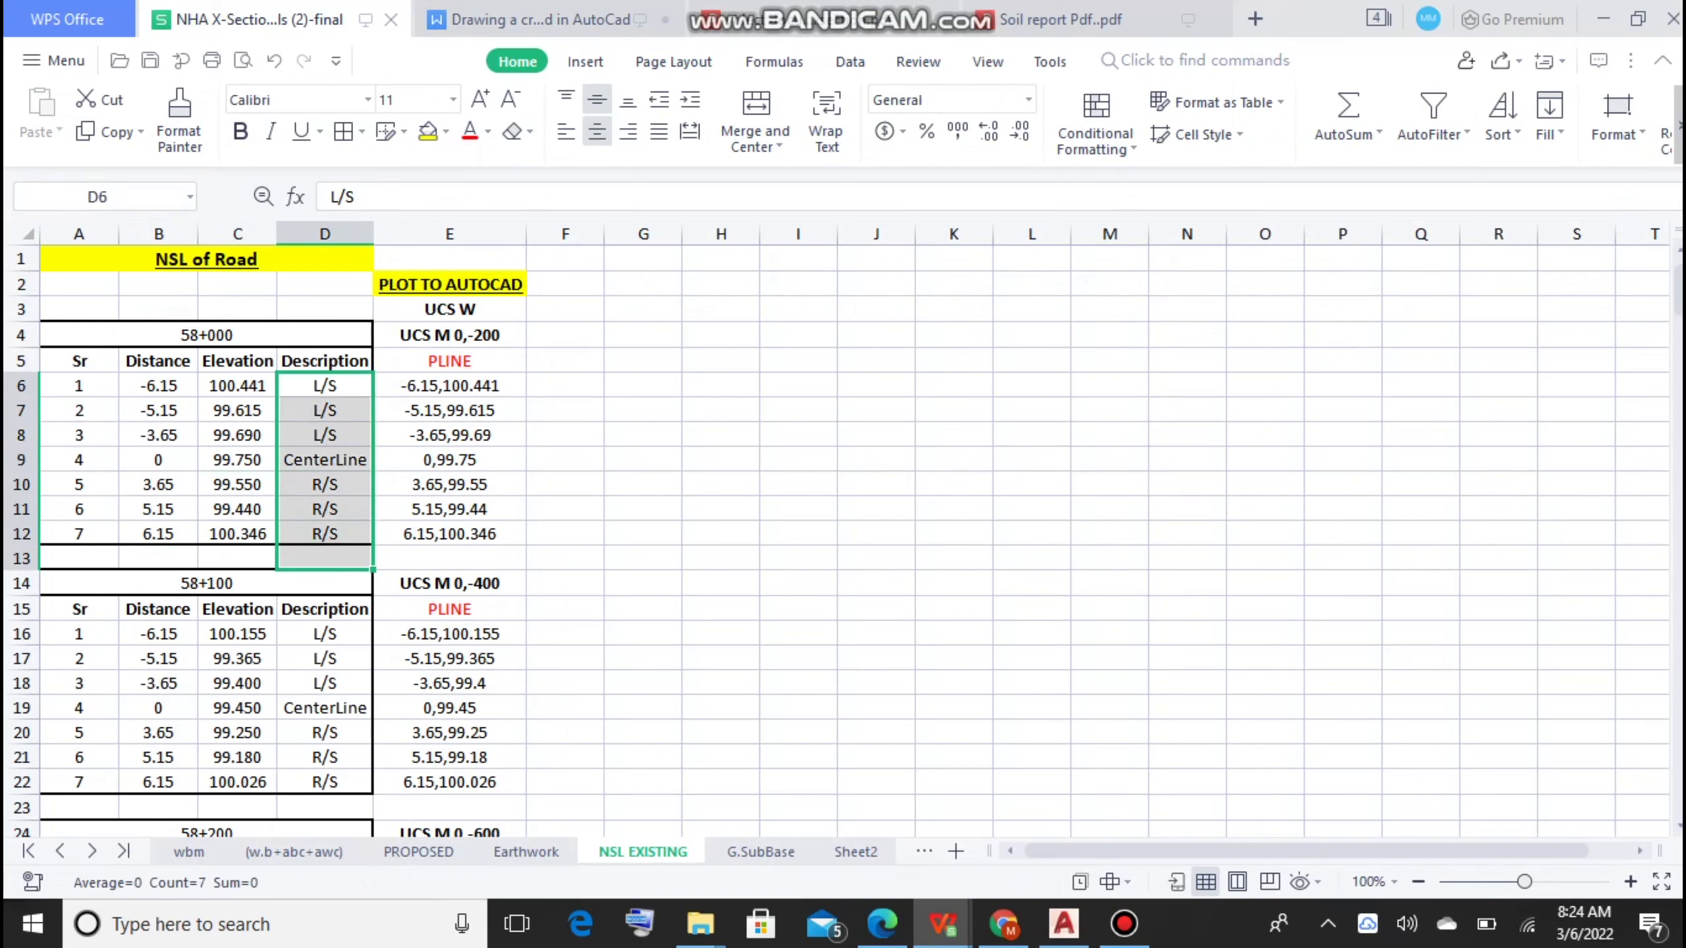
Step: Delete the UCS W and UCS M 0,-200 notes in E3:E4 and the UCS M 0,-400 note in E14
{"action": "left_click", "coordinate": [449, 361]}
{"action": "left_click_drag", "start_coordinate": [449, 308], "coordinate": [449, 334]}
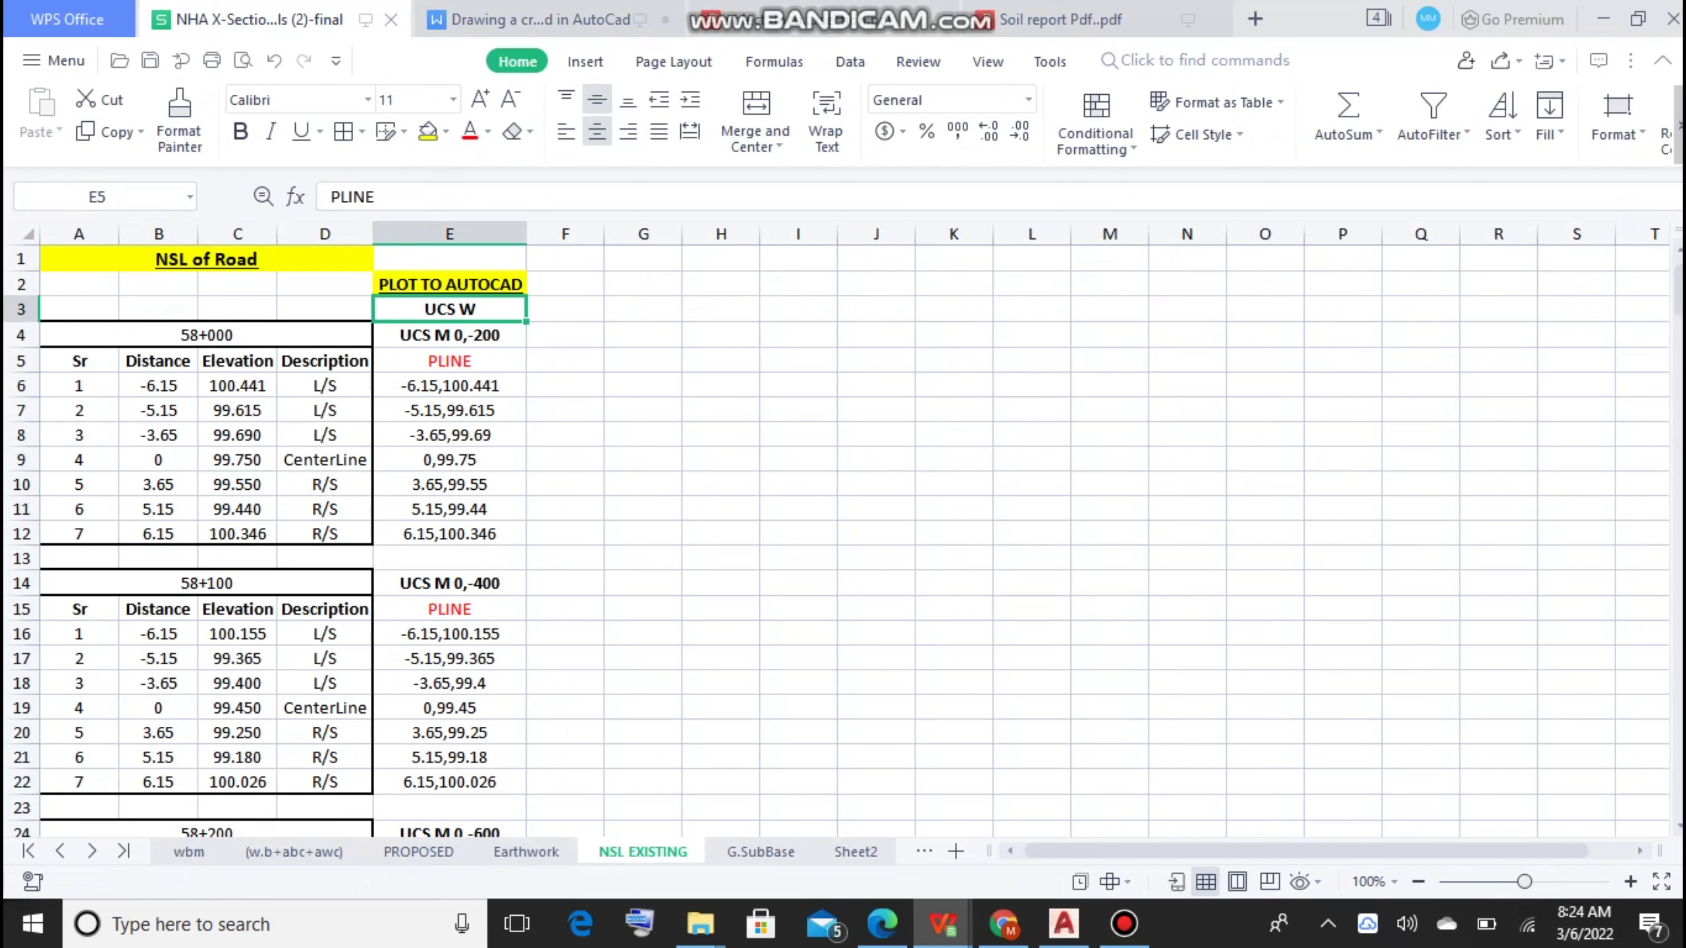
{"action": "left_click", "coordinate": [449, 386]}
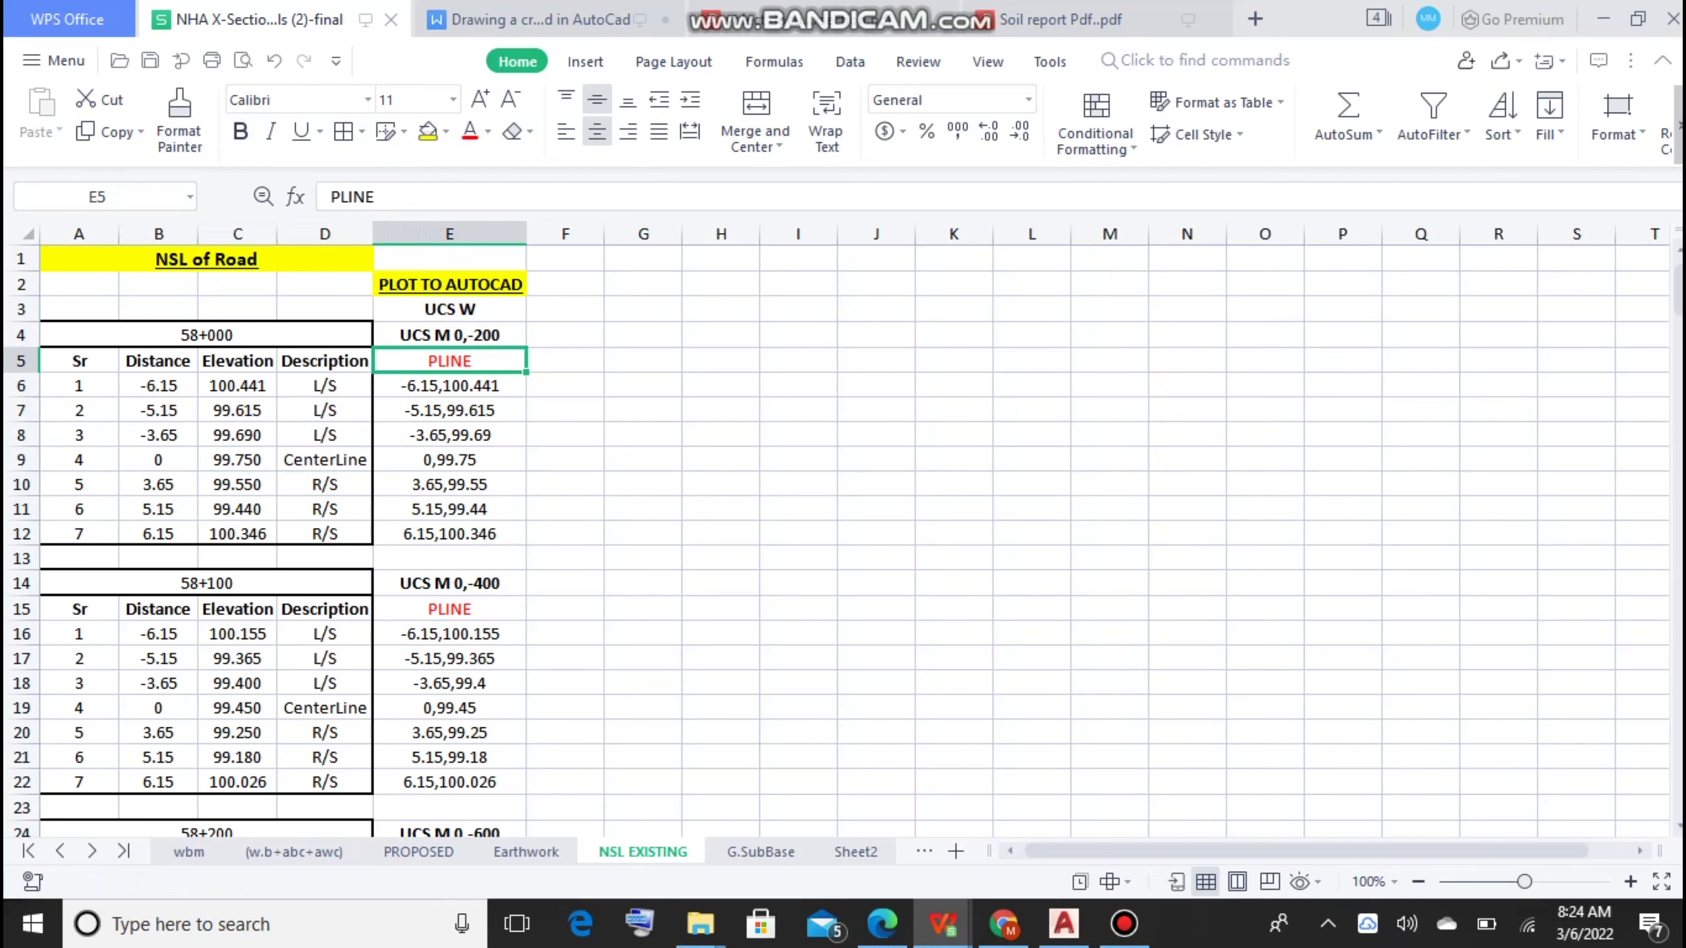
{"action": "left_click_drag", "start_coordinate": [449, 309], "coordinate": [449, 335]}
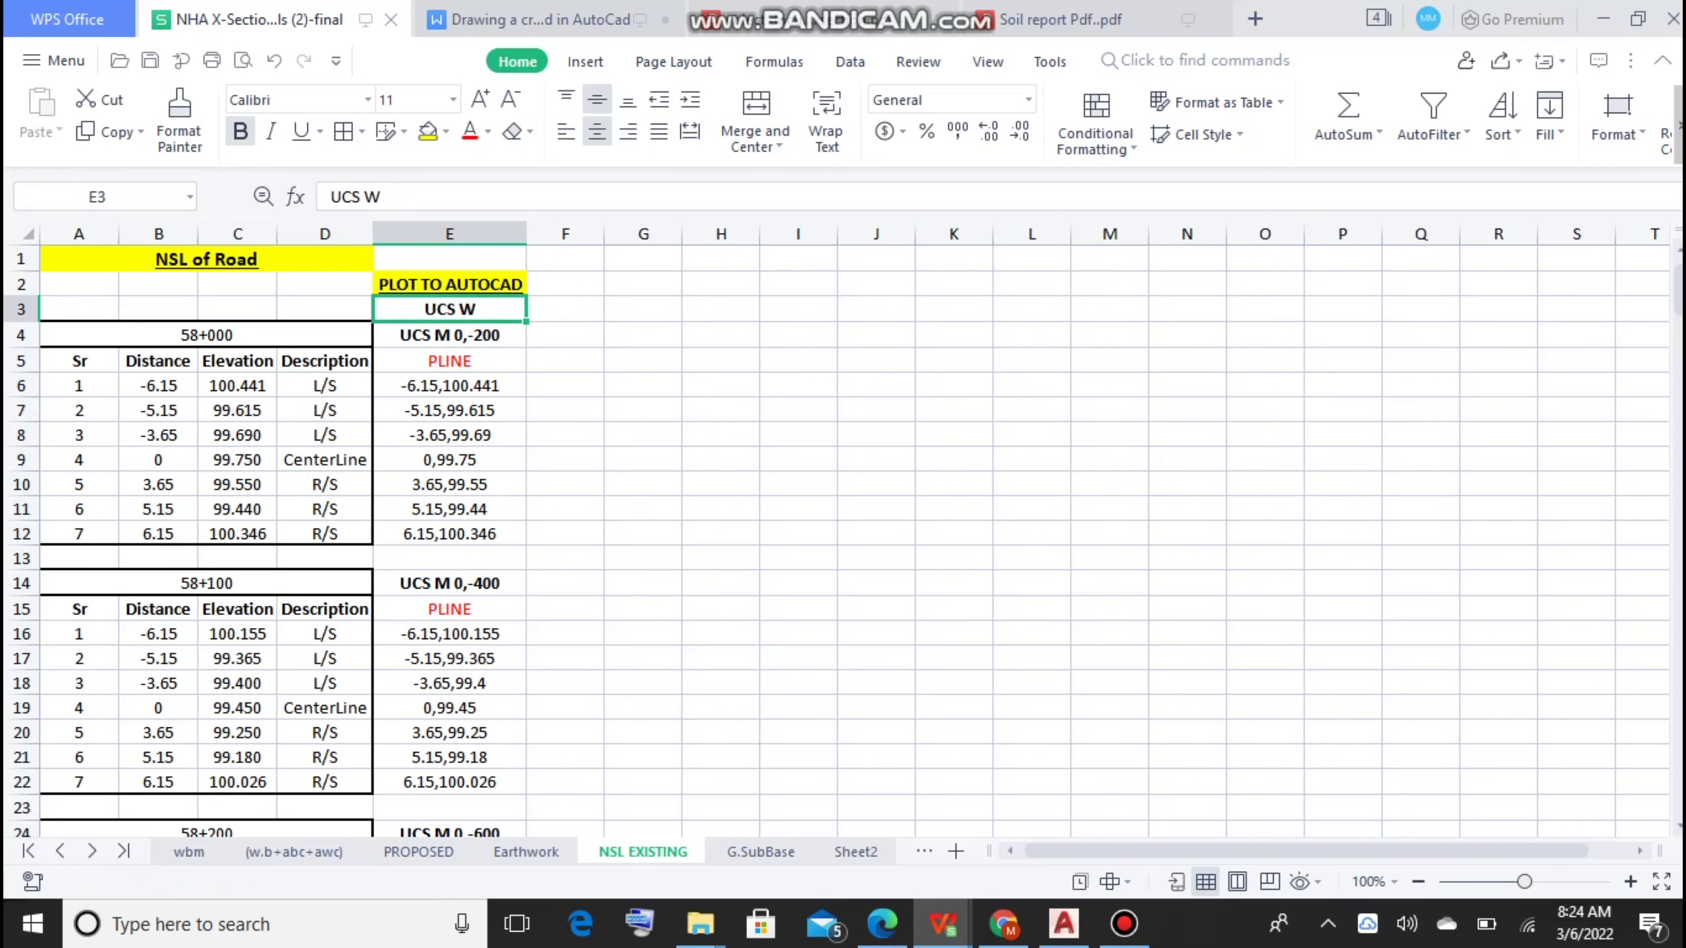
{"action": "key", "text": "Delete"}
{"action": "left_click", "coordinate": [565, 432]}
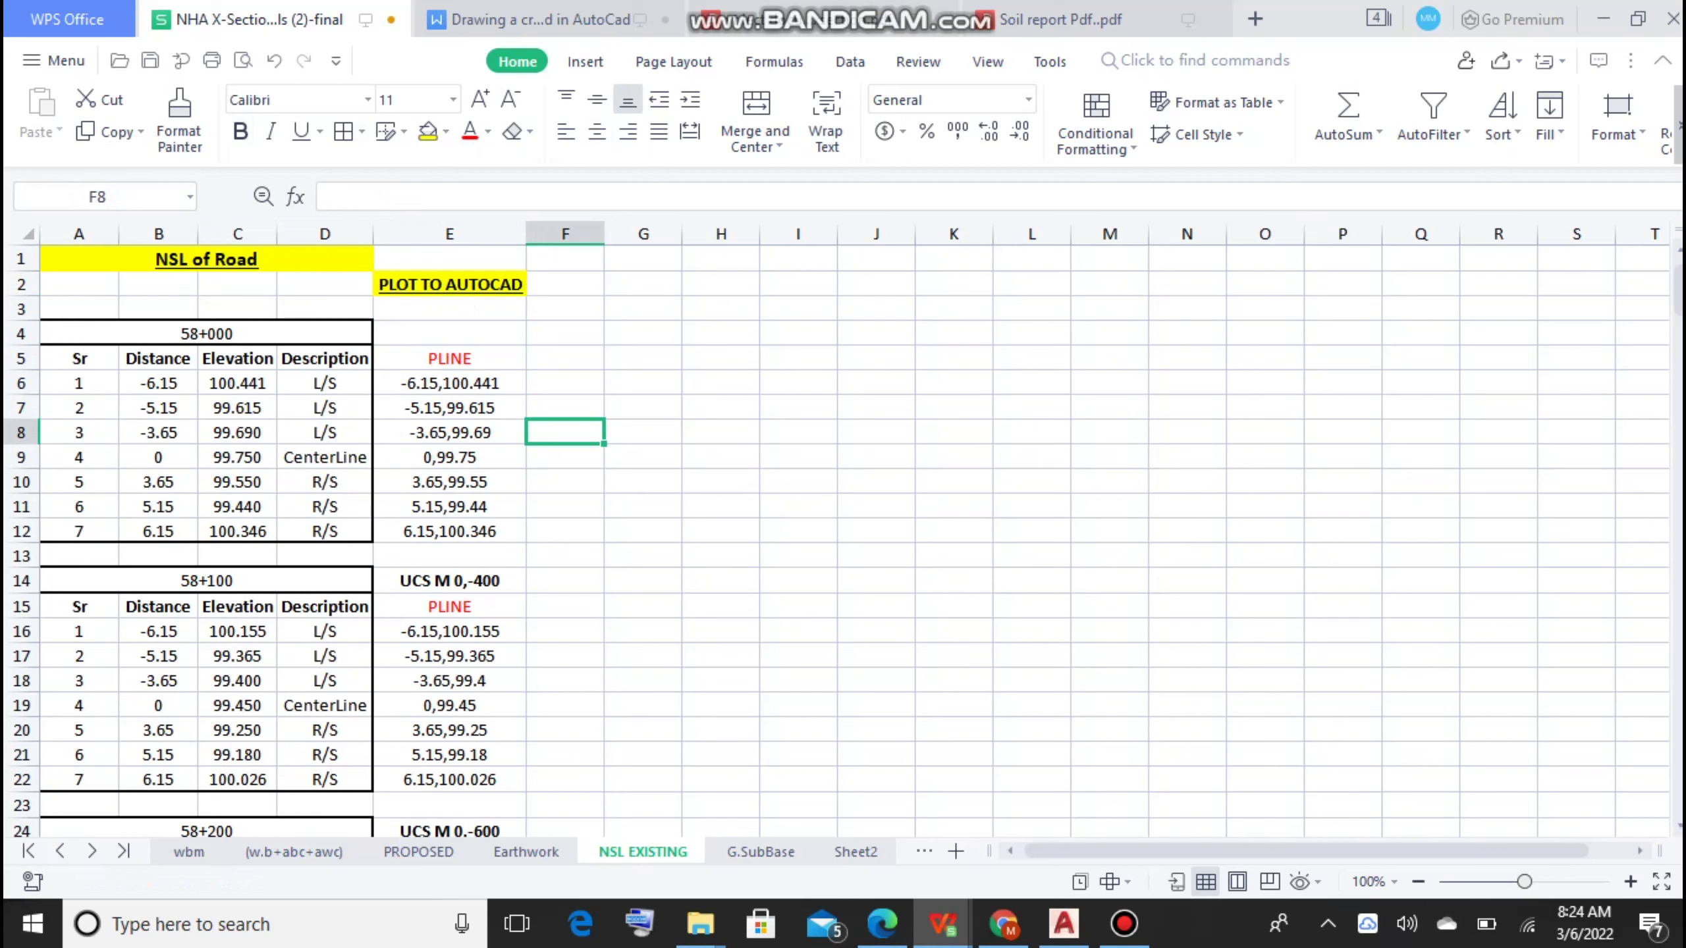
{"action": "left_click", "coordinate": [449, 581]}
{"action": "key", "text": "Delete"}
{"action": "left_click", "coordinate": [643, 631]}
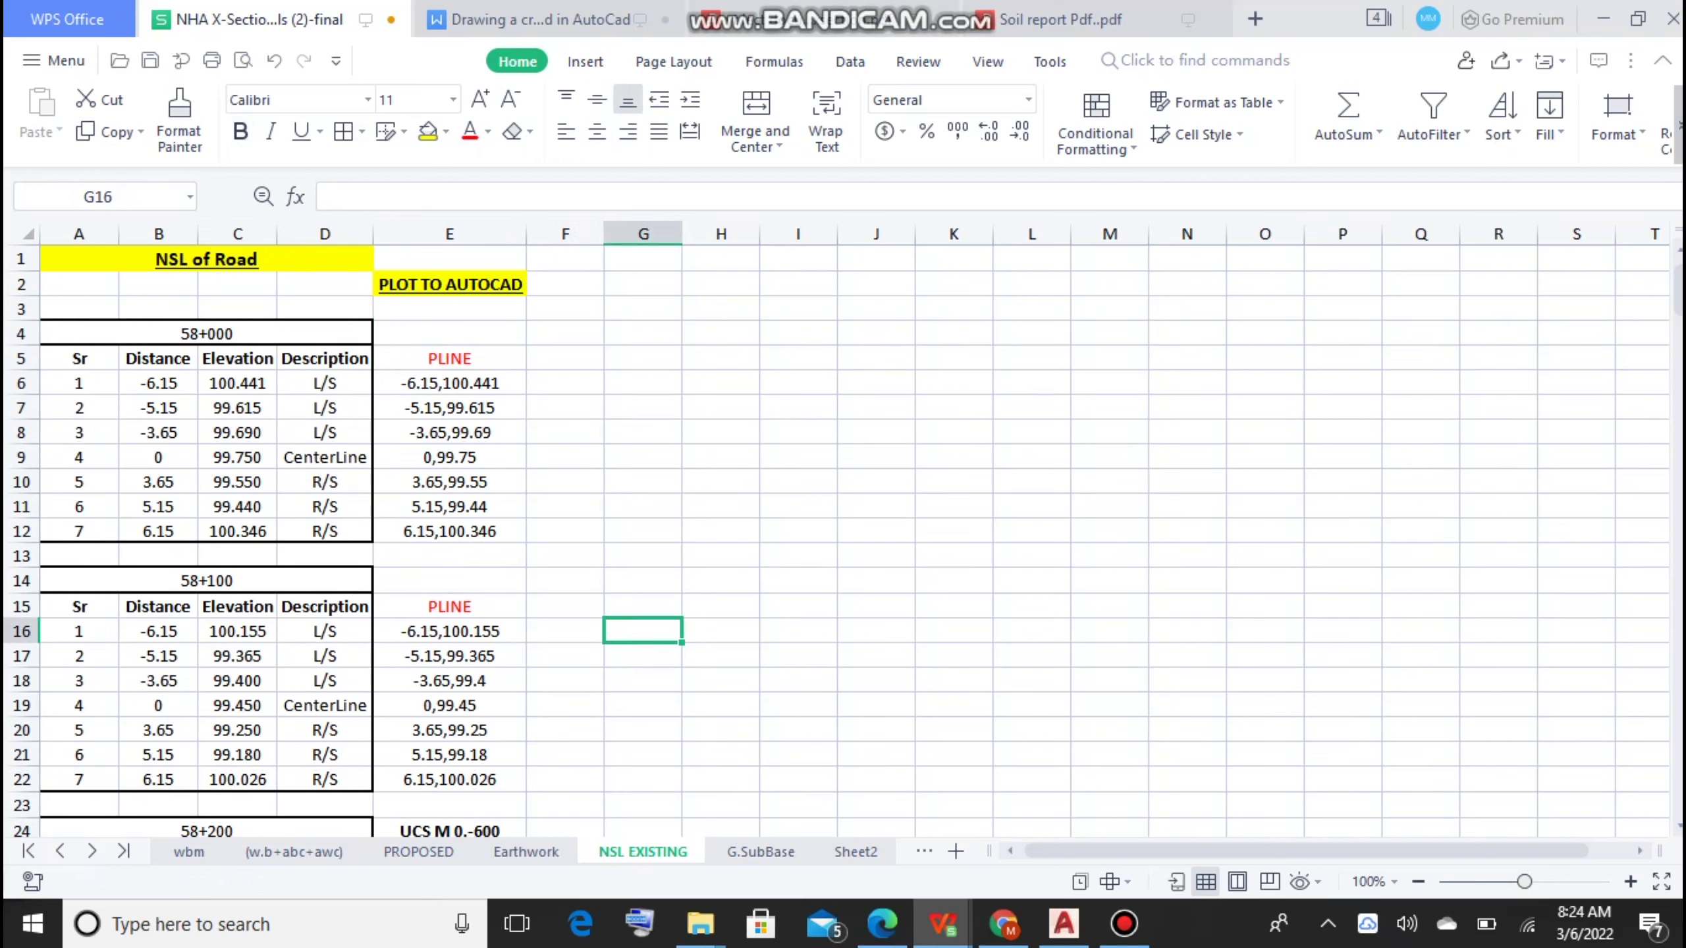
Step: Inspect the existing 58+000 PLINE coordinate formulas
{"action": "left_click", "coordinate": [449, 358]}
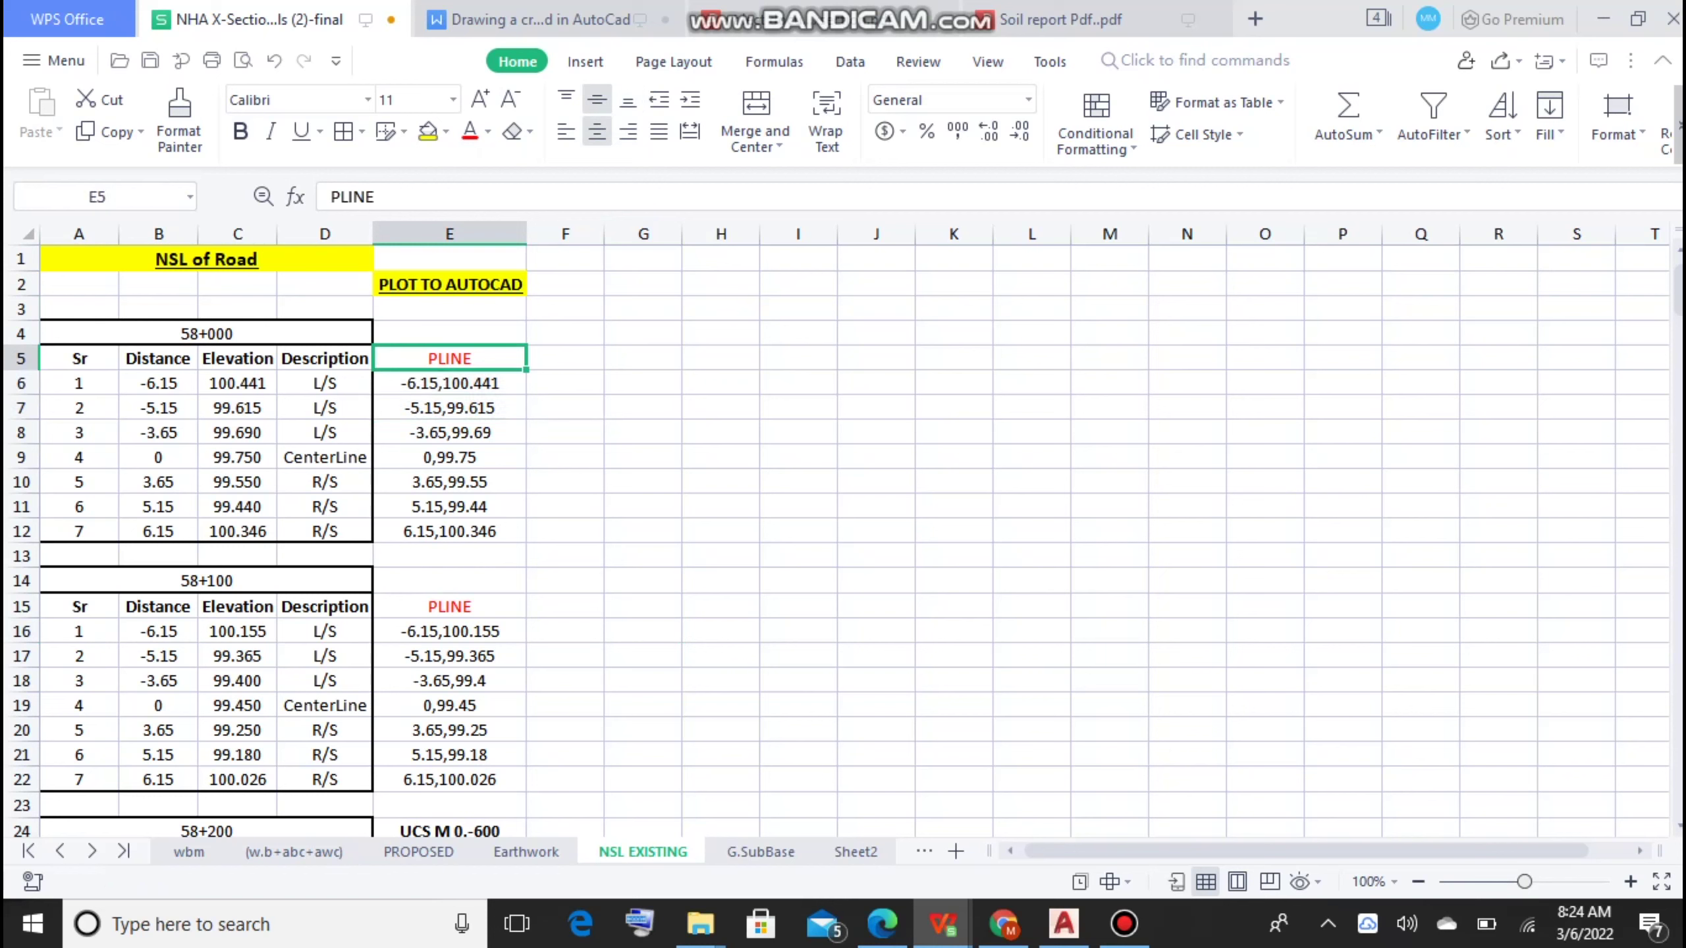
{"action": "key", "text": "Down"}
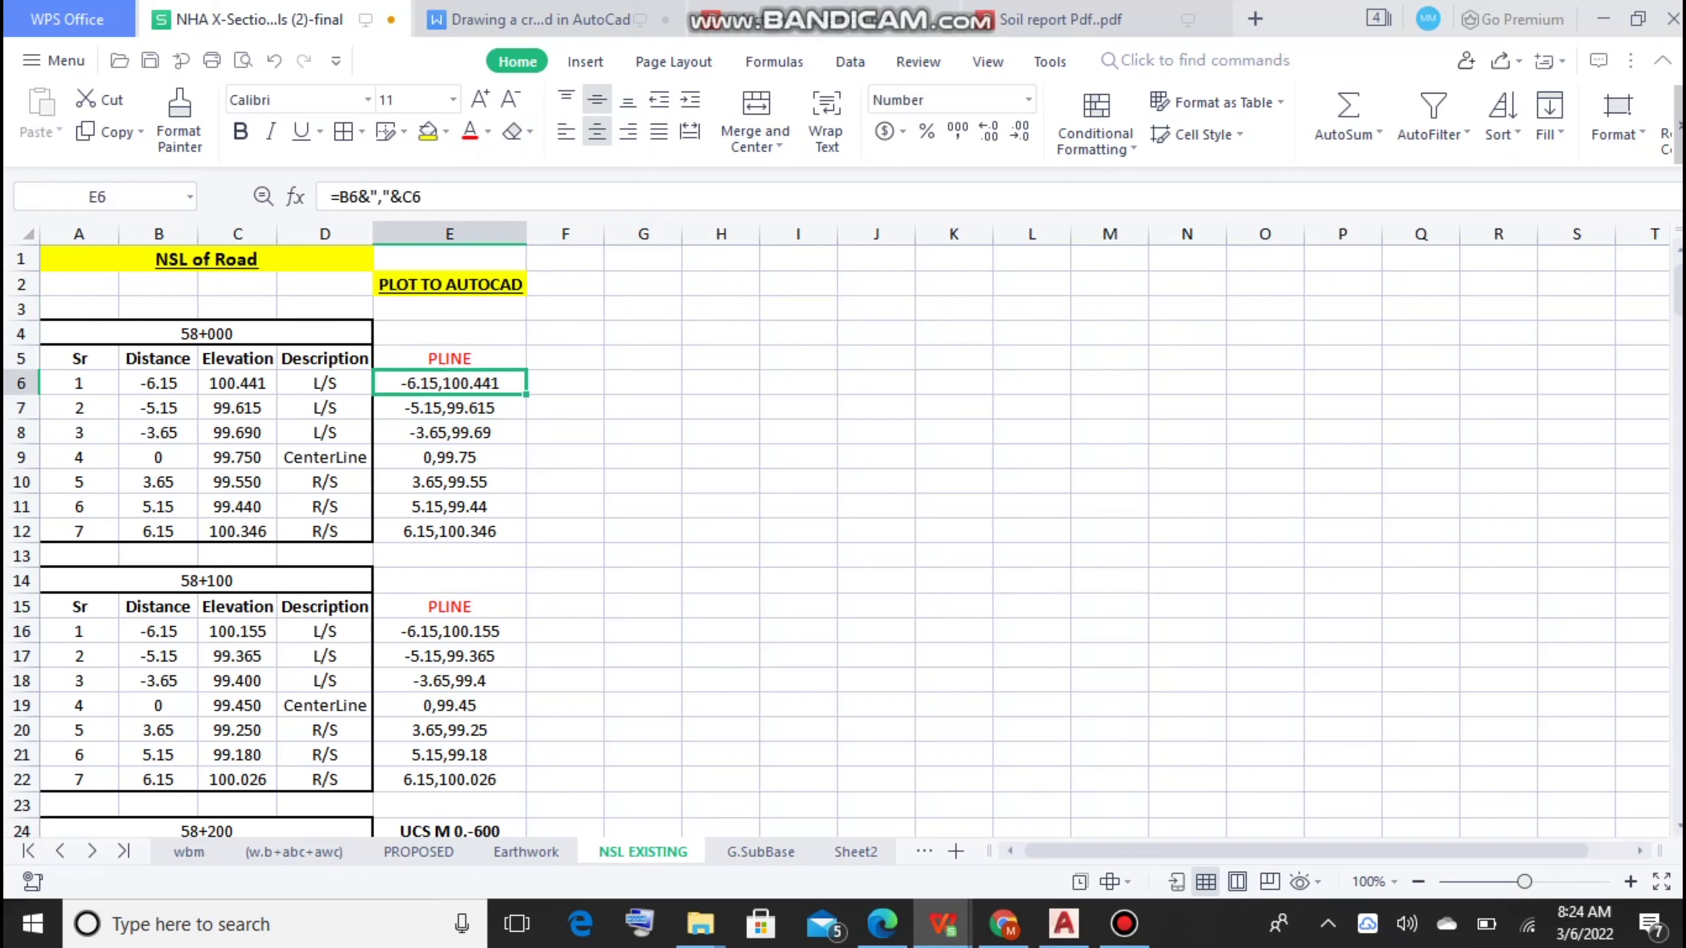
{"action": "key", "text": "F2"}
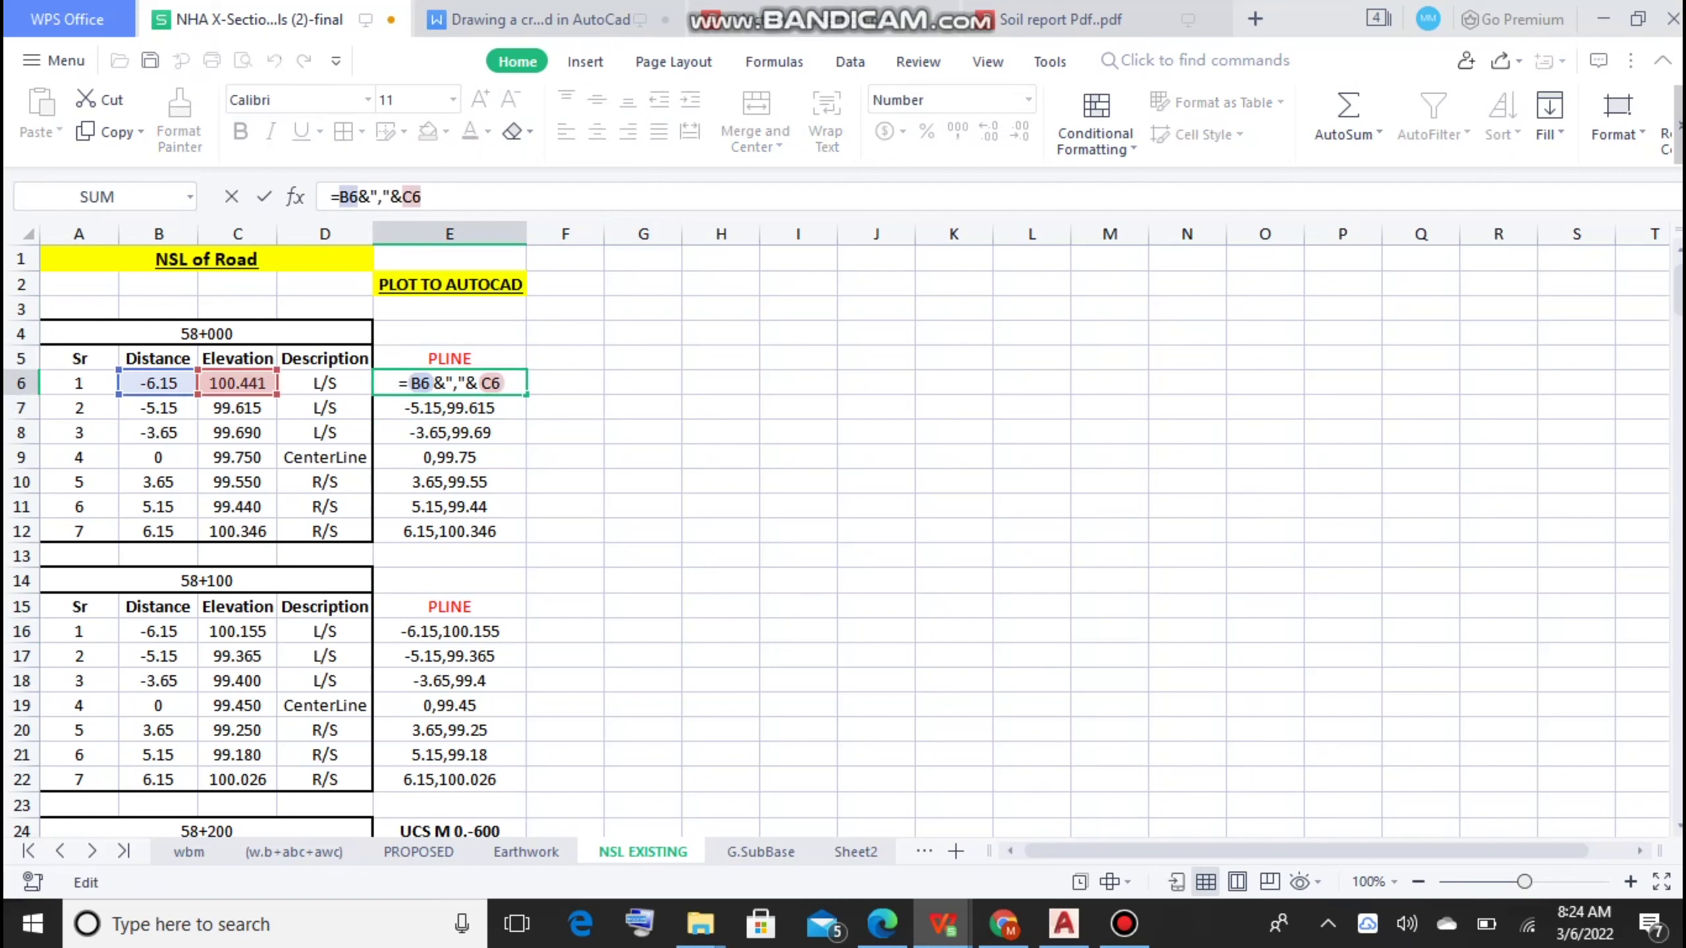
{"action": "key", "text": "Escape"}
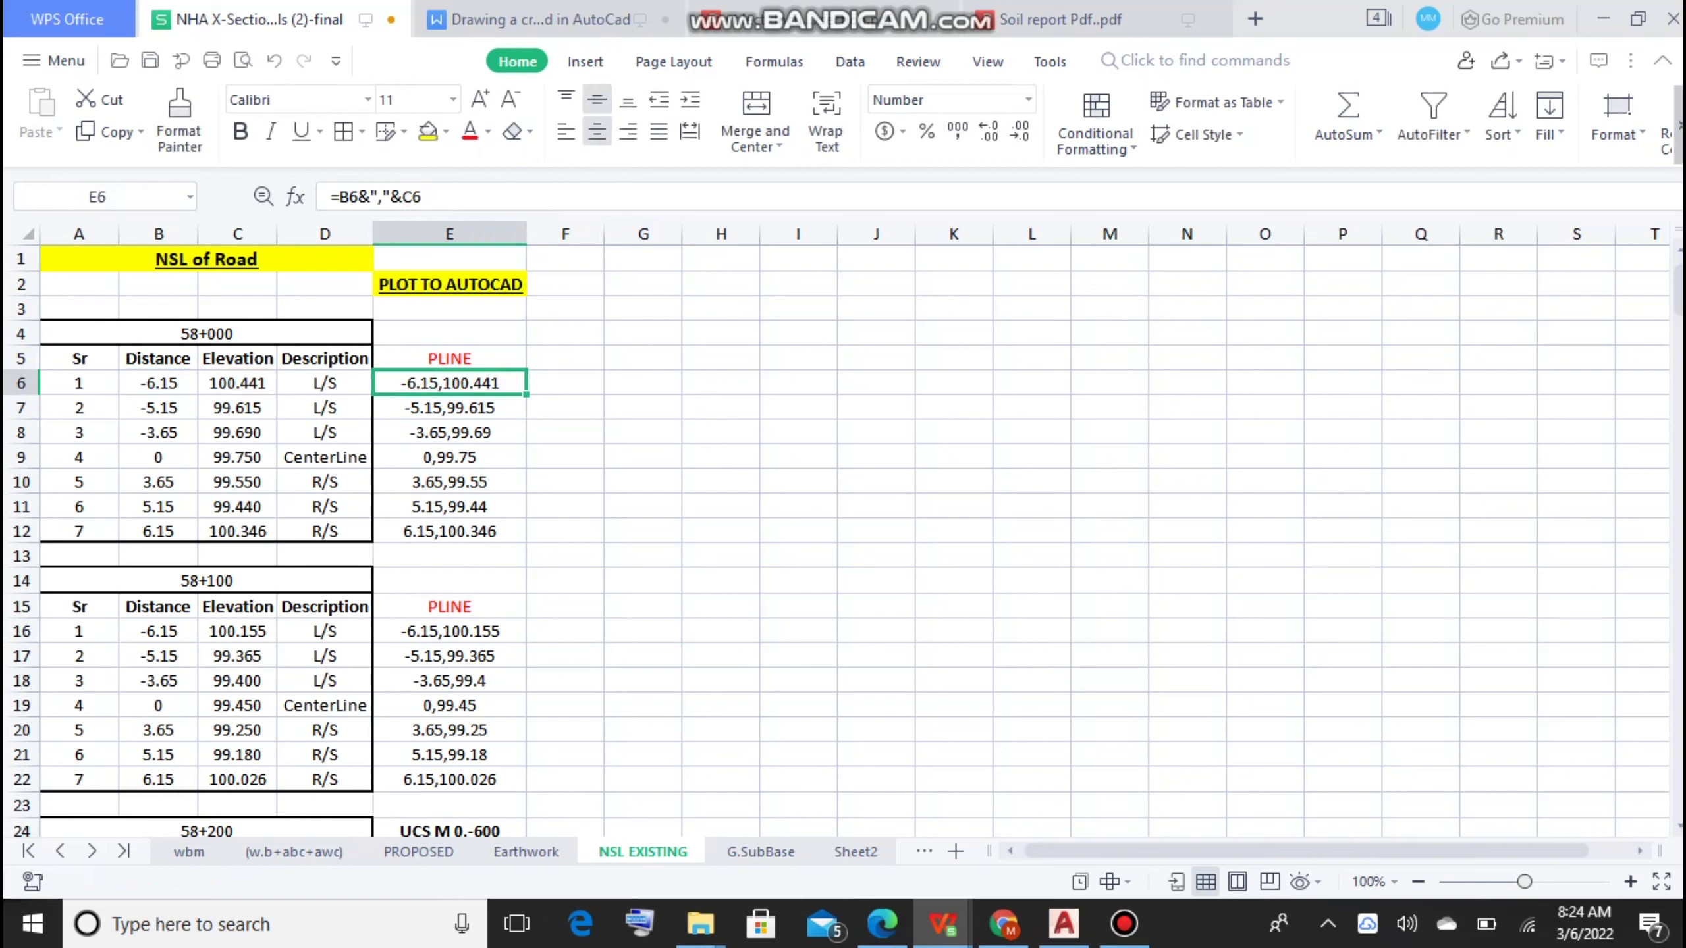
{"action": "mouse_move", "coordinate": [449, 359]}
{"action": "left_mouse_down"}
{"action": "mouse_move", "coordinate": [449, 532]}
{"action": "mouse_move", "coordinate": [449, 432]}
{"action": "left_mouse_up"}
{"action": "left_click_drag", "start_coordinate": [449, 359], "coordinate": [449, 506]}
{"action": "left_click", "coordinate": [449, 580]}
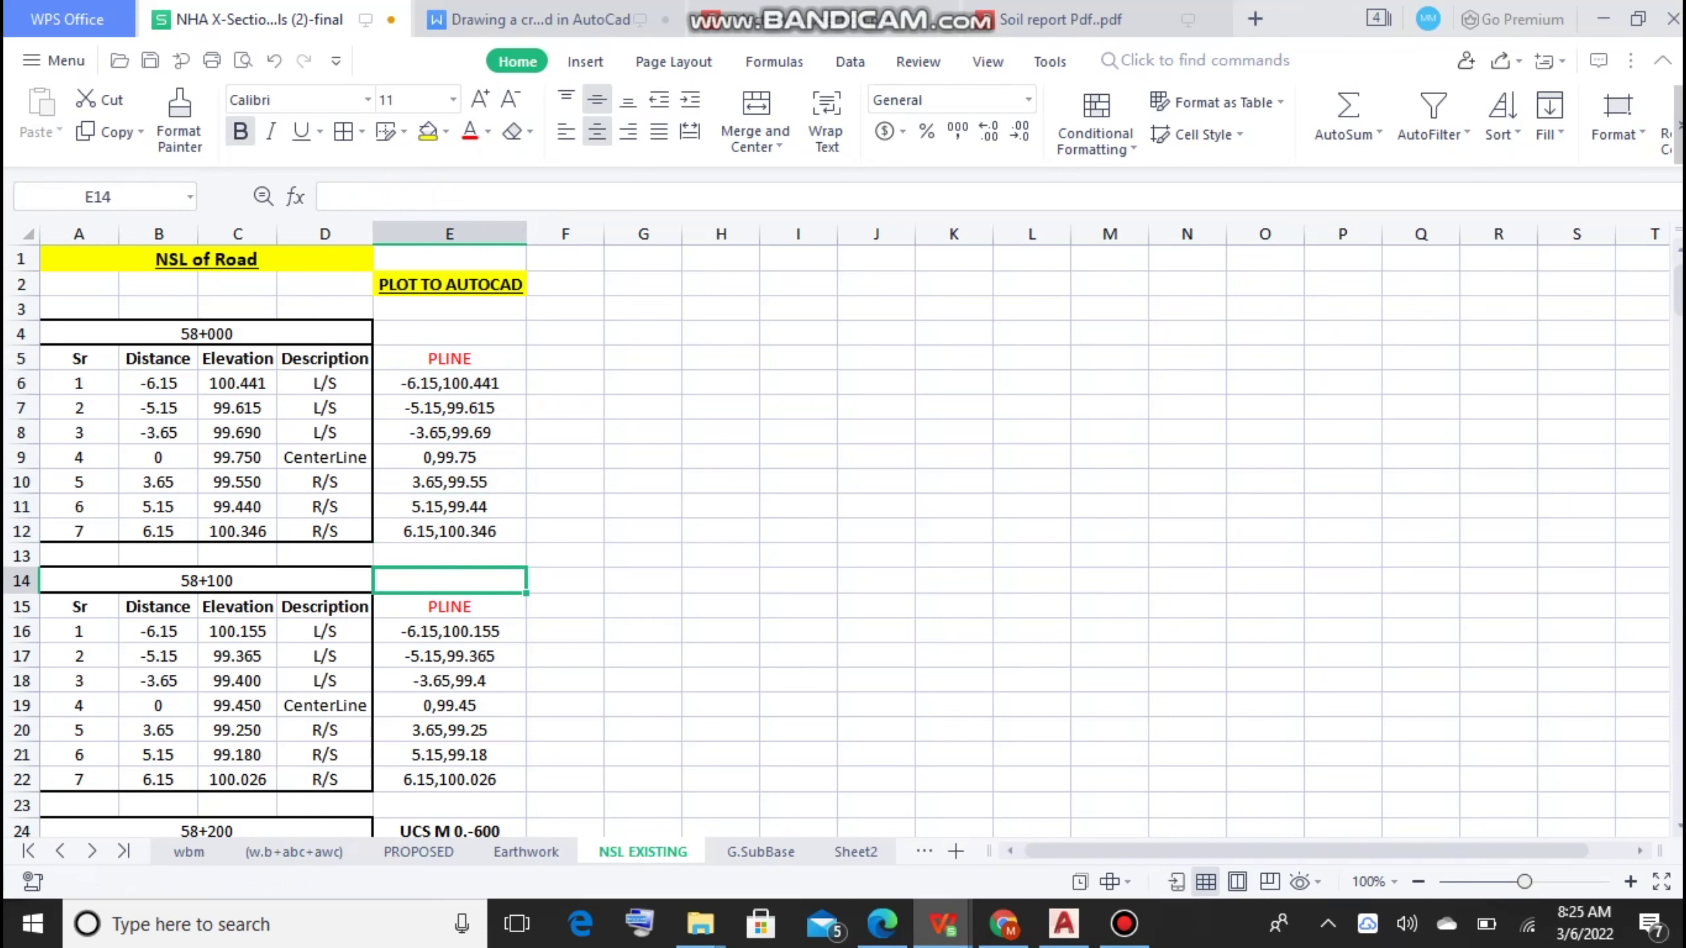
Step: Set E6 to =B6&","&C6 and fill the coordinate formula down to E12
{"action": "left_click", "coordinate": [449, 383]}
{"action": "key", "text": "F2"}
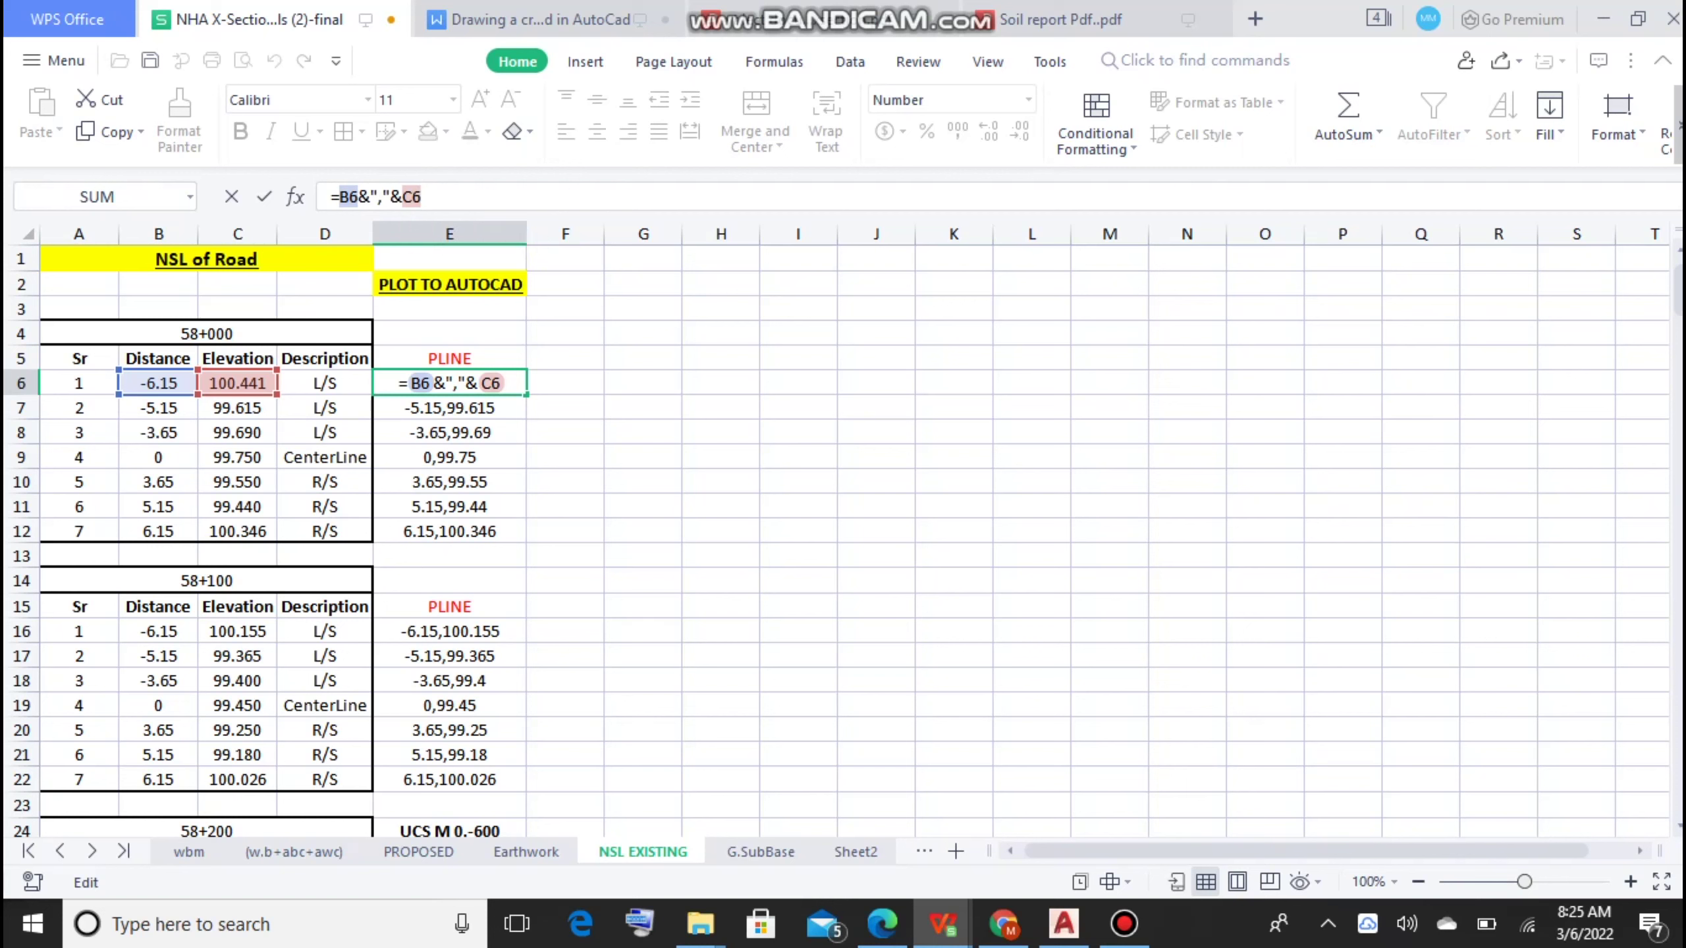
{"action": "key", "text": "Return"}
{"action": "key", "text": "Up"}
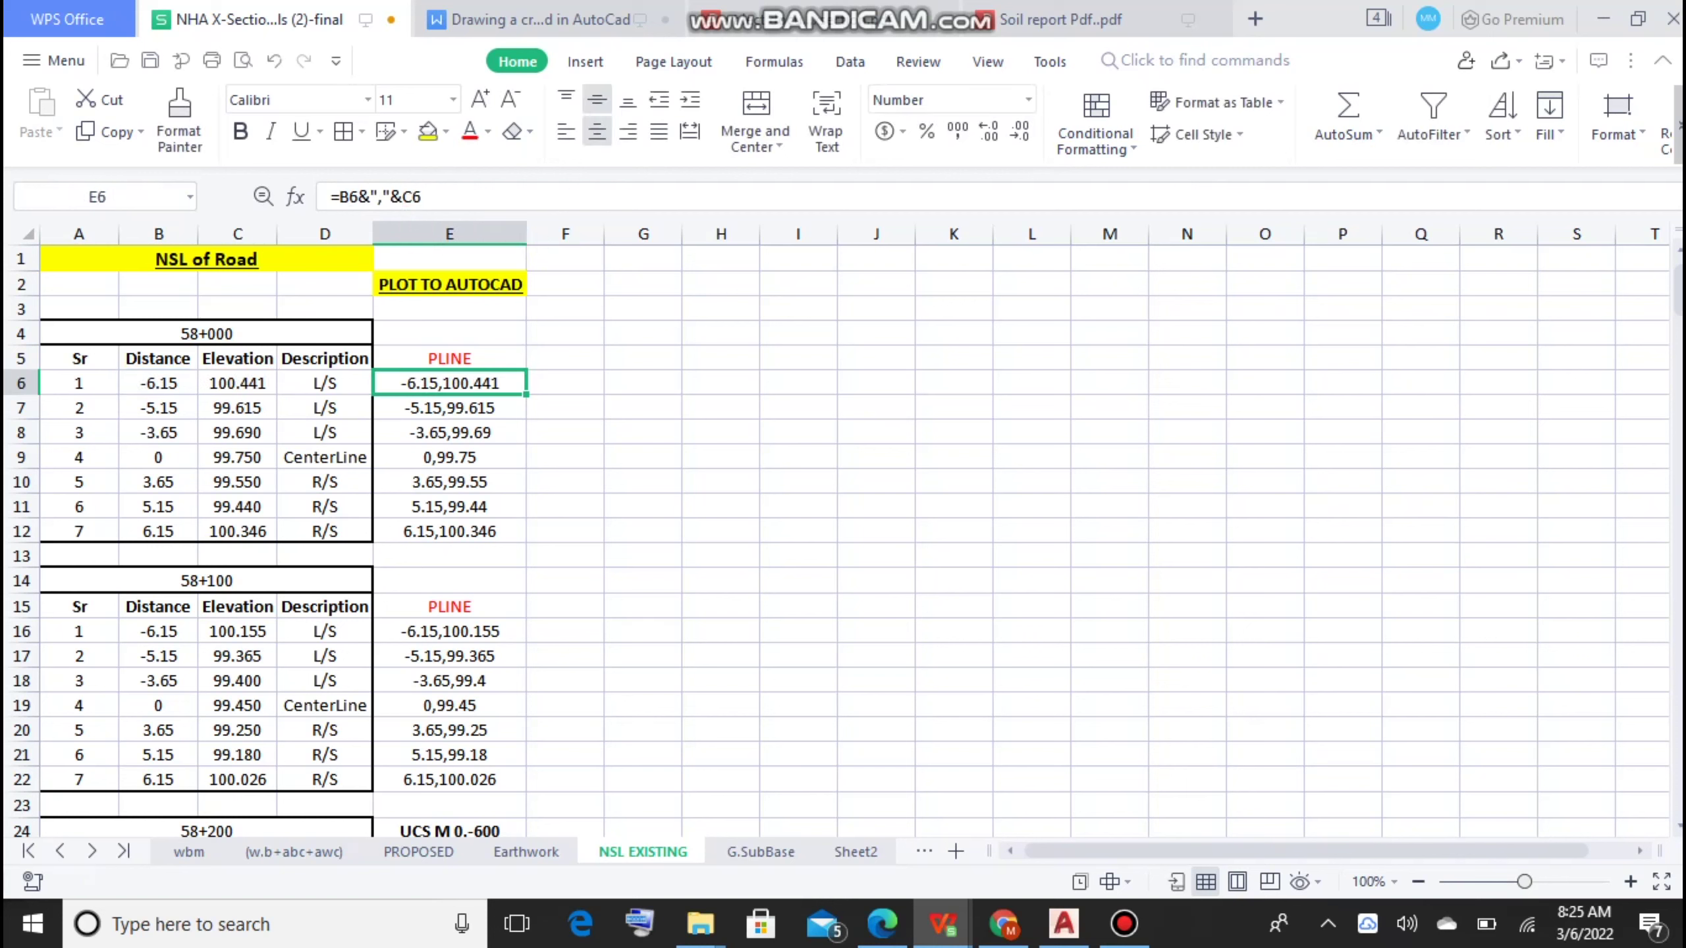
{"action": "left_click_drag", "start_coordinate": [525, 394], "coordinate": [525, 538]}
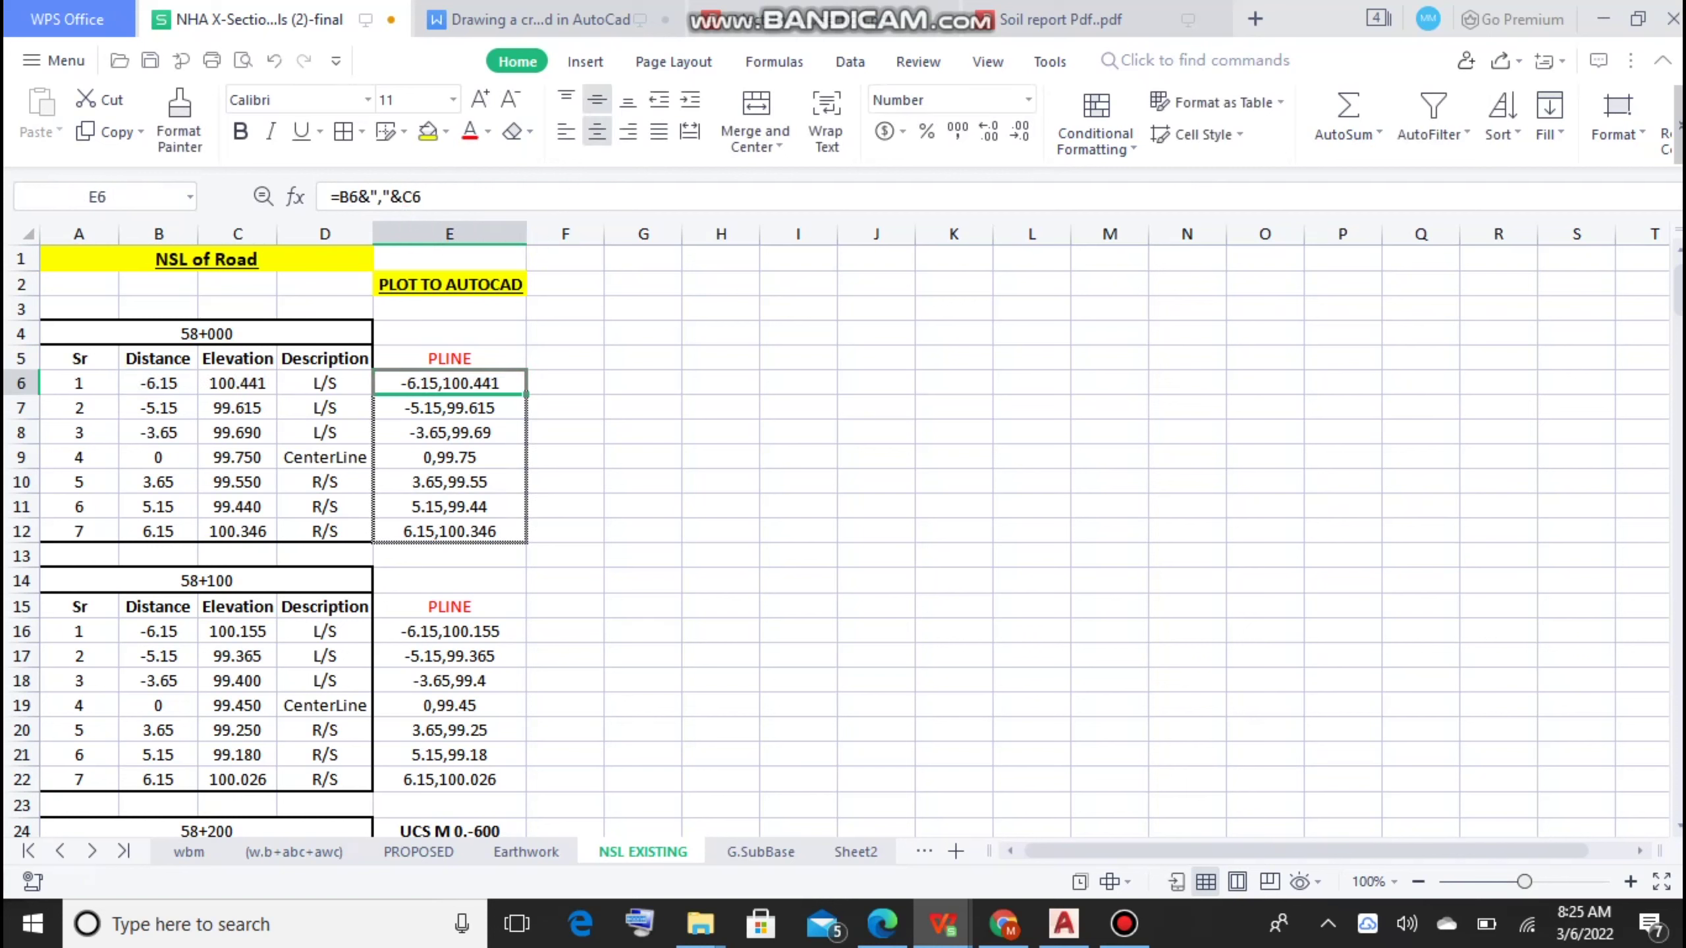
{"action": "left_click", "coordinate": [643, 457]}
Step: Copy the PLINE heading with all 58+000 coordinate pairs
{"action": "left_click_drag", "start_coordinate": [449, 358], "coordinate": [449, 532]}
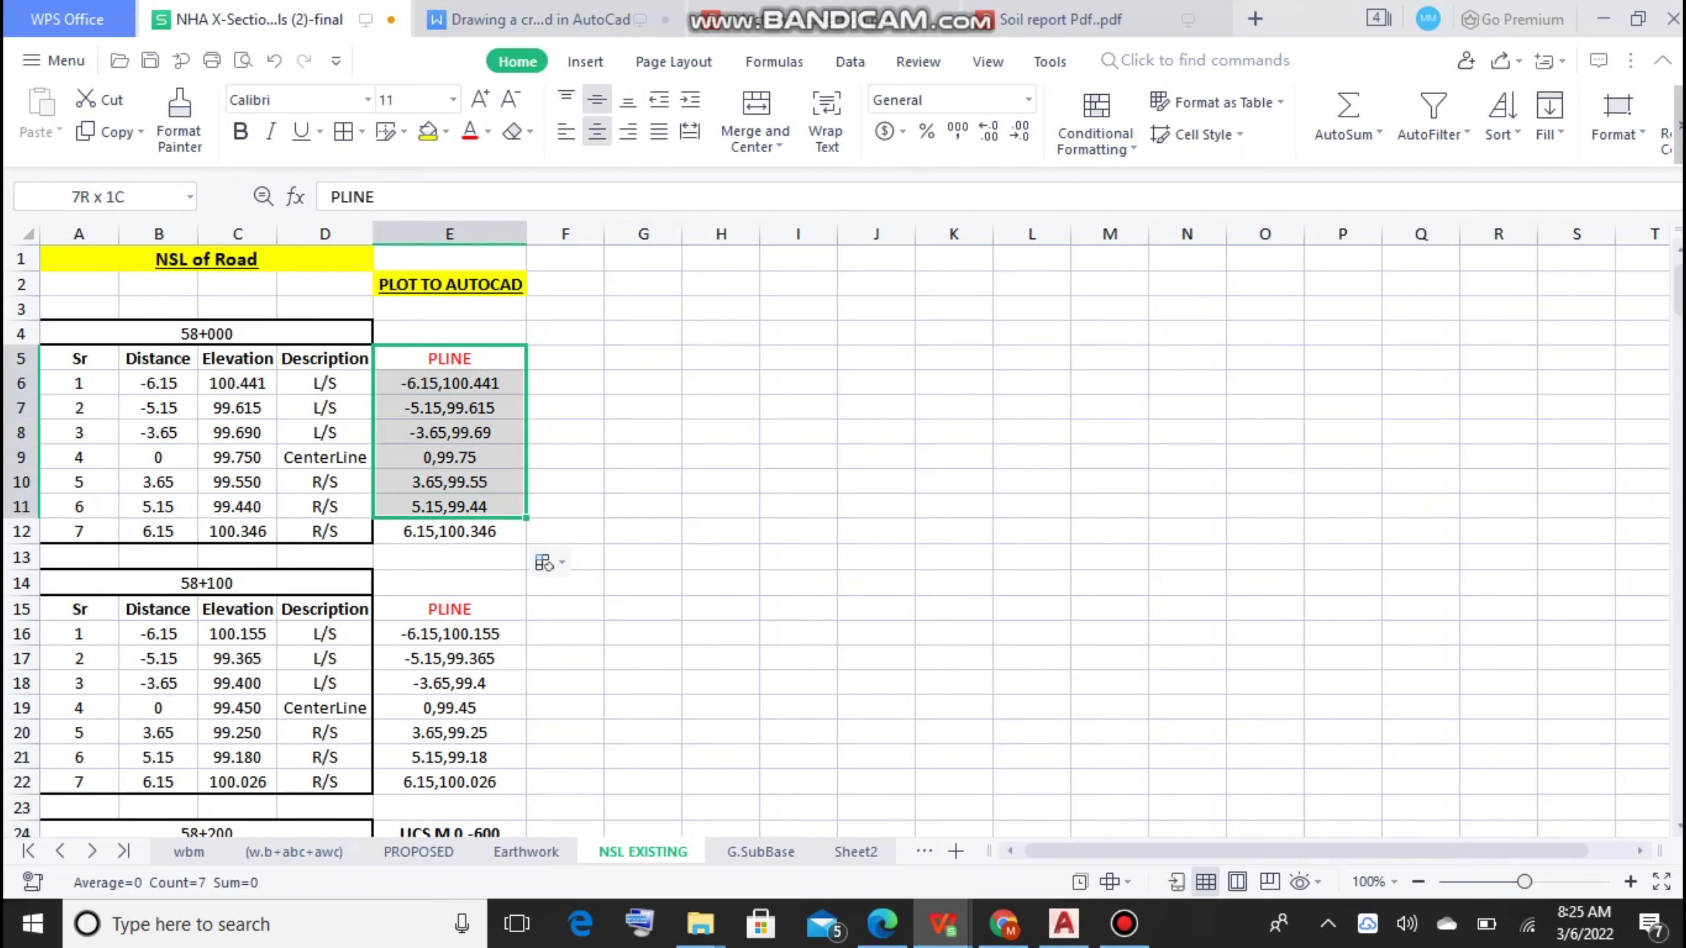
{"action": "left_click", "coordinate": [449, 532]}
{"action": "scroll", "coordinate": [843, 531], "scroll_direction": "down", "scroll_amount": 1}
{"action": "scroll", "coordinate": [843, 531], "scroll_direction": "down", "scroll_amount": 2}
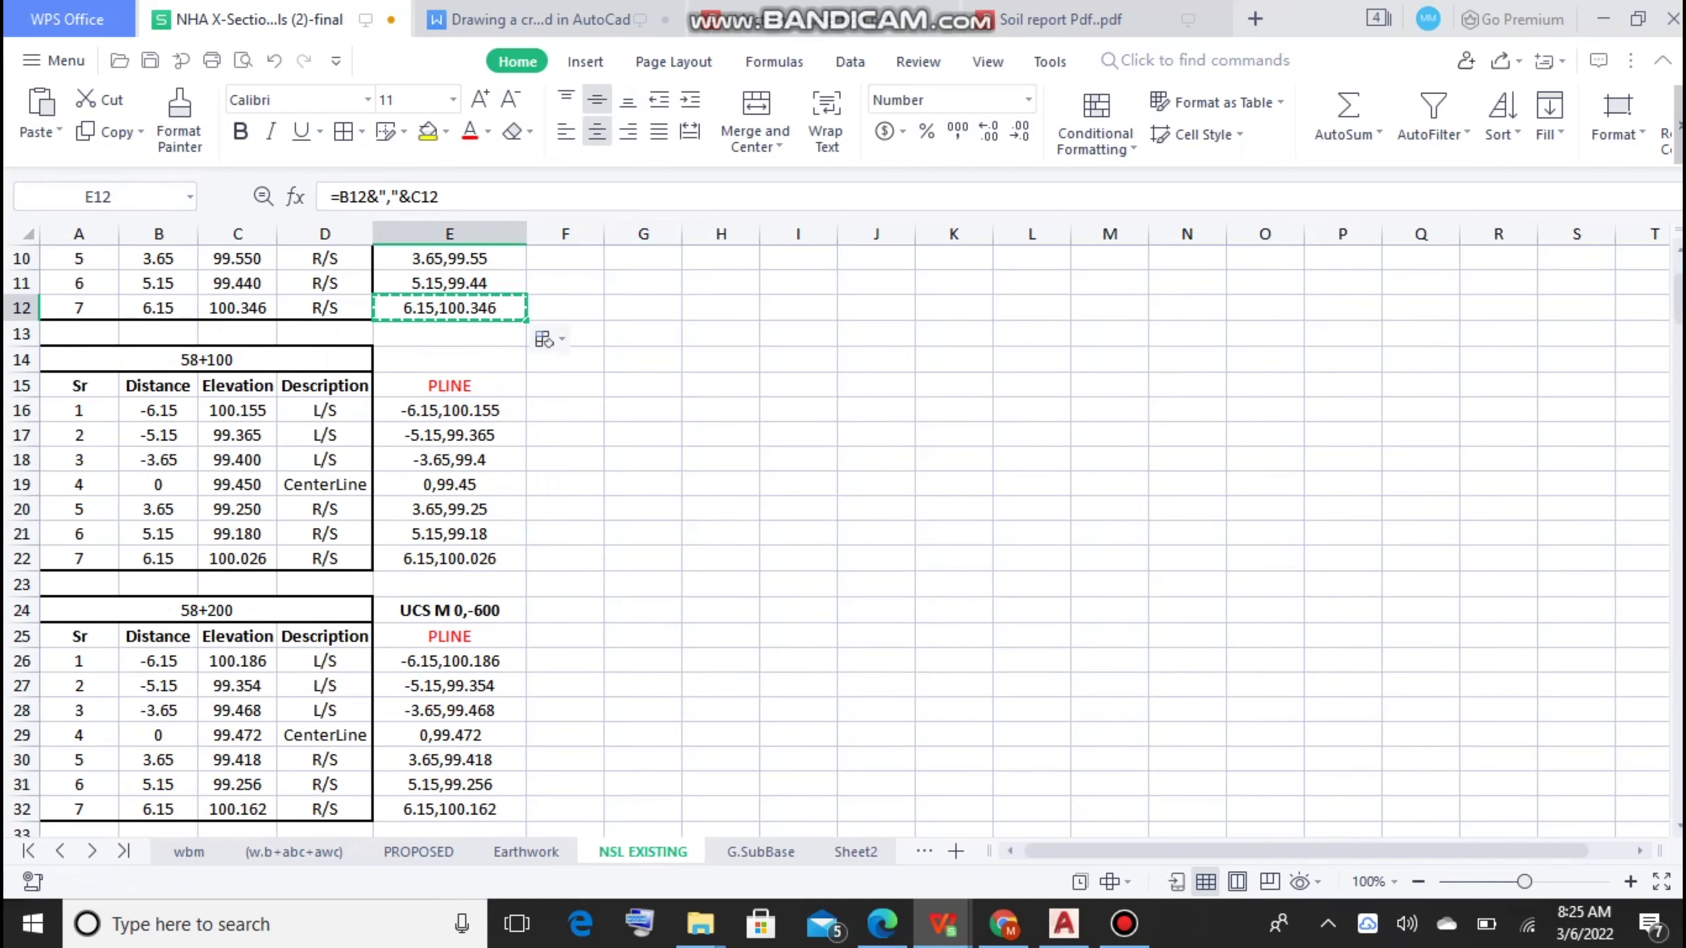
{"action": "scroll", "coordinate": [843, 531], "scroll_direction": "up", "scroll_amount": 3}
{"action": "key", "text": "ctrl+c"}
{"action": "left_click", "coordinate": [449, 358]}
{"action": "left_click_drag", "start_coordinate": [449, 358], "coordinate": [449, 531]}
Step: Check the proposed elevations on the PROPOSED sheet, then open the Soil report PDF levels table
{"action": "left_click", "coordinate": [418, 851]}
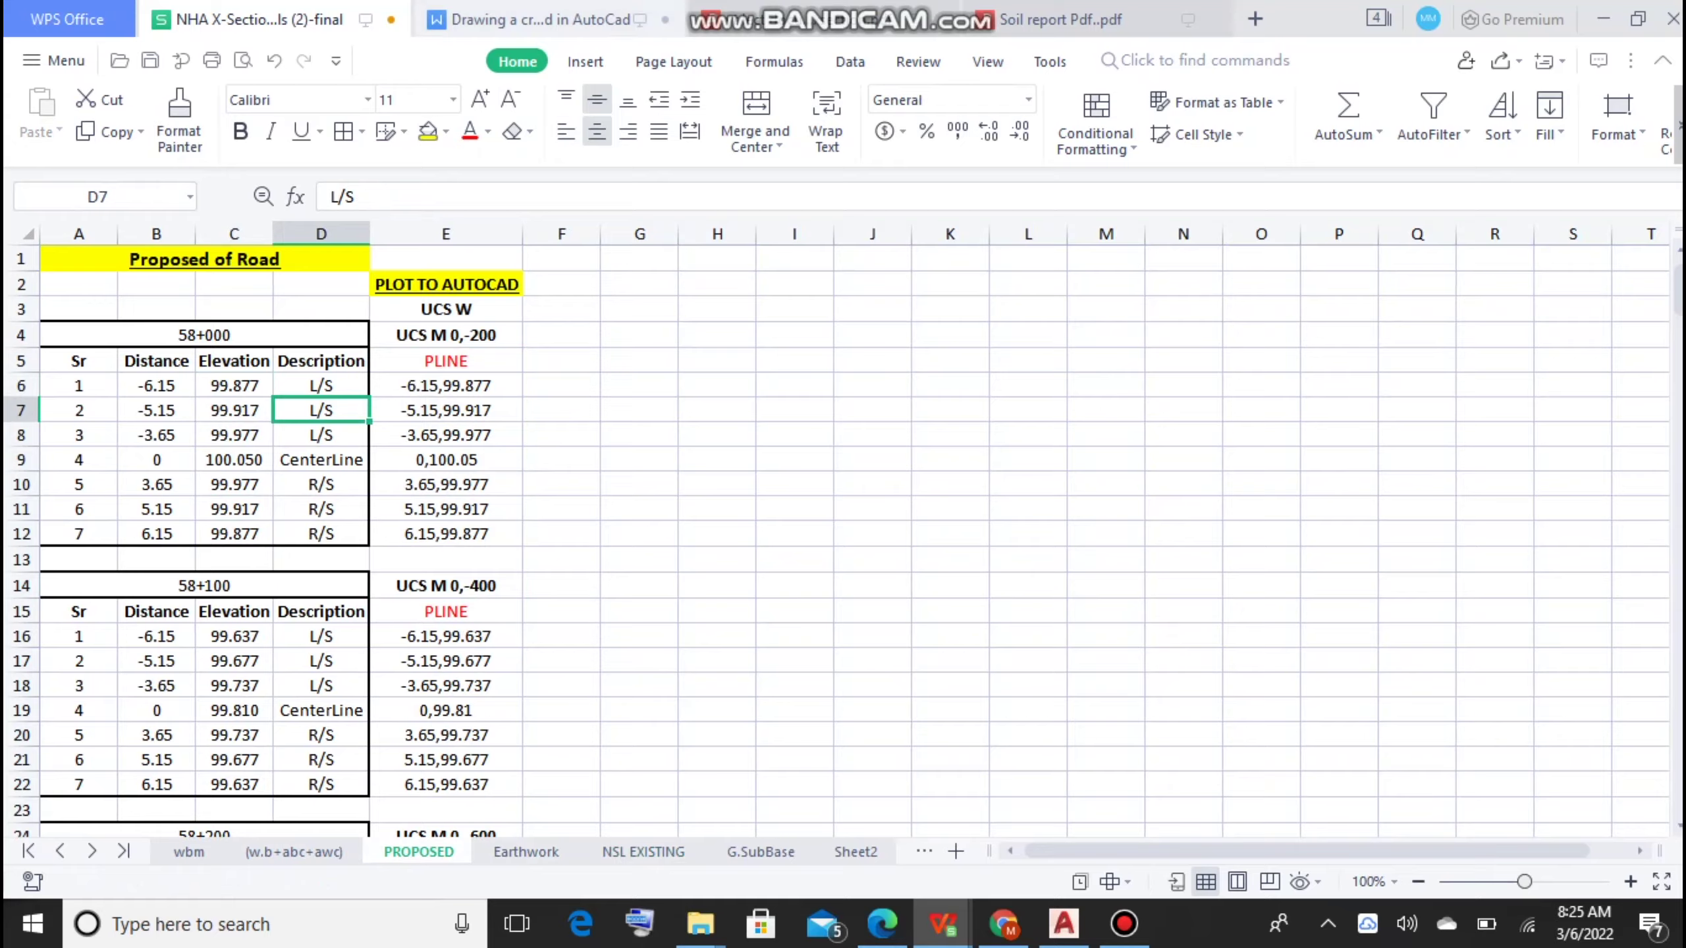
{"action": "left_click", "coordinate": [1060, 18]}
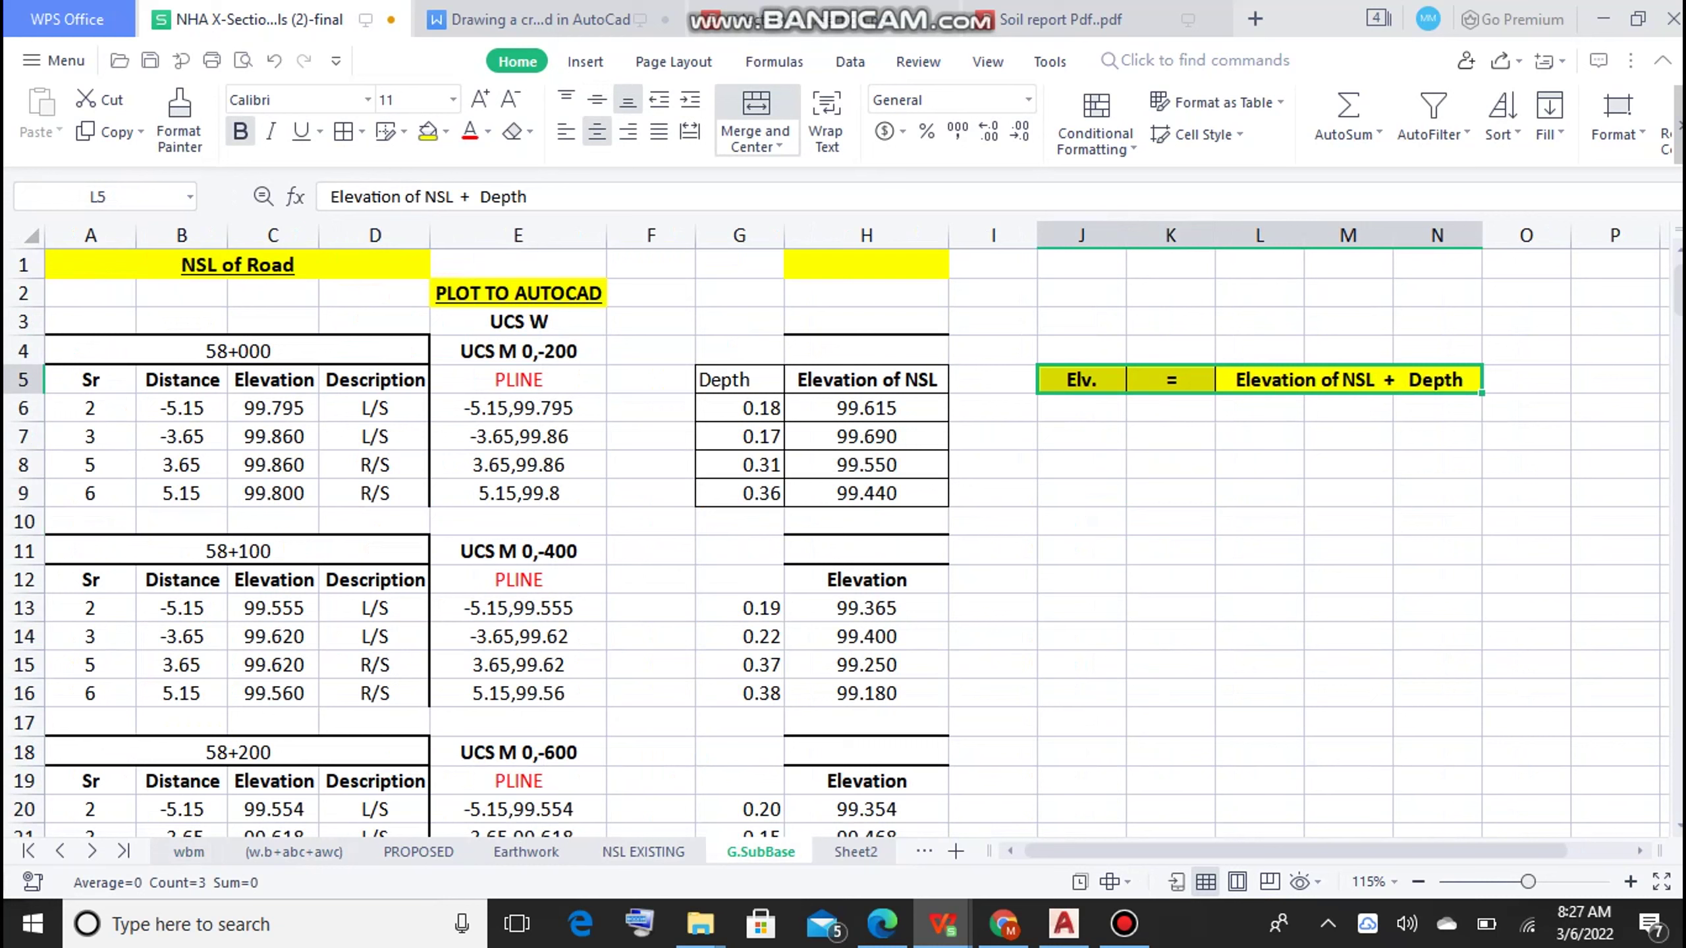
Step: Bring up the Typical X-Section of Raised Portion drawing in the Soil report PDF
{"action": "left_click", "coordinate": [823, 18]}
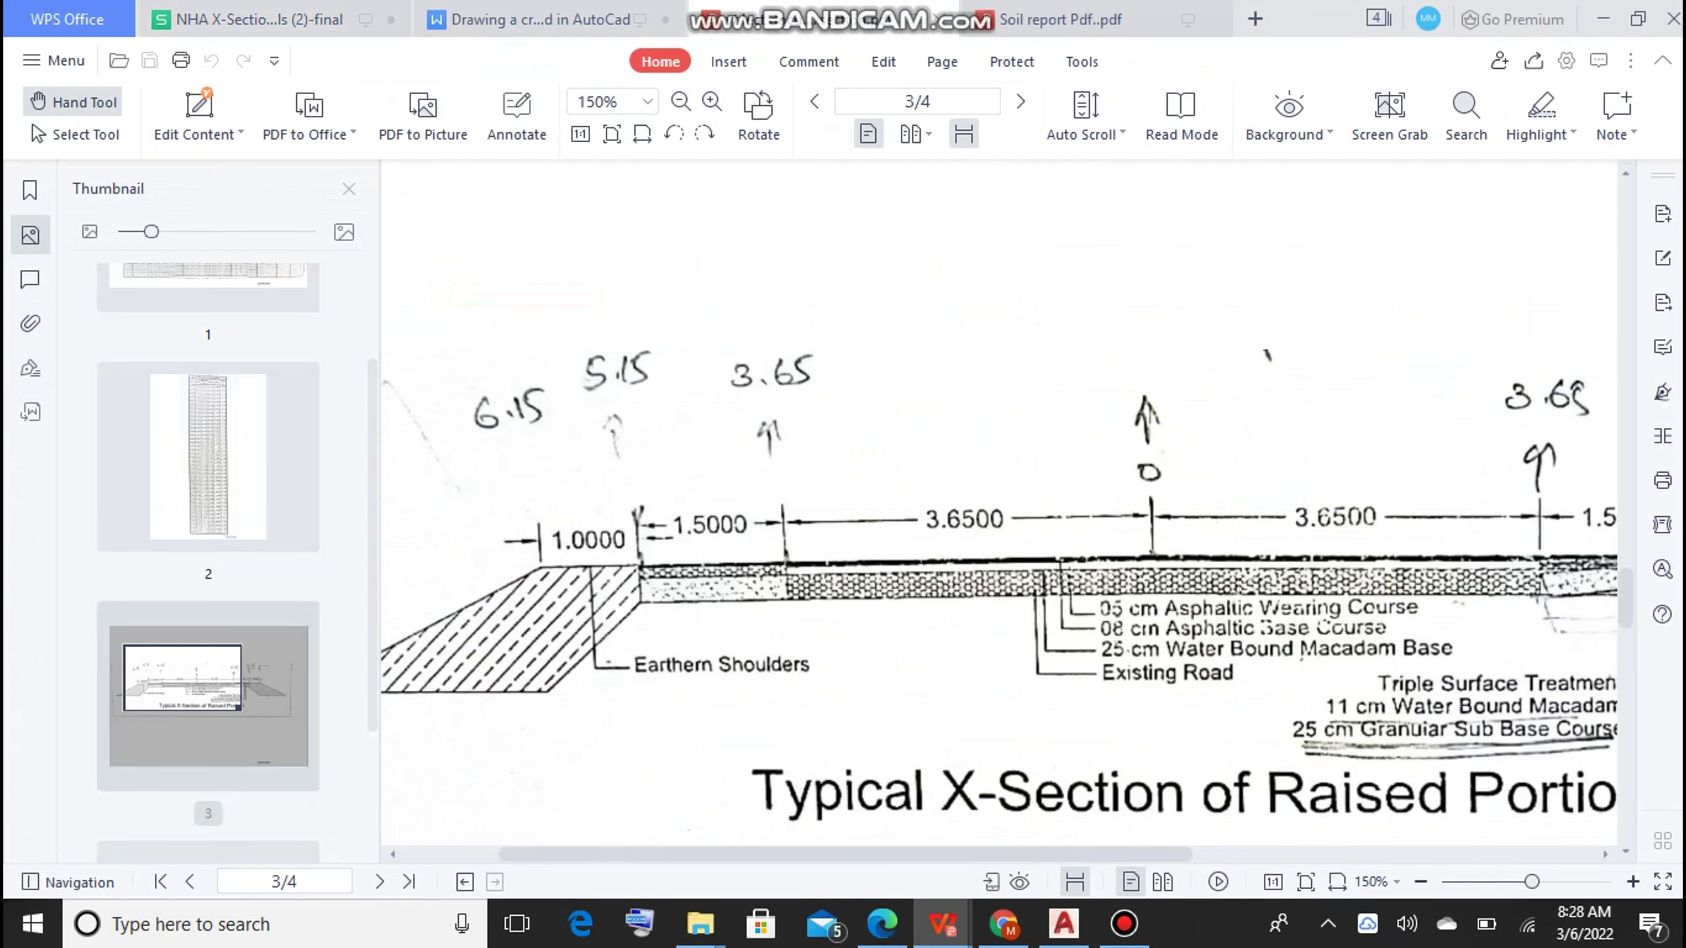
Step: Switch to the cross-section notes showing the 2nd case, where layer elevations equal NSL plus thickness
{"action": "left_click", "coordinate": [531, 18]}
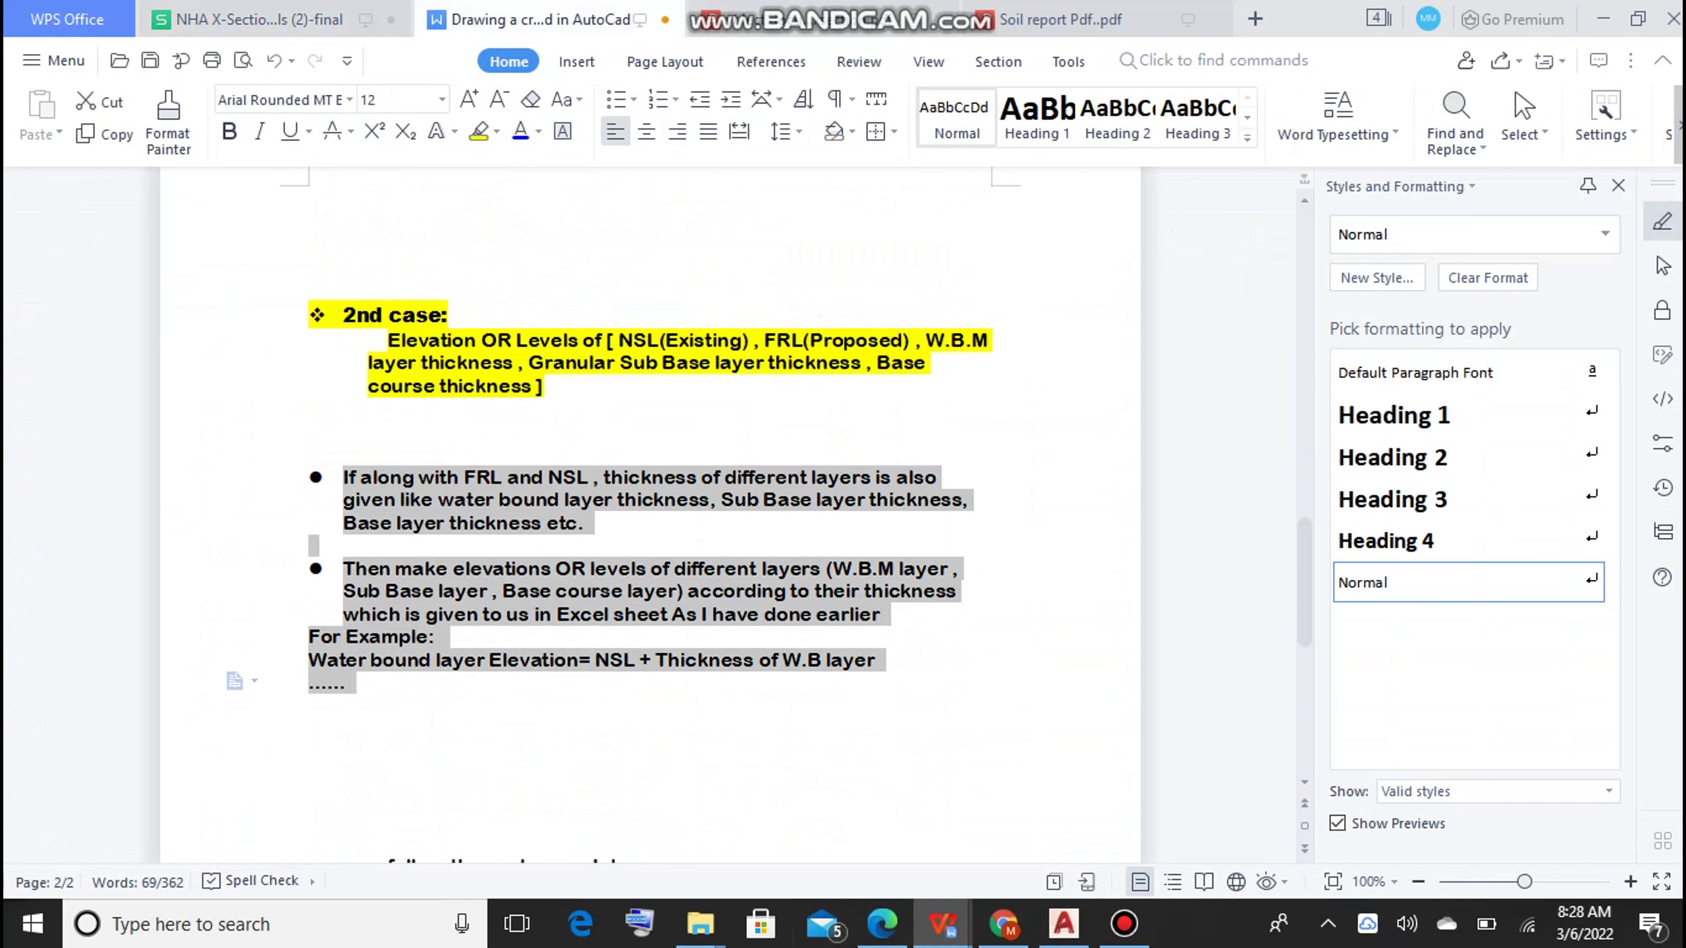
Step: Select the procedure step on importing elevations into AutoCAD, then switch to the RD = 58+100 drawing
{"action": "left_click", "coordinate": [310, 704]}
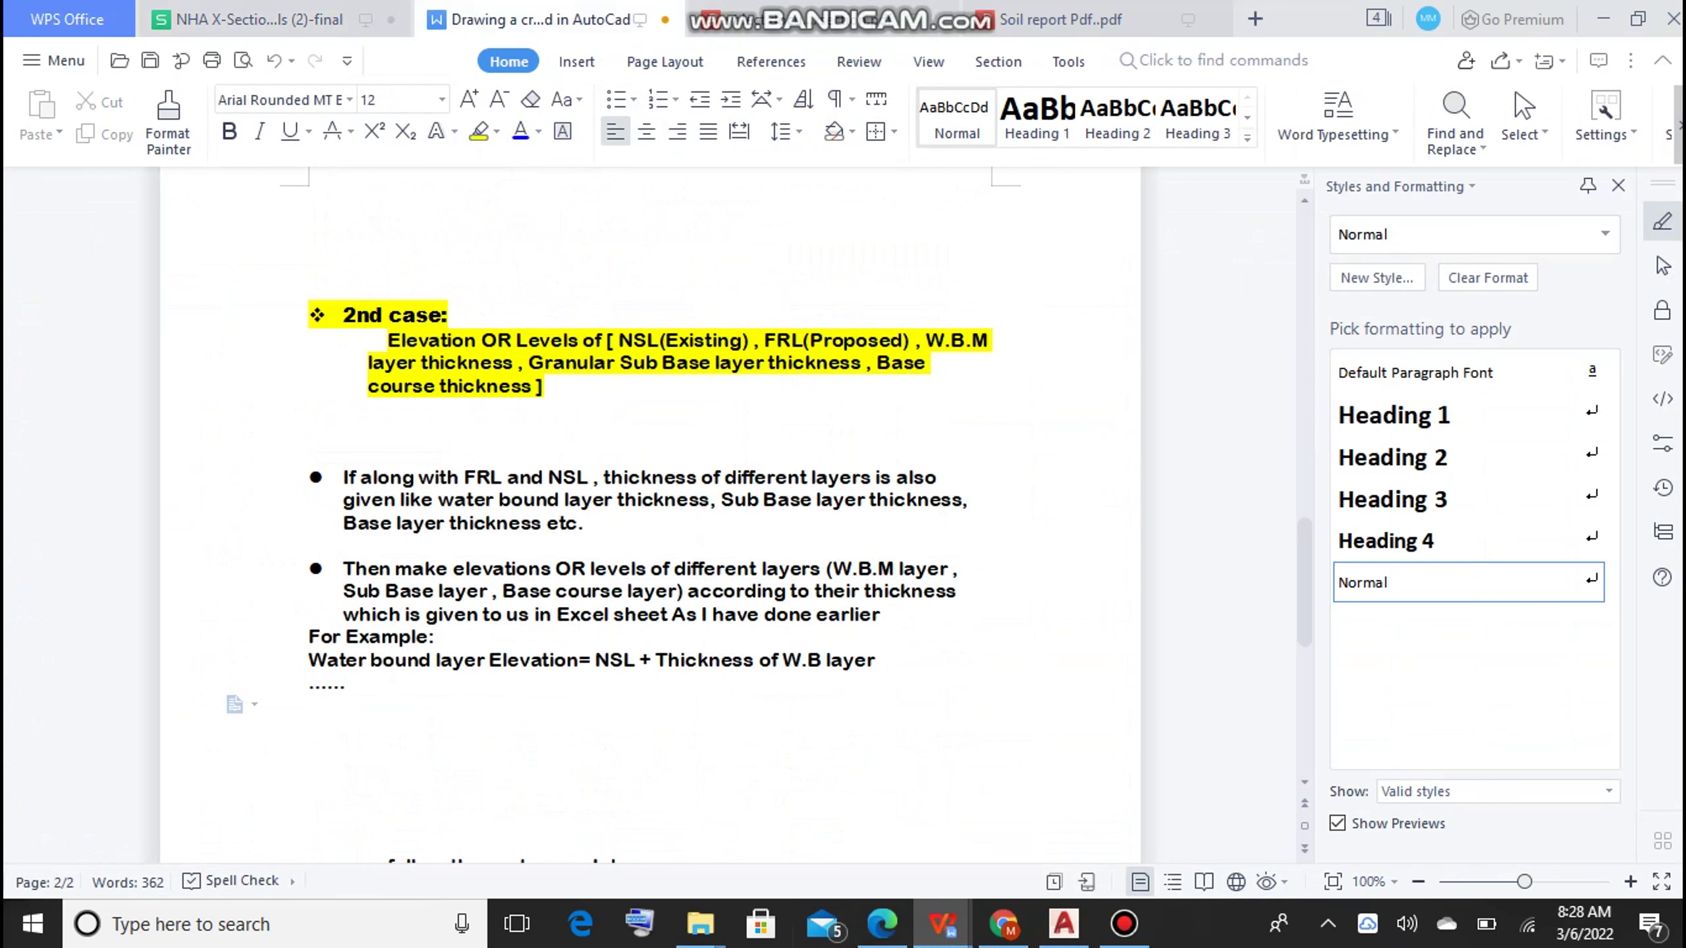
{"action": "key", "text": "ctrl+shift+Up"}
{"action": "key", "text": "ctrl+shift+Up"}
{"action": "key", "text": "ctrl+shift+Up"}
{"action": "key", "text": "ctrl+shift+Up"}
{"action": "key", "text": "ctrl+shift+Up"}
{"action": "key", "text": "ctrl+shift+Up"}
{"action": "key", "text": "ctrl+shift+Up"}
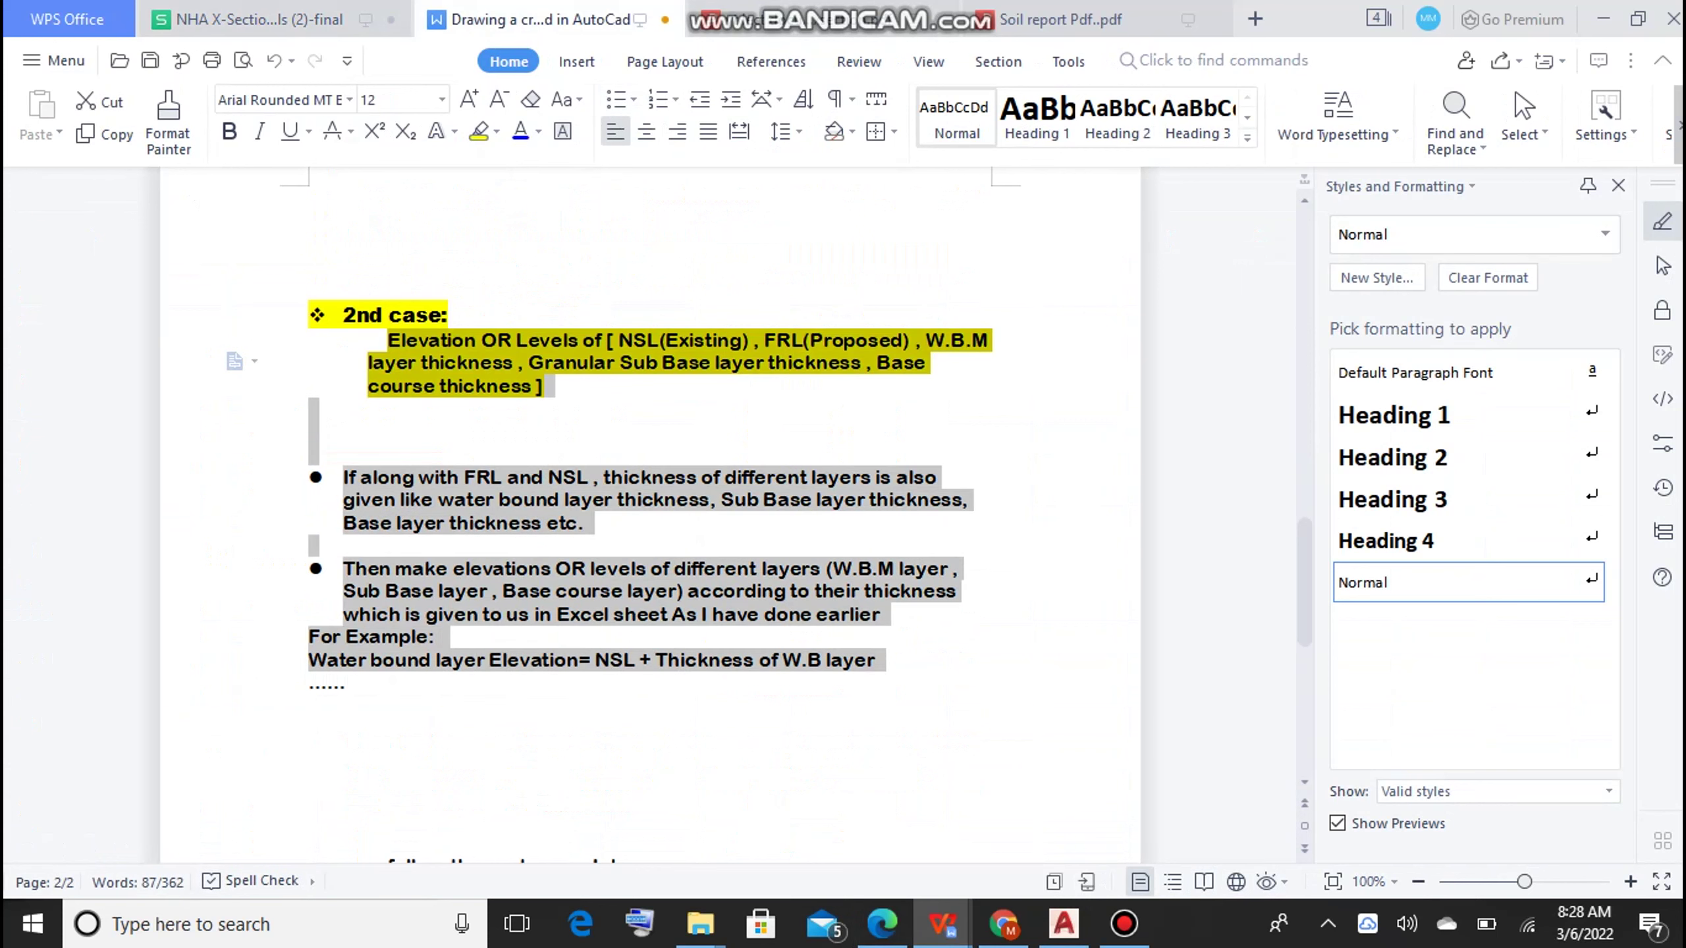
{"action": "key", "text": "ctrl+shift+Up"}
{"action": "key", "text": "ctrl+shift+Up"}
{"action": "key", "text": "ctrl+shift+Up"}
{"action": "scroll", "coordinate": [658, 518], "scroll_direction": "up", "scroll_amount": 3}
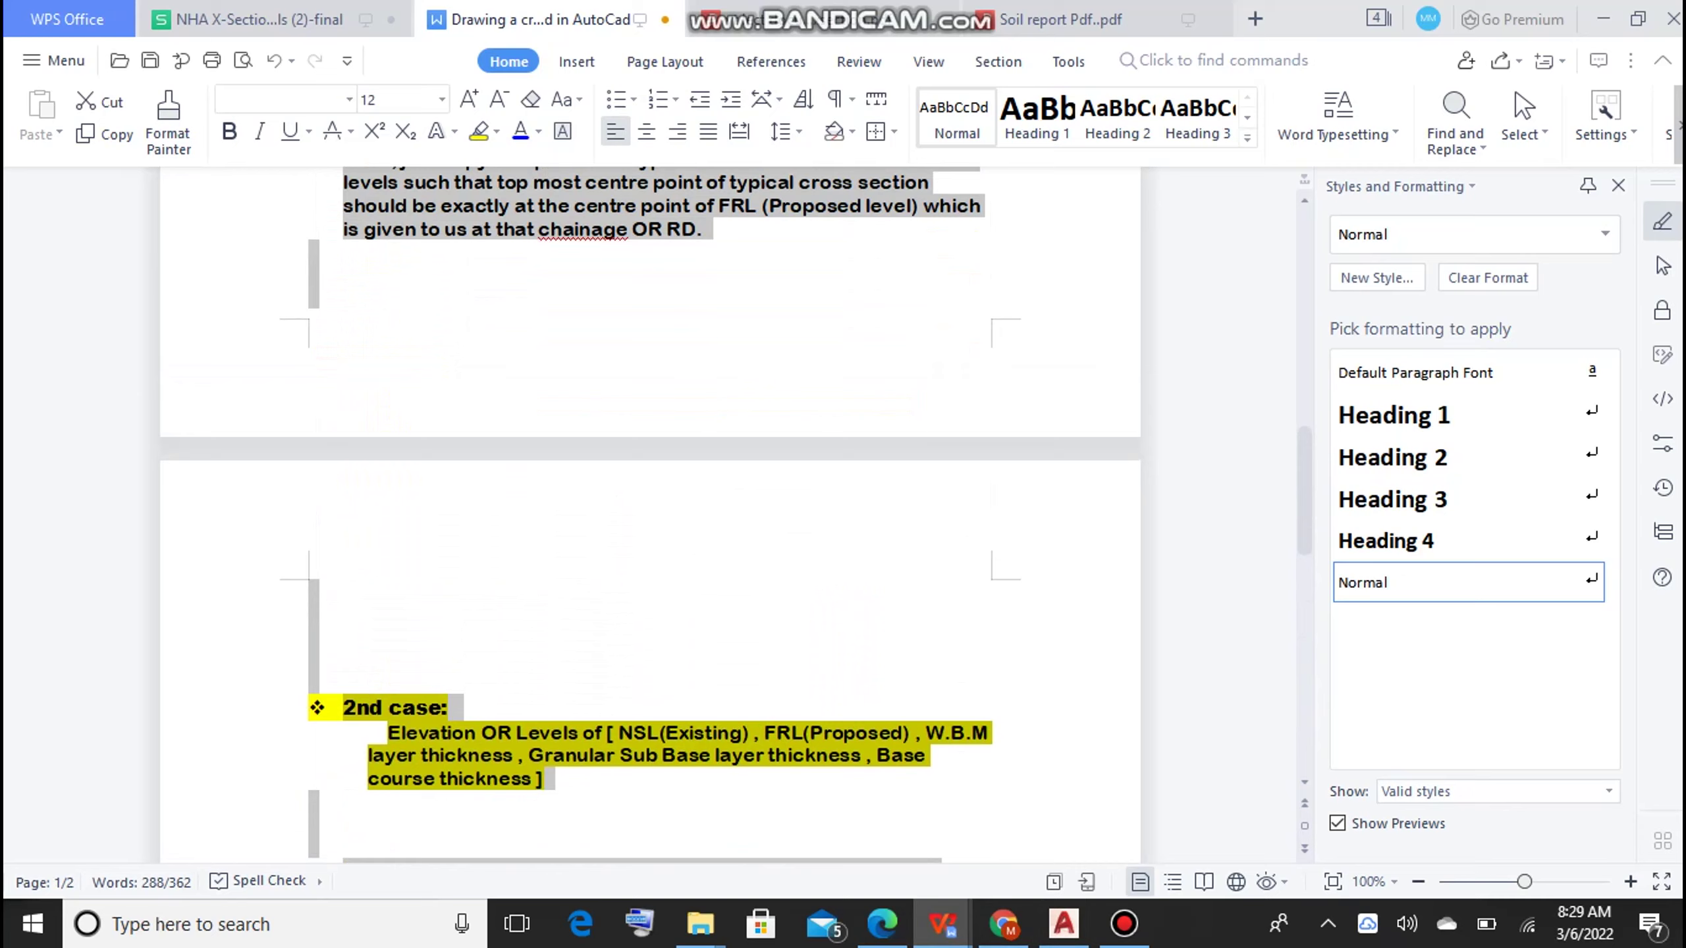
{"action": "key", "text": "shift+Down"}
{"action": "key", "text": "shift+Down"}
{"action": "key", "text": "shift+Down"}
{"action": "left_click_drag", "start_coordinate": [396, 442], "coordinate": [739, 441]}
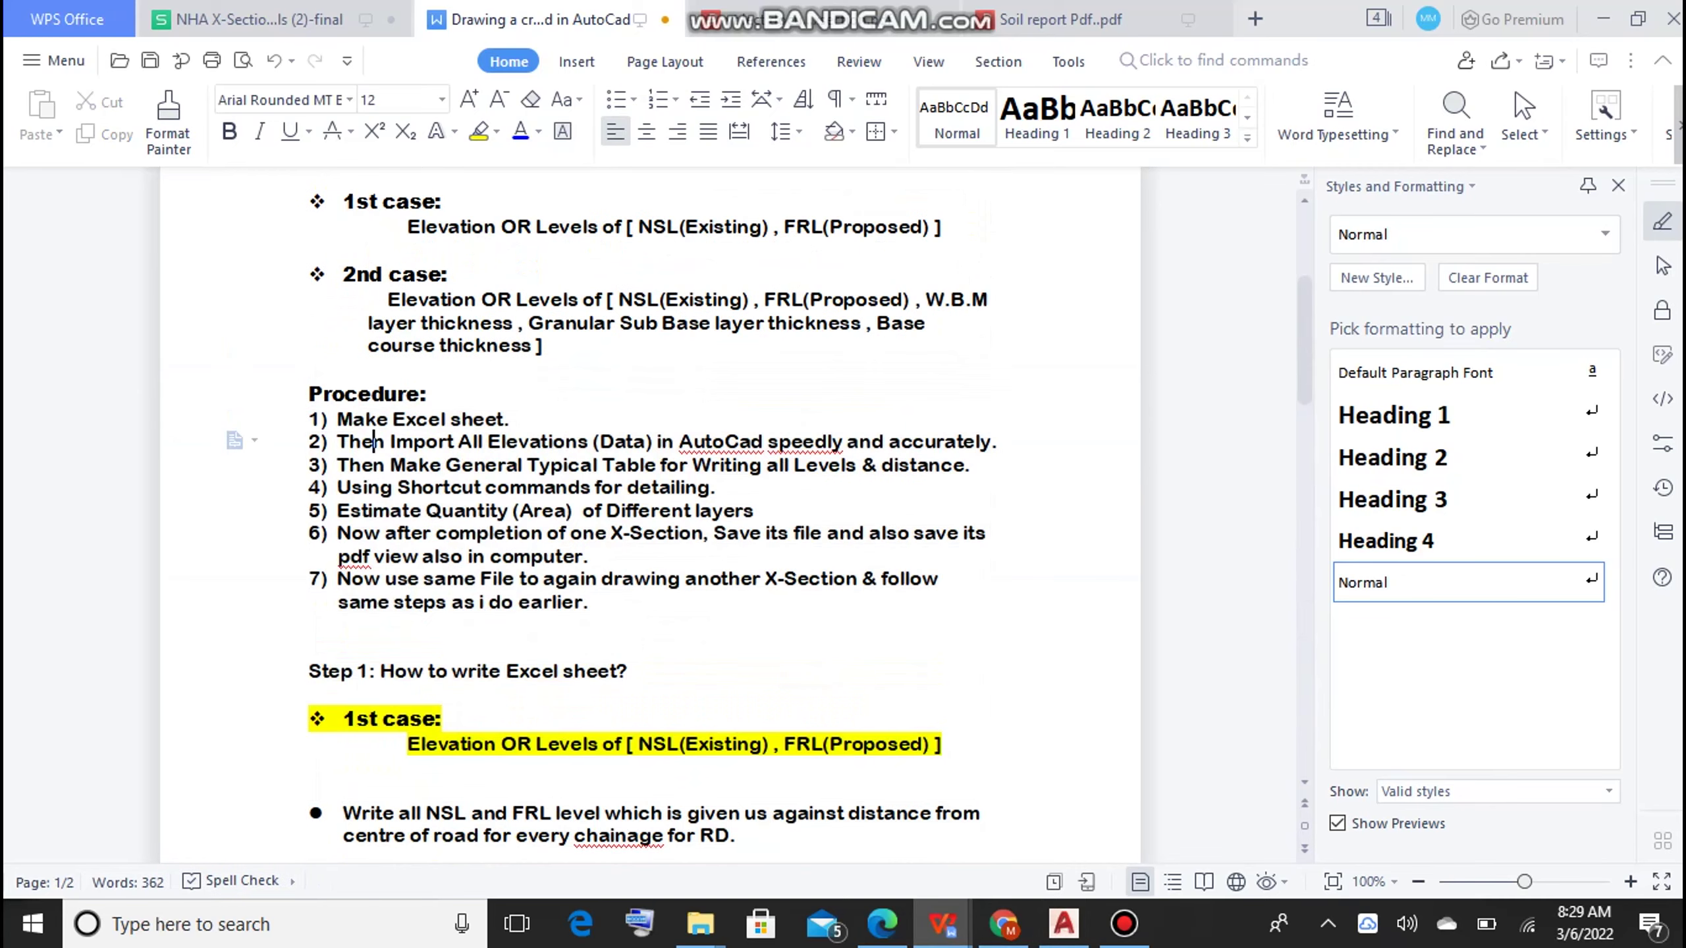
{"action": "key", "text": "alt+Tab"}
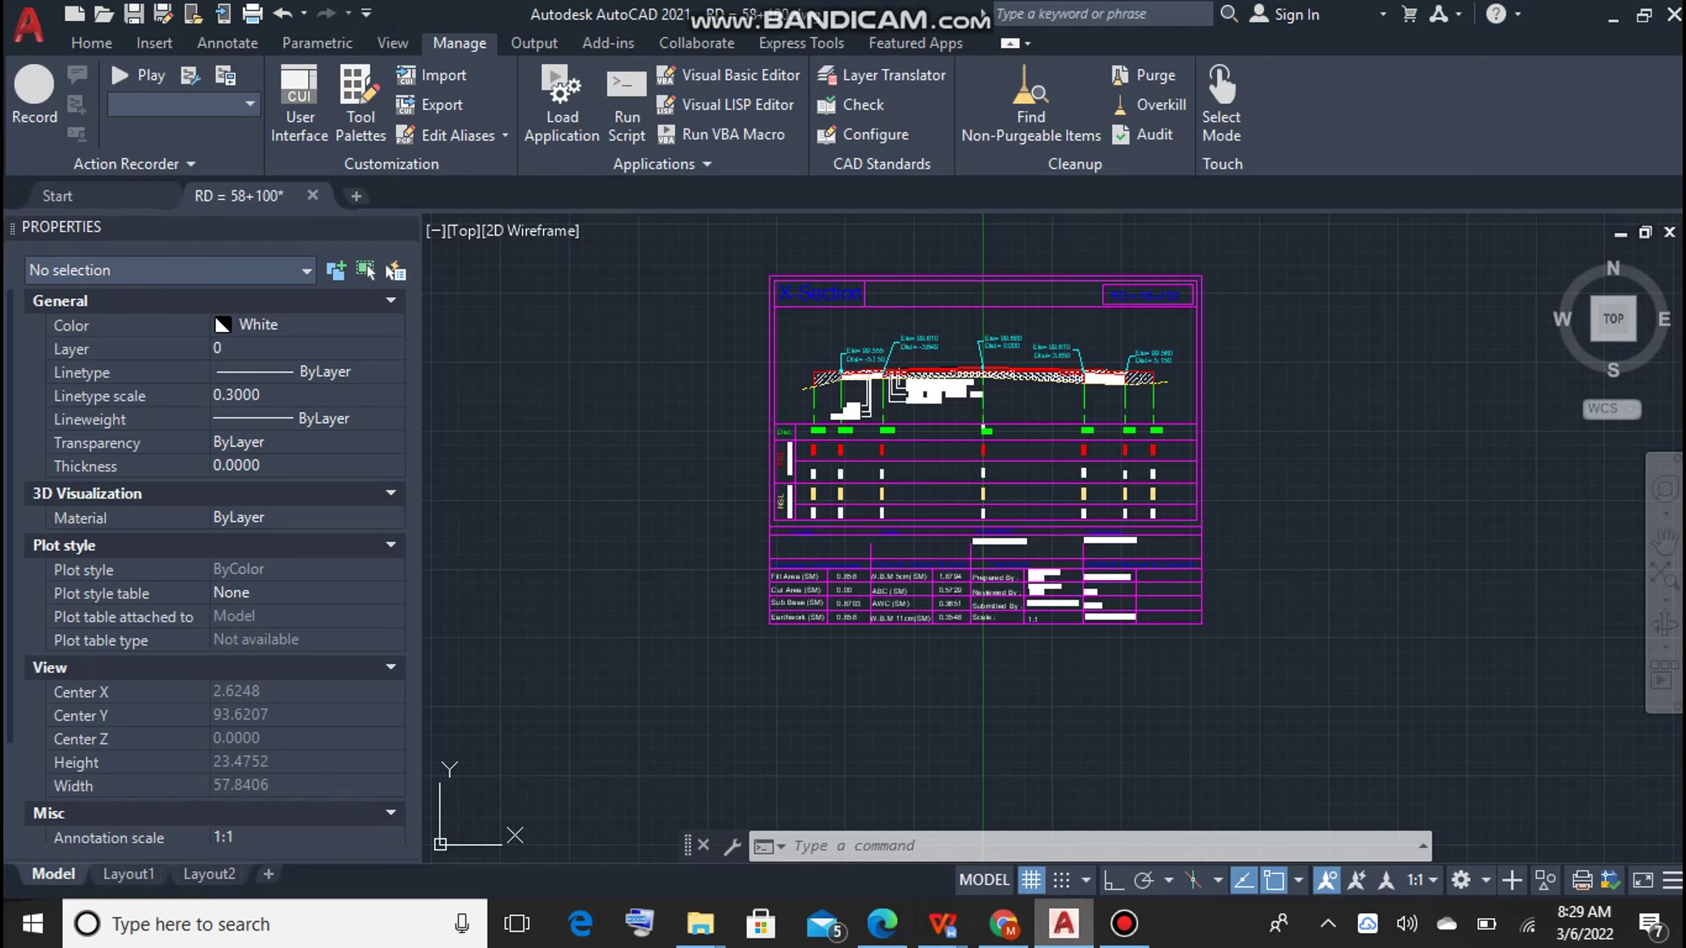
Step: Zoom in on the finished 58+100 cross-section sheet to look it over
{"action": "scroll", "coordinate": [982, 437], "scroll_direction": "up", "scroll_amount": 5}
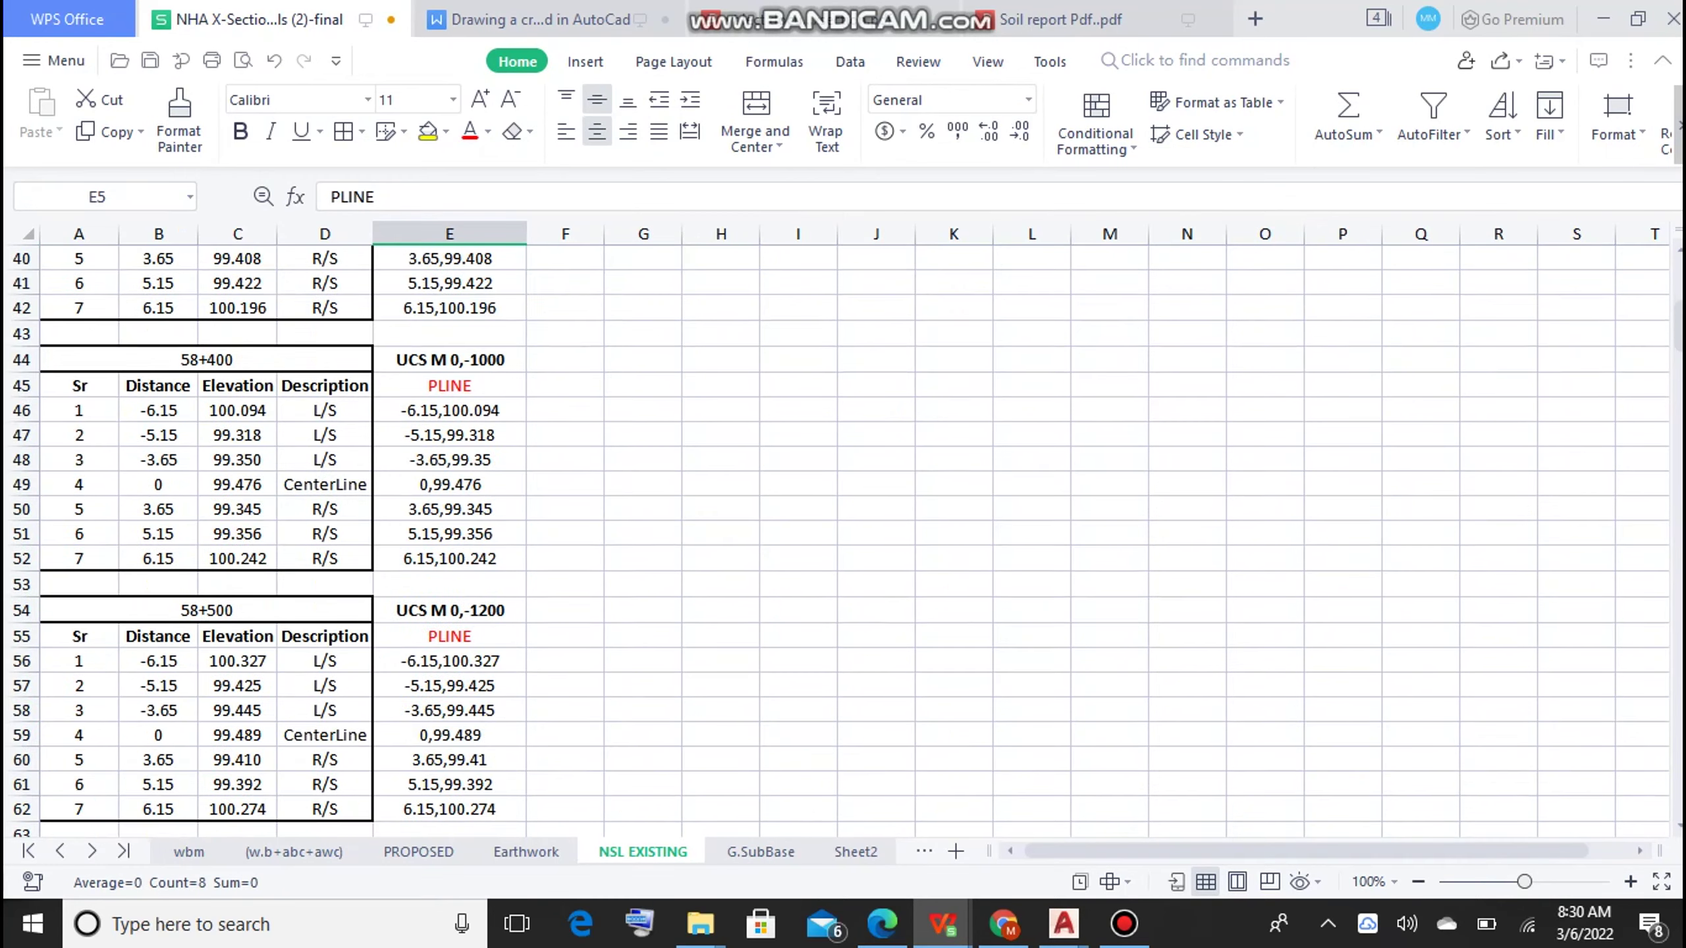
Step: Scroll down through the NSL EXISTING level rows and back up slightly
{"action": "scroll", "coordinate": [266, 531], "scroll_direction": "down", "scroll_amount": 7}
{"action": "scroll", "coordinate": [265, 531], "scroll_direction": "down", "scroll_amount": 4}
{"action": "scroll", "coordinate": [843, 531], "scroll_direction": "down", "scroll_amount": 3}
{"action": "scroll", "coordinate": [842, 532], "scroll_direction": "up", "scroll_amount": 1}
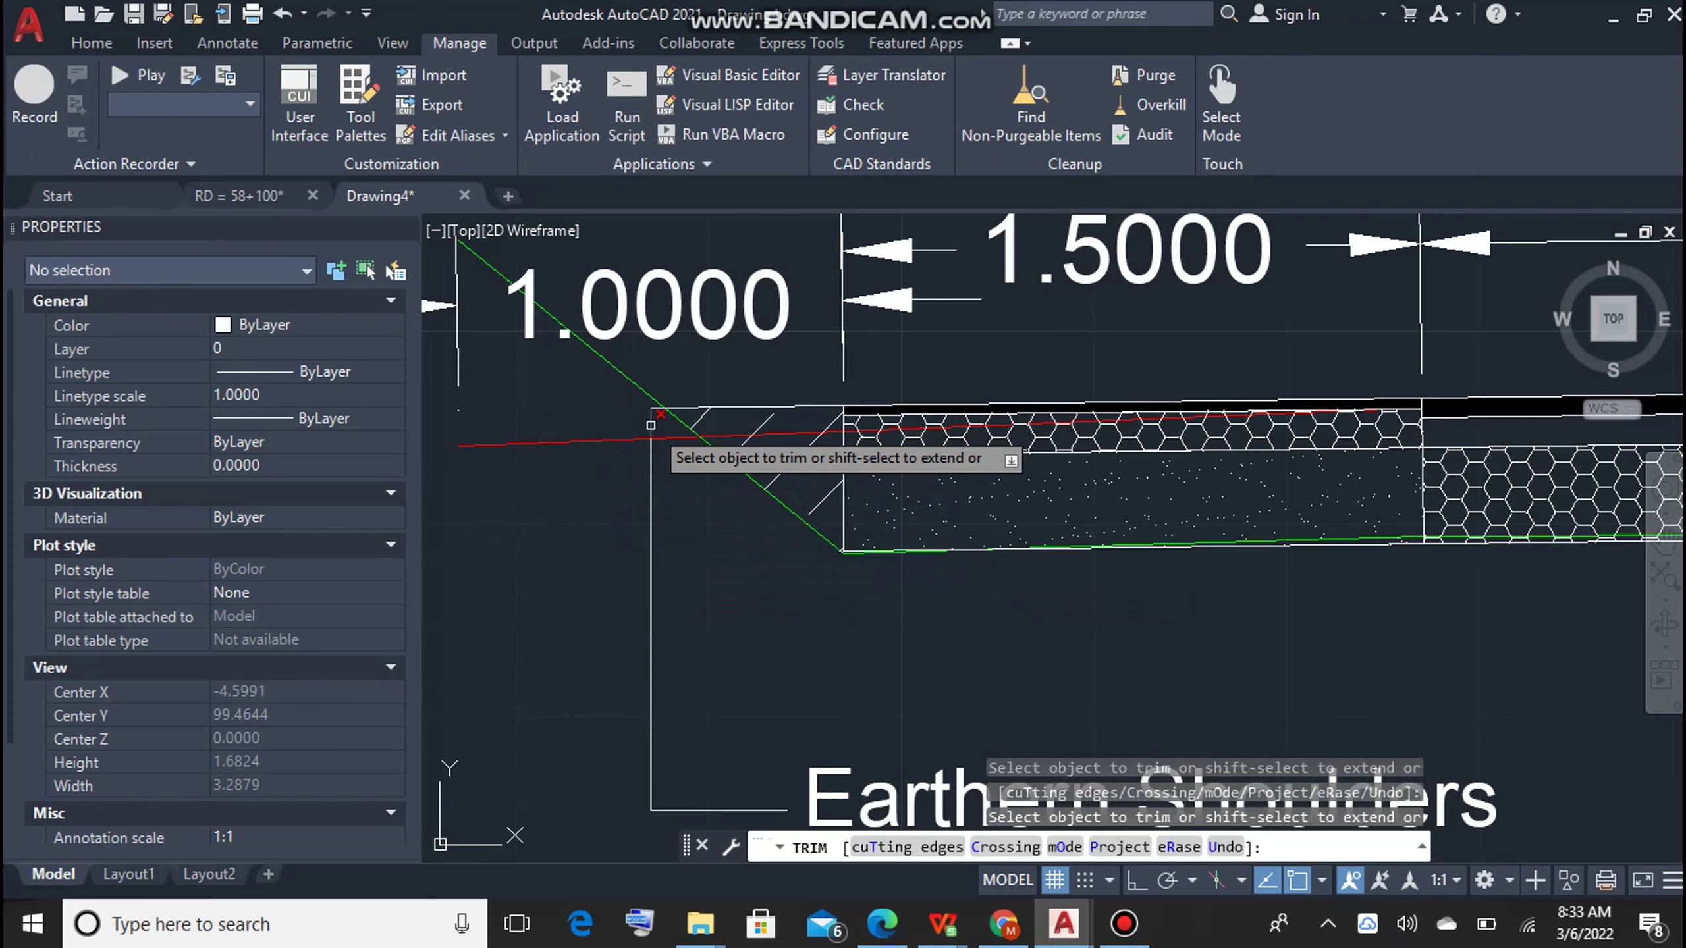
Step: Zoom around the typical road section and cancel the pending TRIM
{"action": "scroll", "coordinate": [657, 422], "scroll_direction": "up", "scroll_amount": 5}
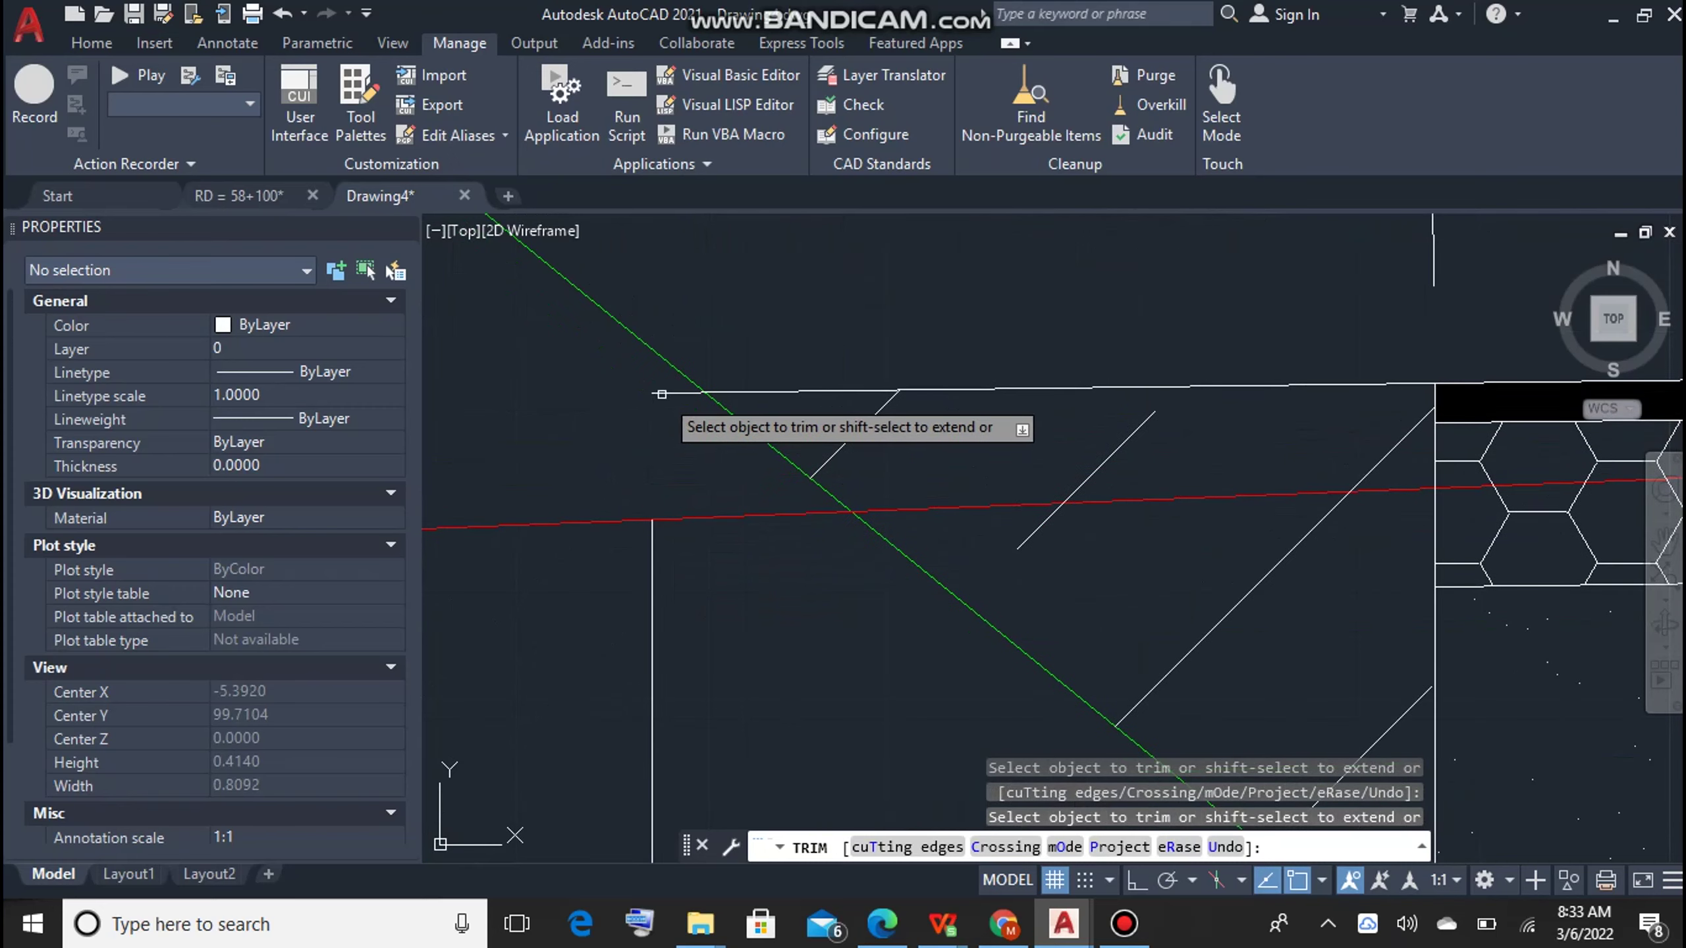
{"action": "scroll", "coordinate": [680, 551], "scroll_direction": "down", "scroll_amount": 4}
{"action": "scroll", "coordinate": [1185, 565], "scroll_direction": "down", "scroll_amount": 2}
{"action": "scroll", "coordinate": [1095, 571], "scroll_direction": "up", "scroll_amount": 4}
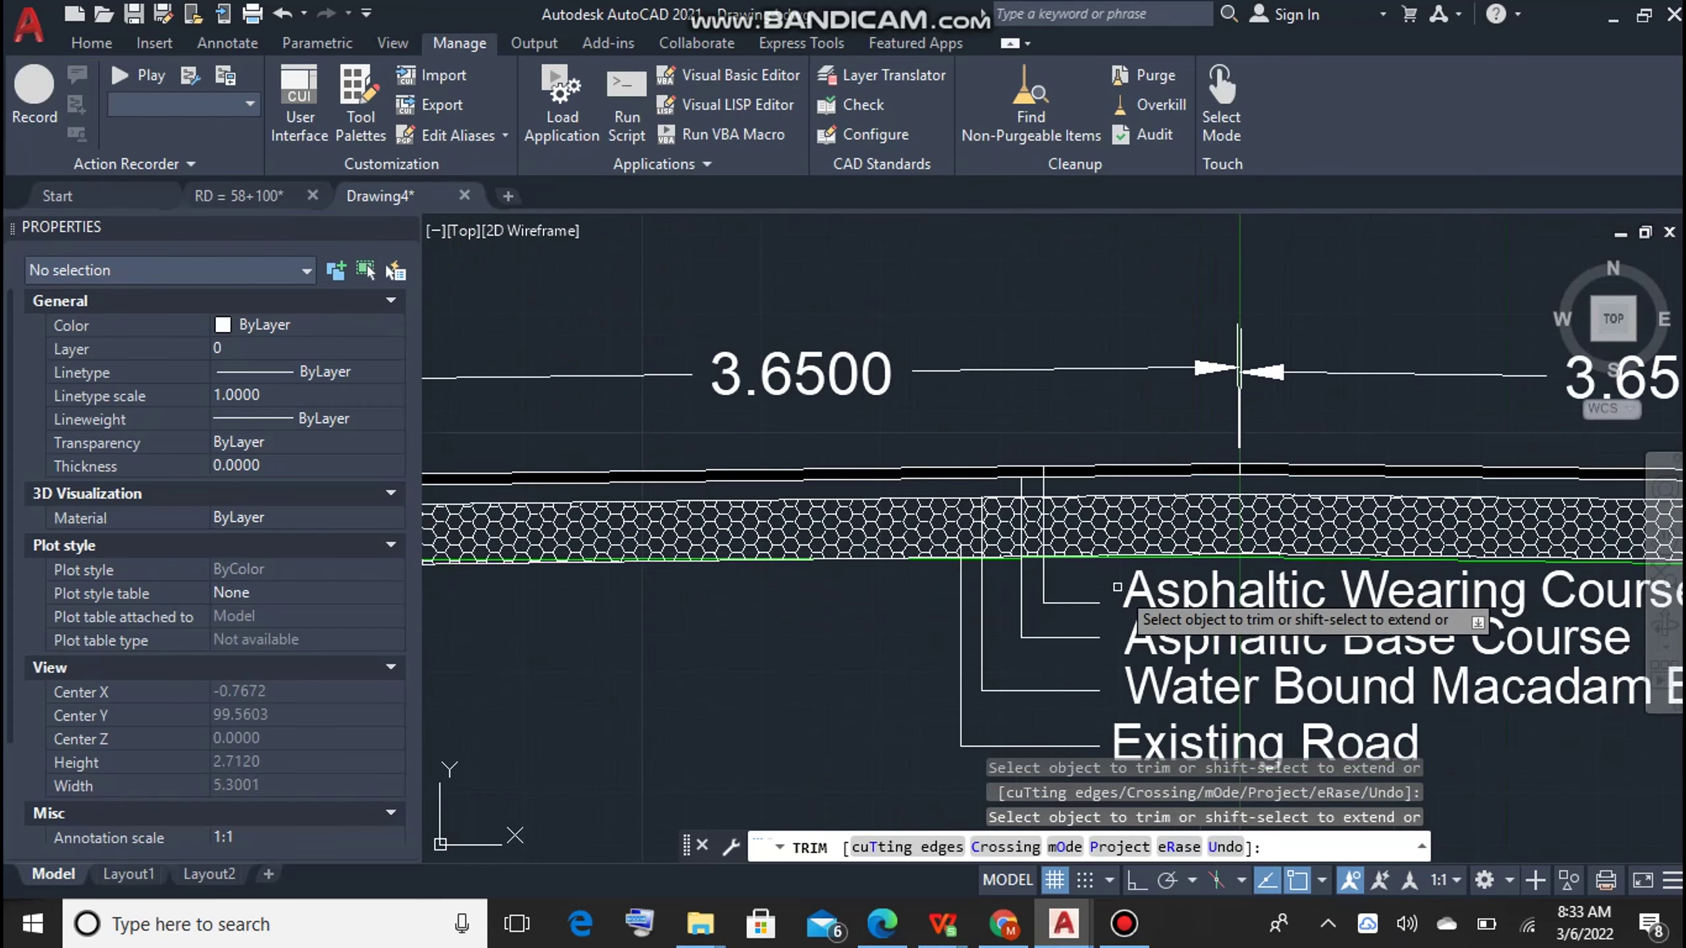
{"action": "scroll", "coordinate": [1066, 571], "scroll_direction": "down", "scroll_amount": 3}
{"action": "scroll", "coordinate": [850, 608], "scroll_direction": "up", "scroll_amount": 3}
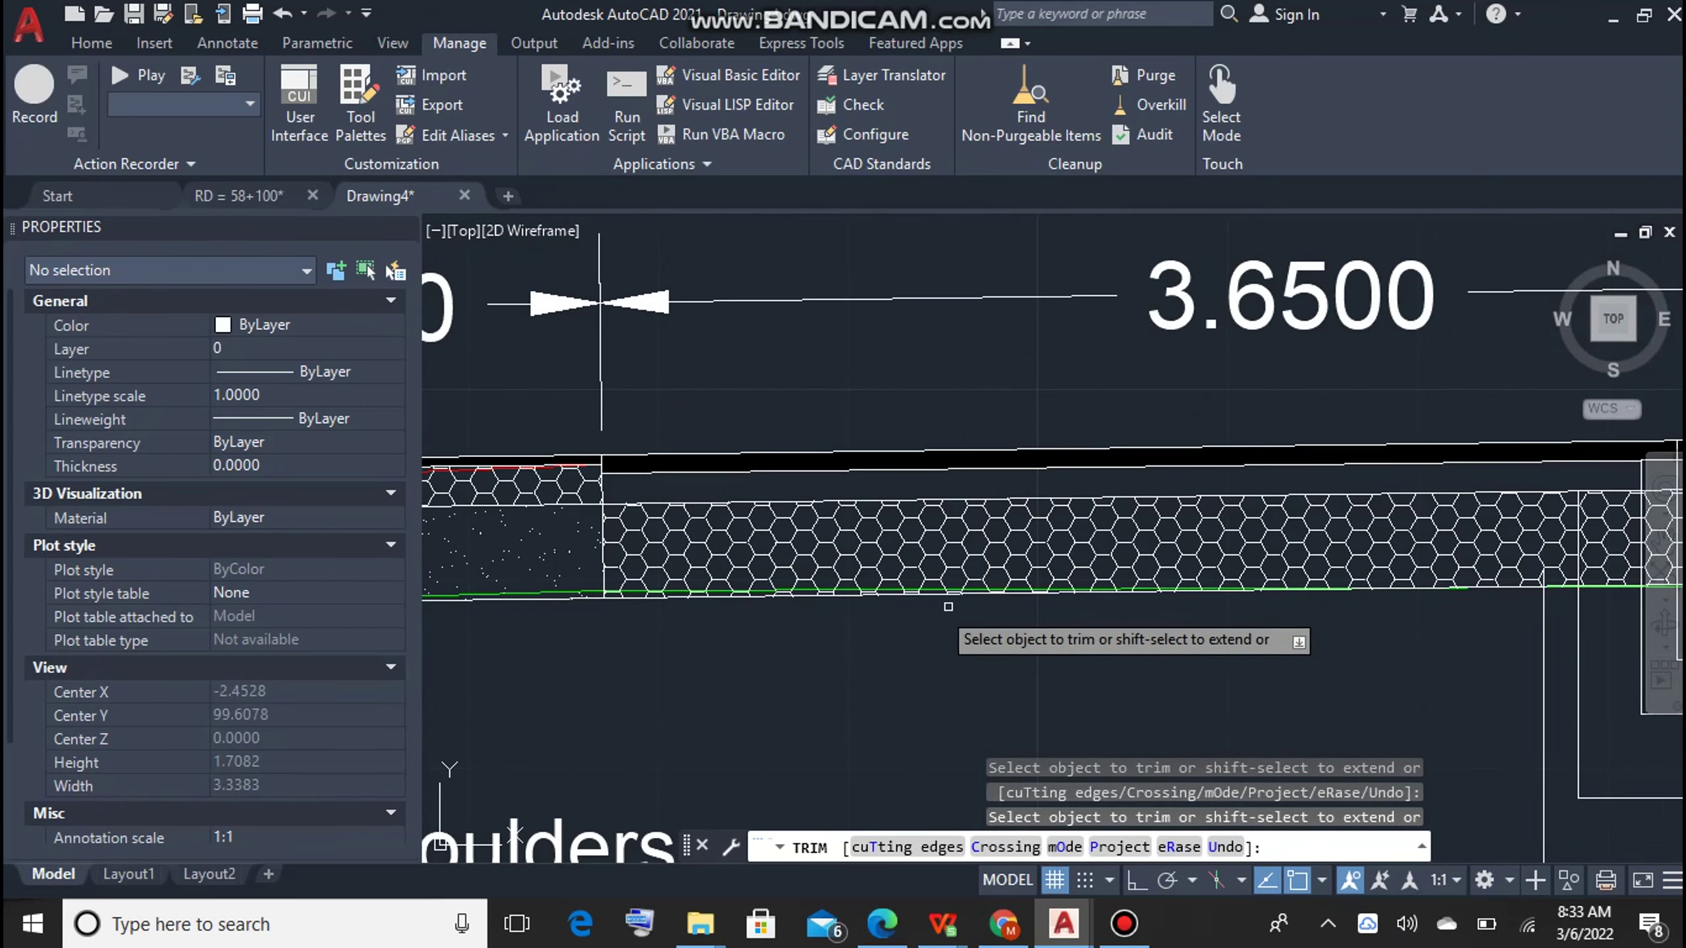
{"action": "scroll", "coordinate": [902, 606], "scroll_direction": "up", "scroll_amount": 4}
{"action": "key", "text": "Escape"}
{"action": "key", "text": "Escape"}
{"action": "key", "text": "Escape"}
{"action": "scroll", "coordinate": [1118, 498], "scroll_direction": "down", "scroll_amount": 5}
Step: Zoom around the section again and erase the selected object
{"action": "scroll", "coordinate": [1118, 499], "scroll_direction": "up", "scroll_amount": 4}
{"action": "scroll", "coordinate": [1118, 498], "scroll_direction": "down", "scroll_amount": 3}
{"action": "scroll", "coordinate": [1118, 498], "scroll_direction": "up", "scroll_amount": 3}
{"action": "scroll", "coordinate": [1118, 499], "scroll_direction": "down", "scroll_amount": 2}
{"action": "scroll", "coordinate": [1118, 499], "scroll_direction": "down", "scroll_amount": 2}
{"action": "scroll", "coordinate": [935, 636], "scroll_direction": "up", "scroll_amount": 4}
{"action": "scroll", "coordinate": [936, 636], "scroll_direction": "up", "scroll_amount": 2}
{"action": "scroll", "coordinate": [935, 636], "scroll_direction": "up", "scroll_amount": 1}
{"action": "scroll", "coordinate": [1027, 591], "scroll_direction": "down", "scroll_amount": 3}
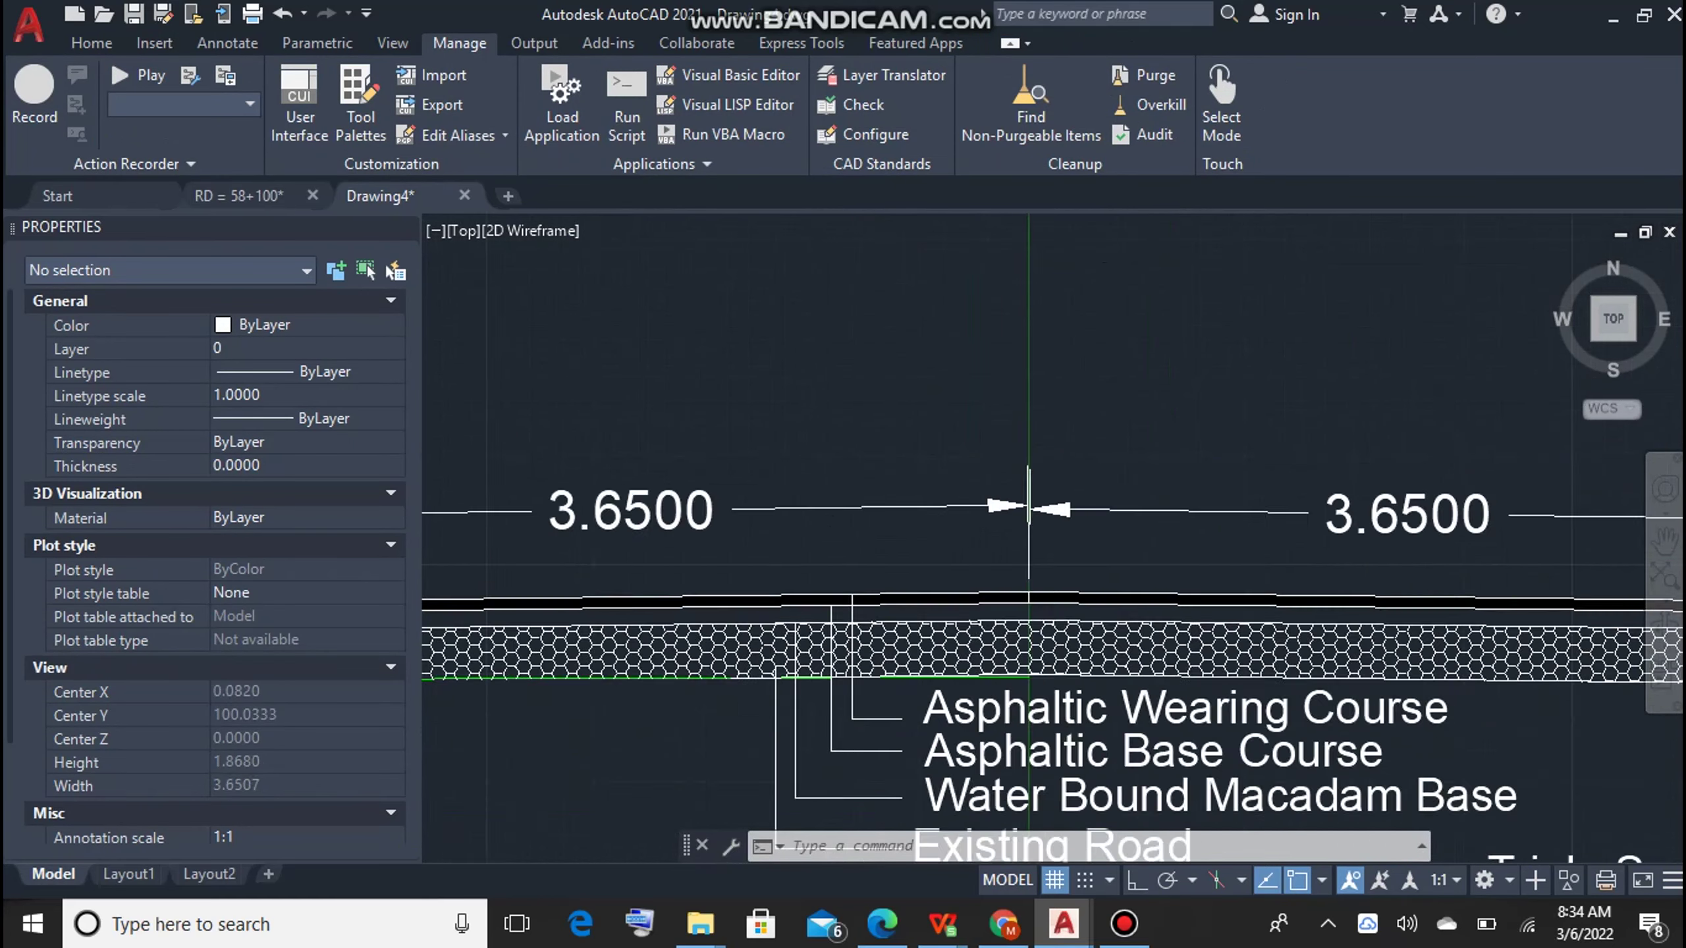
{"action": "scroll", "coordinate": [1142, 628], "scroll_direction": "down", "scroll_amount": 2}
{"action": "key", "text": "Delete"}
{"action": "scroll", "coordinate": [867, 786], "scroll_direction": "up", "scroll_amount": 5}
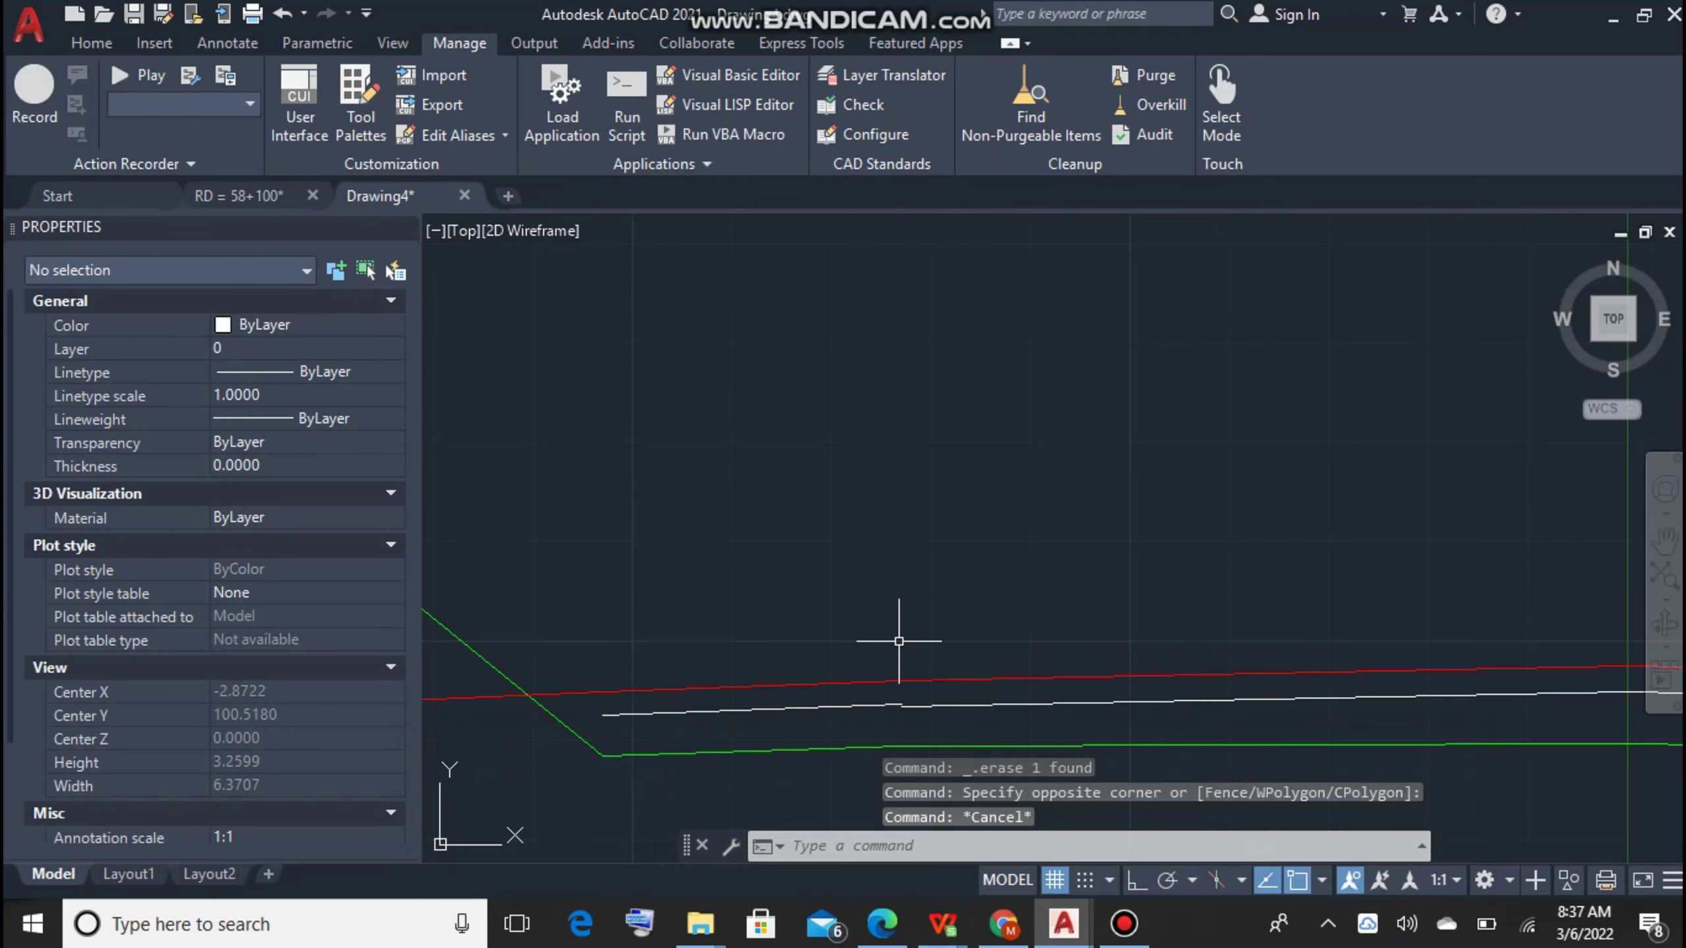
{"action": "scroll", "coordinate": [1003, 593], "scroll_direction": "down", "scroll_amount": 4}
{"action": "type", "text": "-"}
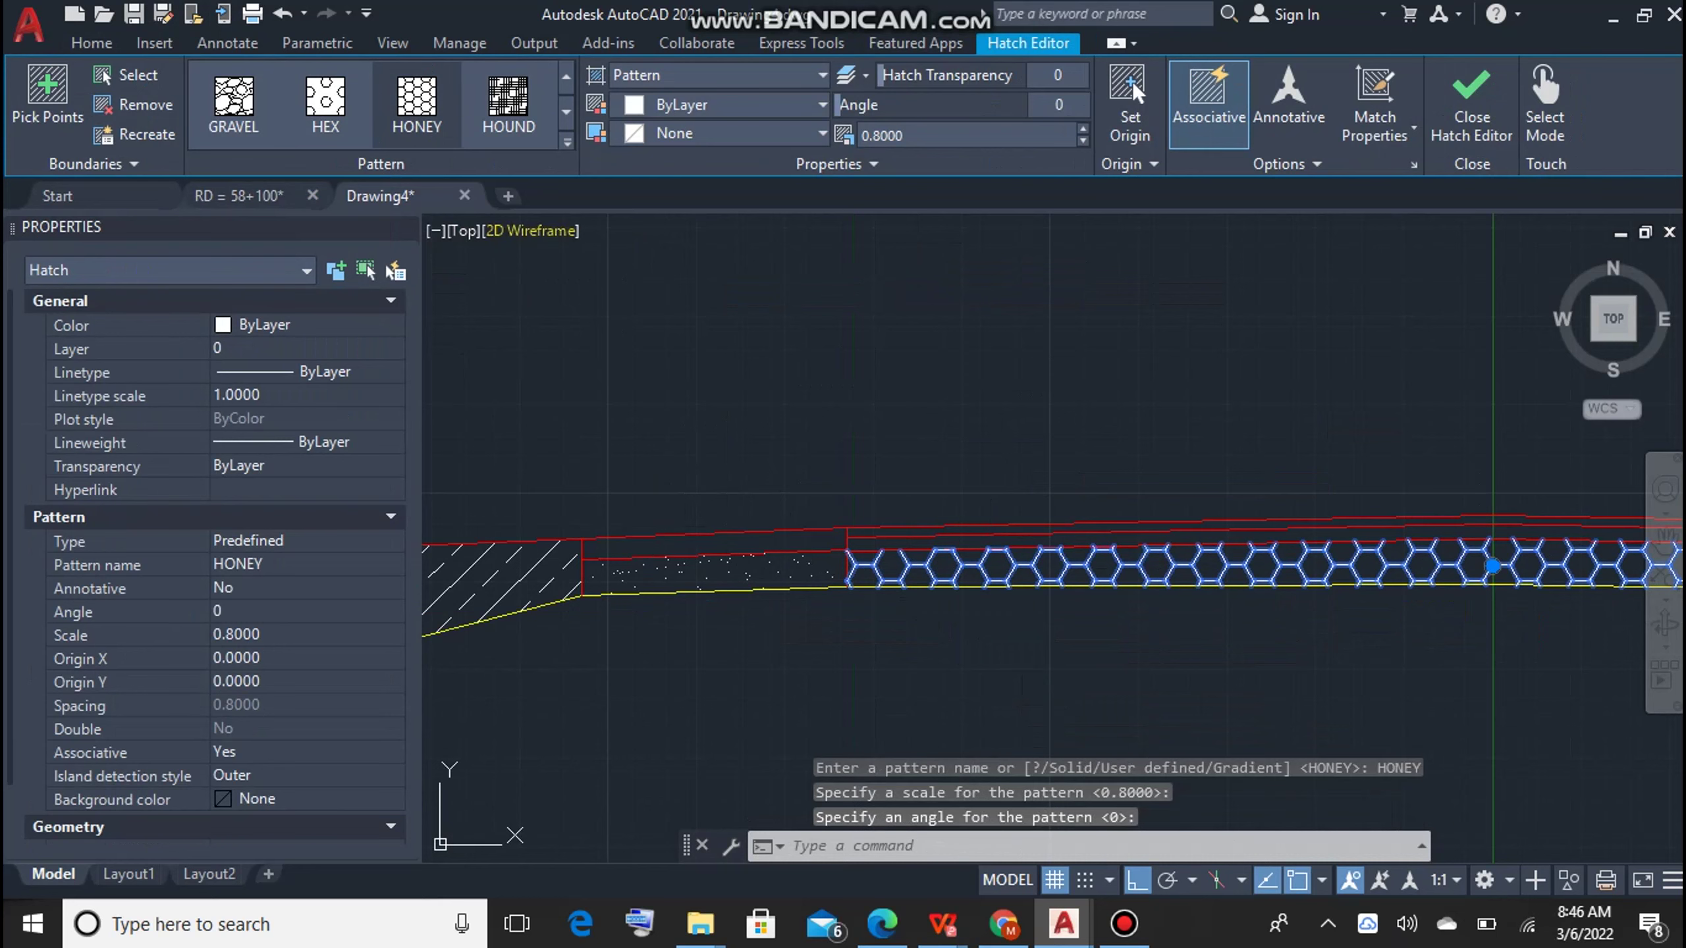
Step: Finish the honeycomb base-layer hatch, exit HATCH, then move to the RD = 58+100 sheet and notes
{"action": "key", "text": "Escape"}
{"action": "key", "text": "Escape"}
{"action": "key", "text": "Return"}
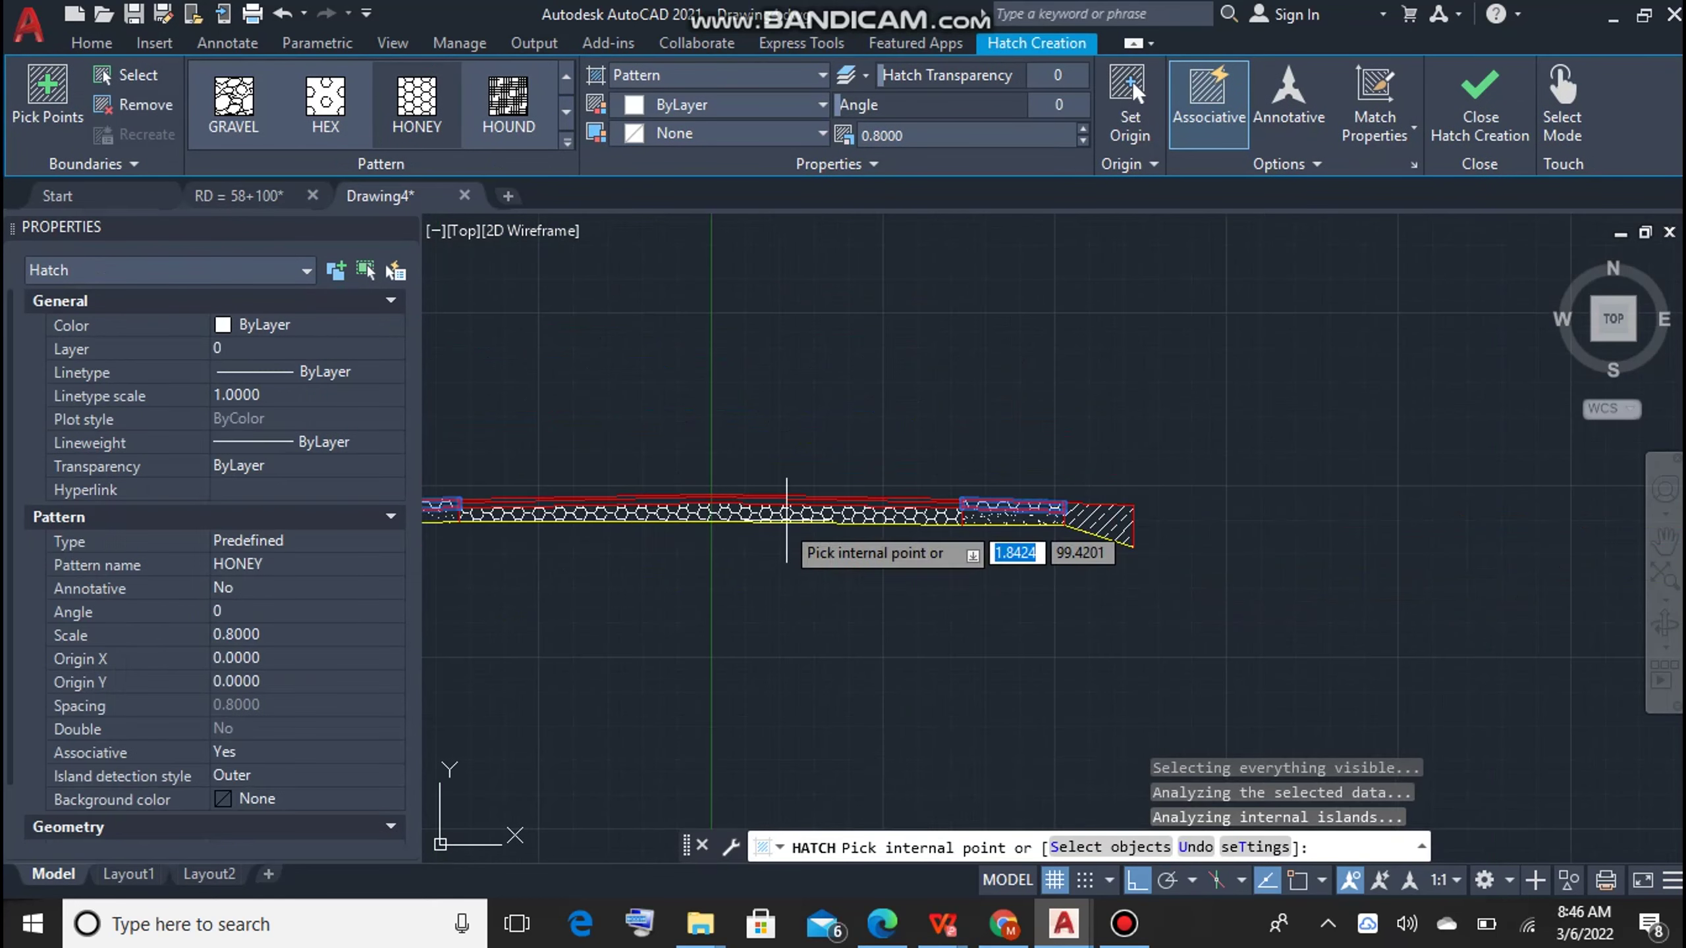
{"action": "key", "text": "Escape"}
{"action": "key", "text": "Escape"}
{"action": "key", "text": "Escape"}
{"action": "scroll", "coordinate": [817, 571], "scroll_direction": "down", "scroll_amount": 8}
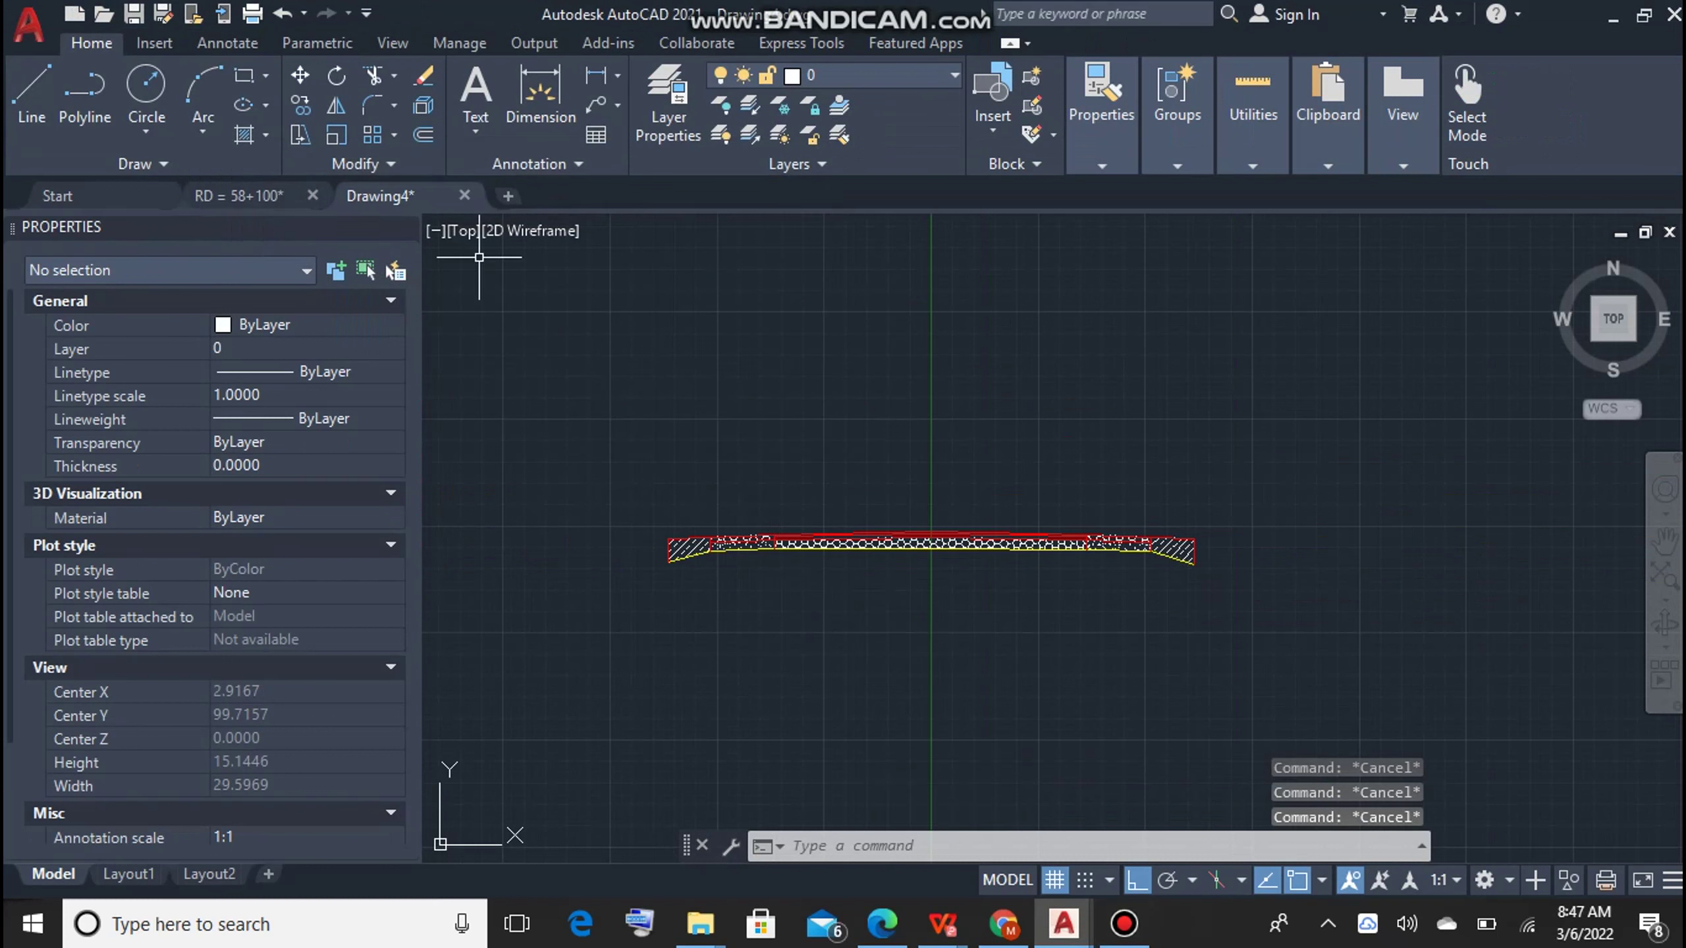
{"action": "left_click", "coordinate": [239, 195]}
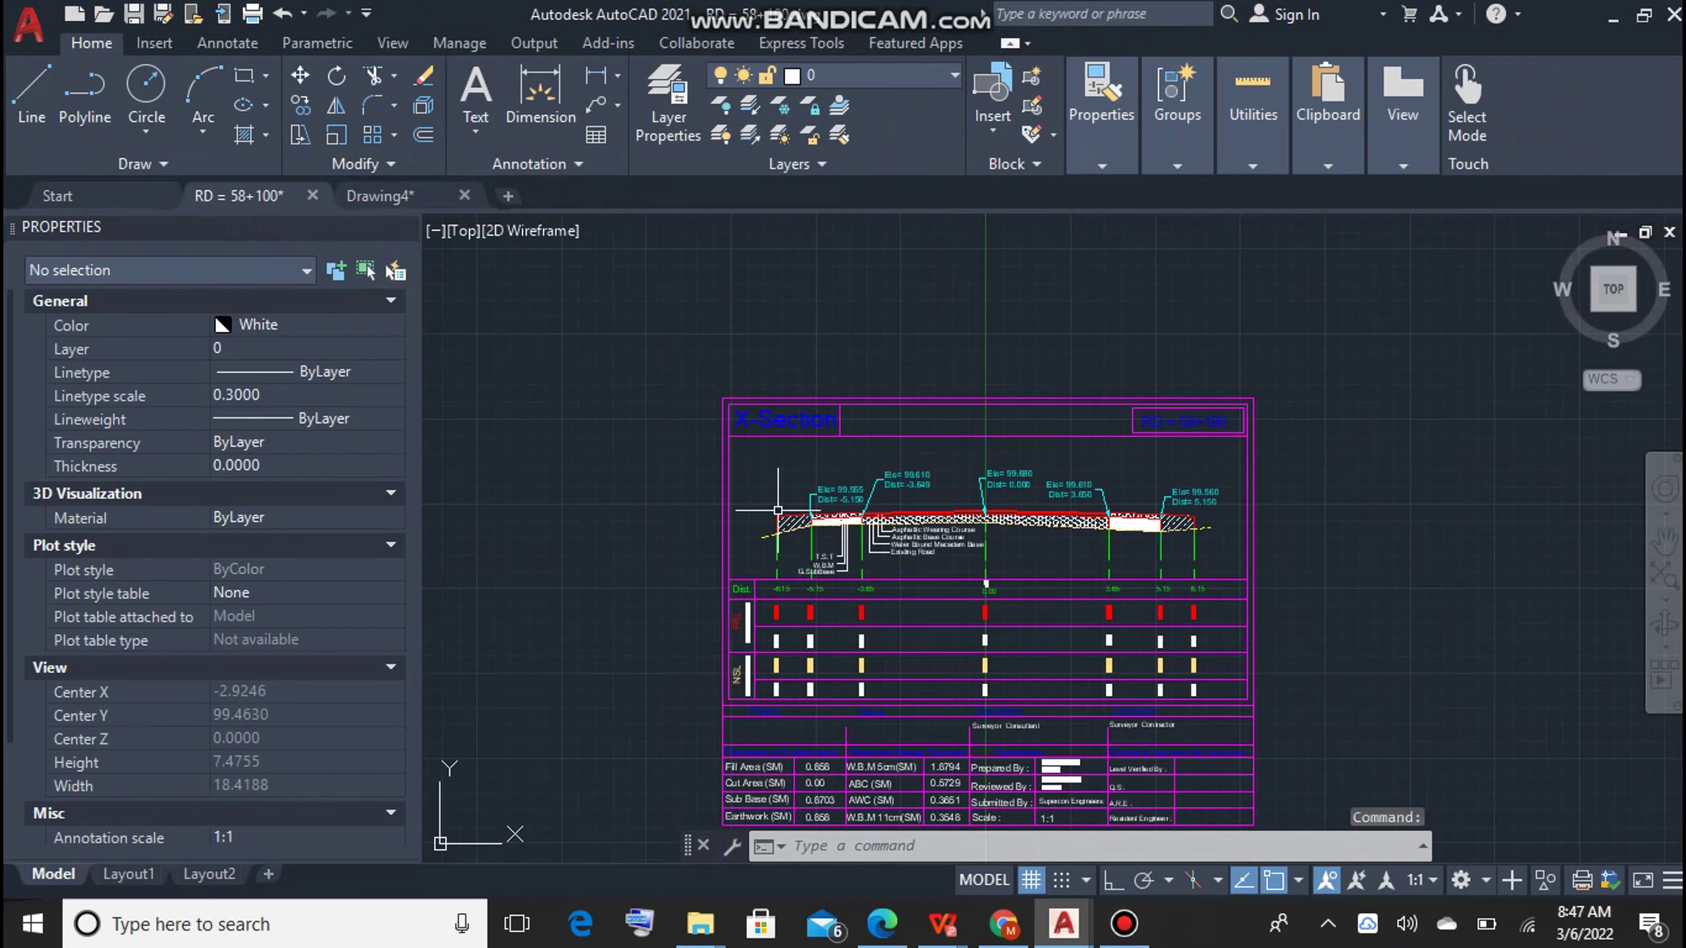
{"action": "key", "text": "alt+Tab"}
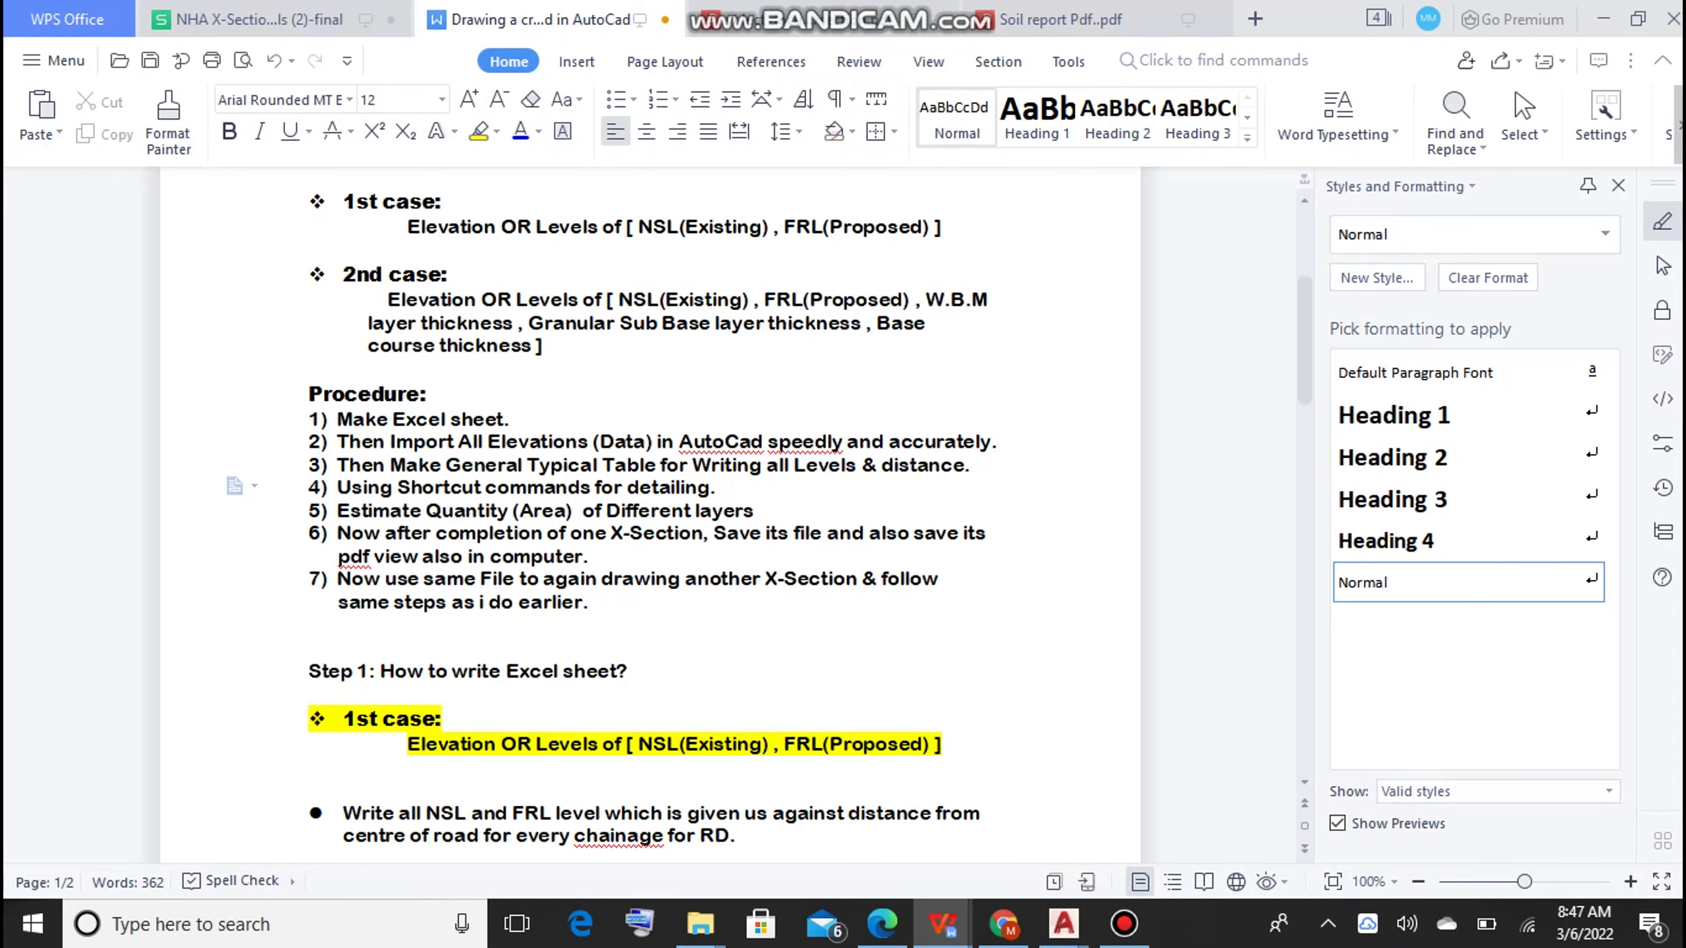
Step: Highlight the shortcut-commands and Estimate Quantity (Area) procedure steps in the Writer notes
{"action": "left_click_drag", "start_coordinate": [717, 487], "coordinate": [362, 488]}
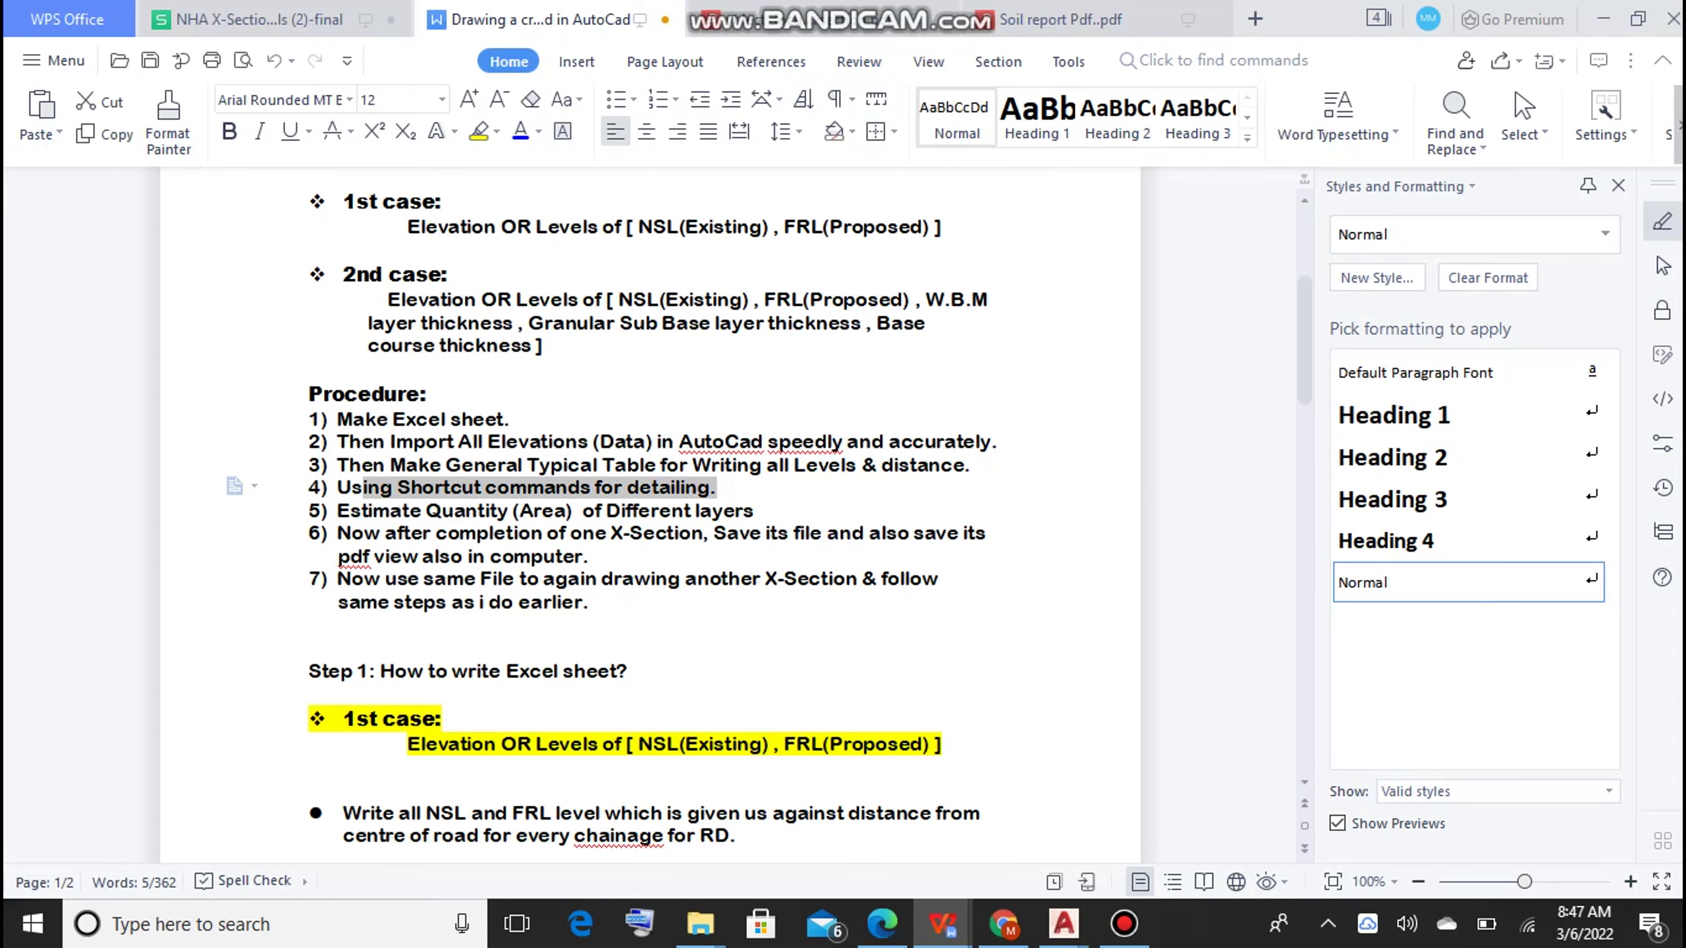
{"action": "left_click", "coordinate": [591, 557]}
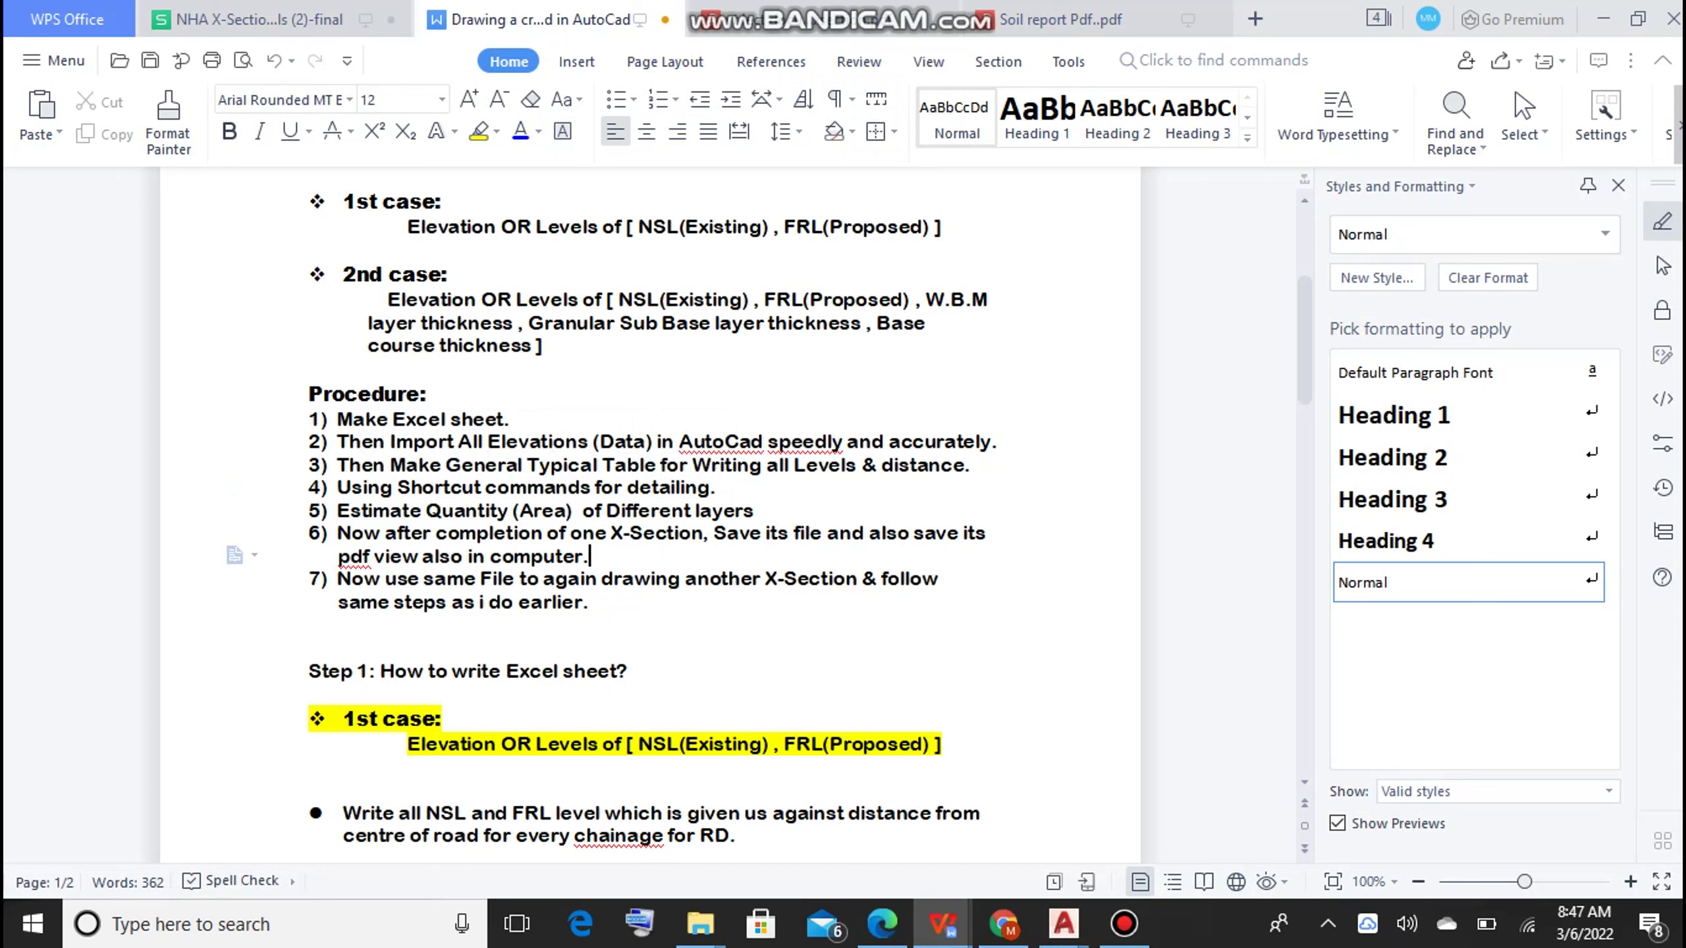
{"action": "left_click_drag", "start_coordinate": [349, 510], "coordinate": [573, 510]}
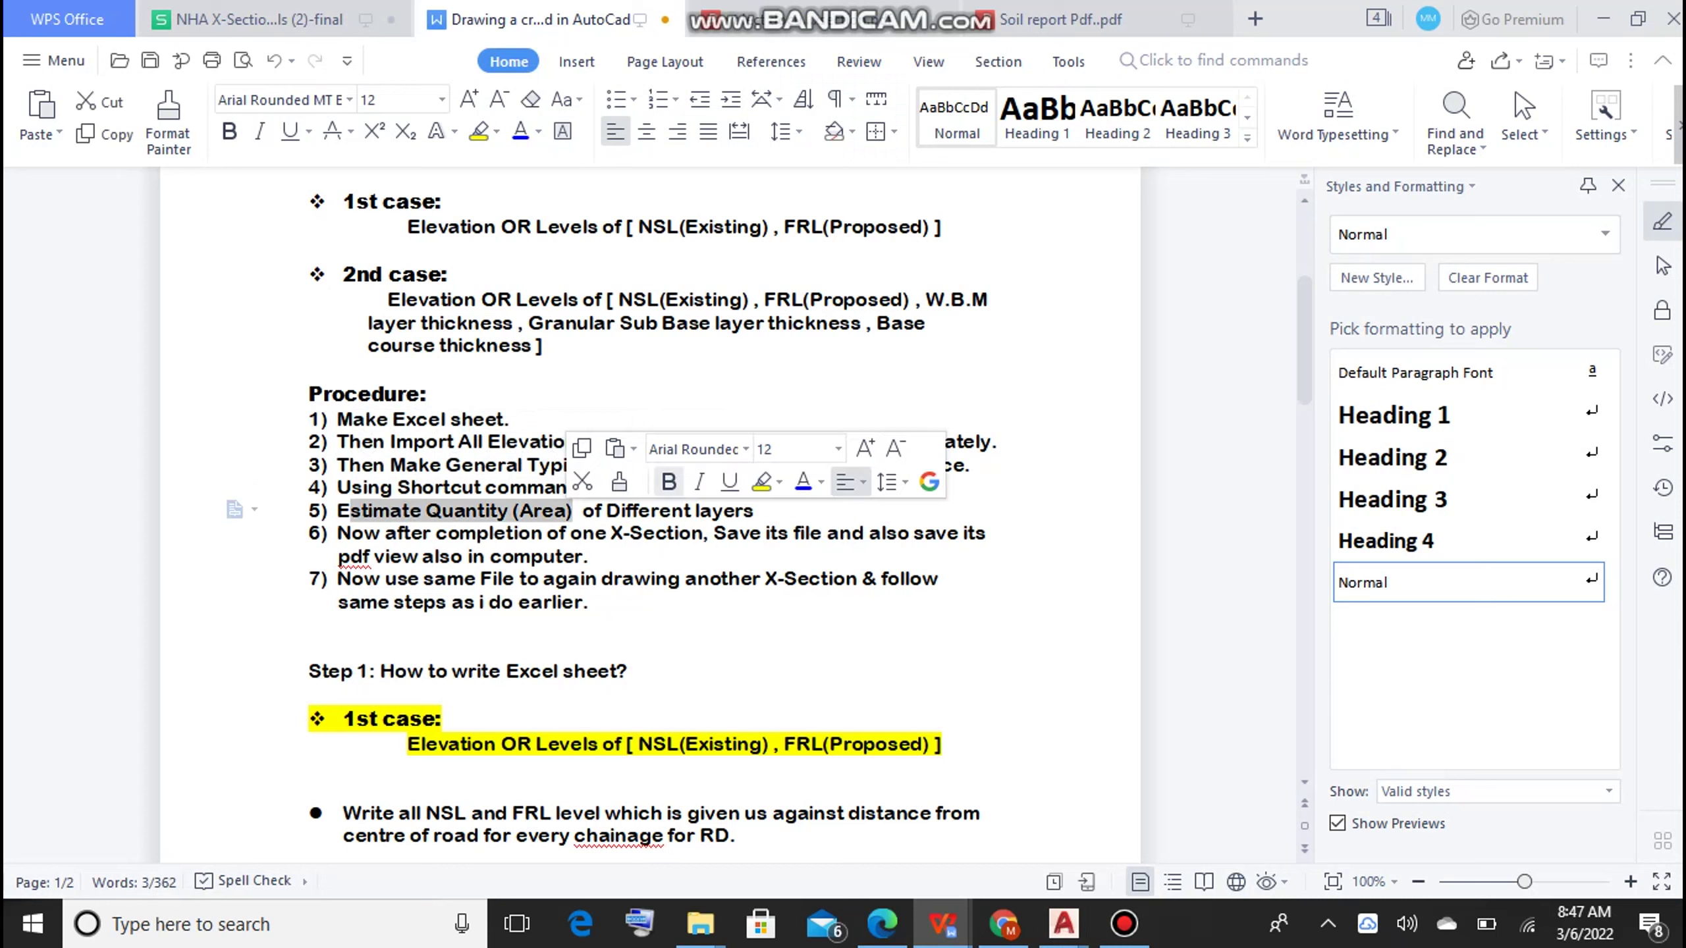
Step: Bring AutoCAD back to the front on the RD = 58+100 drawing
{"action": "mouse_move", "coordinate": [1063, 923]}
{"action": "left_click", "coordinate": [1204, 831]}
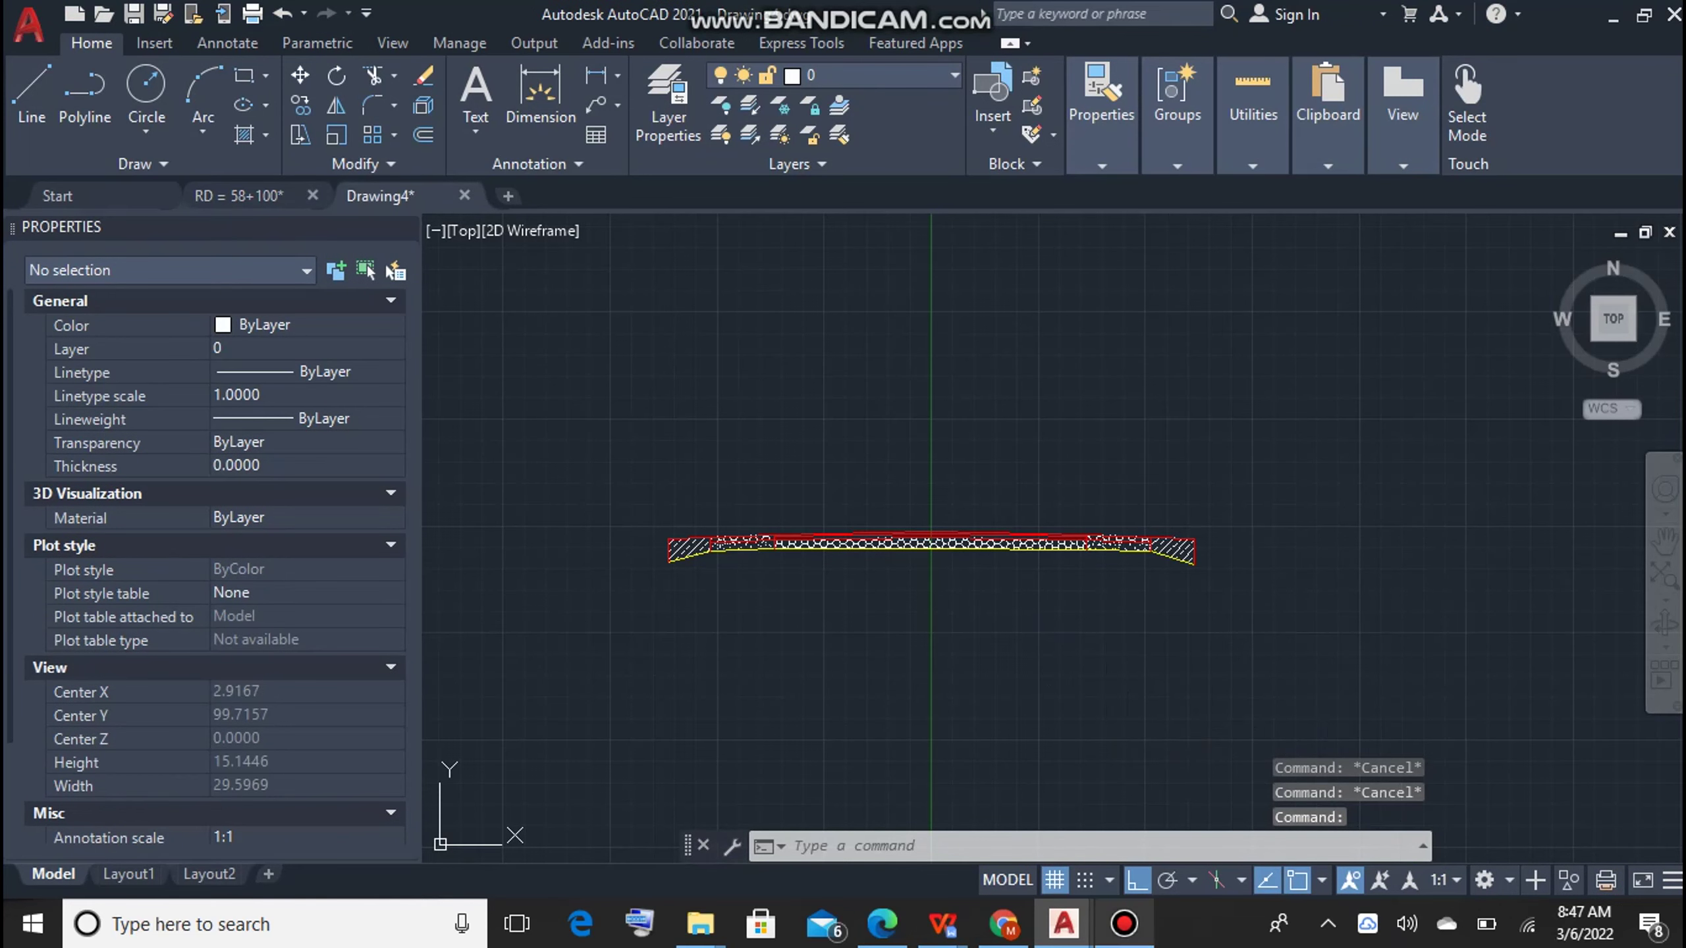
{"action": "scroll", "coordinate": [763, 551], "scroll_direction": "up", "scroll_amount": 2}
{"action": "scroll", "coordinate": [875, 531], "scroll_direction": "down", "scroll_amount": 4}
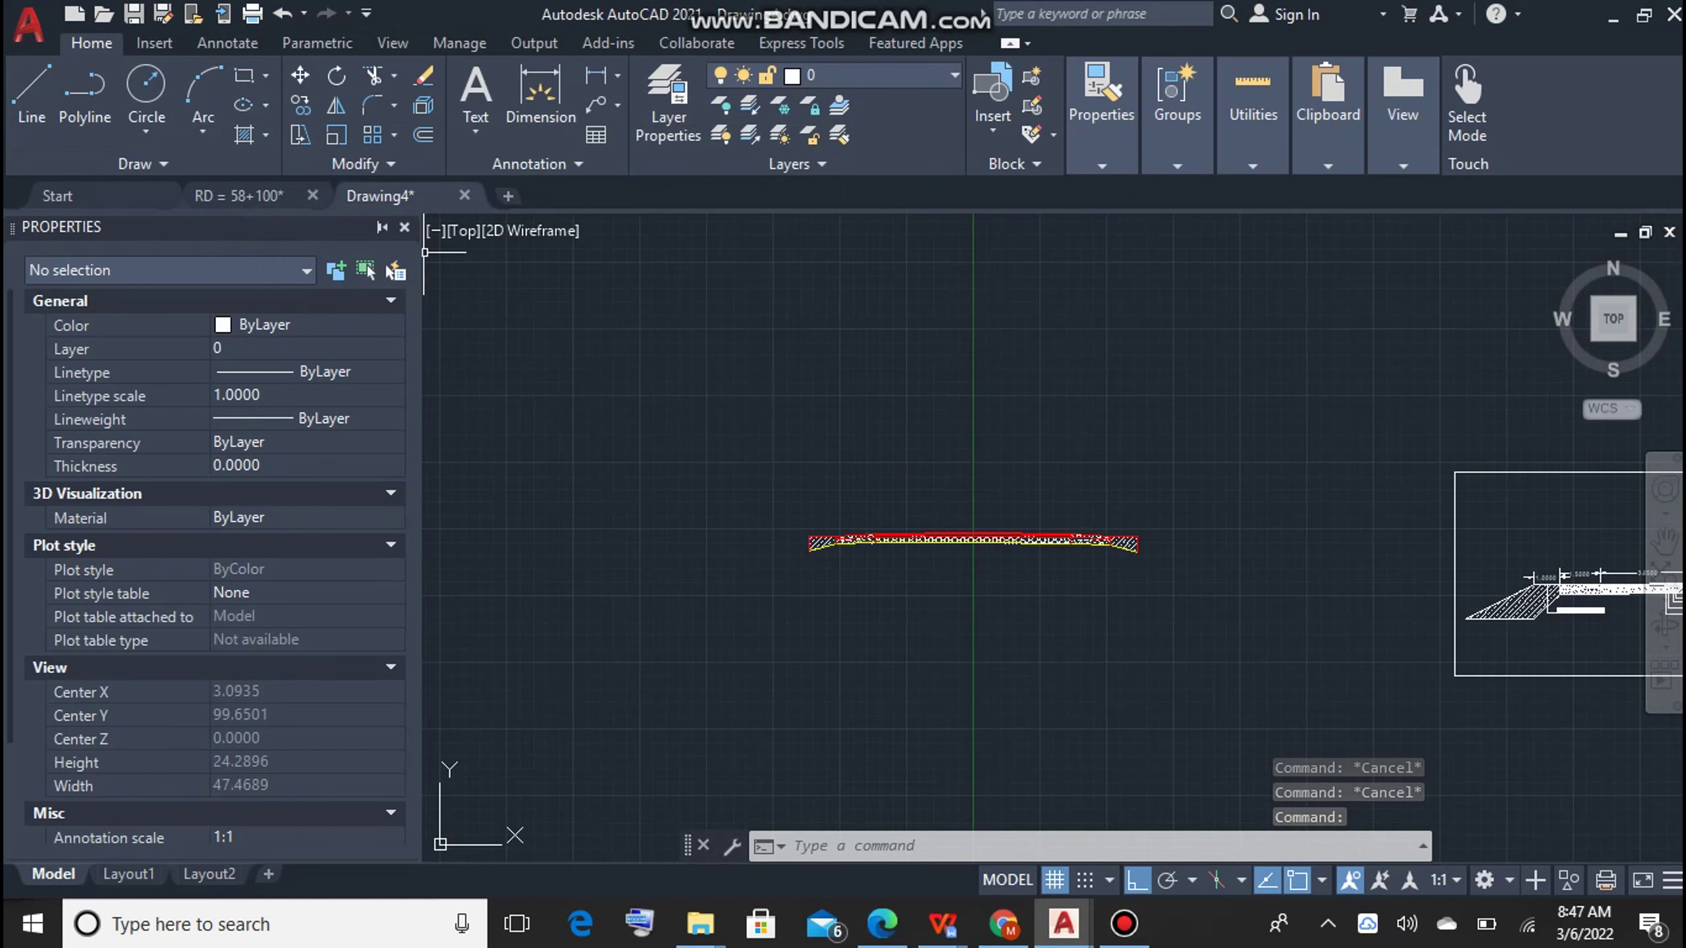
{"action": "left_click", "coordinate": [239, 195]}
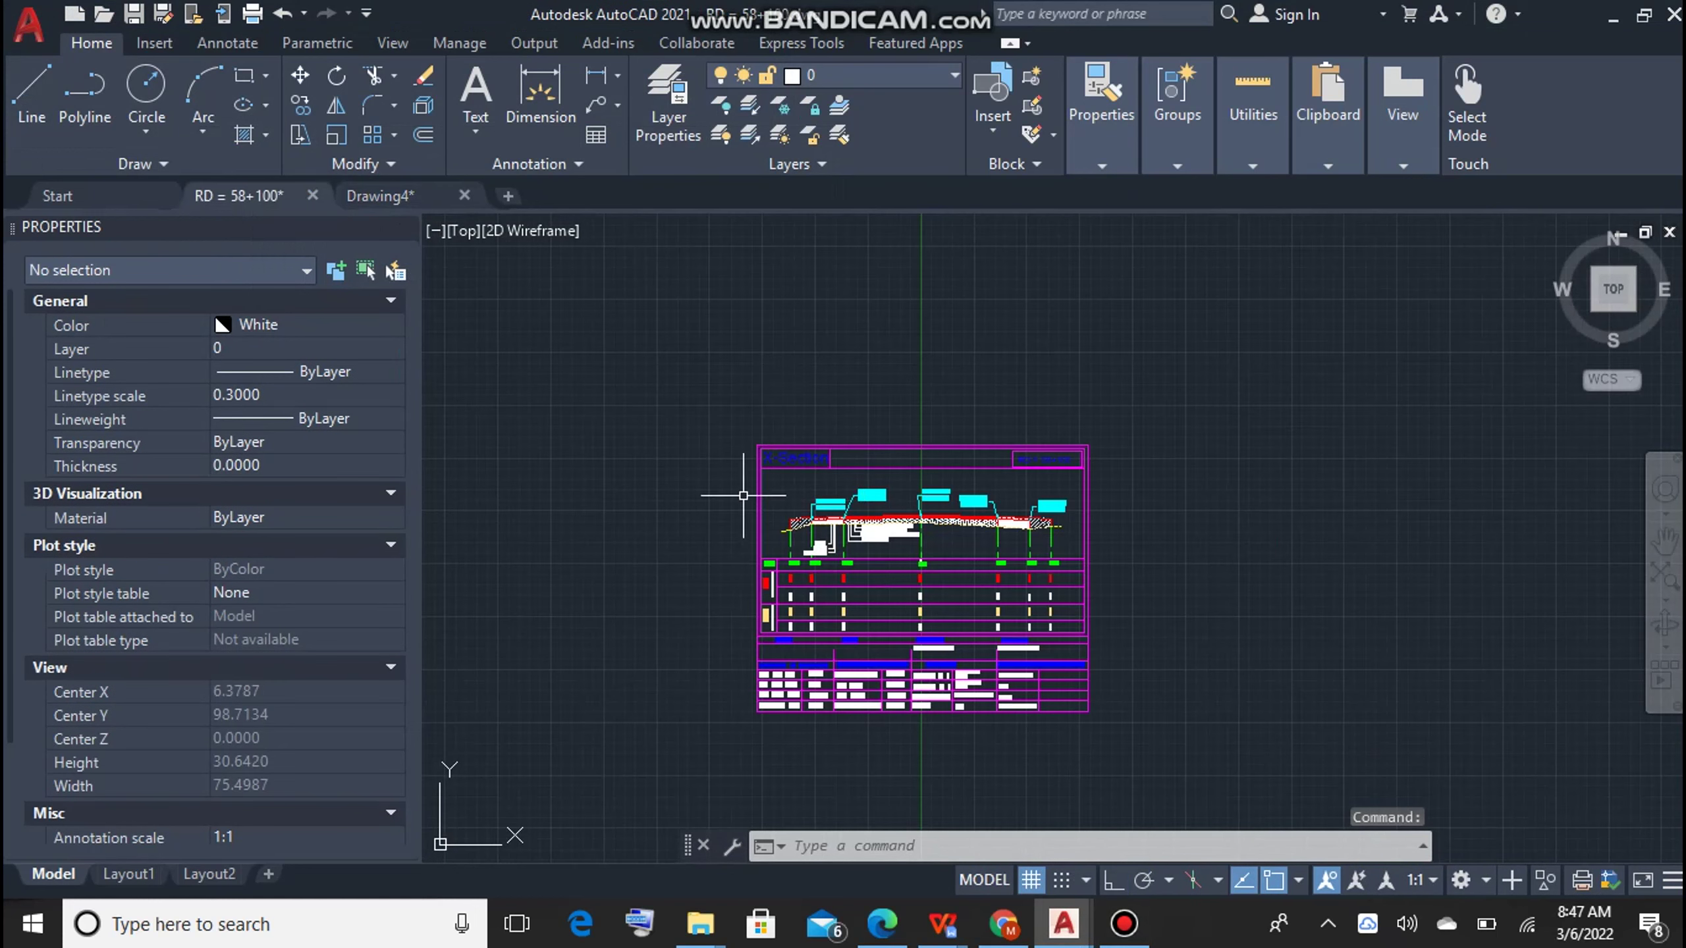
Step: Window-select the section sheet objects and its layer leader labels
{"action": "left_click", "coordinate": [1142, 747]}
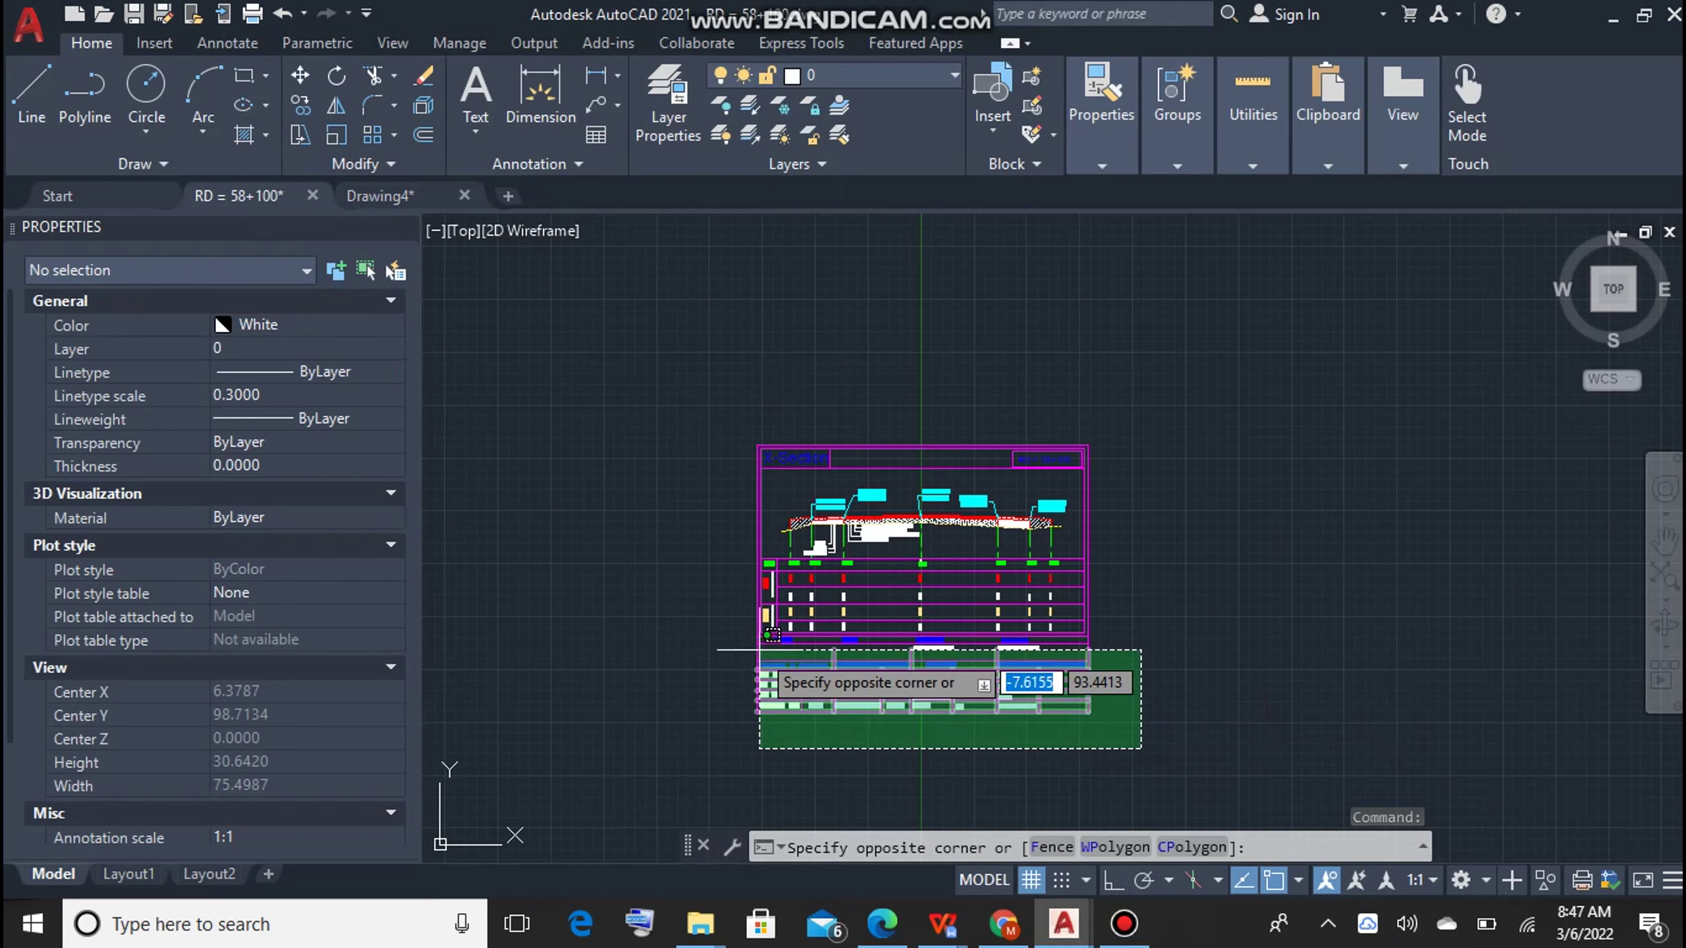
{"action": "scroll", "coordinate": [724, 611], "scroll_direction": "up", "scroll_amount": 2}
{"action": "scroll", "coordinate": [722, 611], "scroll_direction": "up", "scroll_amount": 2}
{"action": "scroll", "coordinate": [737, 531], "scroll_direction": "up", "scroll_amount": 2}
{"action": "scroll", "coordinate": [744, 487], "scroll_direction": "up", "scroll_amount": 2}
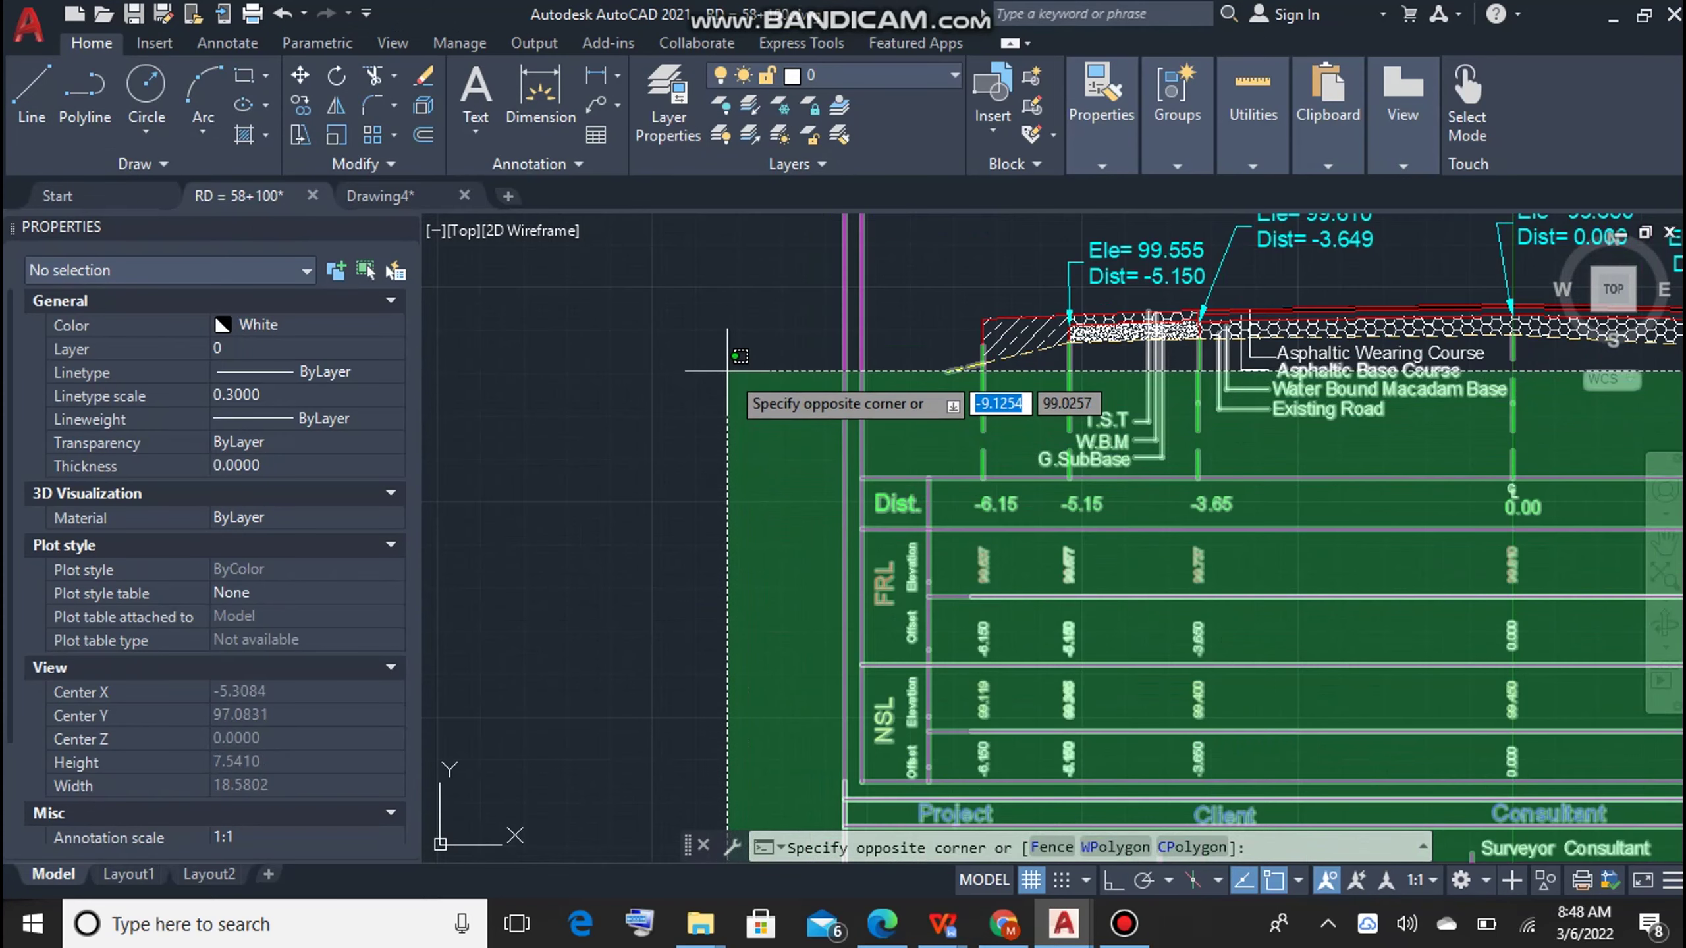
{"action": "left_click", "coordinate": [727, 387]}
{"action": "scroll", "coordinate": [658, 441], "scroll_direction": "down", "scroll_amount": 5}
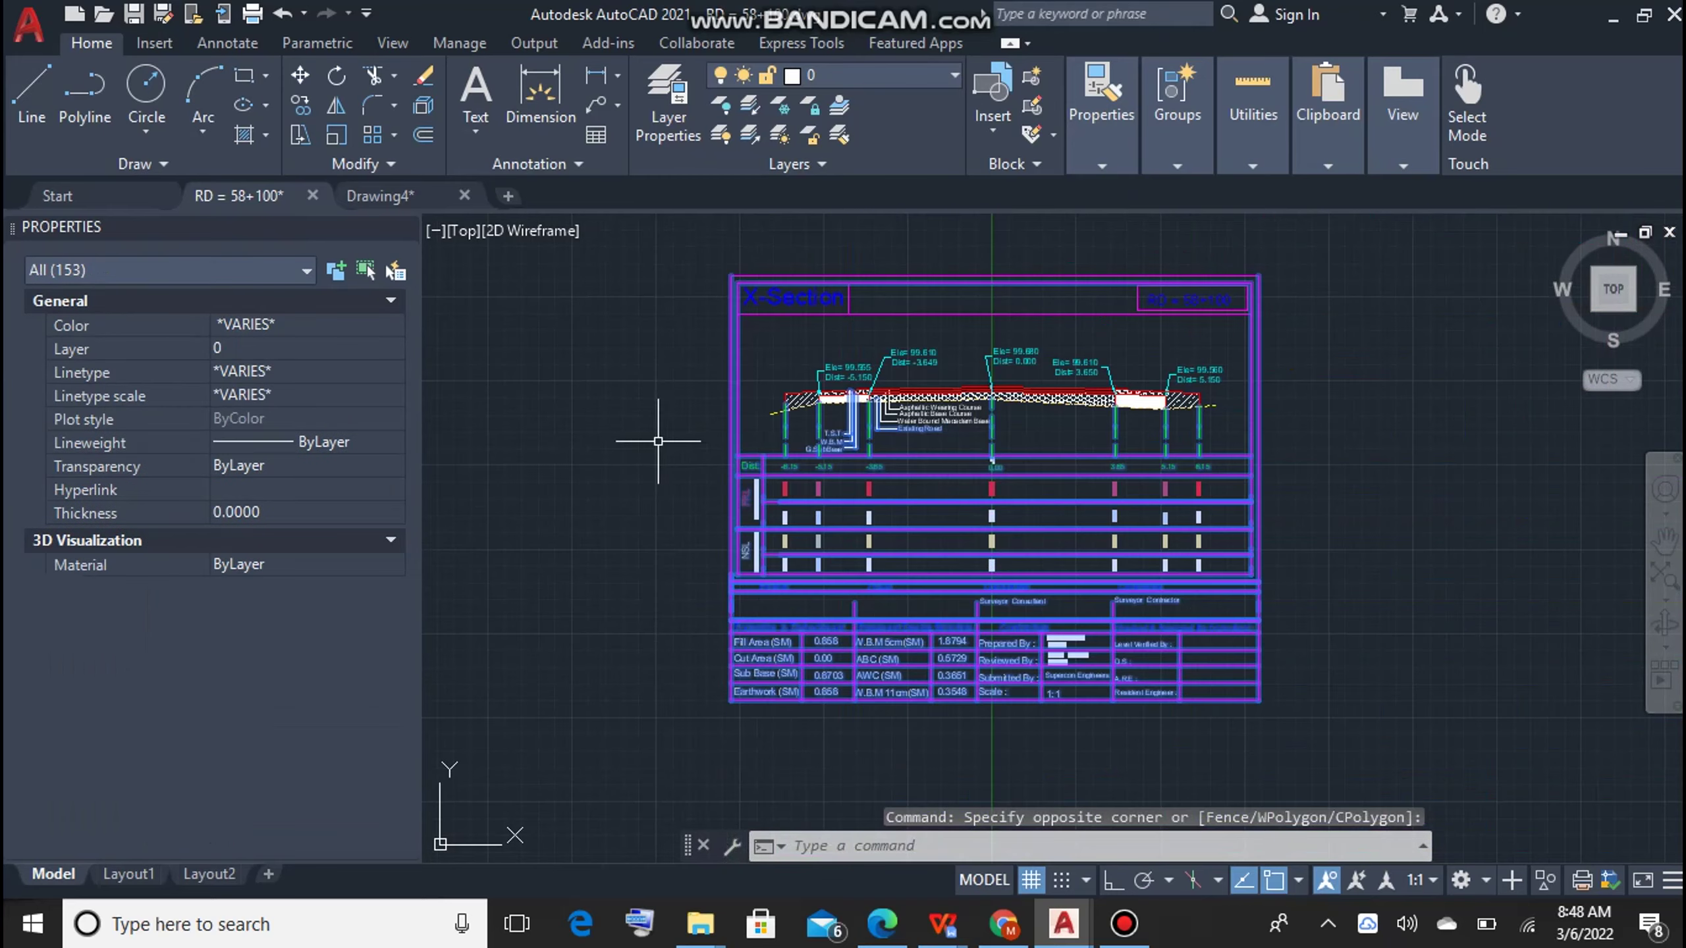
{"action": "scroll", "coordinate": [967, 420], "scroll_direction": "up", "scroll_amount": 6}
{"action": "left_click", "coordinate": [1067, 451]}
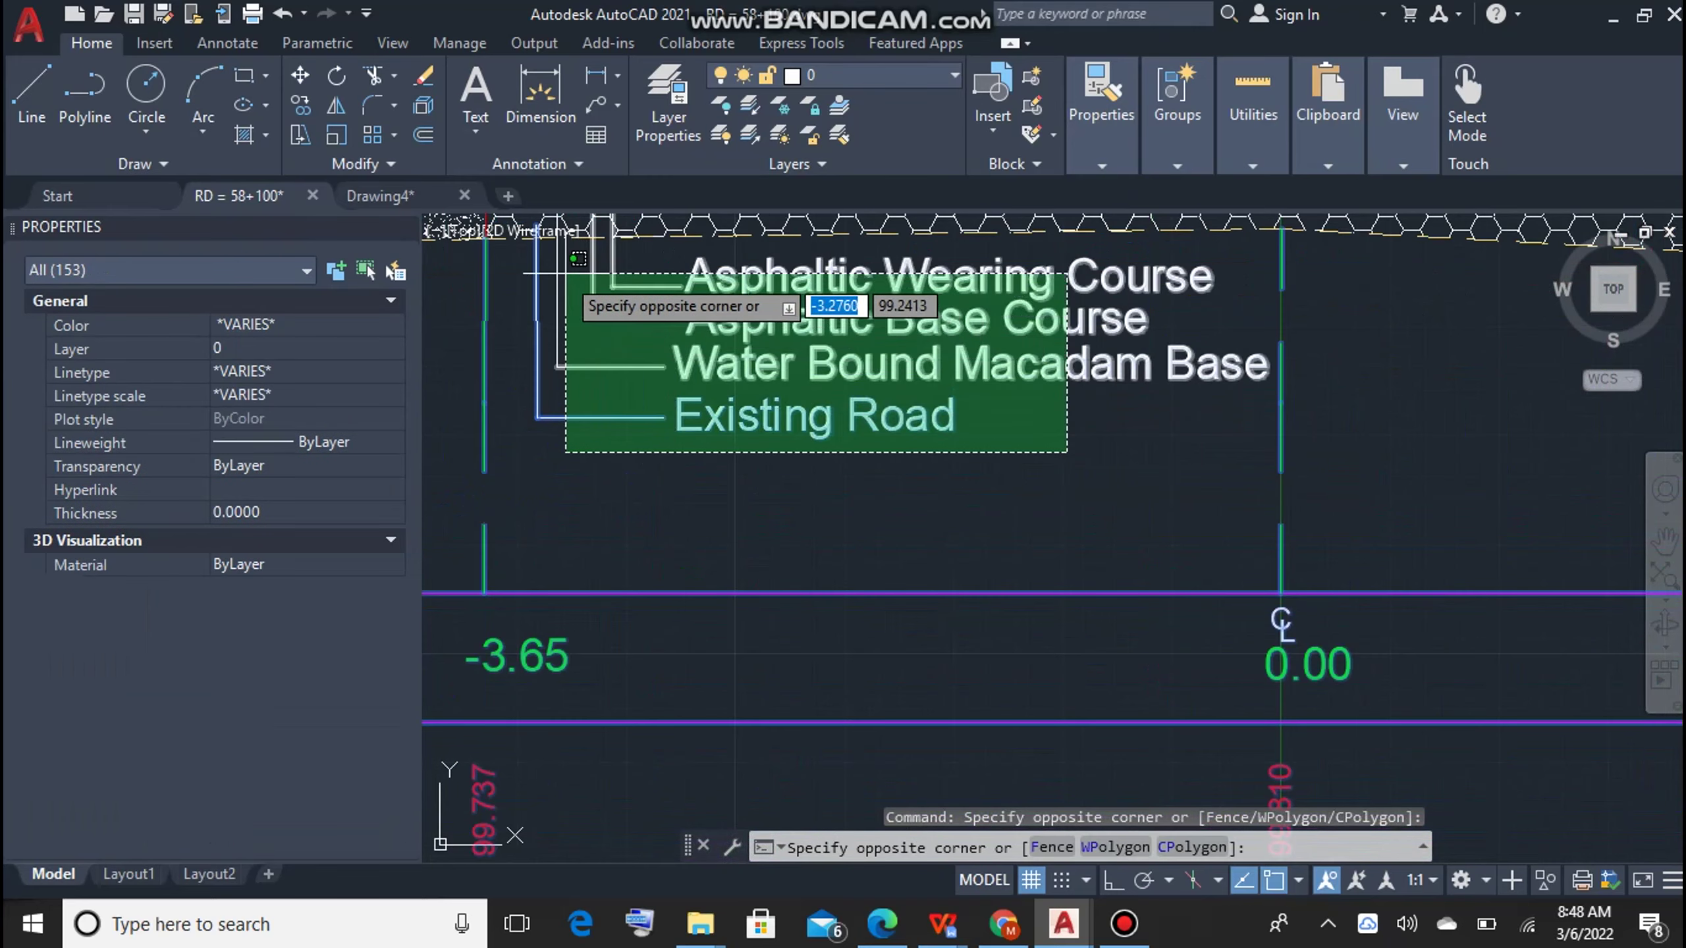
{"action": "left_click", "coordinate": [544, 252]}
{"action": "scroll", "coordinate": [858, 478], "scroll_direction": "down", "scroll_amount": 5}
{"action": "scroll", "coordinate": [1031, 564], "scroll_direction": "down", "scroll_amount": 2}
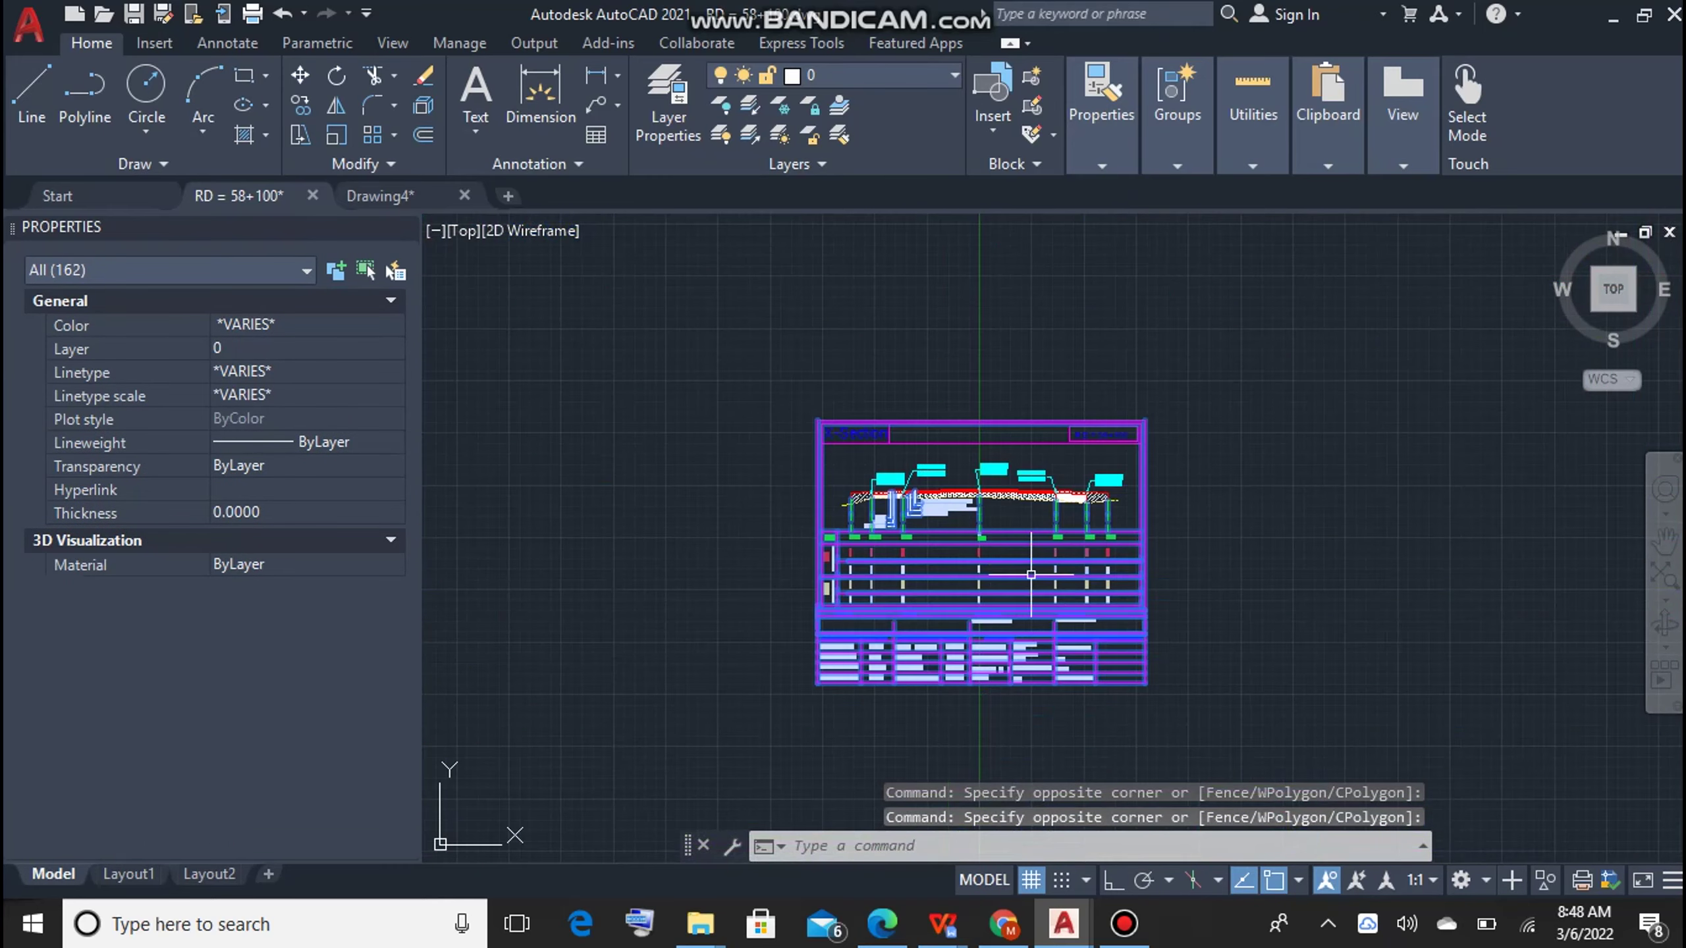
{"action": "scroll", "coordinate": [989, 456], "scroll_direction": "up", "scroll_amount": 4}
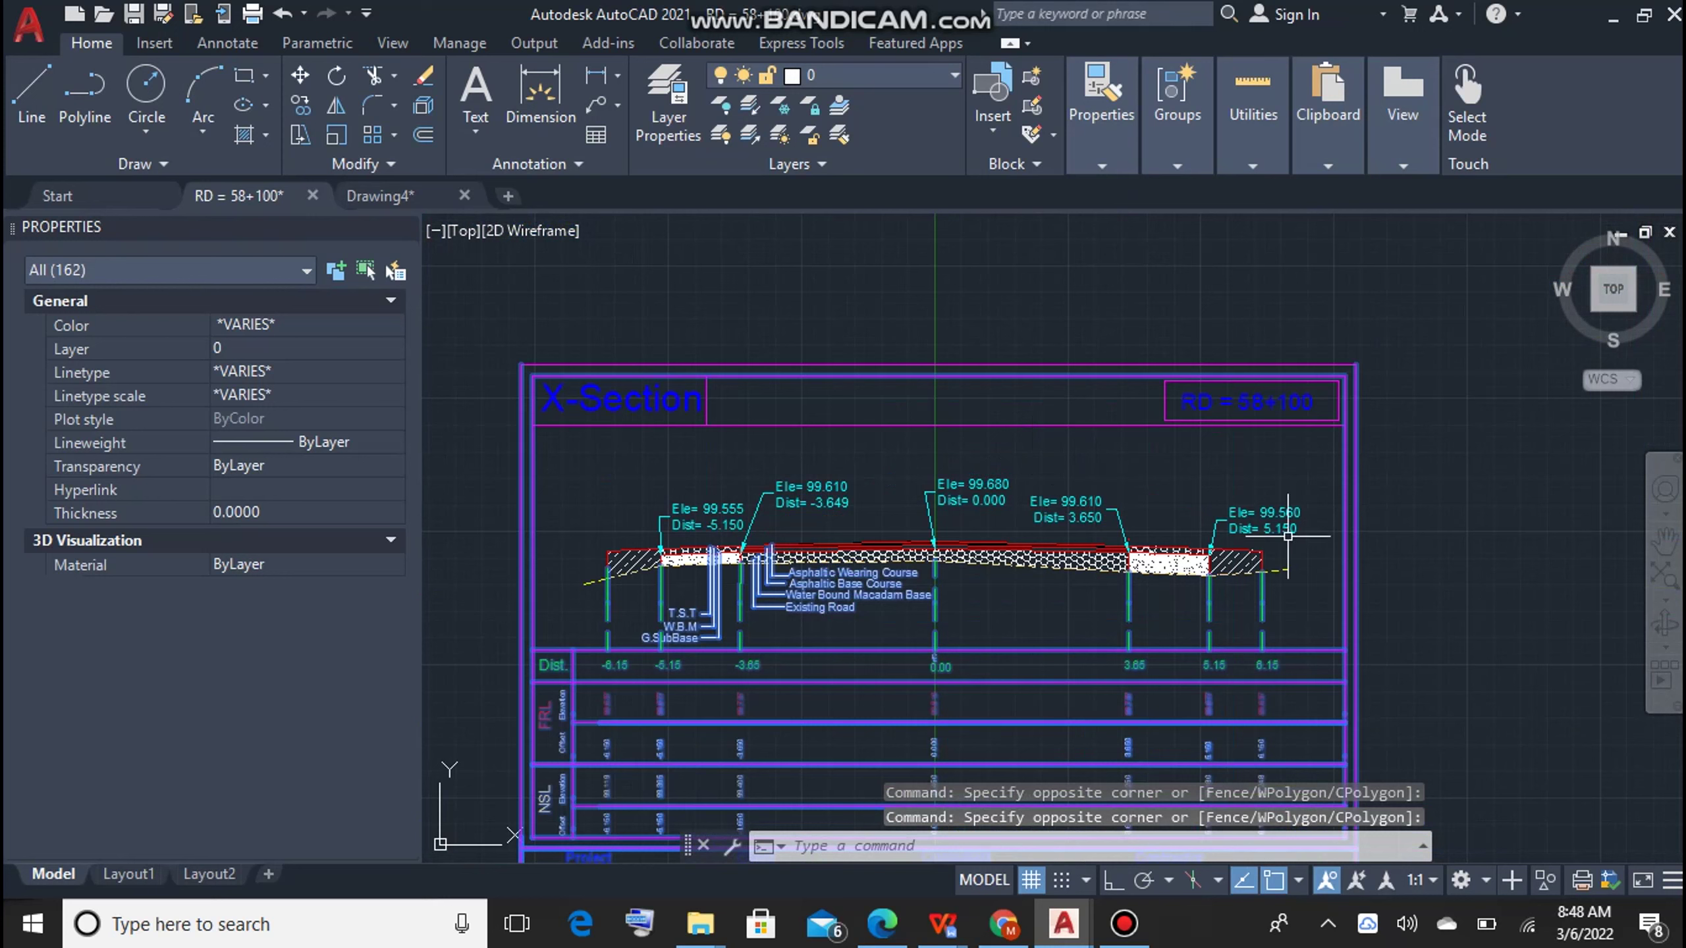
Step: Add the remaining objects to the 170-object selection and copy it to the clipboard
{"action": "left_click", "coordinate": [1394, 440]}
{"action": "left_click", "coordinate": [568, 330]}
{"action": "scroll", "coordinate": [799, 438], "scroll_direction": "down", "scroll_amount": 2}
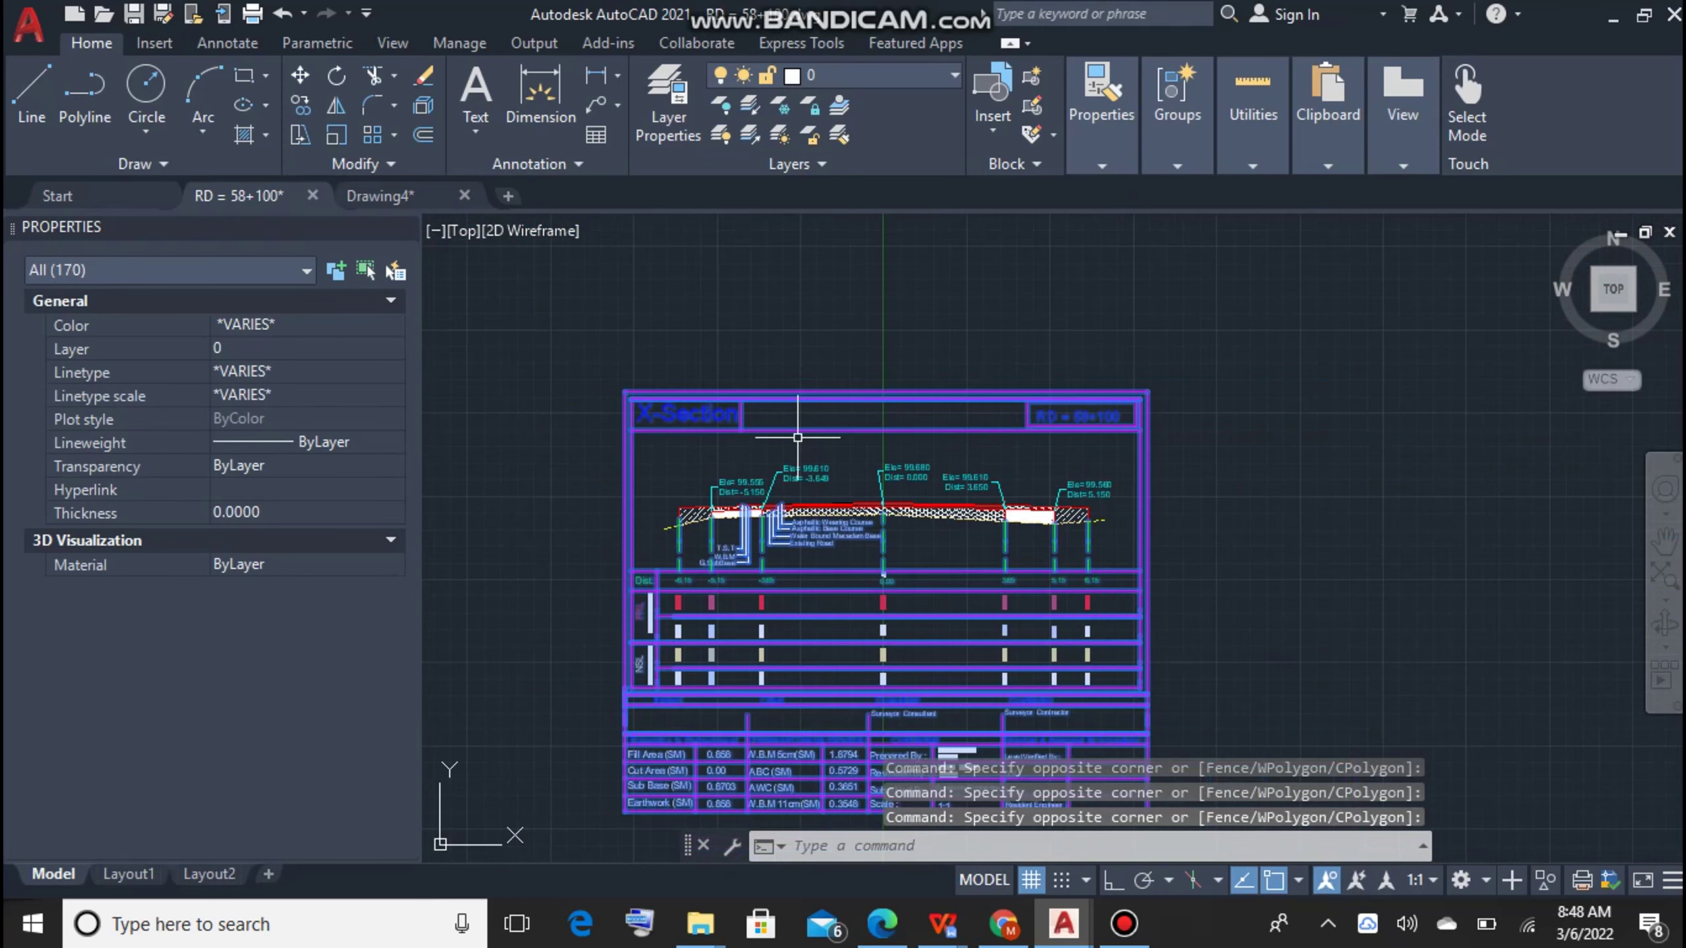
{"action": "scroll", "coordinate": [817, 509], "scroll_direction": "up", "scroll_amount": 4}
{"action": "scroll", "coordinate": [706, 419], "scroll_direction": "down", "scroll_amount": 2}
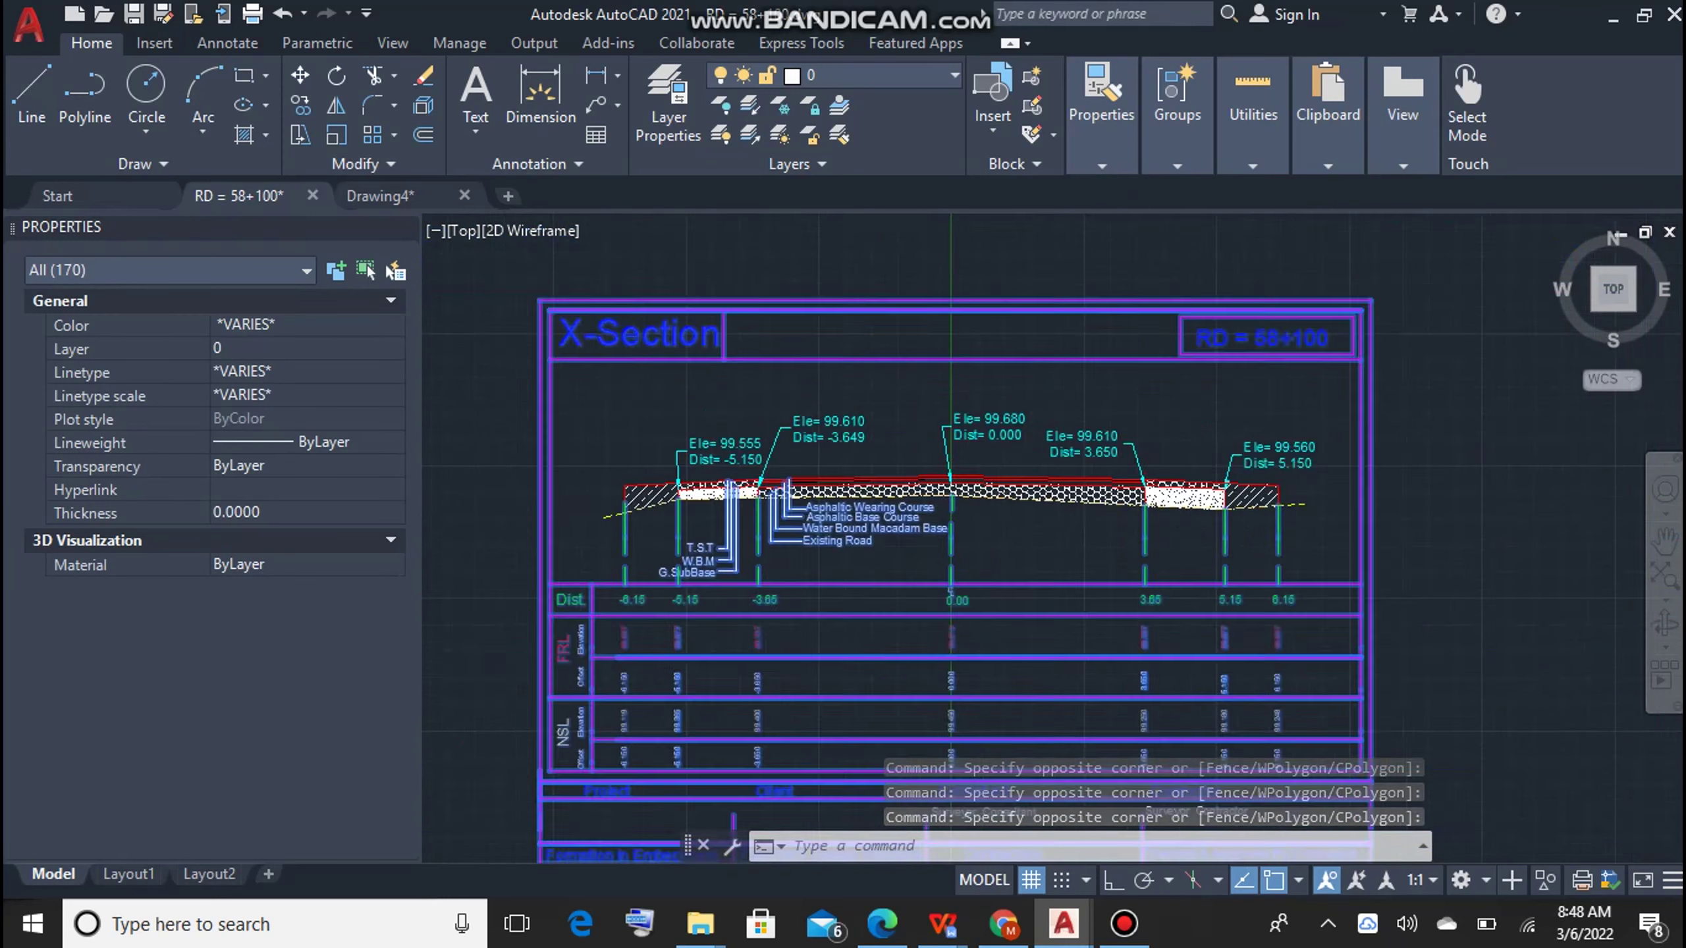
{"action": "scroll", "coordinate": [856, 465], "scroll_direction": "down", "scroll_amount": 4}
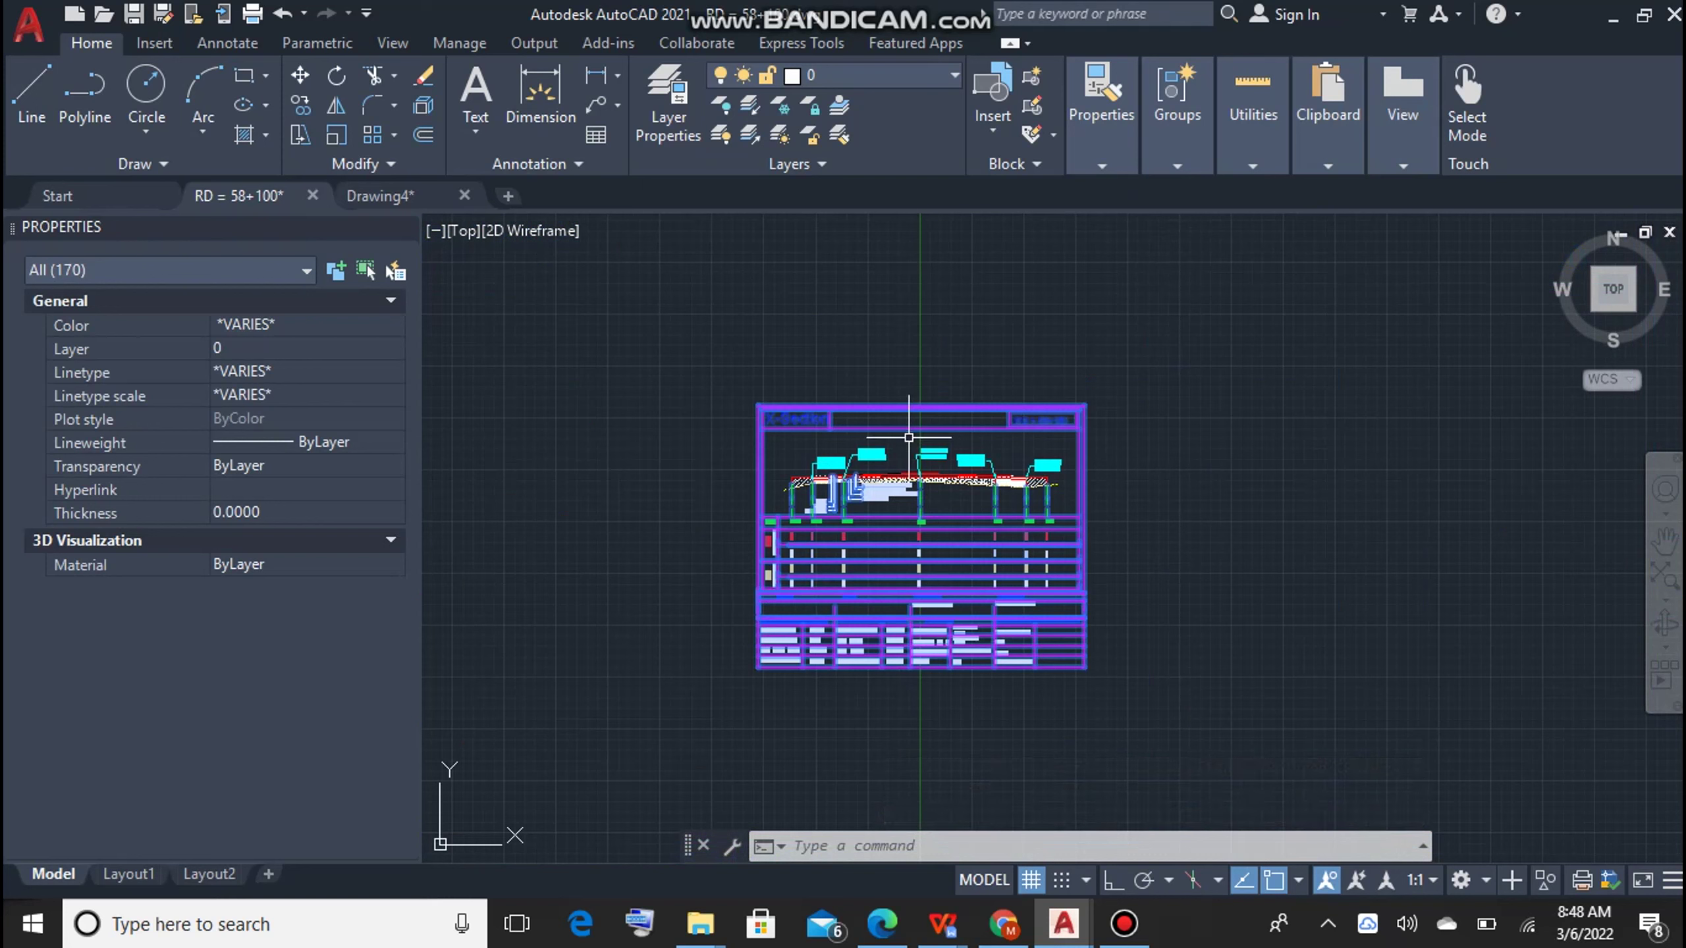
{"action": "right_click", "coordinate": [910, 425]}
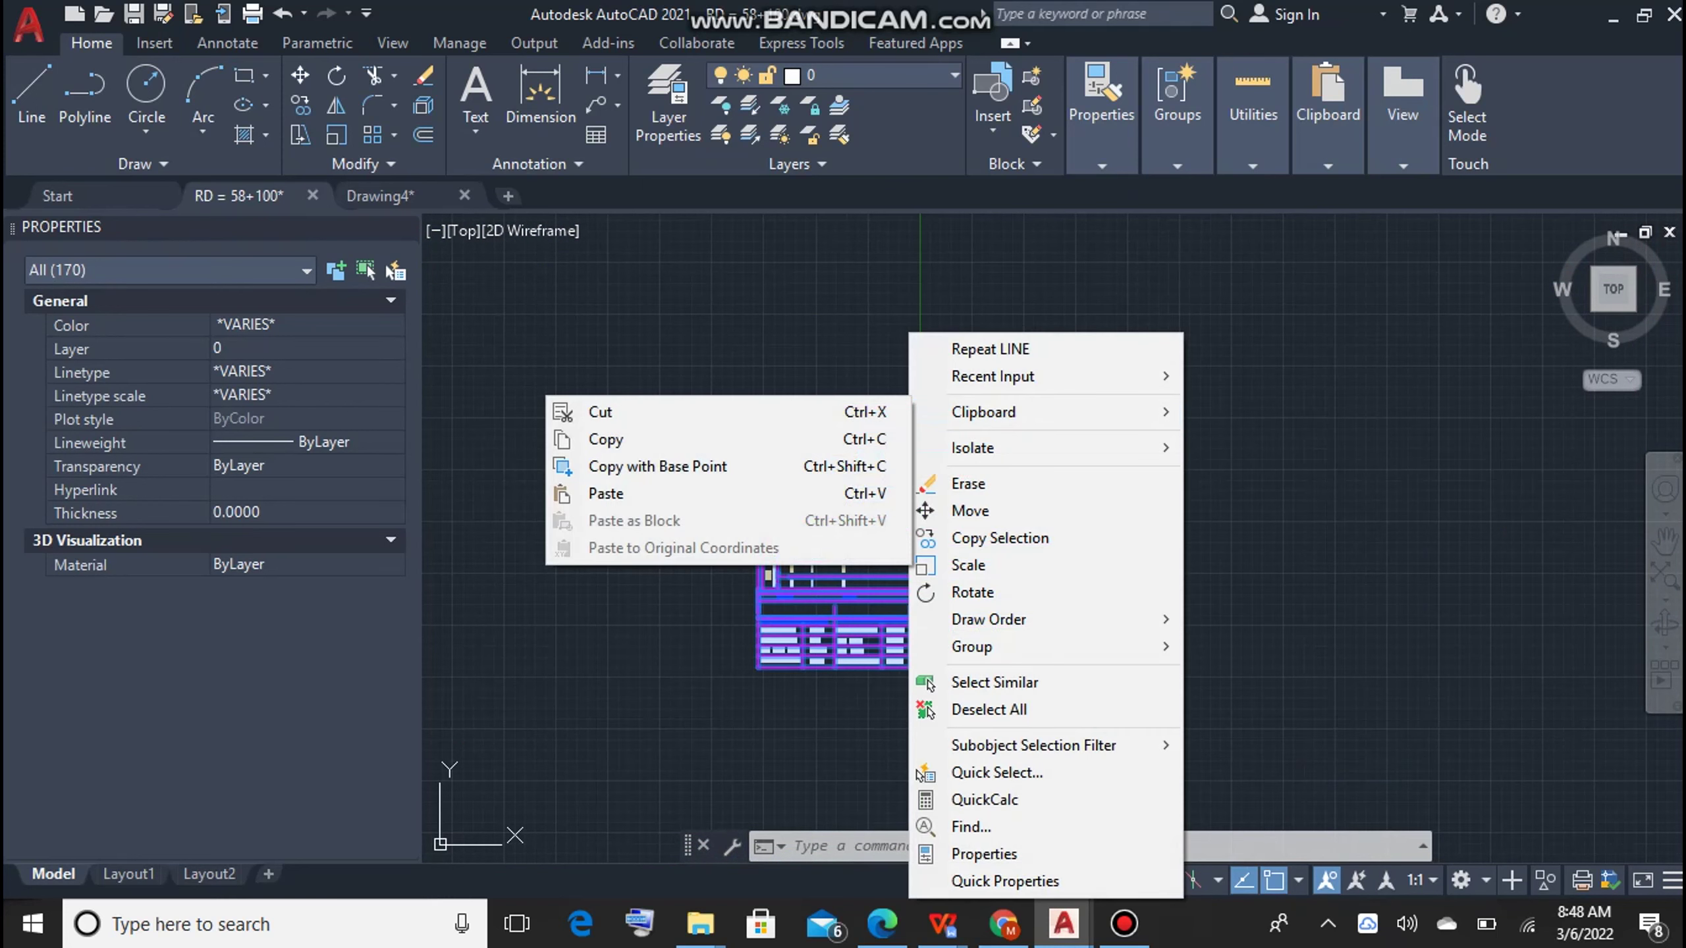
{"action": "left_click", "coordinate": [606, 439]}
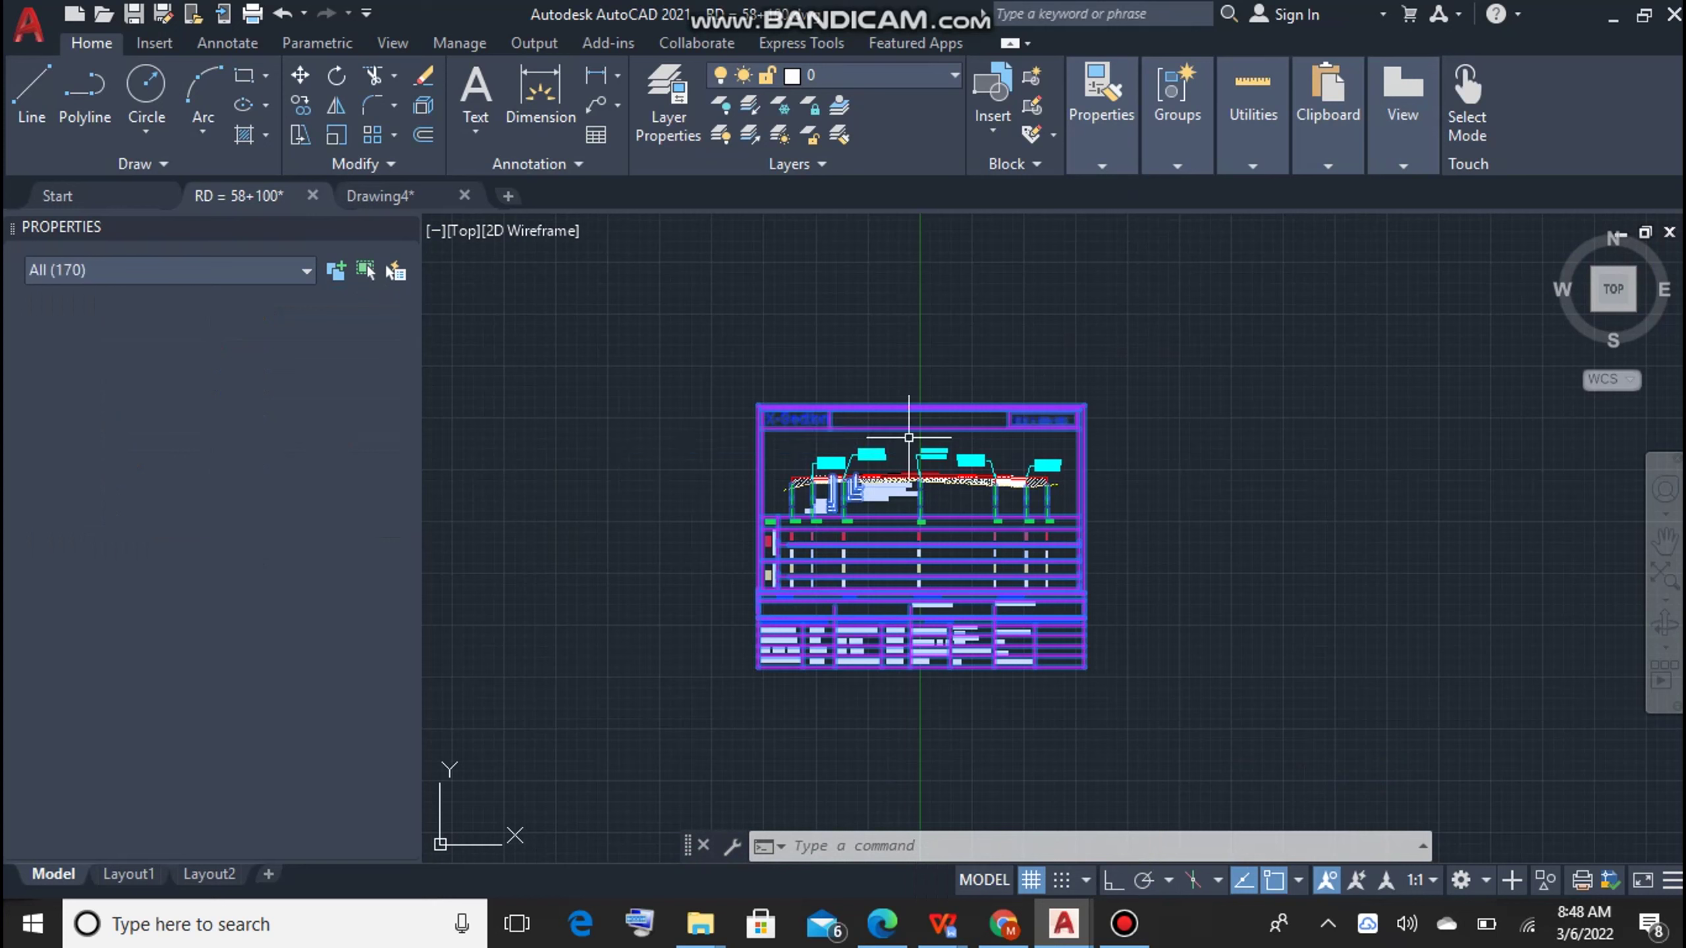
Step: Paste the copied sheet into Drawing4 as a block
{"action": "left_click", "coordinate": [380, 195]}
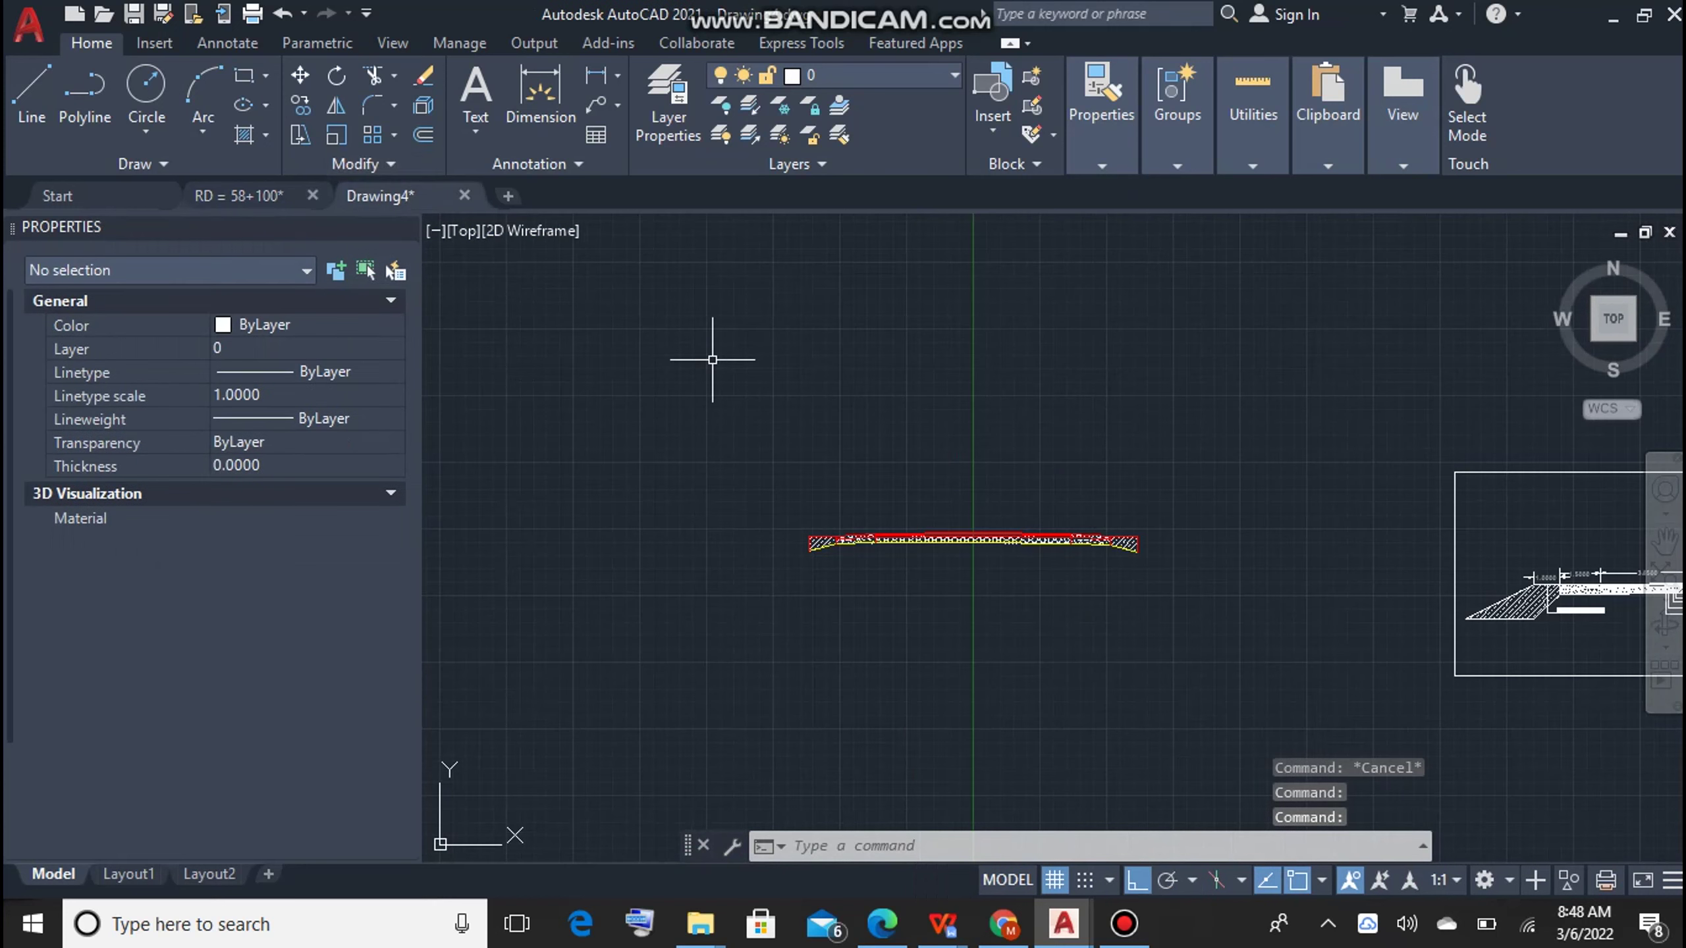
{"action": "right_click", "coordinate": [696, 388]}
{"action": "mouse_move", "coordinate": [771, 466]}
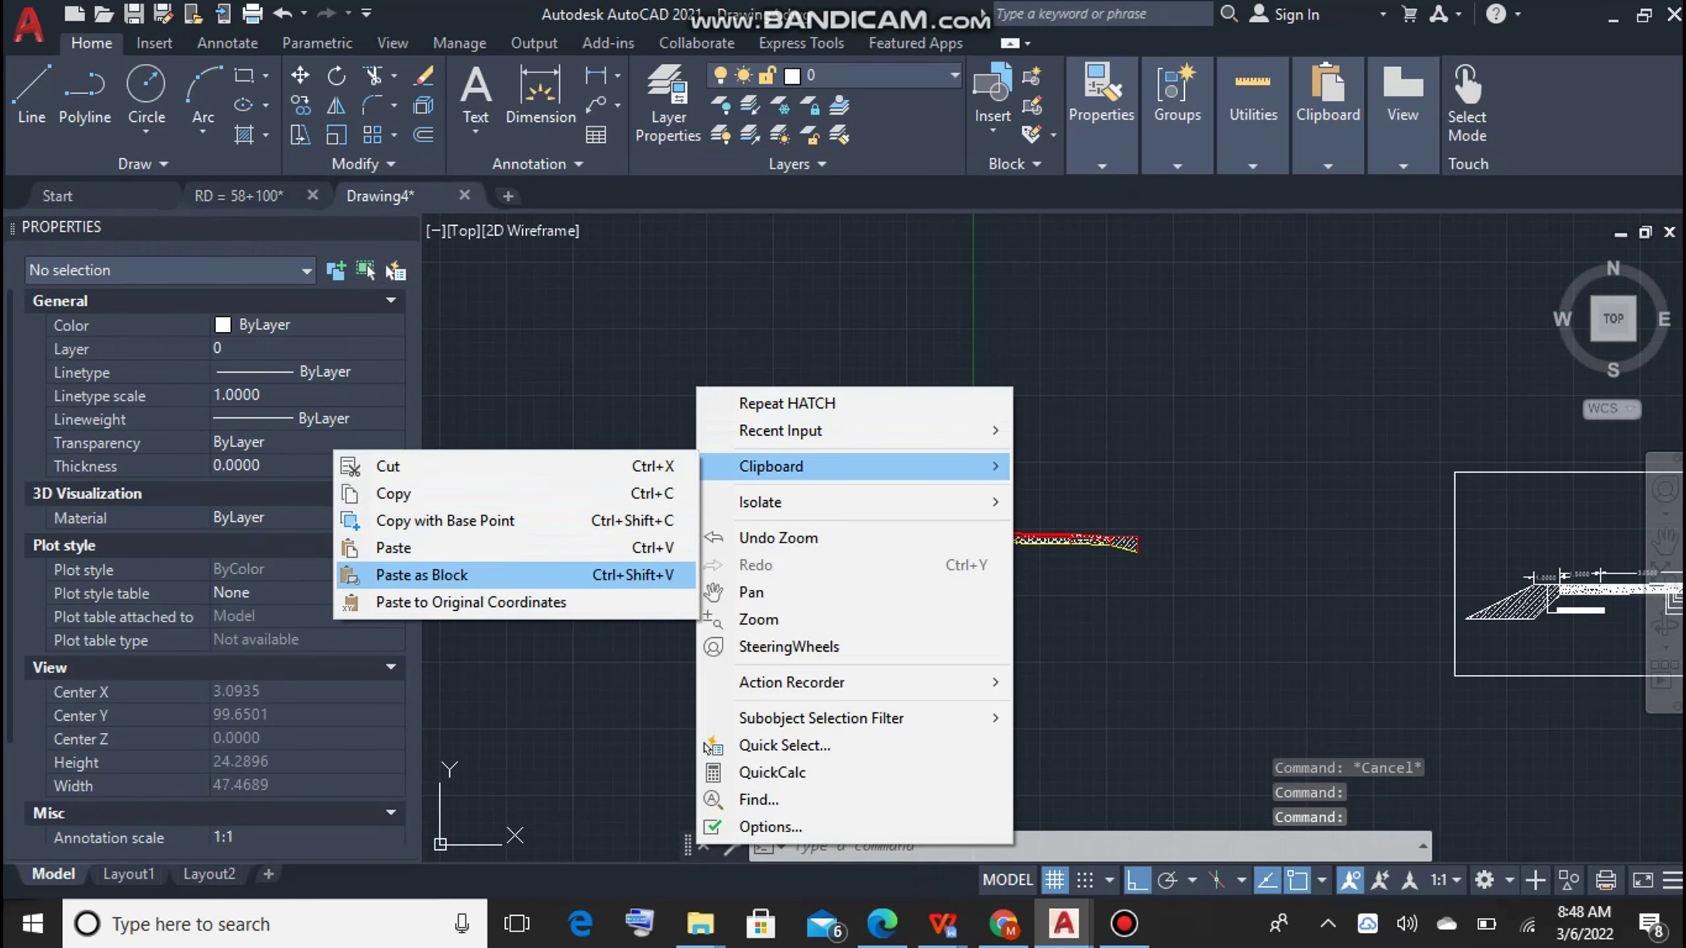
{"action": "left_click", "coordinate": [425, 576]}
{"action": "scroll", "coordinate": [966, 481], "scroll_direction": "down", "scroll_amount": 4}
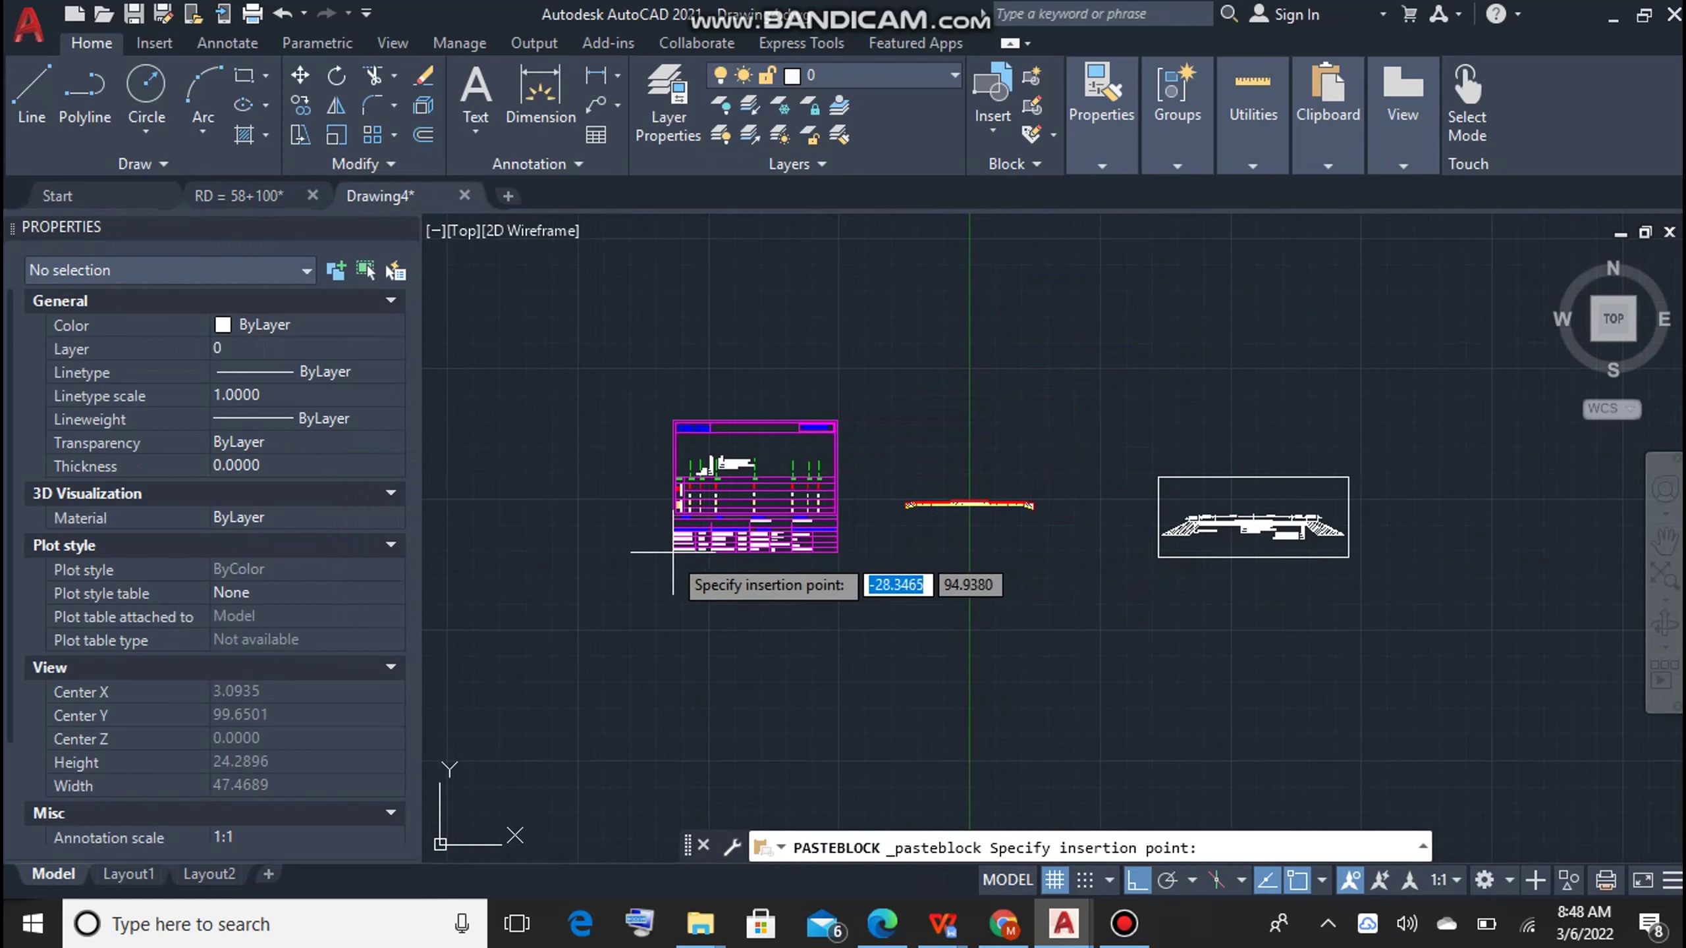
{"action": "key", "text": "Escape"}
Step: Explode the pasted sheet block into separate objects
{"action": "key", "text": "Escape"}
{"action": "left_click", "coordinate": [872, 614]}
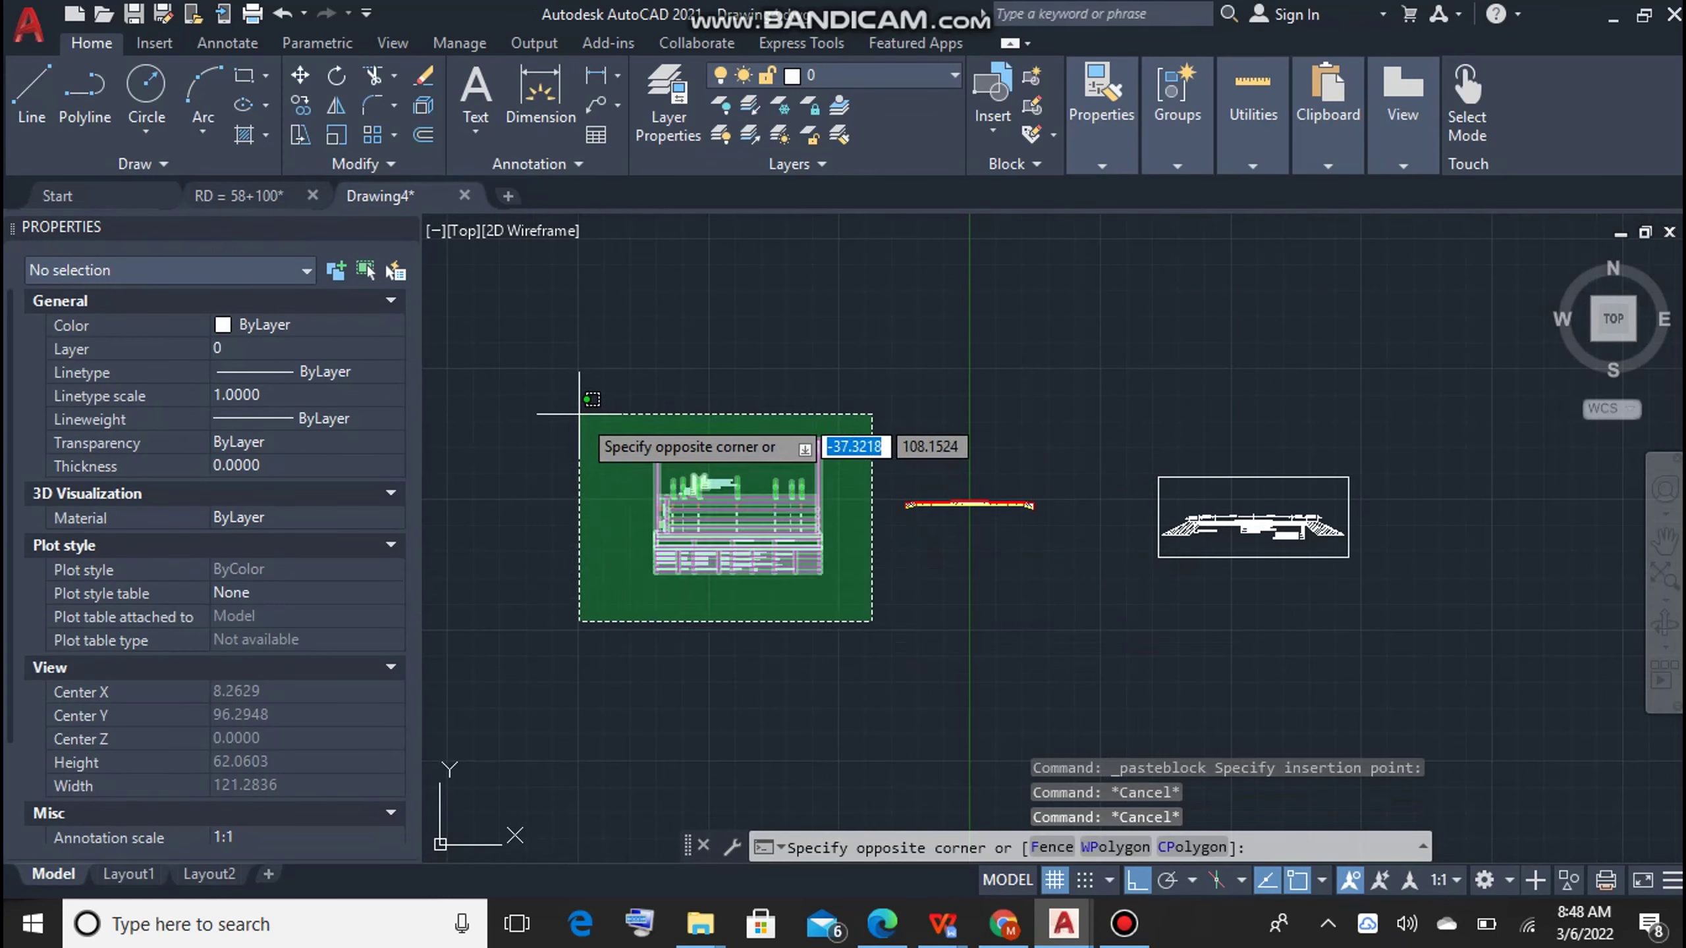
{"action": "left_click", "coordinate": [587, 409]}
{"action": "key", "text": "Escape"}
{"action": "left_click", "coordinate": [880, 662]}
{"action": "left_click", "coordinate": [611, 368]}
{"action": "key", "text": "Return"}
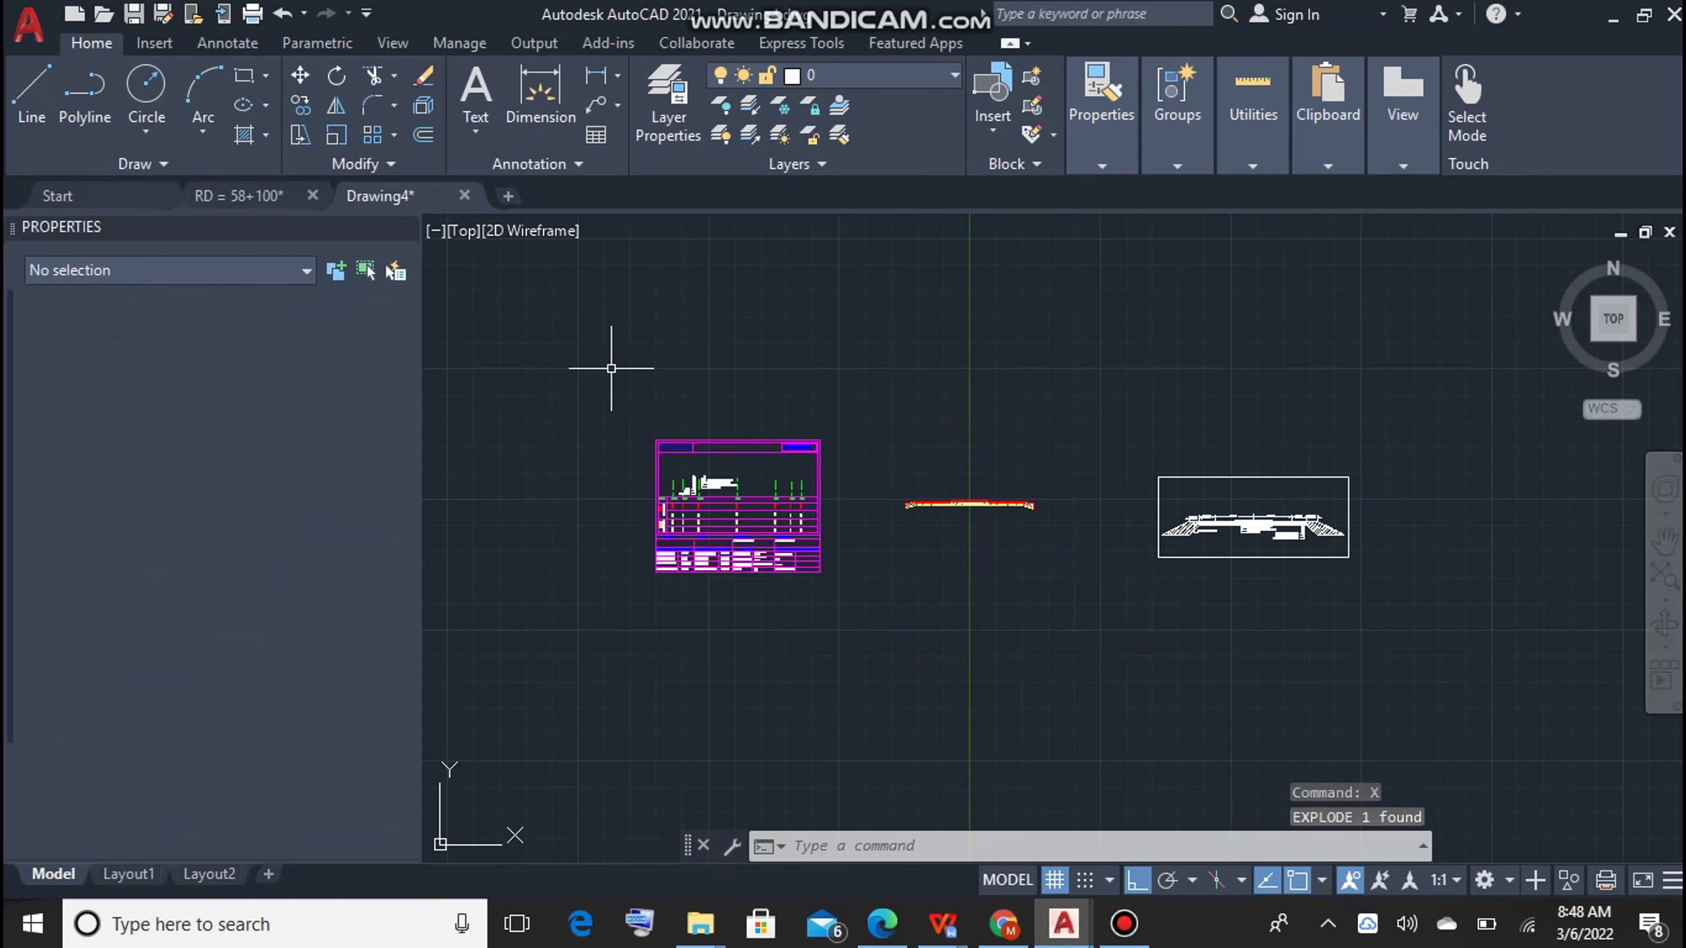
{"action": "key", "text": "Escape"}
{"action": "scroll", "coordinate": [714, 399], "scroll_direction": "up", "scroll_amount": 5}
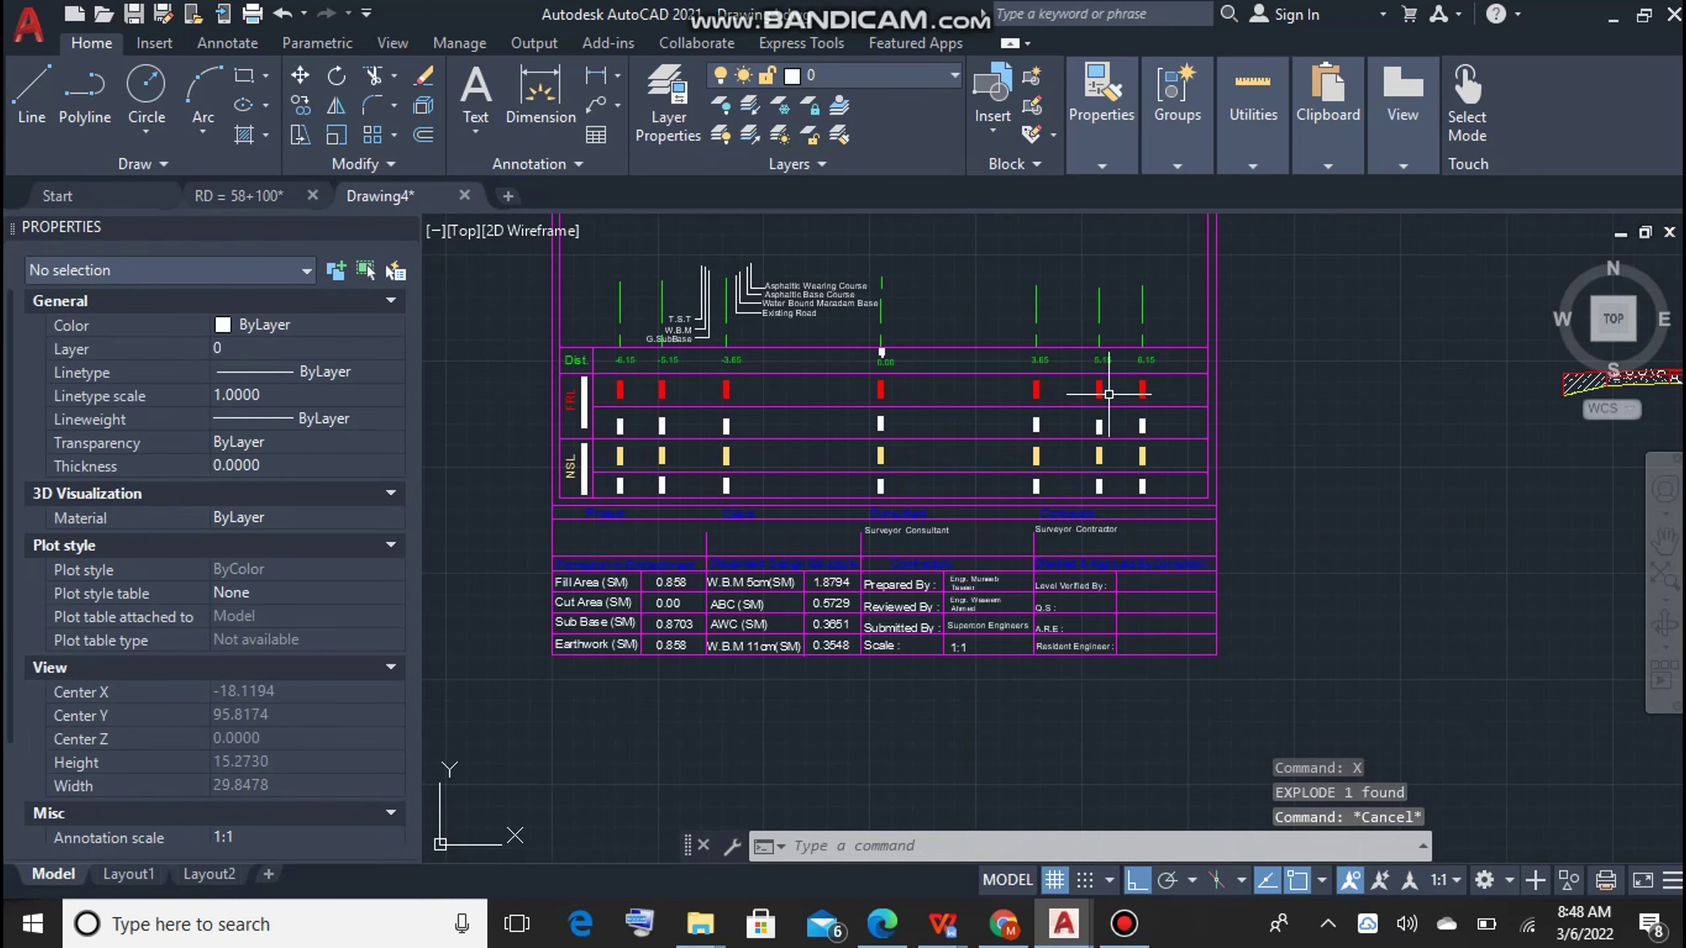
Step: Erase the 10 red values and the white bars from the FRL row
{"action": "left_click", "coordinate": [1156, 378]}
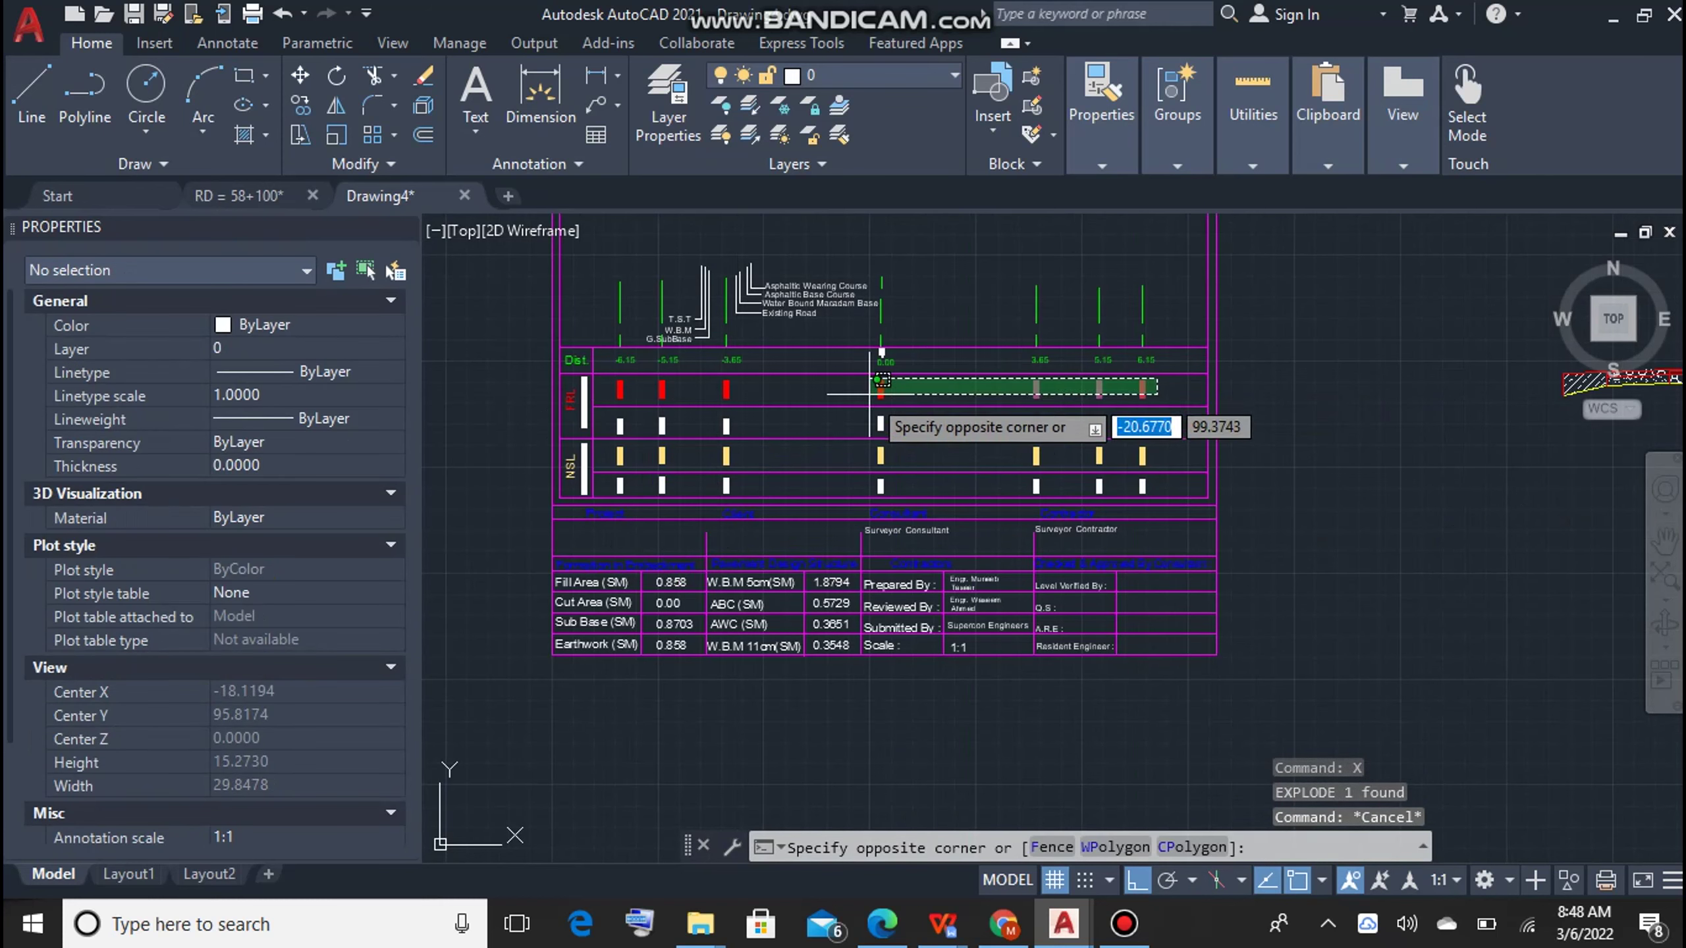
{"action": "left_click", "coordinate": [617, 388]}
{"action": "key", "text": "Delete"}
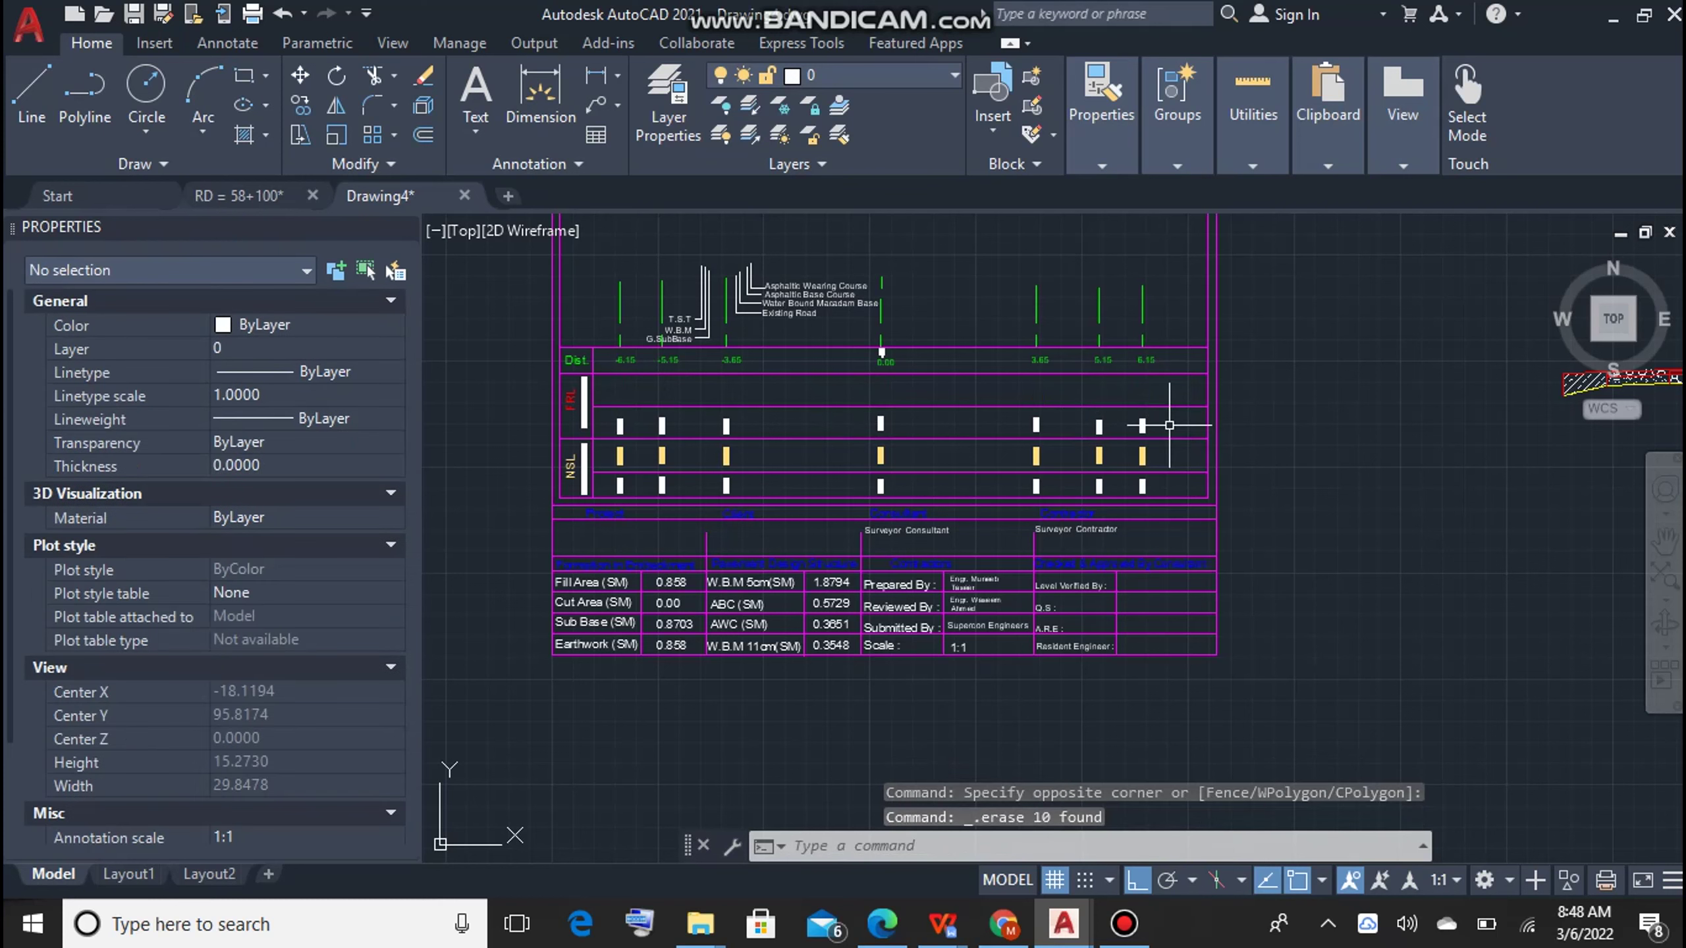
{"action": "left_click", "coordinate": [1164, 422]}
{"action": "left_click", "coordinate": [617, 430]}
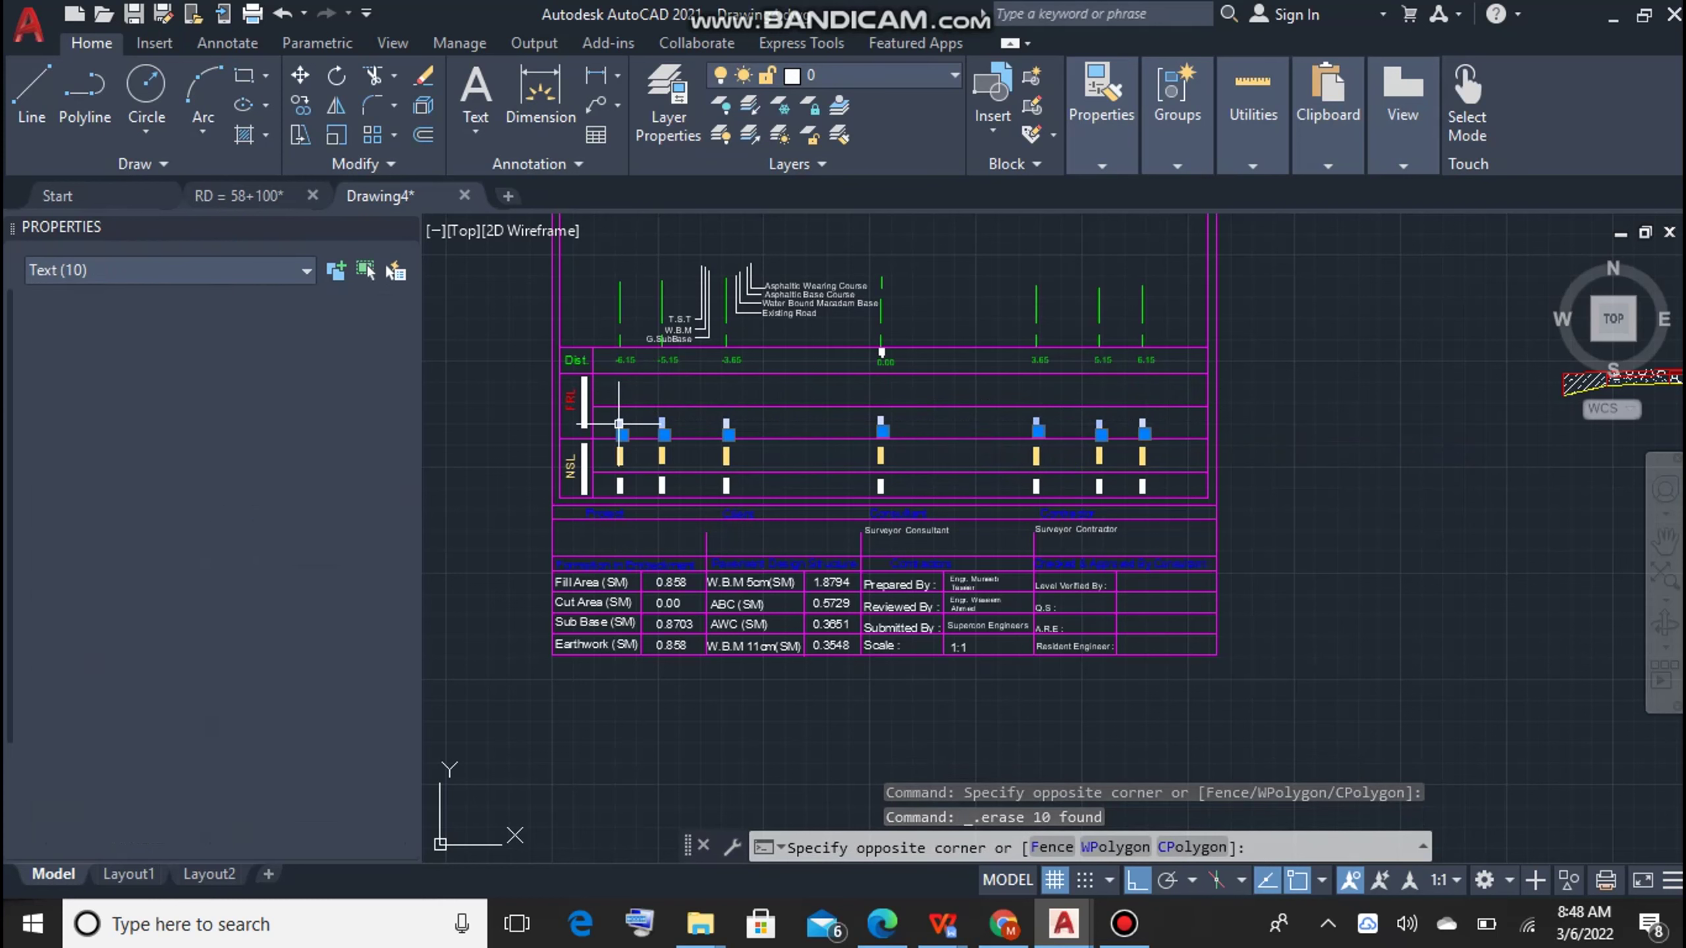
{"action": "key", "text": "Delete"}
Step: Erase the yellow and white bars from the NSL row
{"action": "left_click", "coordinate": [1168, 450]}
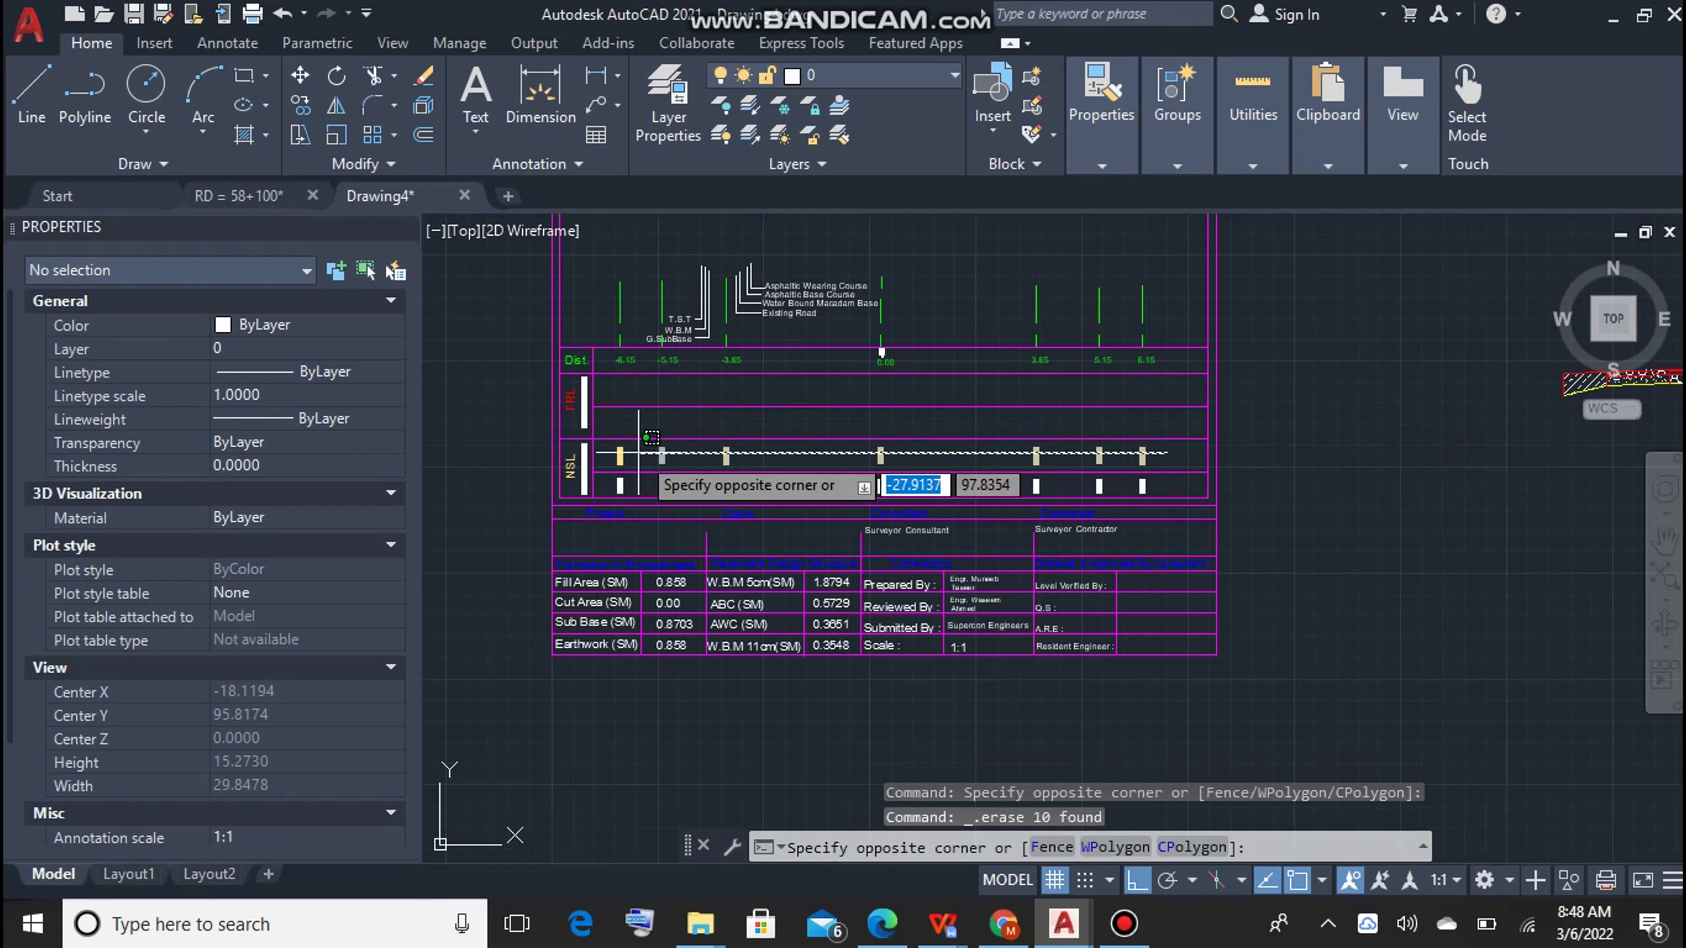
{"action": "left_click", "coordinate": [602, 452]}
{"action": "key", "text": "Delete"}
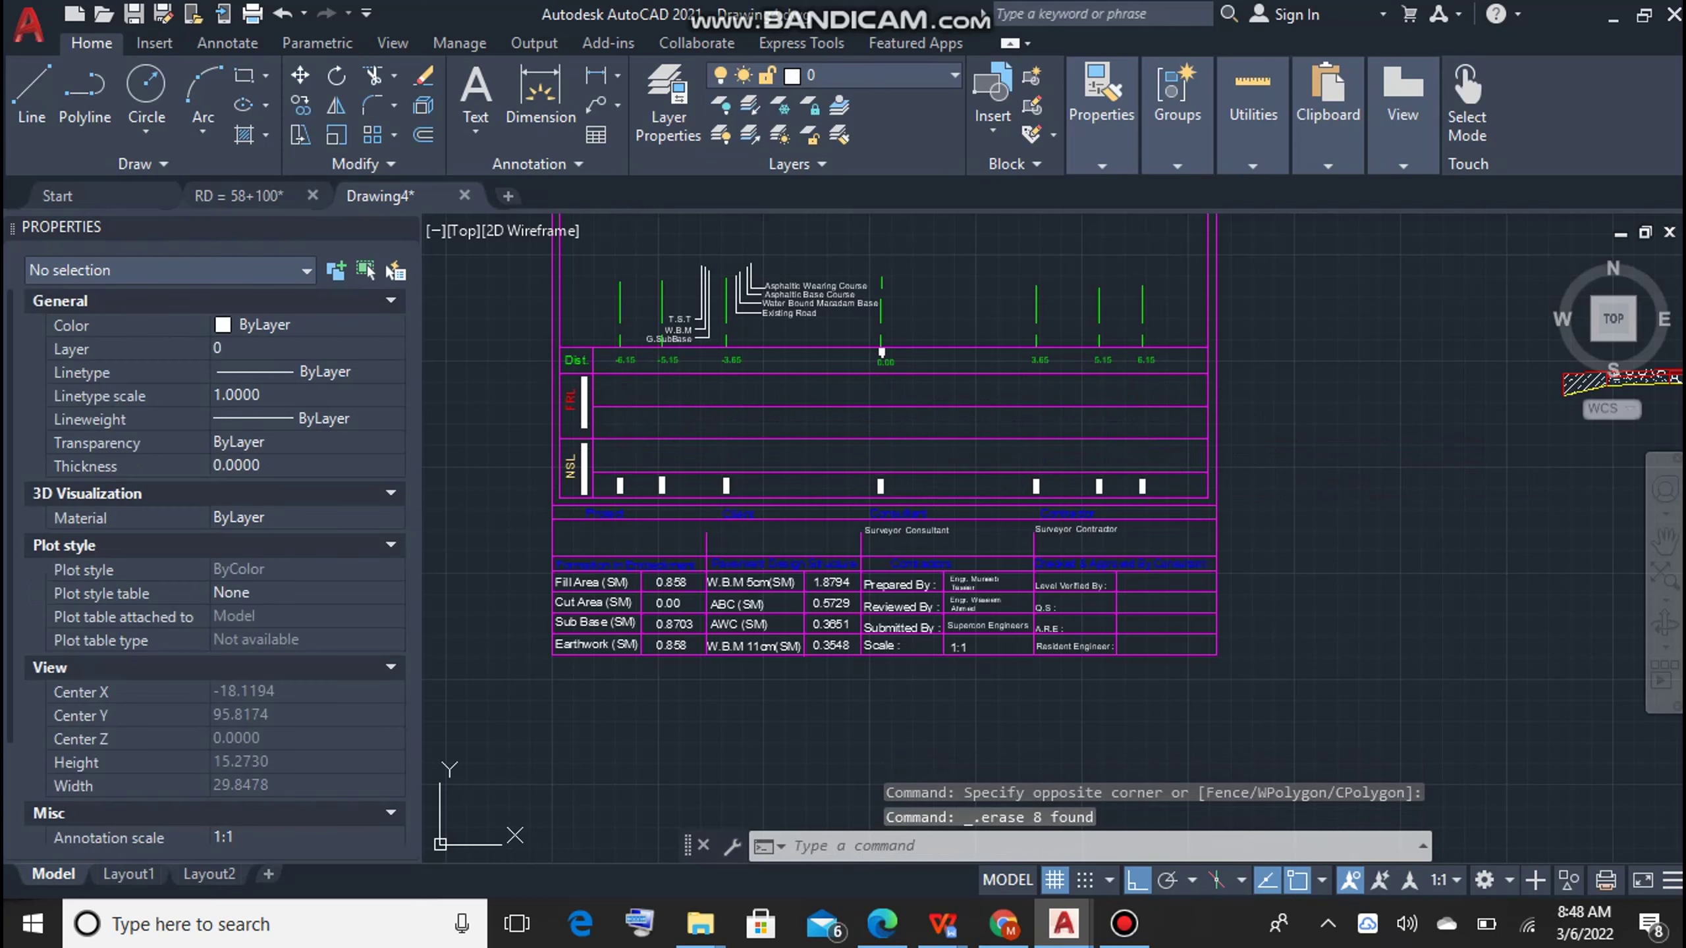
{"action": "left_click", "coordinate": [1171, 479]}
{"action": "left_click", "coordinate": [620, 478]}
{"action": "key", "text": "Delete"}
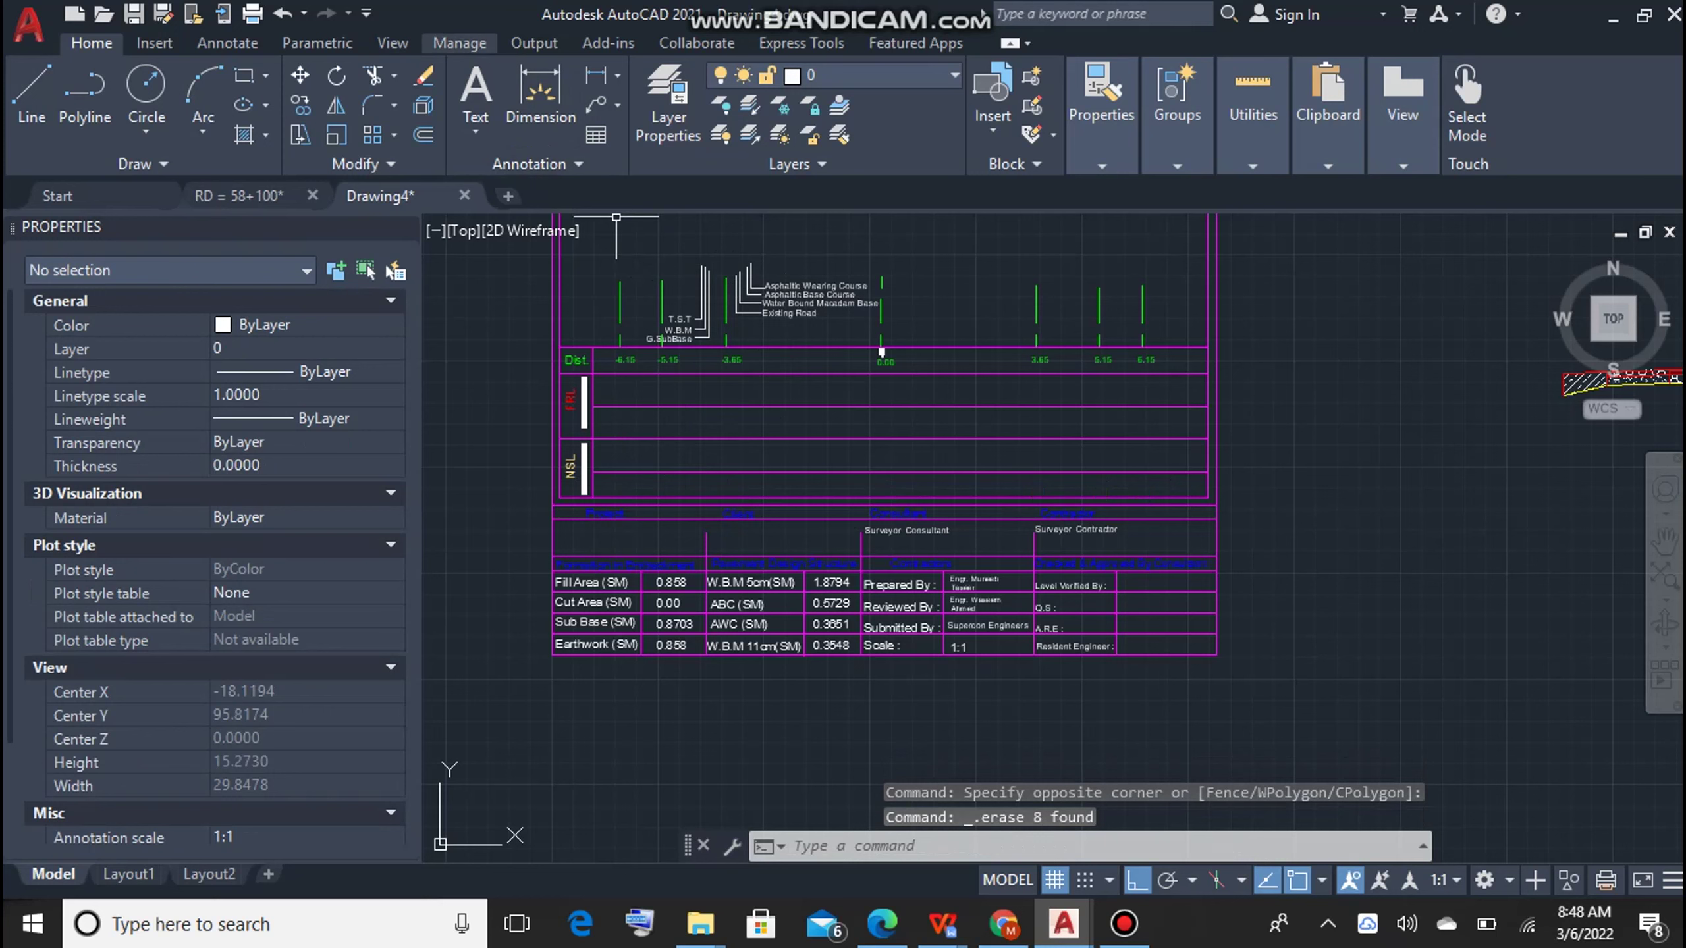
Step: Load Acad(2) (2), AREA4, CD and XYZ from the Lisp For Cross Section folder
{"action": "left_click", "coordinate": [459, 42]}
{"action": "left_click", "coordinate": [563, 93]}
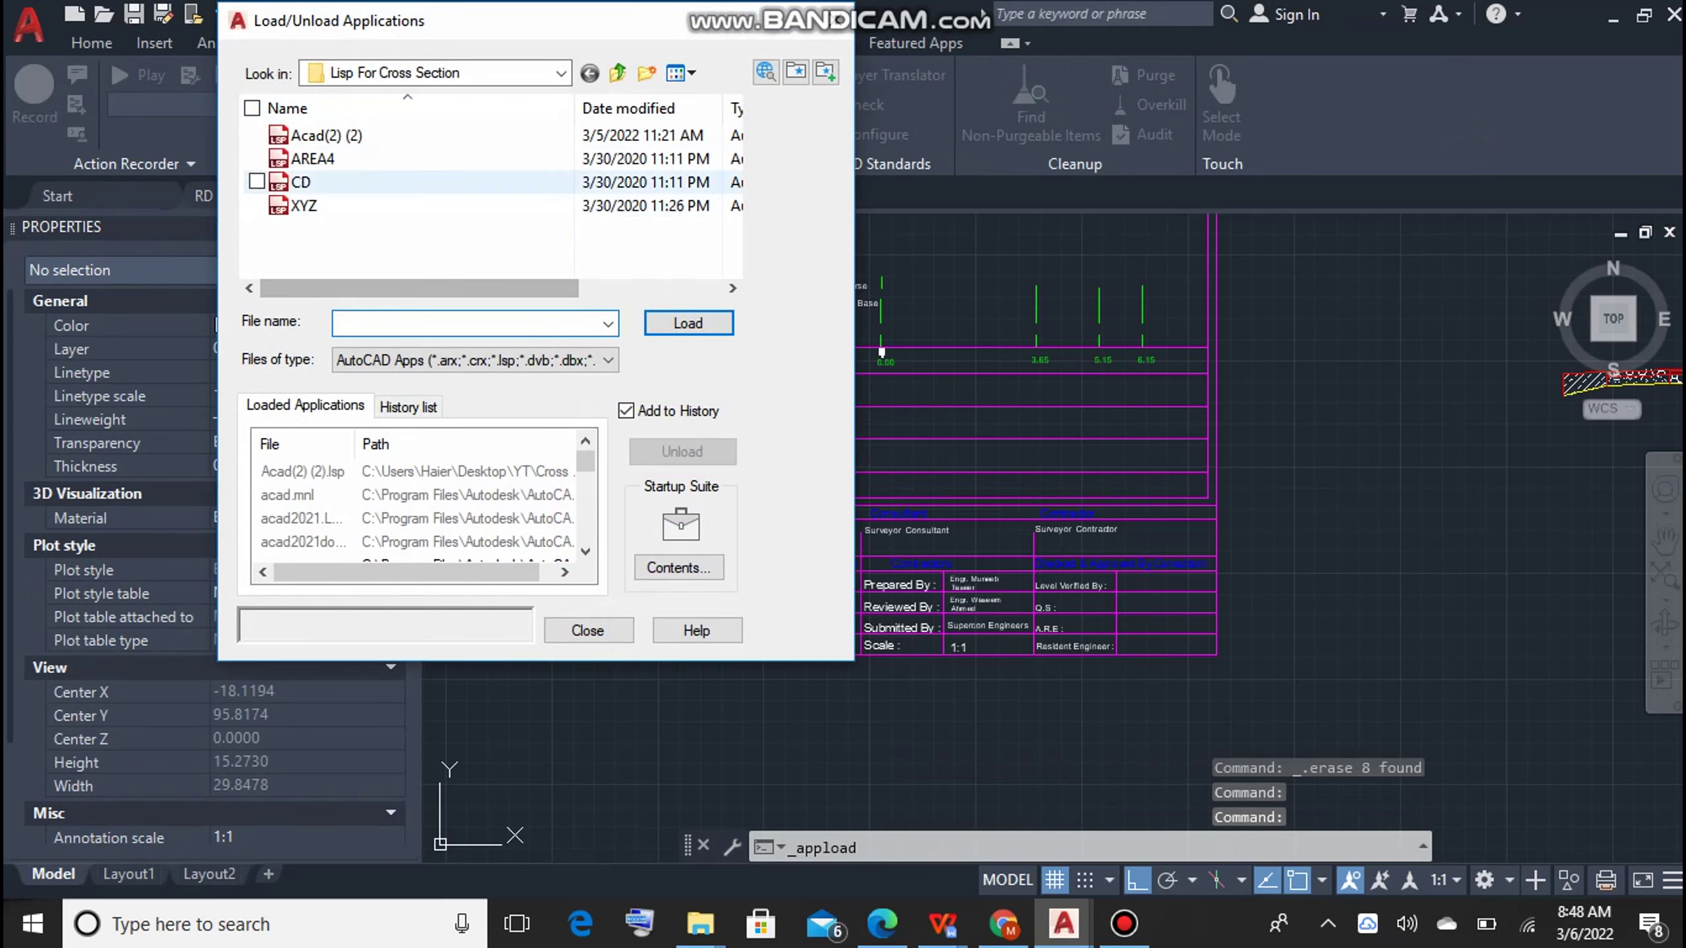
{"action": "left_click_drag", "start_coordinate": [303, 206], "coordinate": [352, 136]}
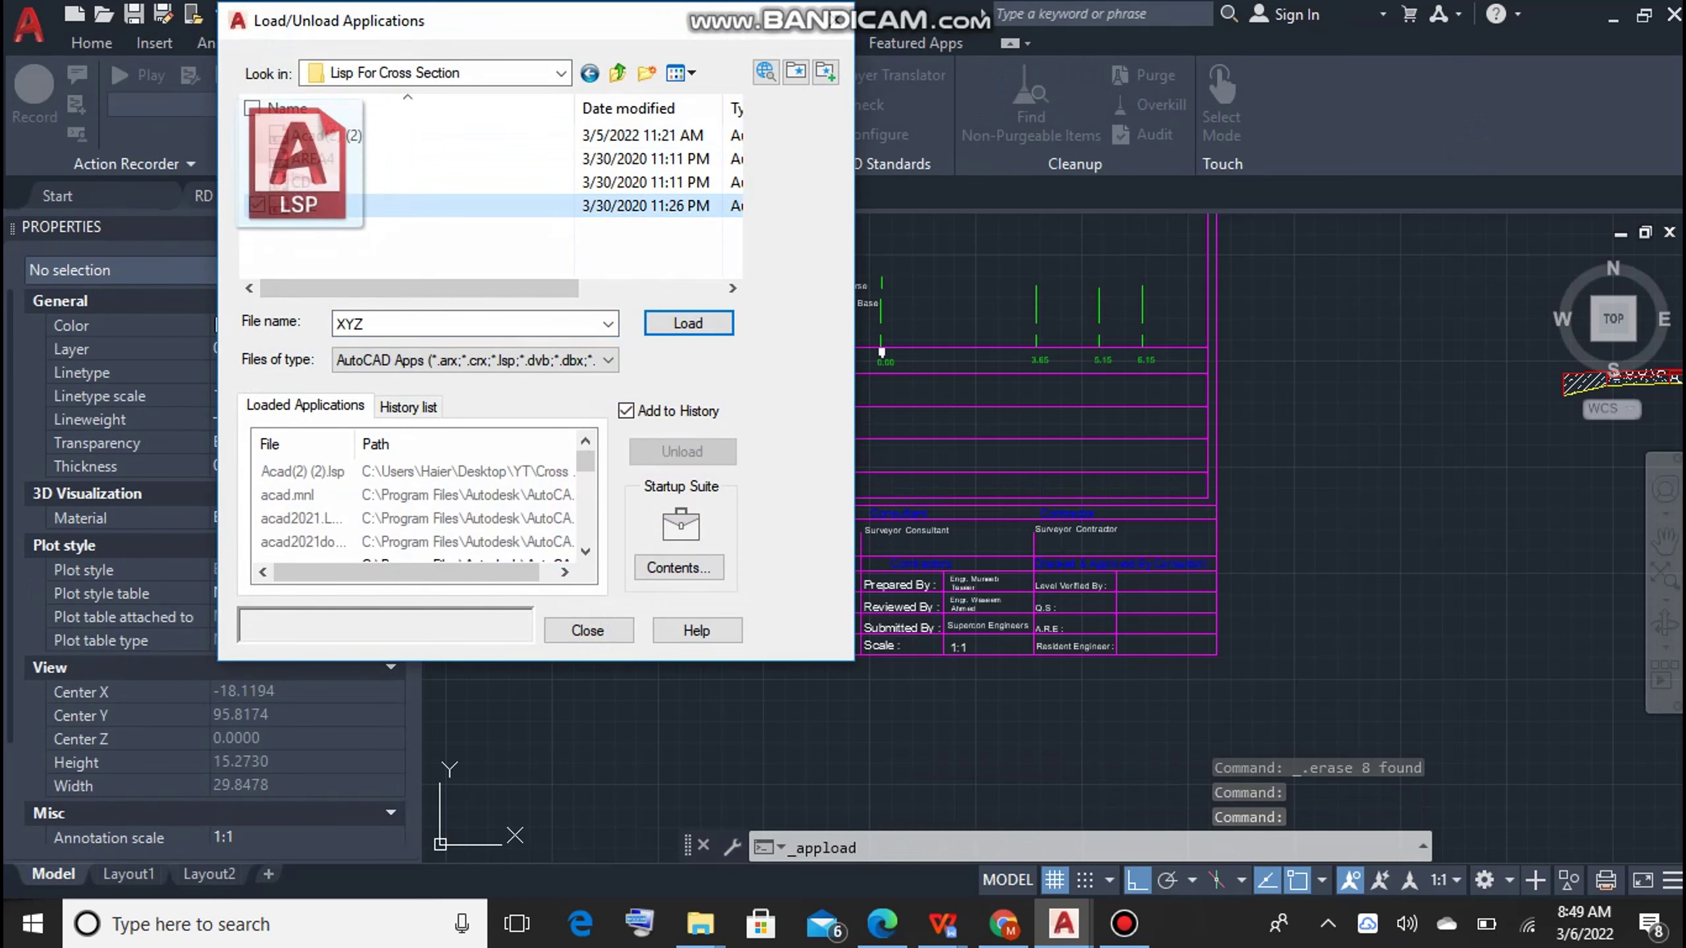
{"action": "left_click_drag", "start_coordinate": [371, 246], "coordinate": [371, 130]}
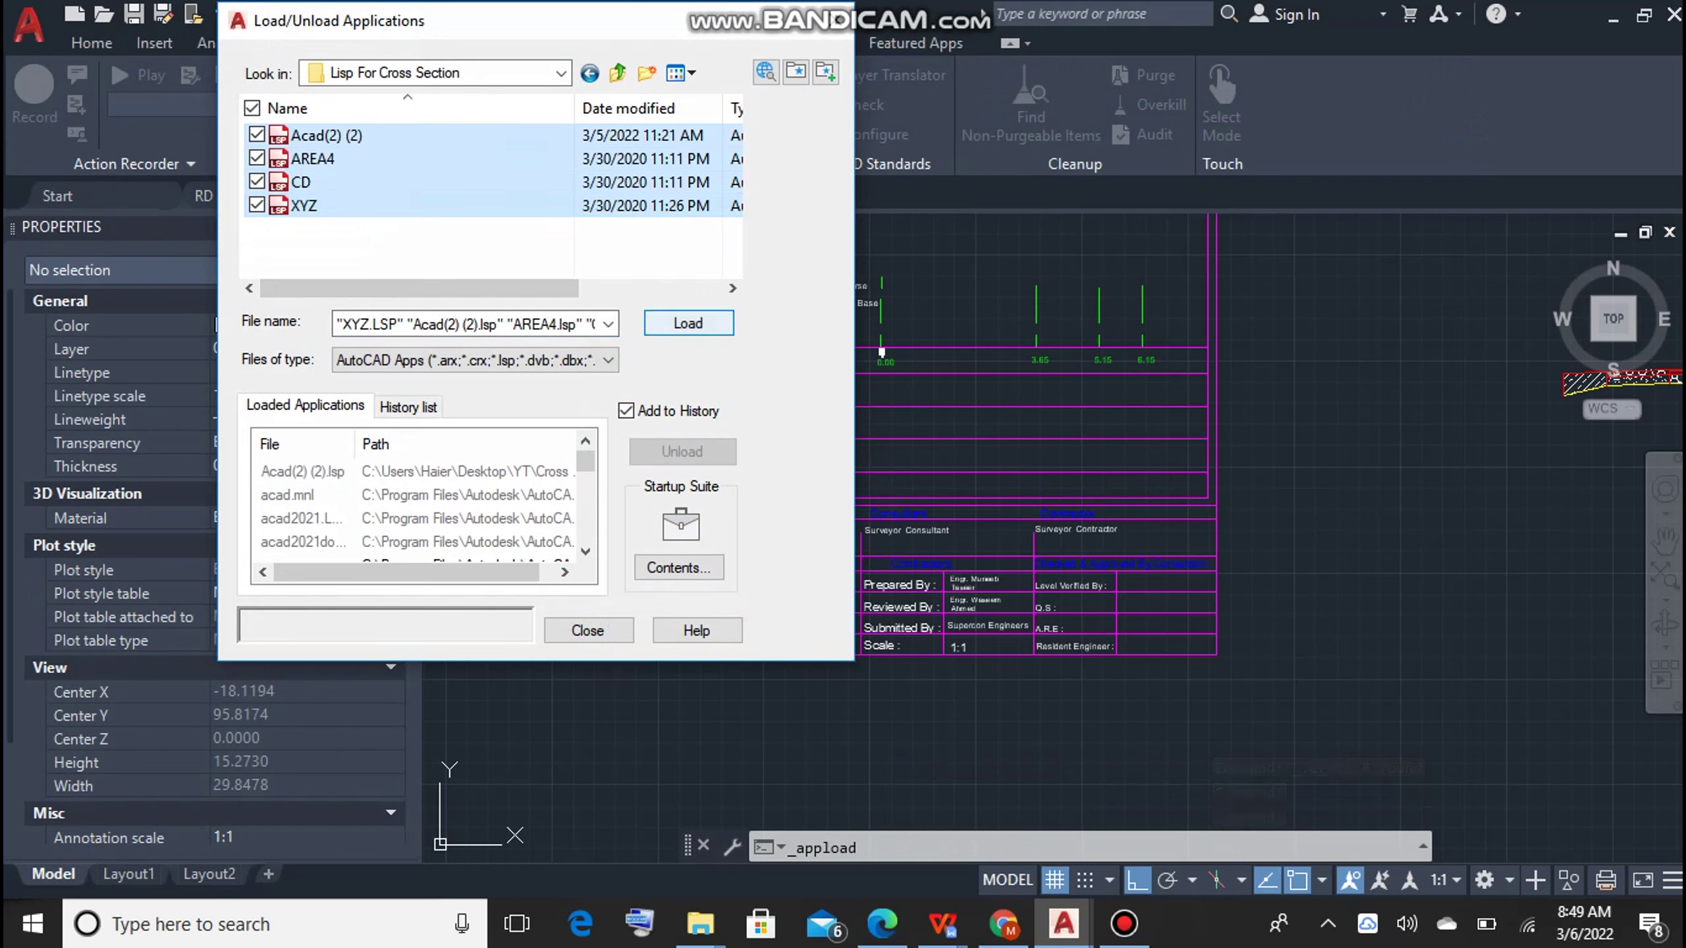
{"action": "left_click", "coordinate": [688, 322]}
{"action": "left_click", "coordinate": [688, 323]}
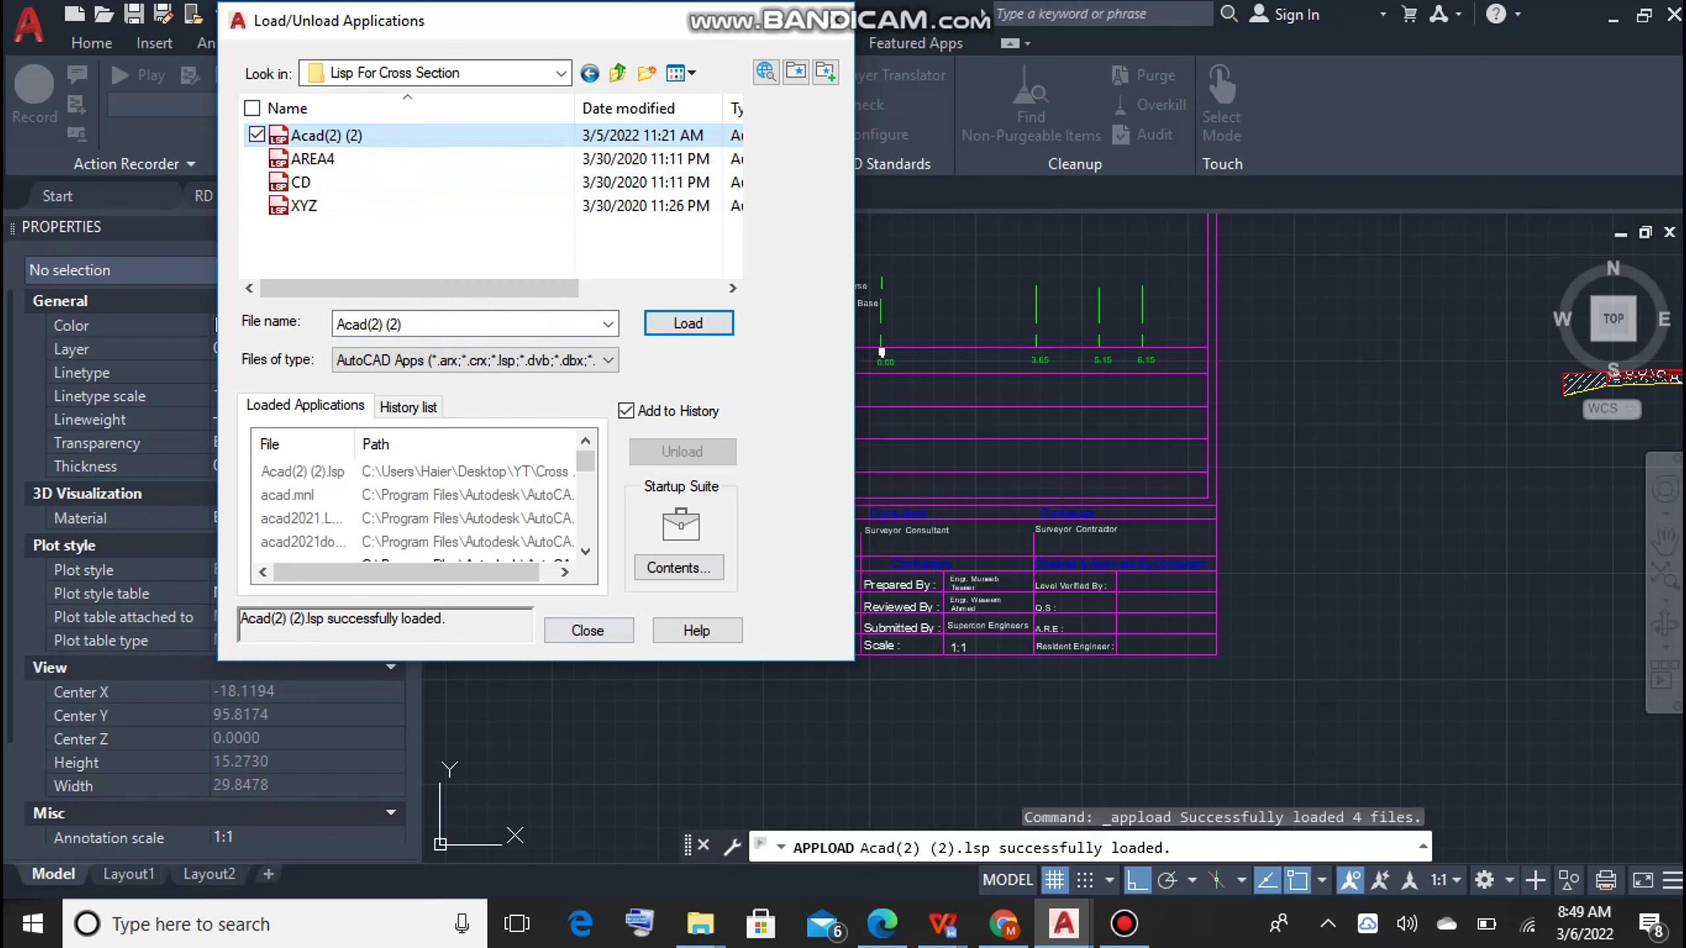
{"action": "right_click", "coordinate": [398, 136]}
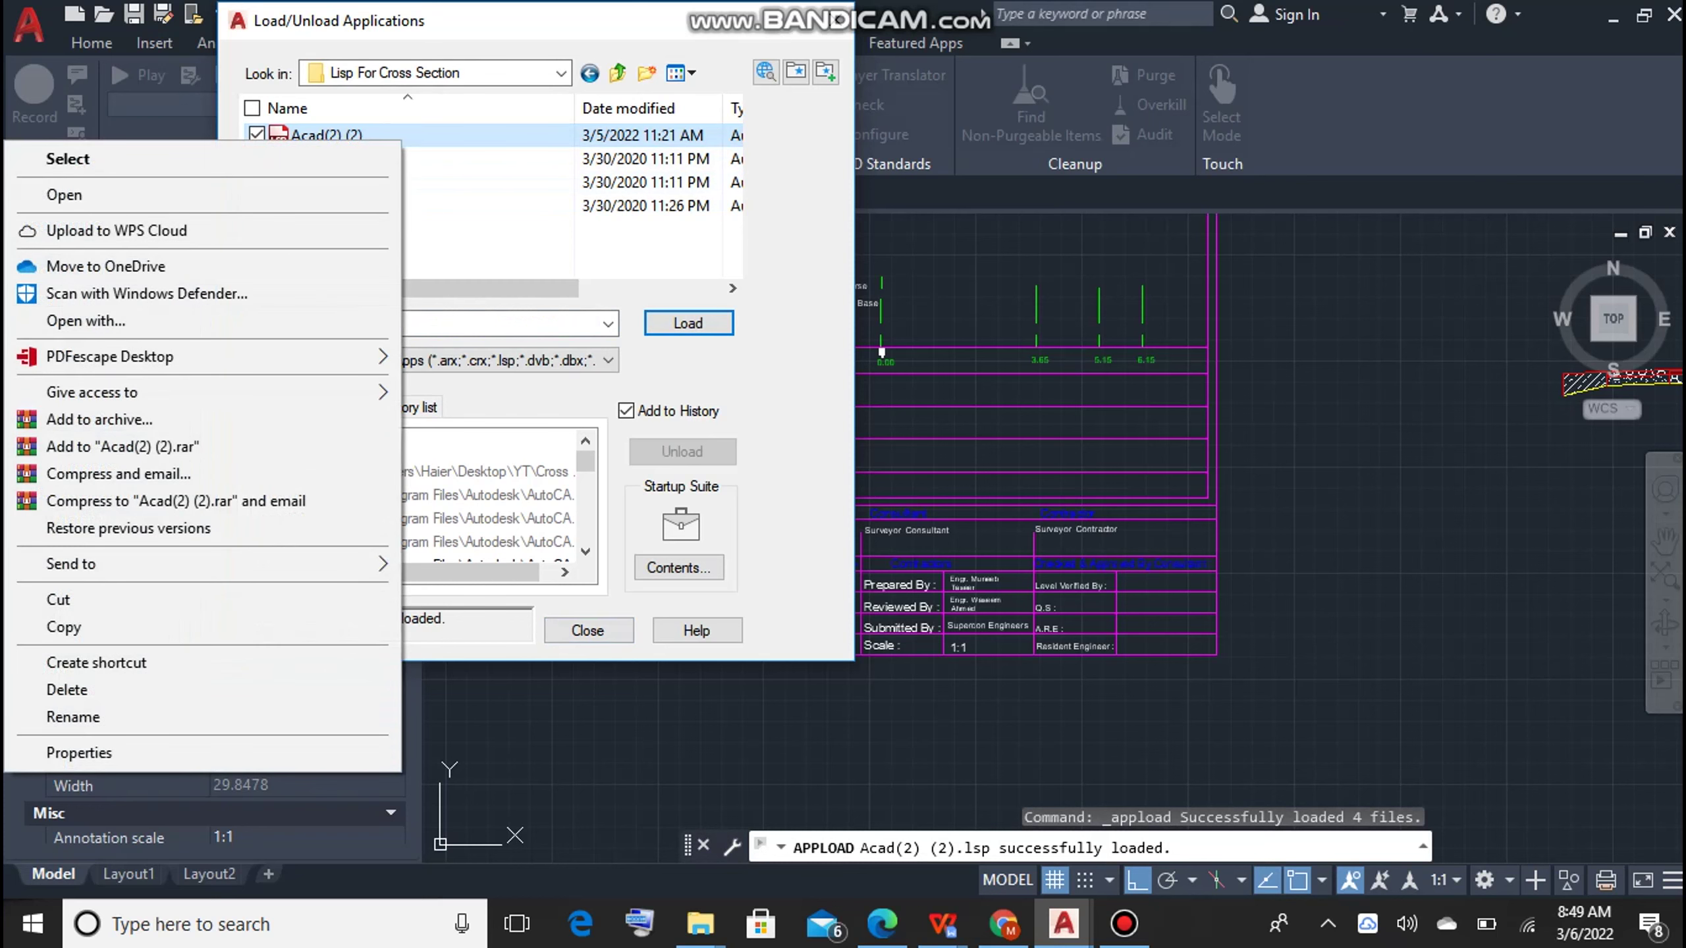
{"action": "key", "text": "Escape"}
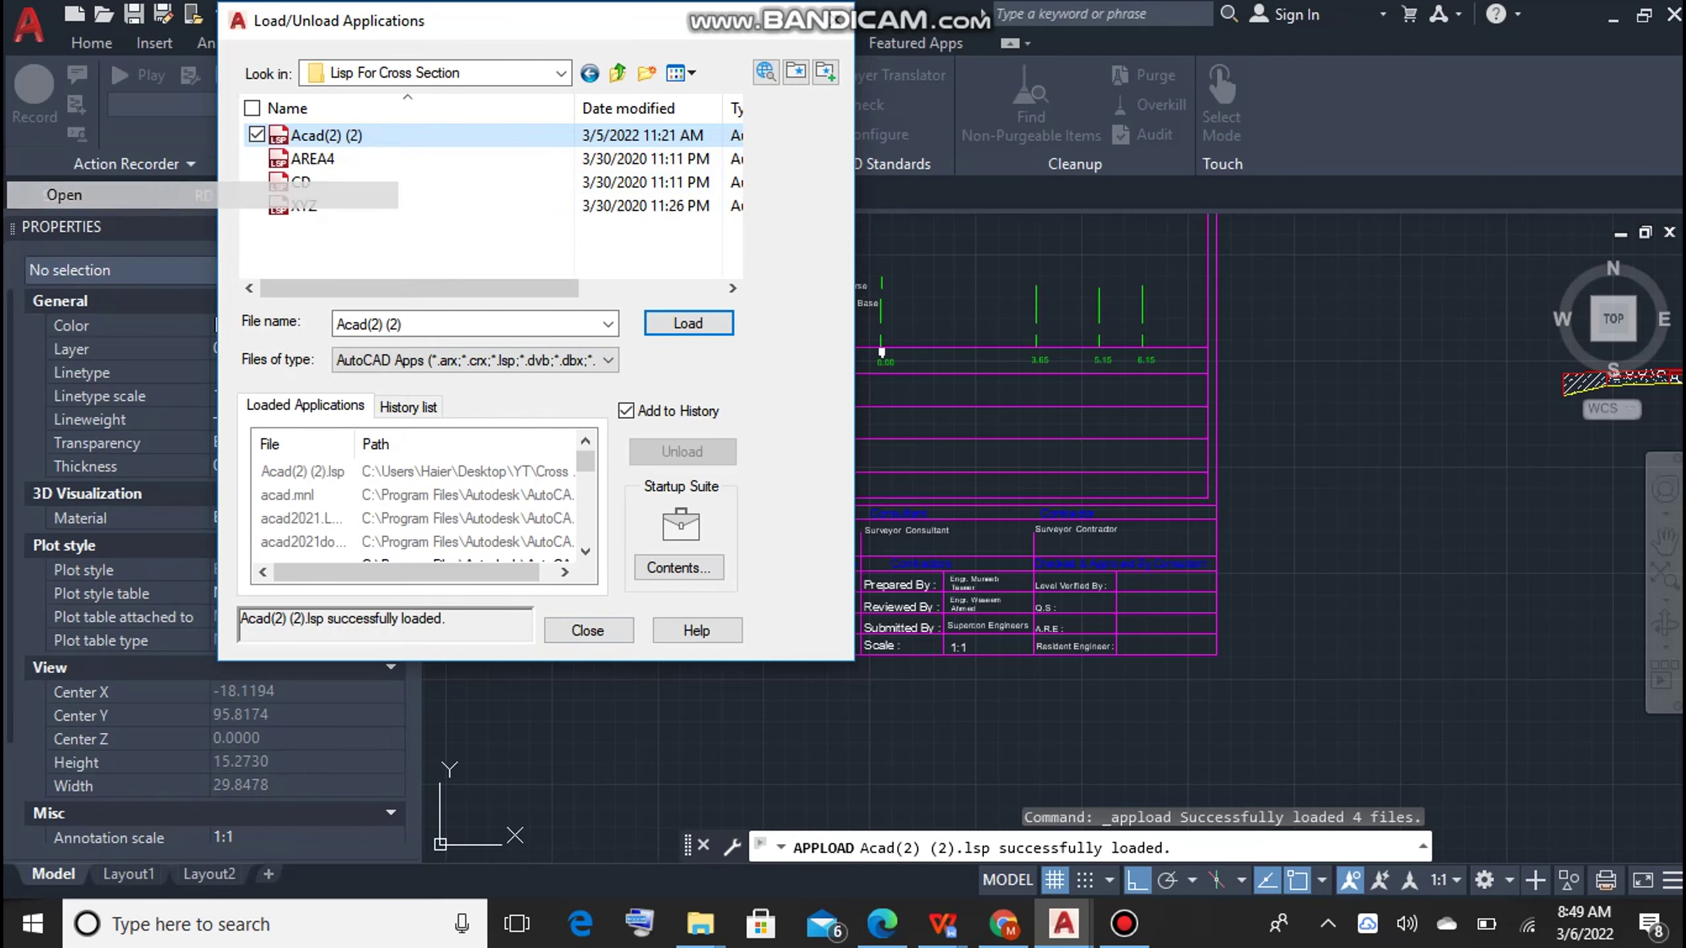
Step: Review Acad(2) (2).lsp in Notepad with htt at 0.1, save it, and close Notepad
{"action": "scroll", "coordinate": [664, 691], "scroll_direction": "down", "scroll_amount": 5}
{"action": "scroll", "coordinate": [663, 691], "scroll_direction": "down", "scroll_amount": 5}
{"action": "scroll", "coordinate": [664, 691], "scroll_direction": "down", "scroll_amount": 5}
{"action": "scroll", "coordinate": [664, 691], "scroll_direction": "down", "scroll_amount": 5}
{"action": "scroll", "coordinate": [664, 691], "scroll_direction": "down", "scroll_amount": 1}
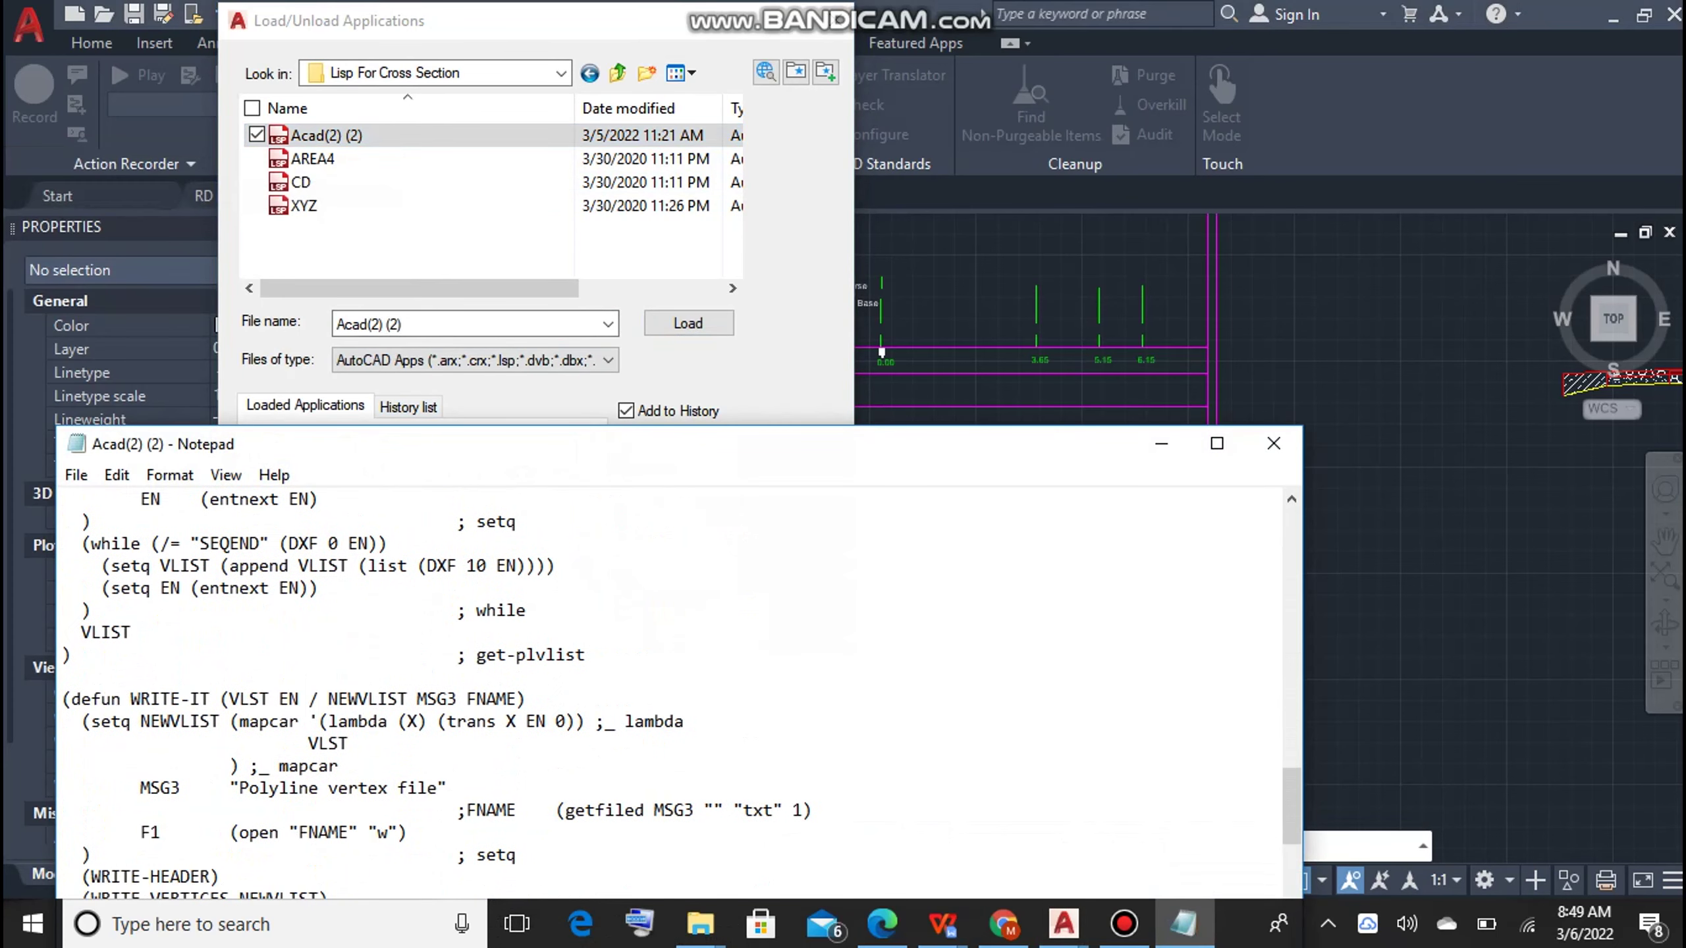
{"action": "scroll", "coordinate": [664, 690], "scroll_direction": "down", "scroll_amount": 2}
{"action": "scroll", "coordinate": [664, 691], "scroll_direction": "down", "scroll_amount": 3}
{"action": "scroll", "coordinate": [664, 690], "scroll_direction": "down", "scroll_amount": 3}
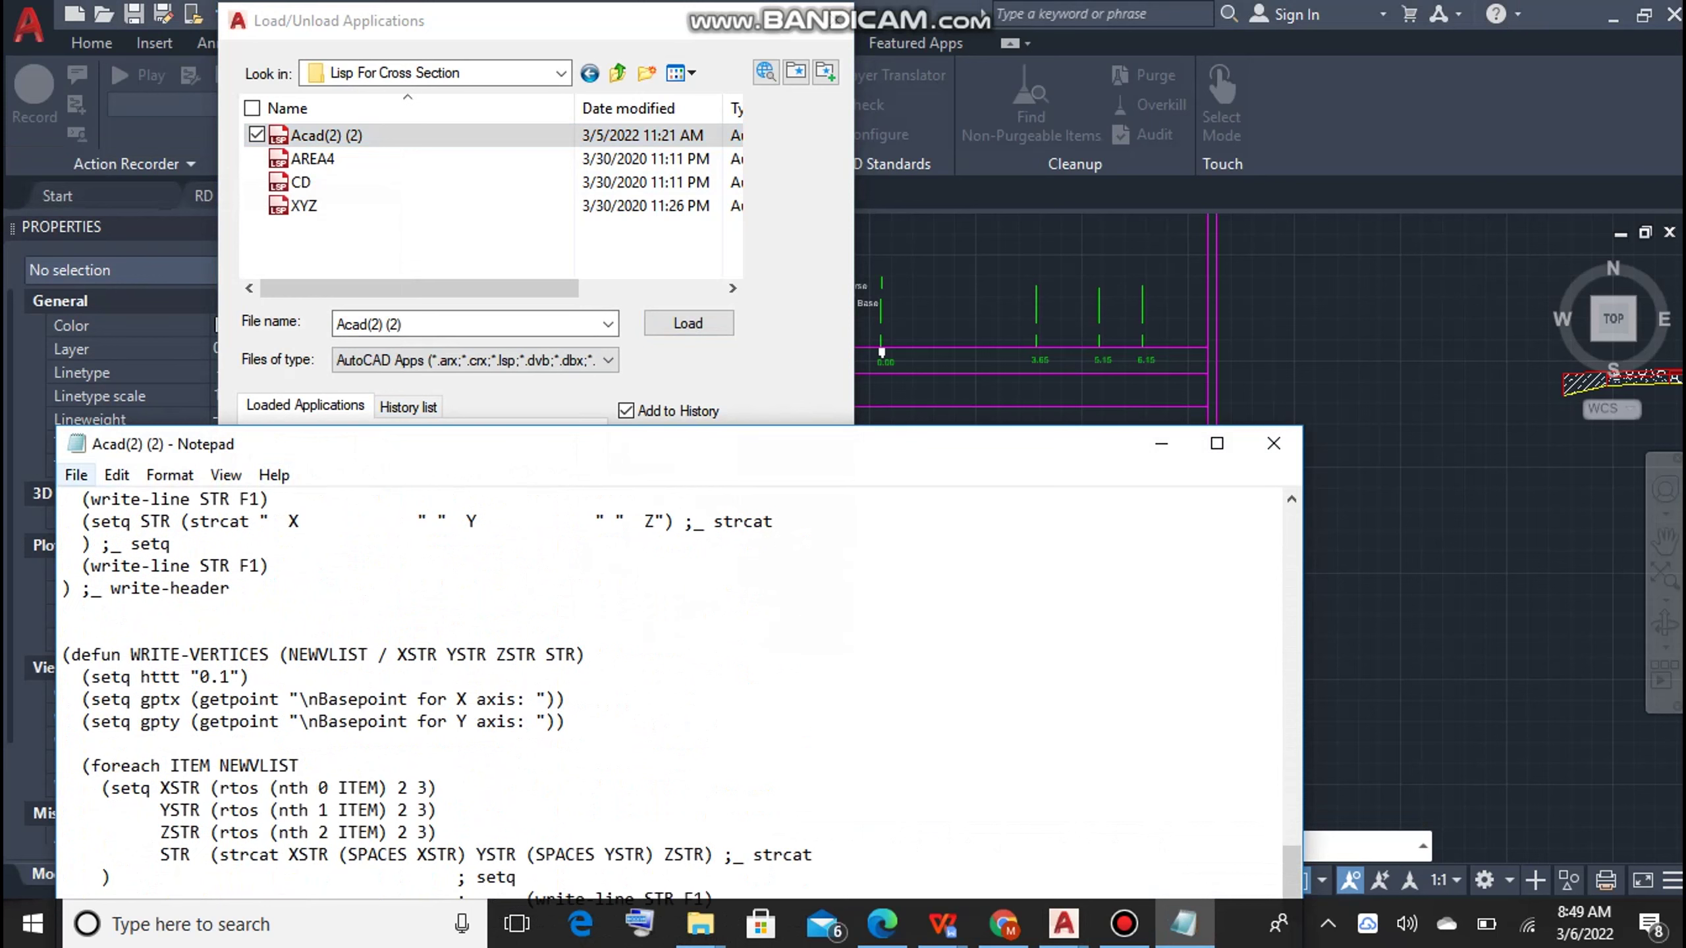
{"action": "left_click", "coordinate": [76, 475]}
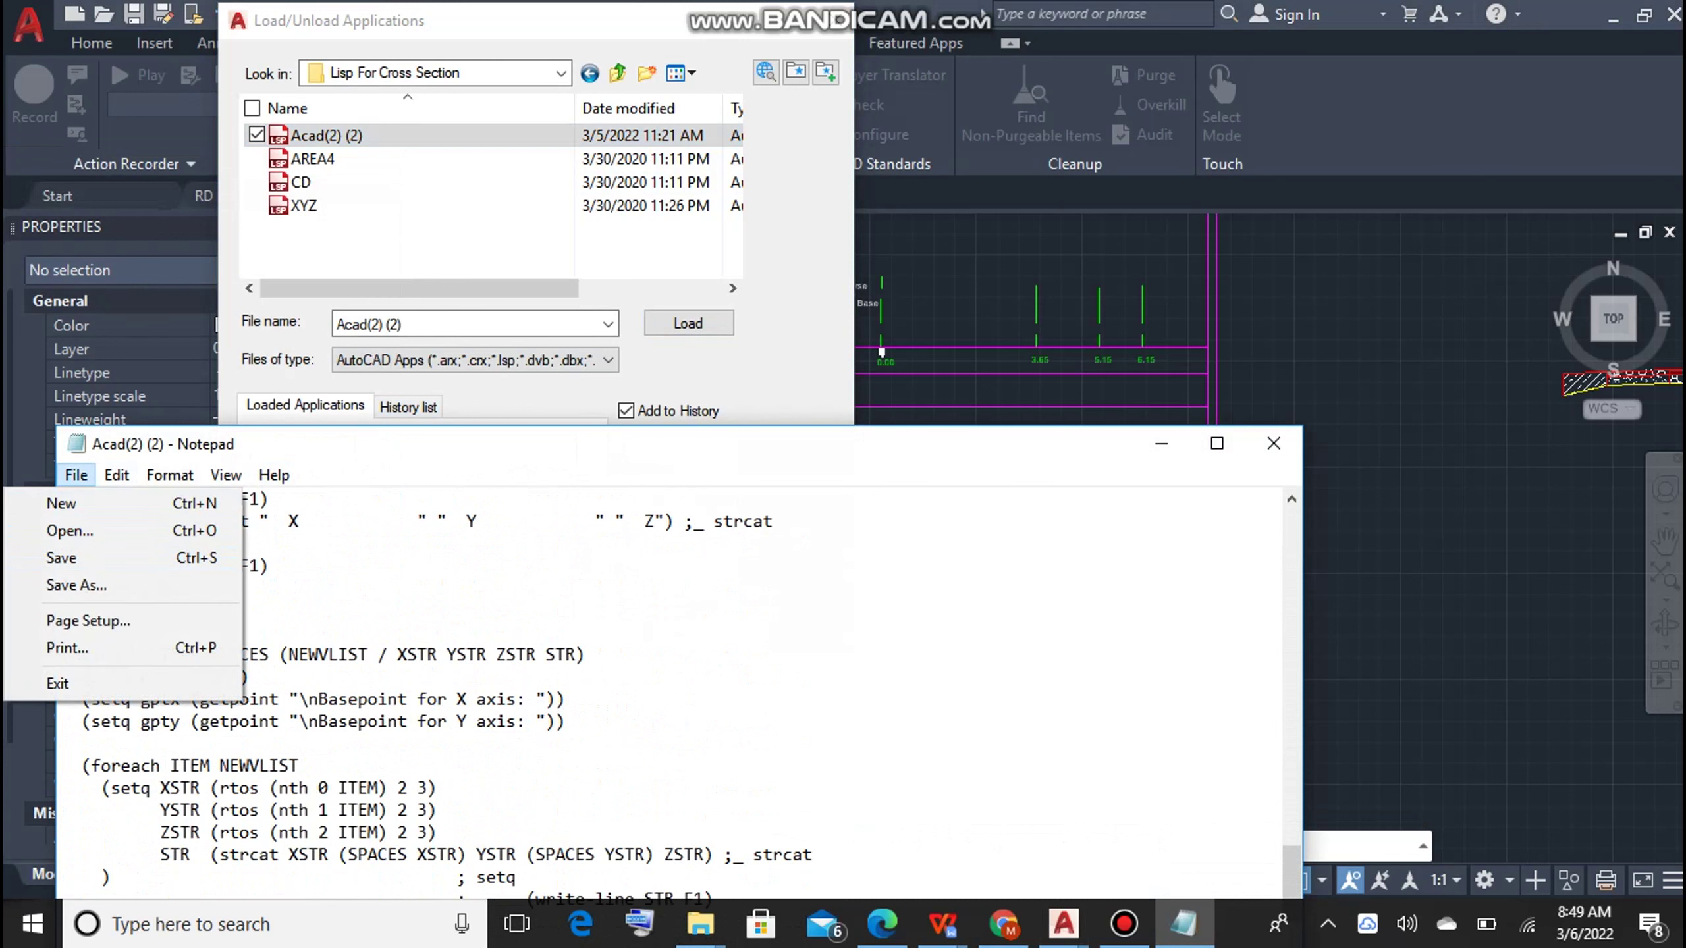
{"action": "key", "text": "Return"}
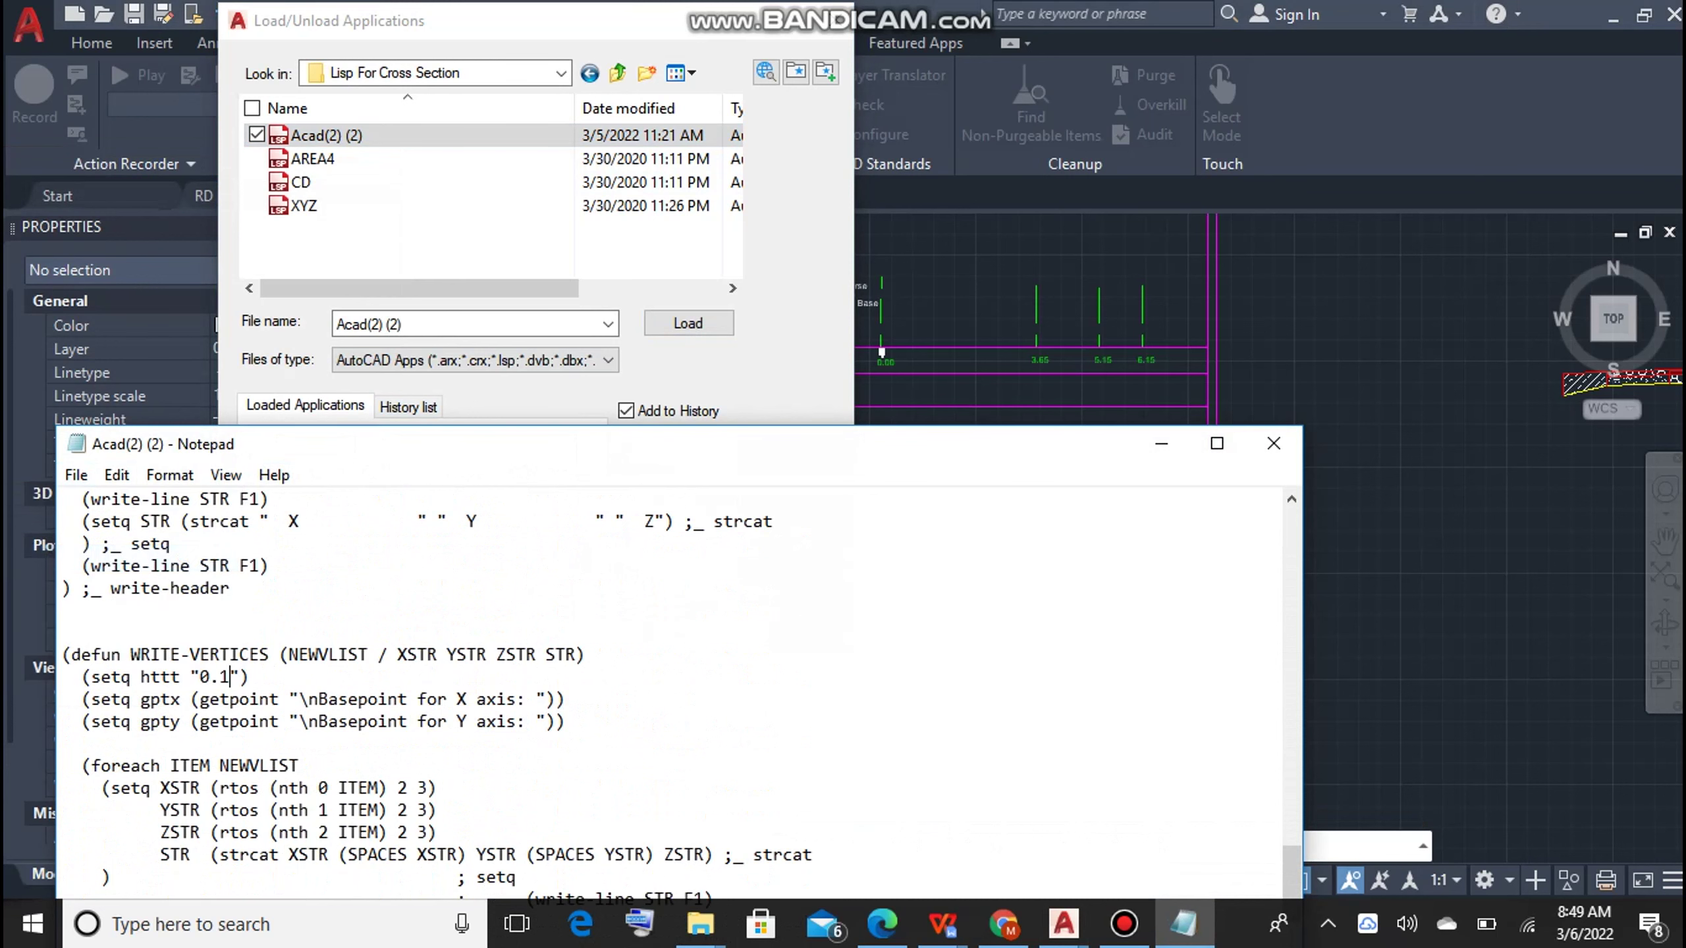
{"action": "left_click", "coordinate": [1273, 443]}
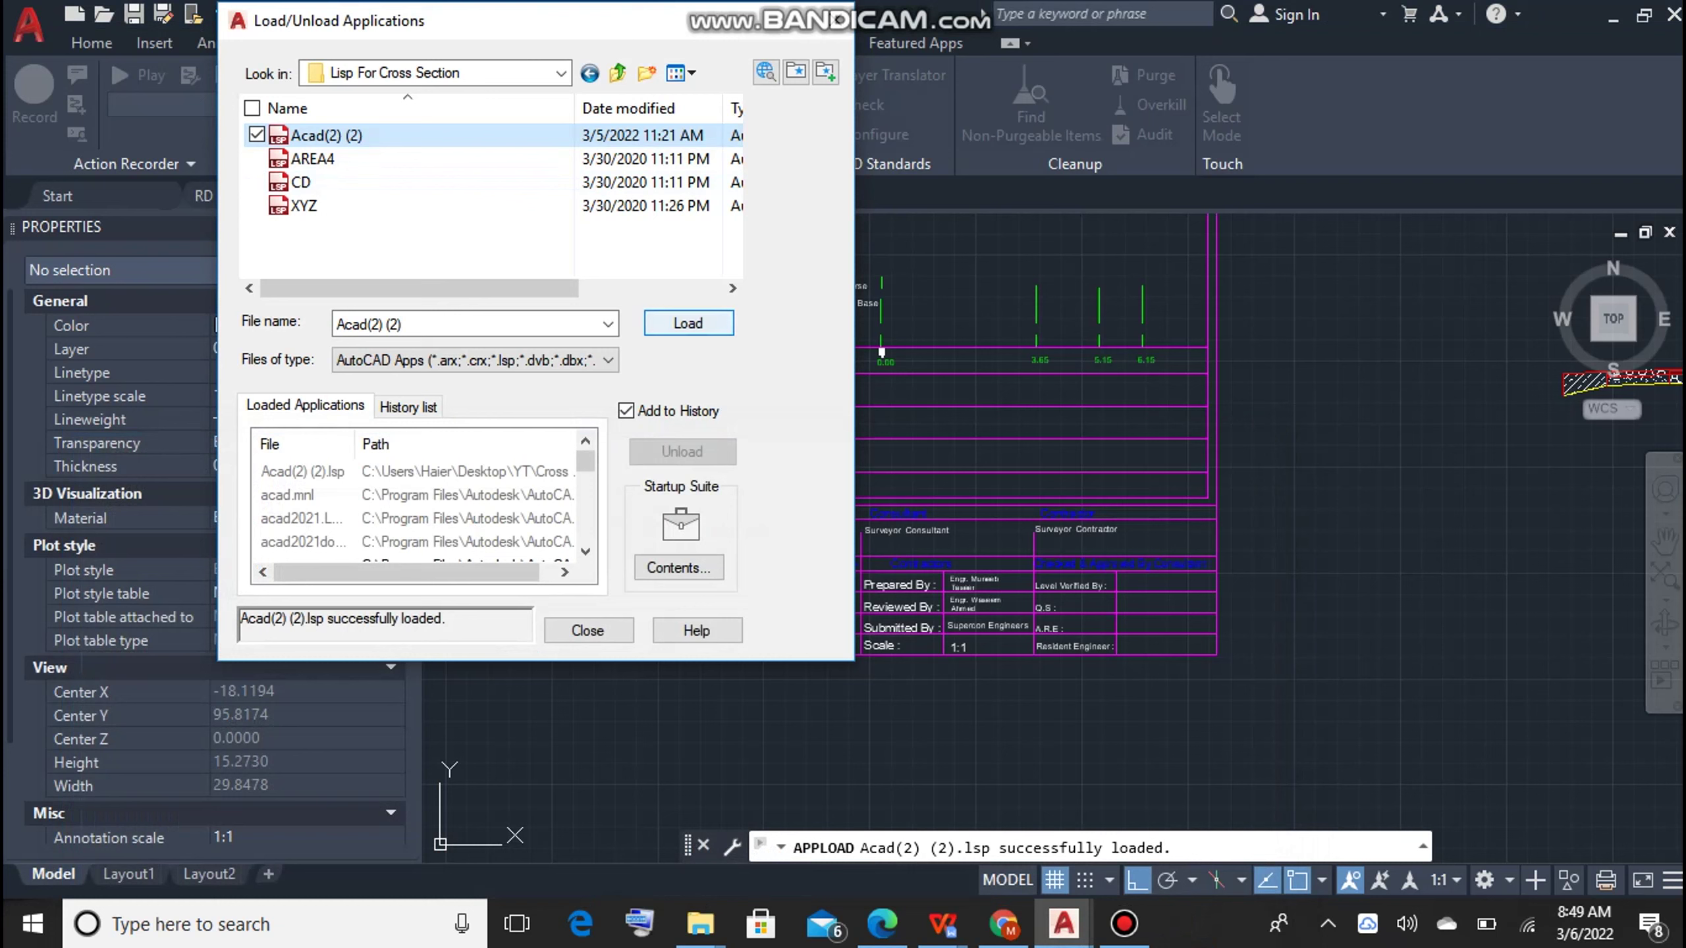
Step: Close the Load/Unload Applications dialog and zoom out to the whole Drawing4 sheet
{"action": "left_click", "coordinate": [587, 631]}
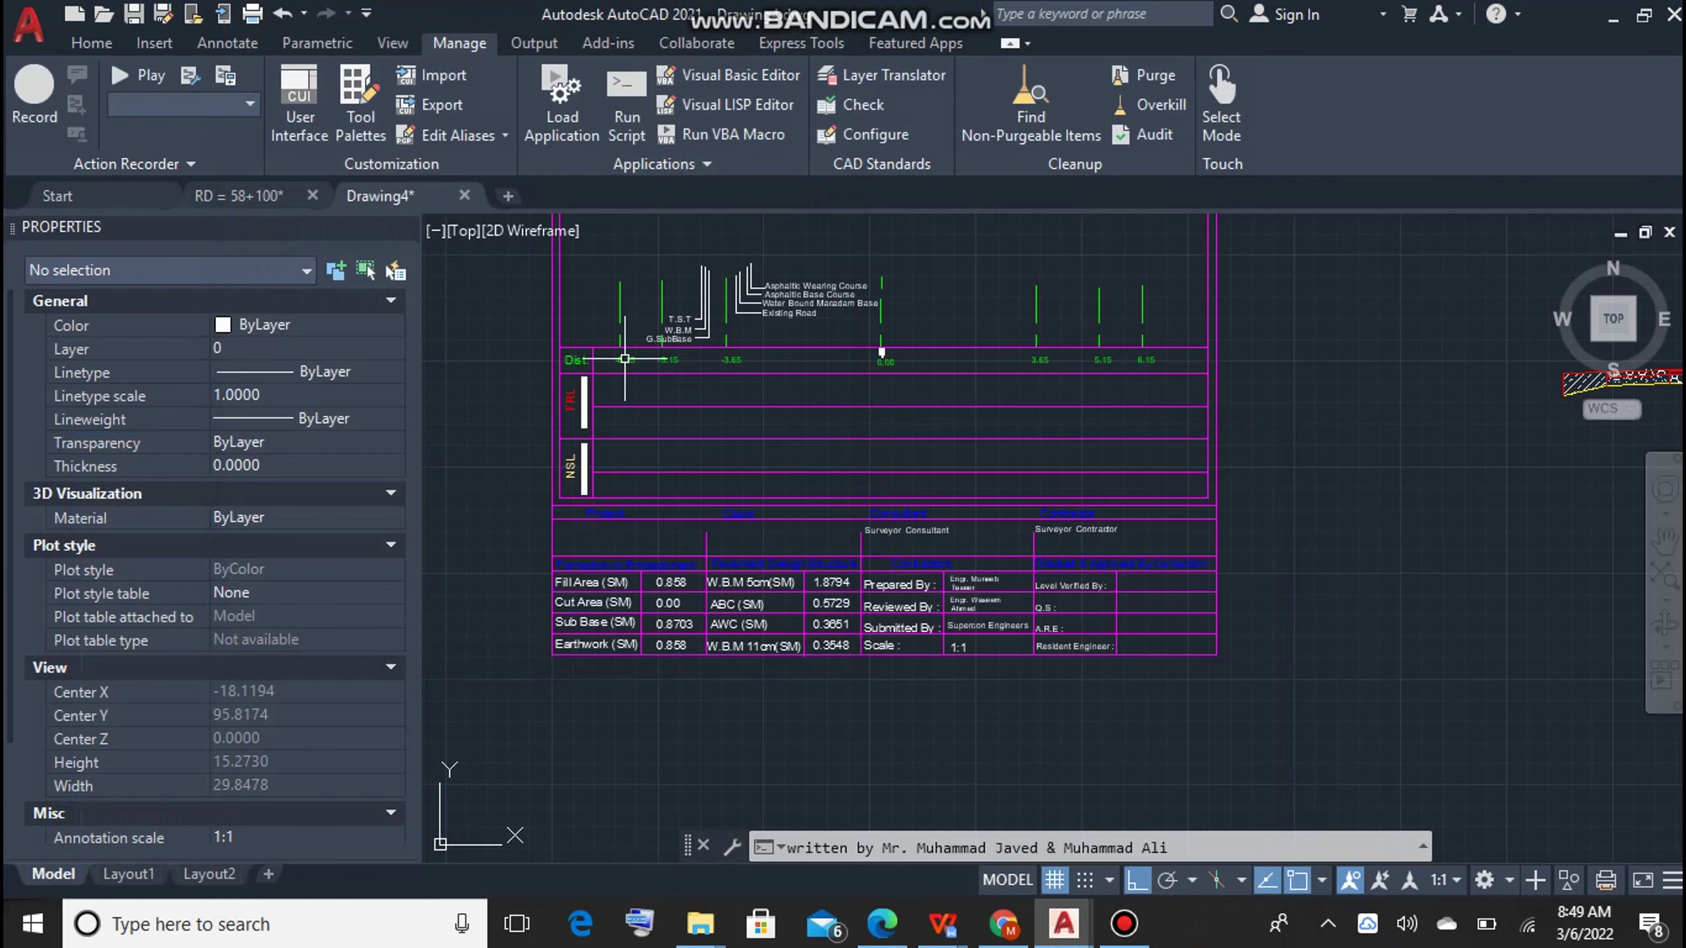
{"action": "scroll", "coordinate": [734, 509], "scroll_direction": "down", "scroll_amount": 4}
{"action": "scroll", "coordinate": [721, 435], "scroll_direction": "up", "scroll_amount": 2}
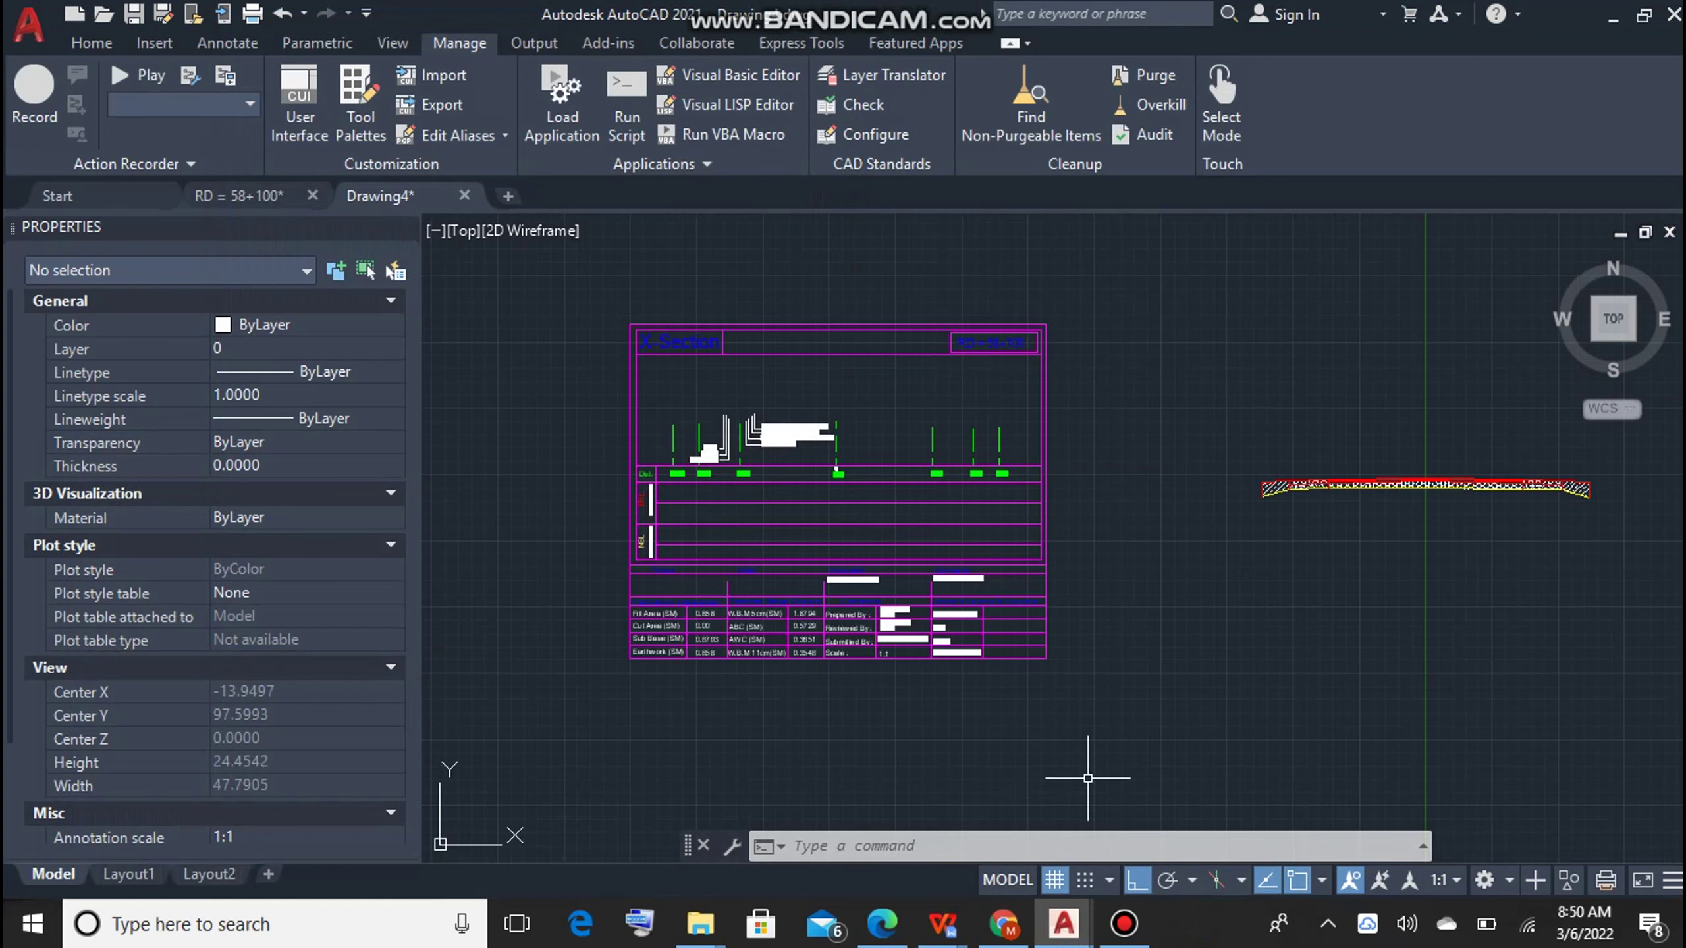
{"action": "key", "text": "Escape"}
{"action": "key", "text": "Escape"}
{"action": "key", "text": "Escape"}
{"action": "scroll", "coordinate": [956, 558], "scroll_direction": "down", "scroll_amount": 3}
Step: Crossing-select all 134 sheet objects and copy them from a base point on the centreline
{"action": "scroll", "coordinate": [1094, 698], "scroll_direction": "up", "scroll_amount": 5}
{"action": "scroll", "coordinate": [1094, 698], "scroll_direction": "down", "scroll_amount": 4}
{"action": "left_click", "coordinate": [1290, 758]}
{"action": "left_click", "coordinate": [833, 465]}
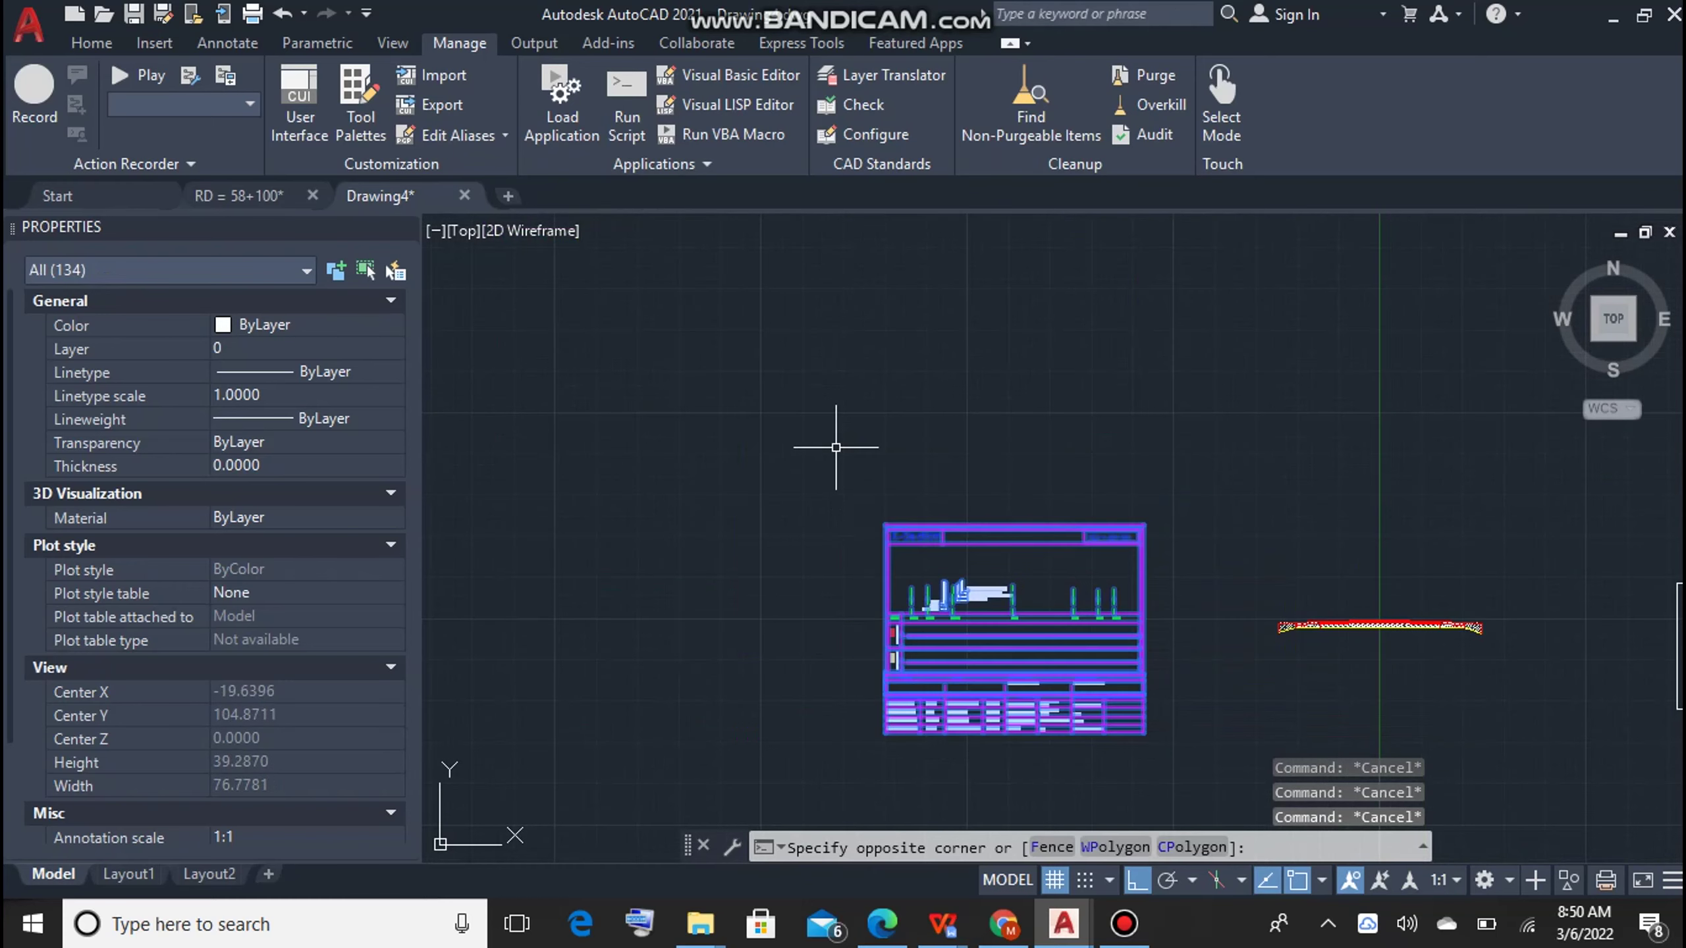
{"action": "type", "text": "co"}
{"action": "key", "text": "Return"}
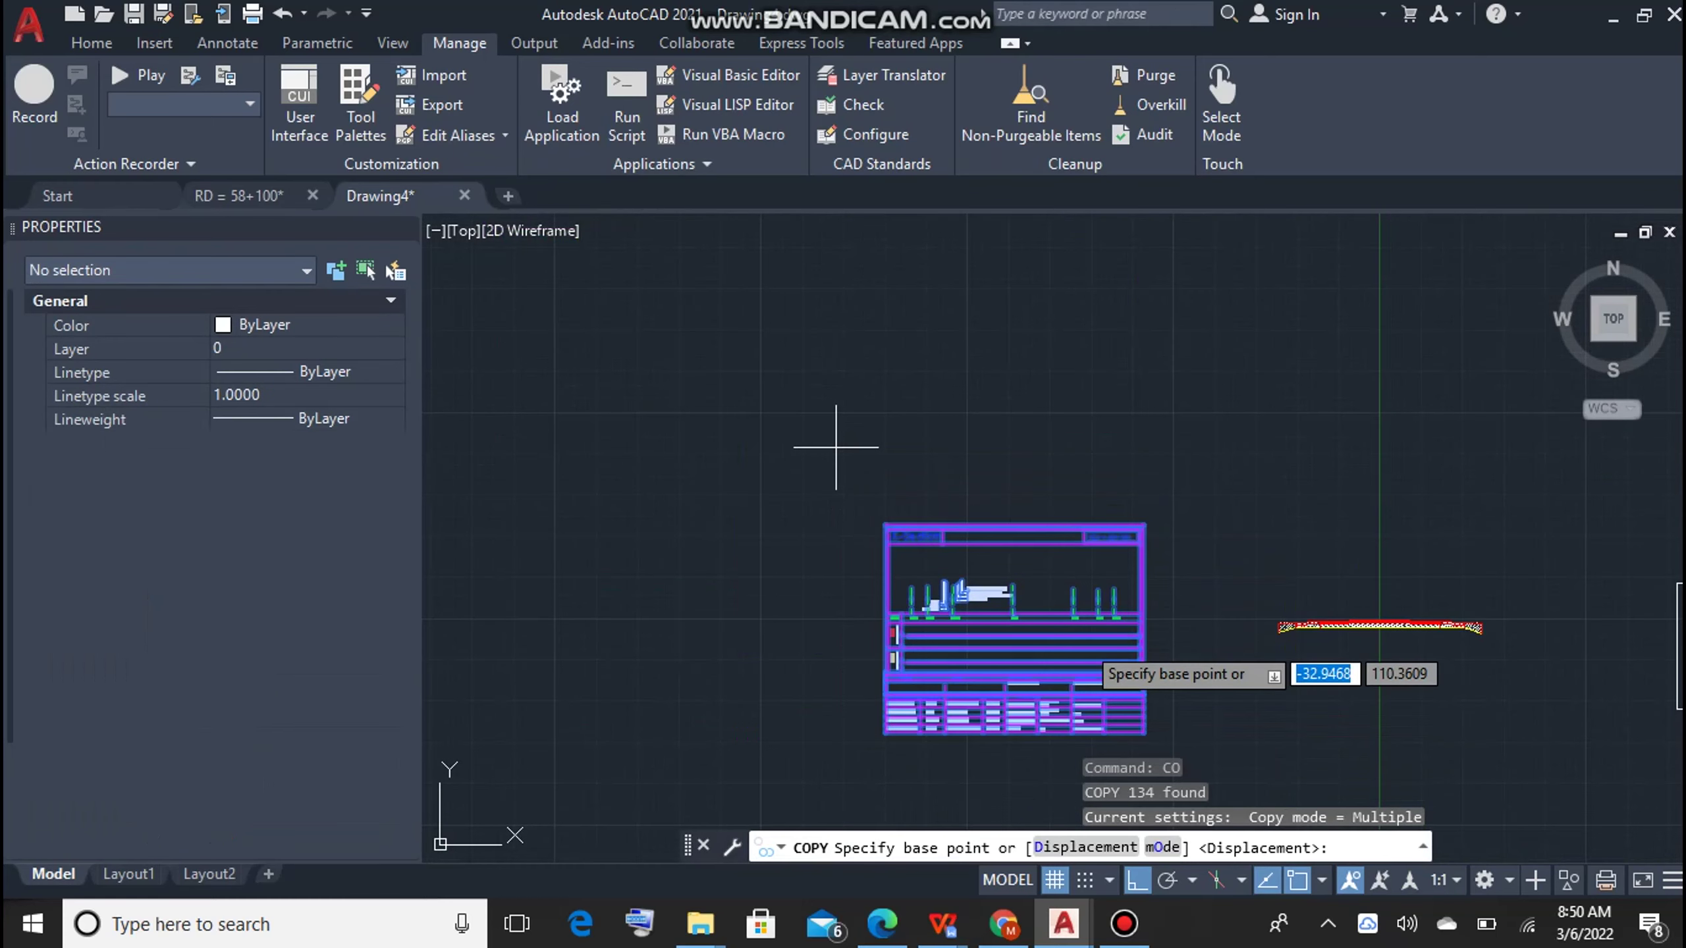
{"action": "scroll", "coordinate": [923, 598], "scroll_direction": "up", "scroll_amount": 2}
{"action": "scroll", "coordinate": [922, 597], "scroll_direction": "up", "scroll_amount": 4}
{"action": "left_click", "coordinate": [824, 585]}
Step: With Ortho off, place the sheet copy over the road section and select the RD = 58+100 title
{"action": "scroll", "coordinate": [827, 584], "scroll_direction": "down", "scroll_amount": 5}
{"action": "scroll", "coordinate": [825, 704], "scroll_direction": "down", "scroll_amount": 4}
{"action": "scroll", "coordinate": [825, 704], "scroll_direction": "down", "scroll_amount": 2}
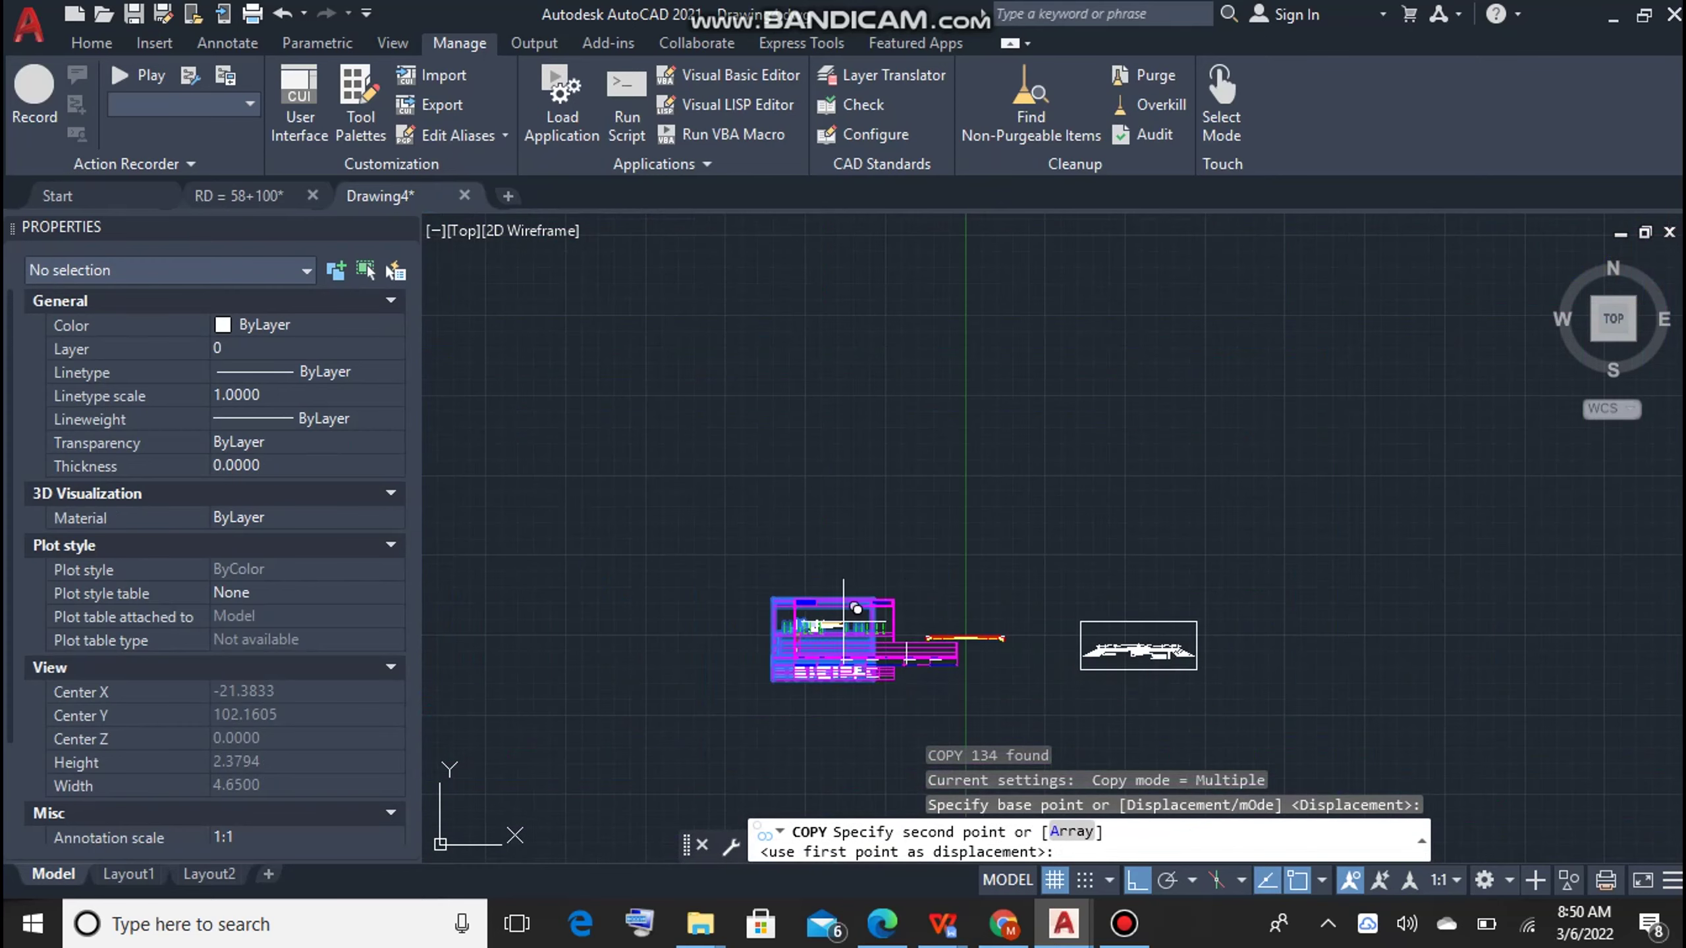
{"action": "key", "text": "F8"}
{"action": "scroll", "coordinate": [1377, 644], "scroll_direction": "up", "scroll_amount": 2}
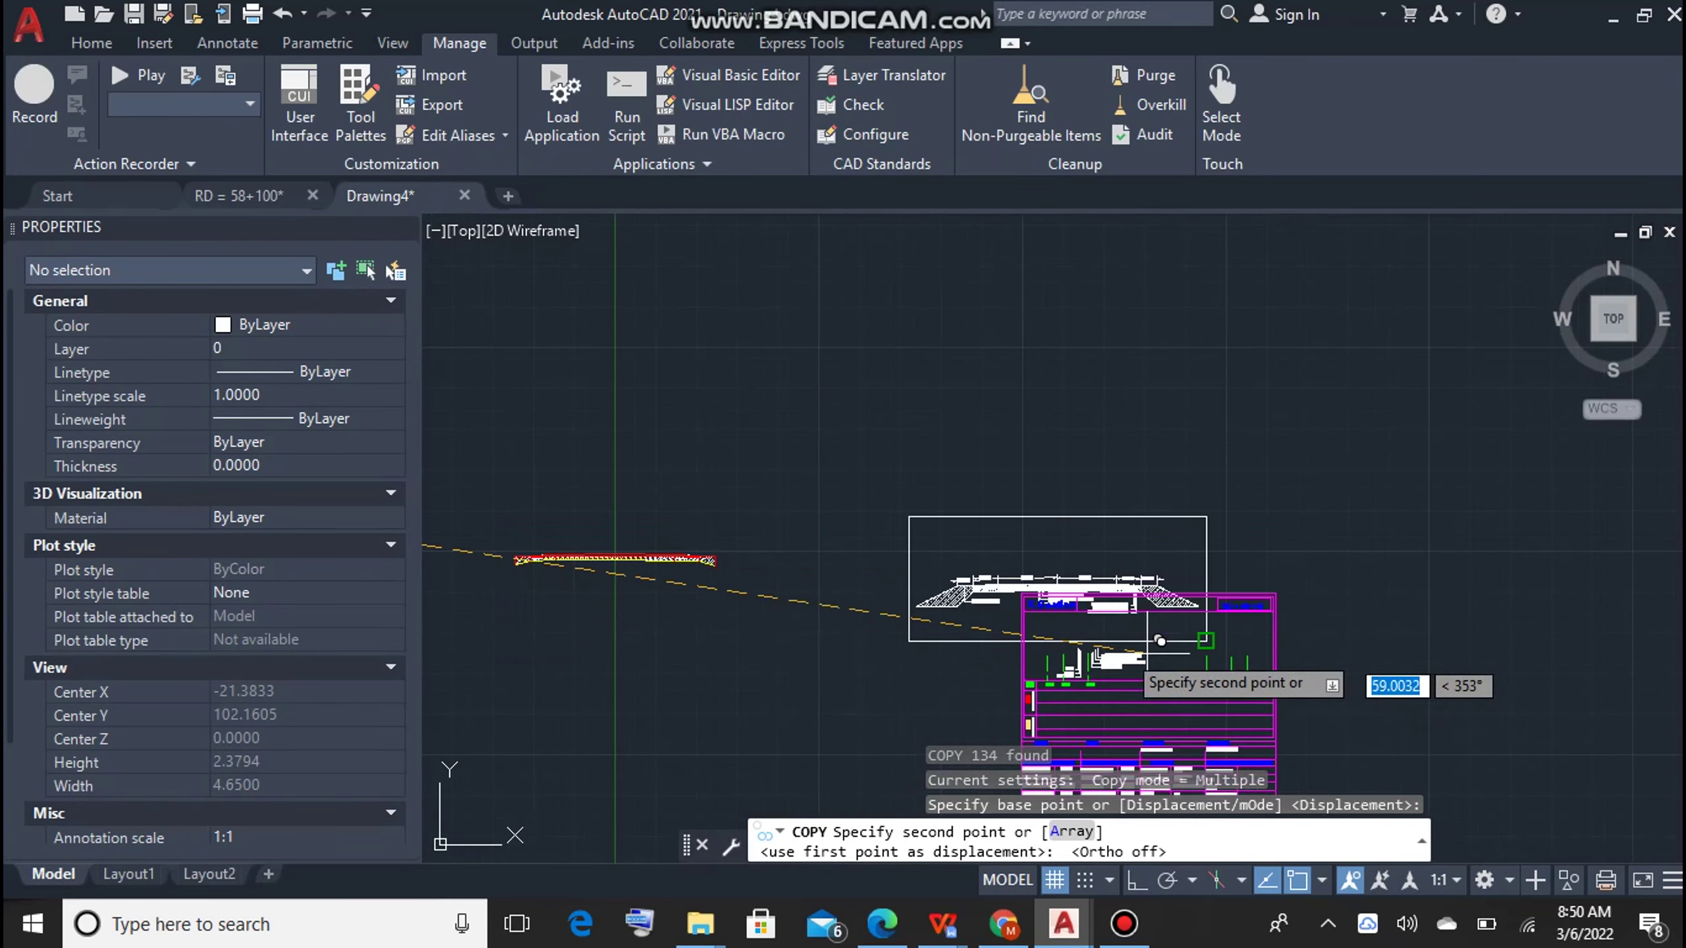
{"action": "scroll", "coordinate": [640, 565], "scroll_direction": "up", "scroll_amount": 4}
{"action": "scroll", "coordinate": [763, 565], "scroll_direction": "down", "scroll_amount": 3}
{"action": "scroll", "coordinate": [890, 564], "scroll_direction": "up", "scroll_amount": 3}
{"action": "scroll", "coordinate": [903, 551], "scroll_direction": "up", "scroll_amount": 2}
{"action": "scroll", "coordinate": [967, 491], "scroll_direction": "up", "scroll_amount": 2}
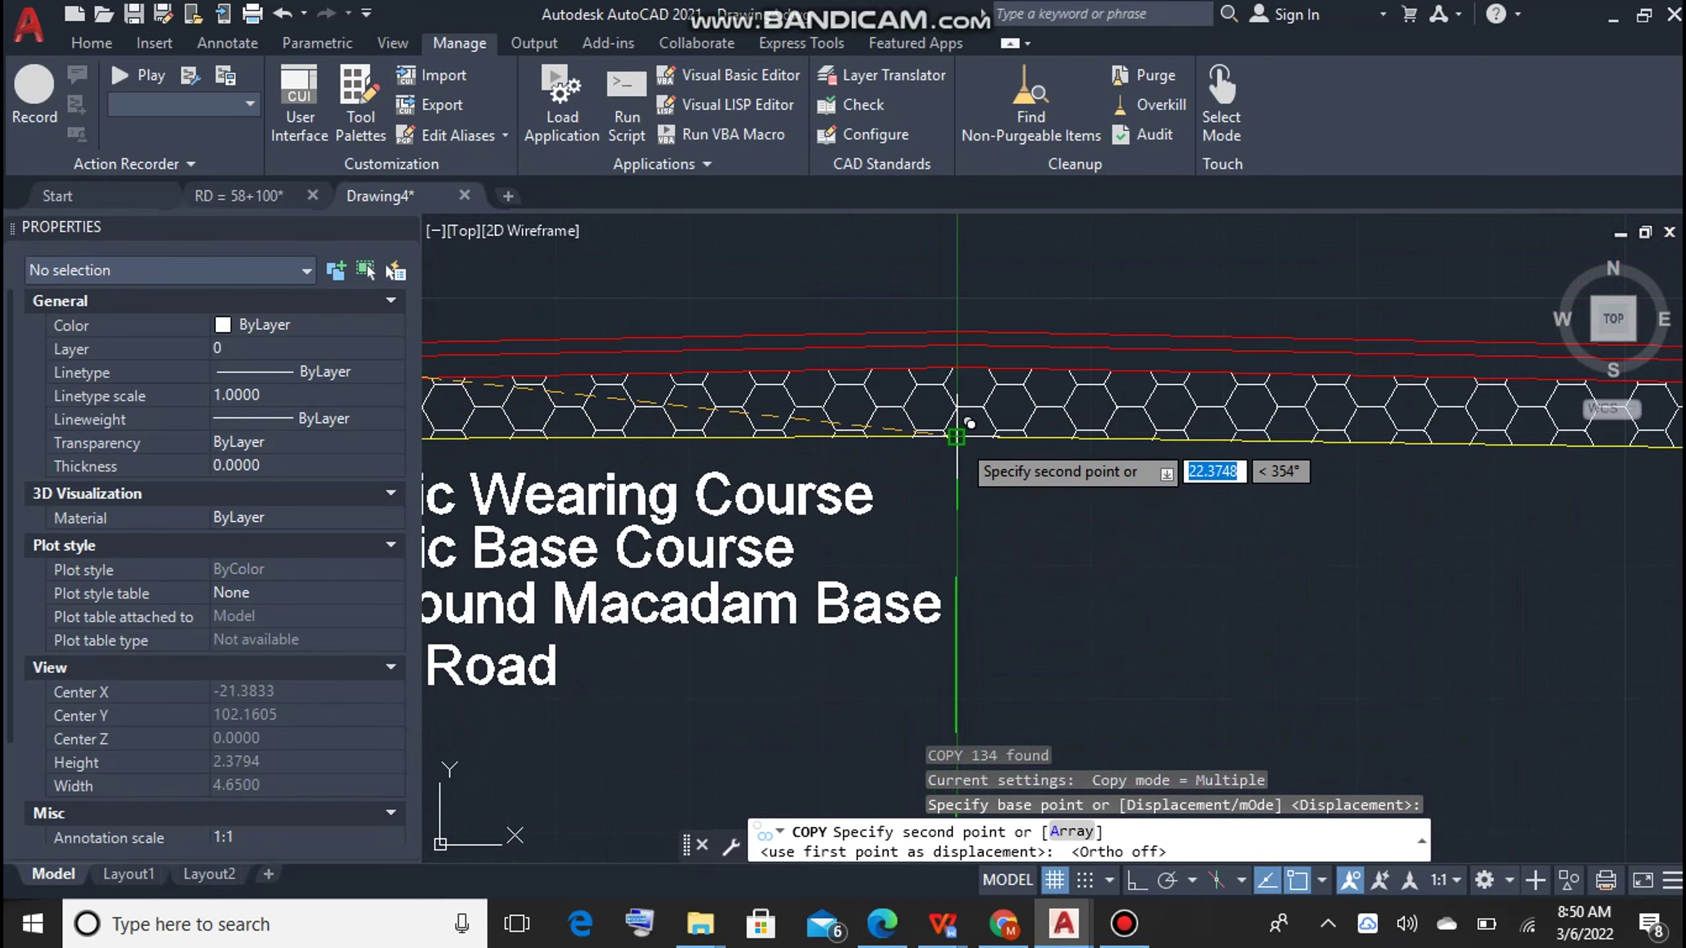
{"action": "left_click", "coordinate": [777, 445]}
{"action": "scroll", "coordinate": [1037, 411], "scroll_direction": "down", "scroll_amount": 3}
{"action": "key", "text": "Escape"}
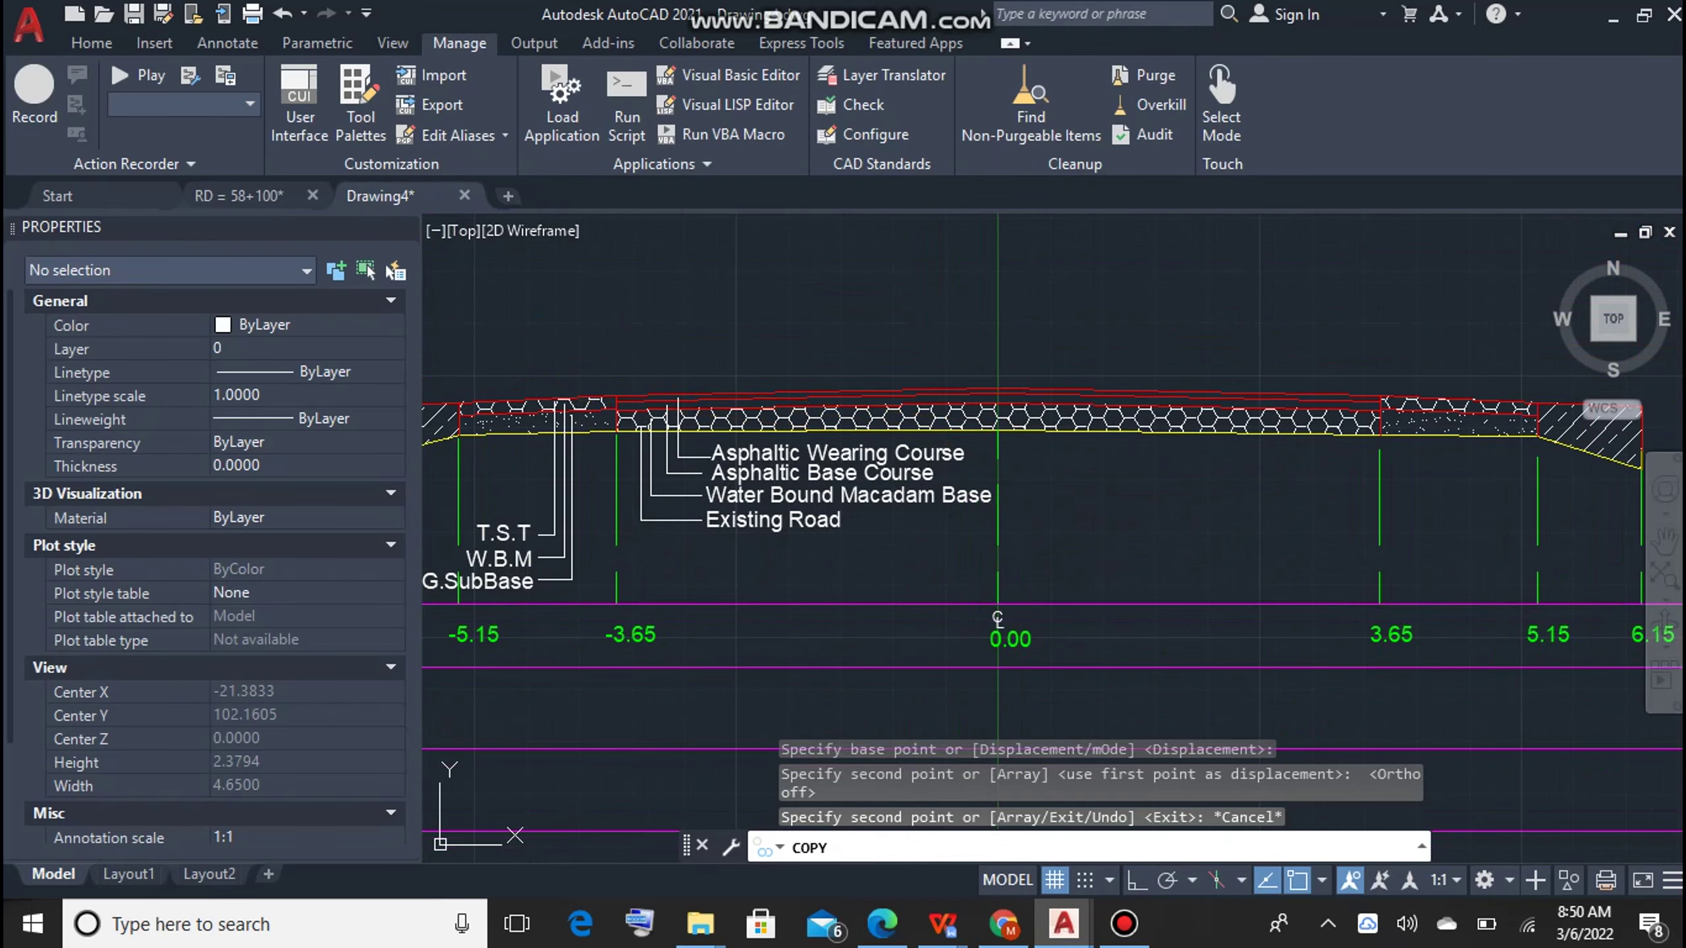
{"action": "scroll", "coordinate": [962, 439], "scroll_direction": "down", "scroll_amount": 2}
{"action": "scroll", "coordinate": [996, 465], "scroll_direction": "down", "scroll_amount": 2}
{"action": "scroll", "coordinate": [992, 458], "scroll_direction": "down", "scroll_amount": 1}
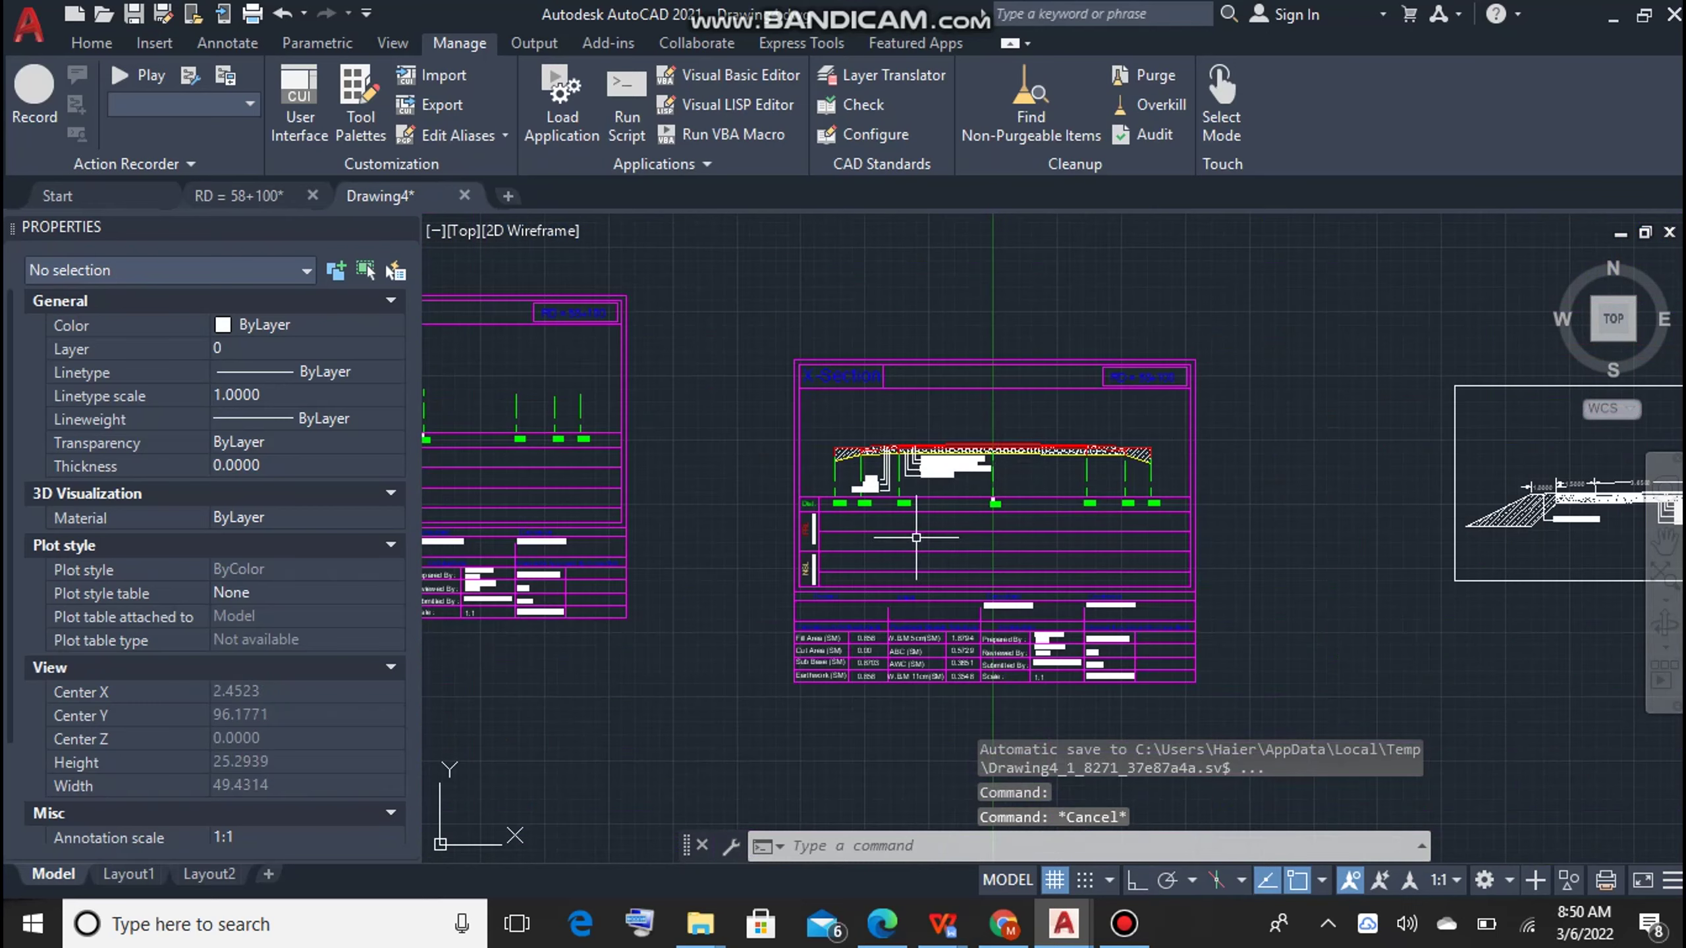
{"action": "scroll", "coordinate": [1142, 378], "scroll_direction": "up", "scroll_amount": 6}
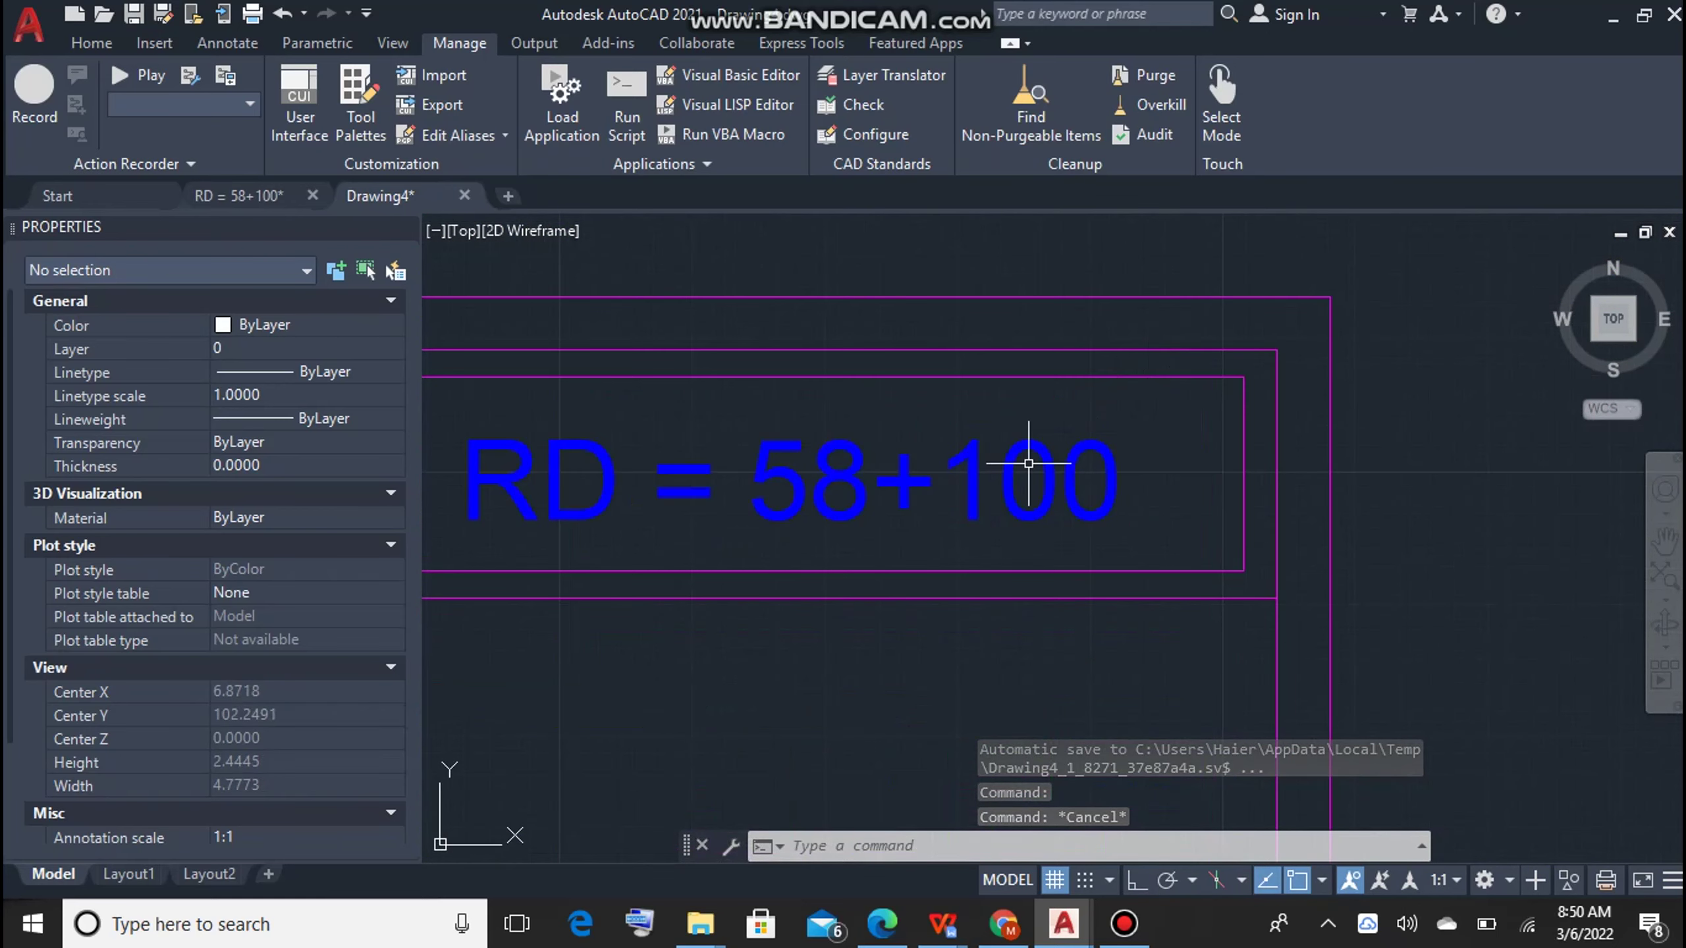
{"action": "left_click", "coordinate": [962, 478]}
Step: Edit the RD = 58+100 sheet title text
{"action": "double_click", "coordinate": [999, 491]}
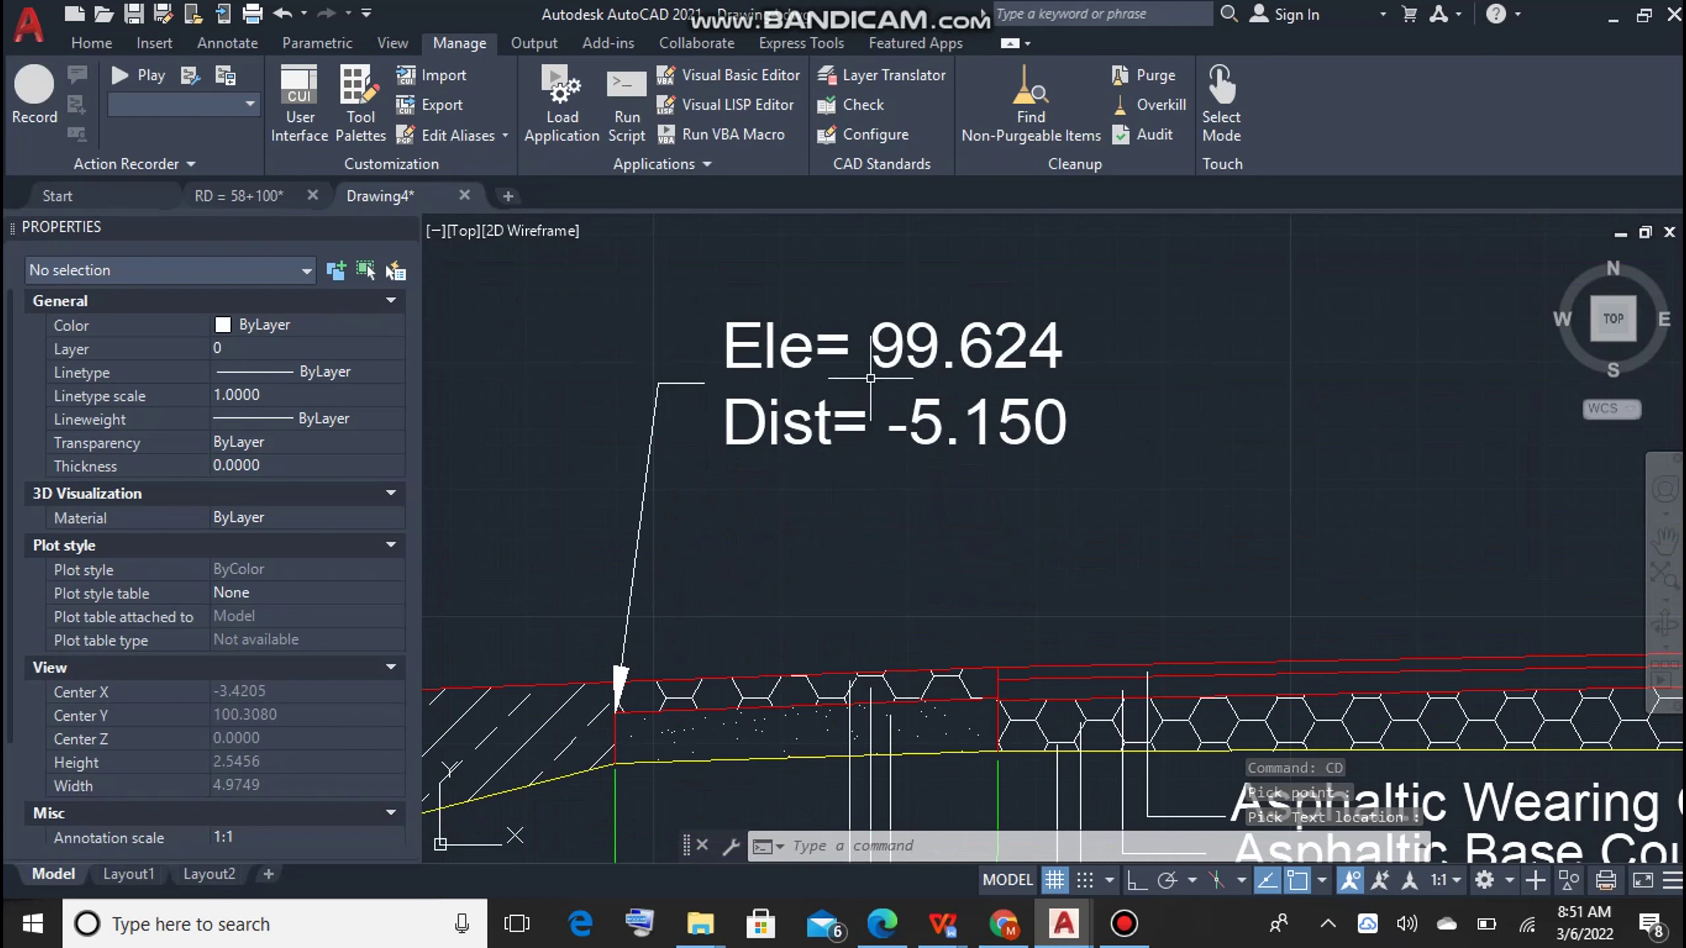
{"action": "scroll", "coordinate": [771, 528], "scroll_direction": "down", "scroll_amount": 6}
{"action": "scroll", "coordinate": [1136, 626], "scroll_direction": "up", "scroll_amount": 4}
{"action": "scroll", "coordinate": [1135, 627], "scroll_direction": "down", "scroll_amount": 5}
{"action": "scroll", "coordinate": [1253, 584], "scroll_direction": "up", "scroll_amount": 7}
Step: Use the CD routine to place the Ele= 99.679 Dist= 3.650 leader label
{"action": "type", "text": "CD"}
{"action": "key", "text": "Return"}
{"action": "scroll", "coordinate": [707, 639], "scroll_direction": "up", "scroll_amount": 8}
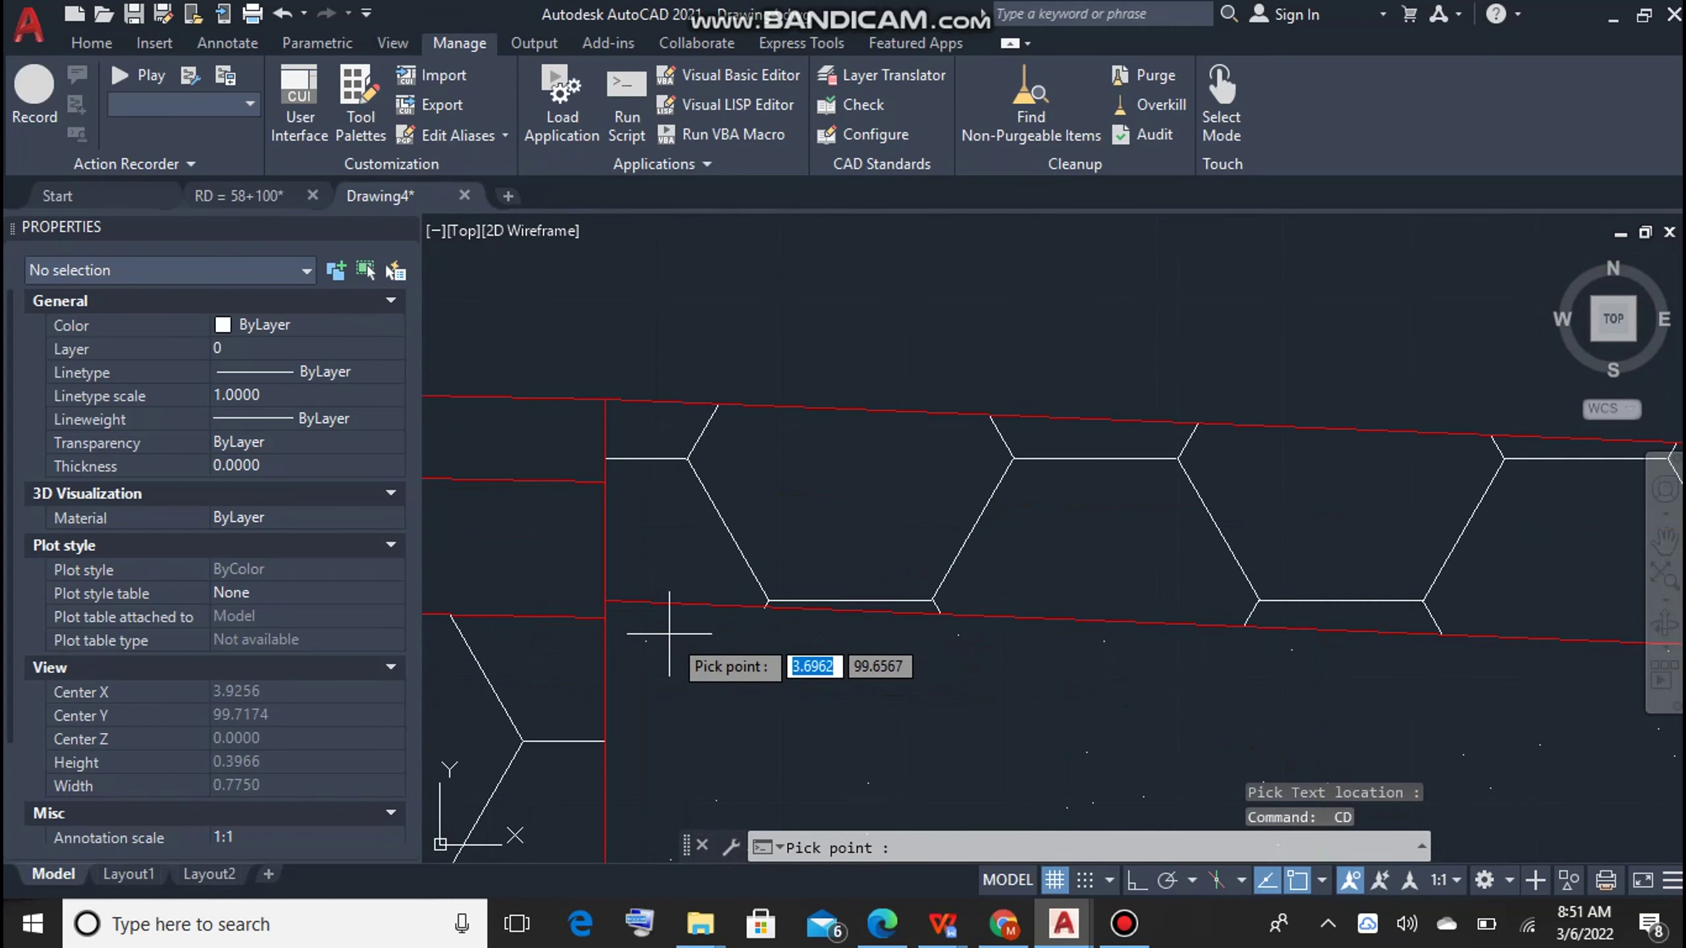
{"action": "left_click", "coordinate": [613, 599]}
{"action": "scroll", "coordinate": [752, 809], "scroll_direction": "down", "scroll_amount": 8}
{"action": "left_click", "coordinate": [979, 471]}
{"action": "scroll", "coordinate": [979, 470], "scroll_direction": "down", "scroll_amount": 5}
{"action": "scroll", "coordinate": [952, 538], "scroll_direction": "up", "scroll_amount": 5}
{"action": "scroll", "coordinate": [951, 538], "scroll_direction": "up", "scroll_amount": 3}
Step: Add the Ele= 99.825 Dist= 0.000 label at the centreline, then stop labelling
{"action": "key", "text": "Return"}
{"action": "scroll", "coordinate": [951, 538], "scroll_direction": "up", "scroll_amount": 1}
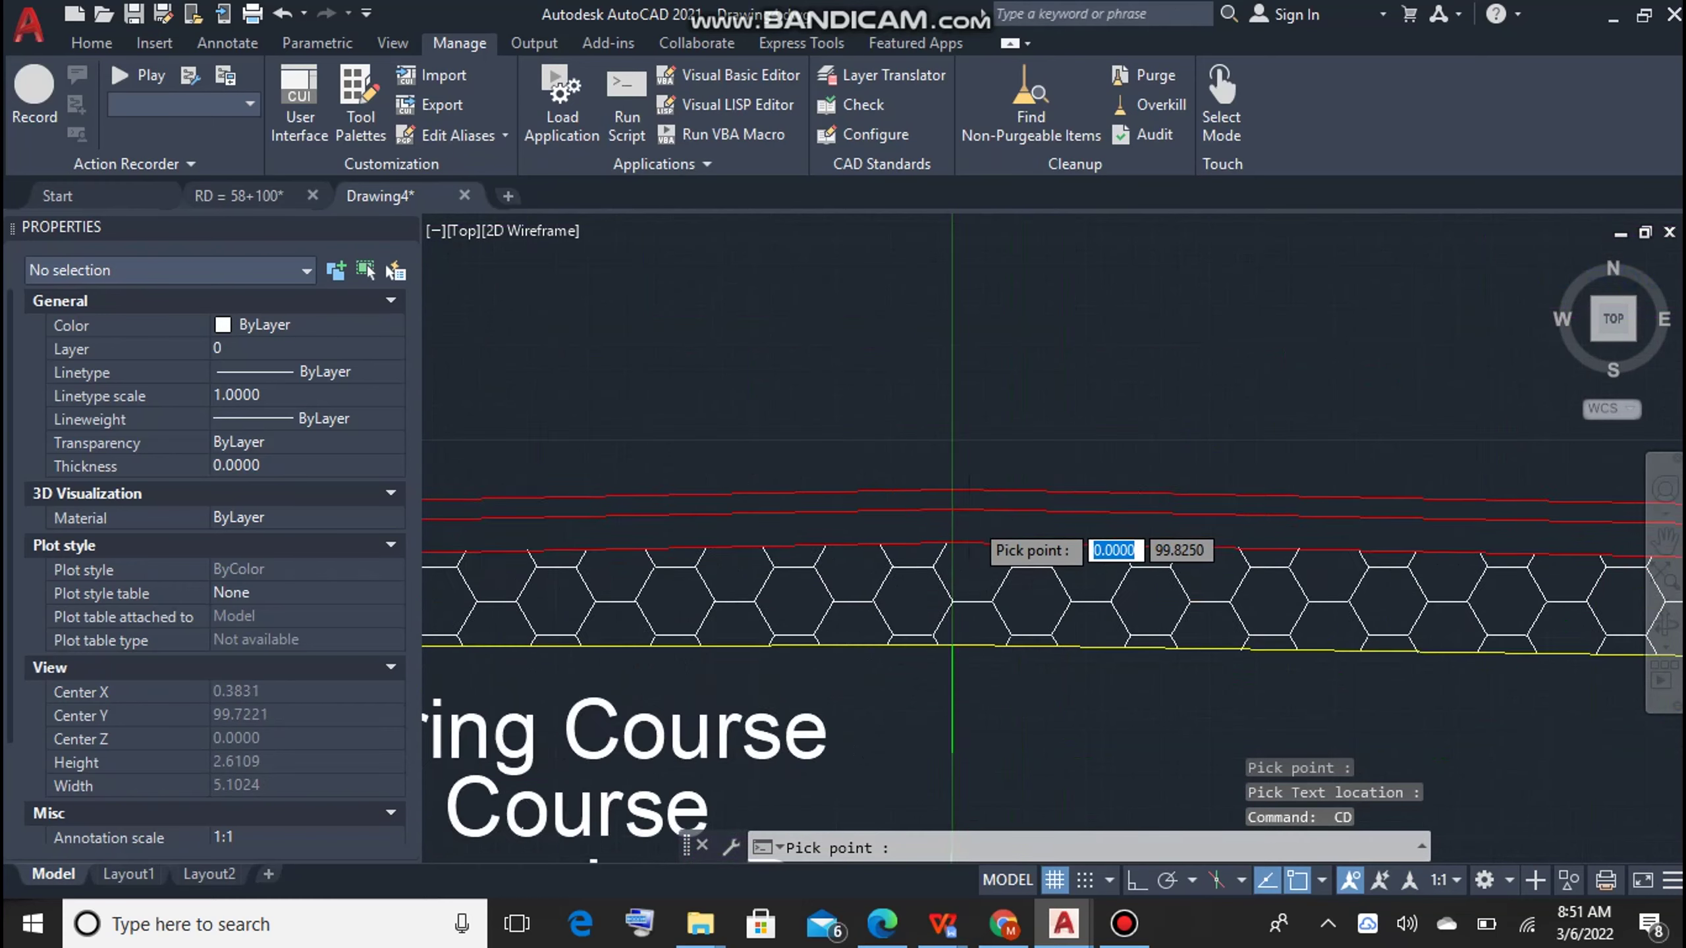
{"action": "scroll", "coordinate": [953, 496], "scroll_direction": "up", "scroll_amount": 5}
{"action": "left_click", "coordinate": [917, 495]}
{"action": "left_click", "coordinate": [1117, 463]}
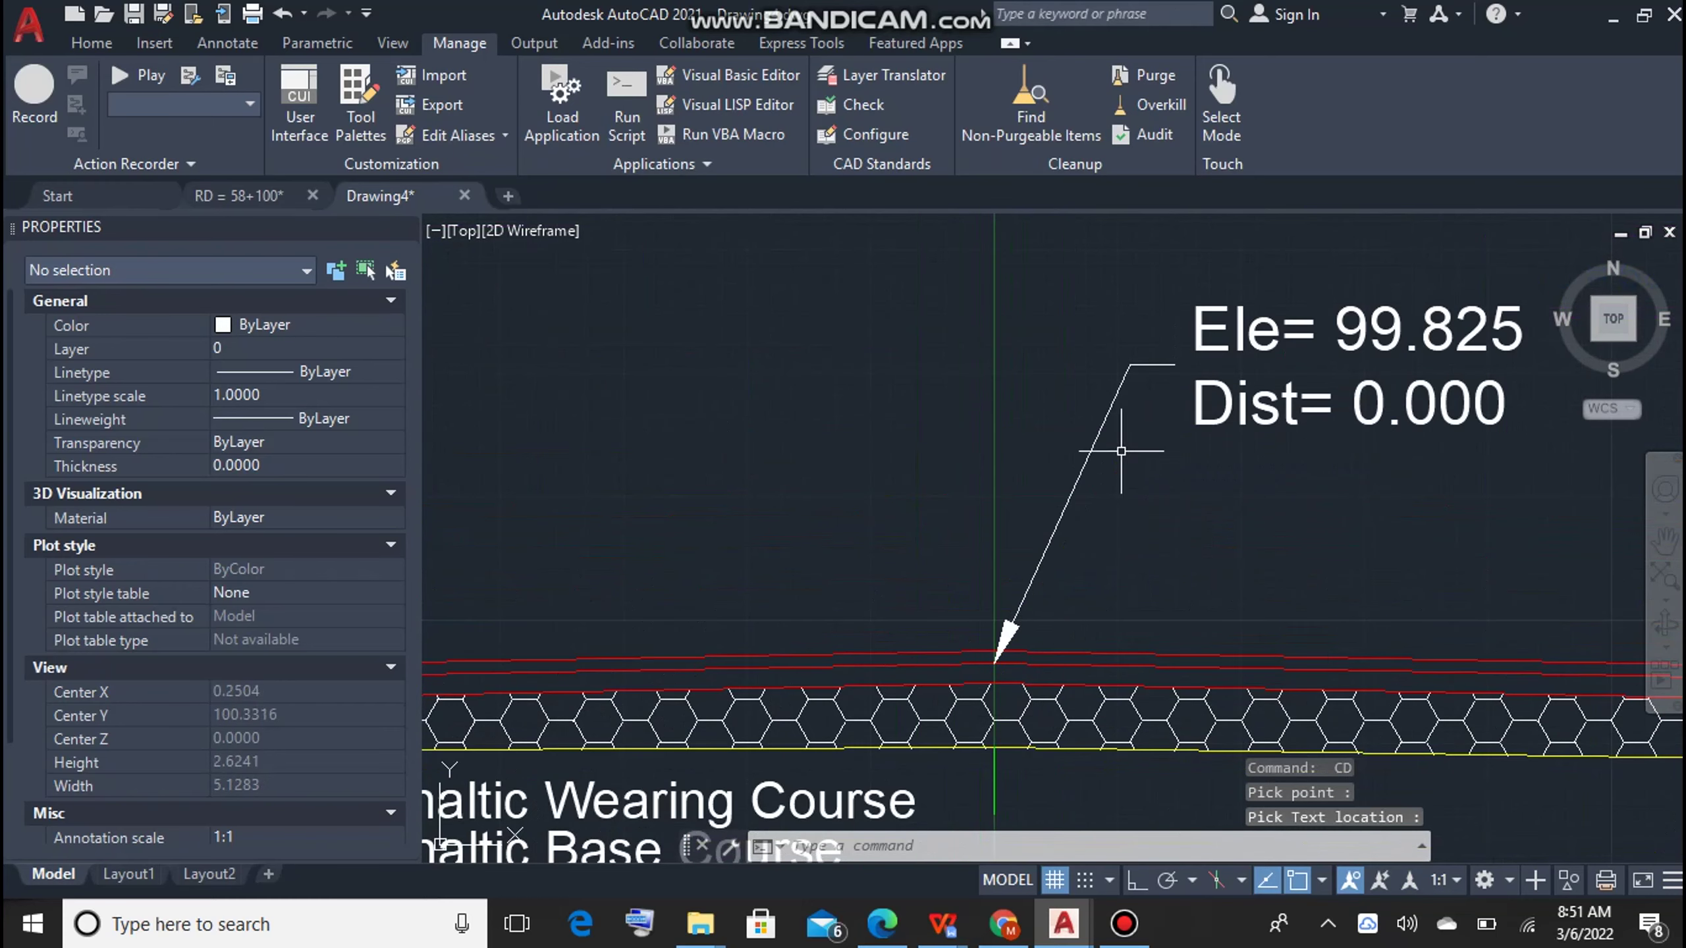
{"action": "scroll", "coordinate": [1002, 658], "scroll_direction": "up", "scroll_amount": 3}
{"action": "left_click", "coordinate": [982, 701]}
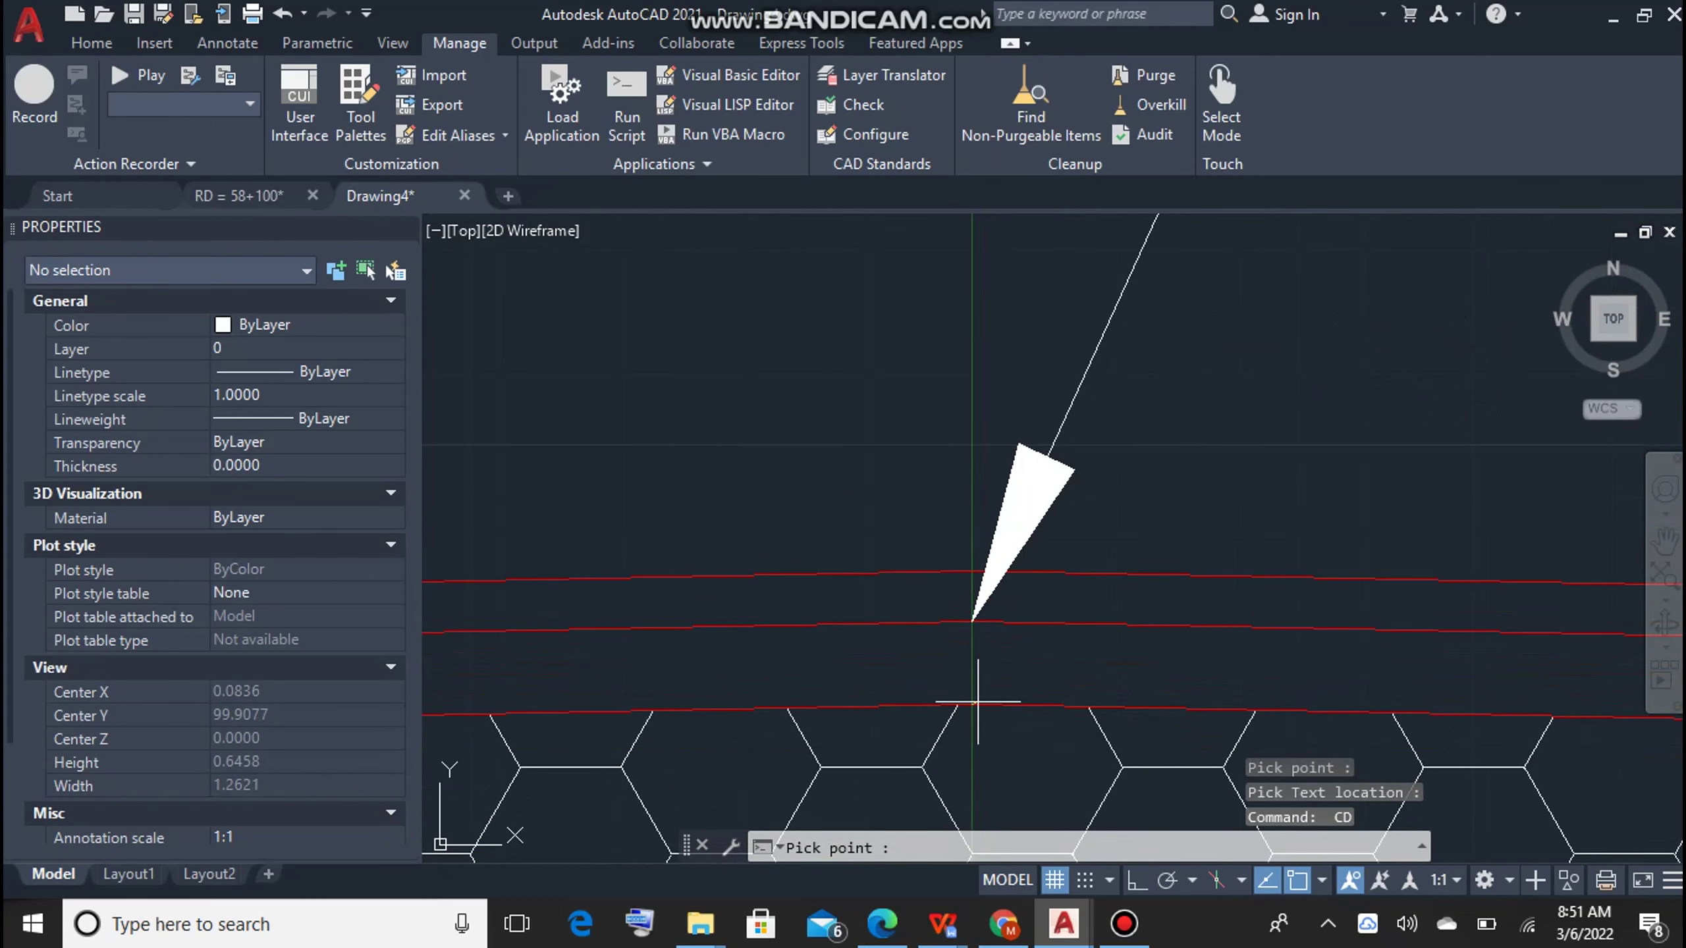
{"action": "key", "text": "Escape"}
{"action": "scroll", "coordinate": [977, 701], "scroll_direction": "down", "scroll_amount": 5}
Step: Join the red top-surface segments of the road section into one polyline
{"action": "key", "text": "Escape"}
{"action": "scroll", "coordinate": [677, 309], "scroll_direction": "up", "scroll_amount": 3}
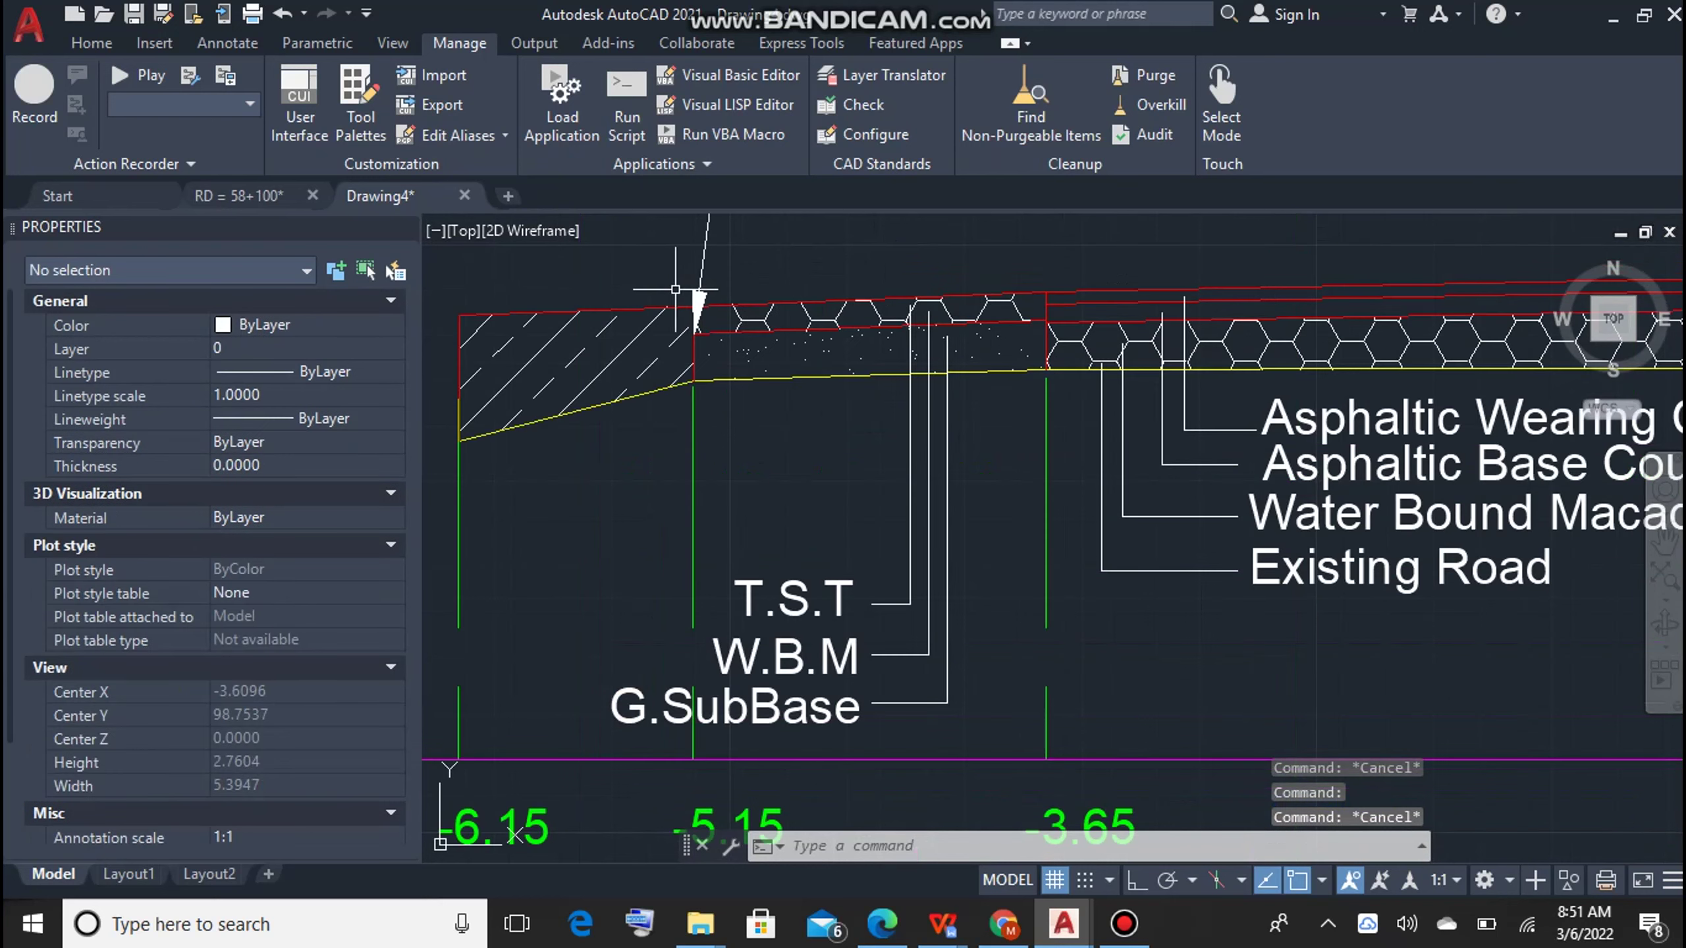
{"action": "left_click", "coordinate": [667, 308]}
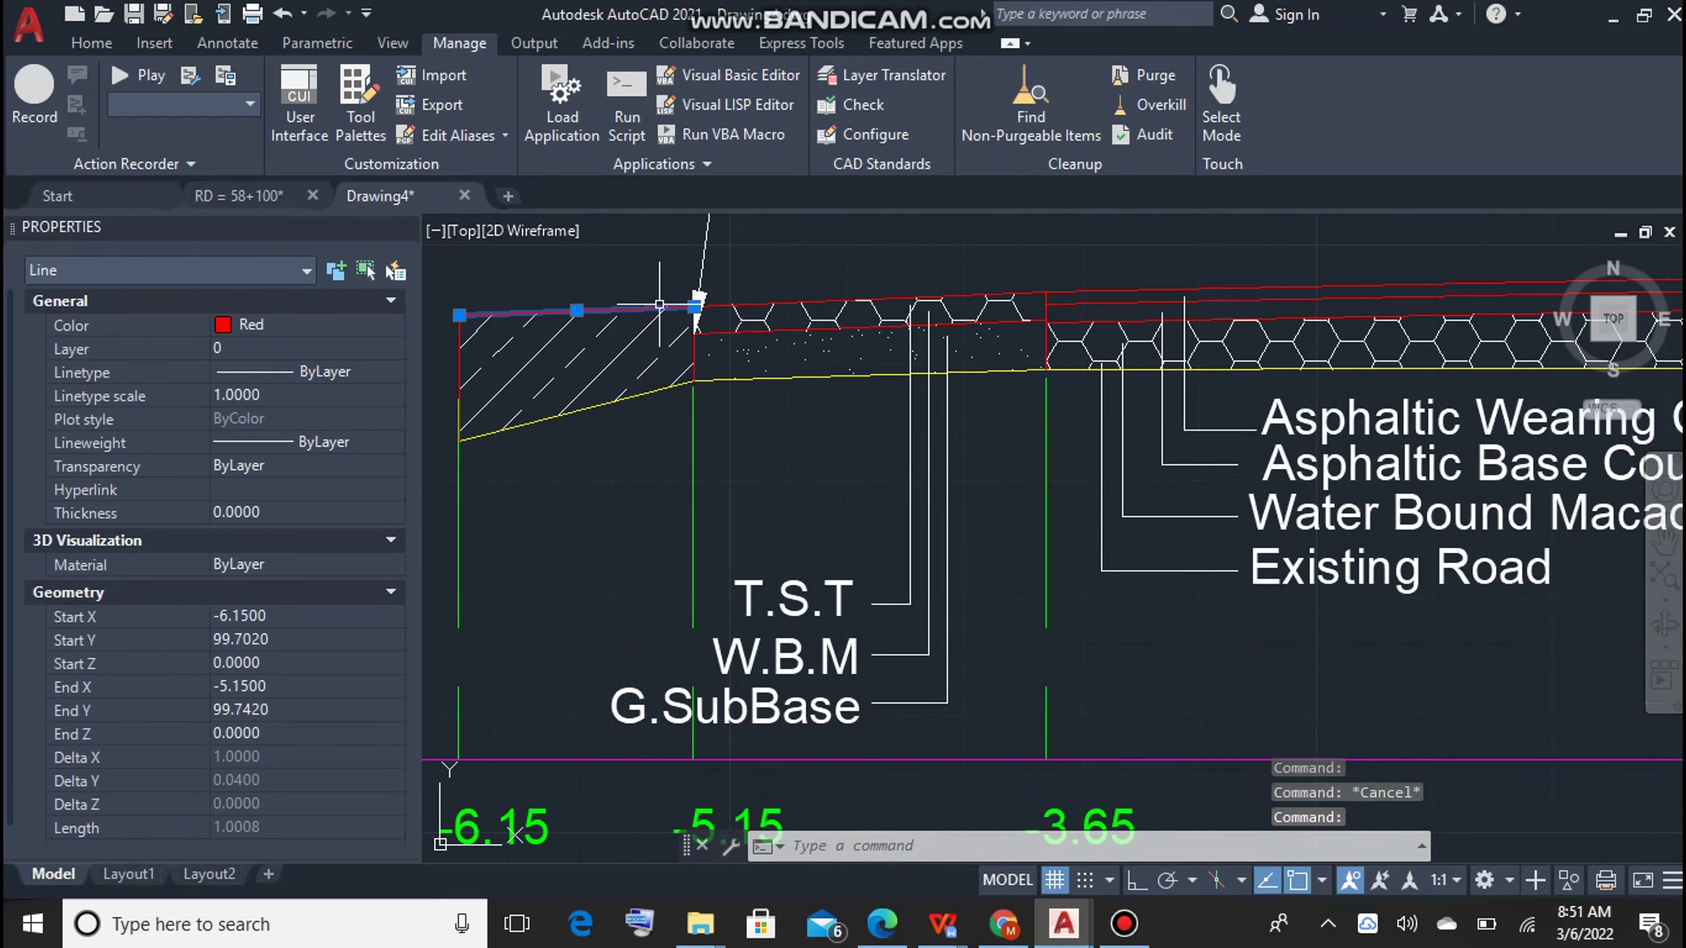
{"action": "key", "text": "Escape"}
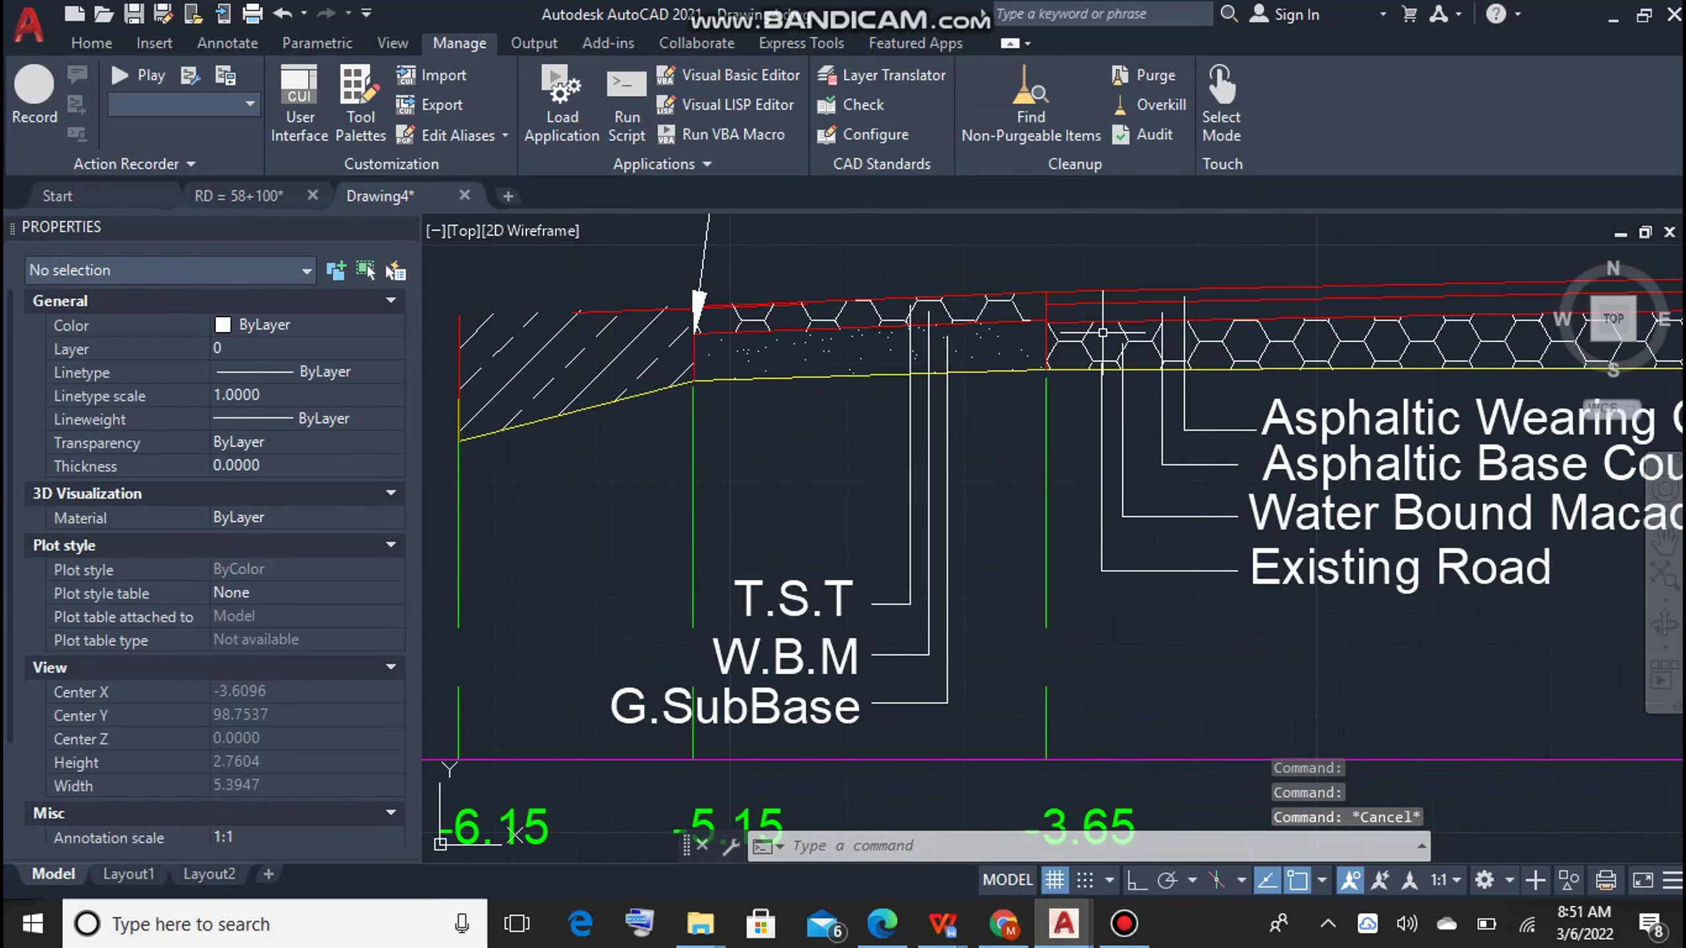
{"action": "left_click", "coordinate": [1095, 289]}
{"action": "left_click", "coordinate": [692, 299]}
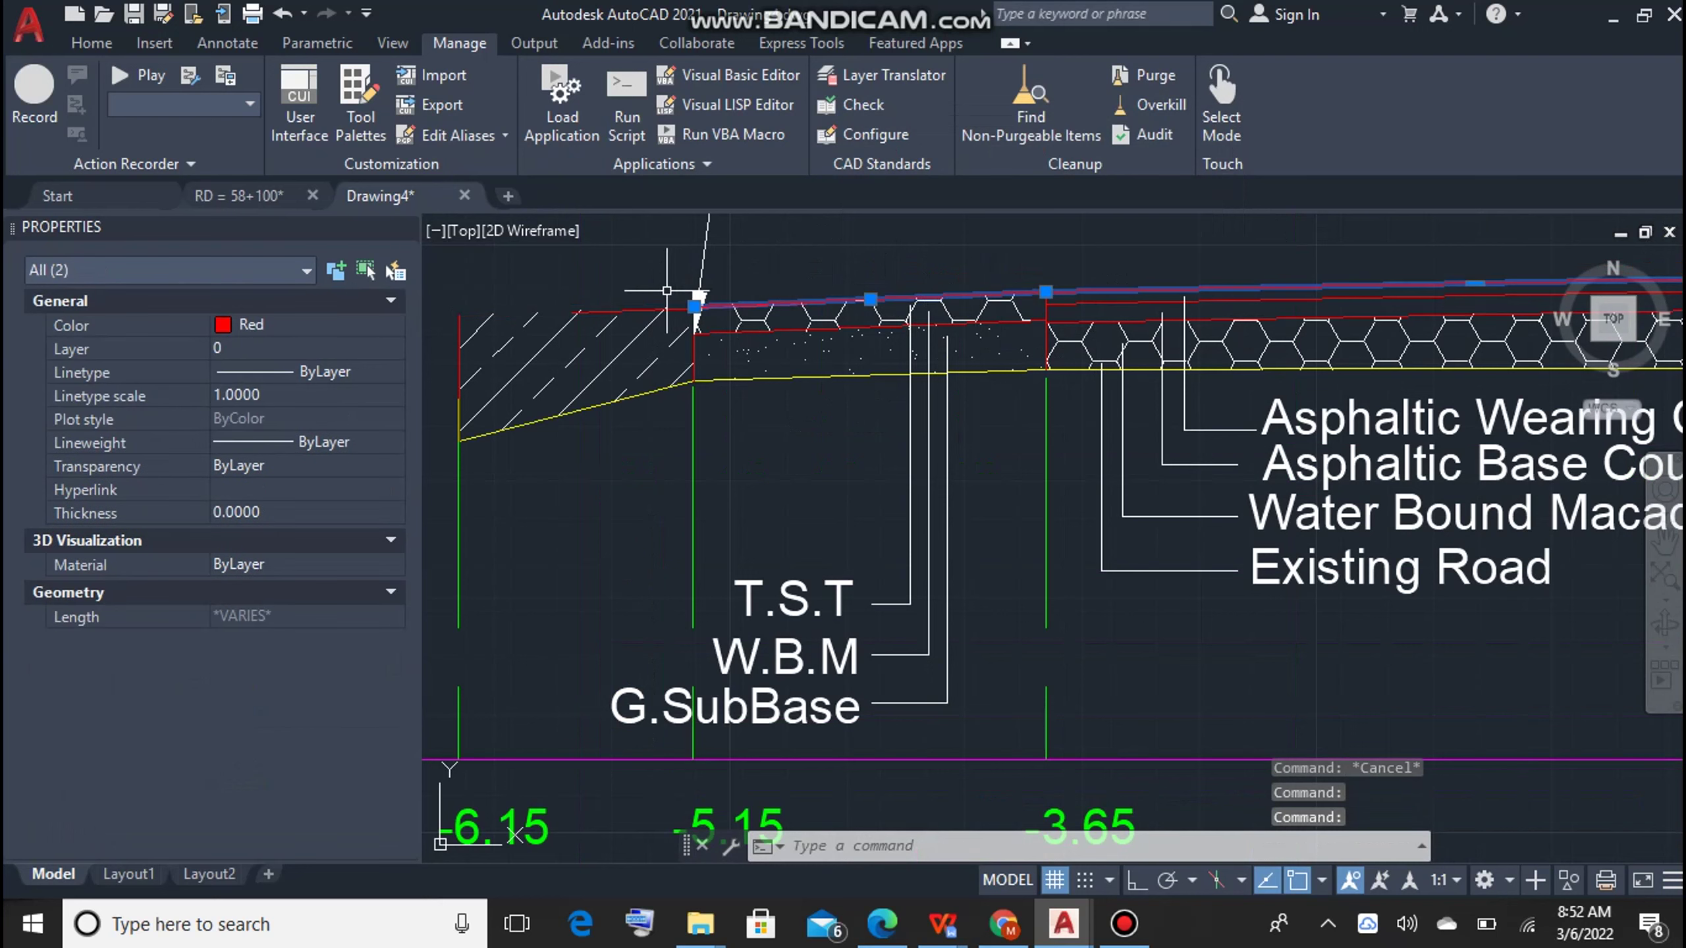
{"action": "left_click", "coordinate": [601, 310]}
{"action": "scroll", "coordinate": [696, 309], "scroll_direction": "down", "scroll_amount": 3}
{"action": "scroll", "coordinate": [1185, 331], "scroll_direction": "up", "scroll_amount": 3}
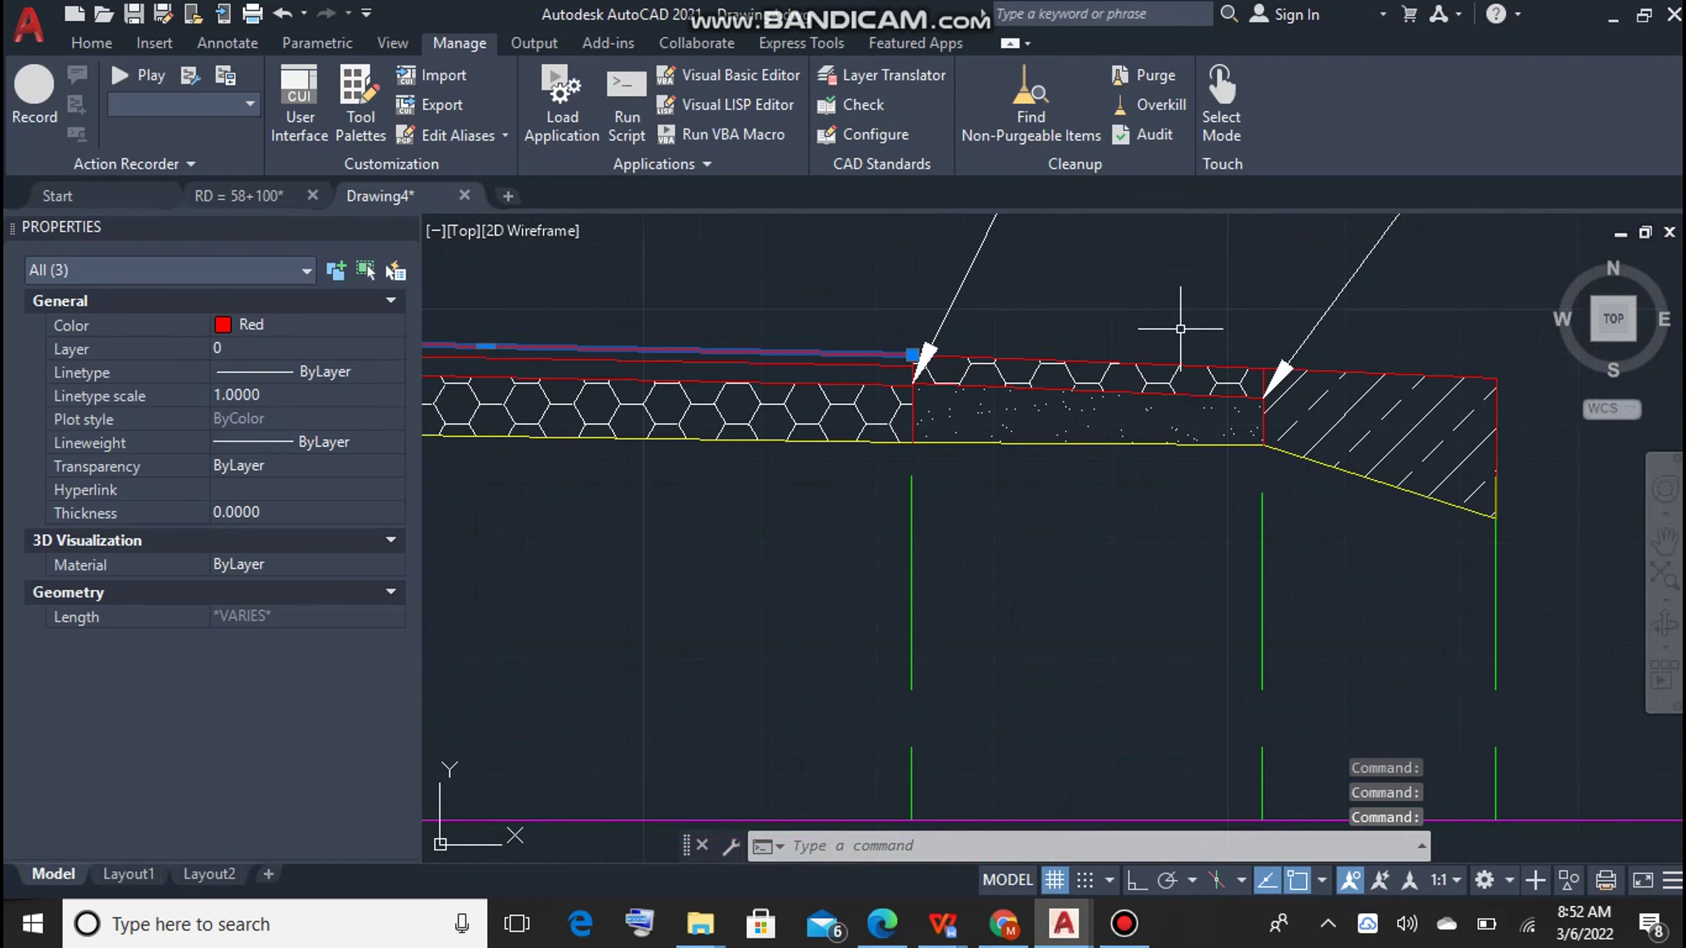
{"action": "left_click", "coordinate": [1066, 361]}
{"action": "left_click", "coordinate": [1373, 372]}
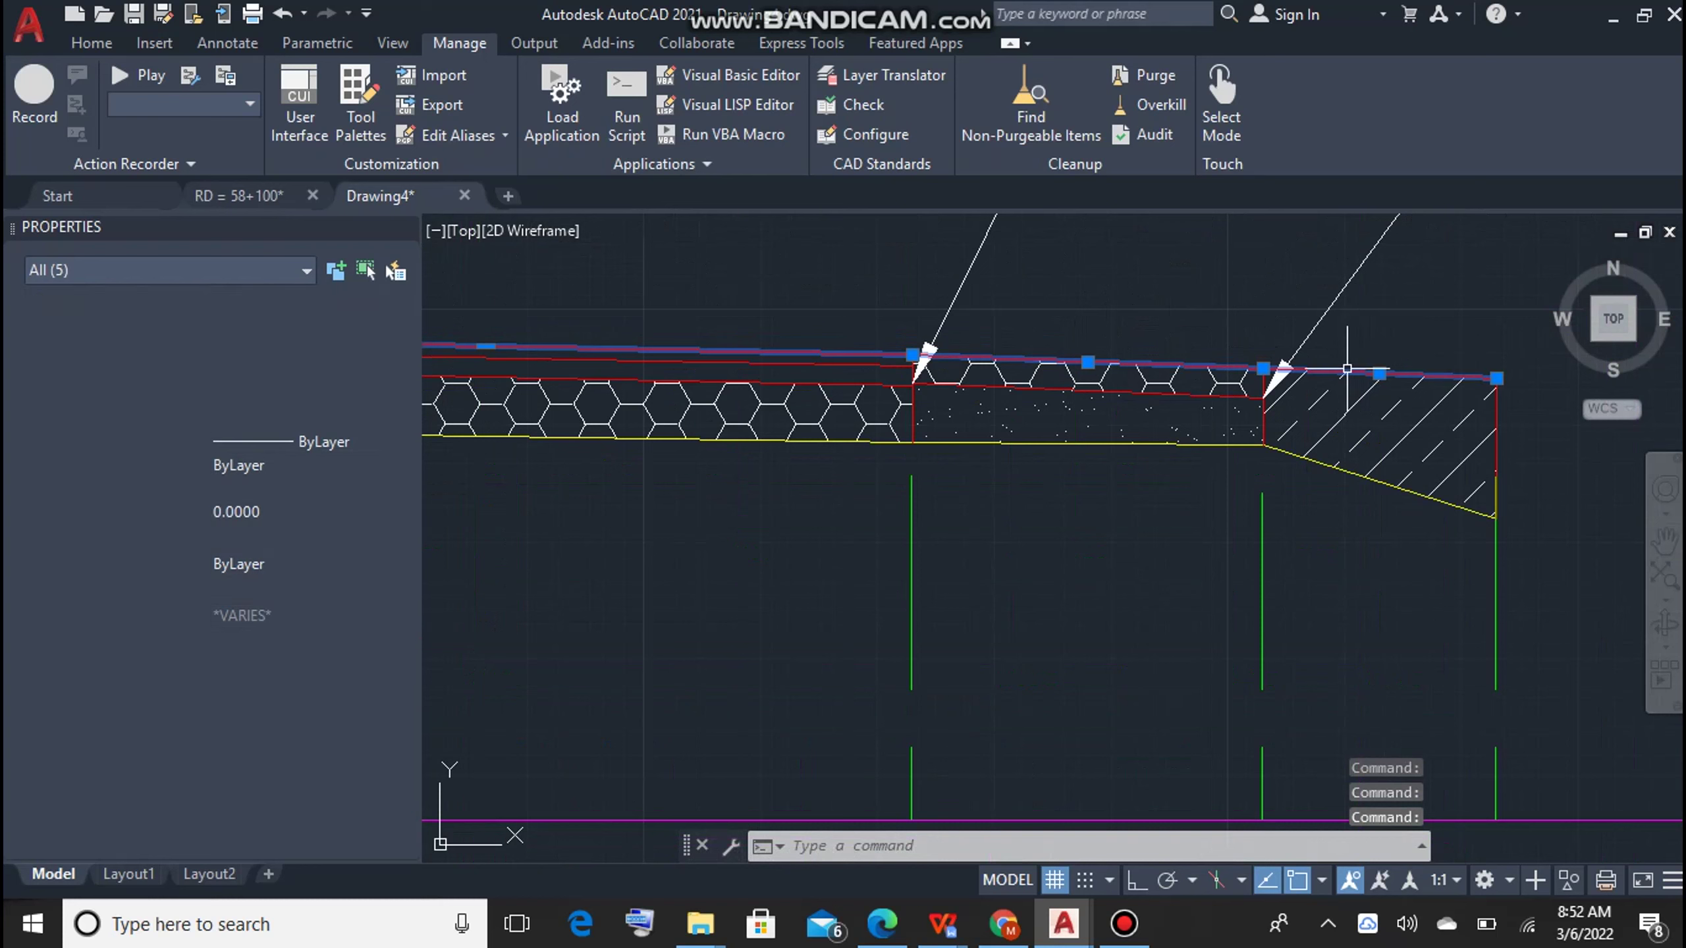
{"action": "type", "text": "j"}
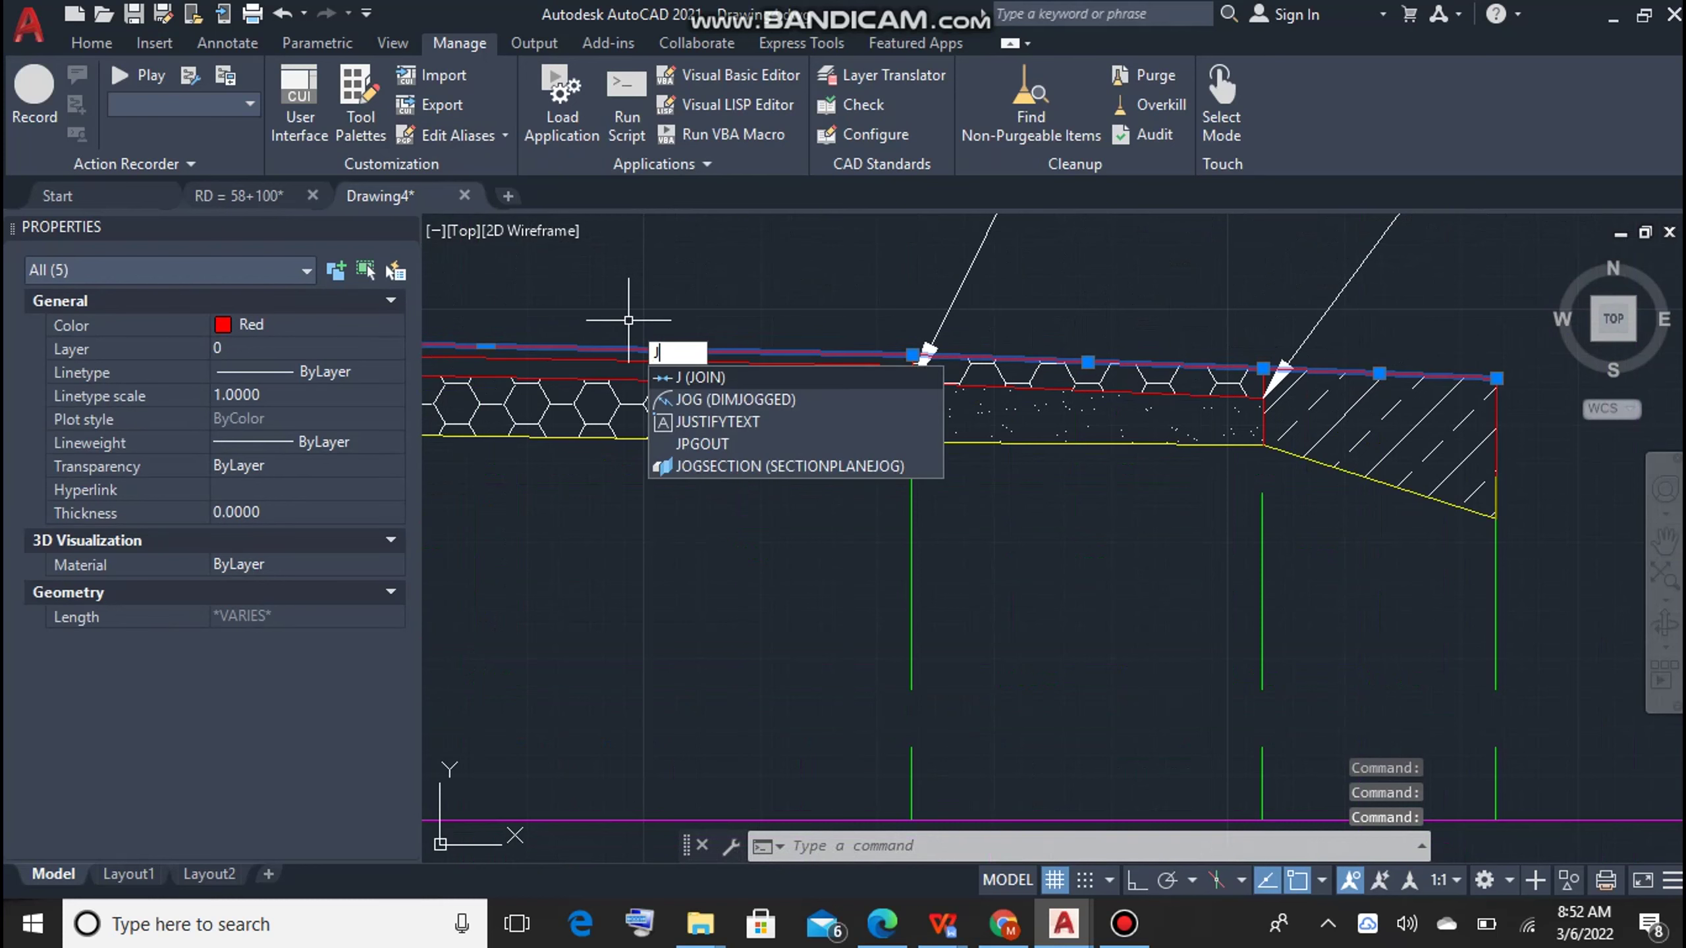
{"action": "key", "text": "Return"}
Step: Check the joined polyline and try a line from the -5.15 surface point, then cancel it
{"action": "left_click", "coordinate": [883, 362]}
{"action": "scroll", "coordinate": [510, 402], "scroll_direction": "down", "scroll_amount": 5}
{"action": "scroll", "coordinate": [510, 402], "scroll_direction": "up", "scroll_amount": 8}
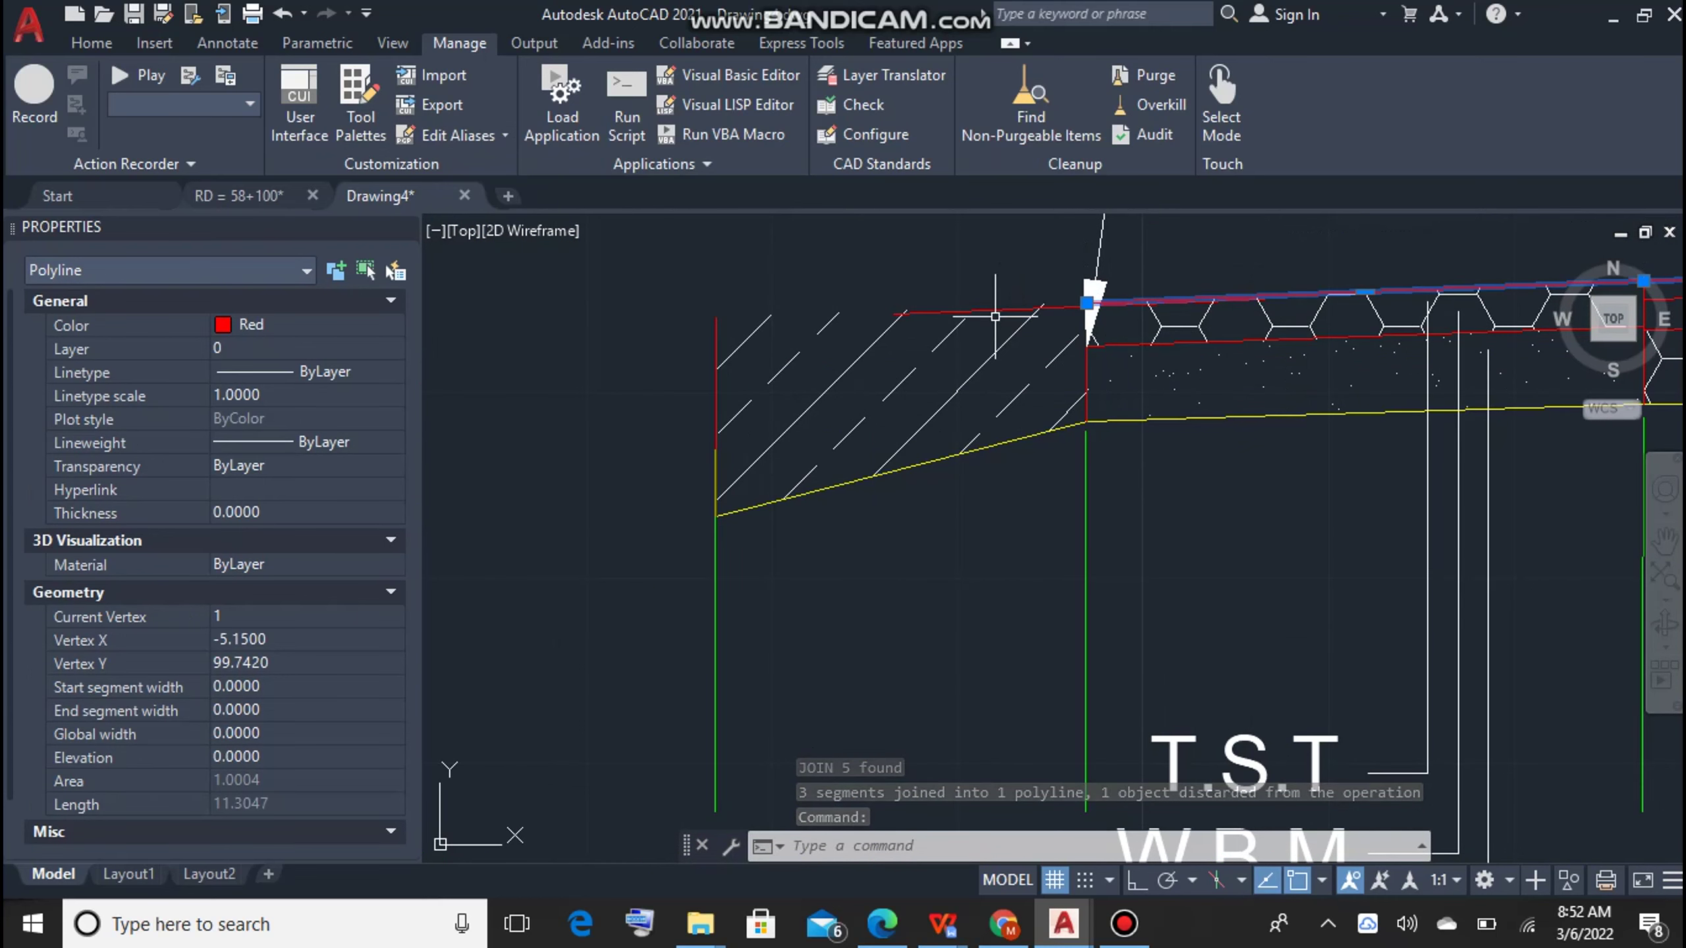
{"action": "scroll", "coordinate": [1009, 297], "scroll_direction": "up", "scroll_amount": 4}
{"action": "key", "text": "Escape"}
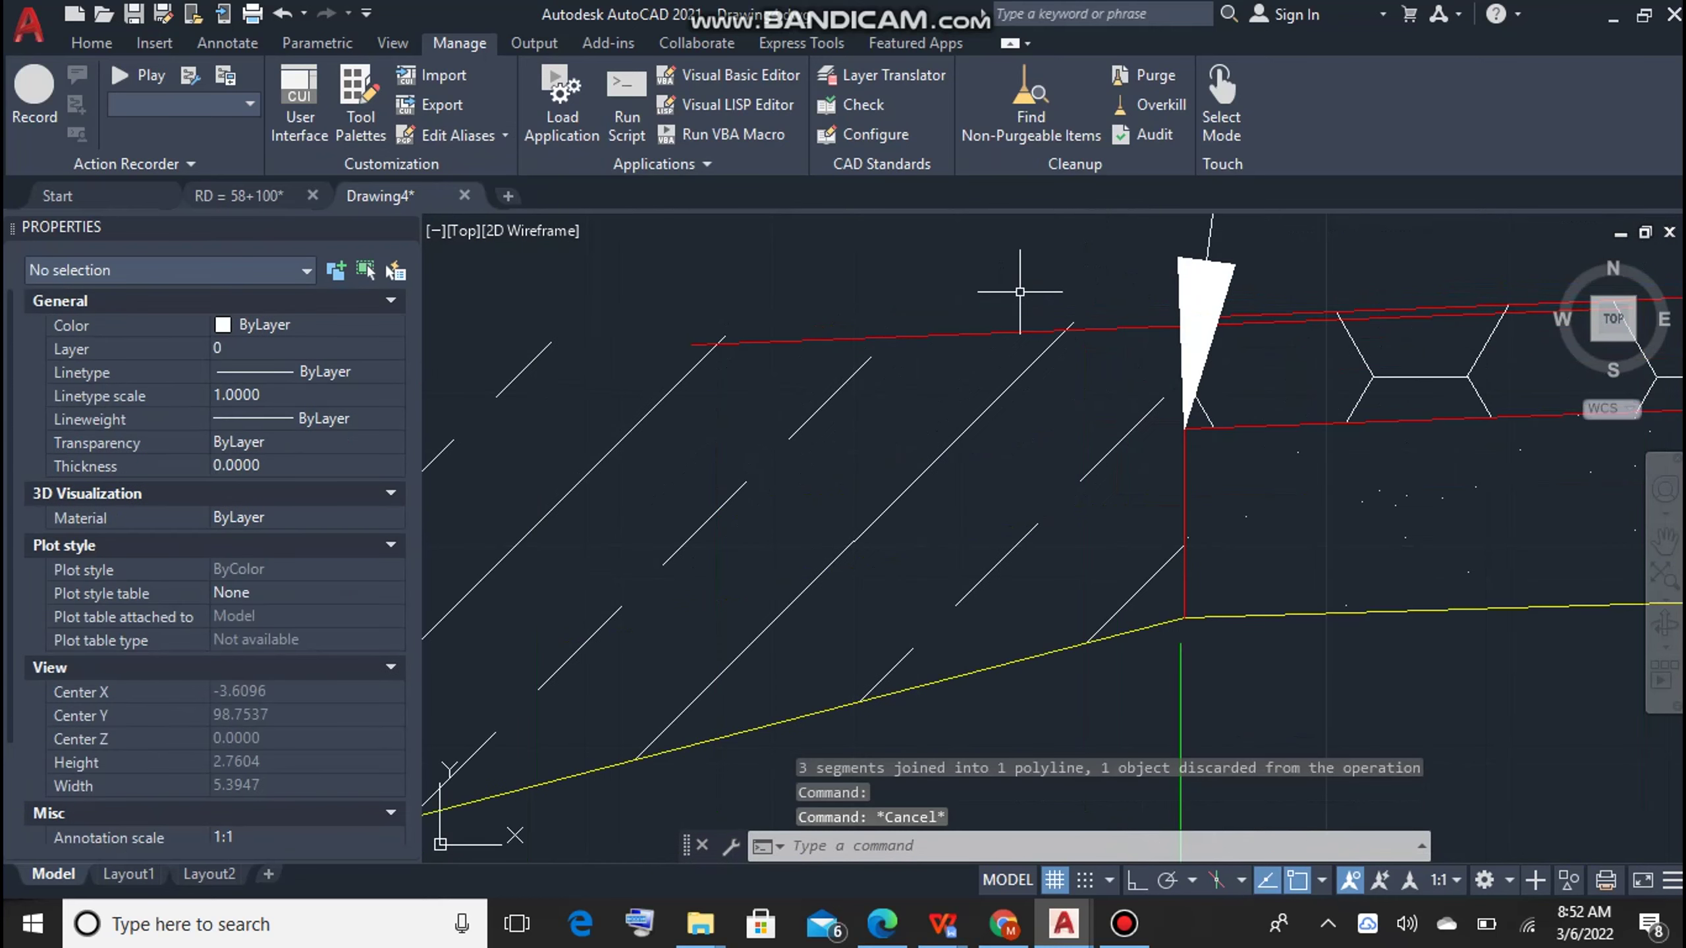
{"action": "type", "text": "l"}
{"action": "key", "text": "Return"}
{"action": "left_click", "coordinate": [1188, 330]}
{"action": "scroll", "coordinate": [1188, 332], "scroll_direction": "down", "scroll_amount": 6}
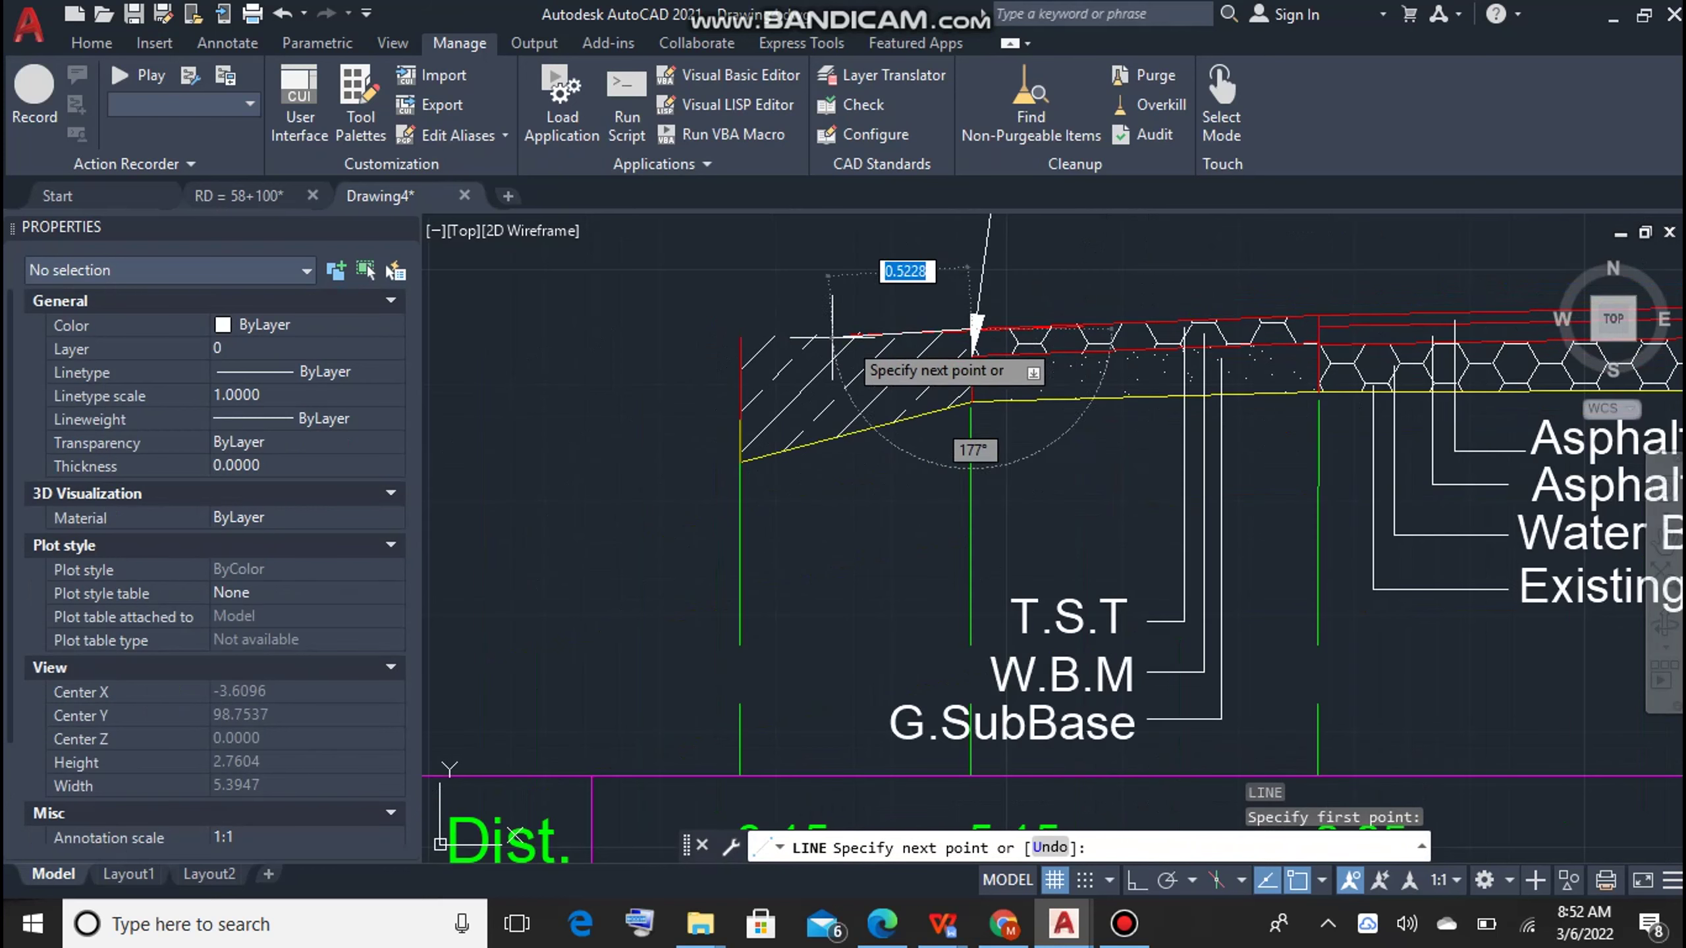
{"action": "scroll", "coordinate": [796, 359], "scroll_direction": "up", "scroll_amount": 4}
{"action": "key", "text": "Escape"}
{"action": "key", "text": "Escape"}
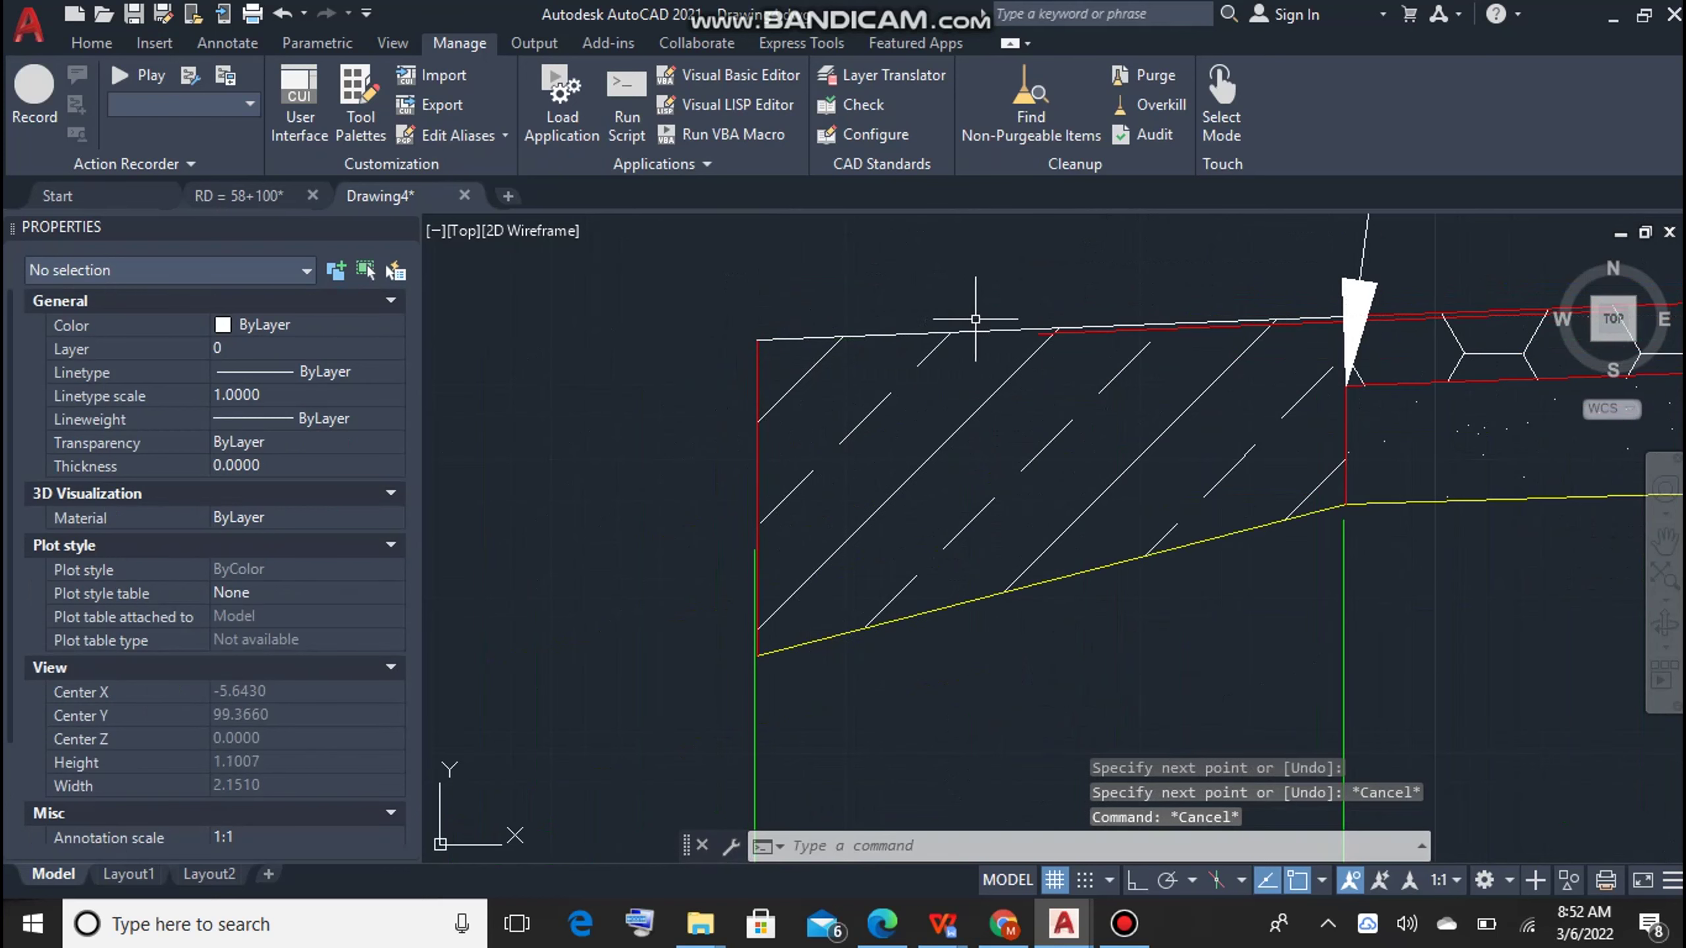
Step: Join the left shoulder's top line with the adjoining top polyline
{"action": "left_click", "coordinate": [986, 331]}
{"action": "left_click", "coordinate": [1386, 312]}
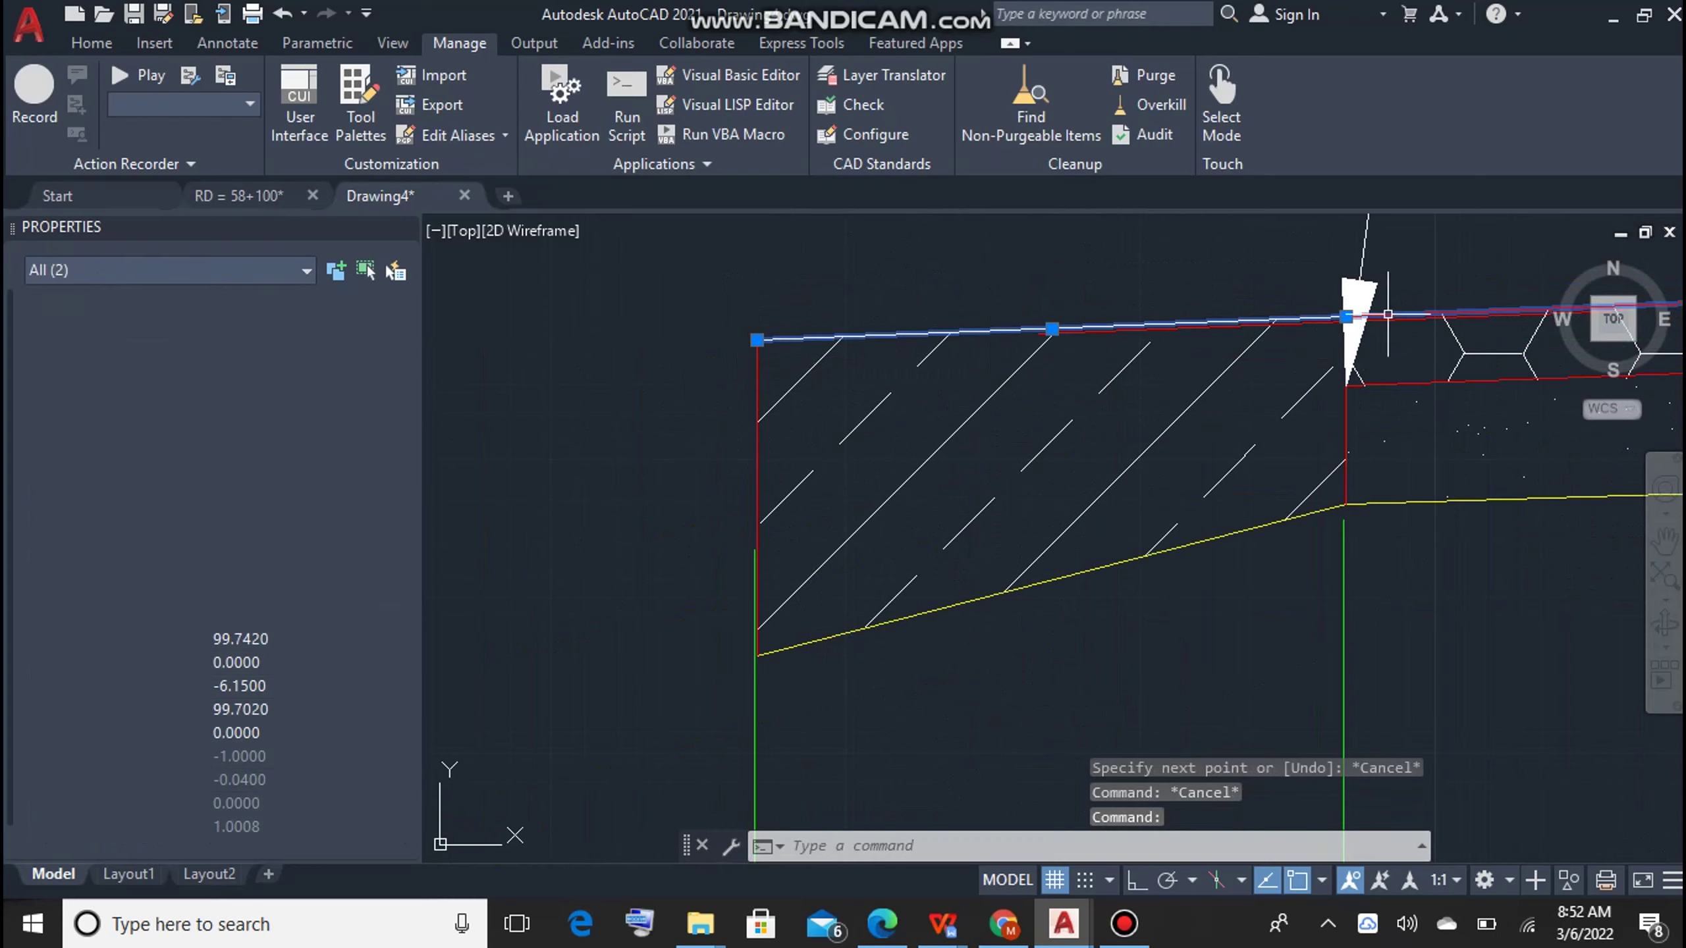
{"action": "scroll", "coordinate": [1069, 339], "scroll_direction": "down", "scroll_amount": 6}
{"action": "type", "text": "j"}
{"action": "key", "text": "Return"}
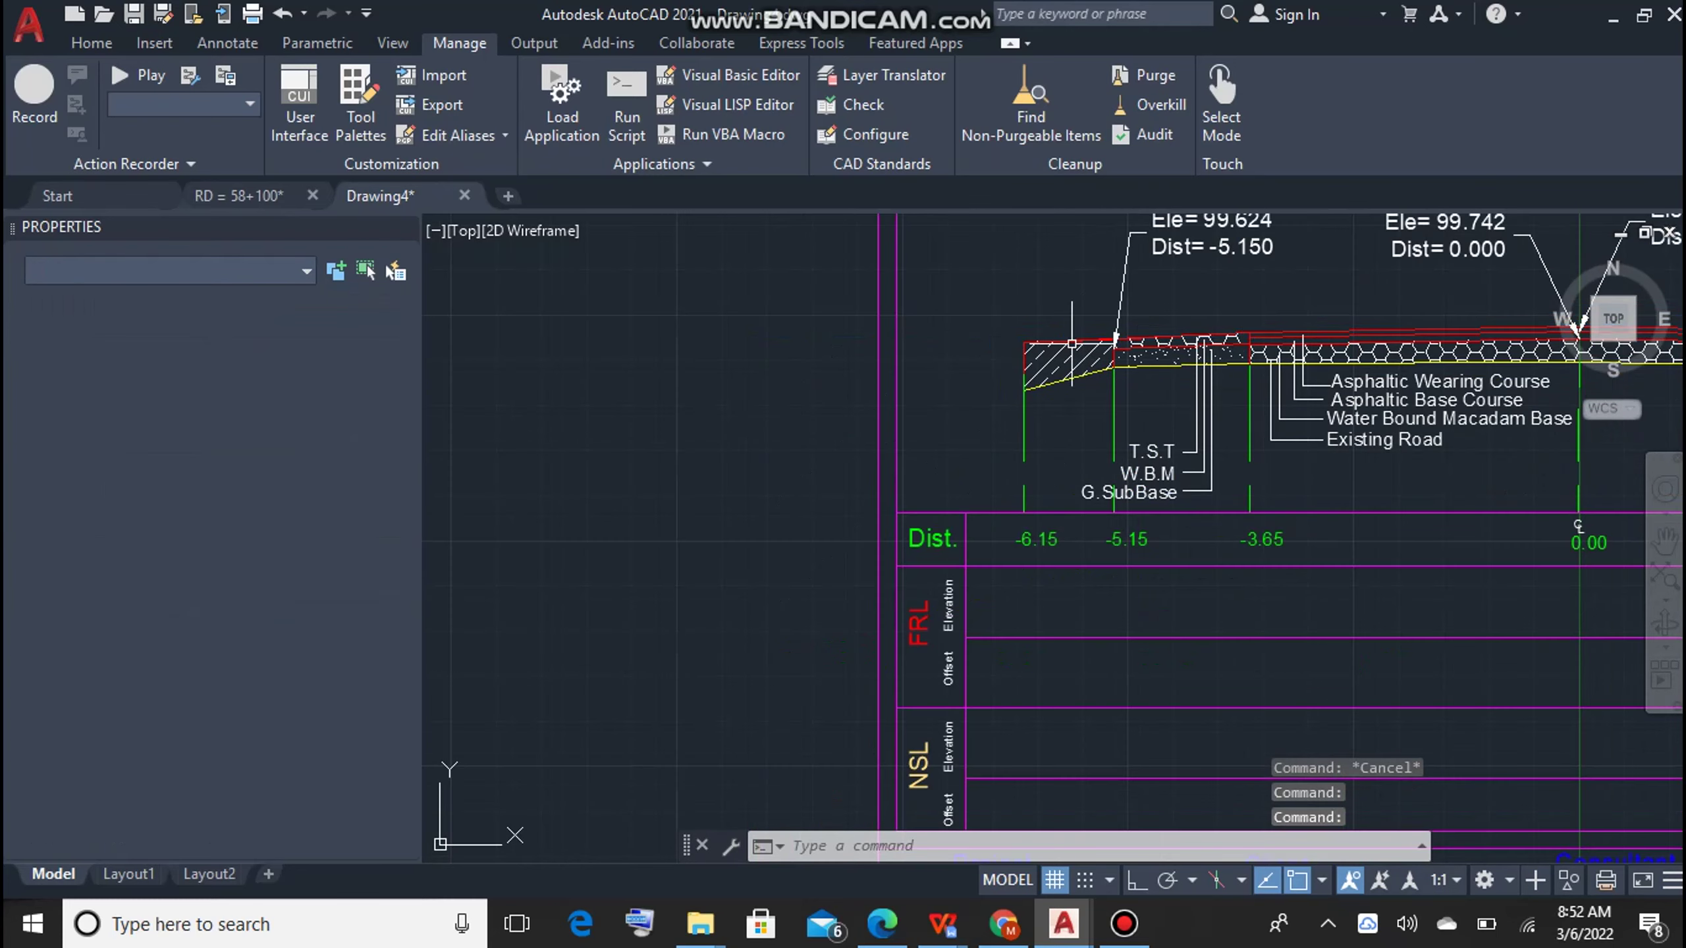
Step: Run the VV labelling routine on the pavement surface polyline
{"action": "scroll", "coordinate": [1059, 340], "scroll_direction": "down", "scroll_amount": 2}
{"action": "scroll", "coordinate": [1100, 366], "scroll_direction": "down", "scroll_amount": 3}
{"action": "scroll", "coordinate": [1100, 365], "scroll_direction": "up", "scroll_amount": 4}
{"action": "scroll", "coordinate": [1100, 365], "scroll_direction": "down", "scroll_amount": 4}
{"action": "scroll", "coordinate": [1100, 366], "scroll_direction": "up", "scroll_amount": 4}
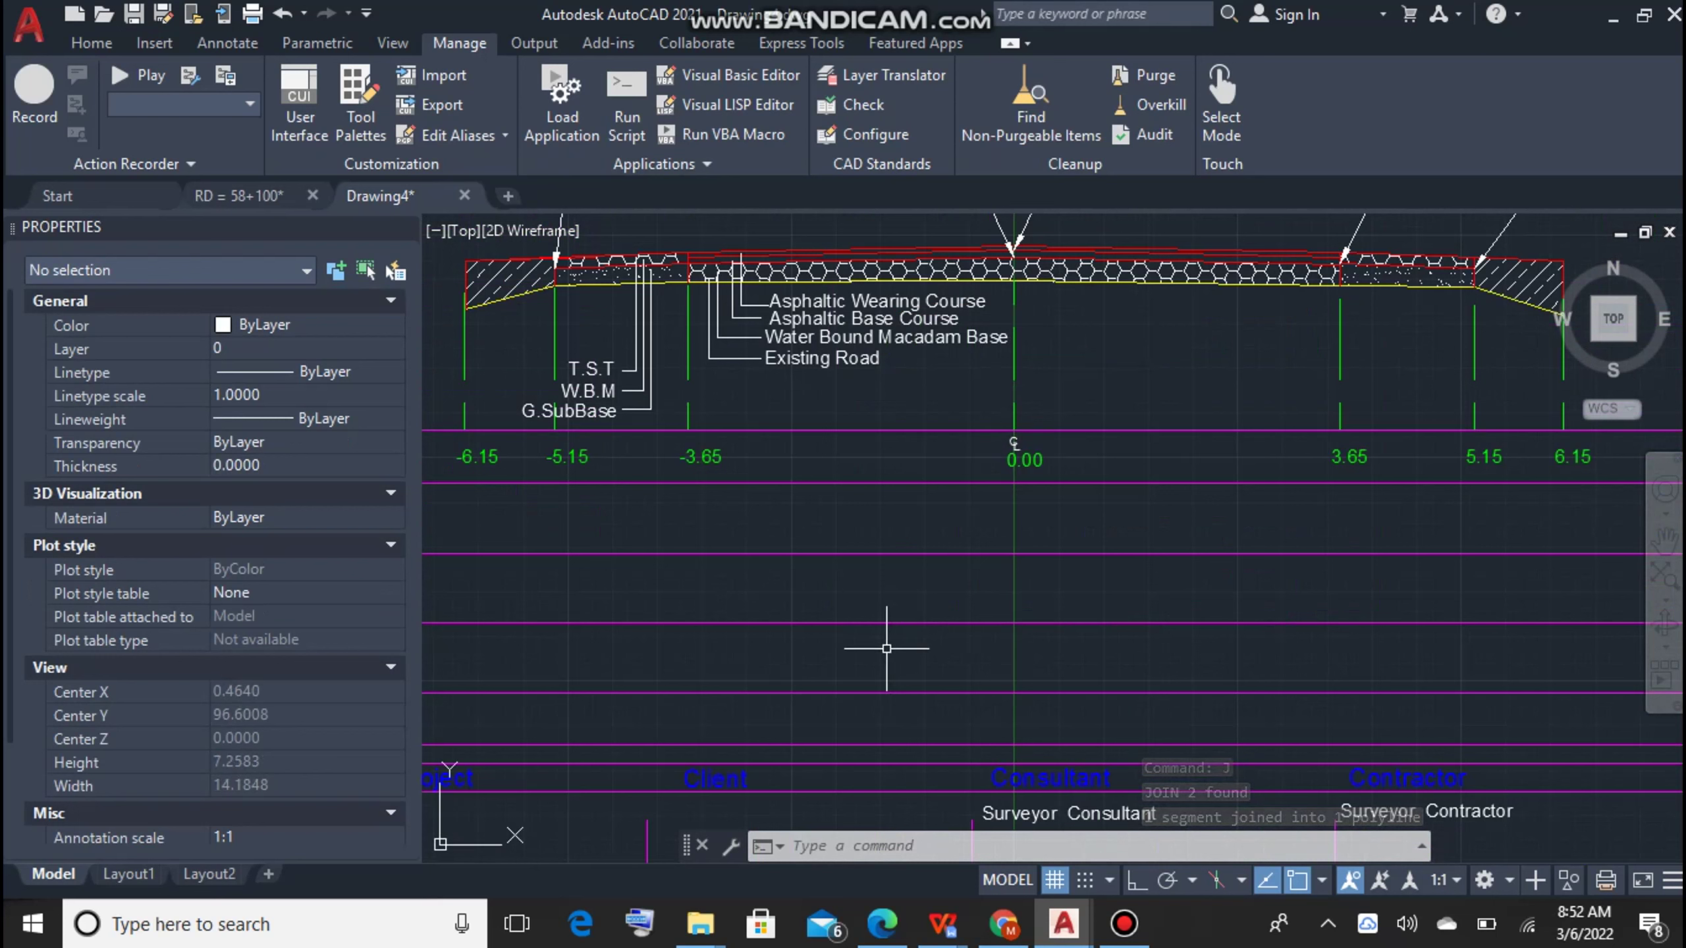
{"action": "type", "text": "vv"}
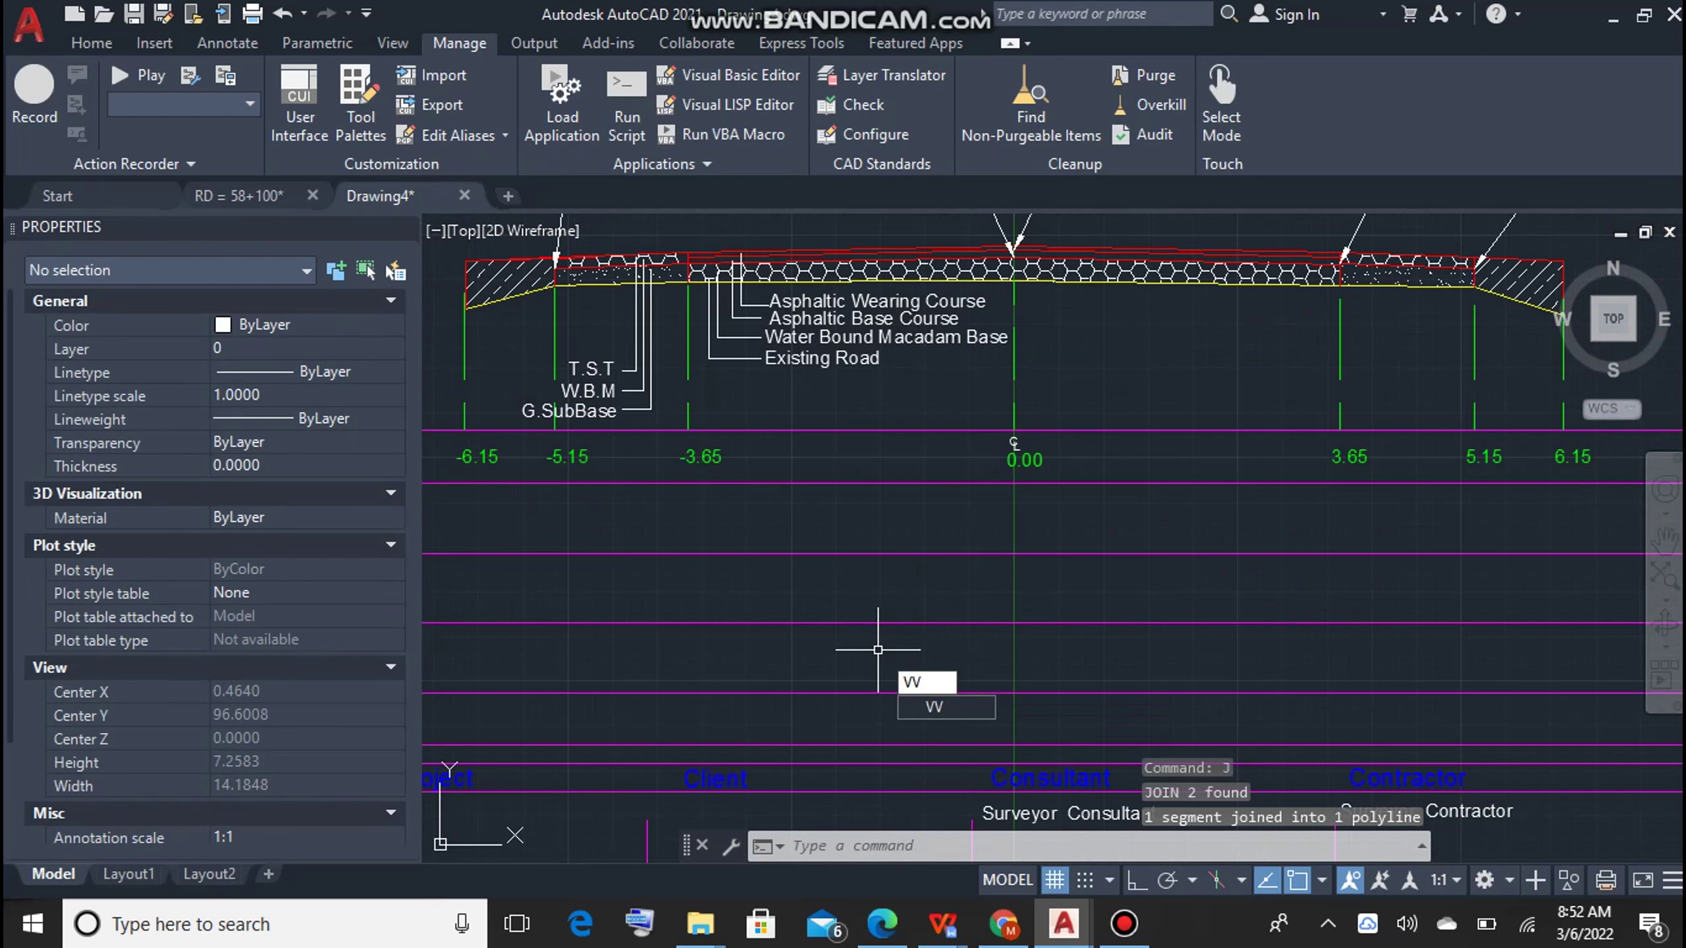
{"action": "key", "text": "Return"}
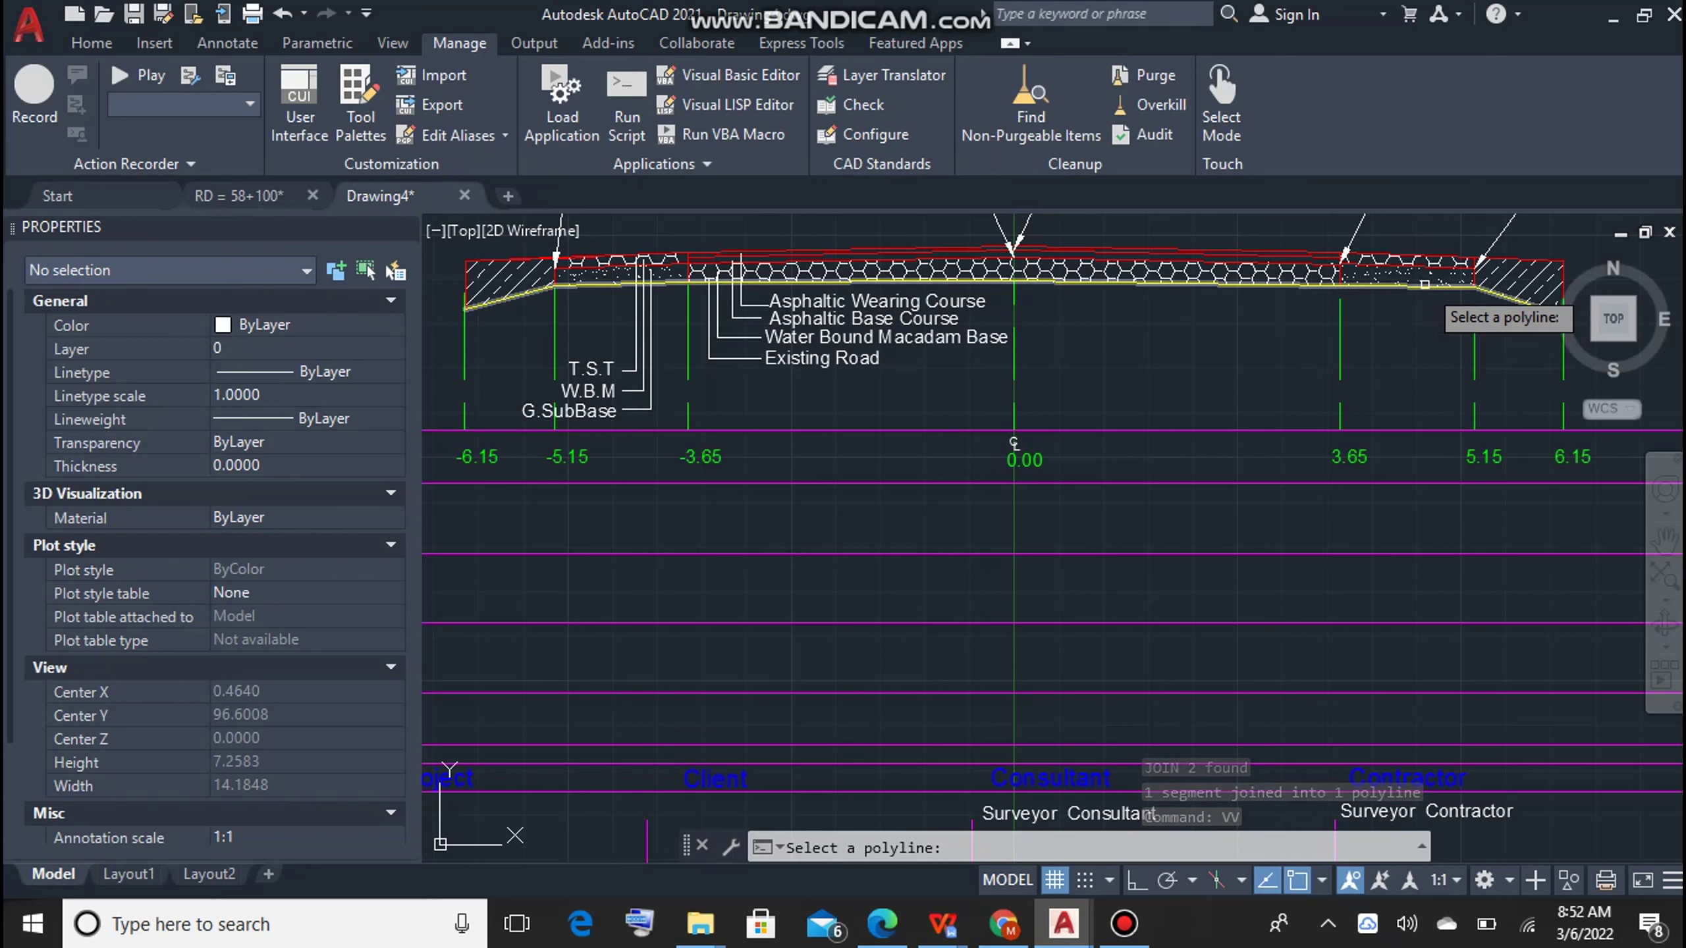
{"action": "left_click", "coordinate": [1417, 287]}
Step: Set the X-axis basepoint for the Ele/Dist labels, then end the routine
{"action": "scroll", "coordinate": [1321, 398], "scroll_direction": "down", "scroll_amount": 5}
{"action": "scroll", "coordinate": [1255, 468], "scroll_direction": "up", "scroll_amount": 8}
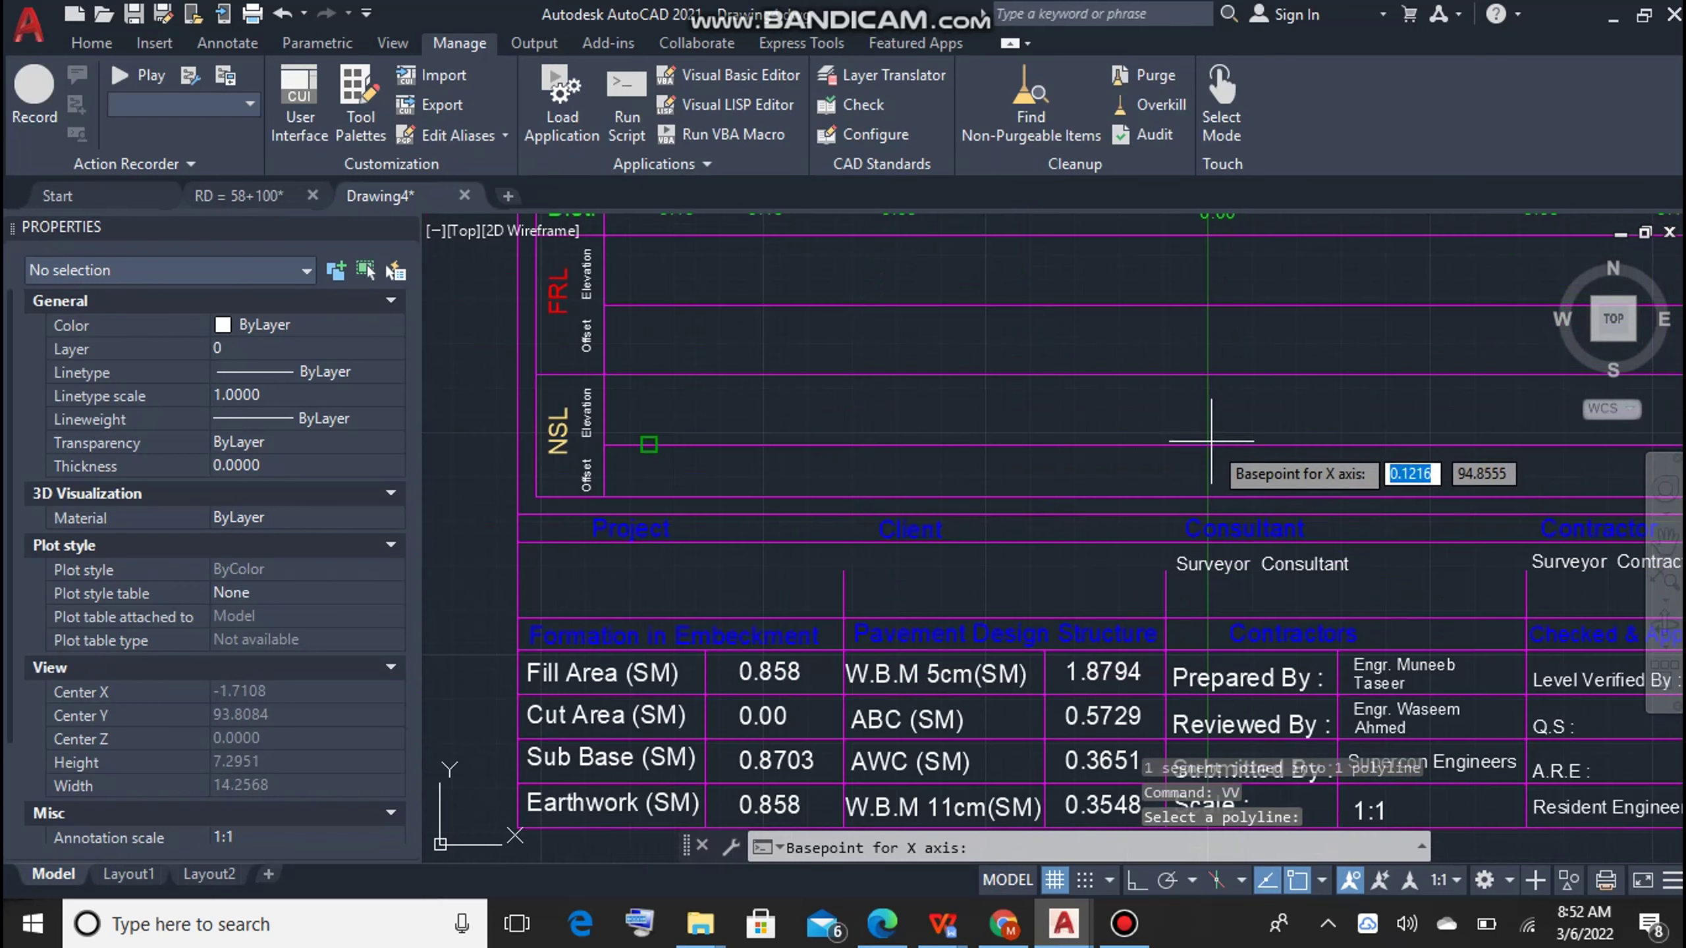
{"action": "scroll", "coordinate": [1220, 504], "scroll_direction": "up", "scroll_amount": 2}
{"action": "scroll", "coordinate": [1238, 552], "scroll_direction": "up", "scroll_amount": 3}
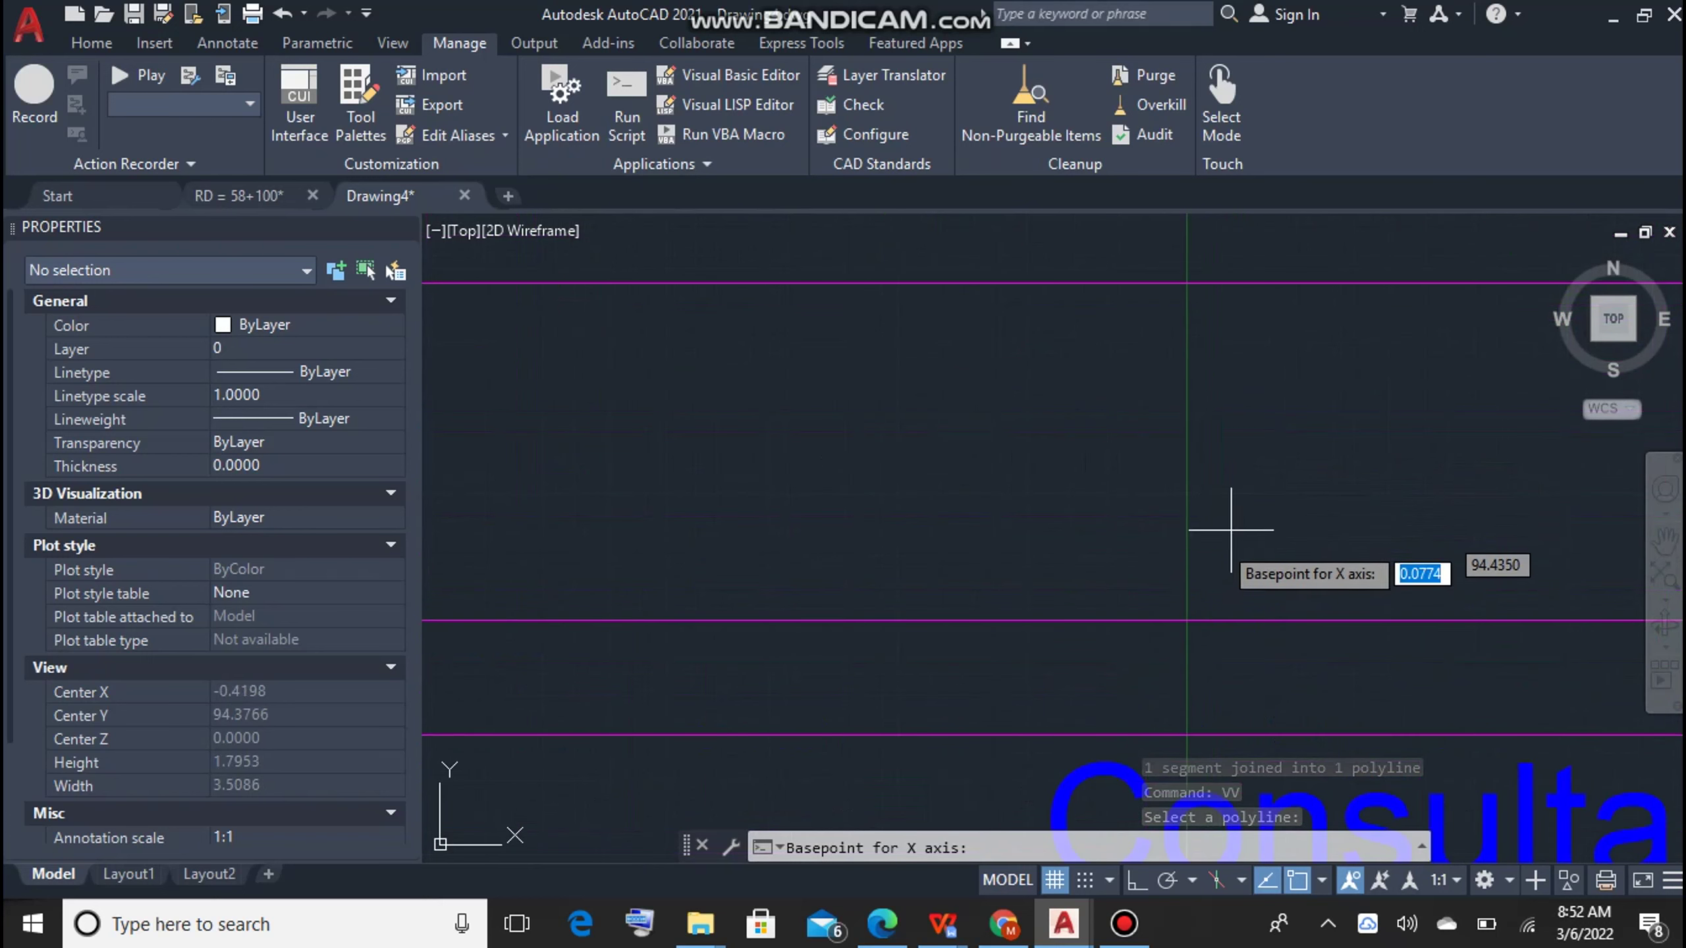
{"action": "left_click", "coordinate": [1218, 584]}
{"action": "scroll", "coordinate": [1218, 585], "scroll_direction": "down", "scroll_amount": 3}
{"action": "scroll", "coordinate": [1218, 585], "scroll_direction": "down", "scroll_amount": 2}
{"action": "scroll", "coordinate": [1218, 585], "scroll_direction": "down", "scroll_amount": 3}
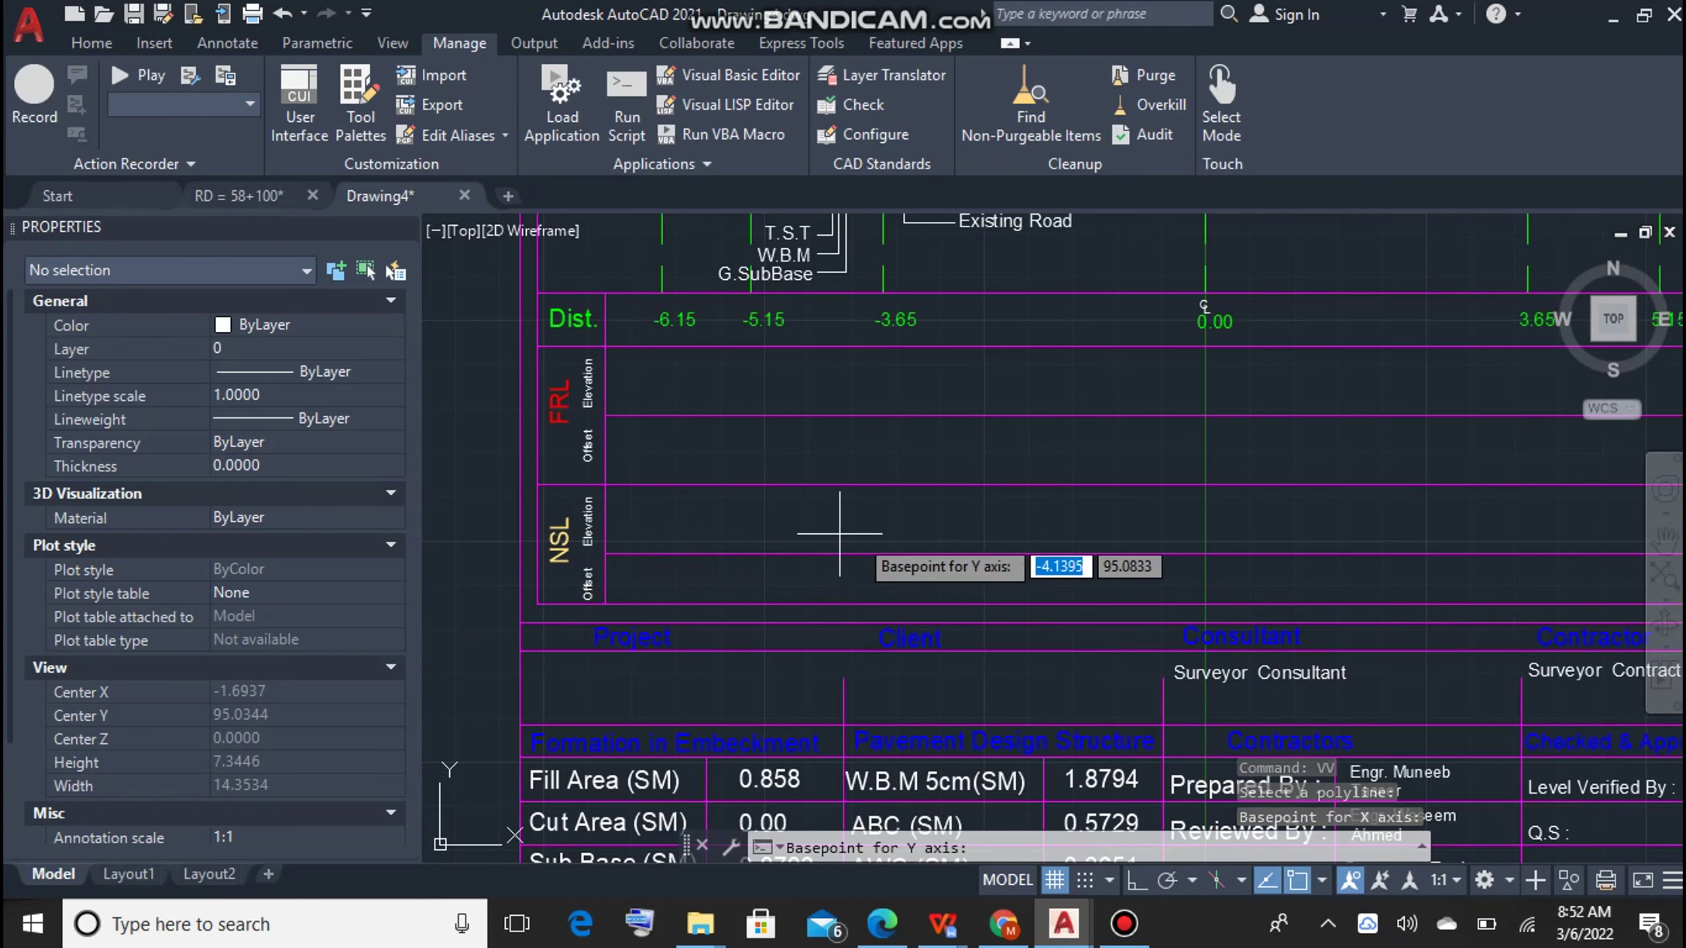
{"action": "scroll", "coordinate": [1215, 595], "scroll_direction": "up", "scroll_amount": 7}
{"action": "key", "text": "Escape"}
{"action": "scroll", "coordinate": [1051, 538], "scroll_direction": "down", "scroll_amount": 5}
Step: Stretch the first vertical leader line's top end up to its pavement layer
{"action": "scroll", "coordinate": [1052, 538], "scroll_direction": "up", "scroll_amount": 5}
{"action": "scroll", "coordinate": [942, 587], "scroll_direction": "down", "scroll_amount": 5}
{"action": "scroll", "coordinate": [943, 588], "scroll_direction": "up", "scroll_amount": 5}
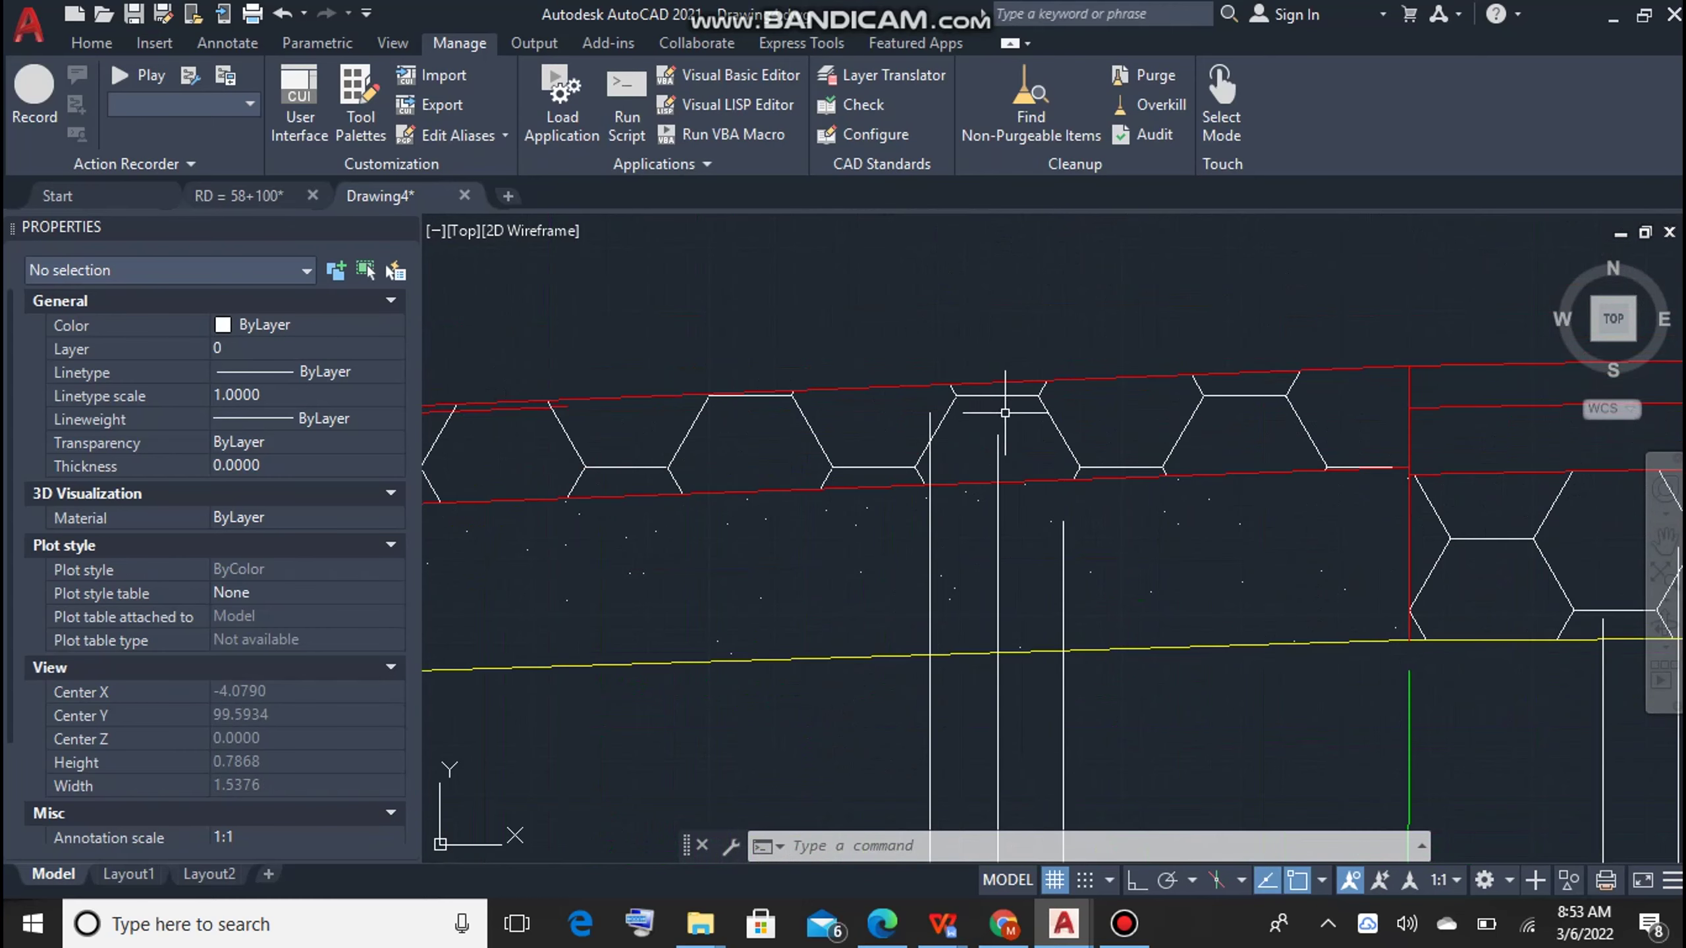
{"action": "left_click", "coordinate": [929, 424]}
{"action": "left_click", "coordinate": [929, 382]}
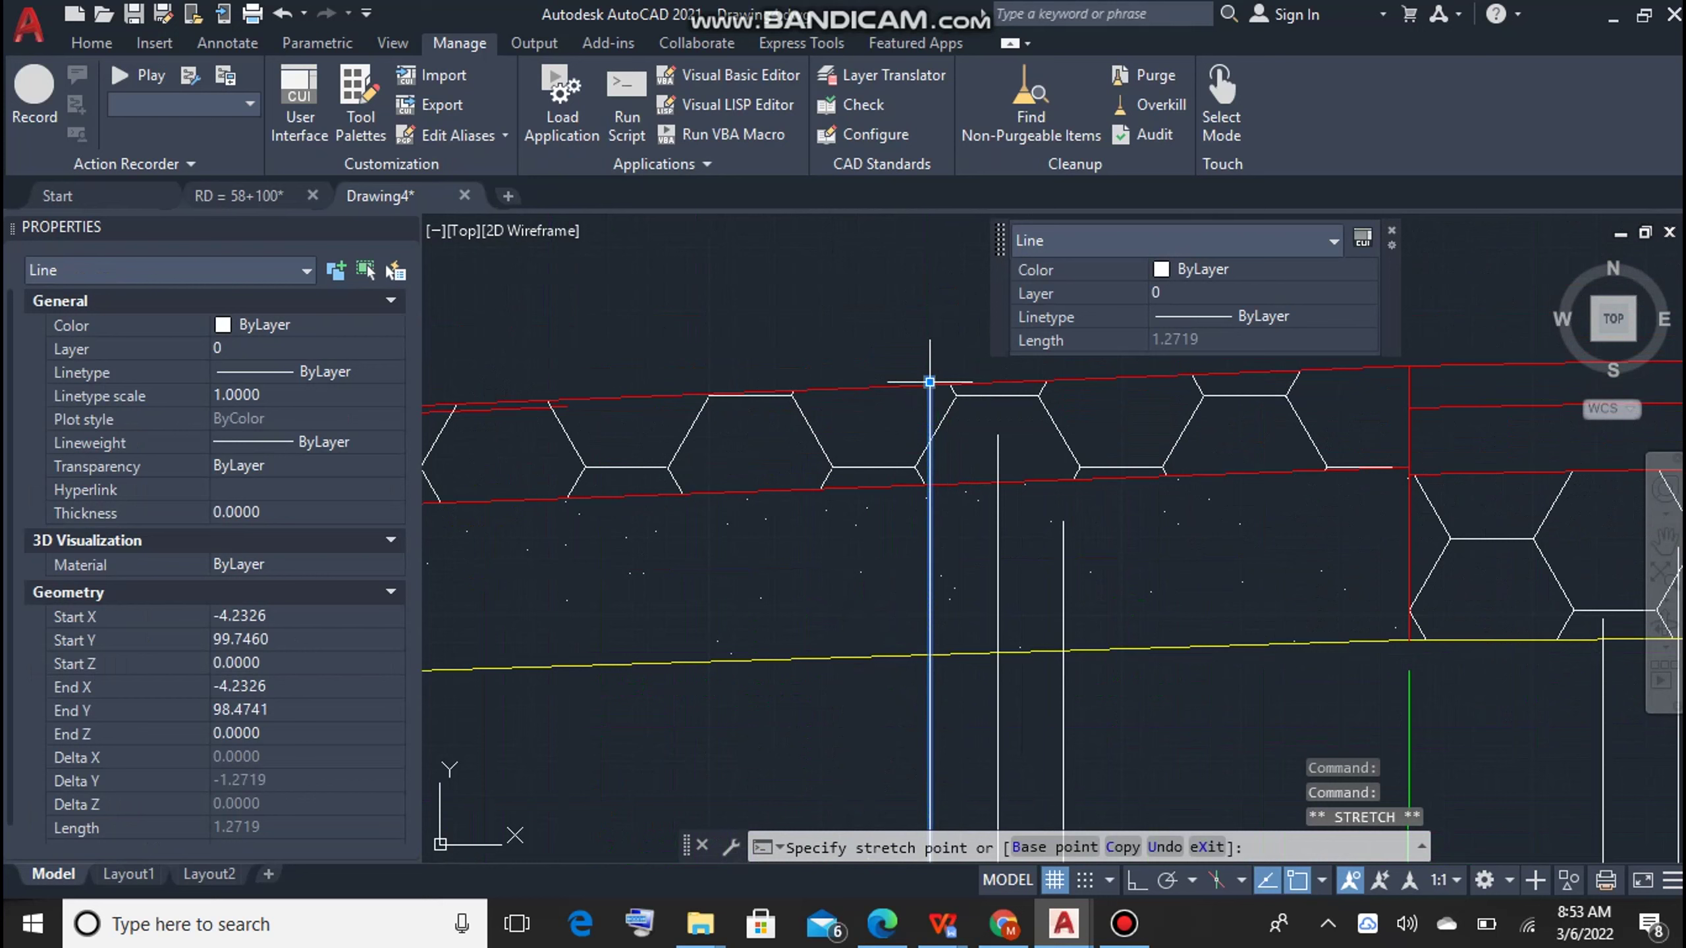
{"action": "left_click", "coordinate": [929, 358]}
{"action": "scroll", "coordinate": [1008, 458], "scroll_direction": "down", "scroll_amount": 5}
{"action": "scroll", "coordinate": [1033, 494], "scroll_direction": "up", "scroll_amount": 5}
{"action": "scroll", "coordinate": [1033, 494], "scroll_direction": "down", "scroll_amount": 3}
{"action": "key", "text": "Escape"}
{"action": "key", "text": "Escape"}
Step: Select another layer-label leader line and grab its top end to reposition it
{"action": "scroll", "coordinate": [1128, 532], "scroll_direction": "down", "scroll_amount": 2}
{"action": "scroll", "coordinate": [1320, 590], "scroll_direction": "up", "scroll_amount": 5}
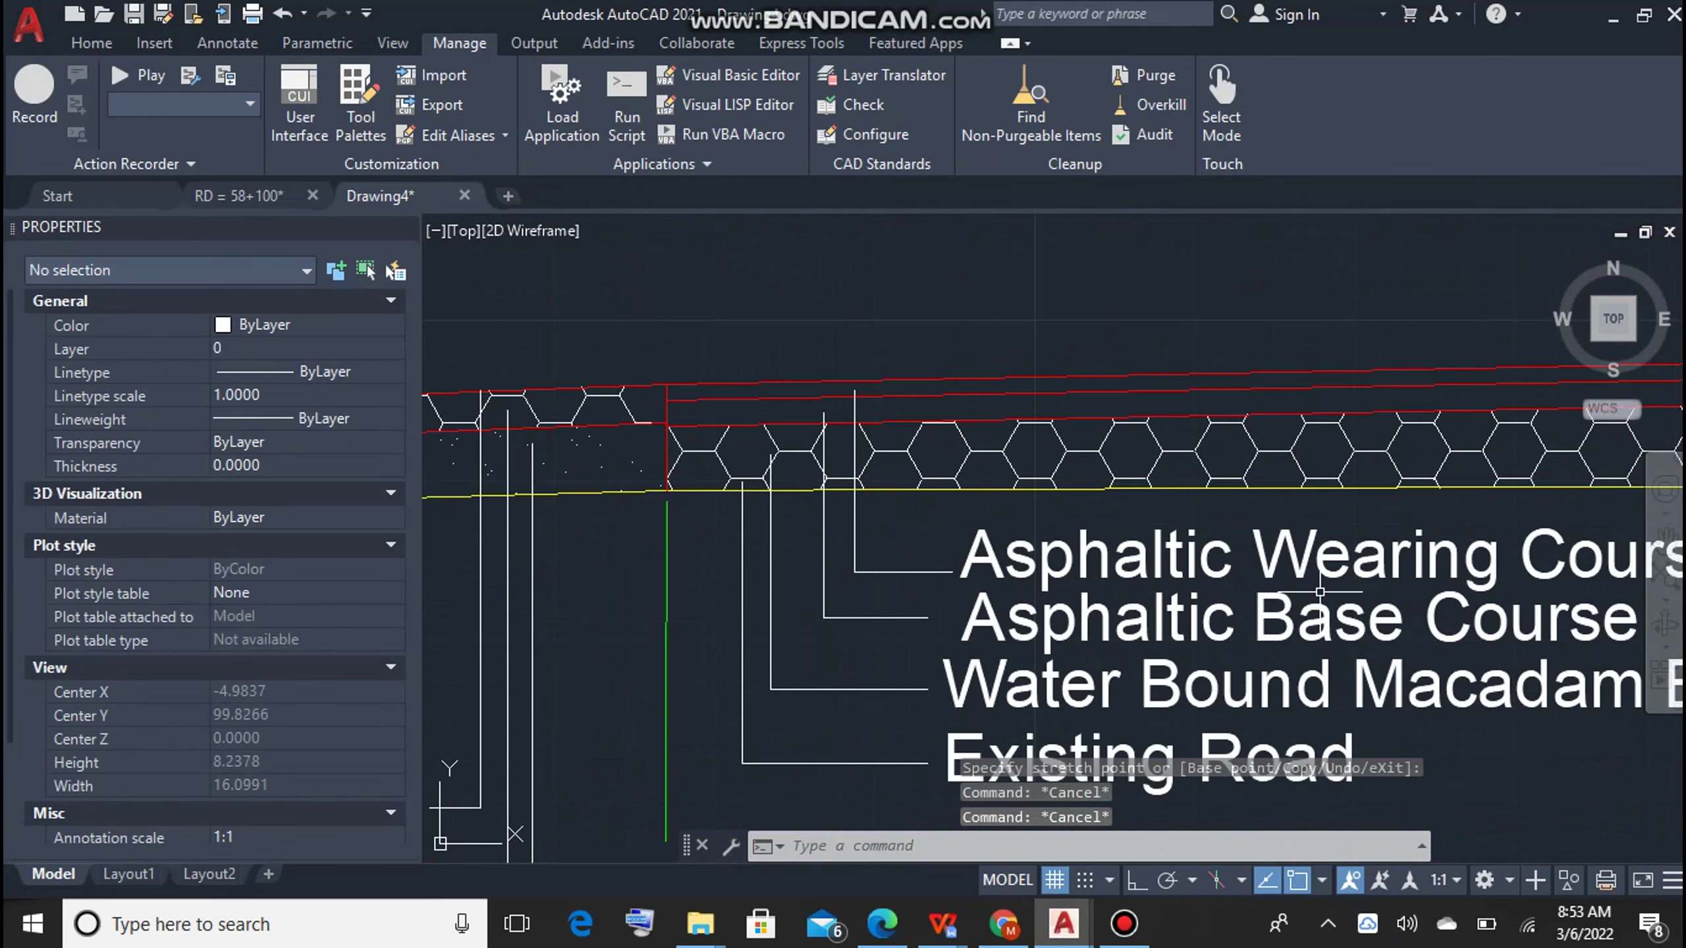
{"action": "scroll", "coordinate": [859, 398], "scroll_direction": "up", "scroll_amount": 5}
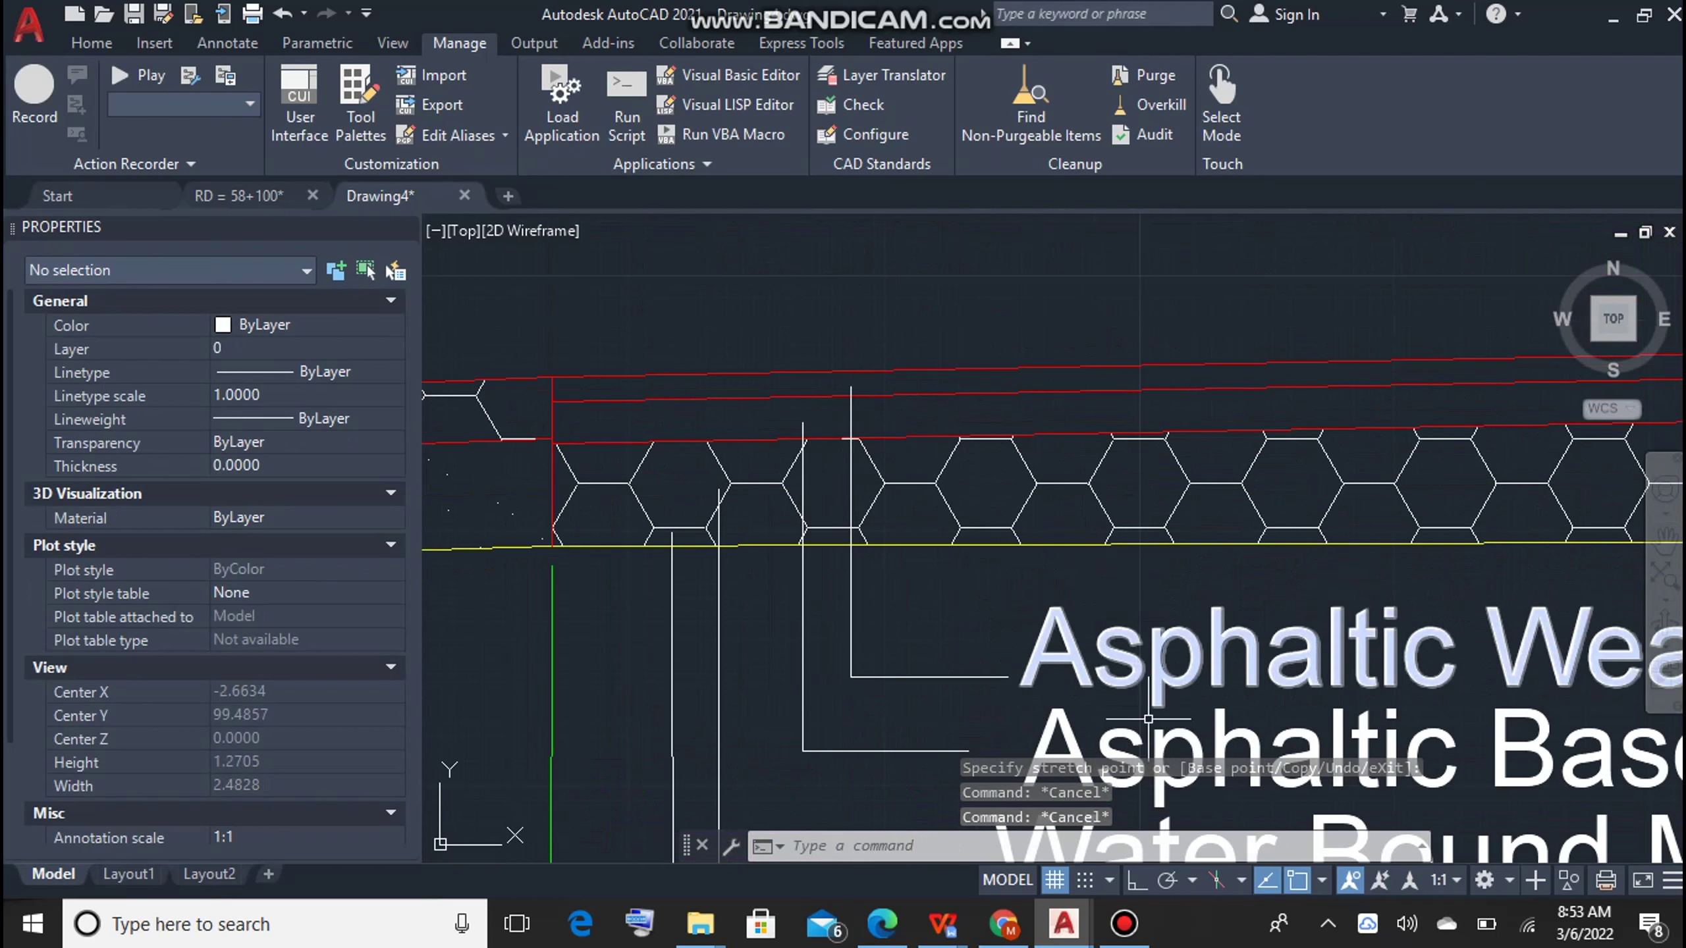
{"action": "scroll", "coordinate": [776, 458], "scroll_direction": "down", "scroll_amount": 4}
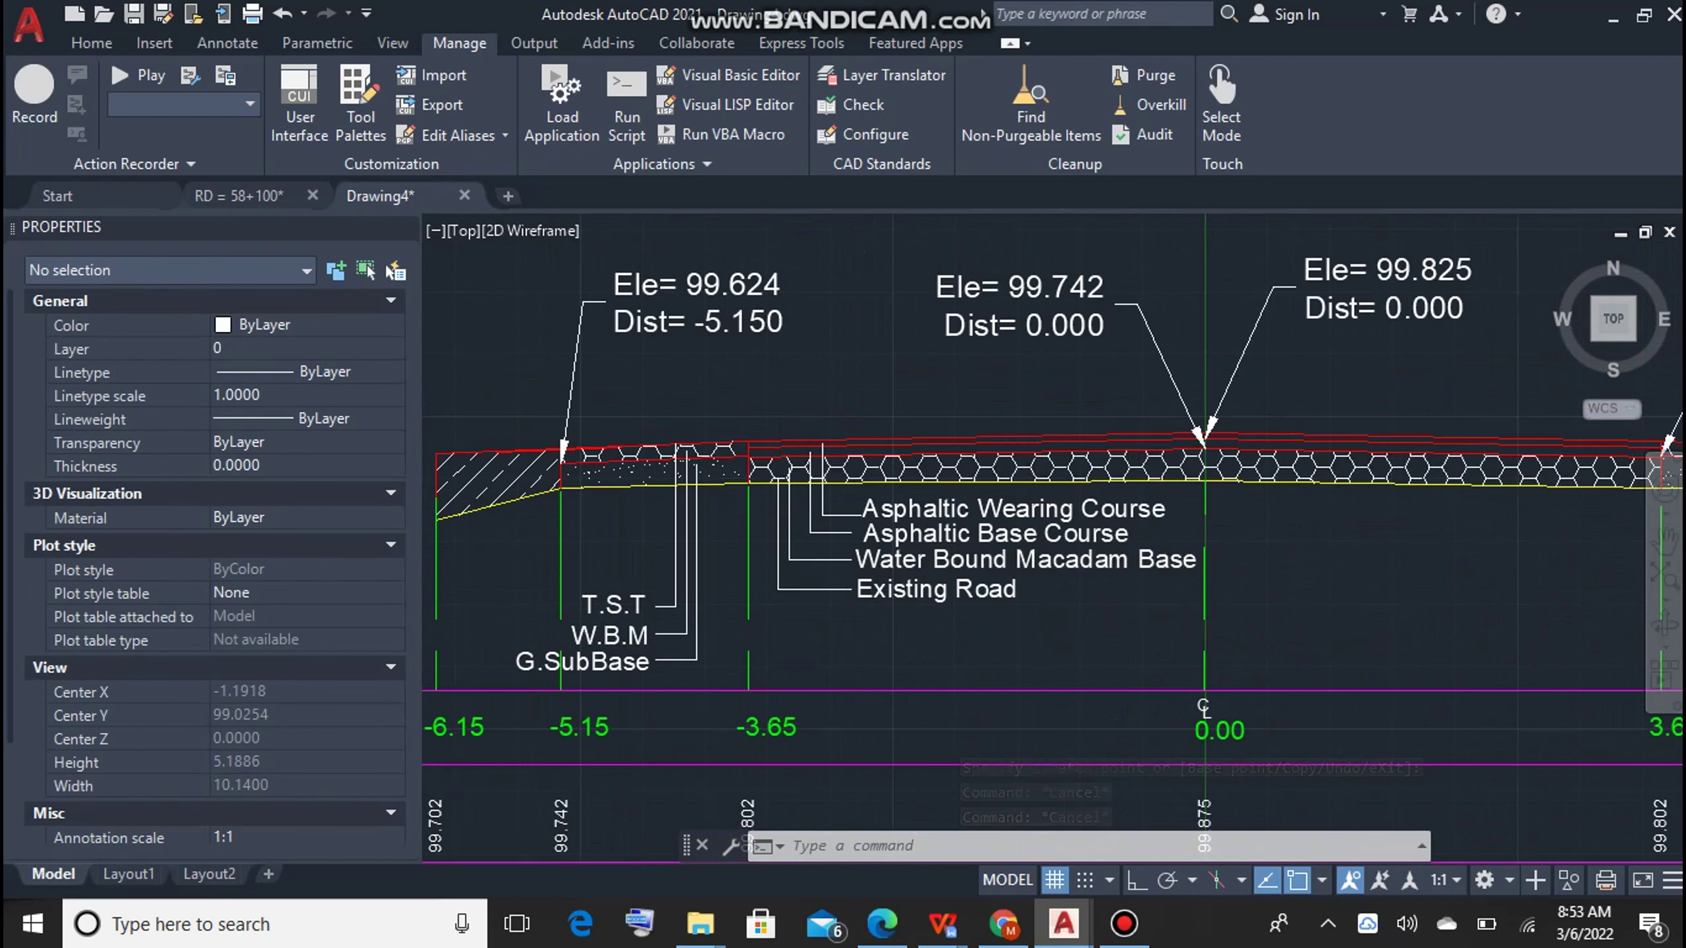
{"action": "scroll", "coordinate": [777, 463], "scroll_direction": "up", "scroll_amount": 2}
{"action": "left_click", "coordinate": [770, 491]}
{"action": "scroll", "coordinate": [772, 438], "scroll_direction": "up", "scroll_amount": 3}
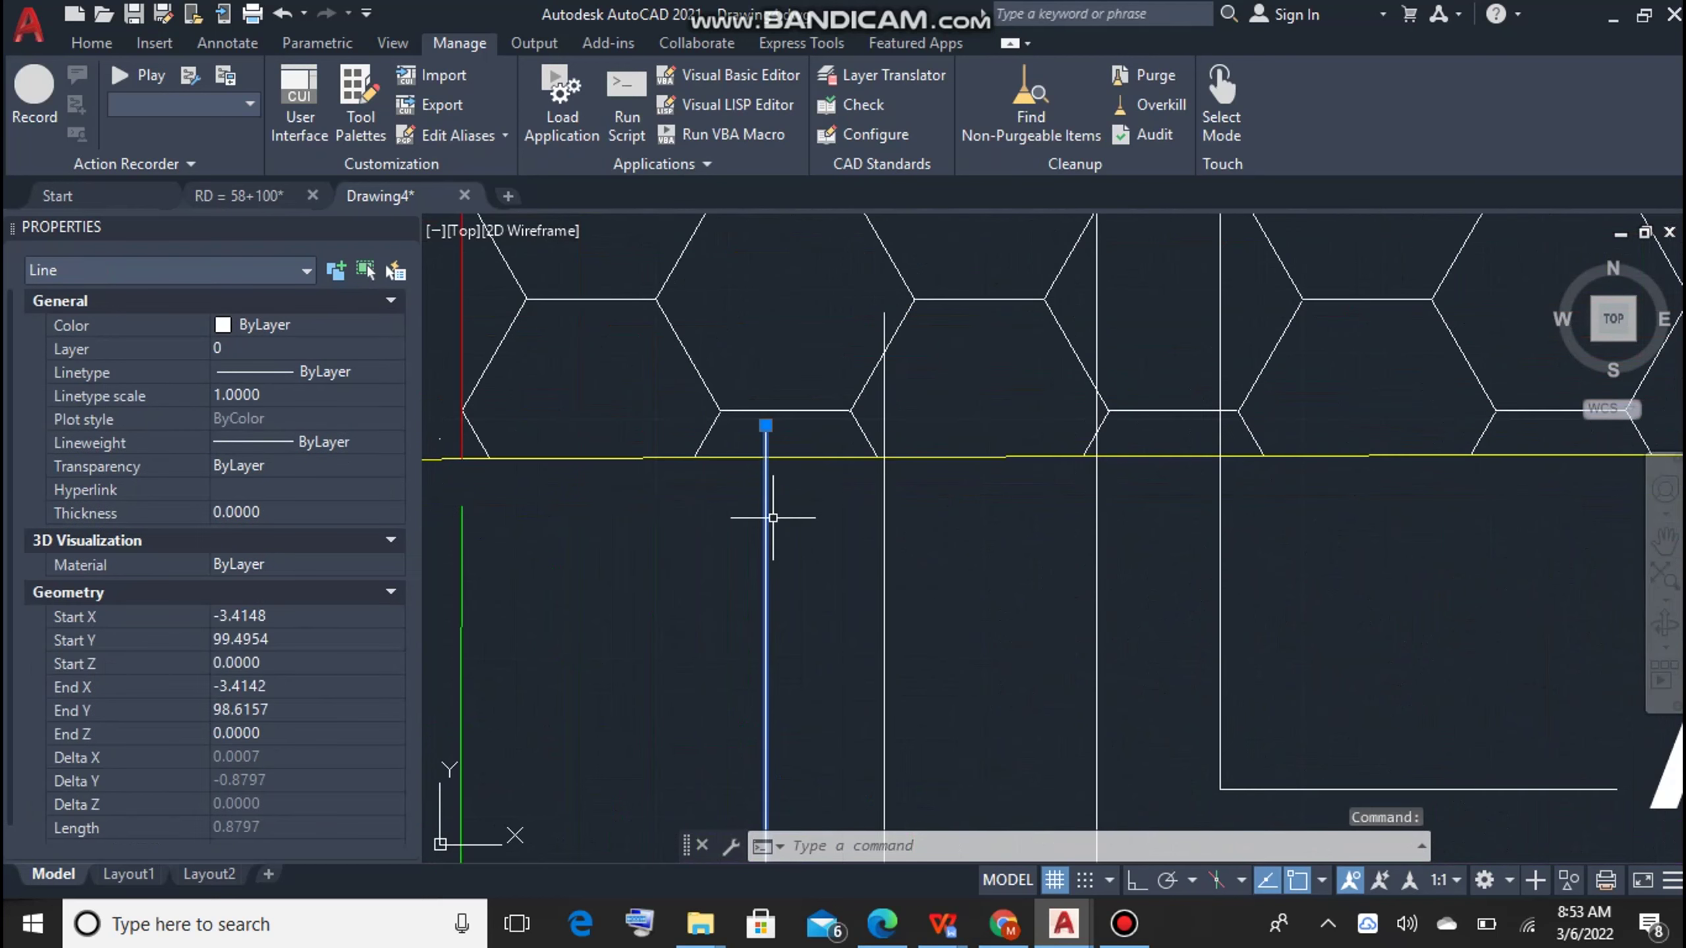
{"action": "left_click", "coordinate": [765, 424]}
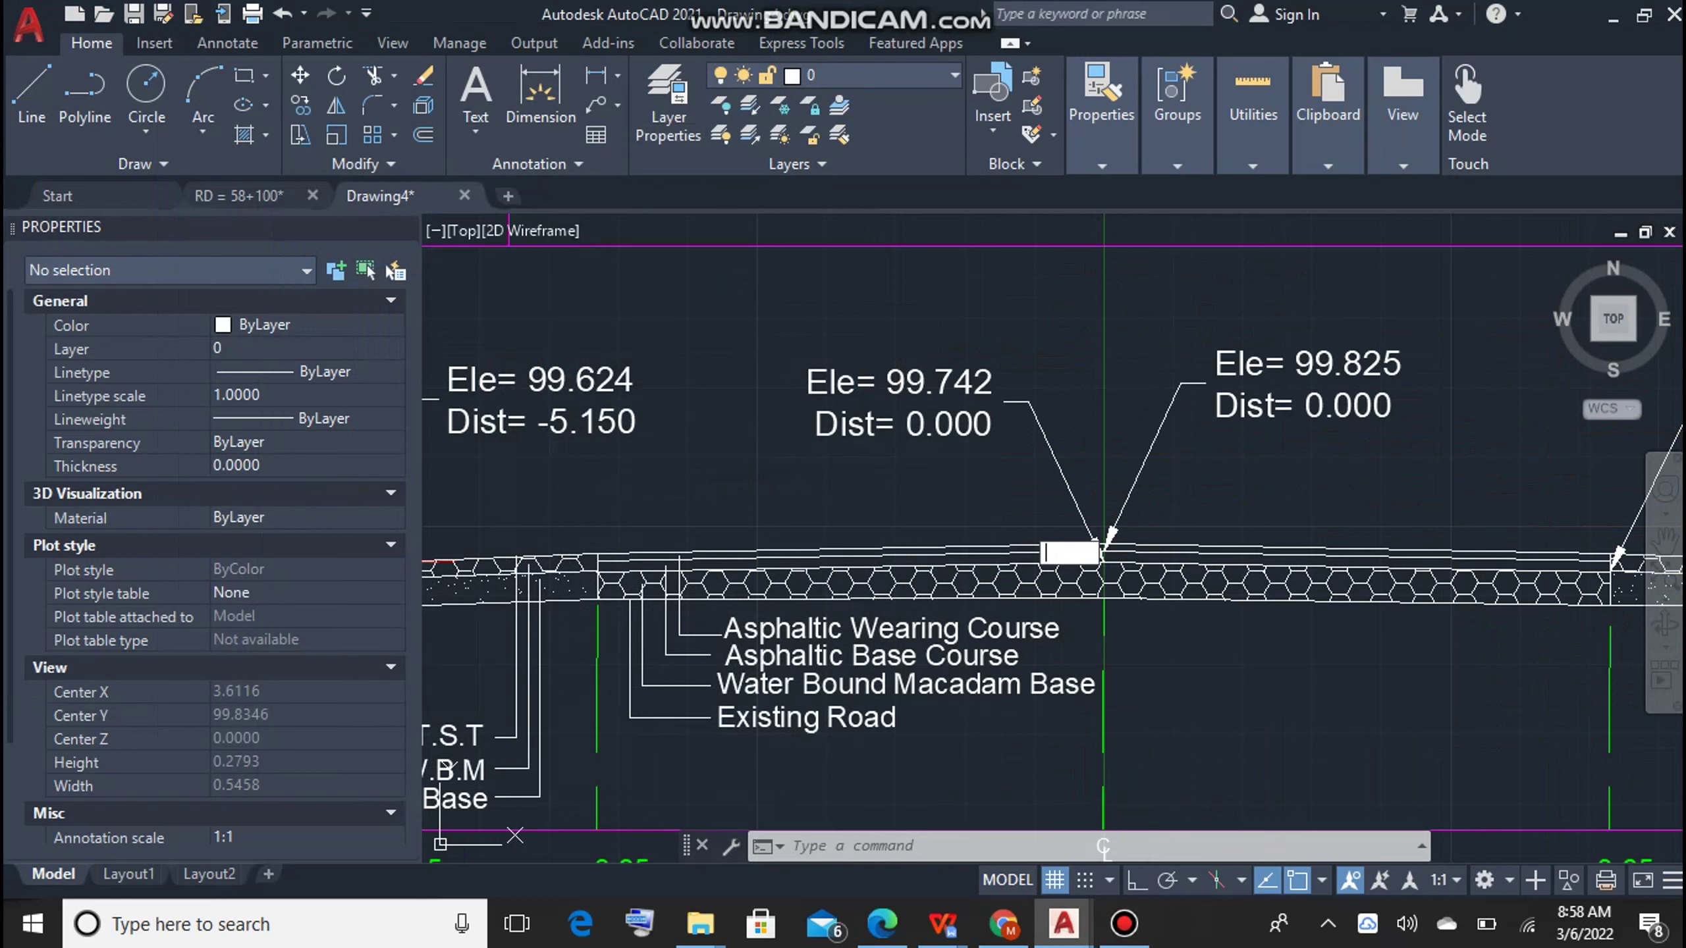
Step: Cancel pending edits and bring the hatched fill at the section's left end into view
{"action": "key", "text": "Escape"}
{"action": "key", "text": "Escape"}
{"action": "key", "text": "Escape"}
{"action": "scroll", "coordinate": [1103, 845], "scroll_direction": "down", "scroll_amount": 10}
{"action": "scroll", "coordinate": [1193, 756], "scroll_direction": "down", "scroll_amount": 3}
{"action": "scroll", "coordinate": [1193, 756], "scroll_direction": "up", "scroll_amount": 3}
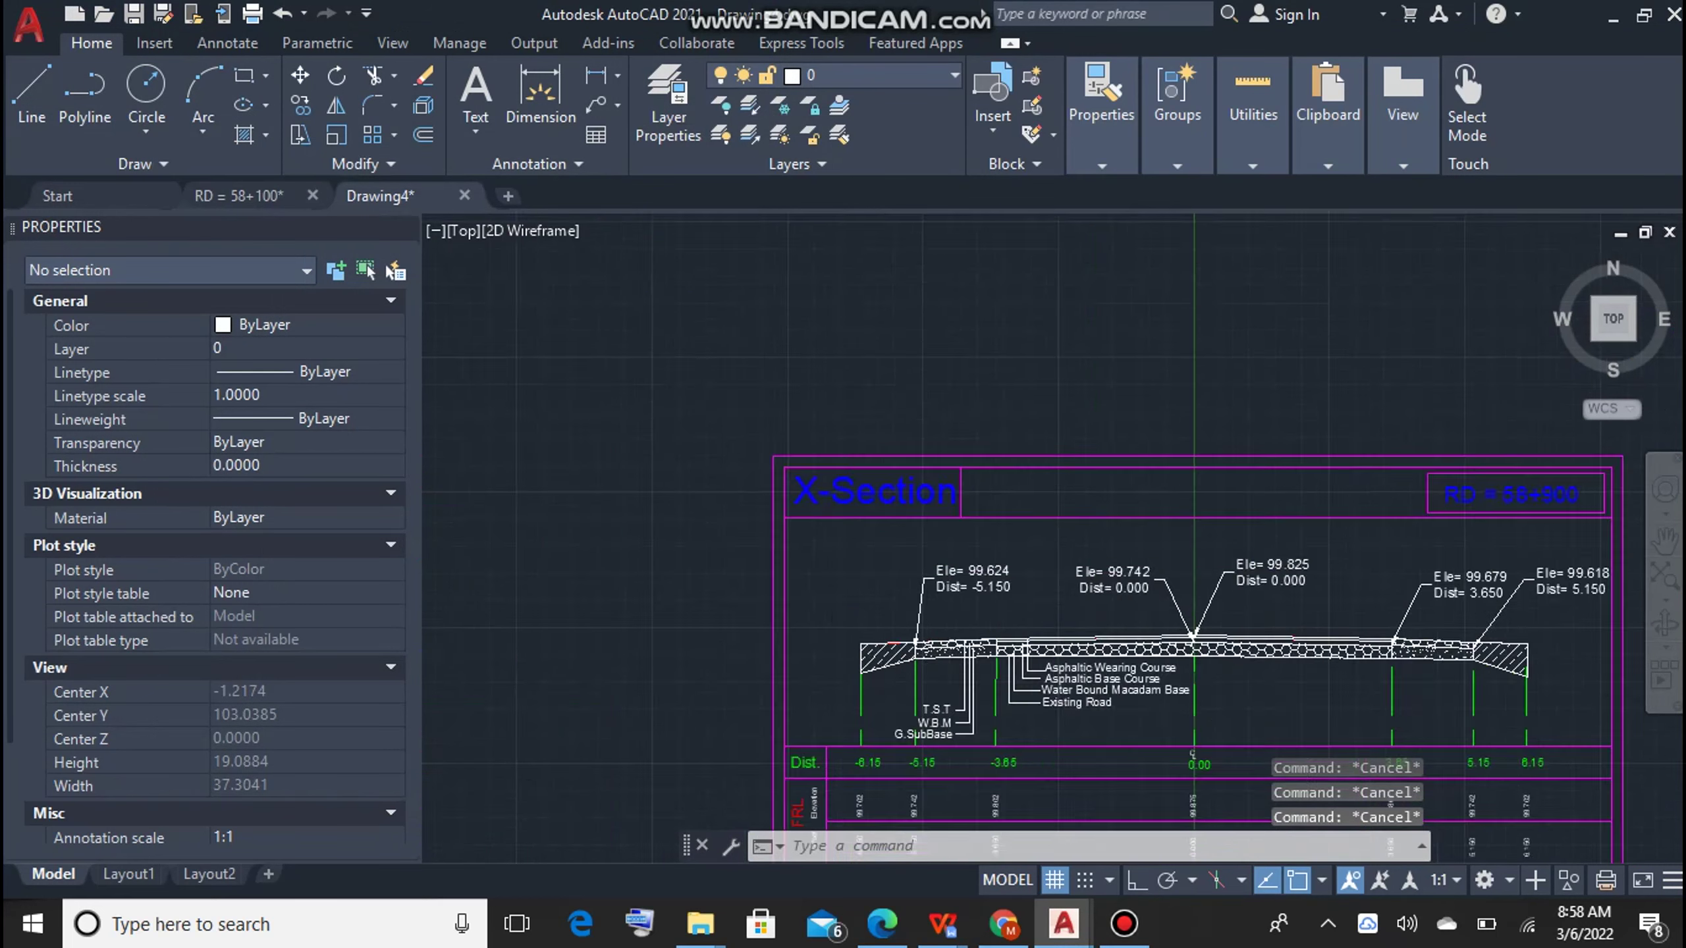
{"action": "scroll", "coordinate": [935, 664], "scroll_direction": "up", "scroll_amount": 5}
{"action": "left_click", "coordinate": [852, 625]}
{"action": "key", "text": "Escape"}
{"action": "middle_click_drag", "start_coordinate": [976, 634], "coordinate": [1218, 616]}
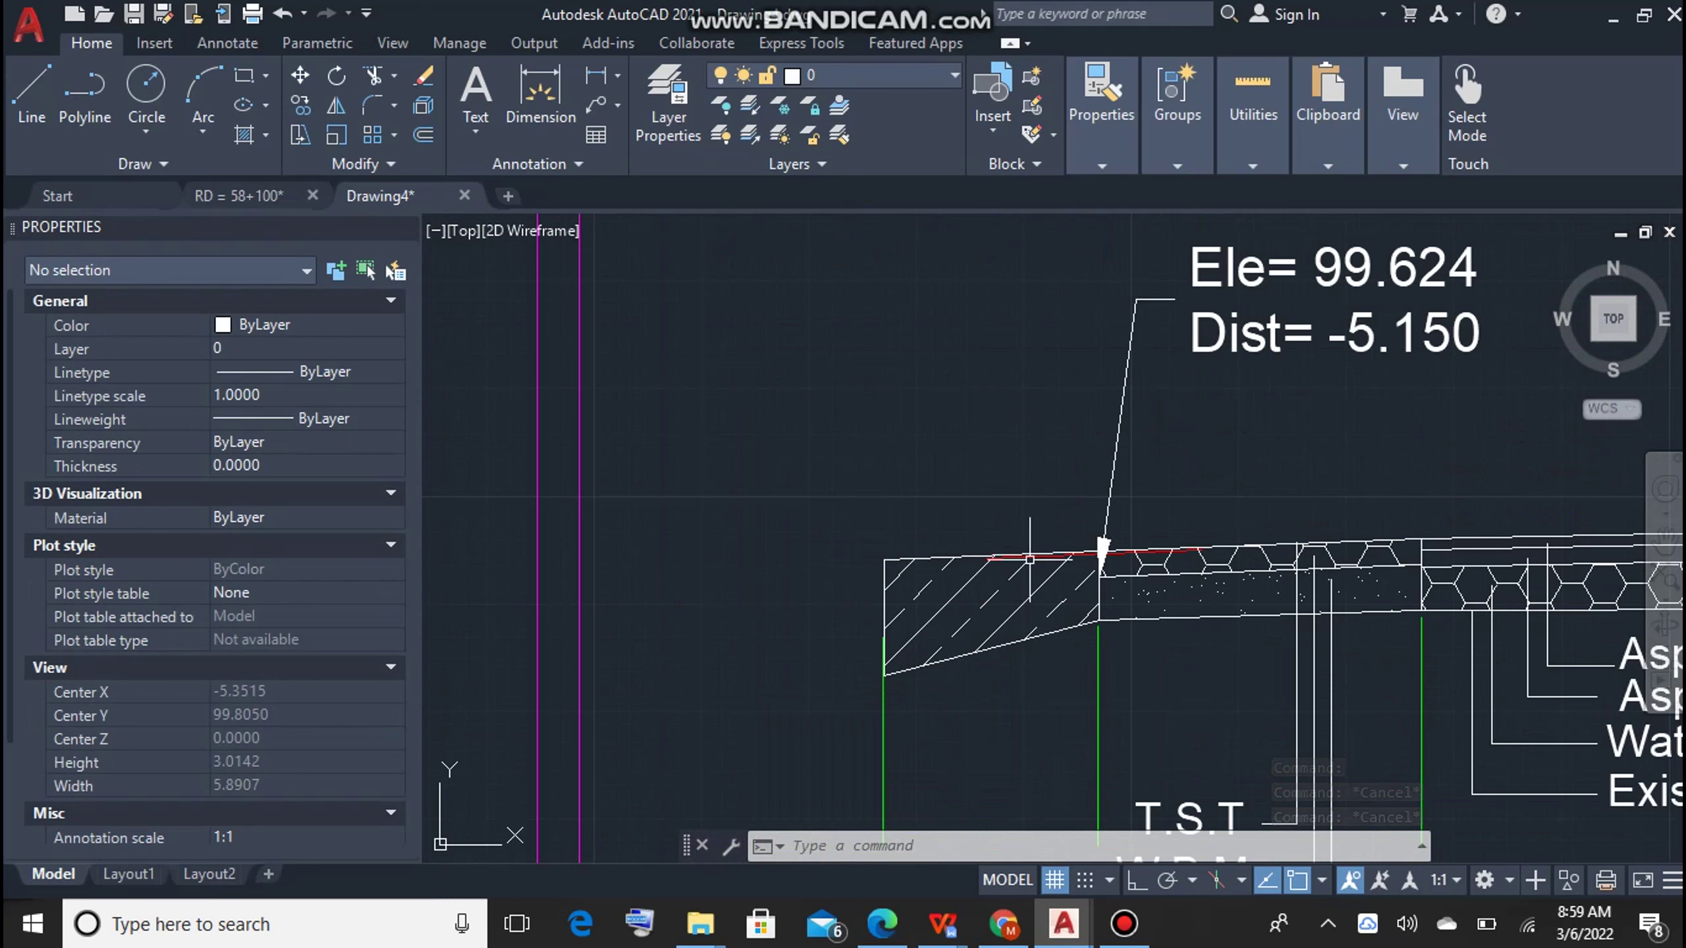
Step: Clear the half-entered commands and reselect the hatched fill boundary
{"action": "type", "text": "+"}
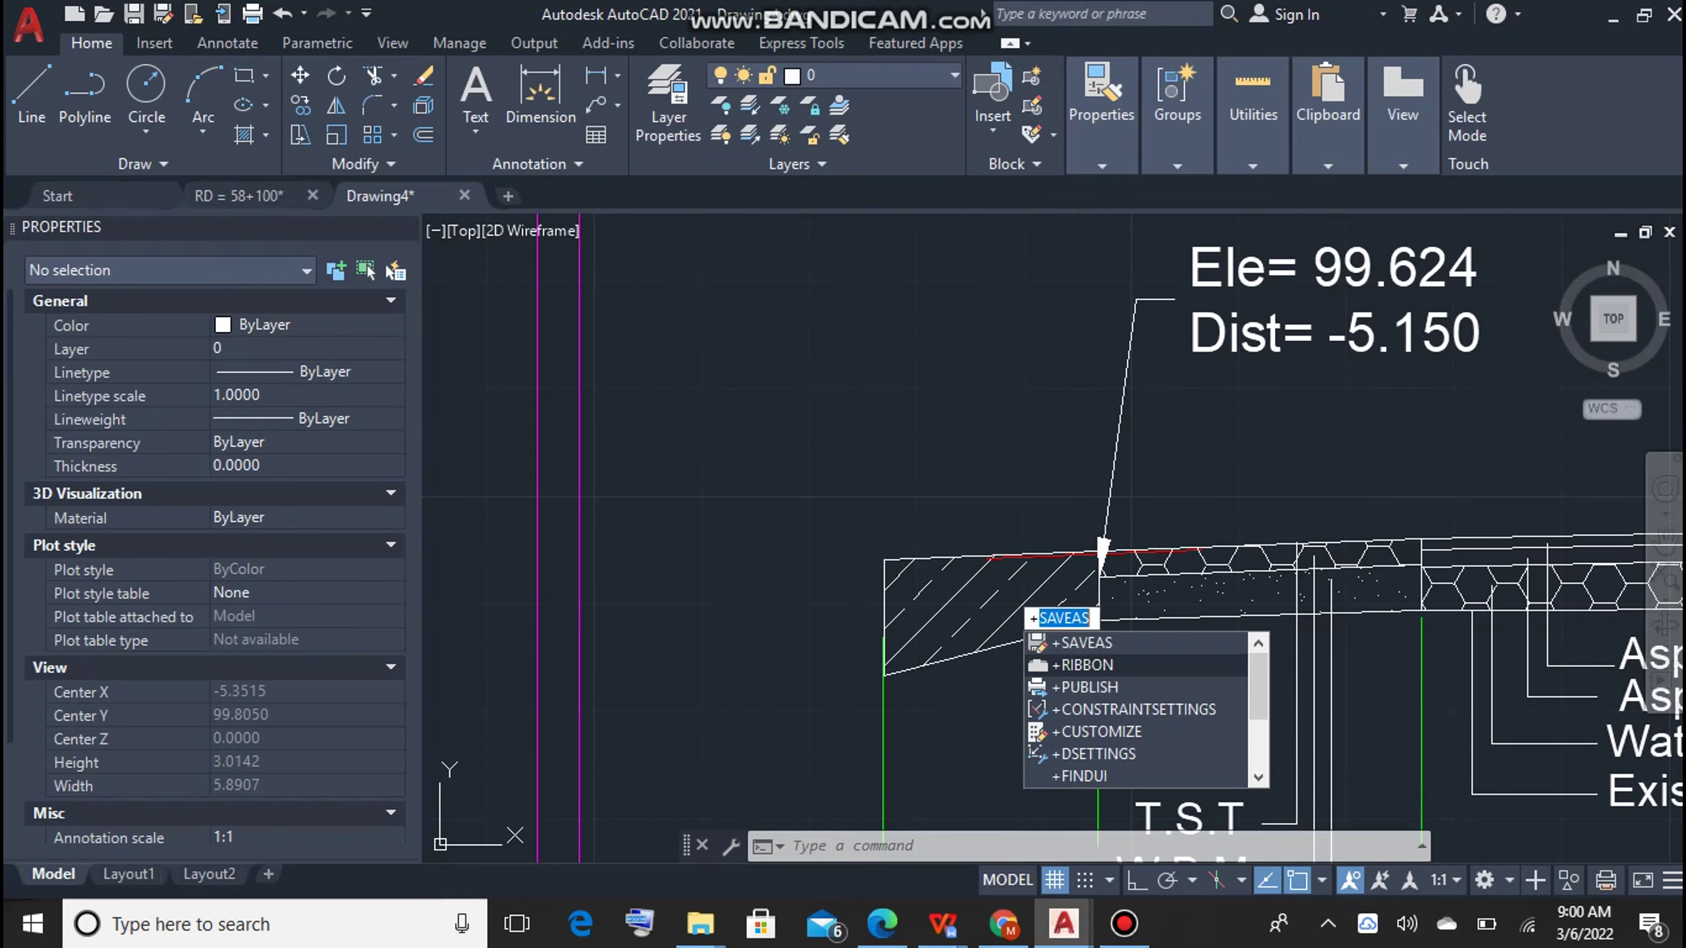
{"action": "key", "text": "BackSpace"}
{"action": "type", "text": "+"}
{"action": "key", "text": "BackSpace"}
{"action": "key", "text": "Escape"}
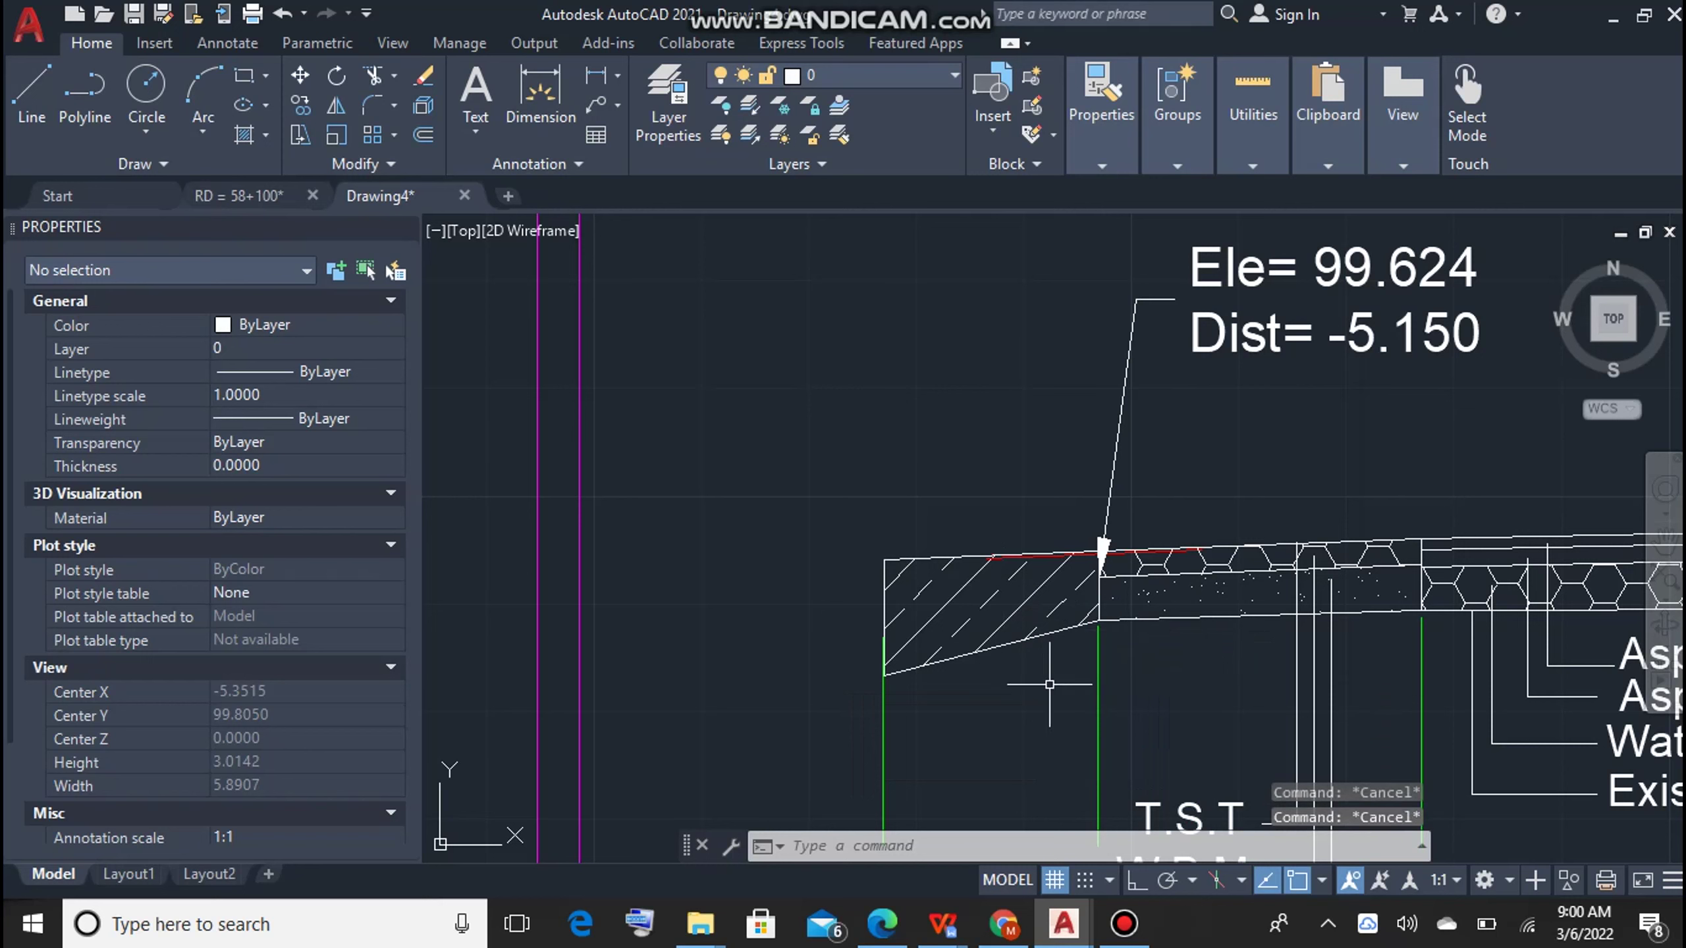
{"action": "key", "text": "Escape"}
{"action": "left_click", "coordinate": [1015, 640]}
{"action": "key", "text": "Escape"}
Step: Start the AREA command with the Object option for the hatched fill
{"action": "scroll", "coordinate": [1015, 640], "scroll_direction": "down", "scroll_amount": 3}
{"action": "scroll", "coordinate": [1015, 640], "scroll_direction": "down", "scroll_amount": 4}
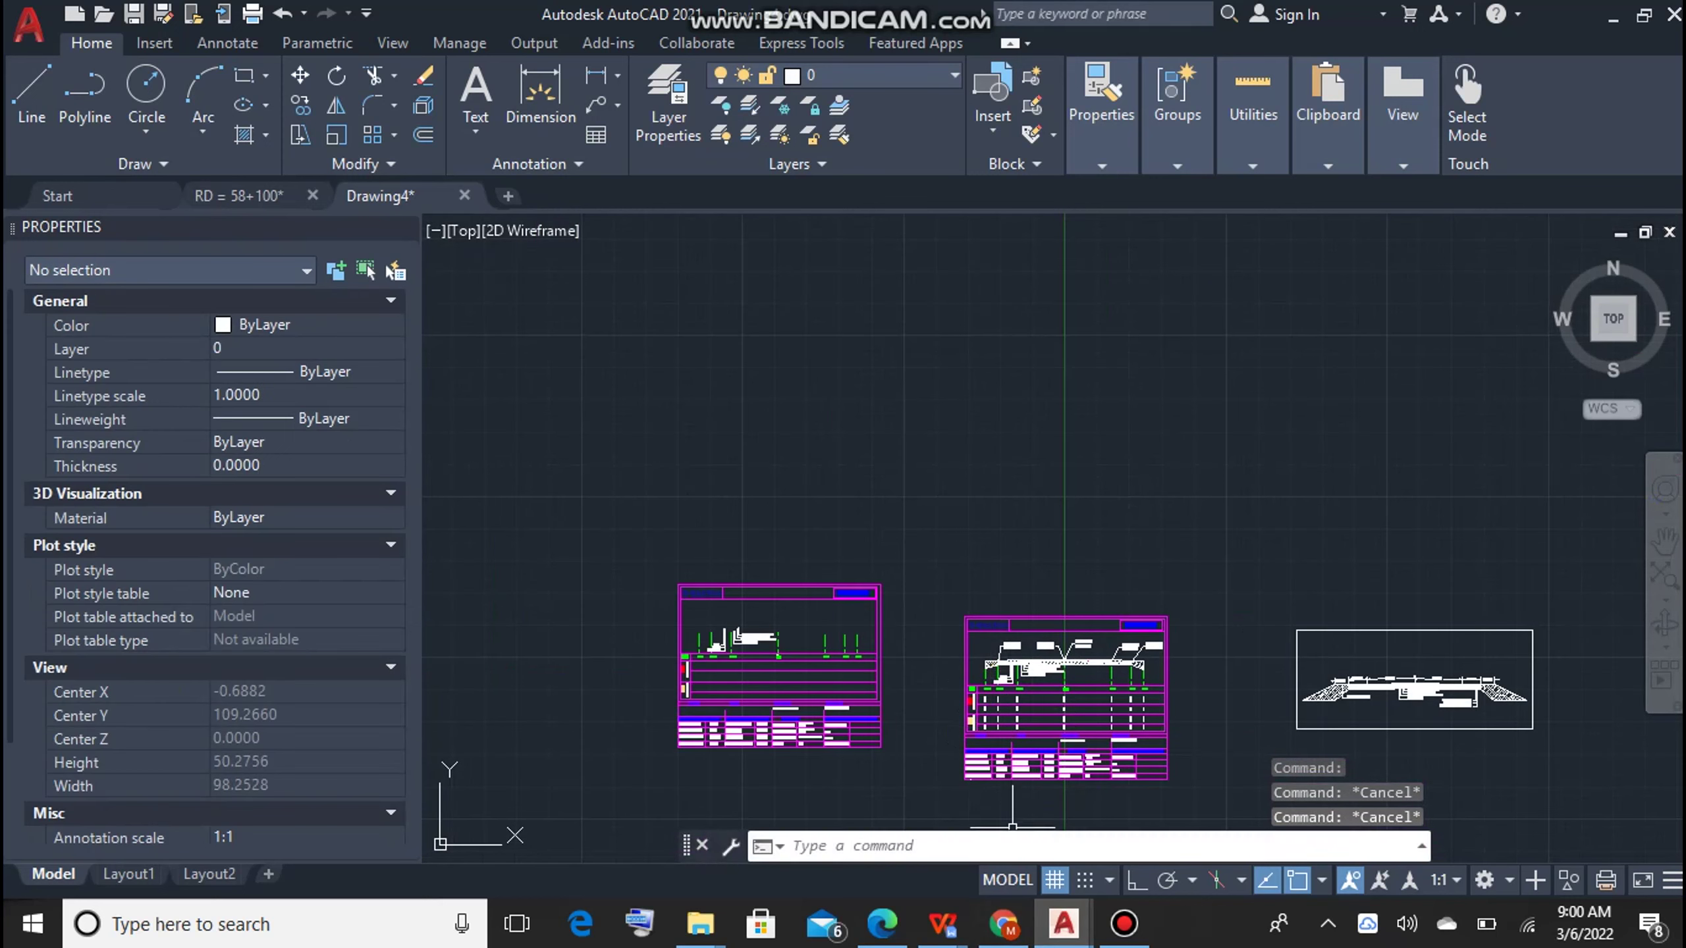
{"action": "scroll", "coordinate": [995, 670], "scroll_direction": "up", "scroll_amount": 10}
{"action": "type", "text": "area"}
{"action": "key", "text": "Return"}
{"action": "type", "text": "o"}
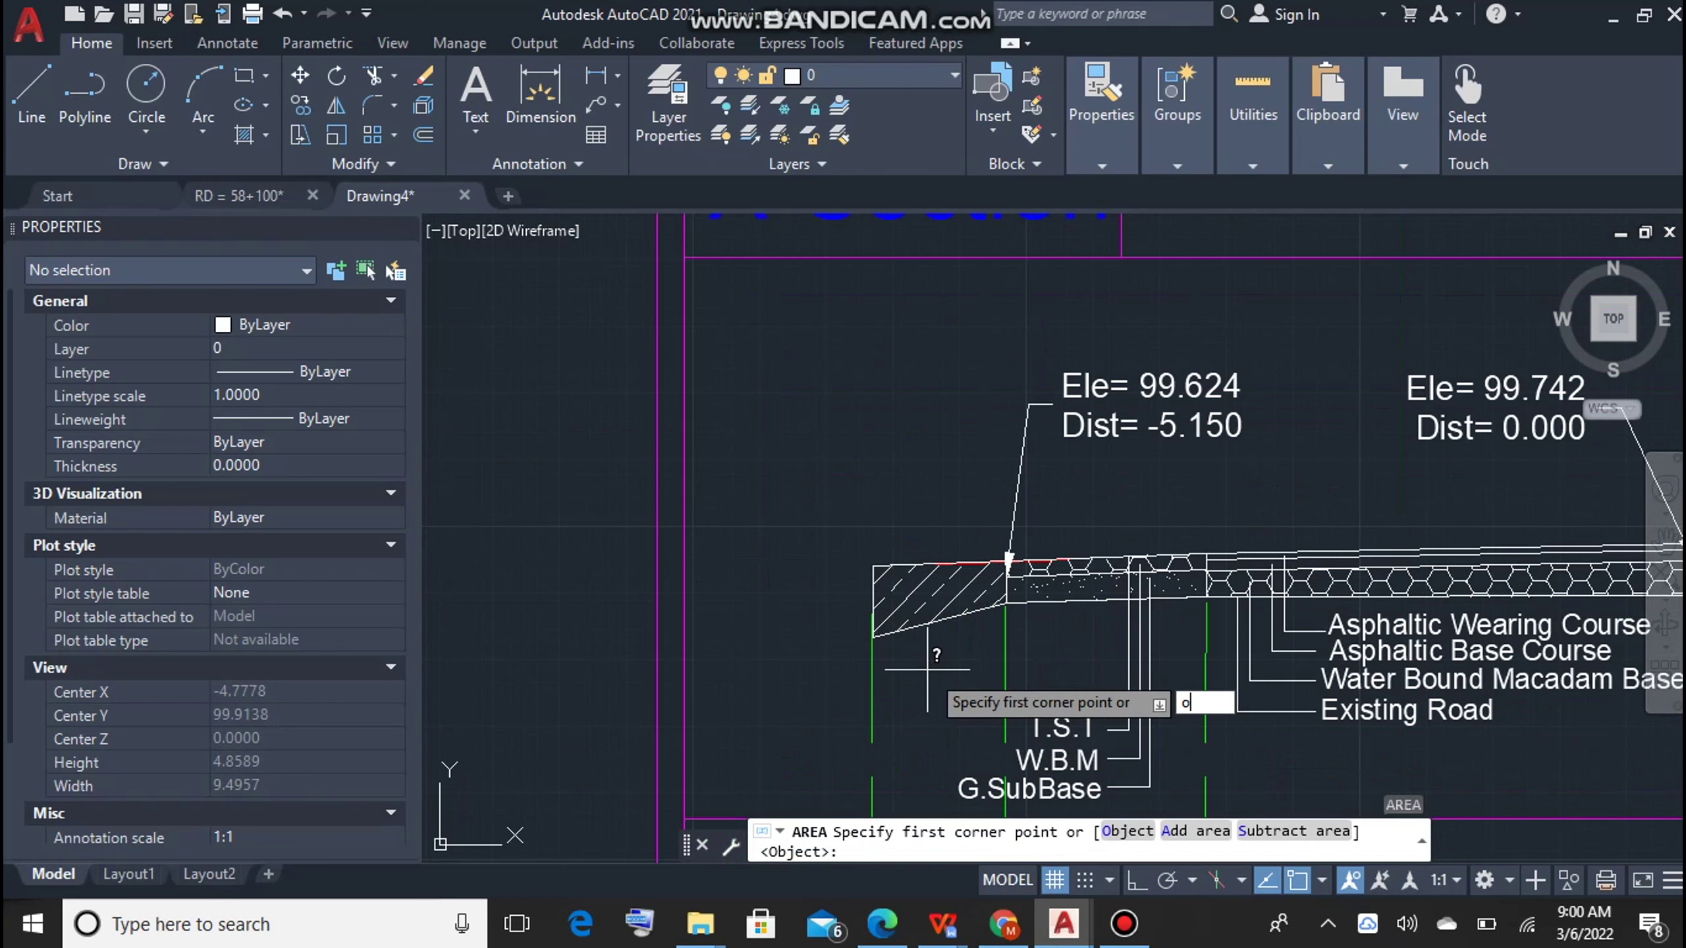
Step: Measure the hatched left slope's area by object, reading 0.4270
{"action": "key", "text": "Return"}
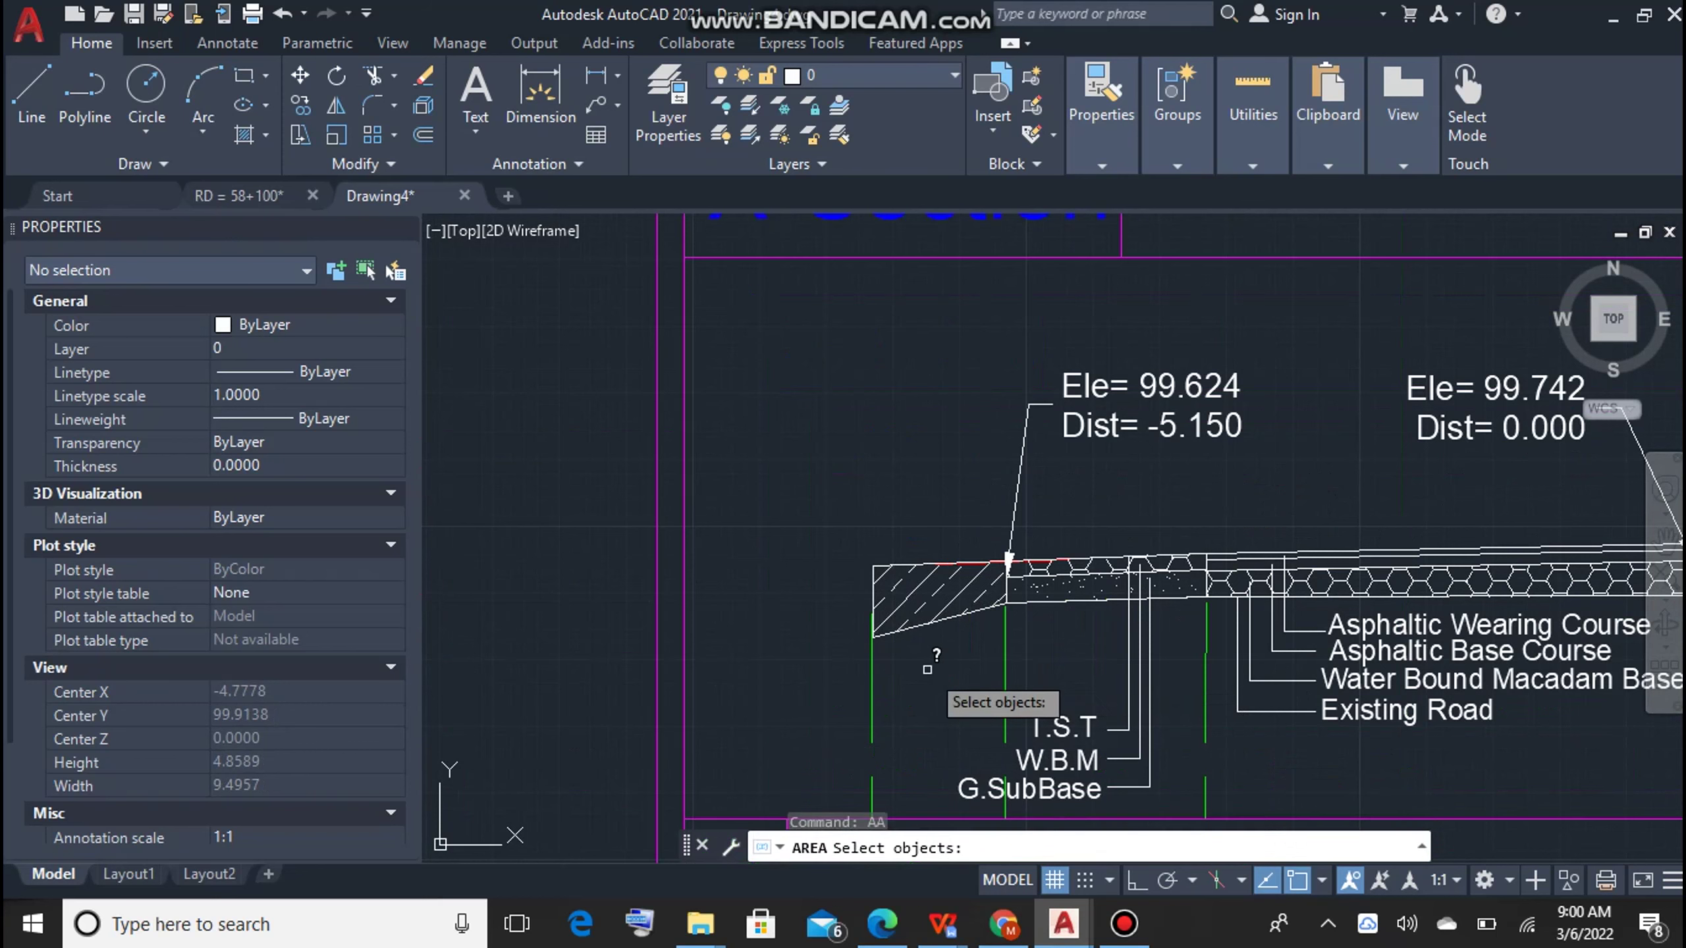
{"action": "scroll", "coordinate": [928, 669], "scroll_direction": "up", "scroll_amount": 5}
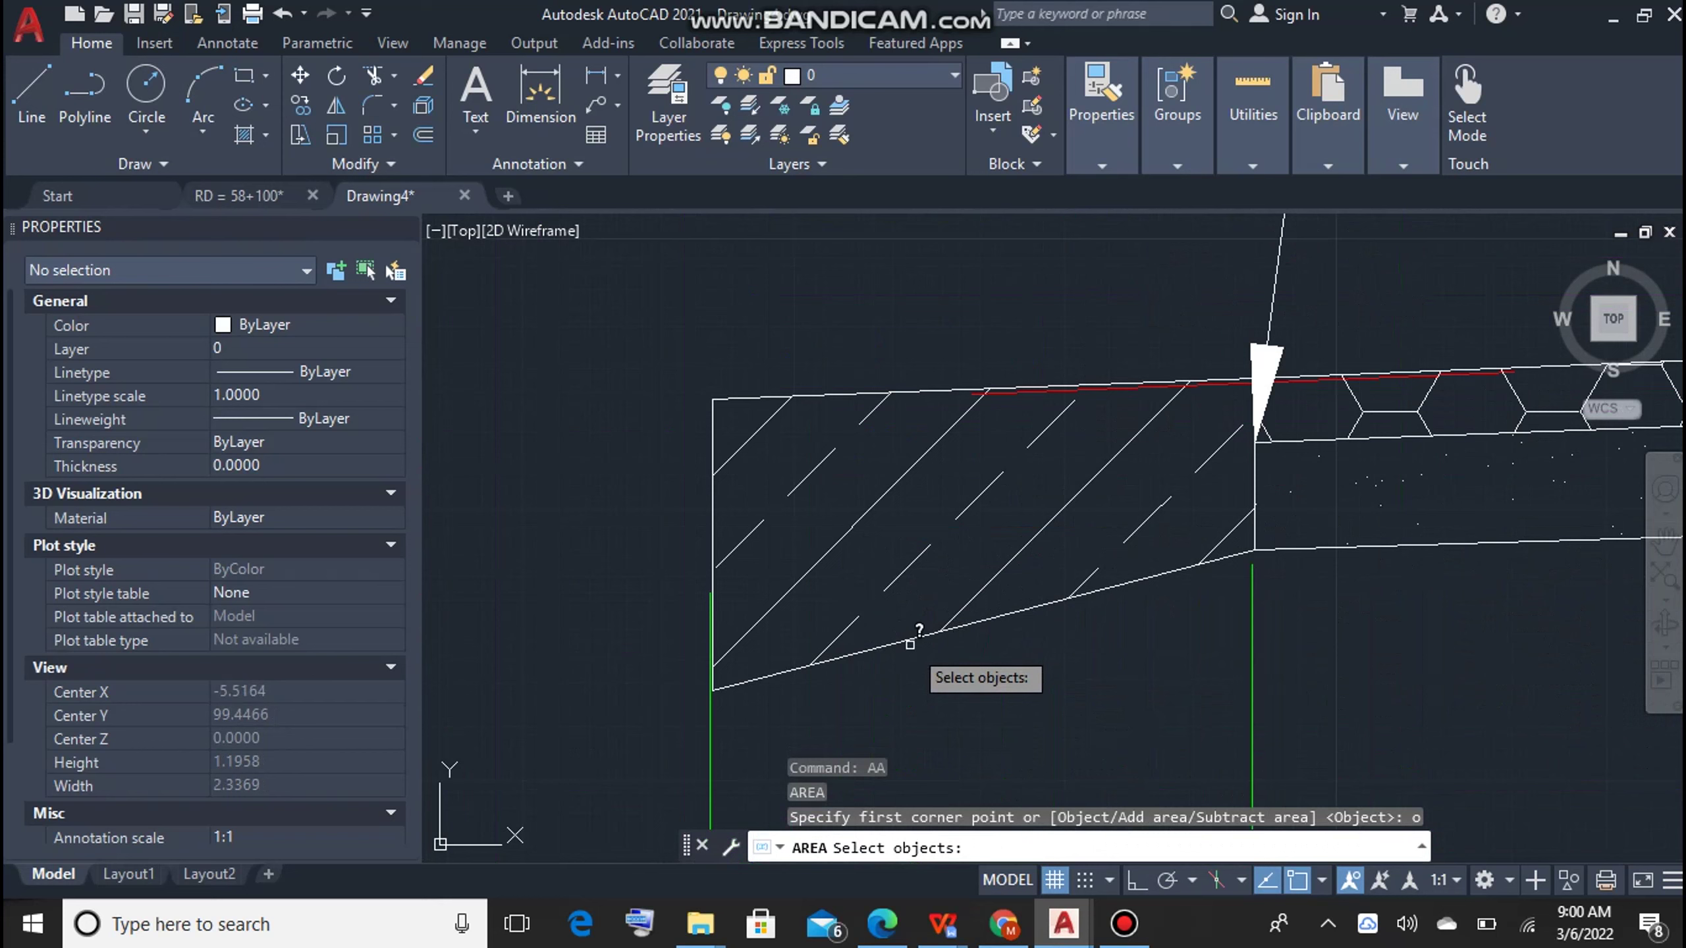
{"action": "left_click", "coordinate": [910, 644]}
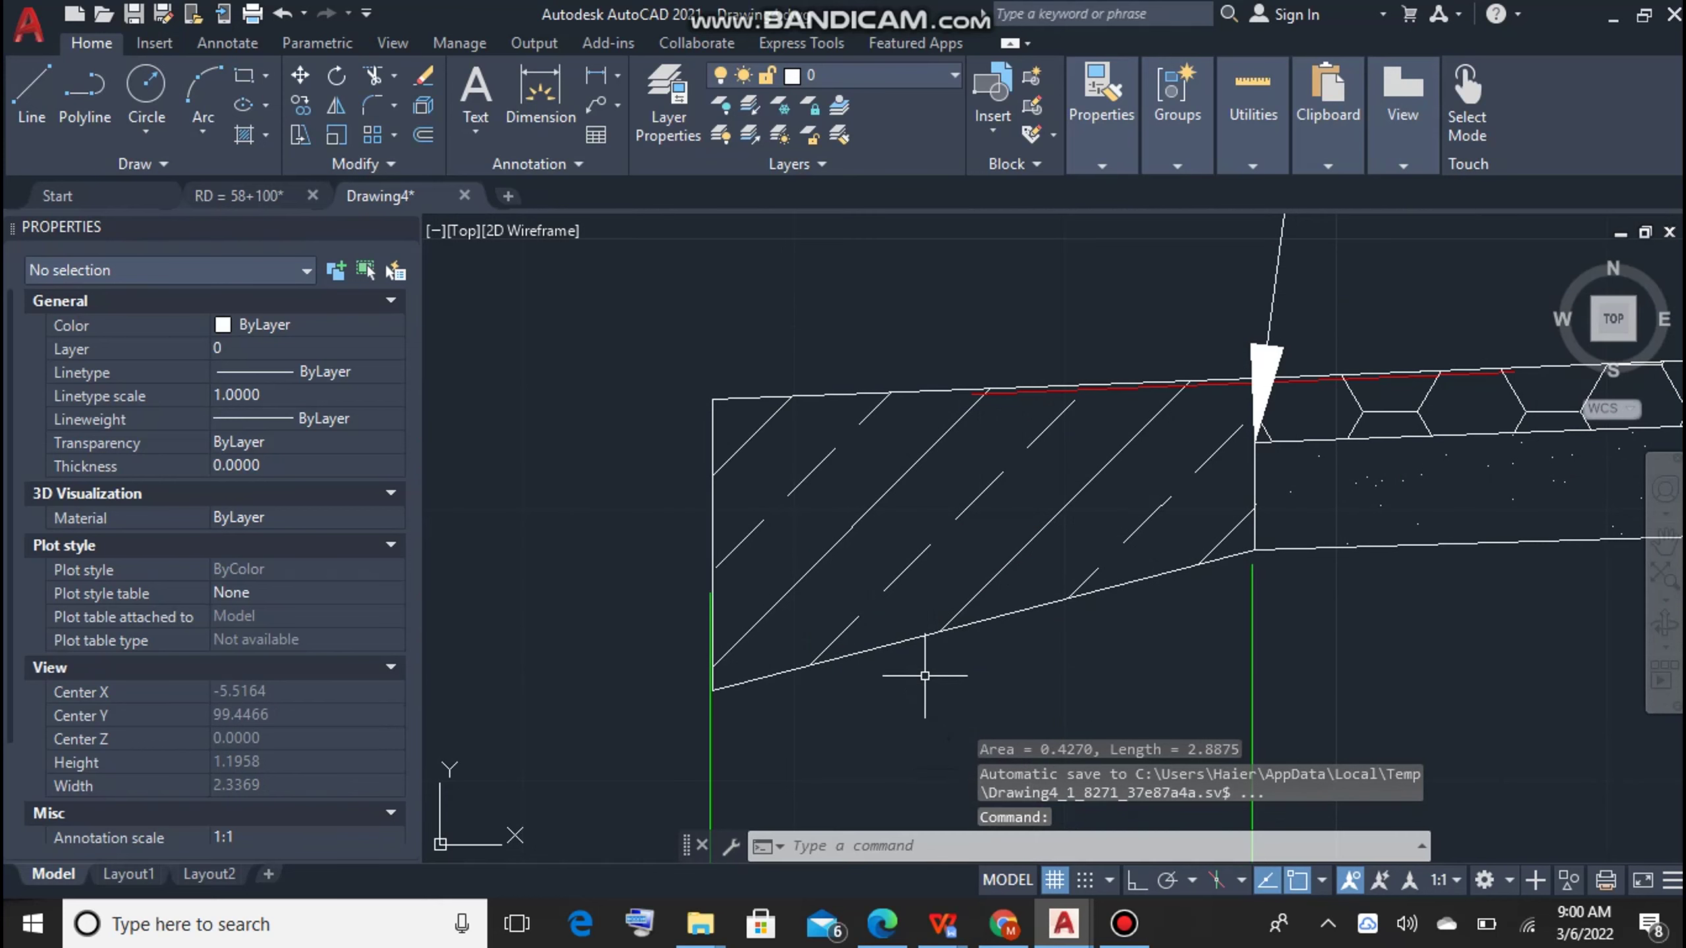
{"action": "key", "text": "Return"}
{"action": "type", "text": "o"}
{"action": "key", "text": "Return"}
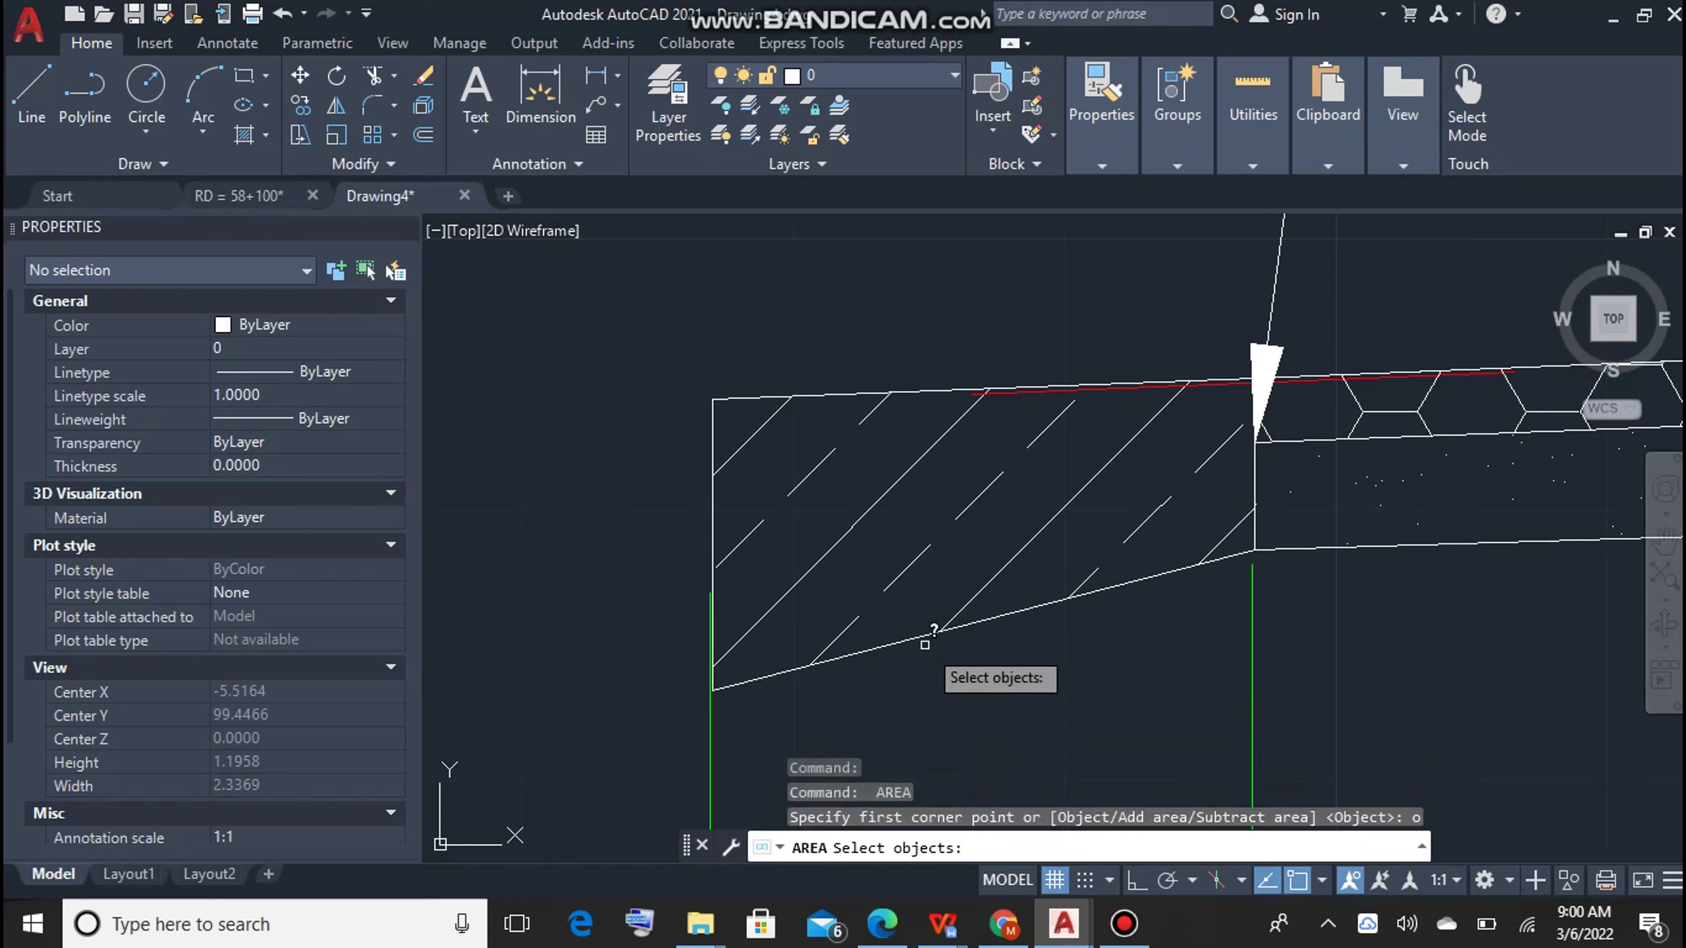
{"action": "left_click", "coordinate": [926, 633]}
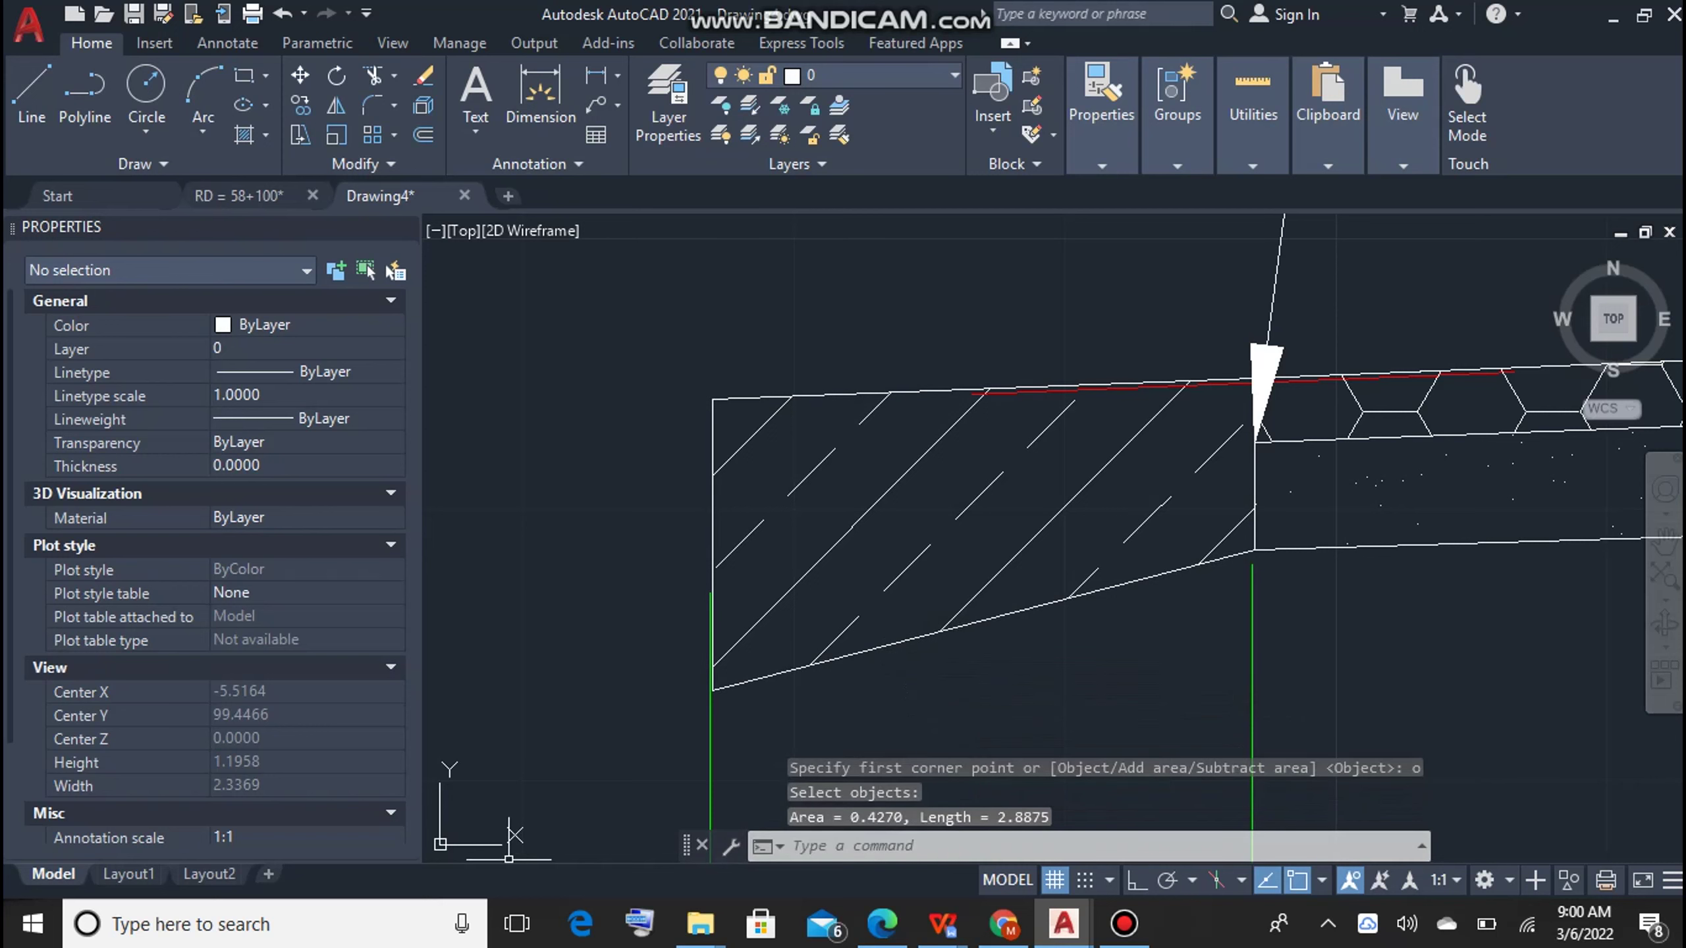
Step: Launch Windows Calculator from the Windows search
{"action": "left_click", "coordinate": [193, 924]}
{"action": "type", "text": "al"}
{"action": "key", "text": "Return"}
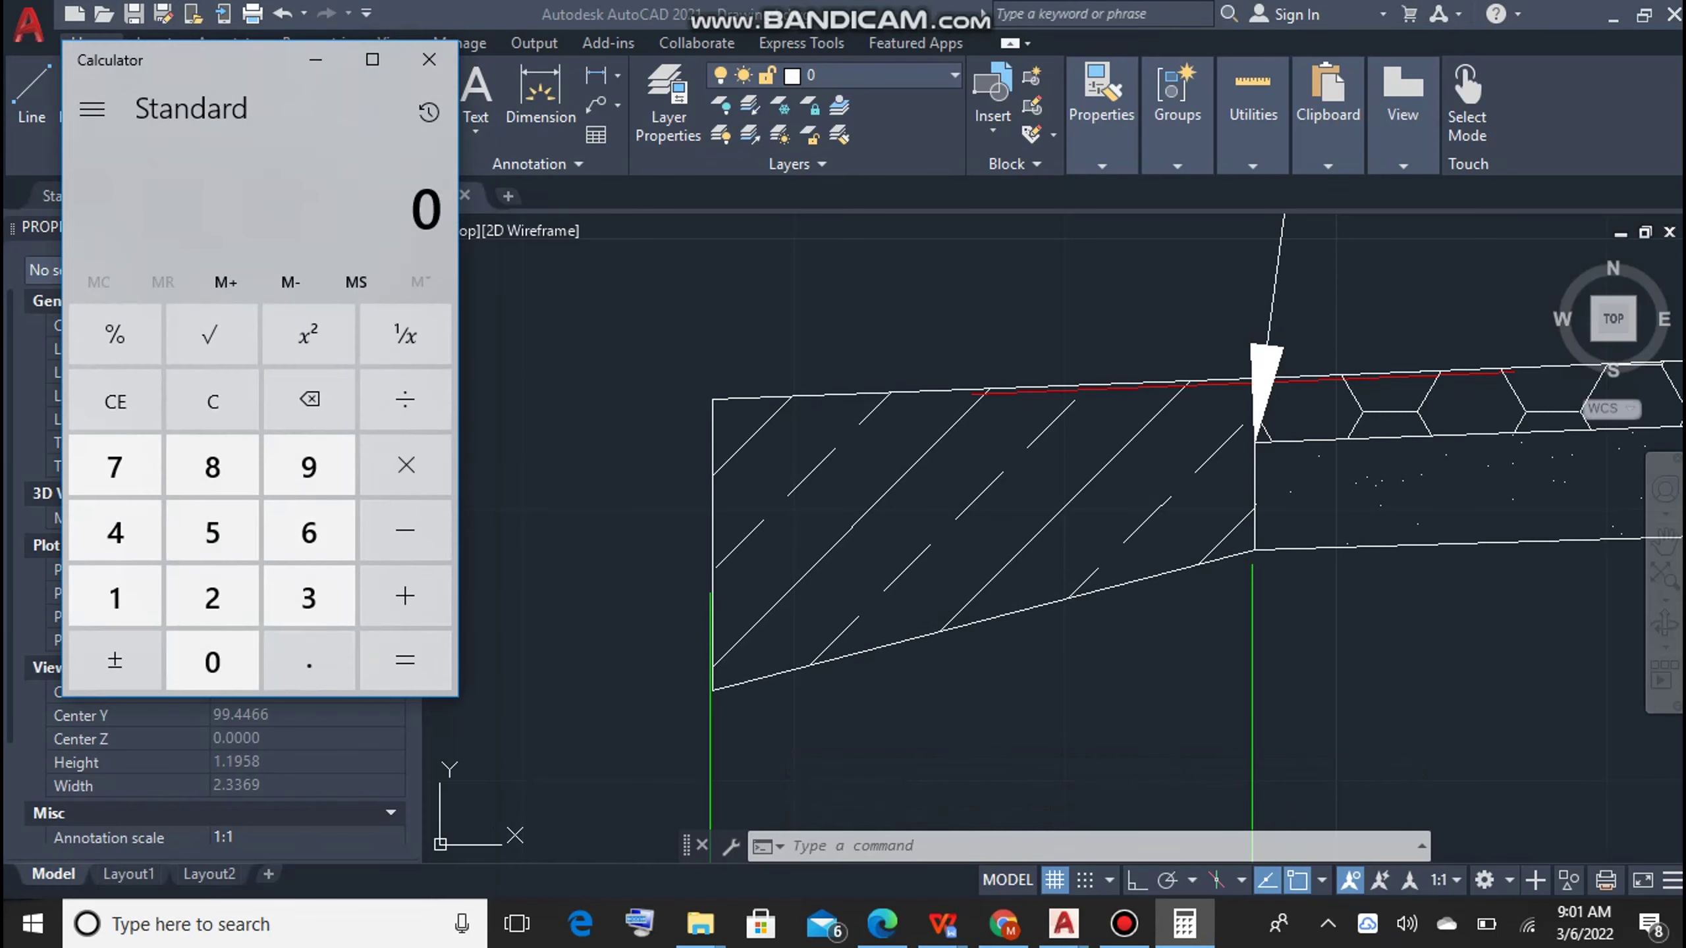
Step: Back in AutoCAD, re-measure the left slope hatch with AA > Object to confirm 0.4270
{"action": "left_click", "coordinate": [922, 722]}
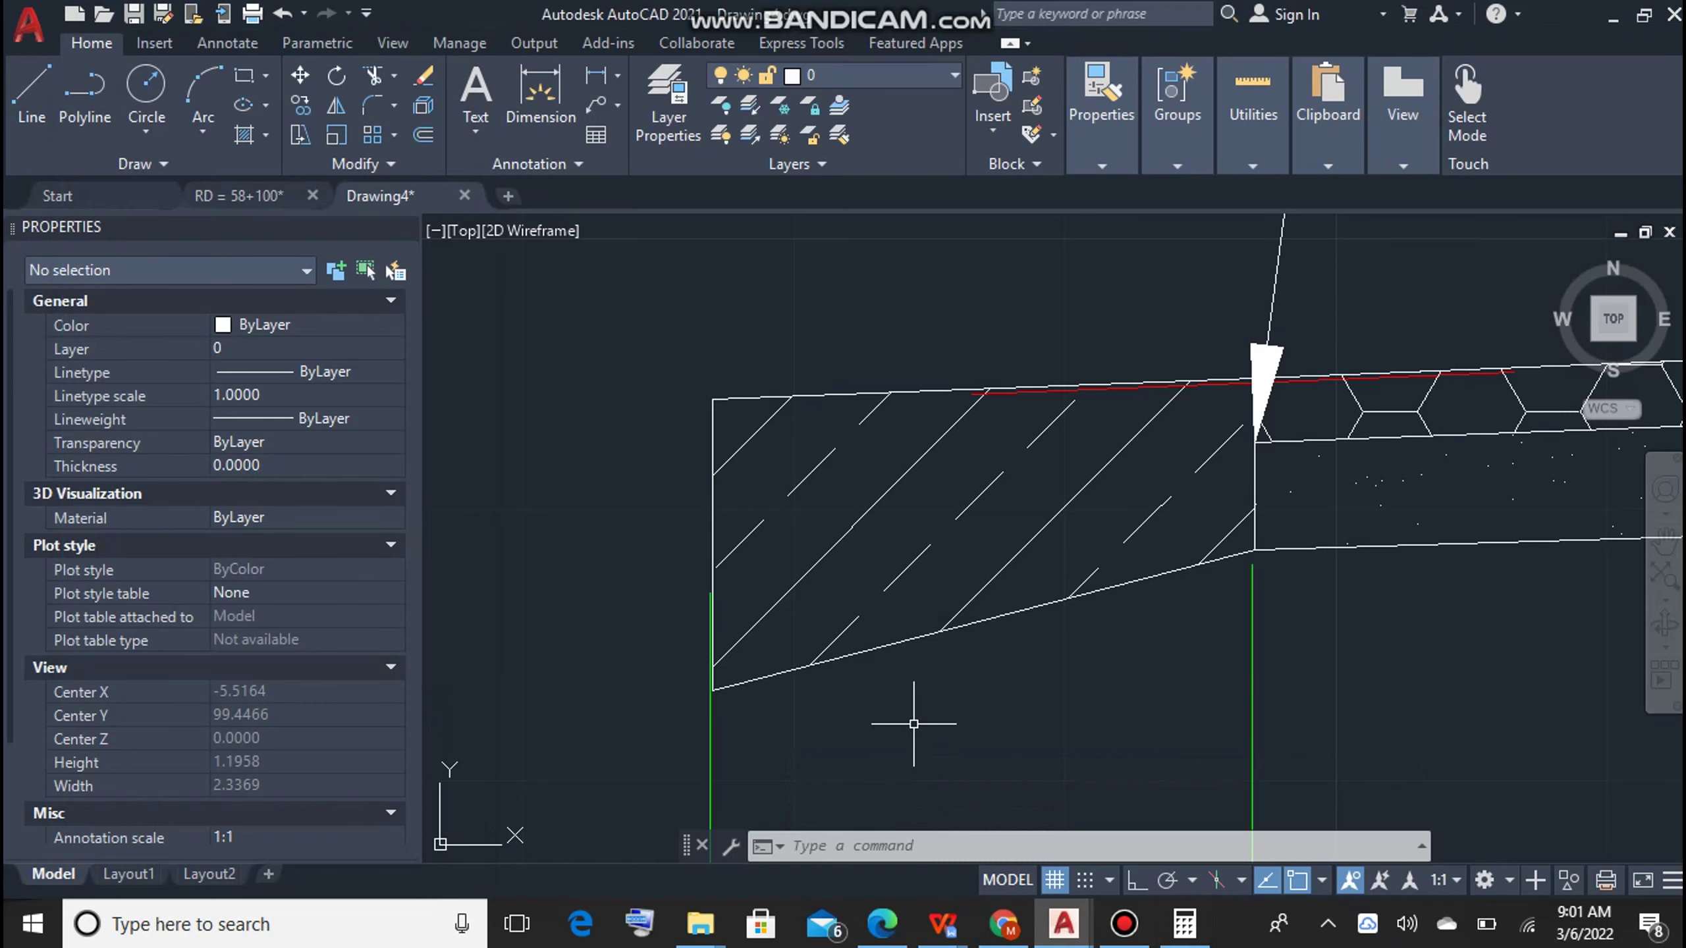
{"action": "type", "text": "aa"}
{"action": "key", "text": "Return"}
{"action": "type", "text": "o"}
{"action": "key", "text": "Return"}
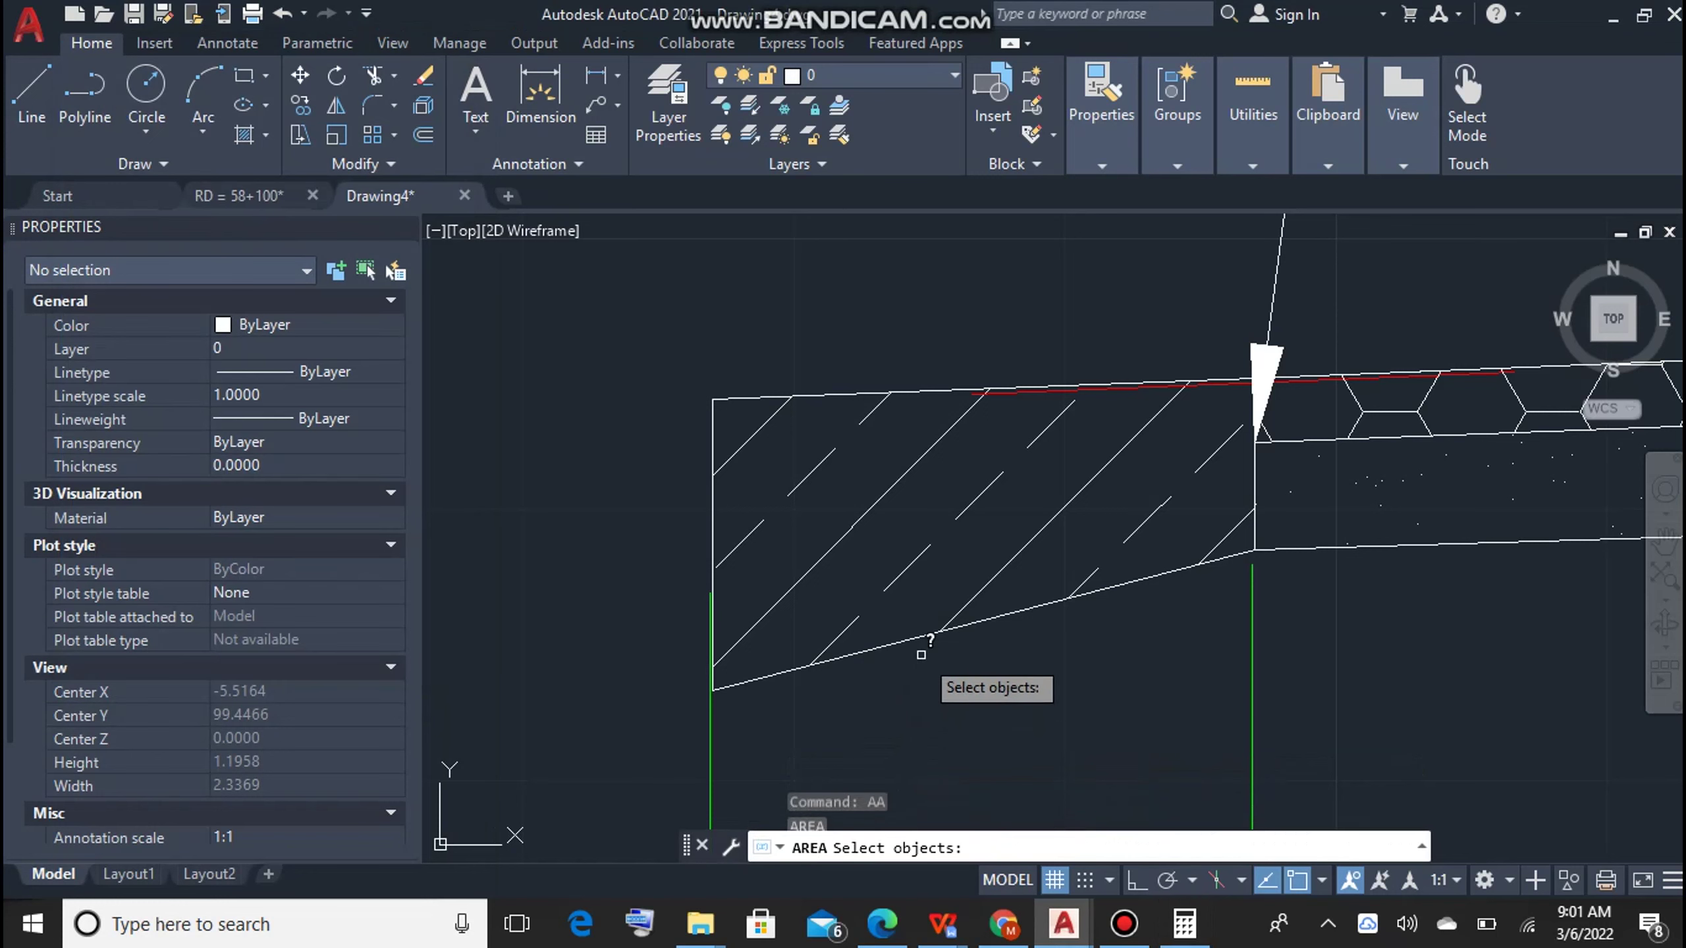
{"action": "left_click", "coordinate": [908, 633]}
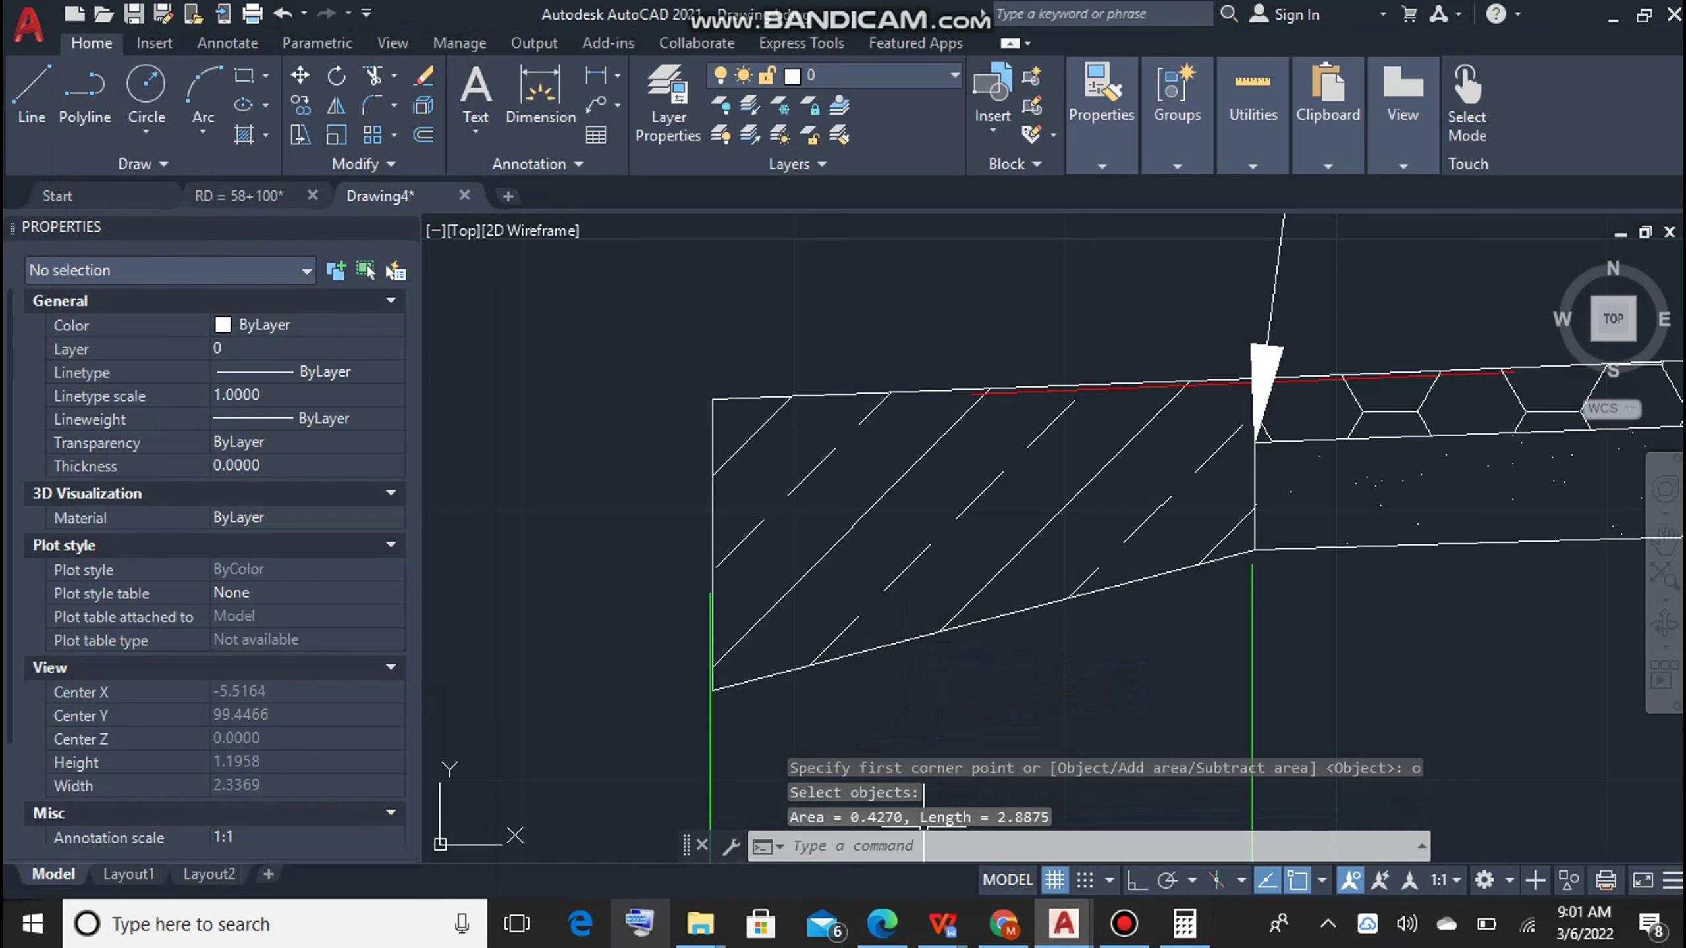
Step: Enter 0.427 + in Calculator to start the area total
{"action": "key", "text": "alt+Tab"}
{"action": "type", "text": "0.4270*"}
{"action": "type", "text": "+"}
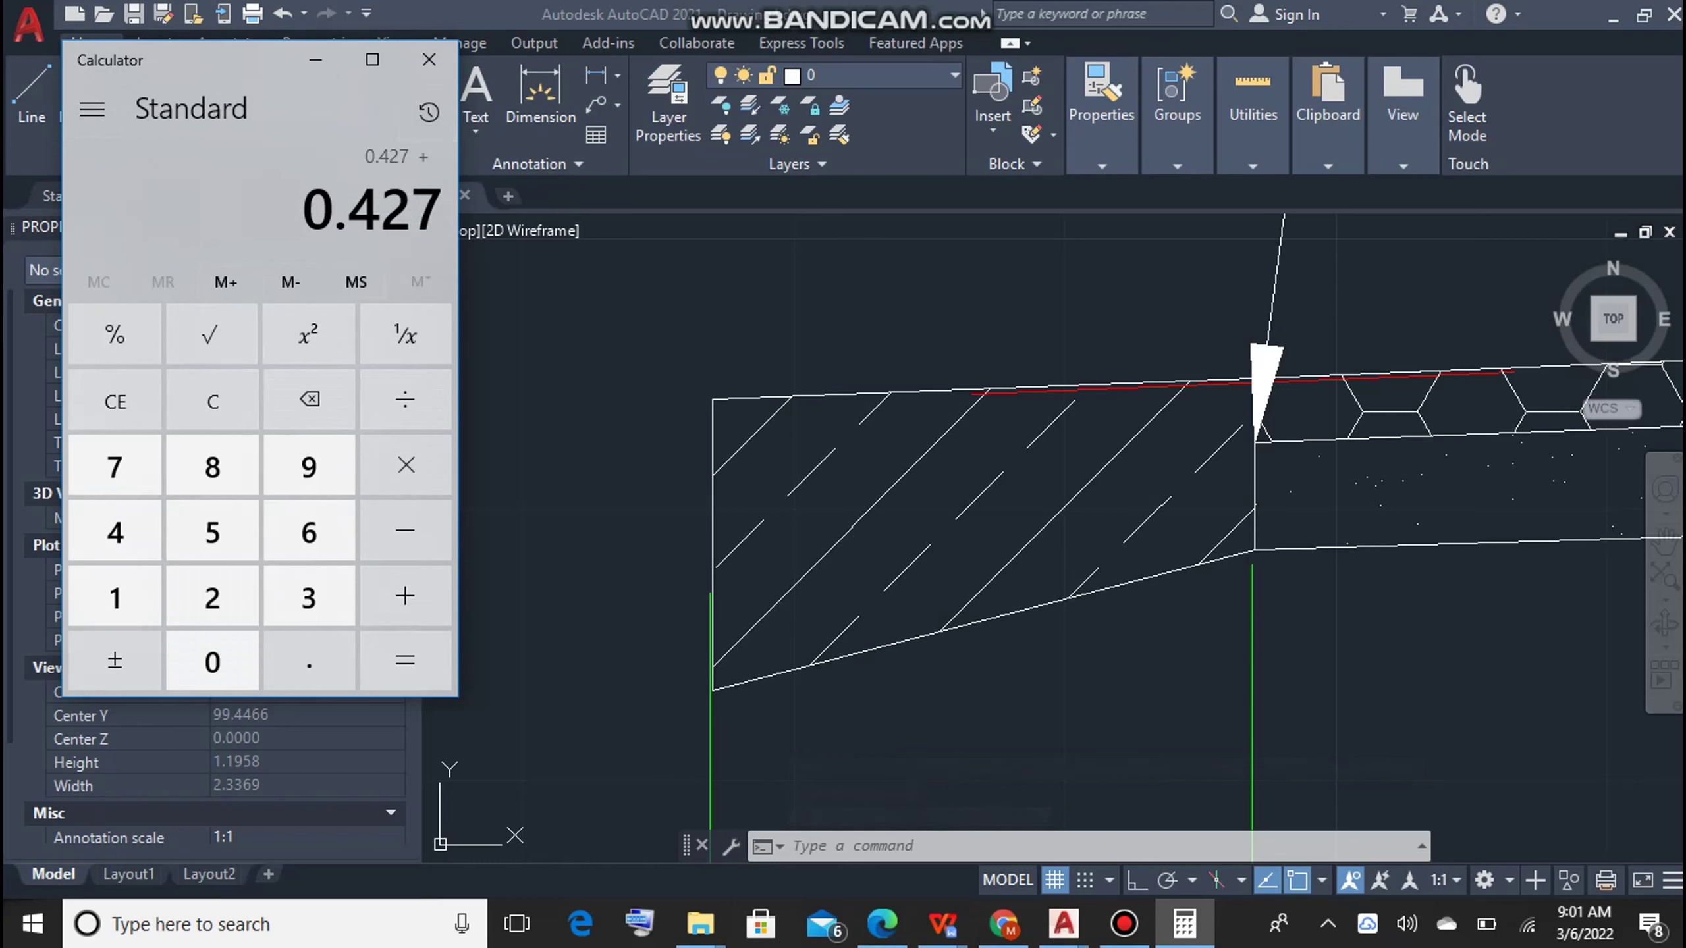
{"action": "scroll", "coordinate": [1128, 538], "scroll_direction": "down", "scroll_amount": 5}
{"action": "scroll", "coordinate": [1128, 538], "scroll_direction": "down", "scroll_amount": 7}
{"action": "scroll", "coordinate": [1128, 538], "scroll_direction": "down", "scroll_amount": 2}
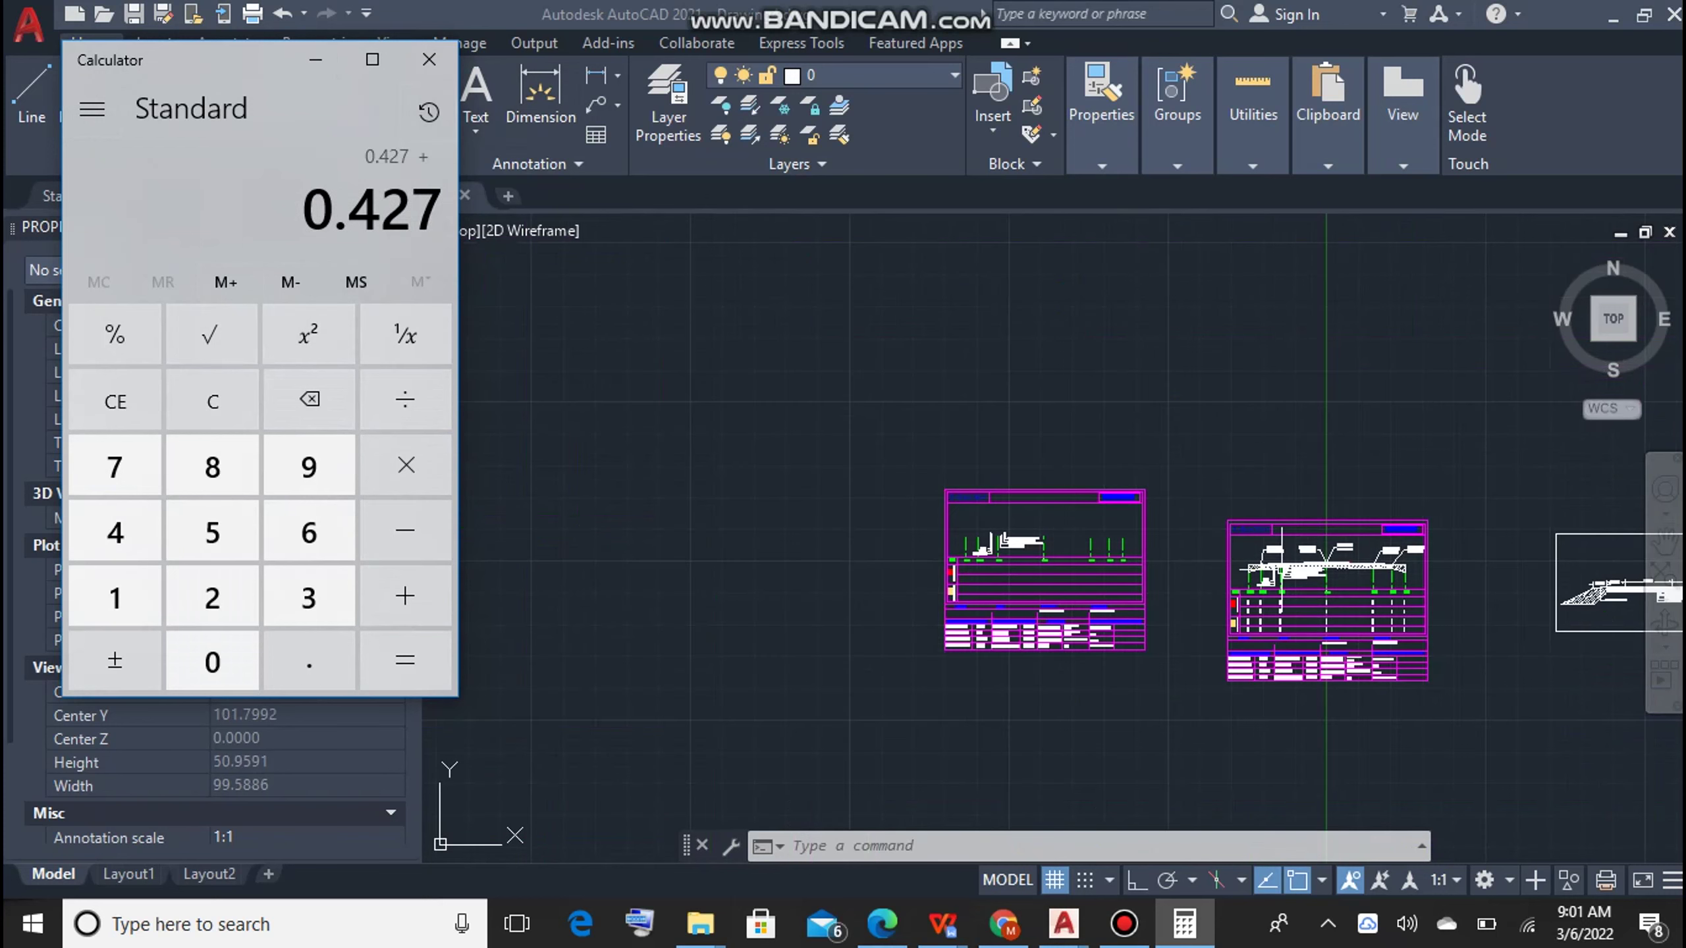
{"action": "scroll", "coordinate": [1321, 564], "scroll_direction": "up", "scroll_amount": 8}
{"action": "scroll", "coordinate": [1465, 522], "scroll_direction": "up", "scroll_amount": 5}
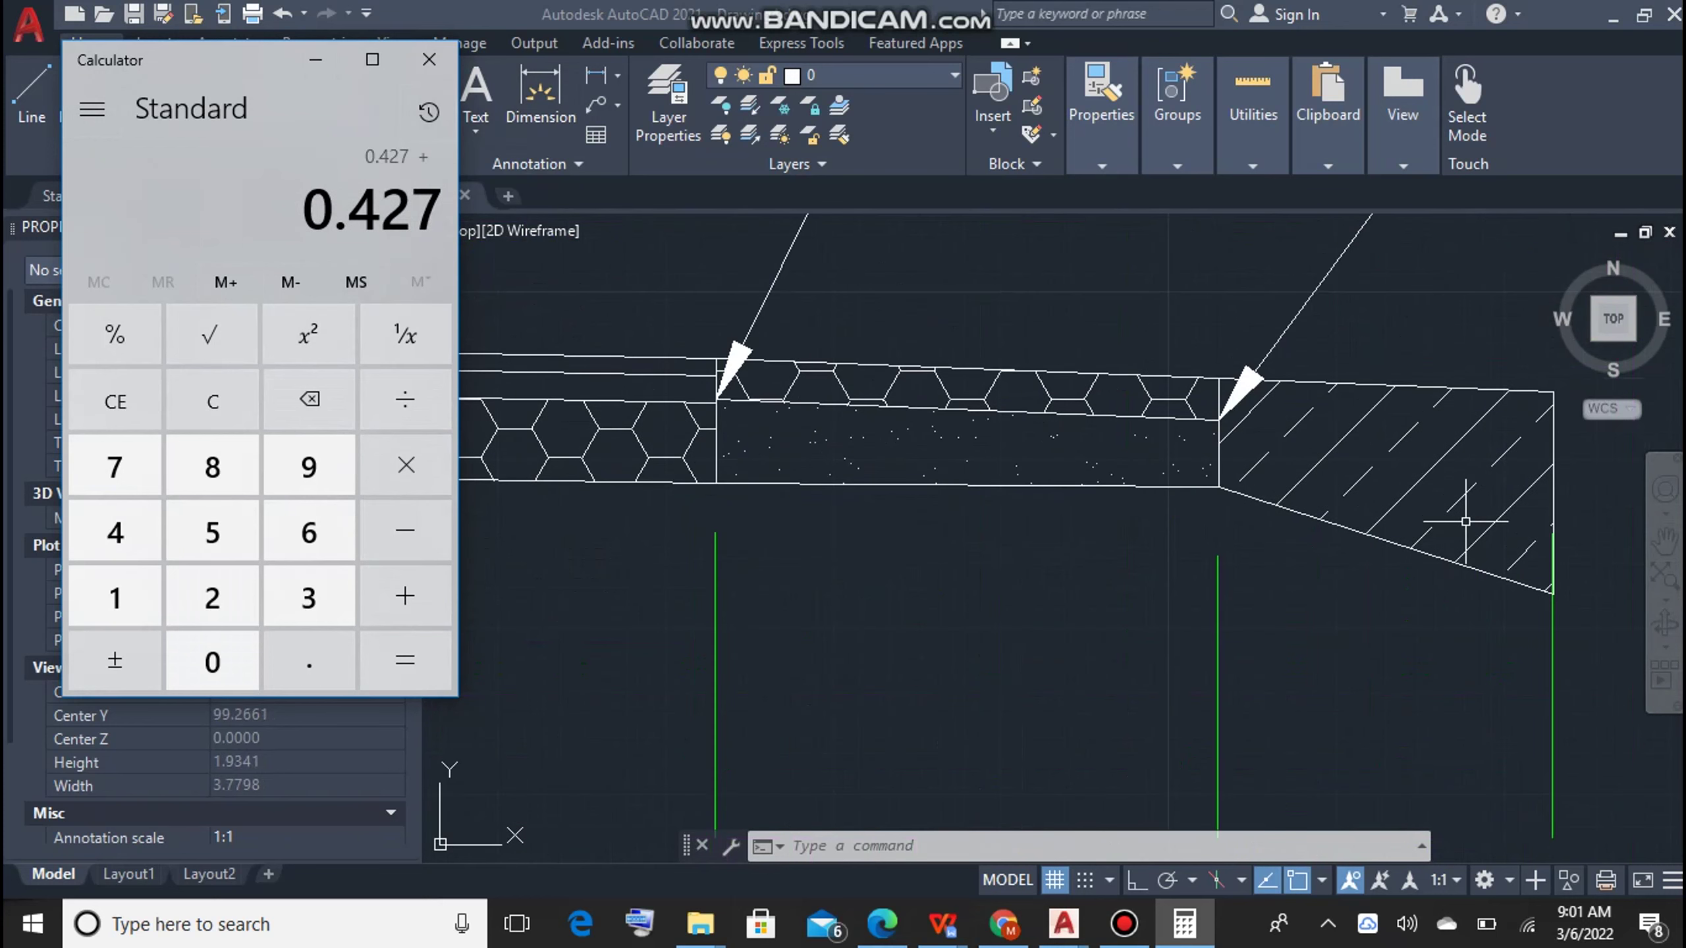
Step: Clear Calculator and measure the shoulder hatch area in AutoCAD as 0.4630
{"action": "key", "text": "Escape"}
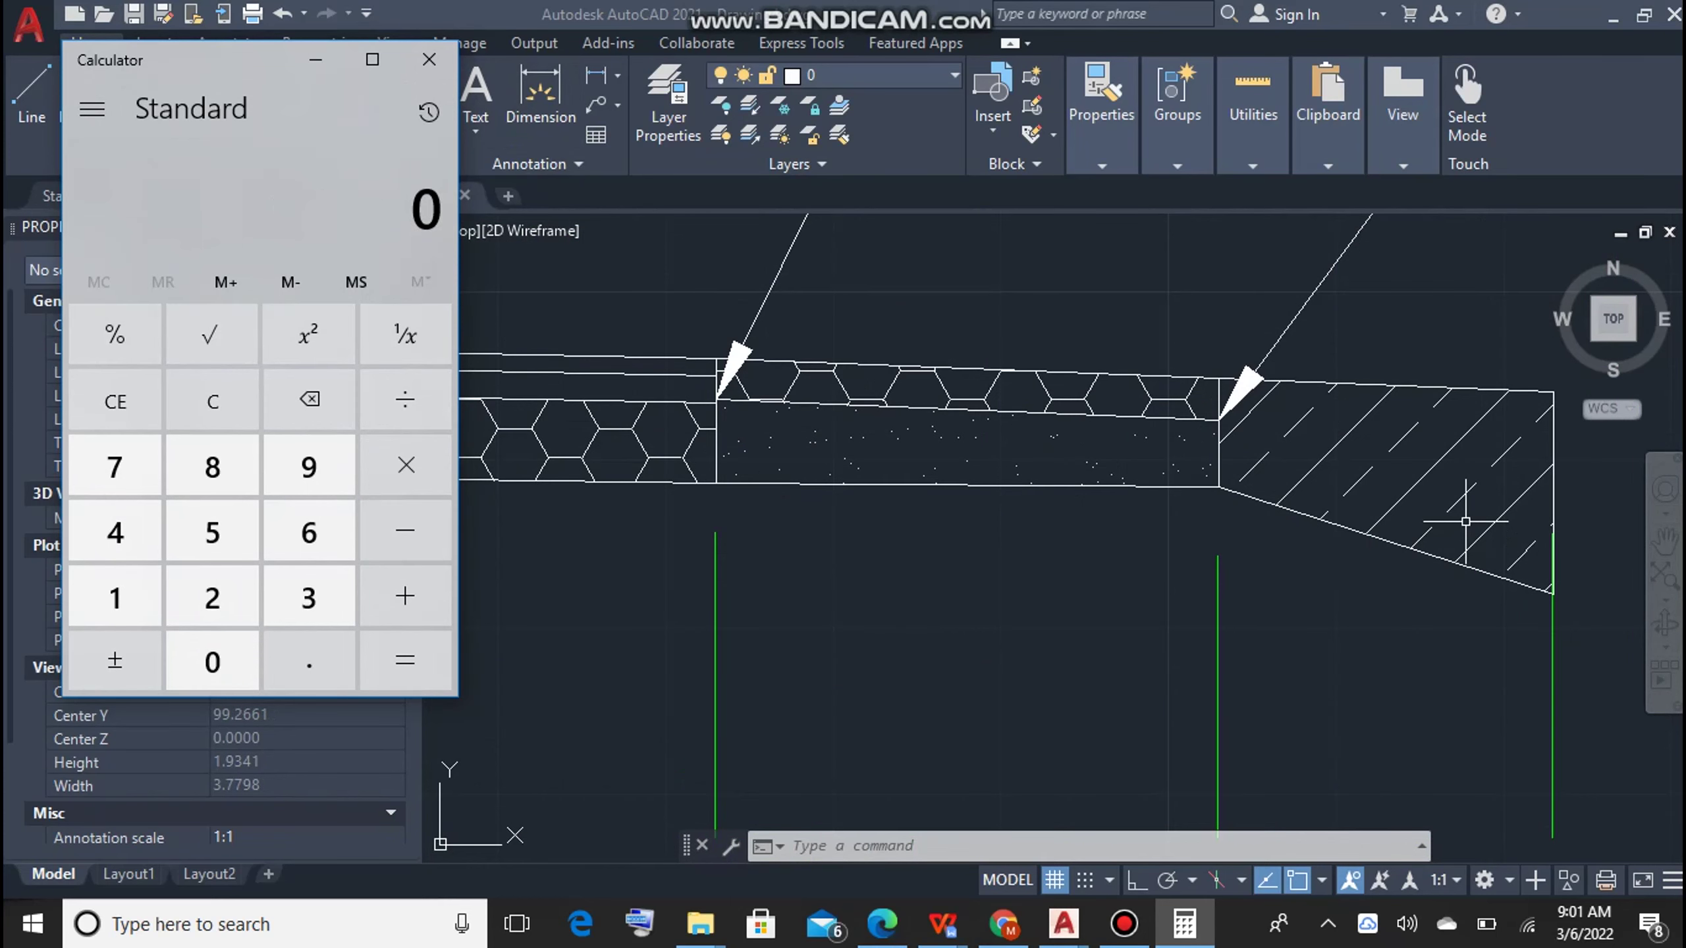
{"action": "left_click", "coordinate": [1465, 522]}
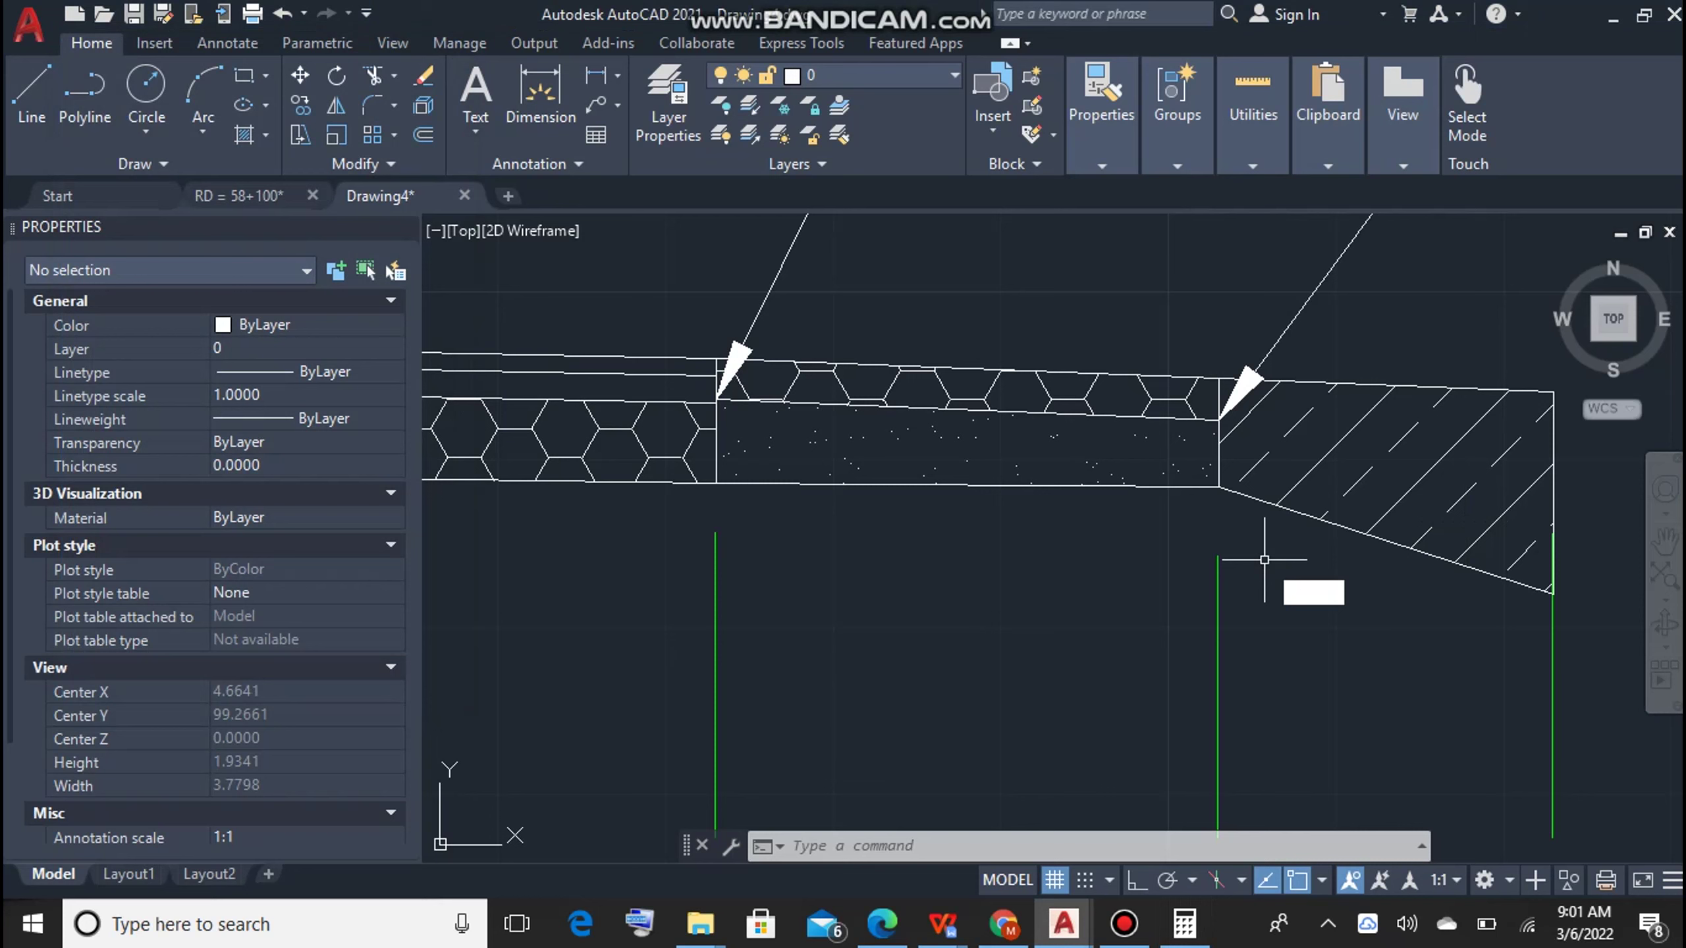
{"action": "type", "text": "aa"}
{"action": "key", "text": "Return"}
{"action": "type", "text": "o"}
{"action": "key", "text": "Return"}
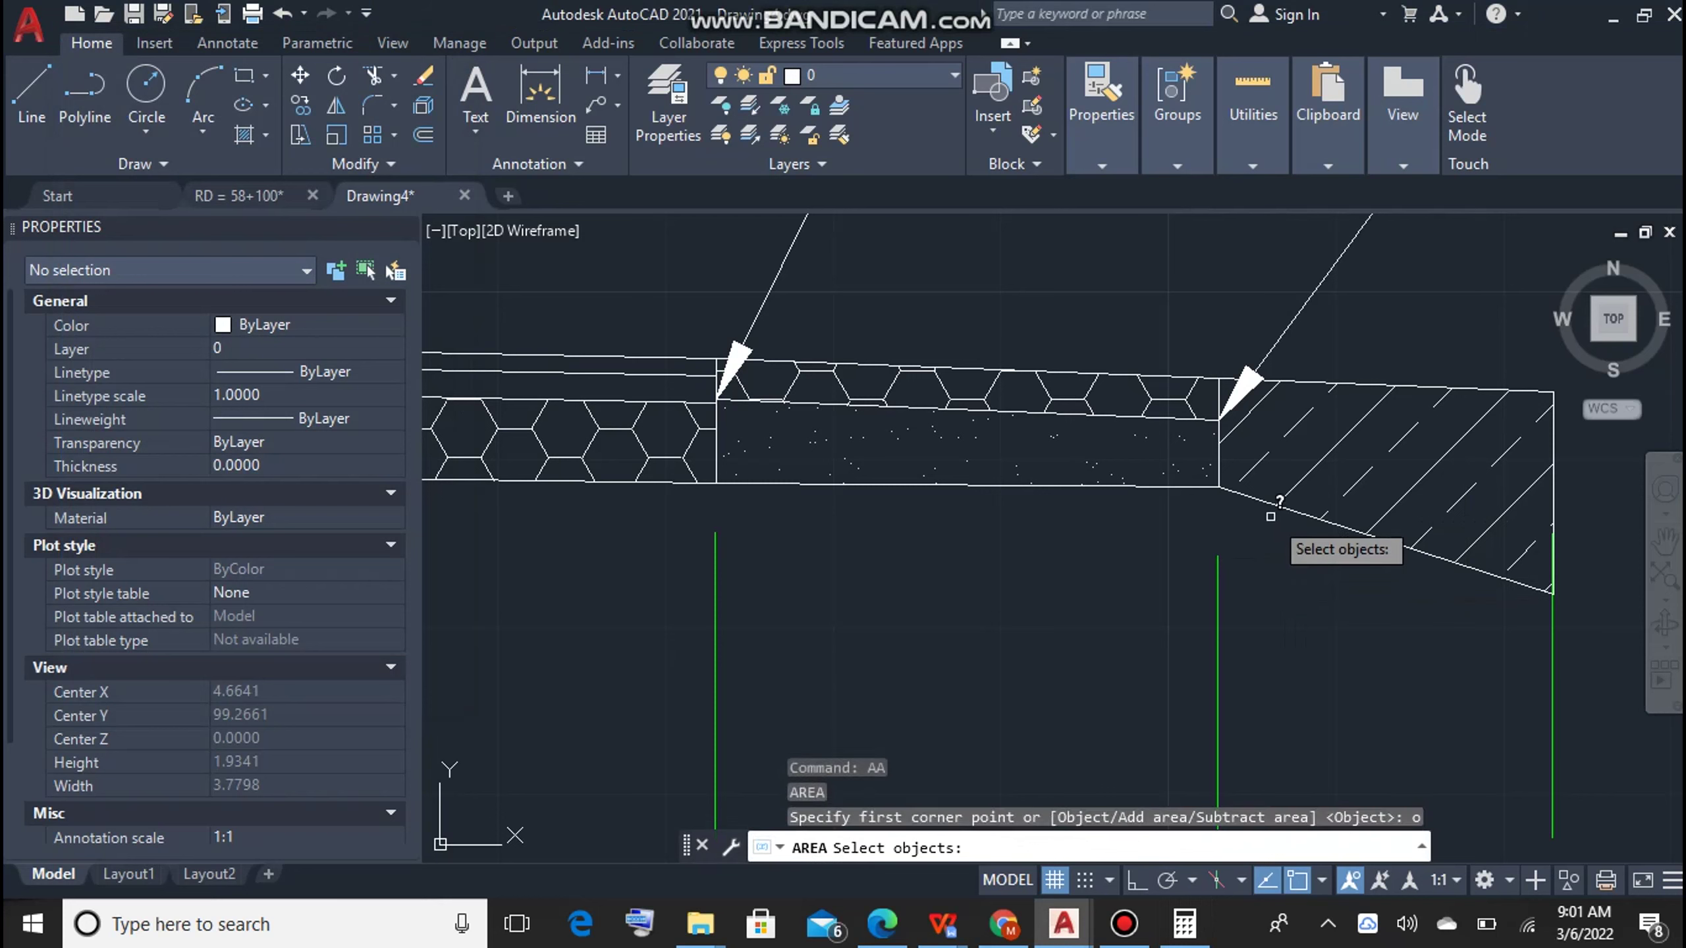
{"action": "left_click", "coordinate": [1287, 508]}
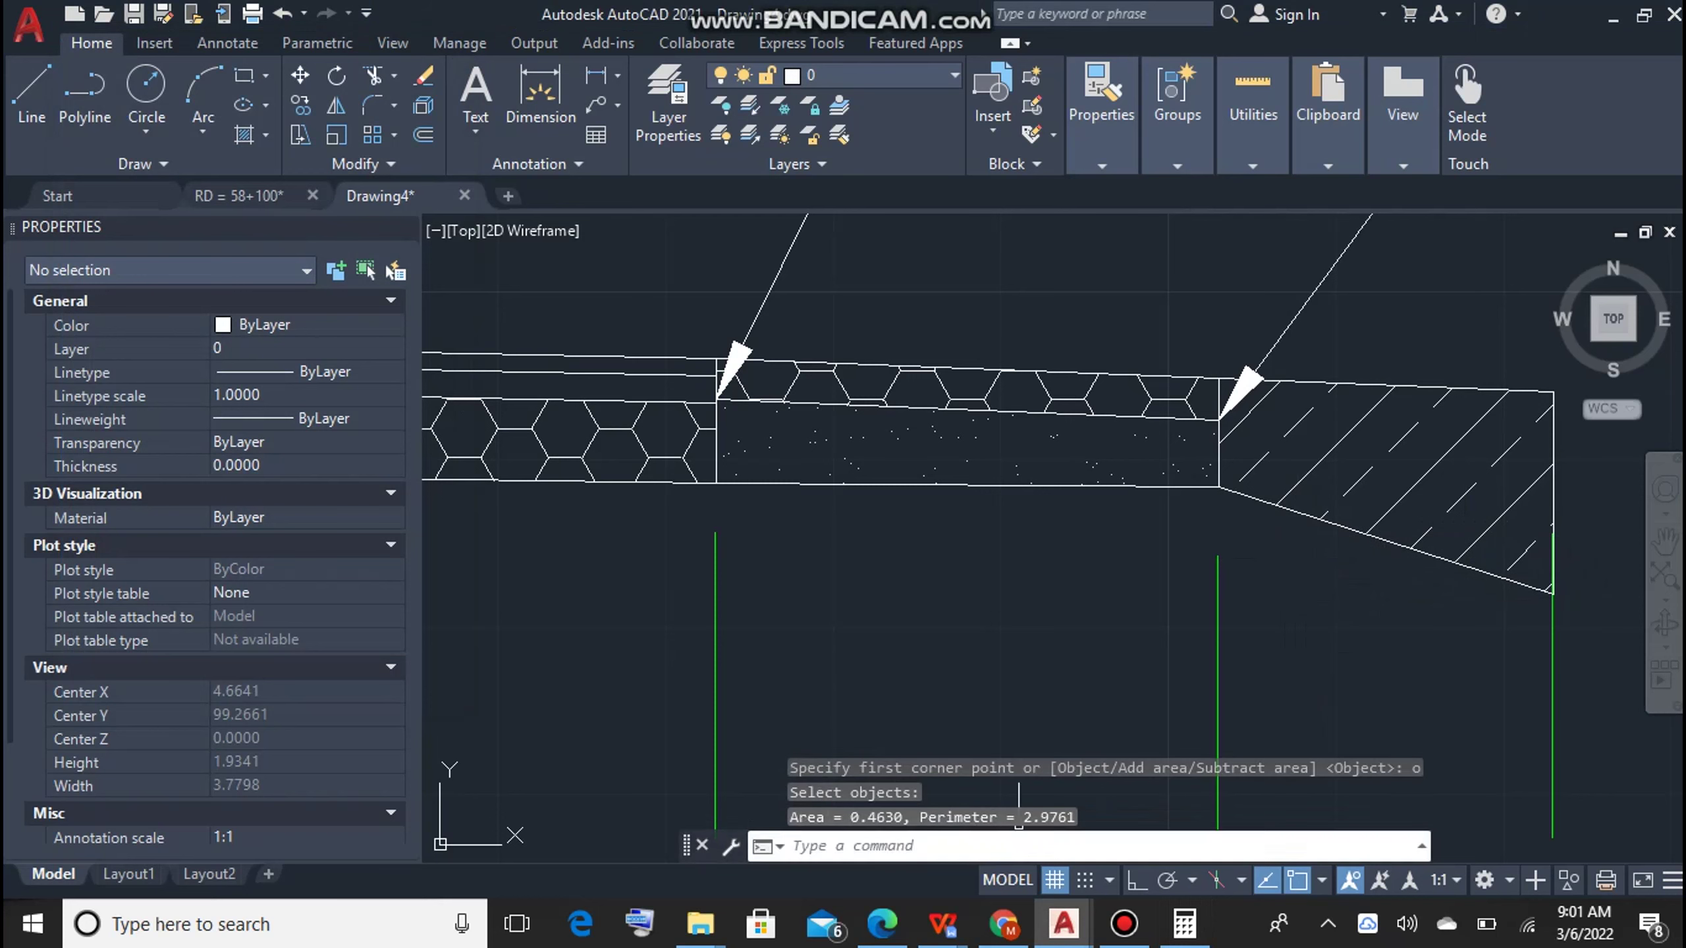
Step: Key 0.46304 into Calculator, then close Calculator
{"action": "left_click", "coordinate": [1184, 923]}
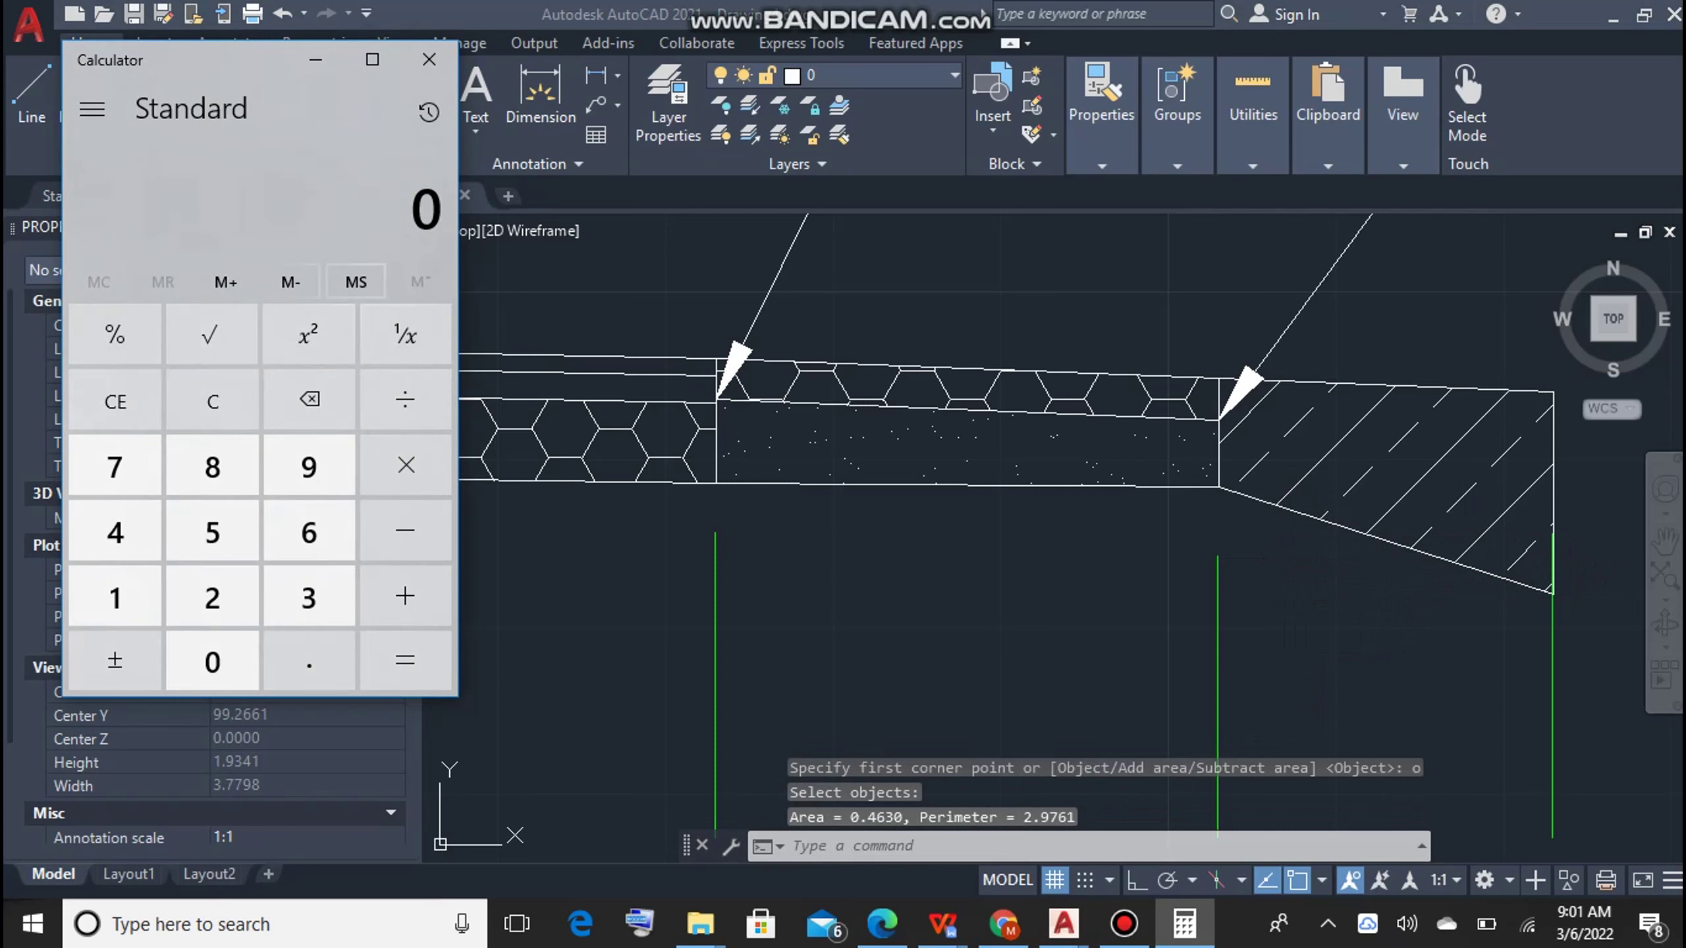
{"action": "type", "text": "46304"}
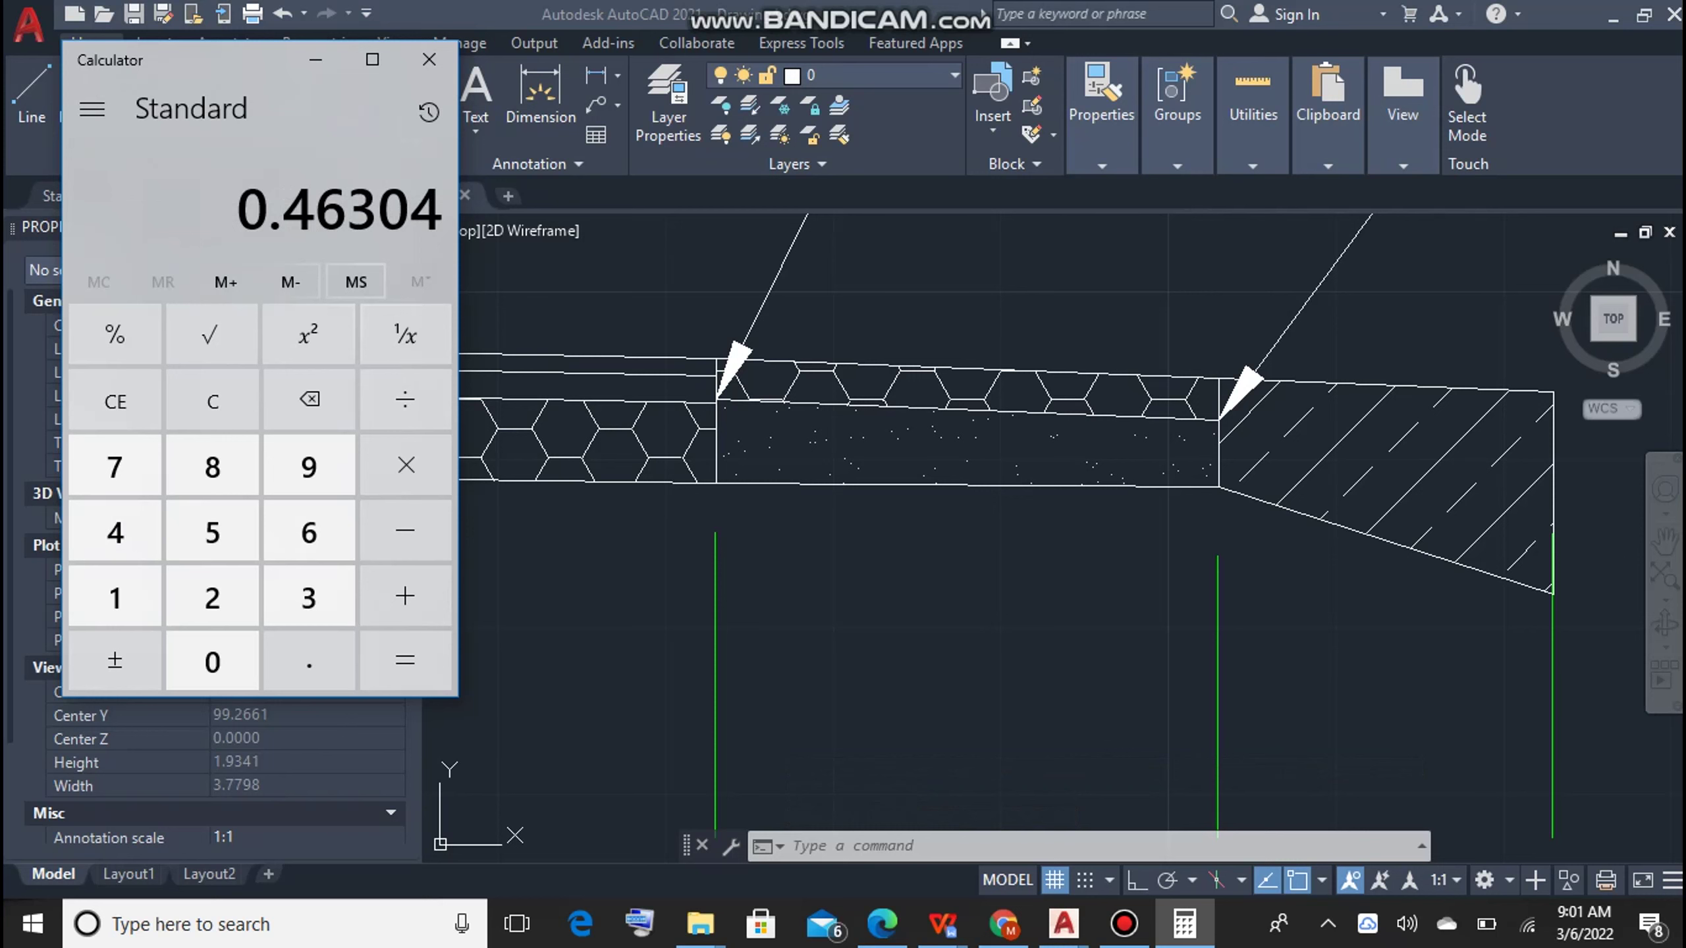
{"action": "key", "text": "alt+Tab"}
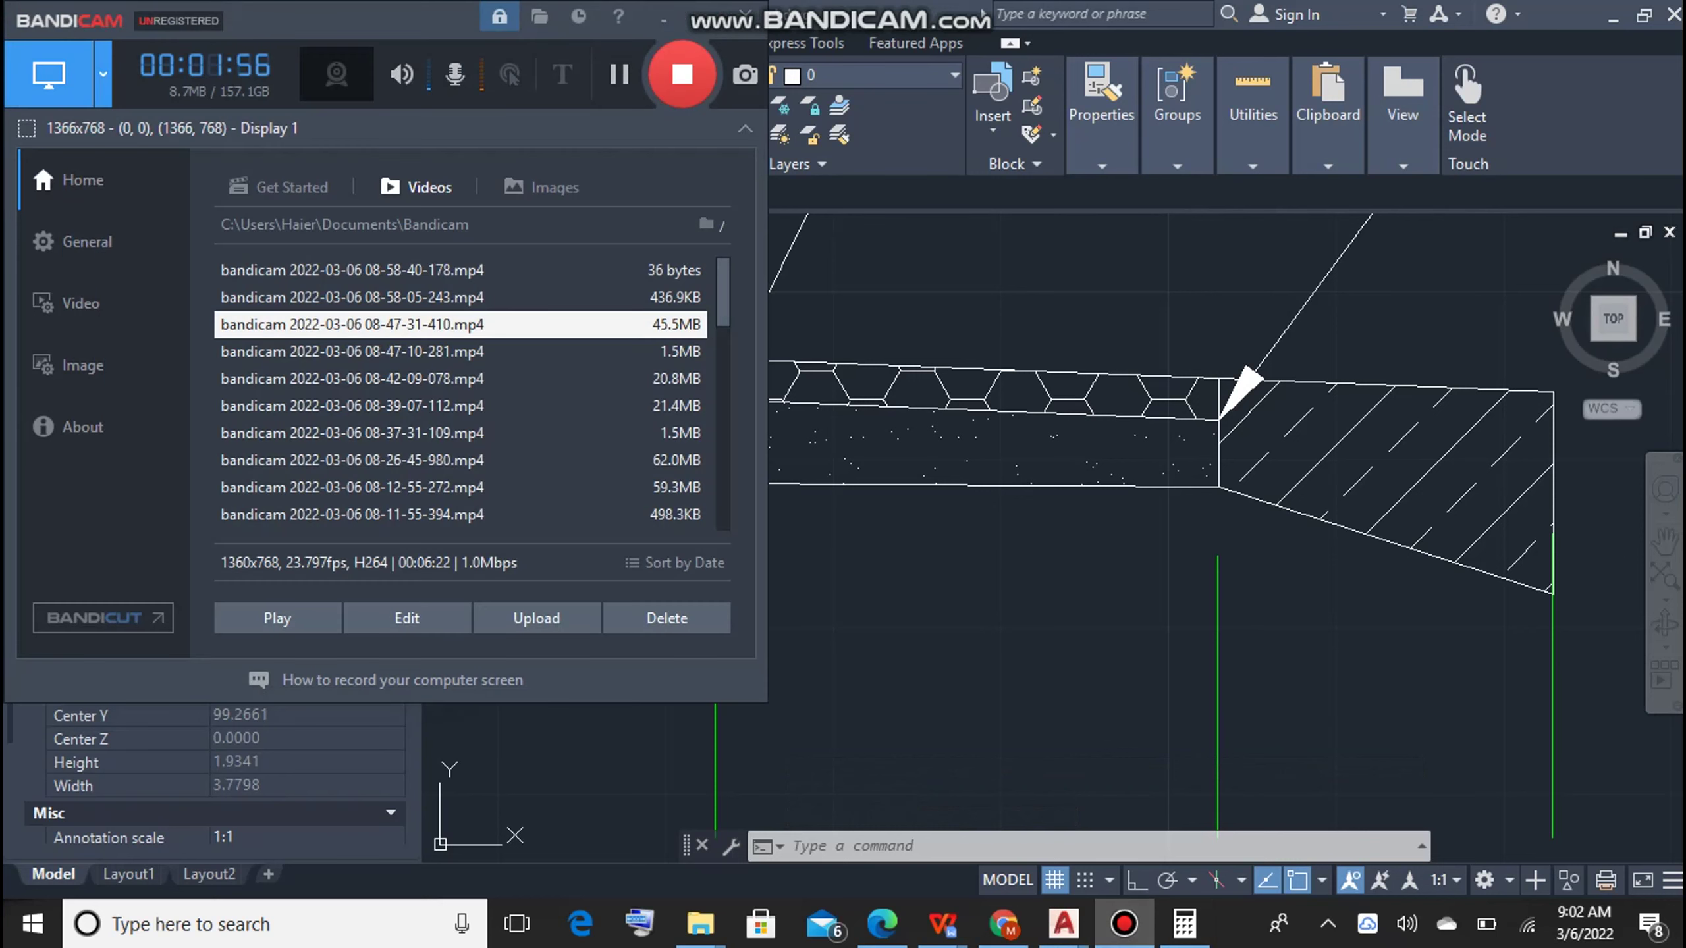
{"action": "key", "text": "alt+Tab"}
{"action": "left_click", "coordinate": [436, 56]}
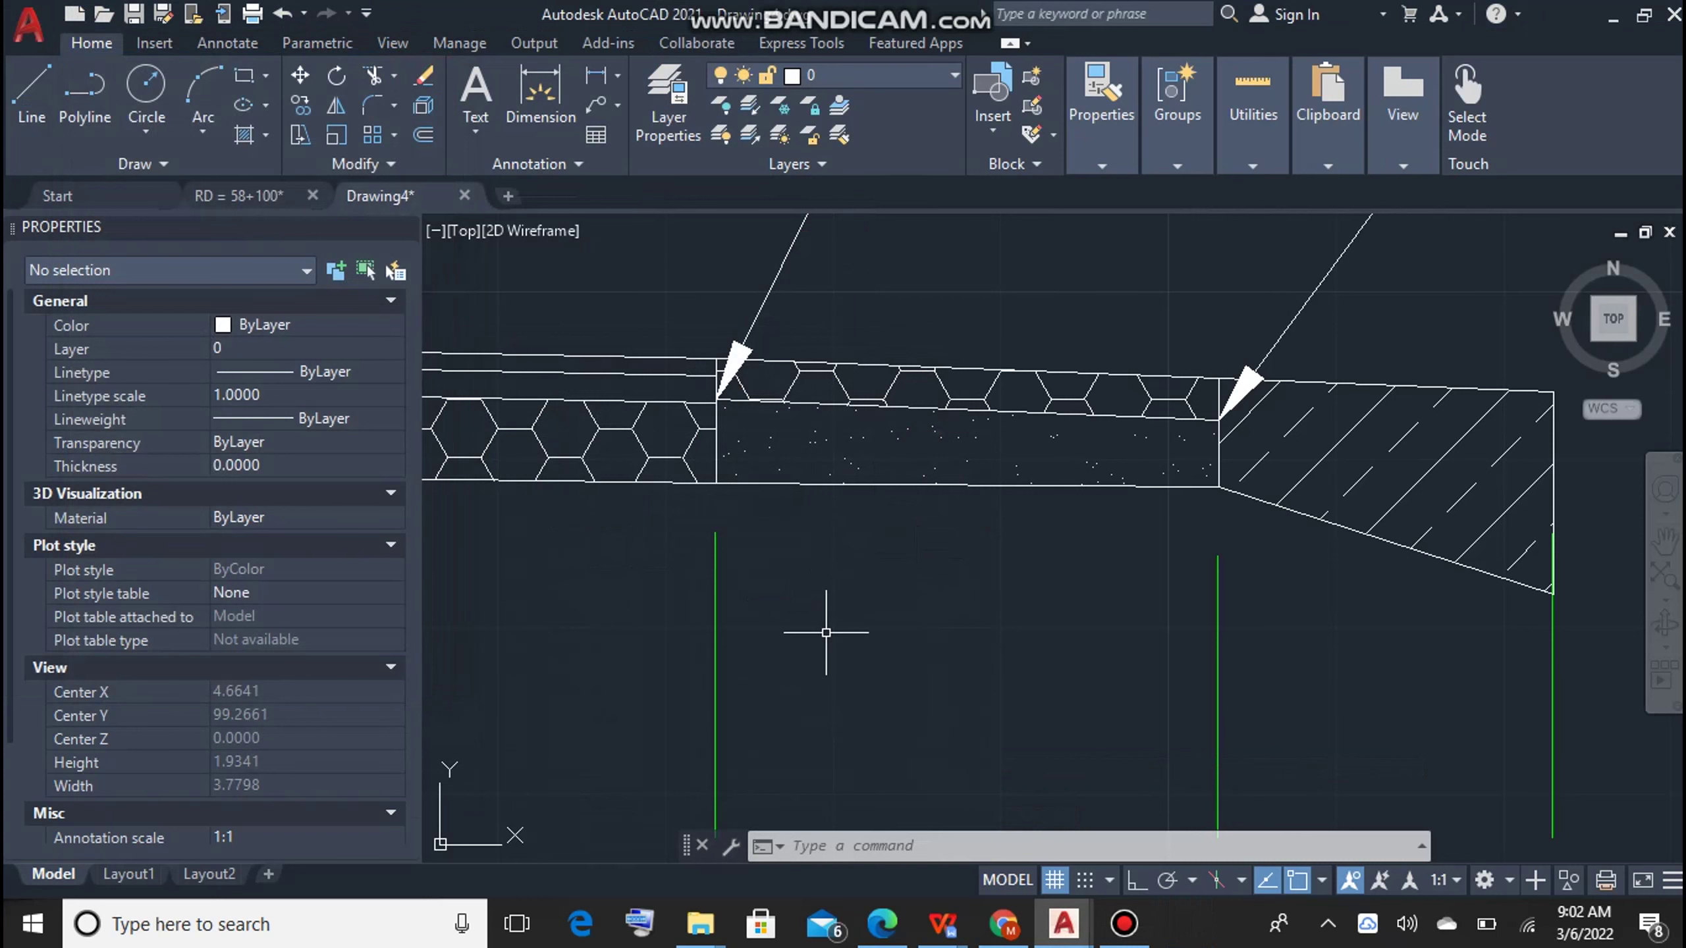
Step: Re-measure the left shoulder hatch by object, giving area 0.4270
{"action": "scroll", "coordinate": [892, 602], "scroll_direction": "down", "scroll_amount": 2}
{"action": "scroll", "coordinate": [892, 603], "scroll_direction": "down", "scroll_amount": 3}
{"action": "scroll", "coordinate": [1014, 593], "scroll_direction": "down", "scroll_amount": 2}
{"action": "scroll", "coordinate": [965, 639], "scroll_direction": "down", "scroll_amount": 2}
{"action": "scroll", "coordinate": [823, 628], "scroll_direction": "up", "scroll_amount": 4}
{"action": "scroll", "coordinate": [823, 627], "scroll_direction": "up", "scroll_amount": 8}
{"action": "type", "text": "area"}
{"action": "key", "text": "Return"}
{"action": "type", "text": "o"}
{"action": "key", "text": "Return"}
{"action": "left_click", "coordinate": [877, 663]}
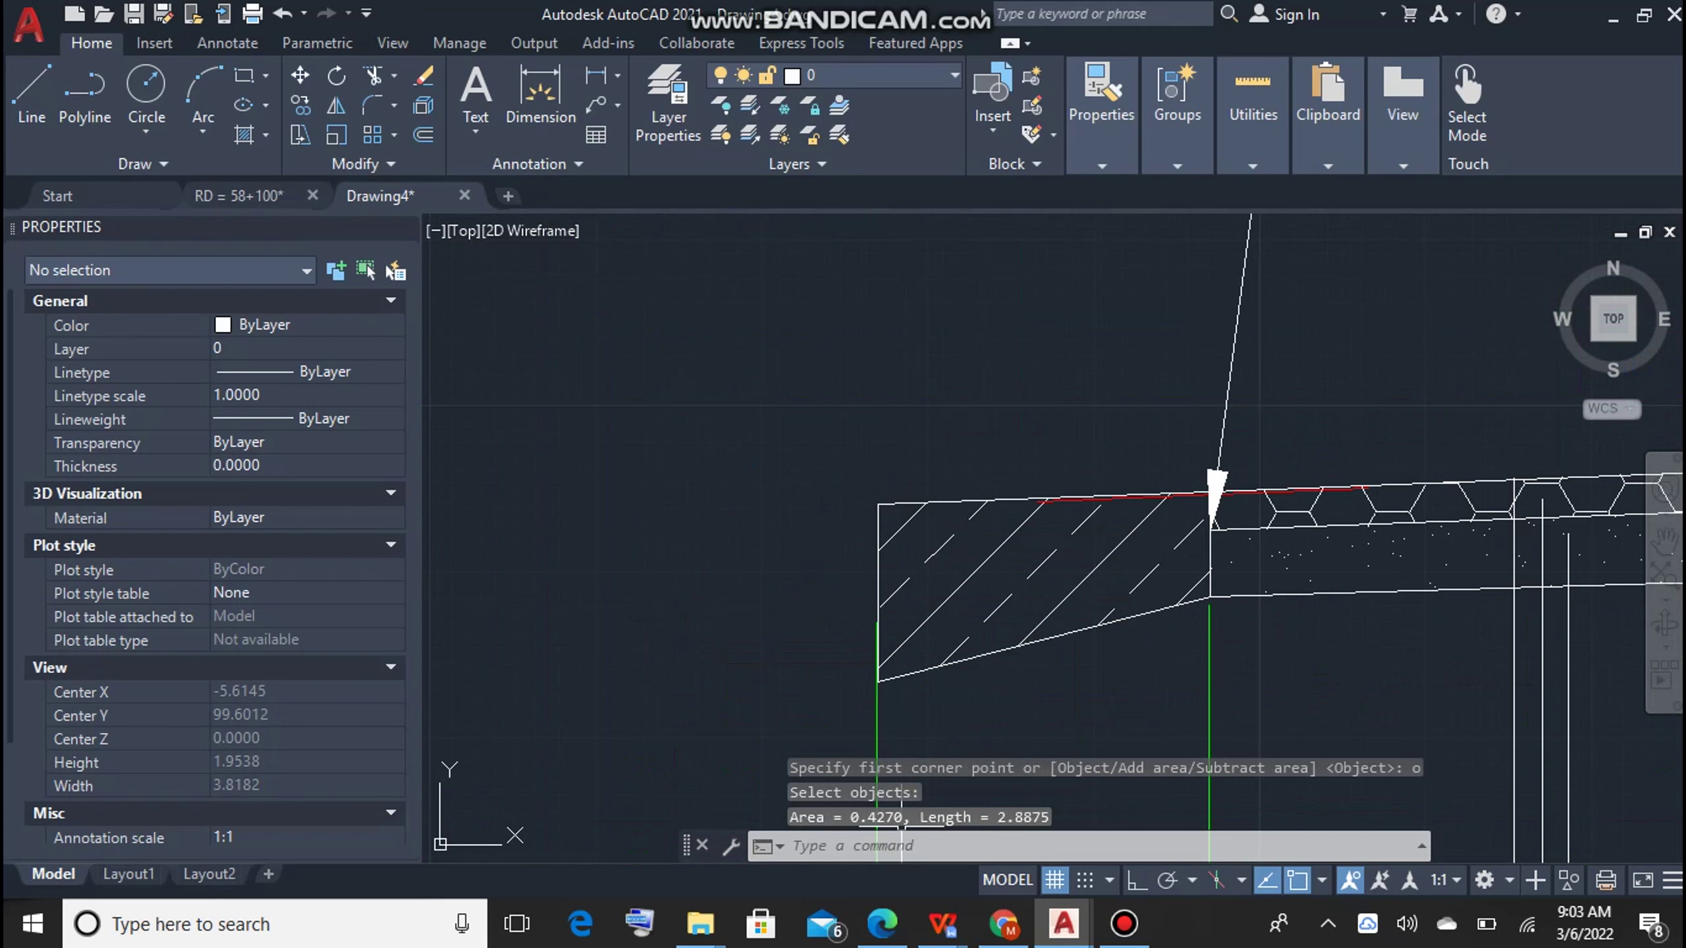
Step: Re-measure the right shoulder hatch by object: area 0.4630, perimeter 2.9761
{"action": "scroll", "coordinate": [1223, 470], "scroll_direction": "down", "scroll_amount": 3}
{"action": "scroll", "coordinate": [1223, 470], "scroll_direction": "down", "scroll_amount": 4}
{"action": "scroll", "coordinate": [1617, 470], "scroll_direction": "up", "scroll_amount": 7}
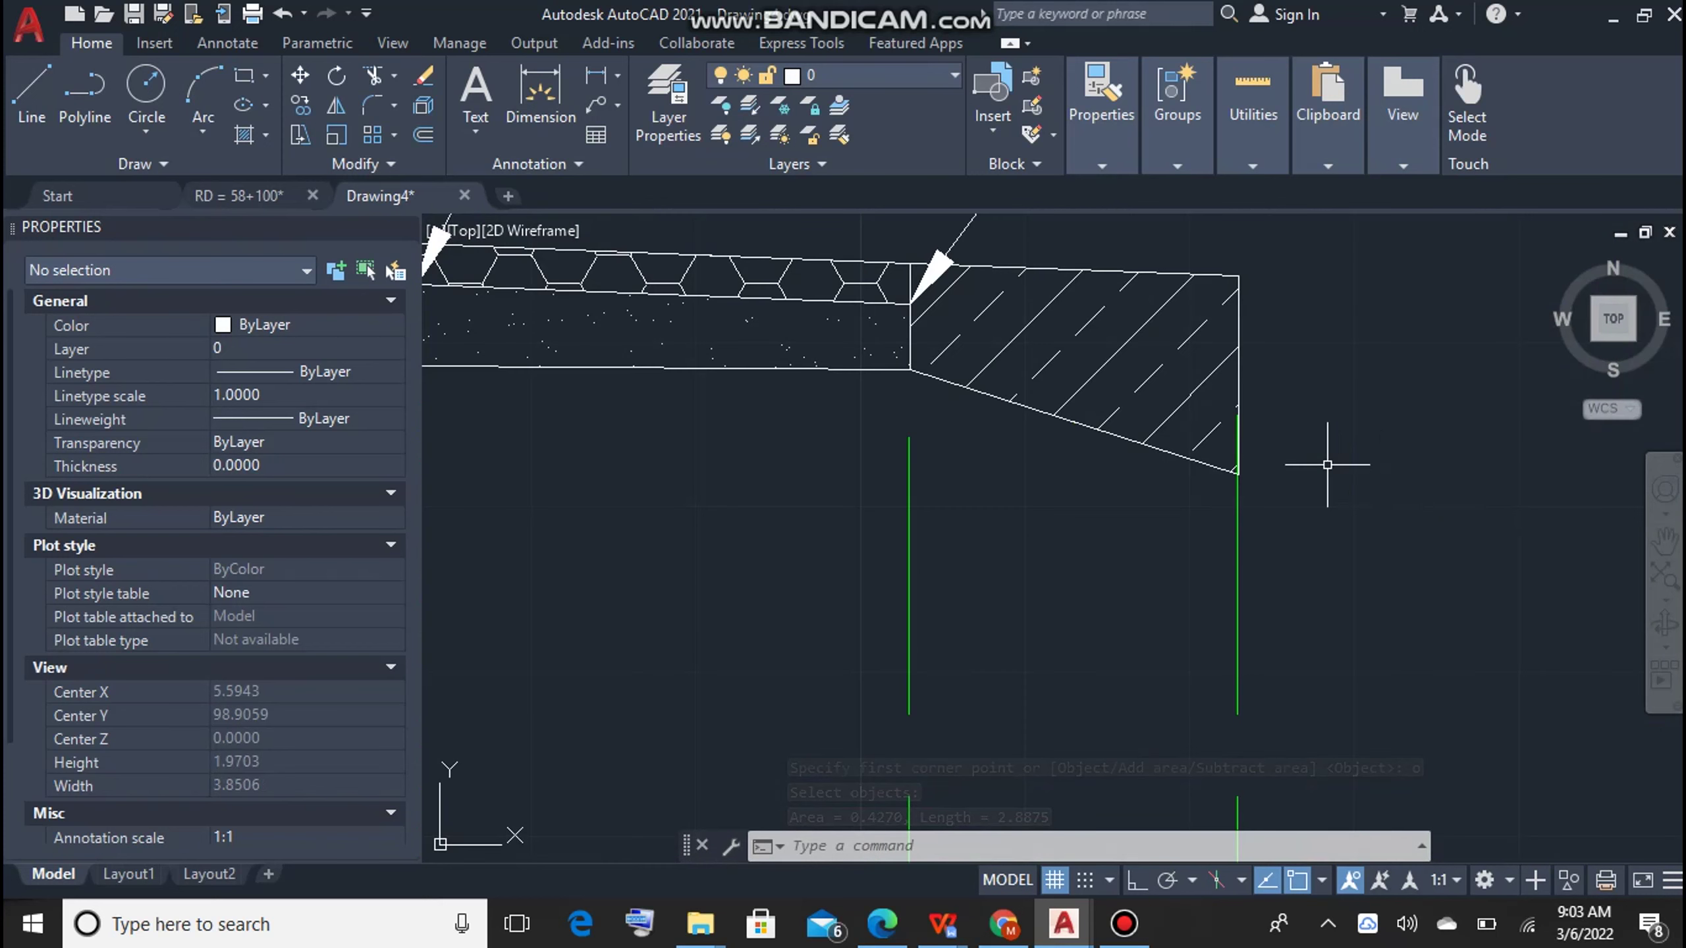
{"action": "type", "text": "area"}
{"action": "key", "text": "Return"}
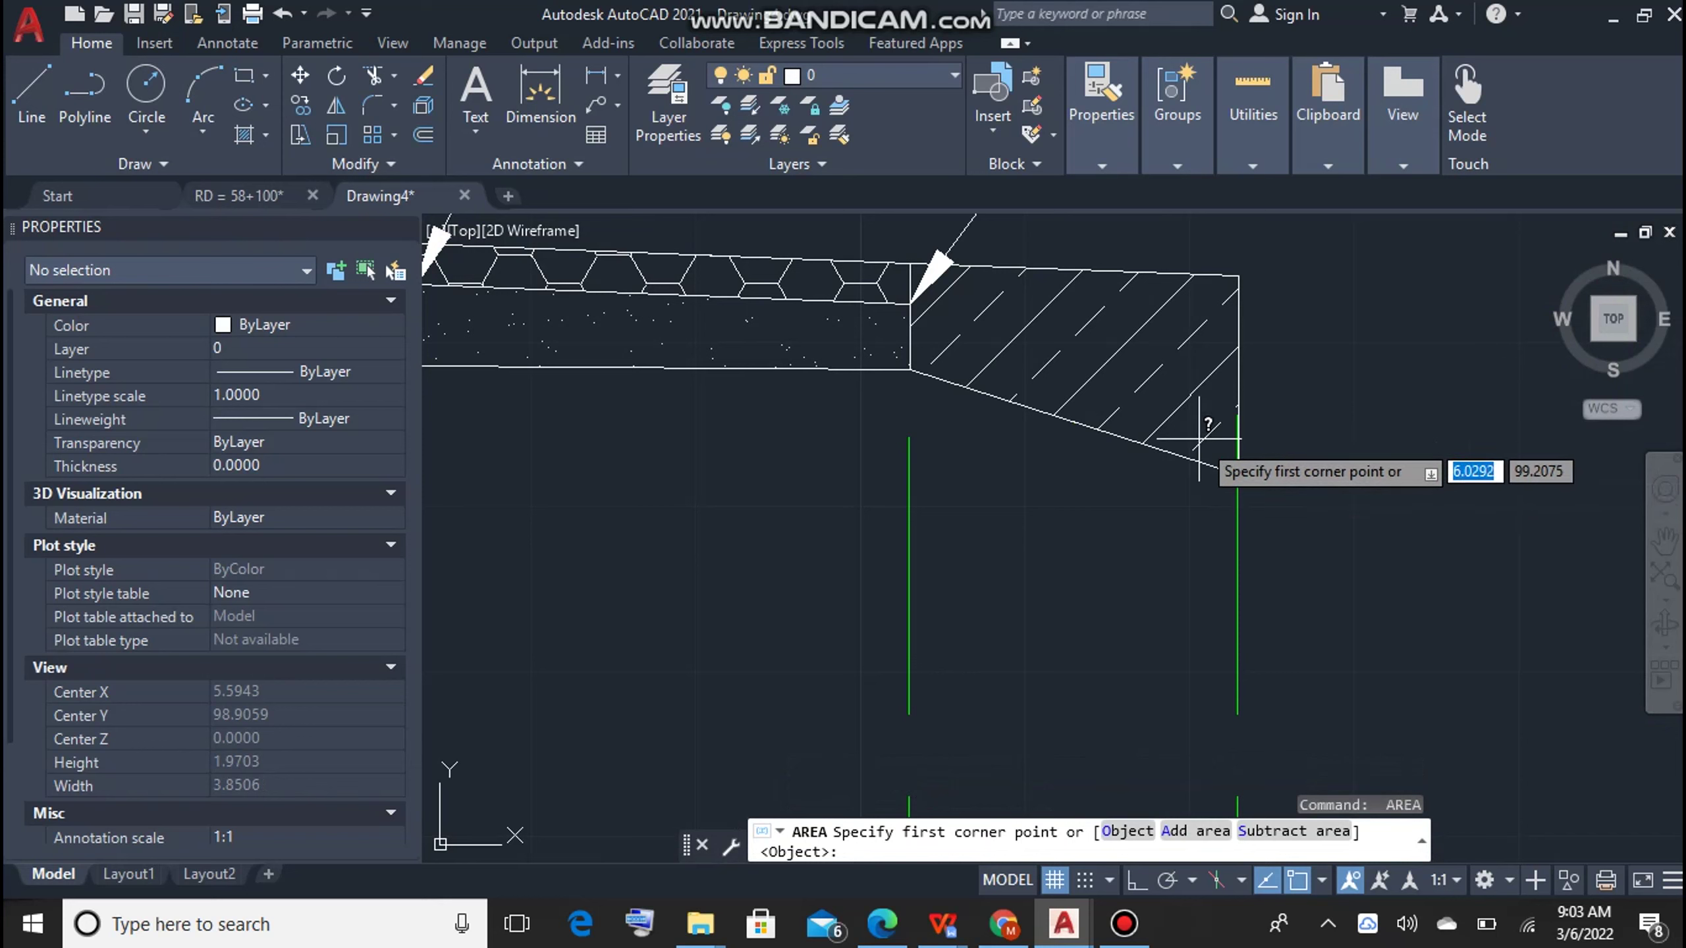
{"action": "type", "text": "o"}
{"action": "key", "text": "Return"}
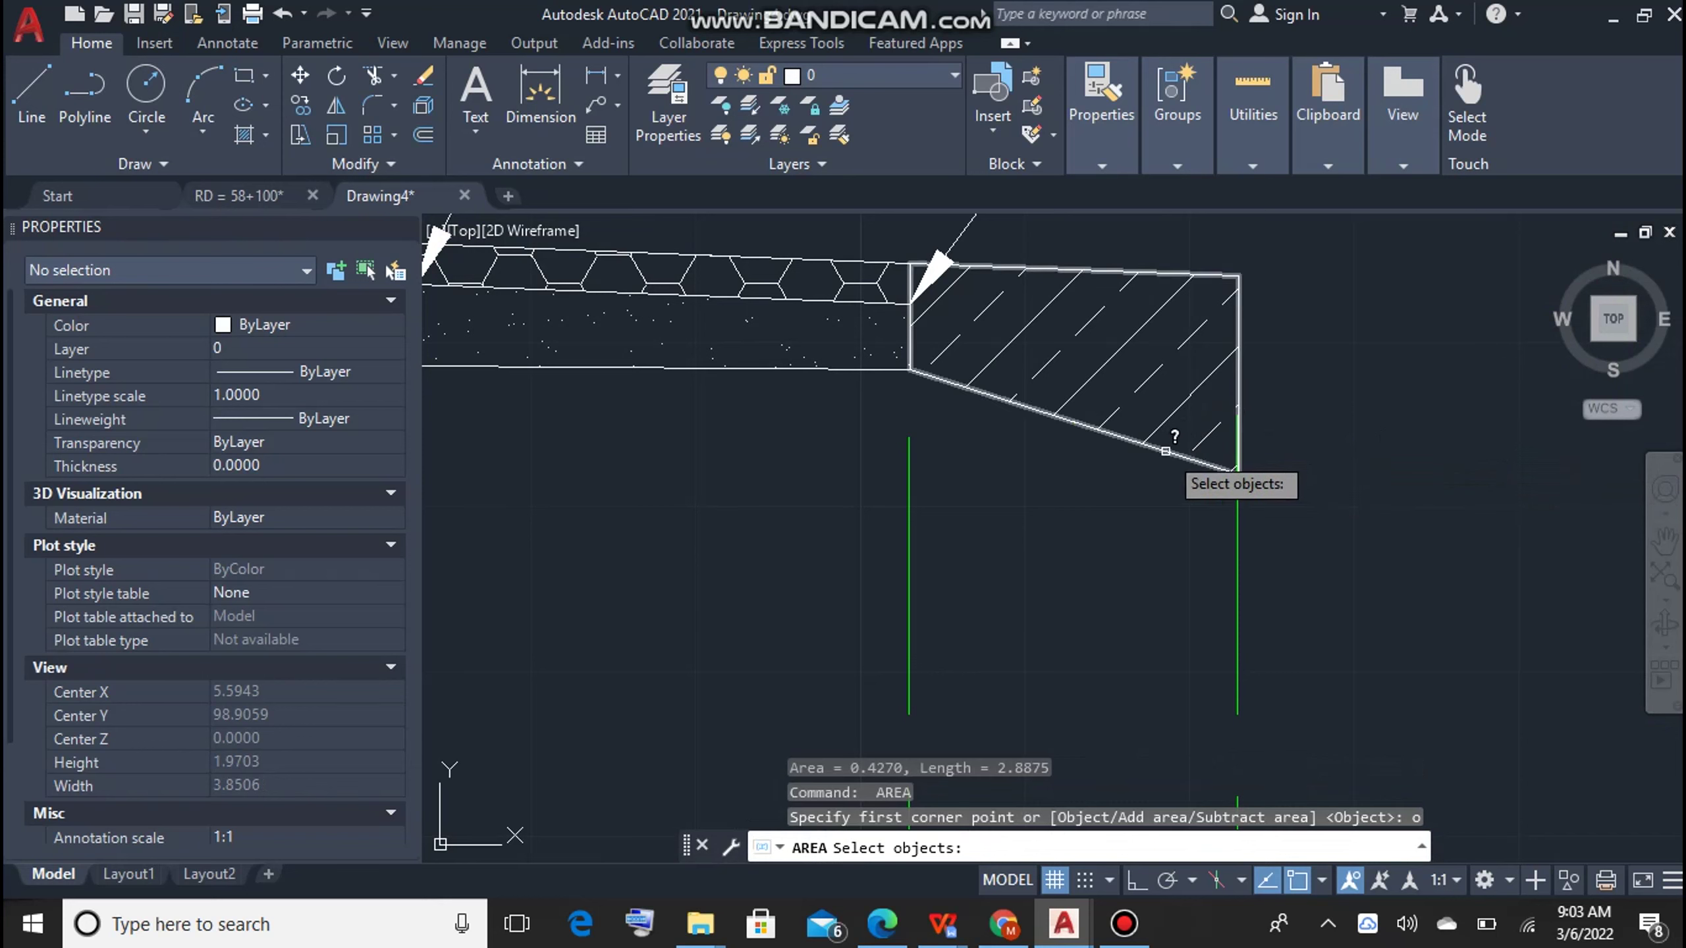
{"action": "left_click", "coordinate": [1165, 451]}
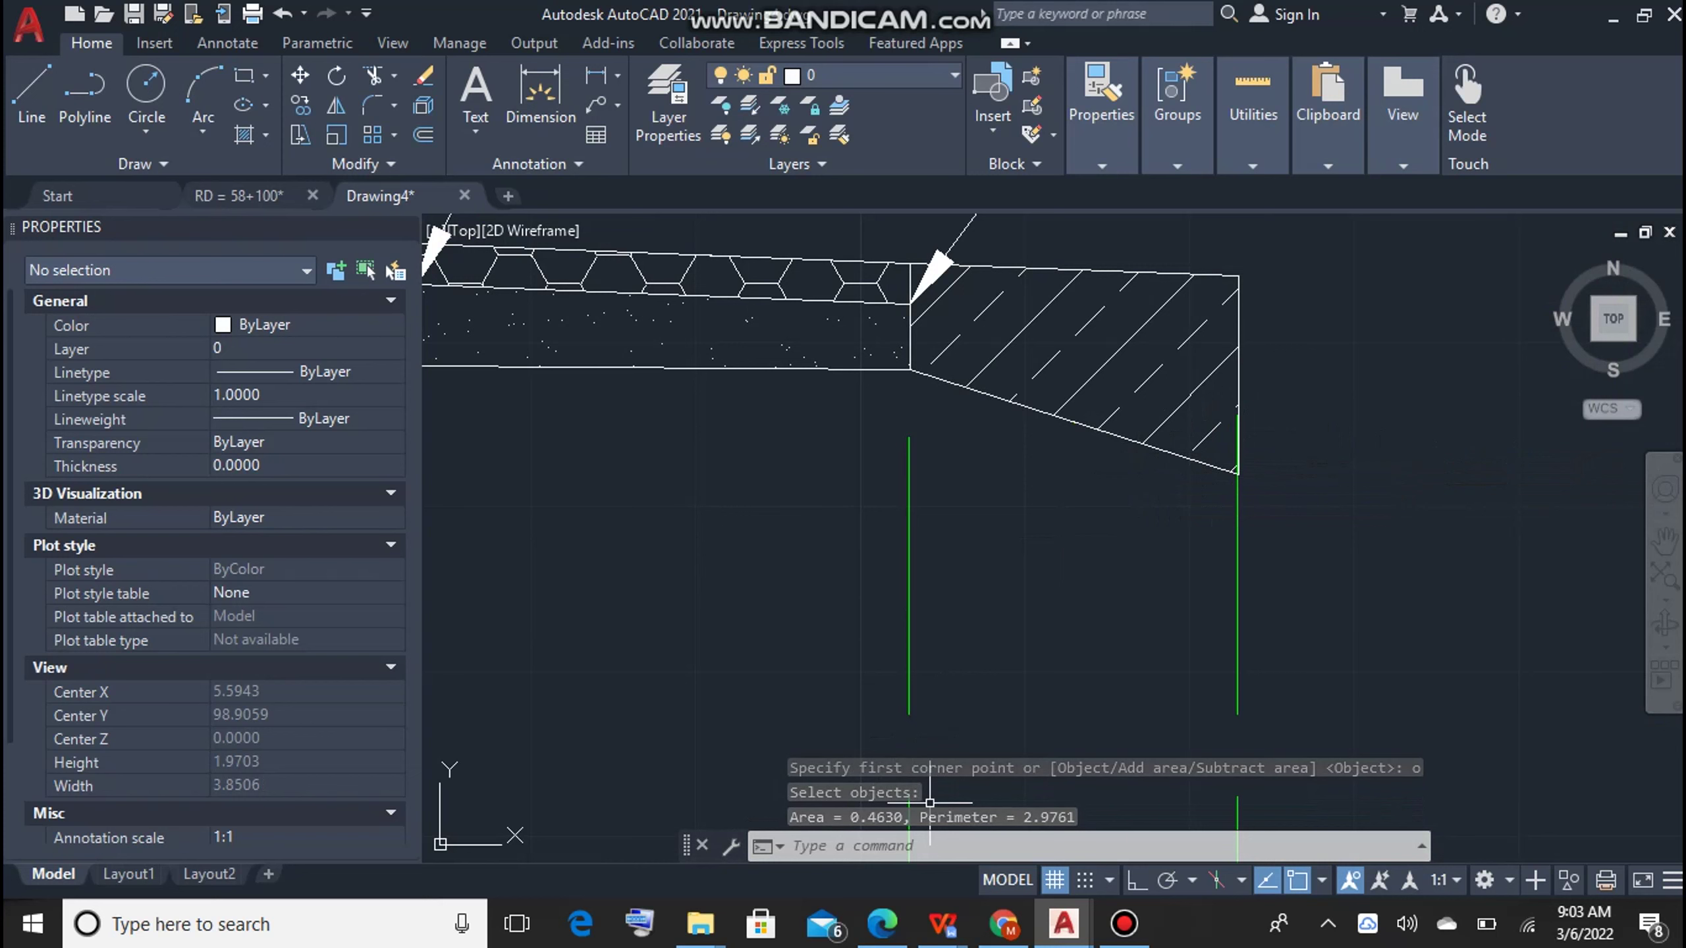
{"action": "scroll", "coordinate": [989, 581], "scroll_direction": "down", "scroll_amount": 10}
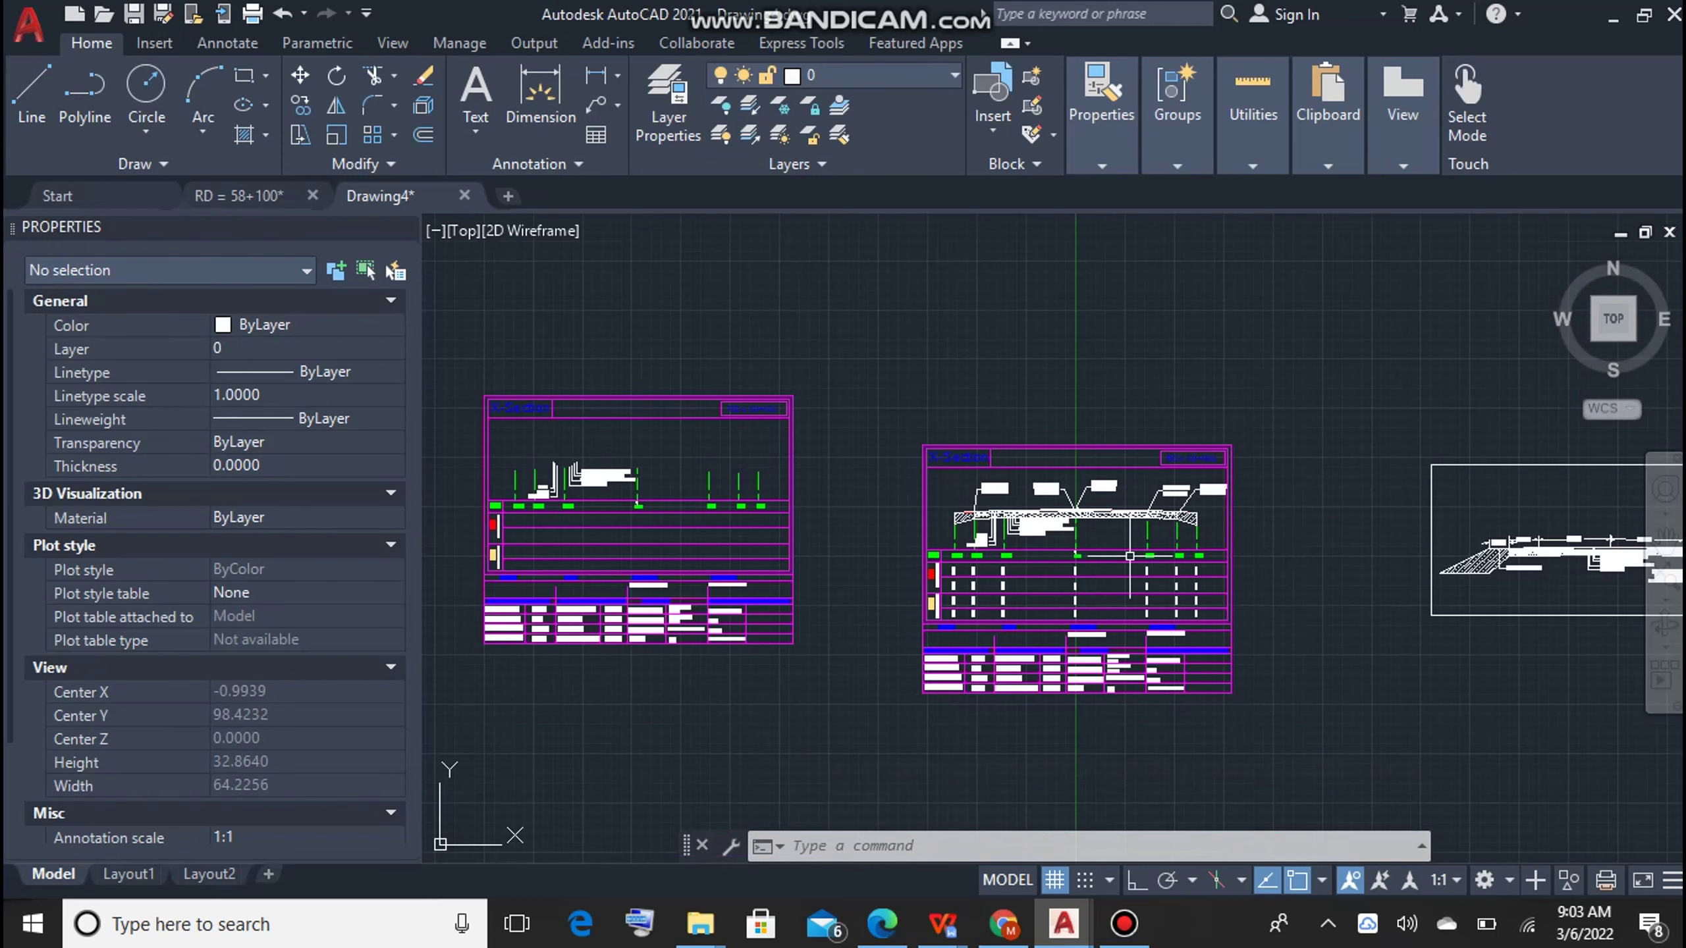
Step: Change the Earthwork value in the quantities table from 0.858 to 0.89
{"action": "scroll", "coordinate": [989, 638], "scroll_direction": "up", "scroll_amount": 8}
{"action": "double_click", "coordinate": [1024, 606]}
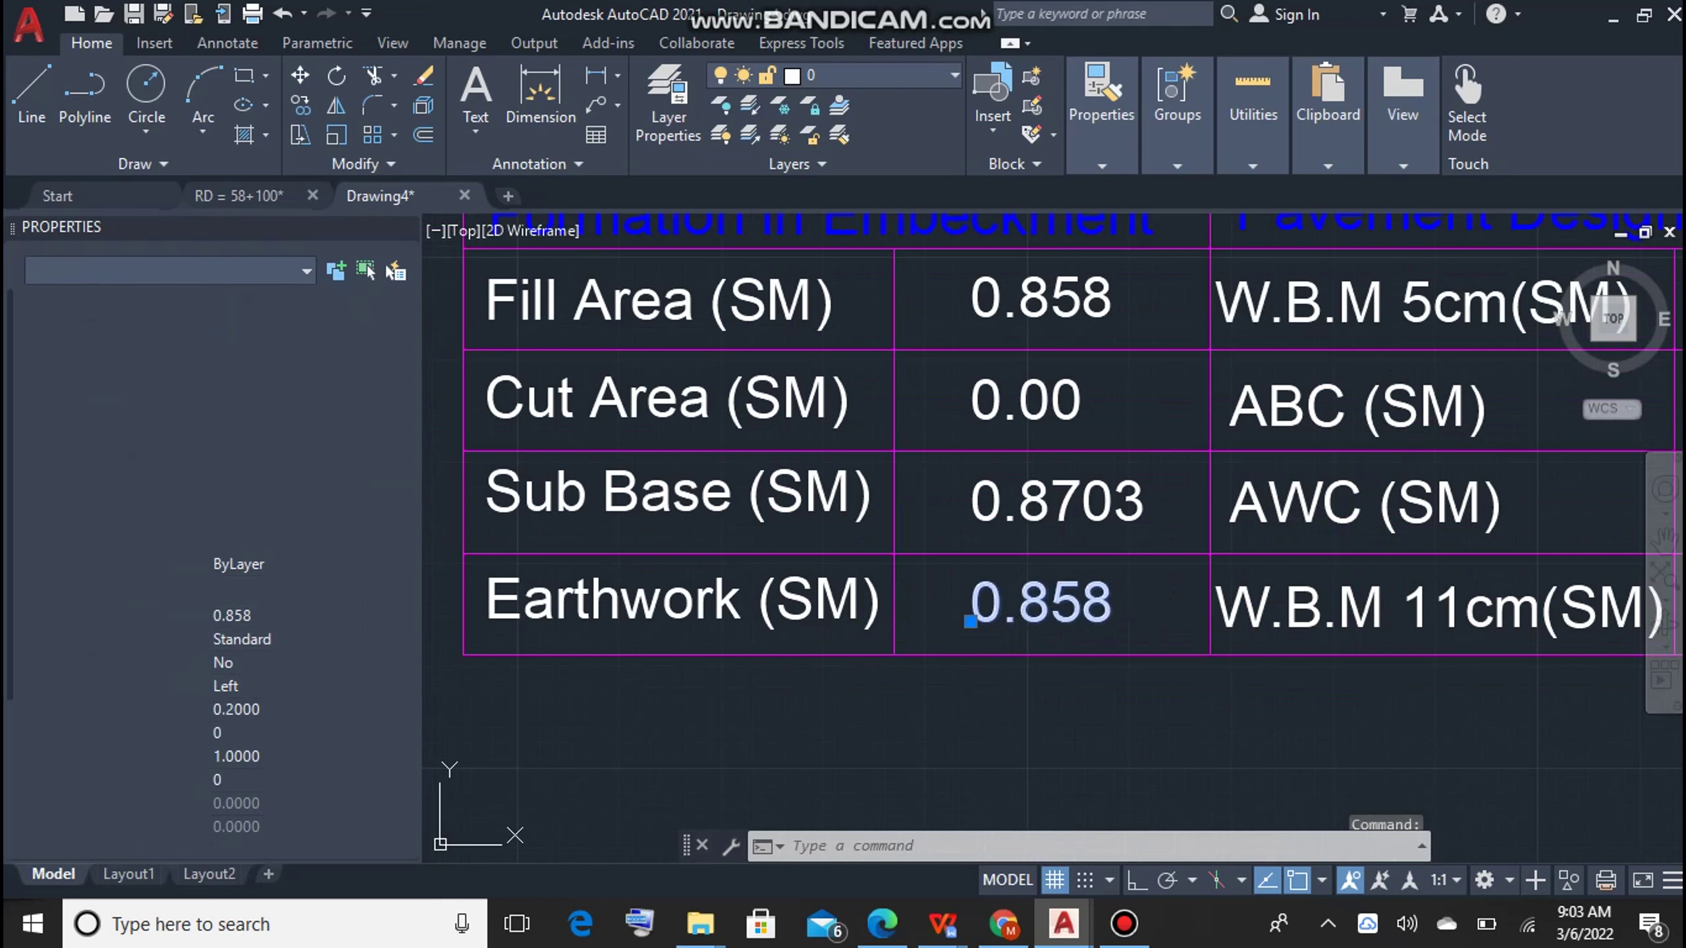
{"action": "type", "text": "9"}
{"action": "key", "text": "Escape"}
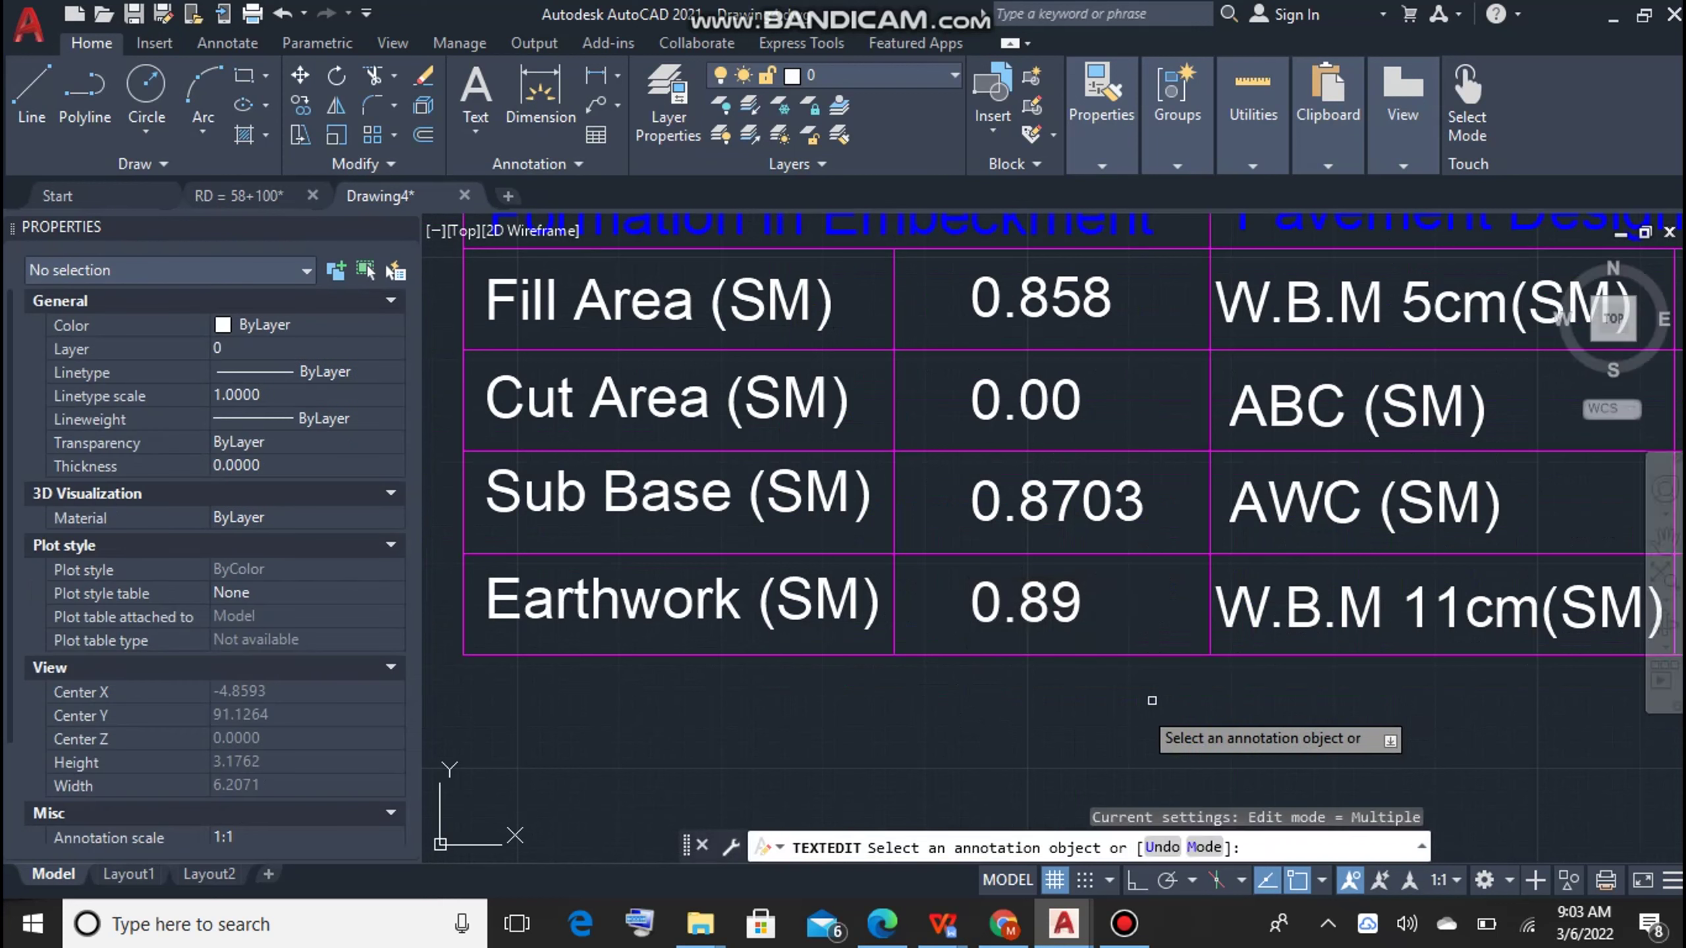
{"action": "key", "text": "Escape"}
{"action": "key", "text": "Escape"}
{"action": "key", "text": "Escape"}
Step: Change the Fill Area value in the quantities table from 0.858 to 0.89
{"action": "left_click", "coordinate": [1037, 612]}
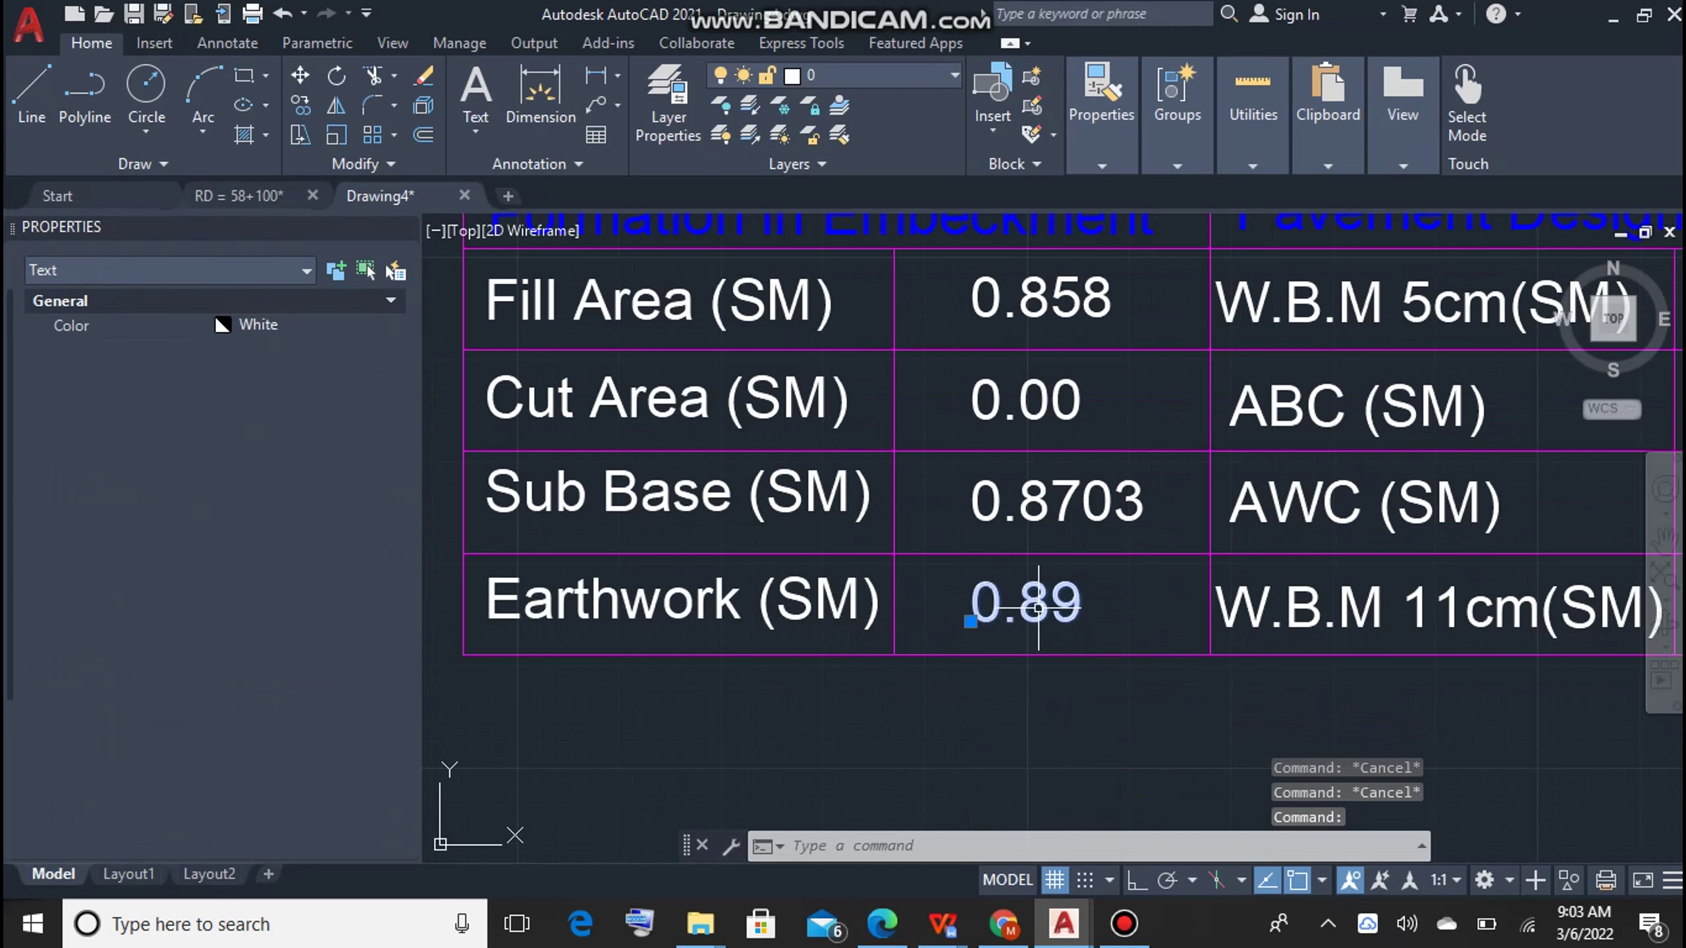
{"action": "left_click", "coordinate": [1055, 292]}
{"action": "key", "text": "Escape"}
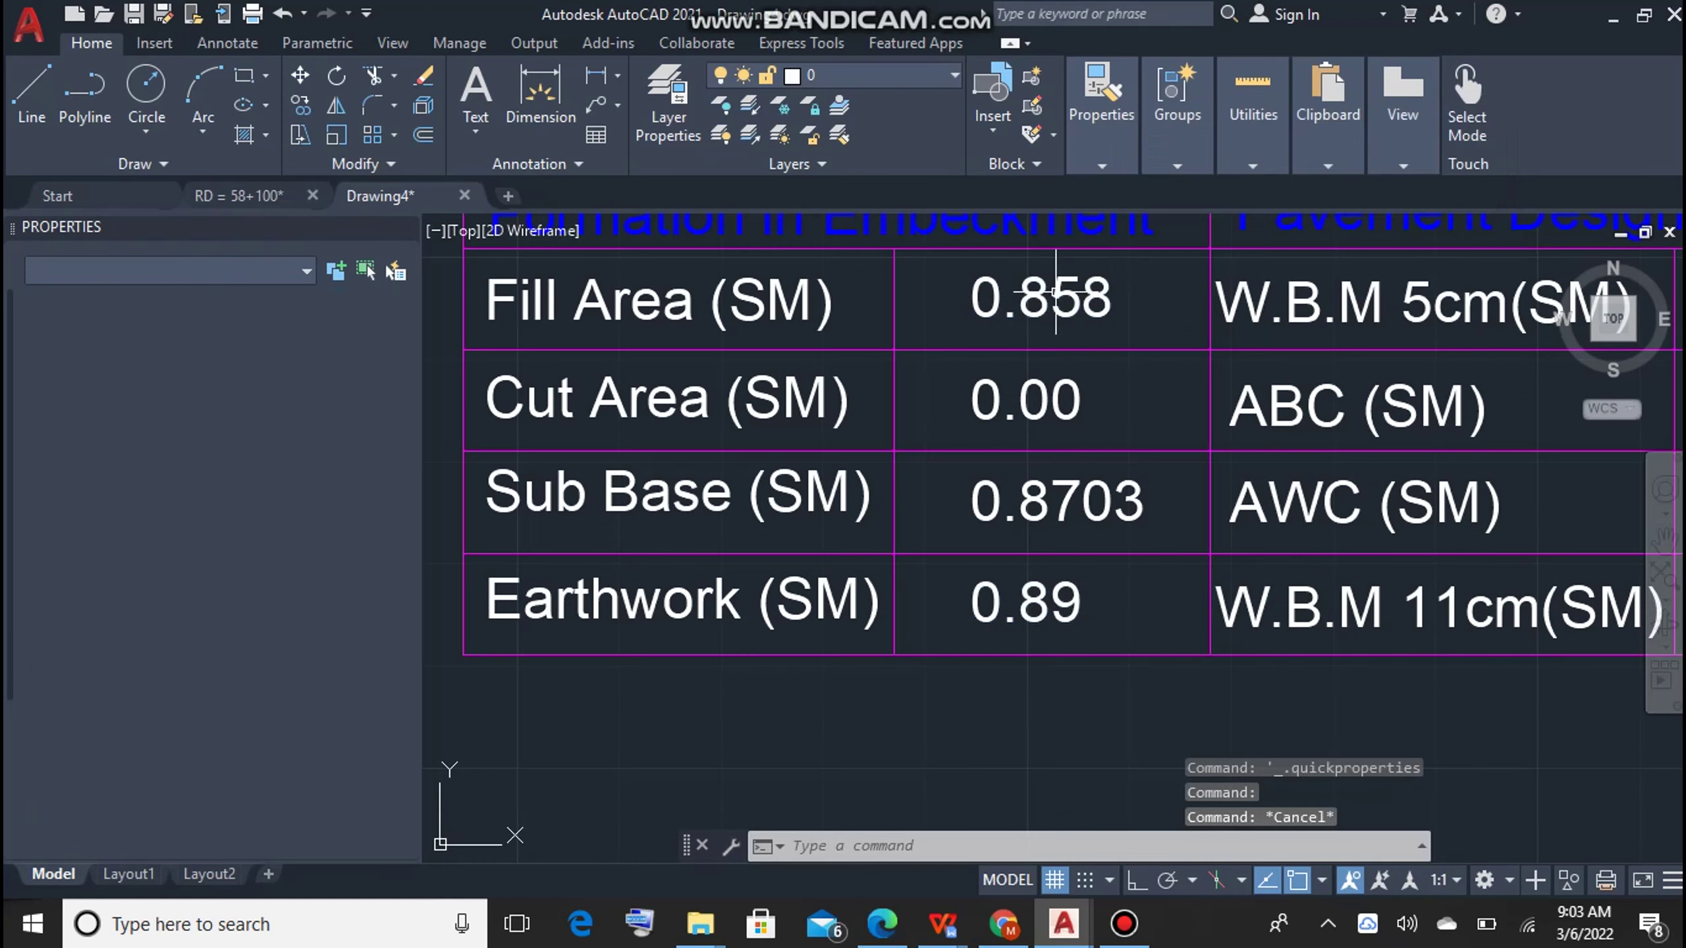
{"action": "double_click", "coordinate": [1056, 299]}
{"action": "left_click_drag", "start_coordinate": [1049, 302], "coordinate": [1111, 302]}
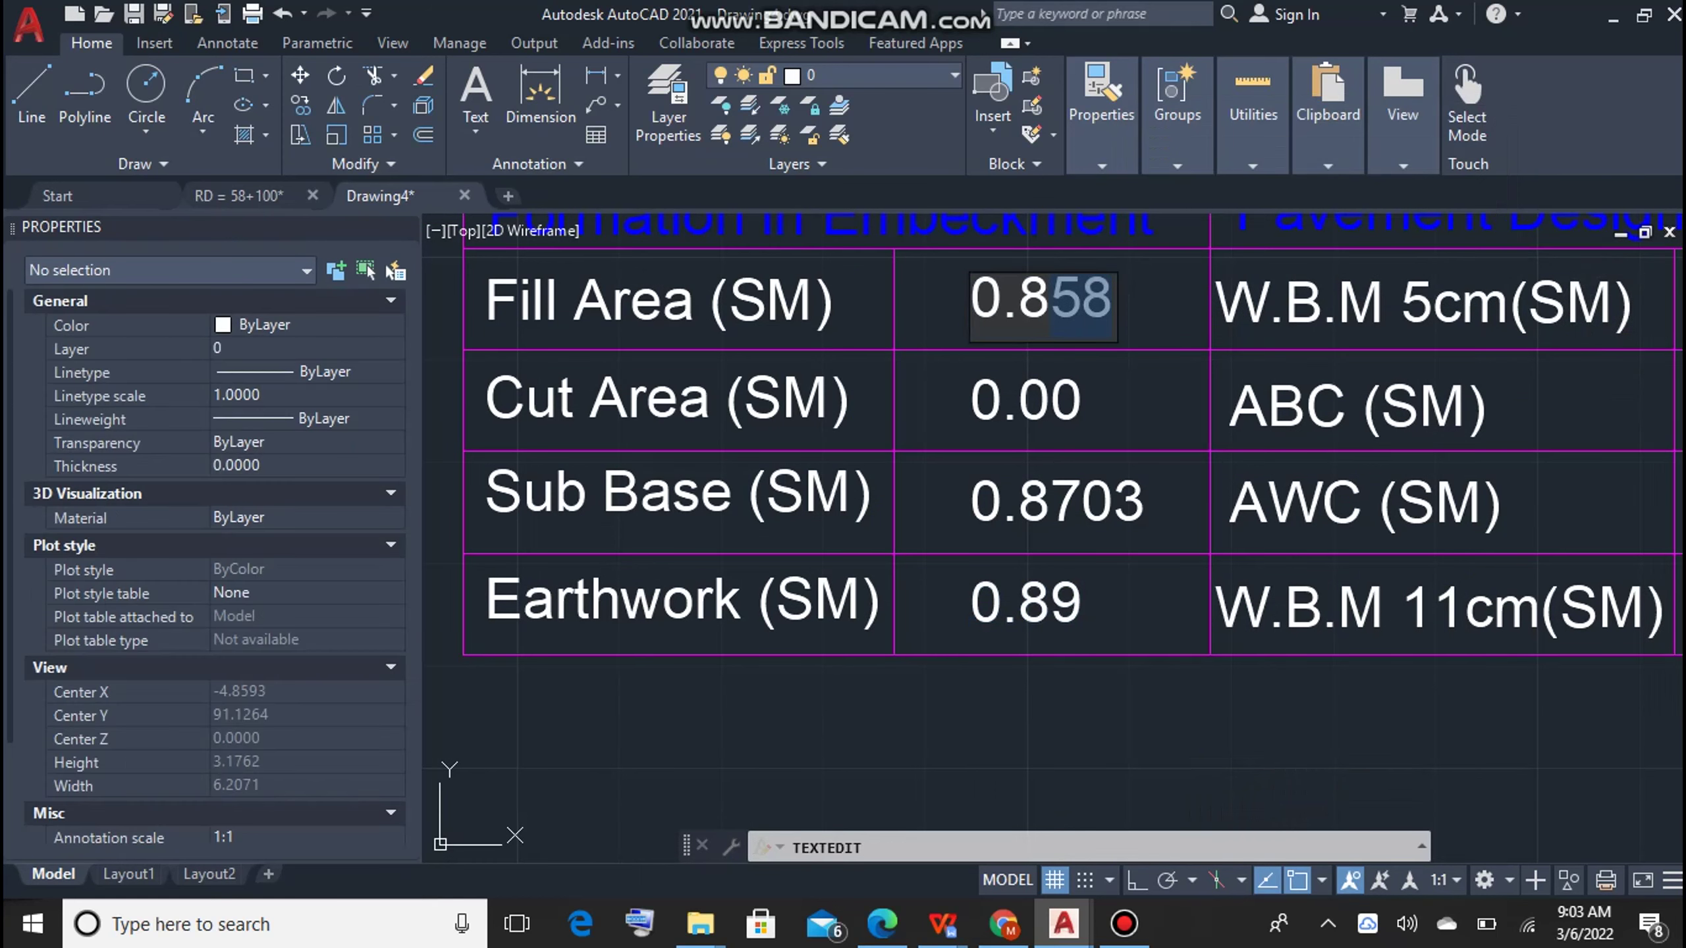
{"action": "key", "text": "BackSpace"}
{"action": "type", "text": "9"}
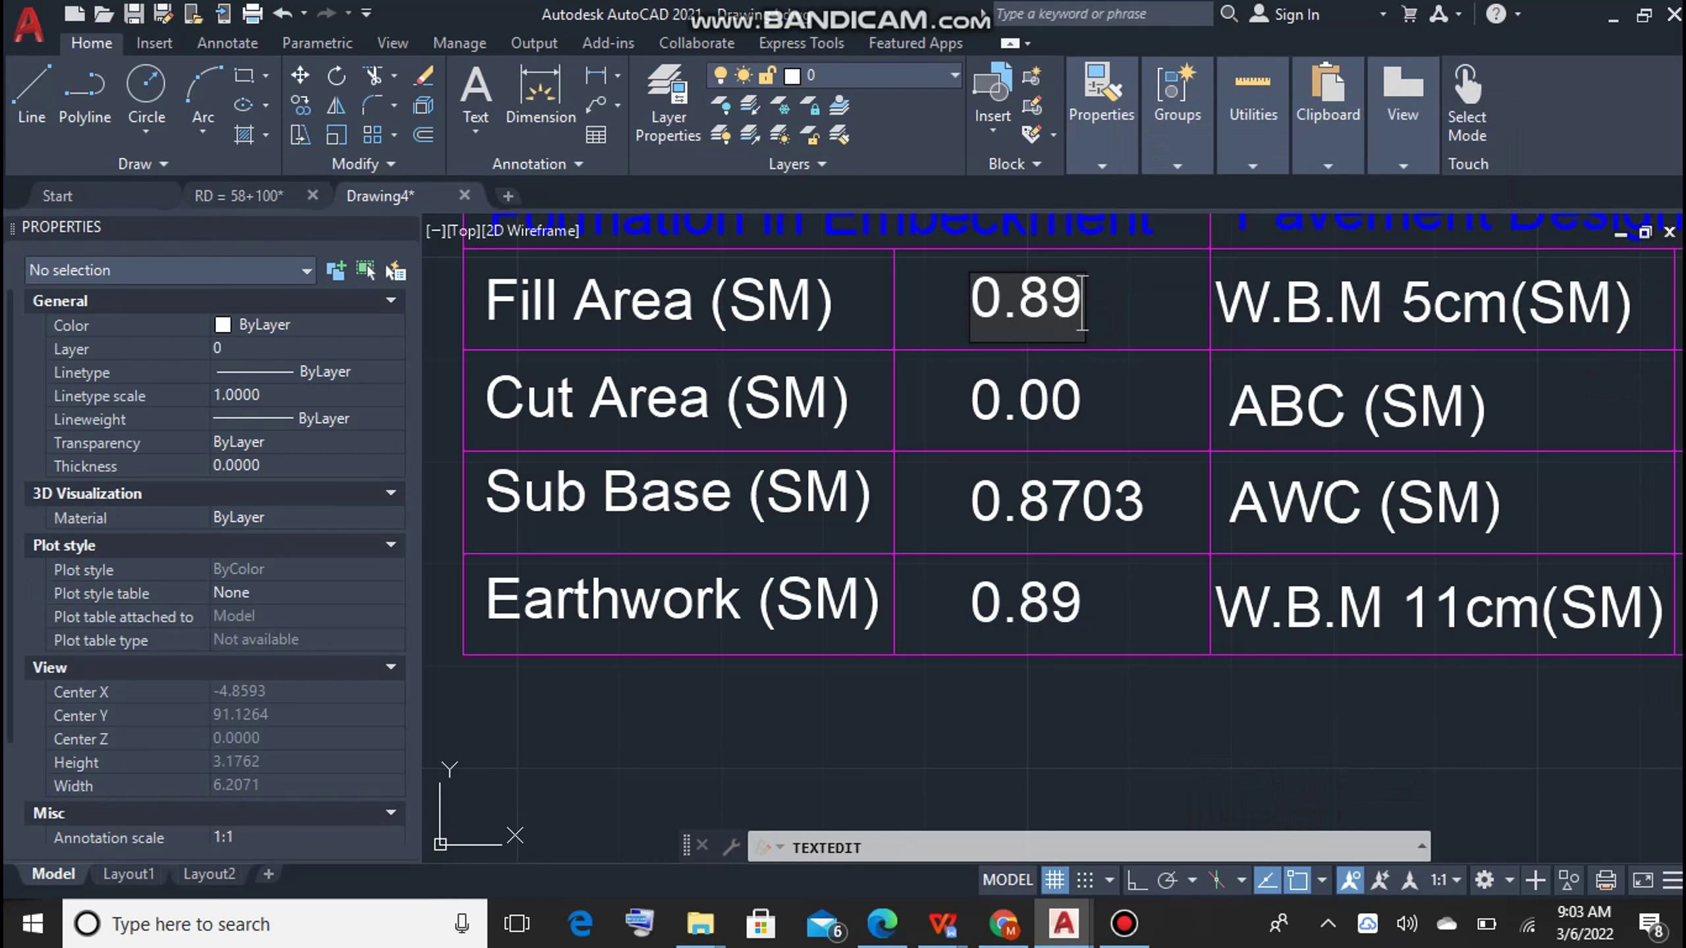
{"action": "key", "text": "Escape"}
{"action": "key", "text": "Escape"}
{"action": "scroll", "coordinate": [1037, 380], "scroll_direction": "down", "scroll_amount": 10}
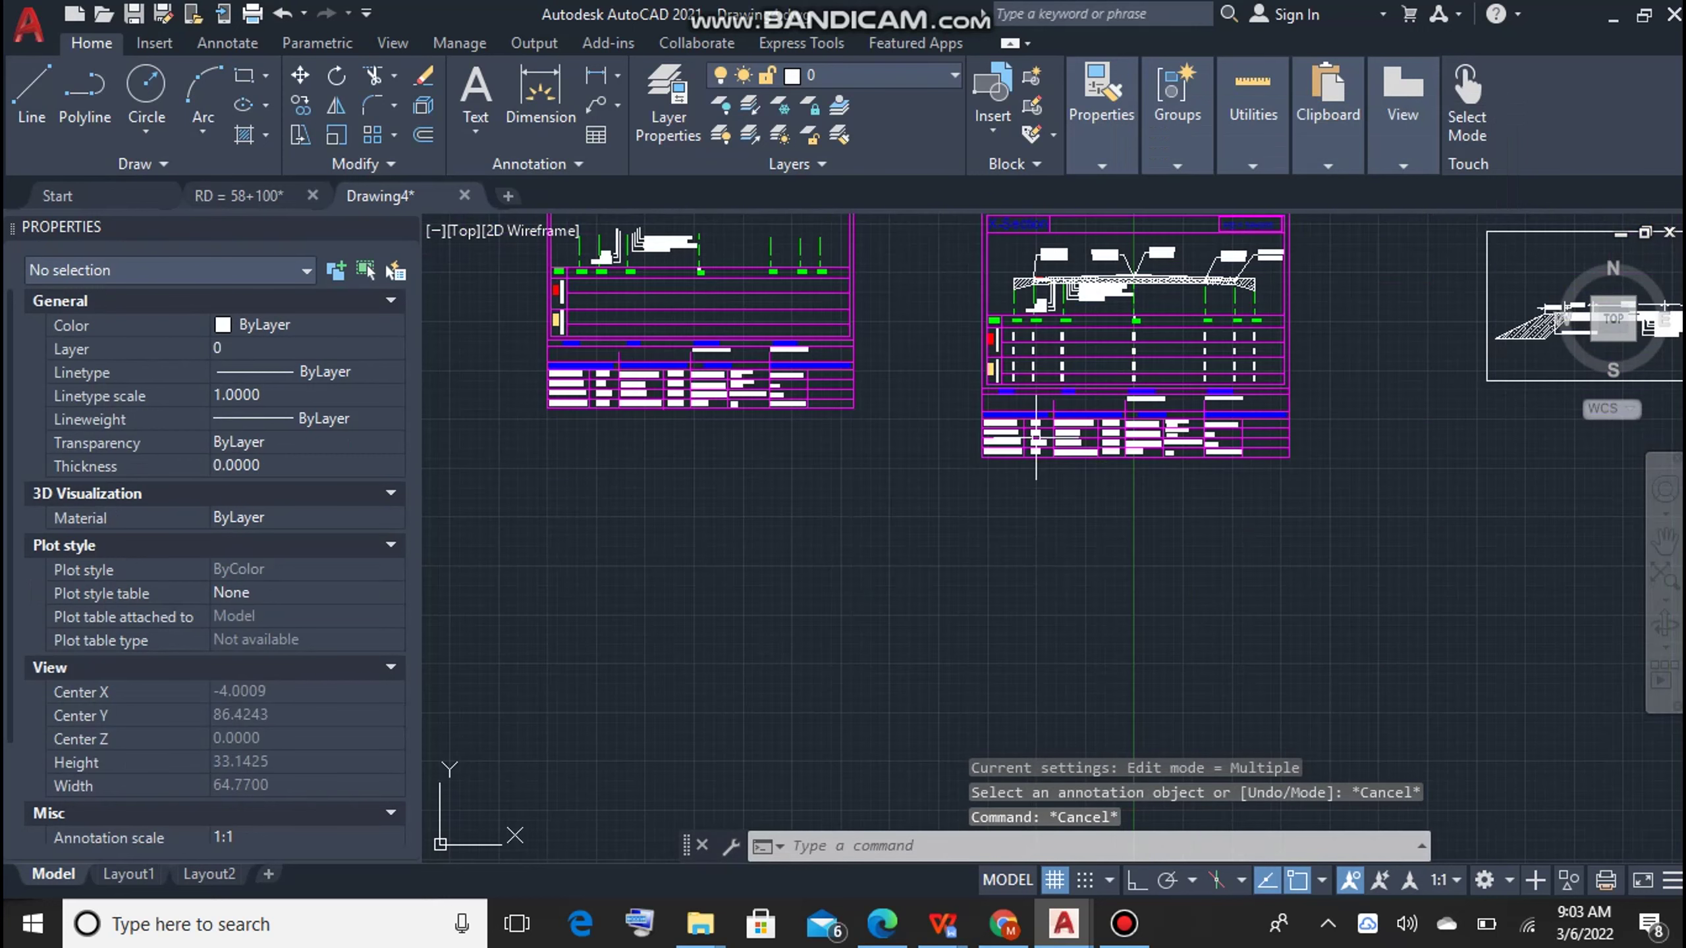
{"action": "scroll", "coordinate": [1037, 380], "scroll_direction": "down", "scroll_amount": 2}
{"action": "scroll", "coordinate": [1062, 433], "scroll_direction": "up", "scroll_amount": 6}
{"action": "scroll", "coordinate": [1062, 432], "scroll_direction": "up", "scroll_amount": 4}
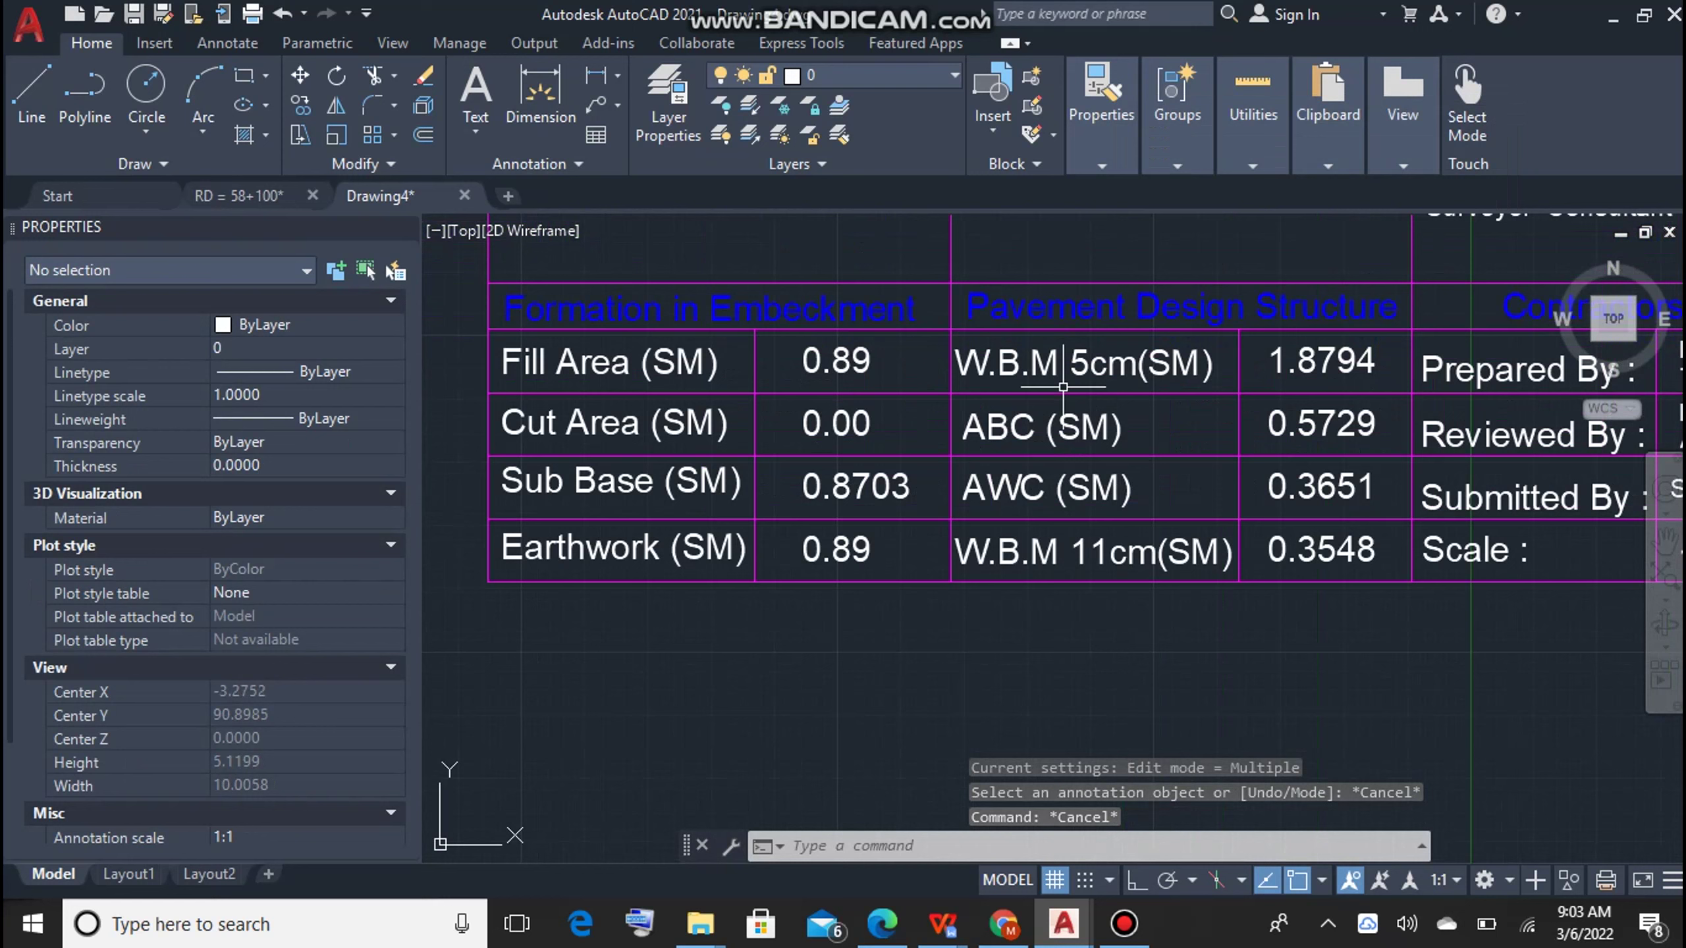
{"action": "scroll", "coordinate": [1117, 556], "scroll_direction": "down", "scroll_amount": 2}
{"action": "scroll", "coordinate": [1016, 704], "scroll_direction": "up", "scroll_amount": 4}
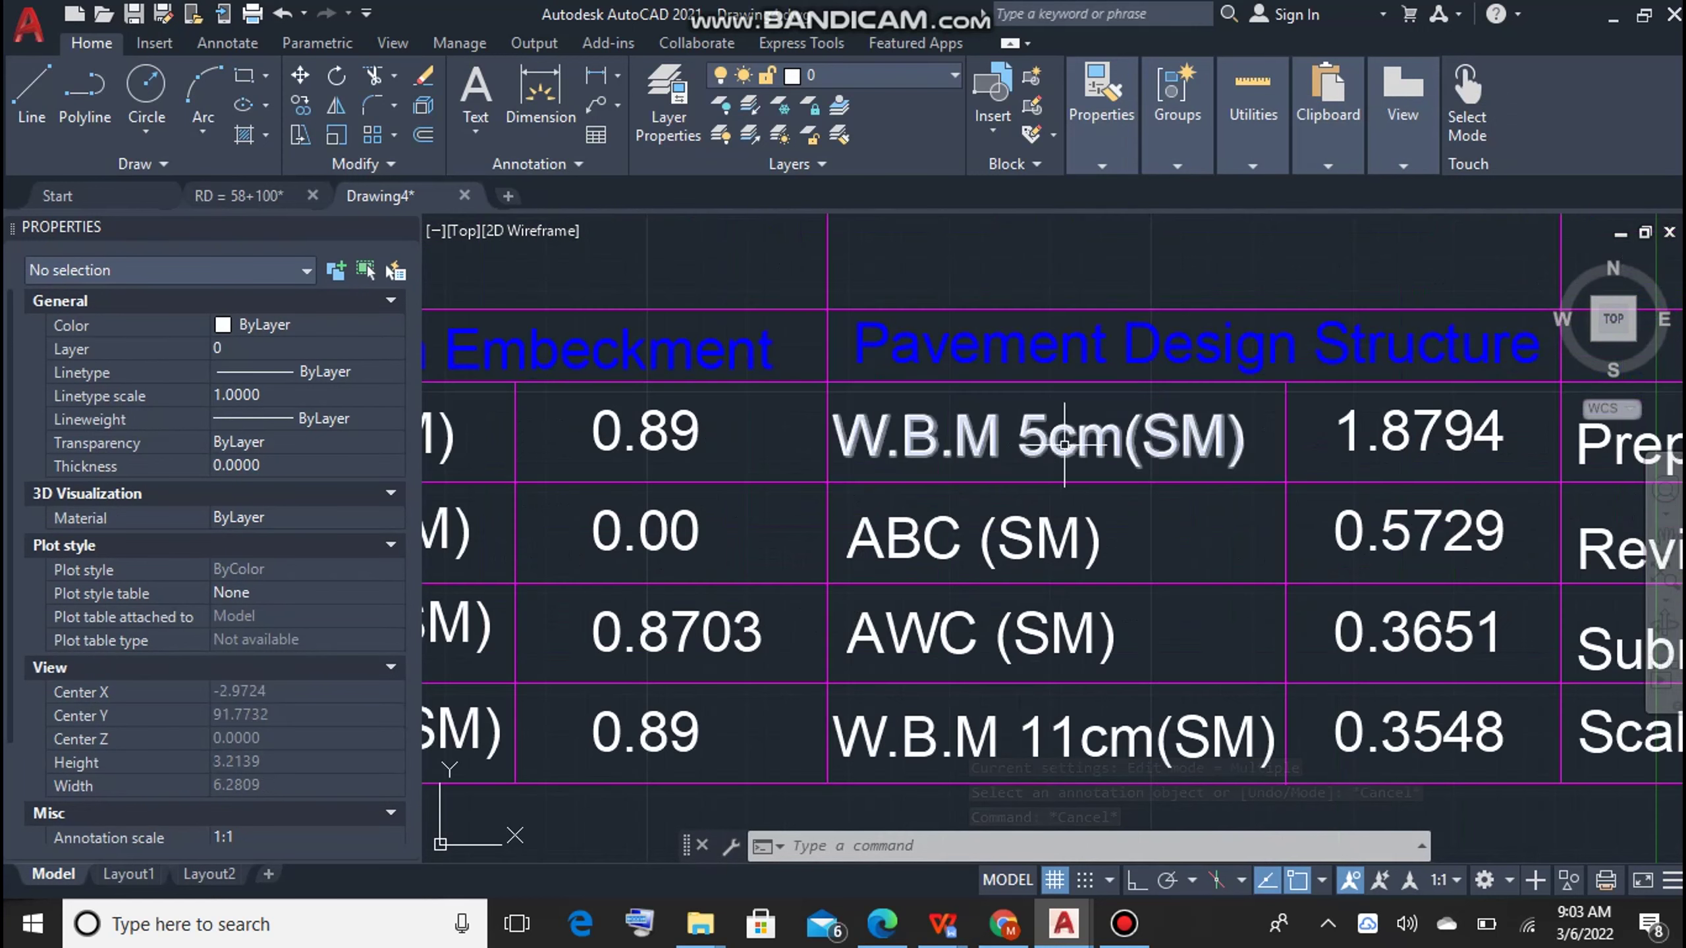
{"action": "scroll", "coordinate": [1070, 740], "scroll_direction": "down", "scroll_amount": 5}
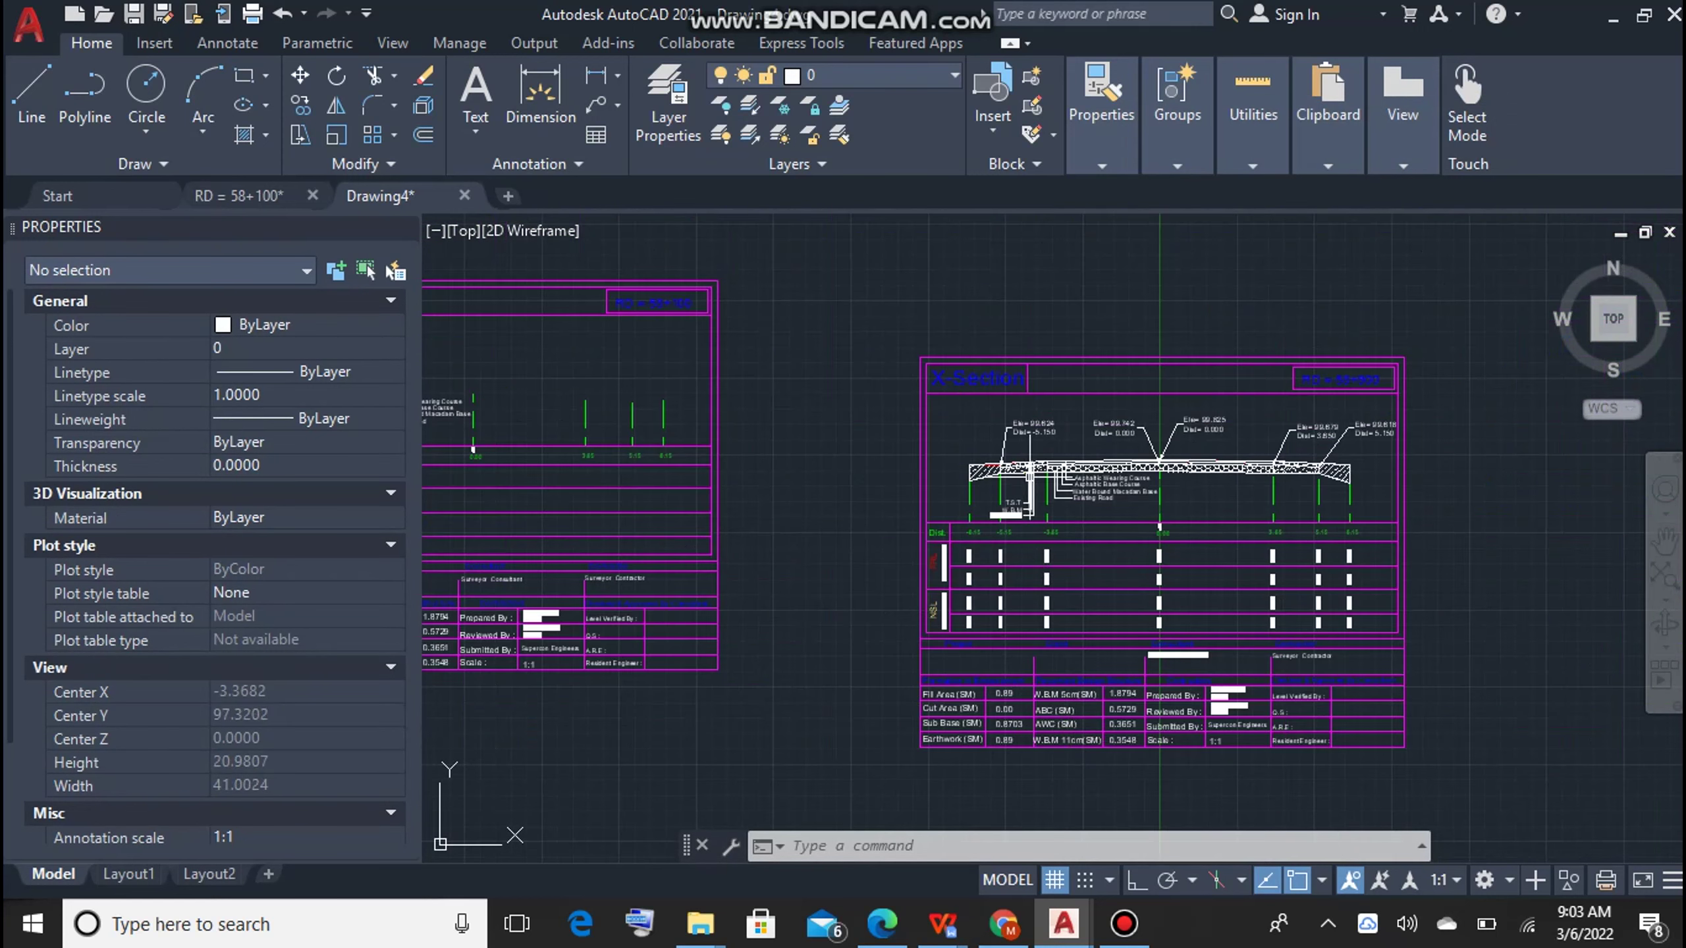
{"action": "scroll", "coordinate": [976, 463], "scroll_direction": "up", "scroll_amount": 3}
{"action": "scroll", "coordinate": [977, 463], "scroll_direction": "up", "scroll_amount": 2}
{"action": "scroll", "coordinate": [976, 463], "scroll_direction": "down", "scroll_amount": 3}
{"action": "scroll", "coordinate": [976, 463], "scroll_direction": "down", "scroll_amount": 4}
{"action": "scroll", "coordinate": [976, 462], "scroll_direction": "down", "scroll_amount": 2}
{"action": "scroll", "coordinate": [983, 465], "scroll_direction": "down", "scroll_amount": 2}
{"action": "scroll", "coordinate": [996, 471], "scroll_direction": "up", "scroll_amount": 6}
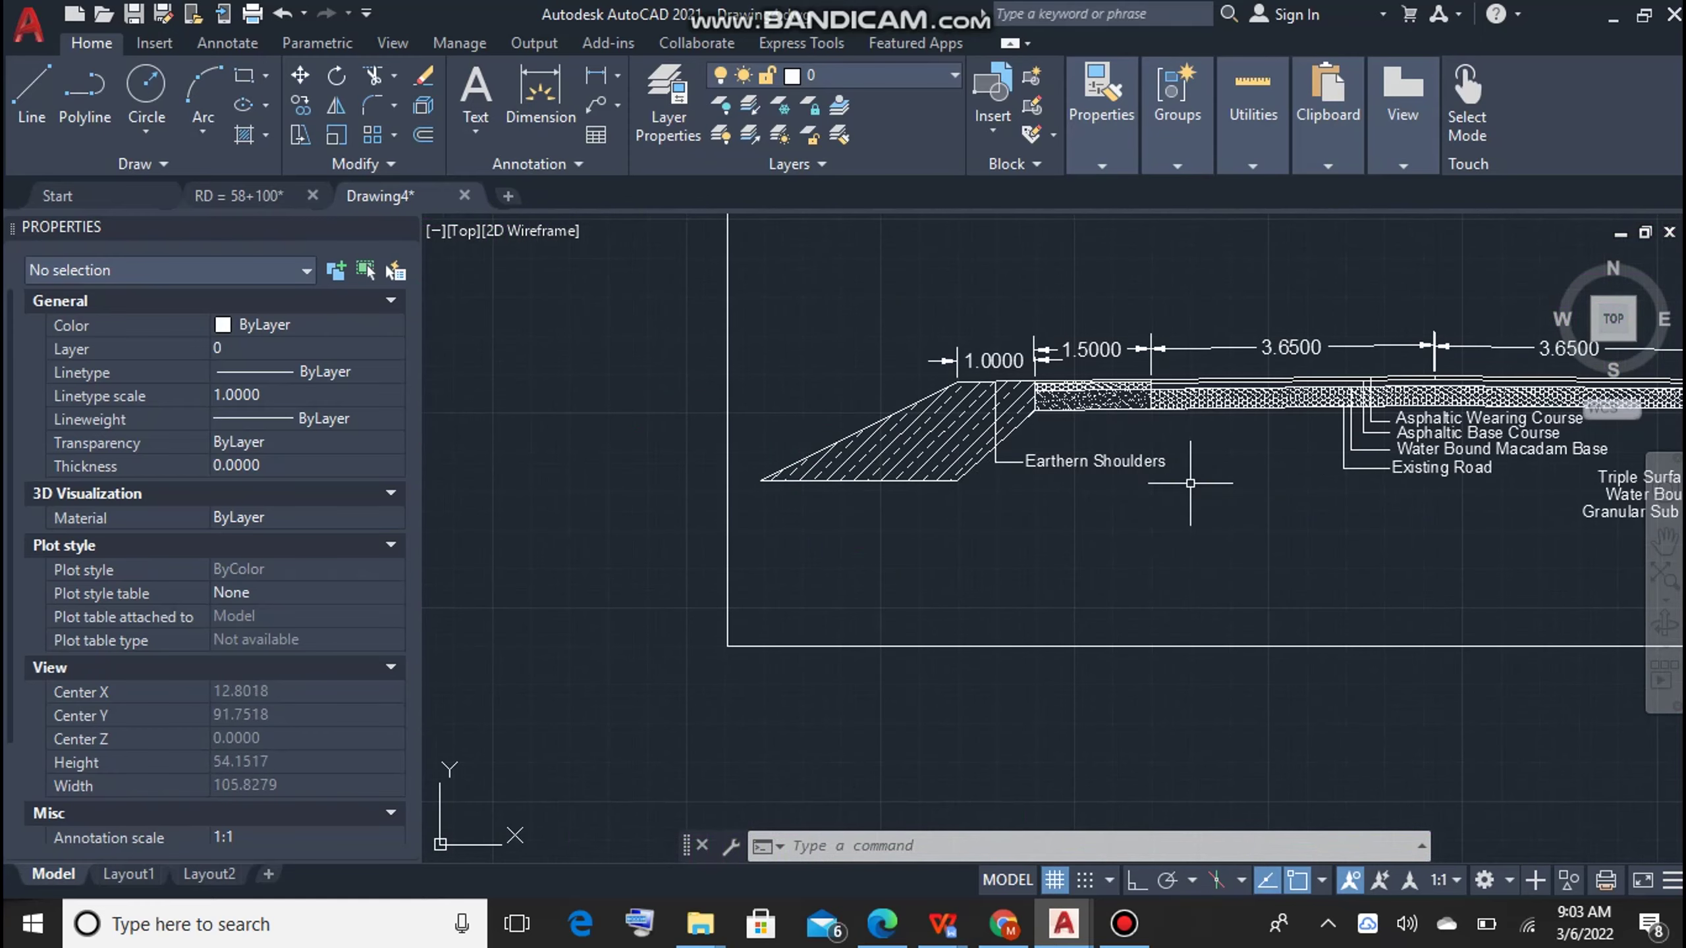
{"action": "scroll", "coordinate": [983, 464], "scroll_direction": "down", "scroll_amount": 4}
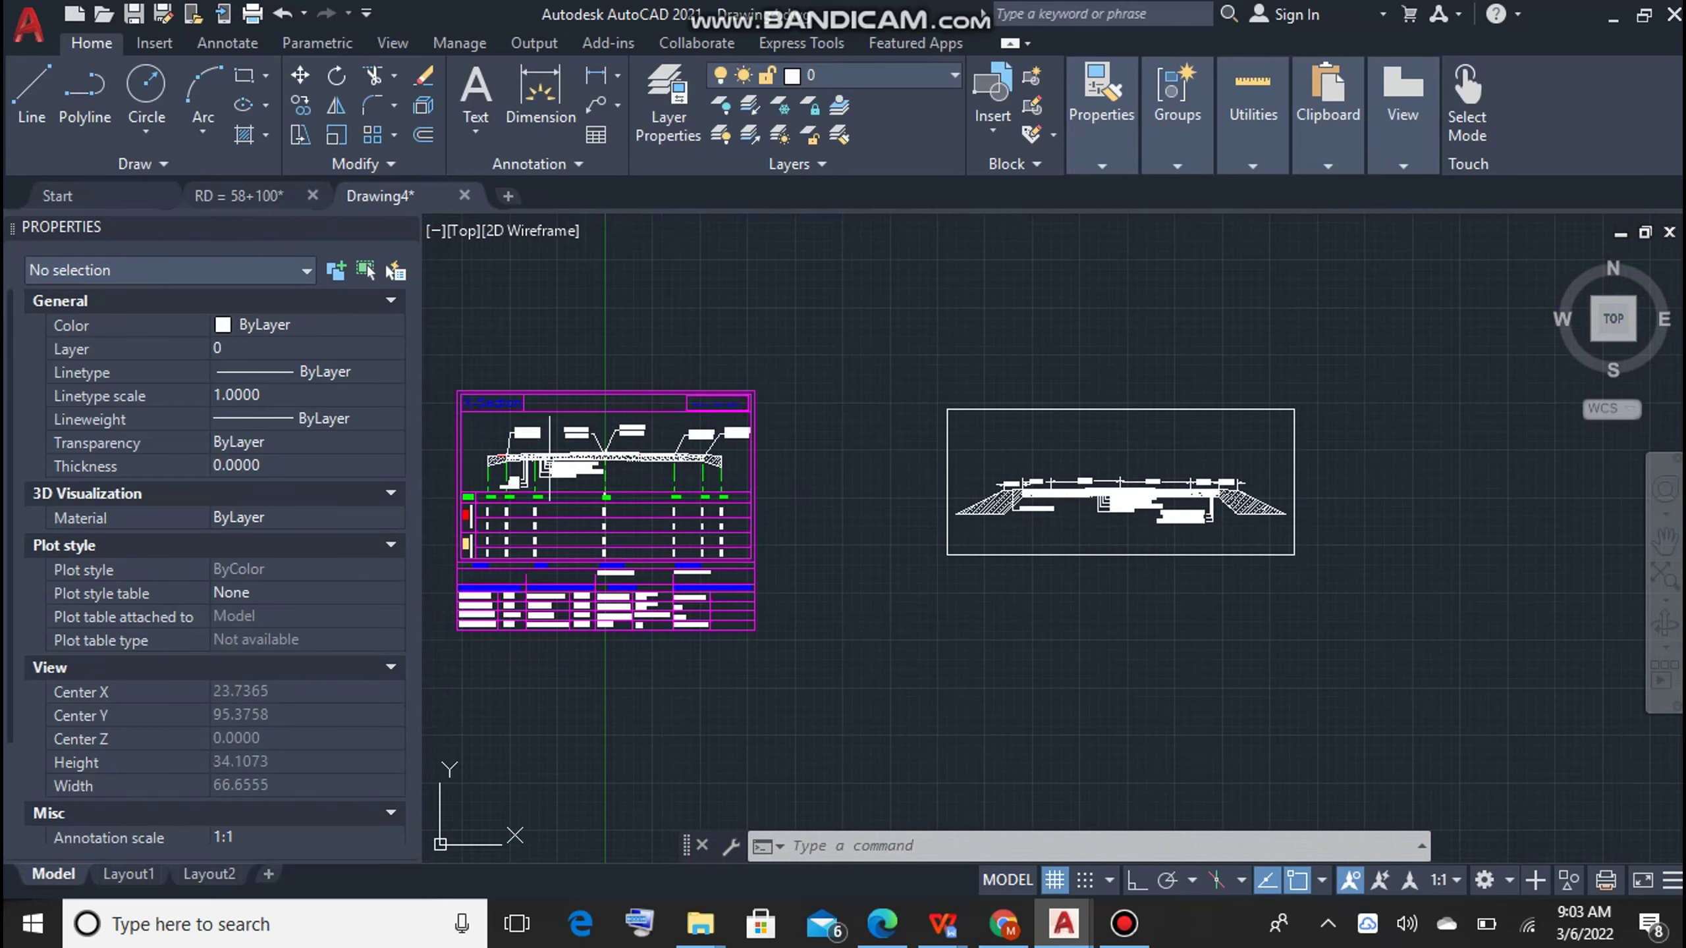
{"action": "scroll", "coordinate": [939, 454], "scroll_direction": "up", "scroll_amount": 8}
{"action": "scroll", "coordinate": [939, 454], "scroll_direction": "down", "scroll_amount": 4}
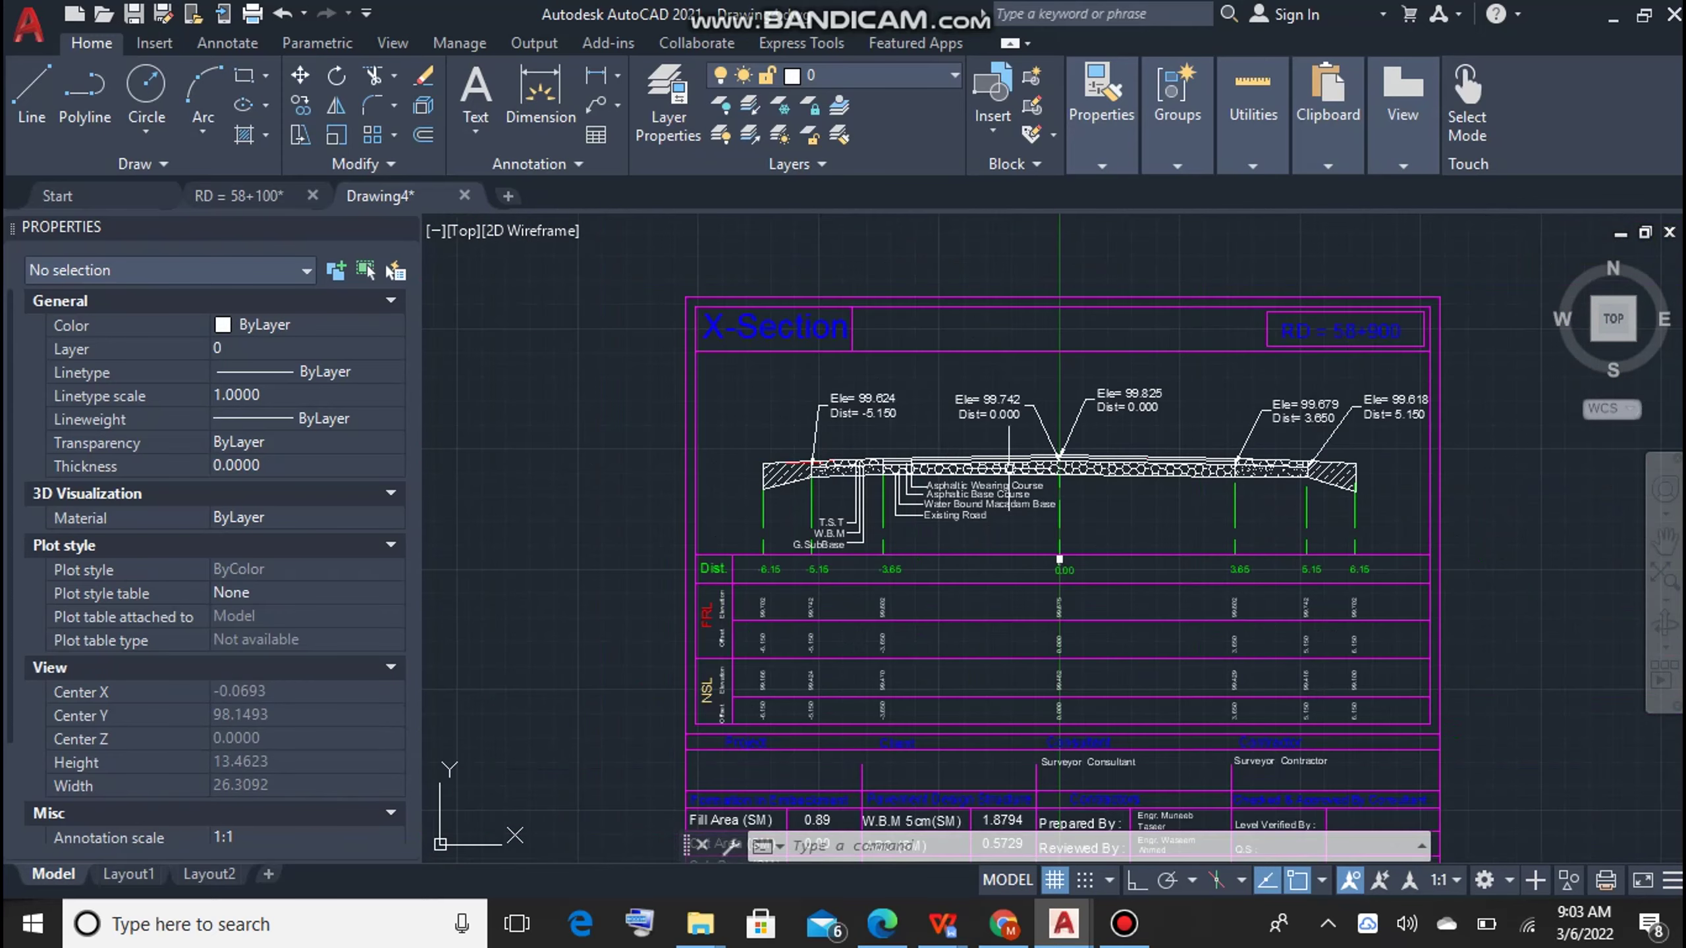
{"action": "scroll", "coordinate": [952, 398], "scroll_direction": "up", "scroll_amount": 6}
{"action": "scroll", "coordinate": [951, 398], "scroll_direction": "down", "scroll_amount": 3}
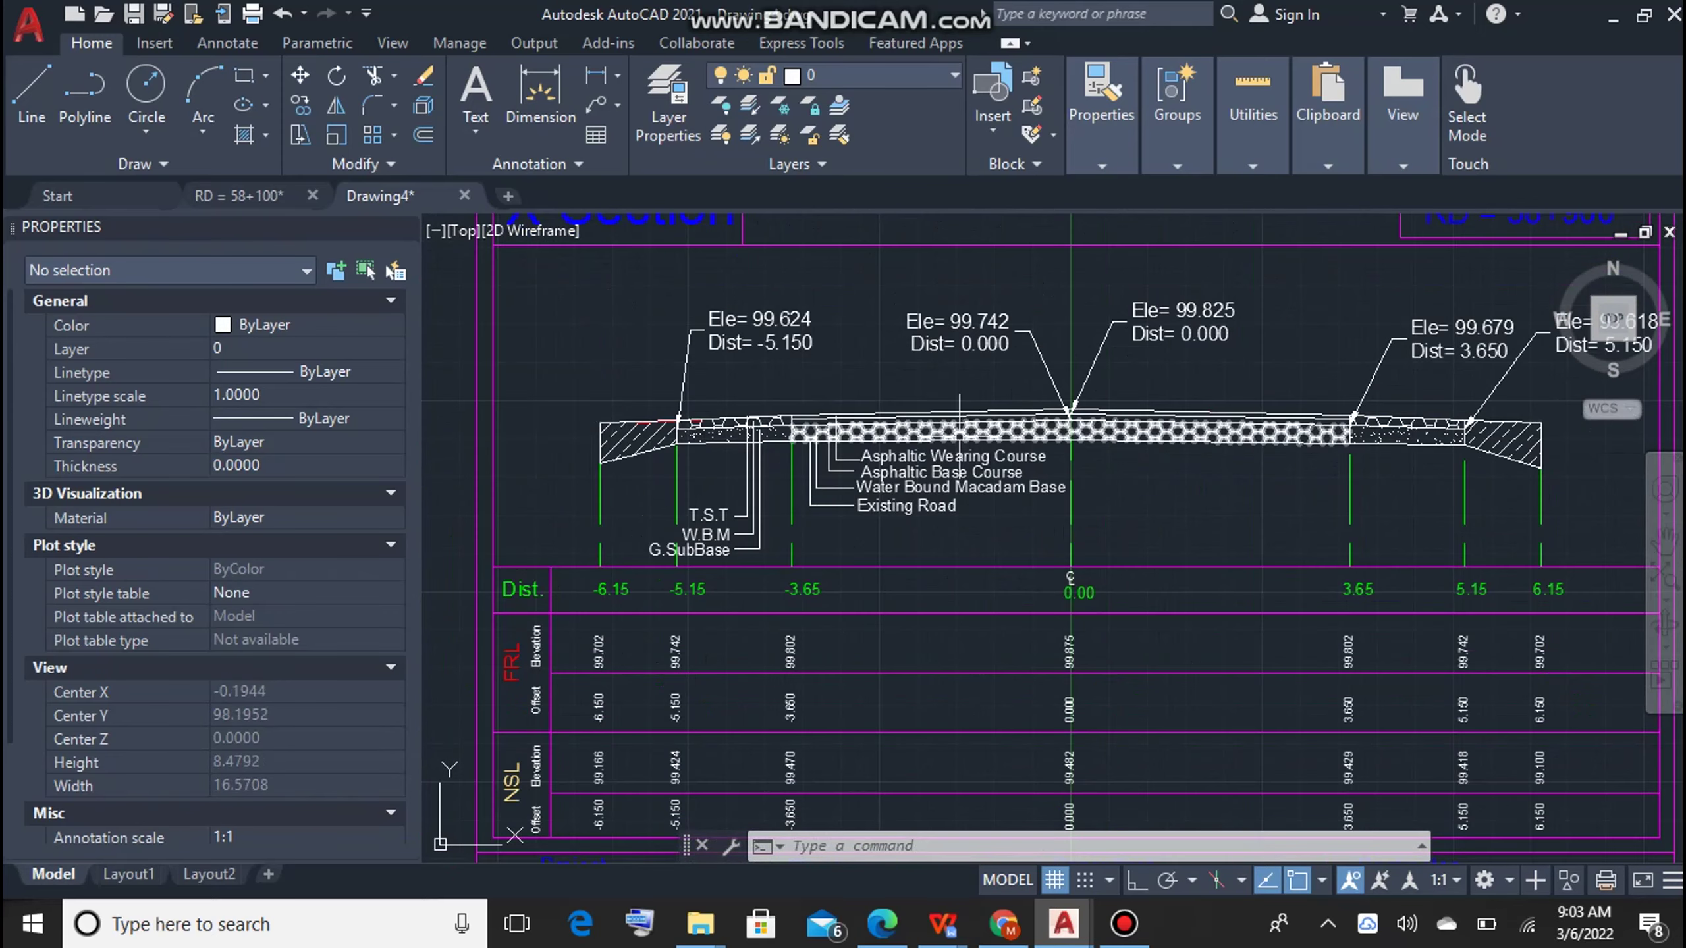
{"action": "scroll", "coordinate": [917, 396], "scroll_direction": "up", "scroll_amount": 3}
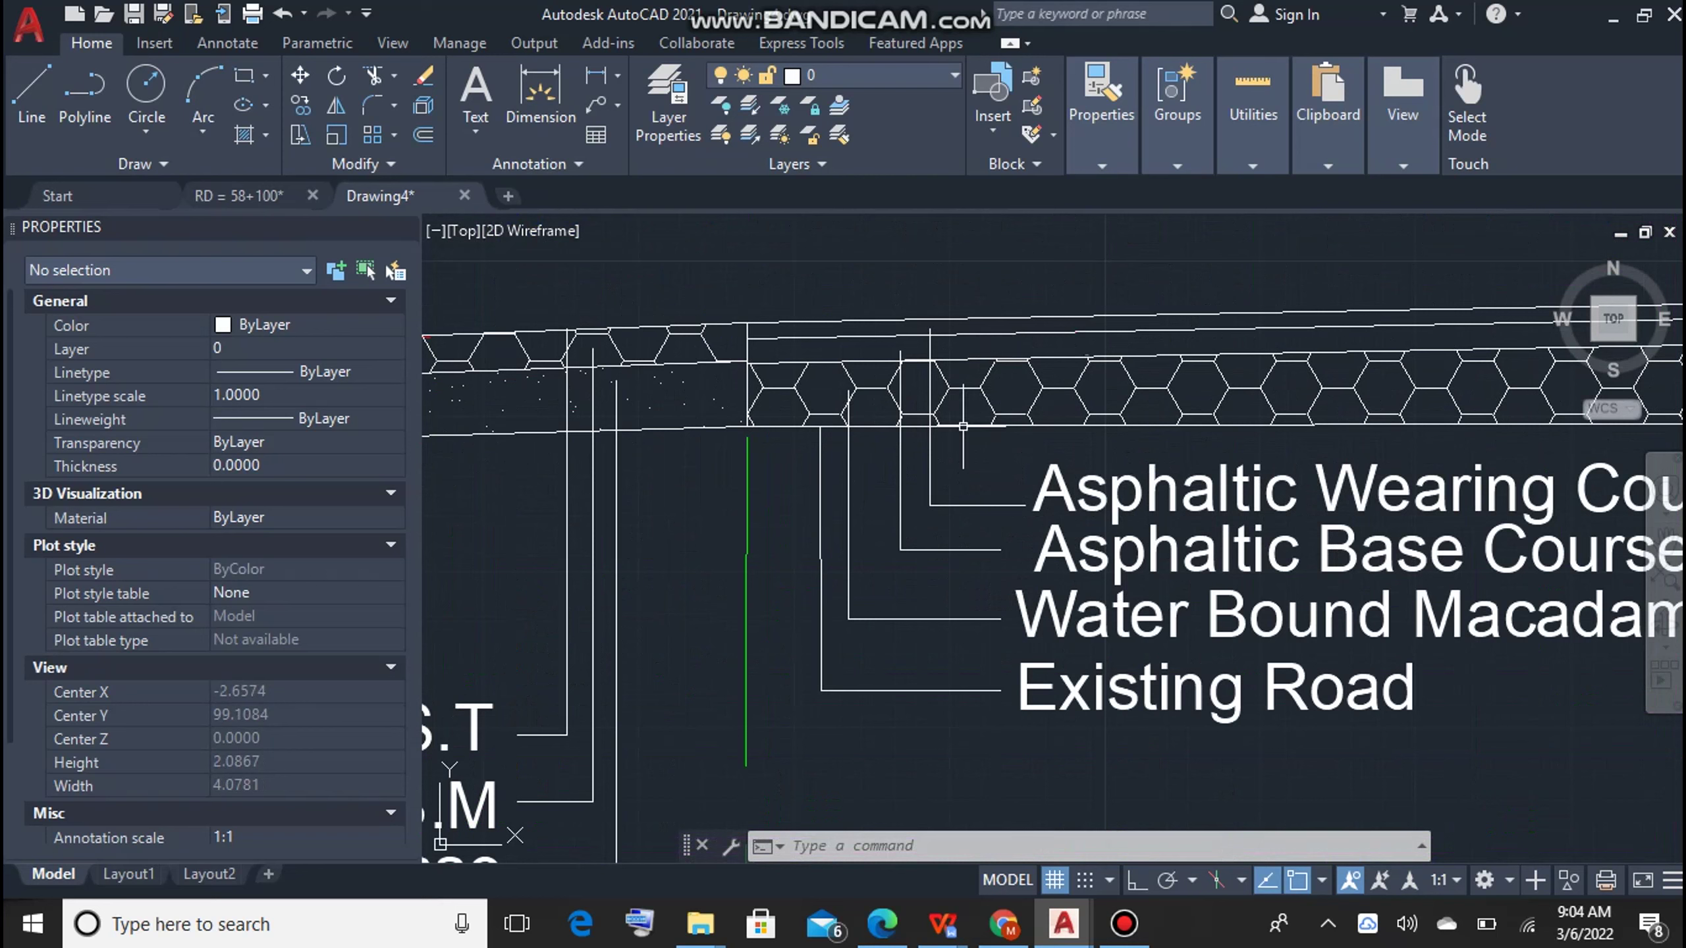
{"action": "type", "text": "aa"}
Step: Measure the macadam layer's area by object, reading 1.7520
{"action": "key", "text": "Return"}
{"action": "type", "text": "o"}
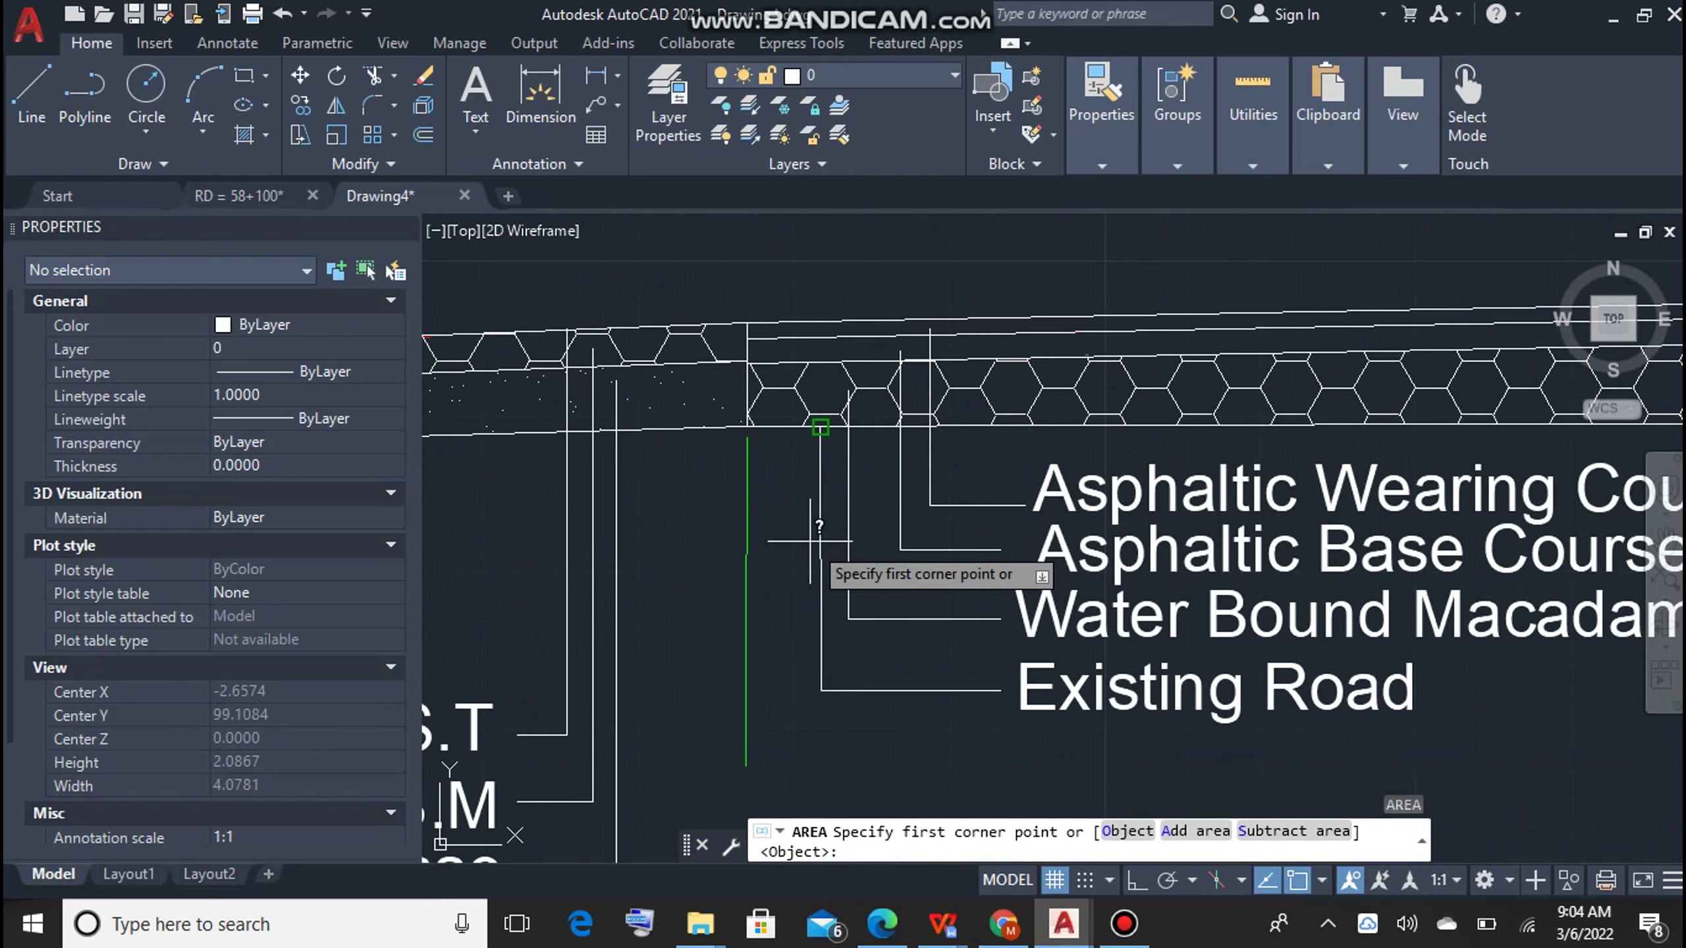
{"action": "key", "text": "Return"}
{"action": "left_click", "coordinate": [788, 427]}
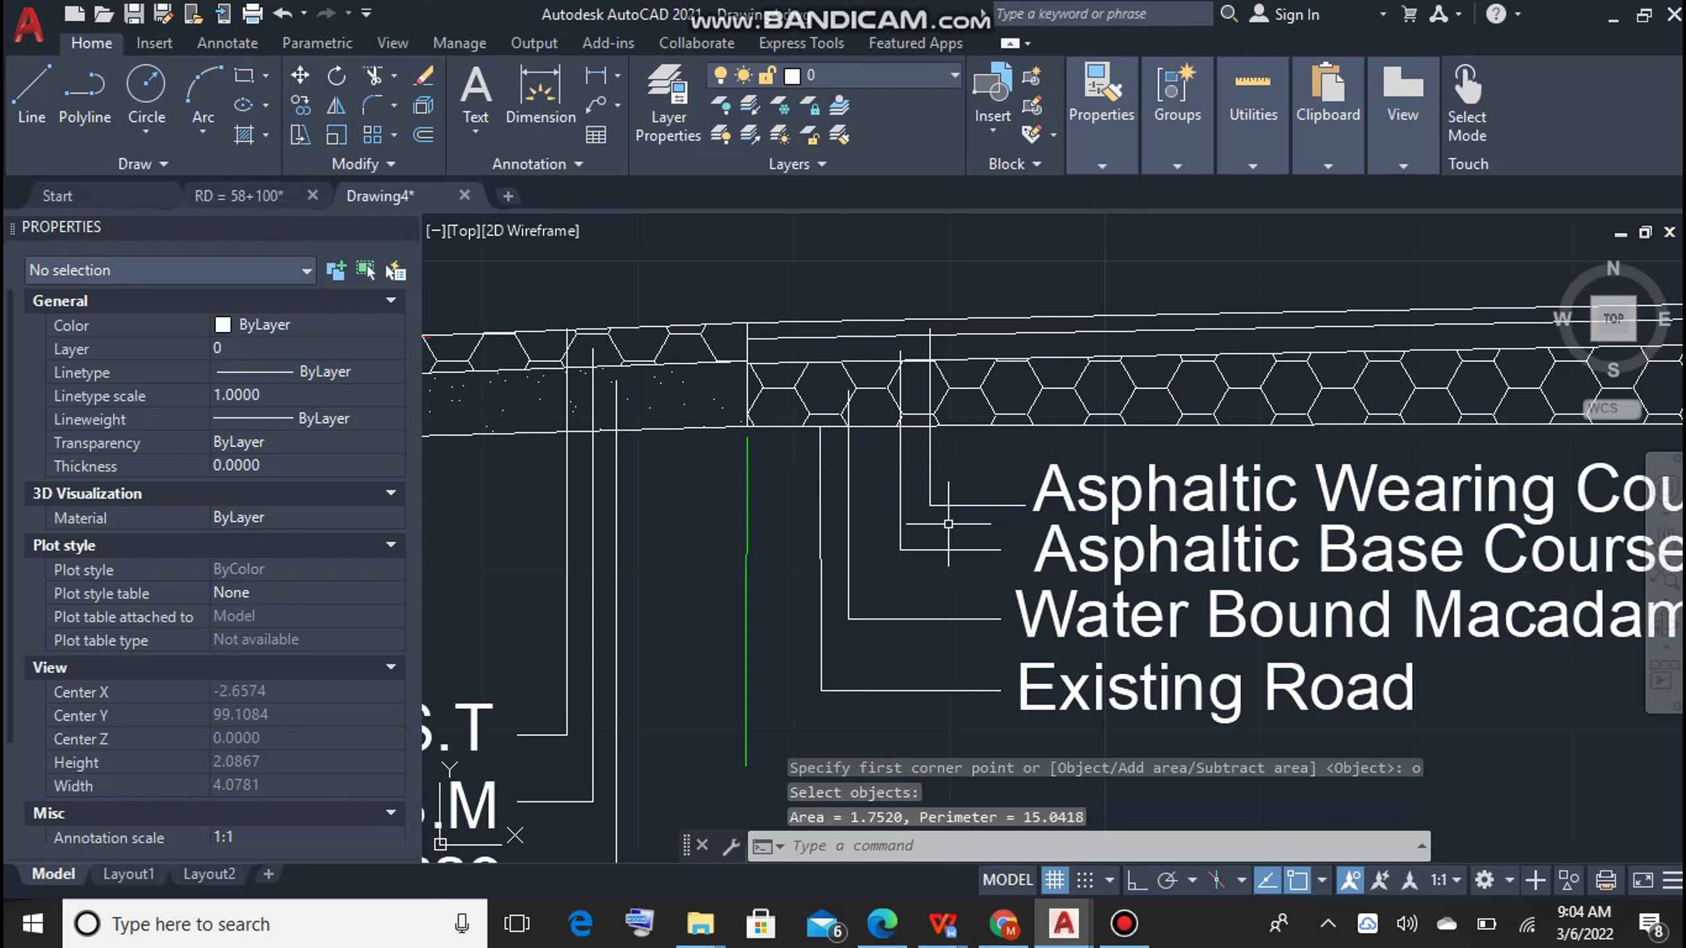
{"action": "scroll", "coordinate": [1025, 565], "scroll_direction": "down", "scroll_amount": 10}
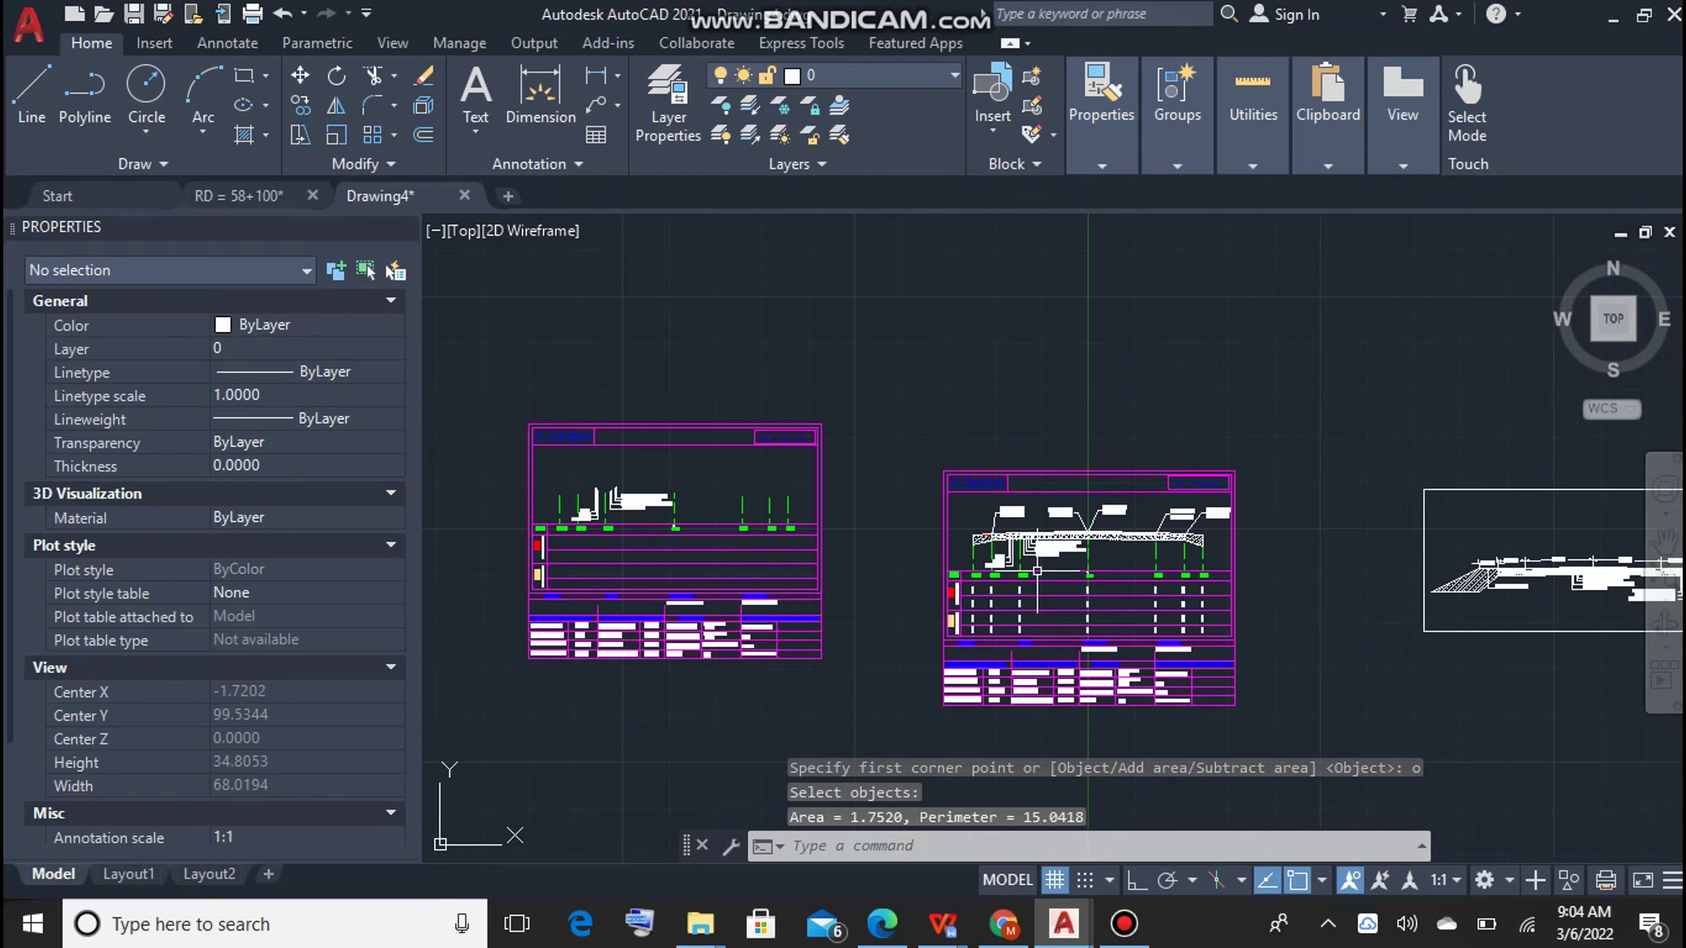
{"action": "scroll", "coordinate": [1118, 652], "scroll_direction": "up", "scroll_amount": 8}
{"action": "scroll", "coordinate": [1118, 652], "scroll_direction": "up", "scroll_amount": 3}
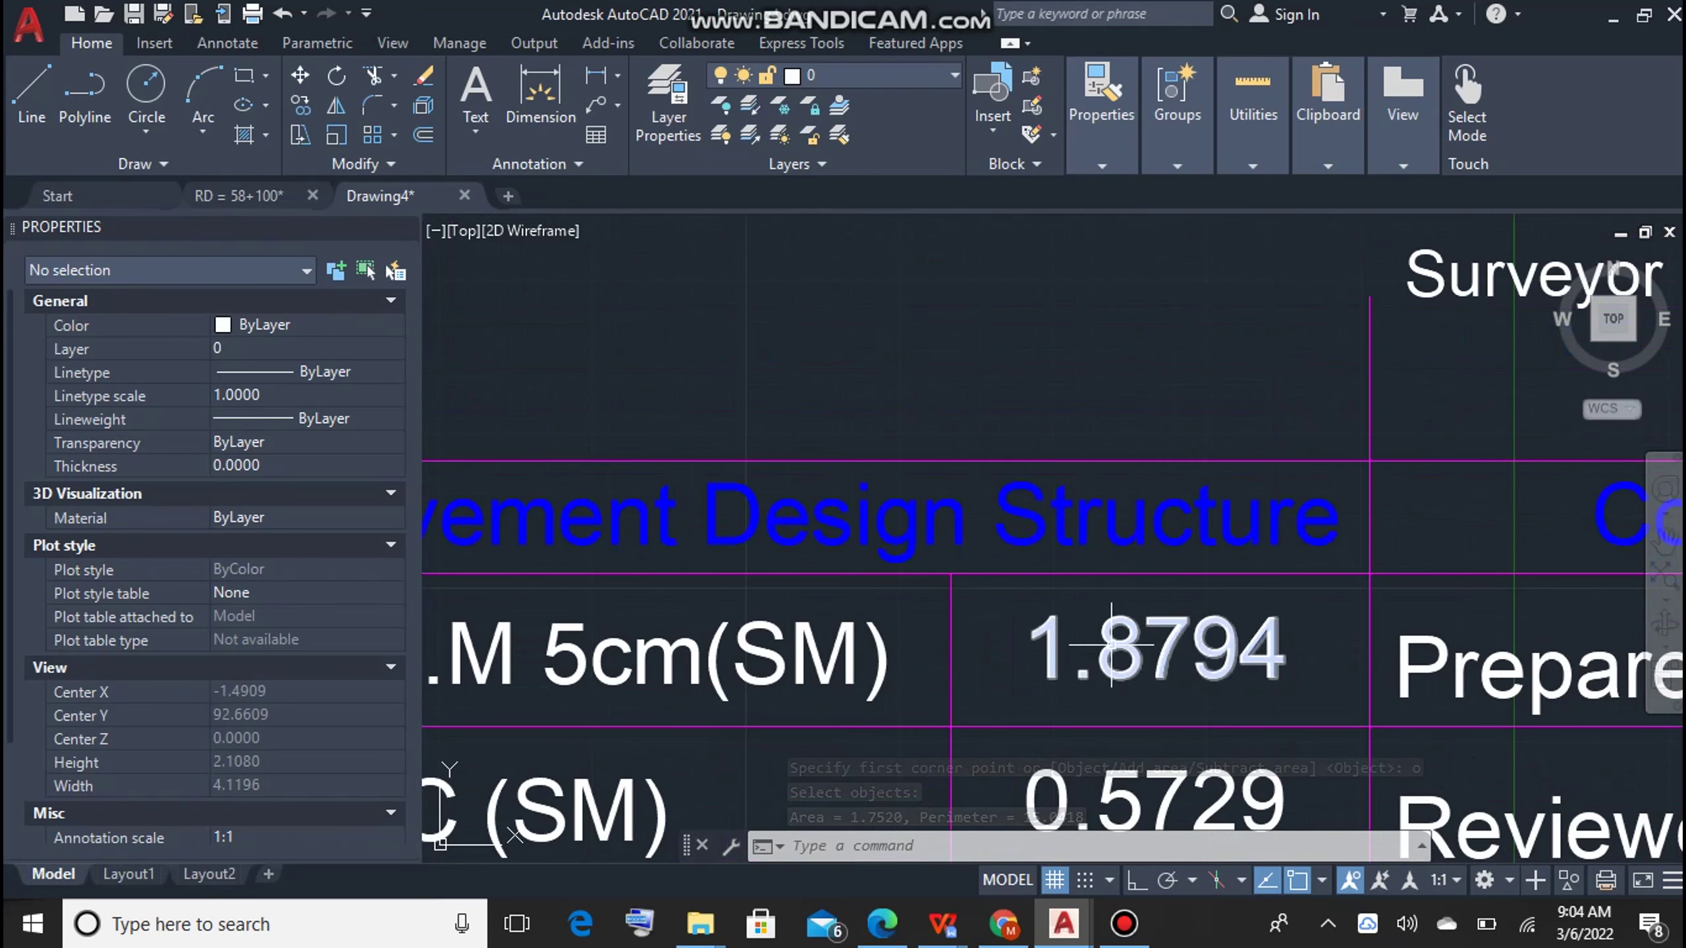
Step: Replace the table's 1.8794 area value with 1.7520
{"action": "double_click", "coordinate": [1117, 652]}
{"action": "type", "text": "1.7520"}
{"action": "key", "text": "Return"}
{"action": "key", "text": "Escape"}
{"action": "key", "text": "Escape"}
{"action": "scroll", "coordinate": [788, 667], "scroll_direction": "down", "scroll_amount": 2}
Step: Correct the table label W.B.M 5cm(SM) to W.B.M 25cm(SM)
{"action": "double_click", "coordinate": [775, 654]}
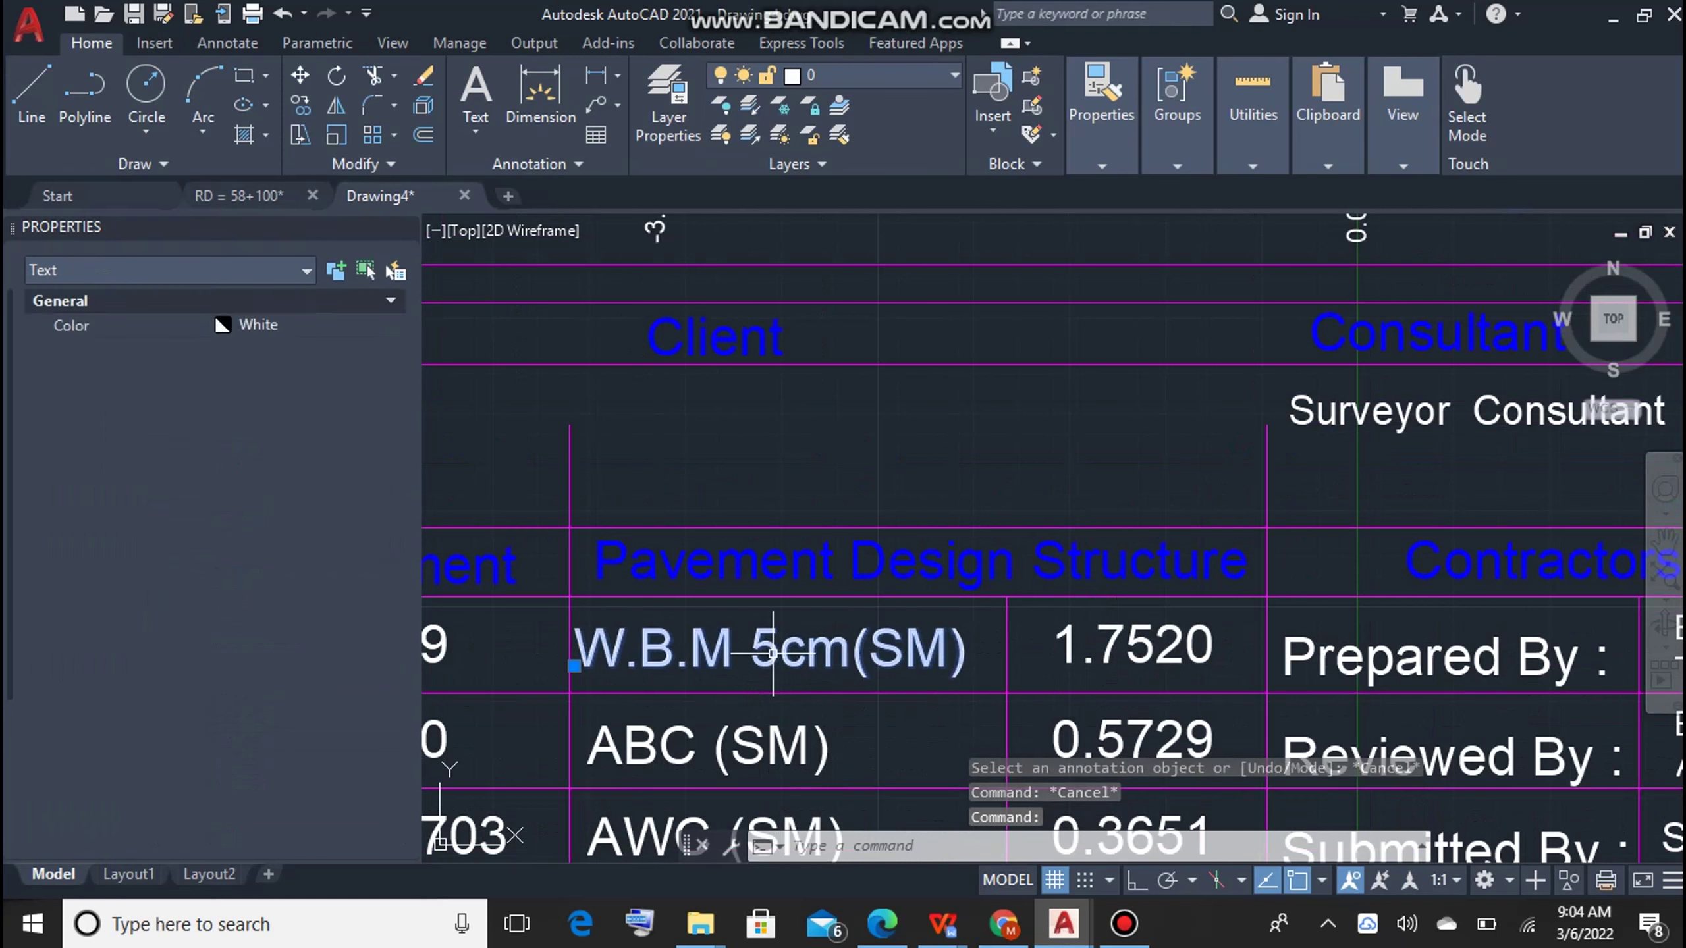
{"action": "type", "text": "2"}
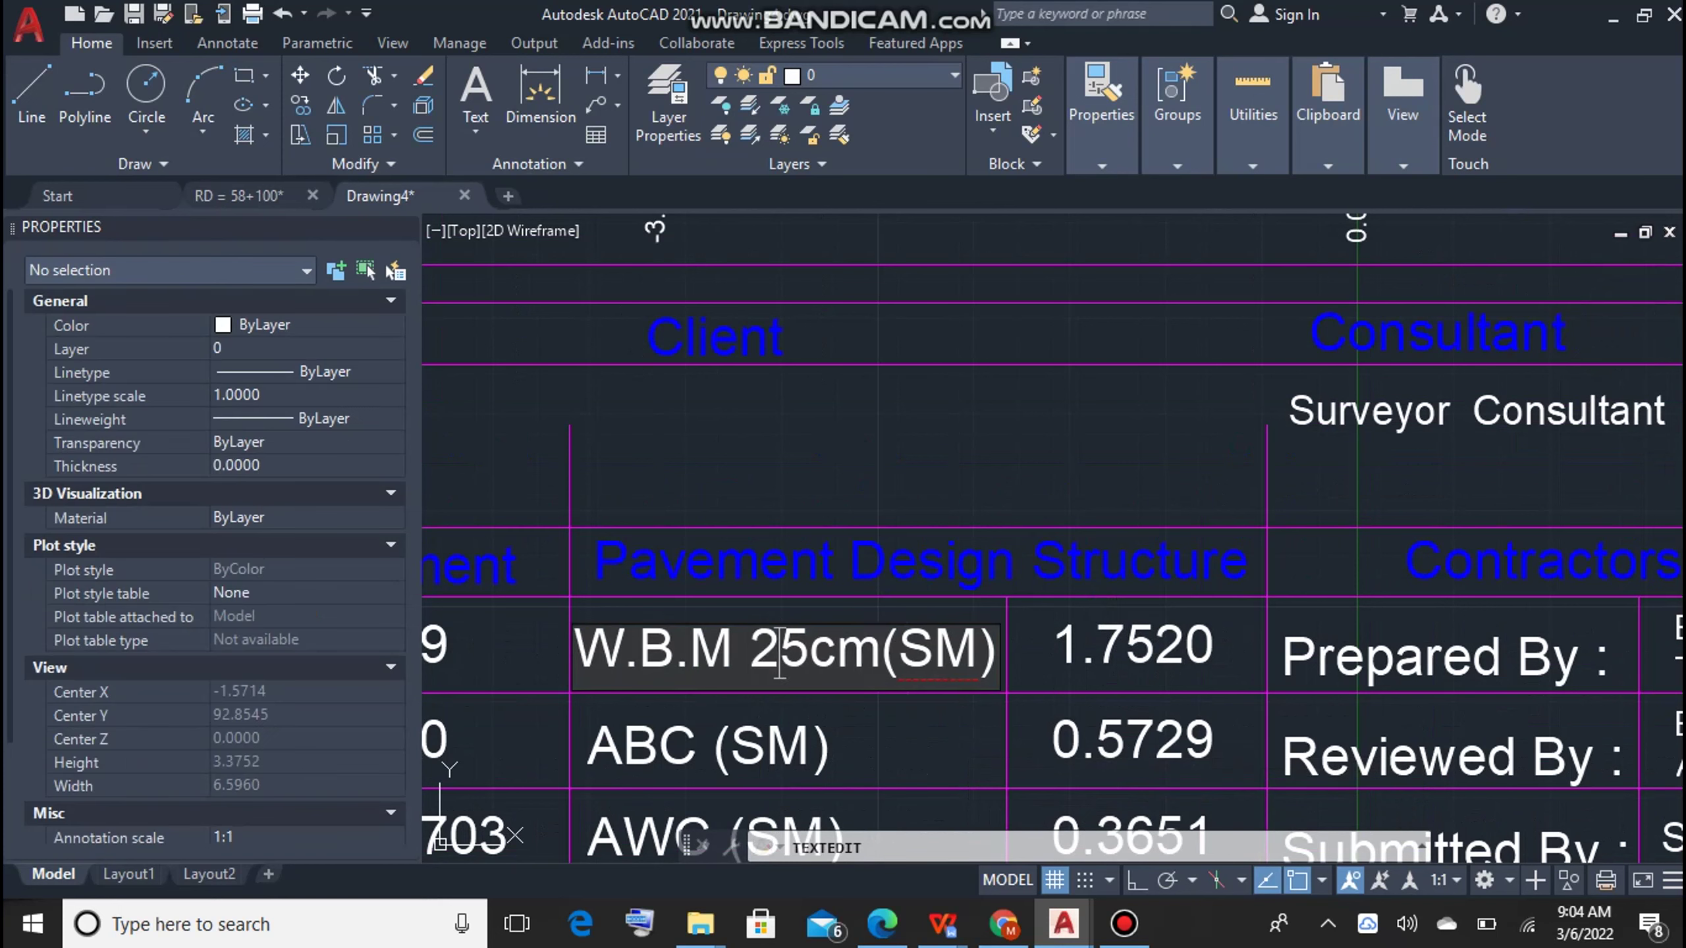
{"action": "key", "text": "Return"}
{"action": "key", "text": "Escape"}
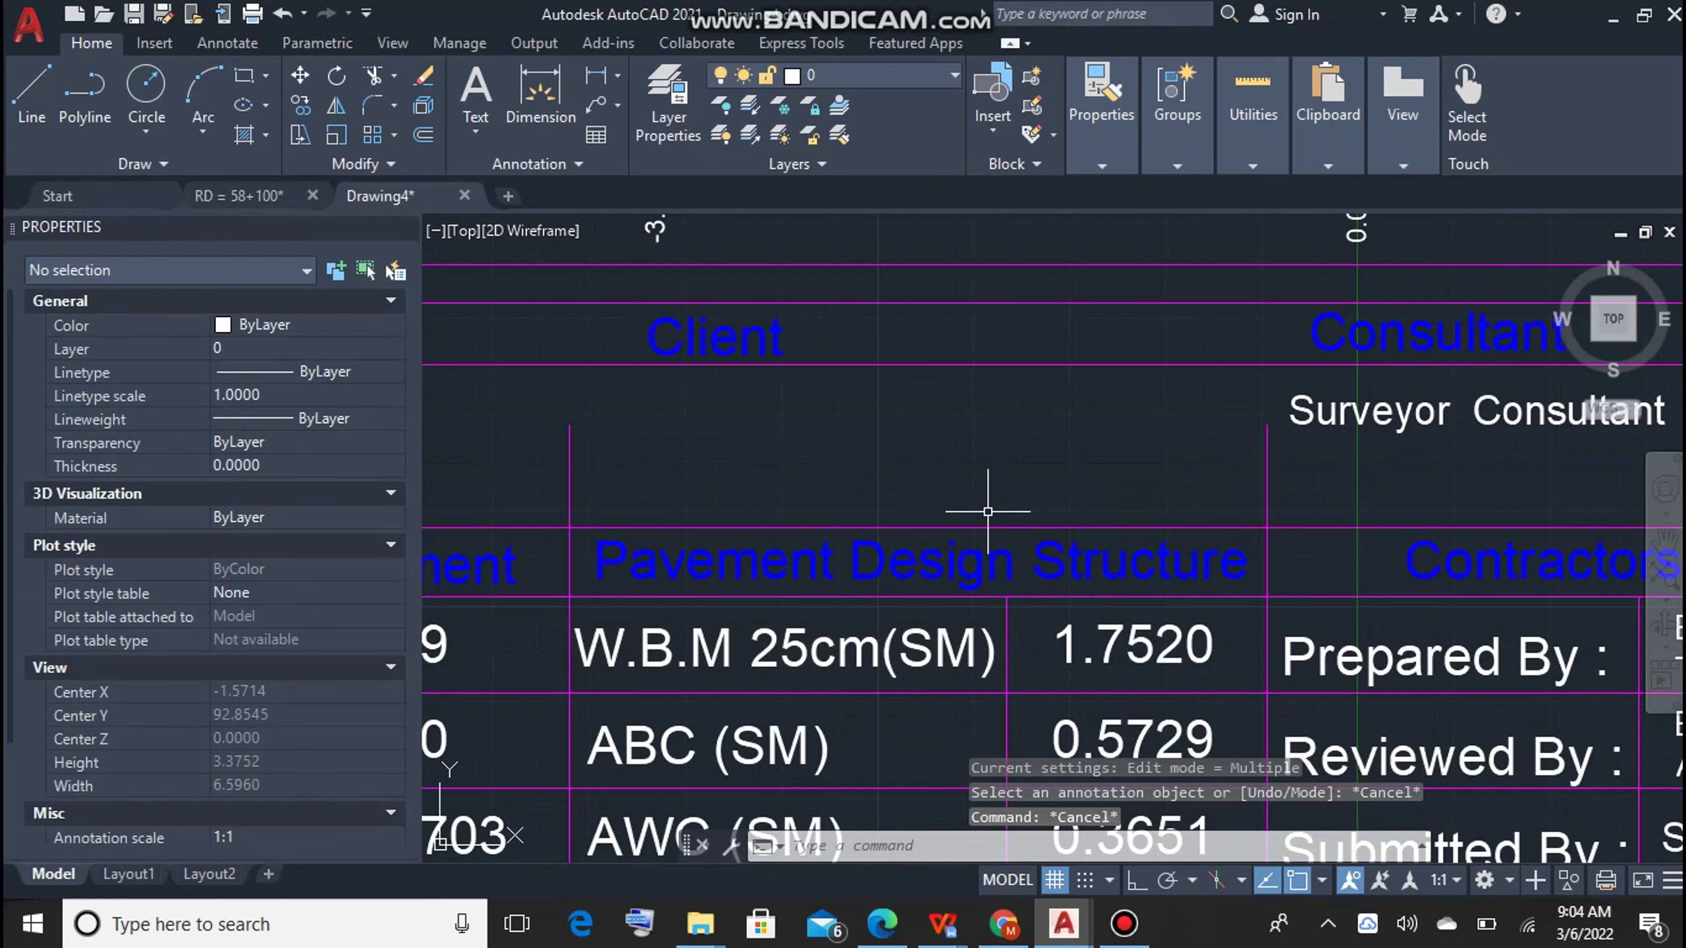
{"action": "key", "text": "ctrl+s"}
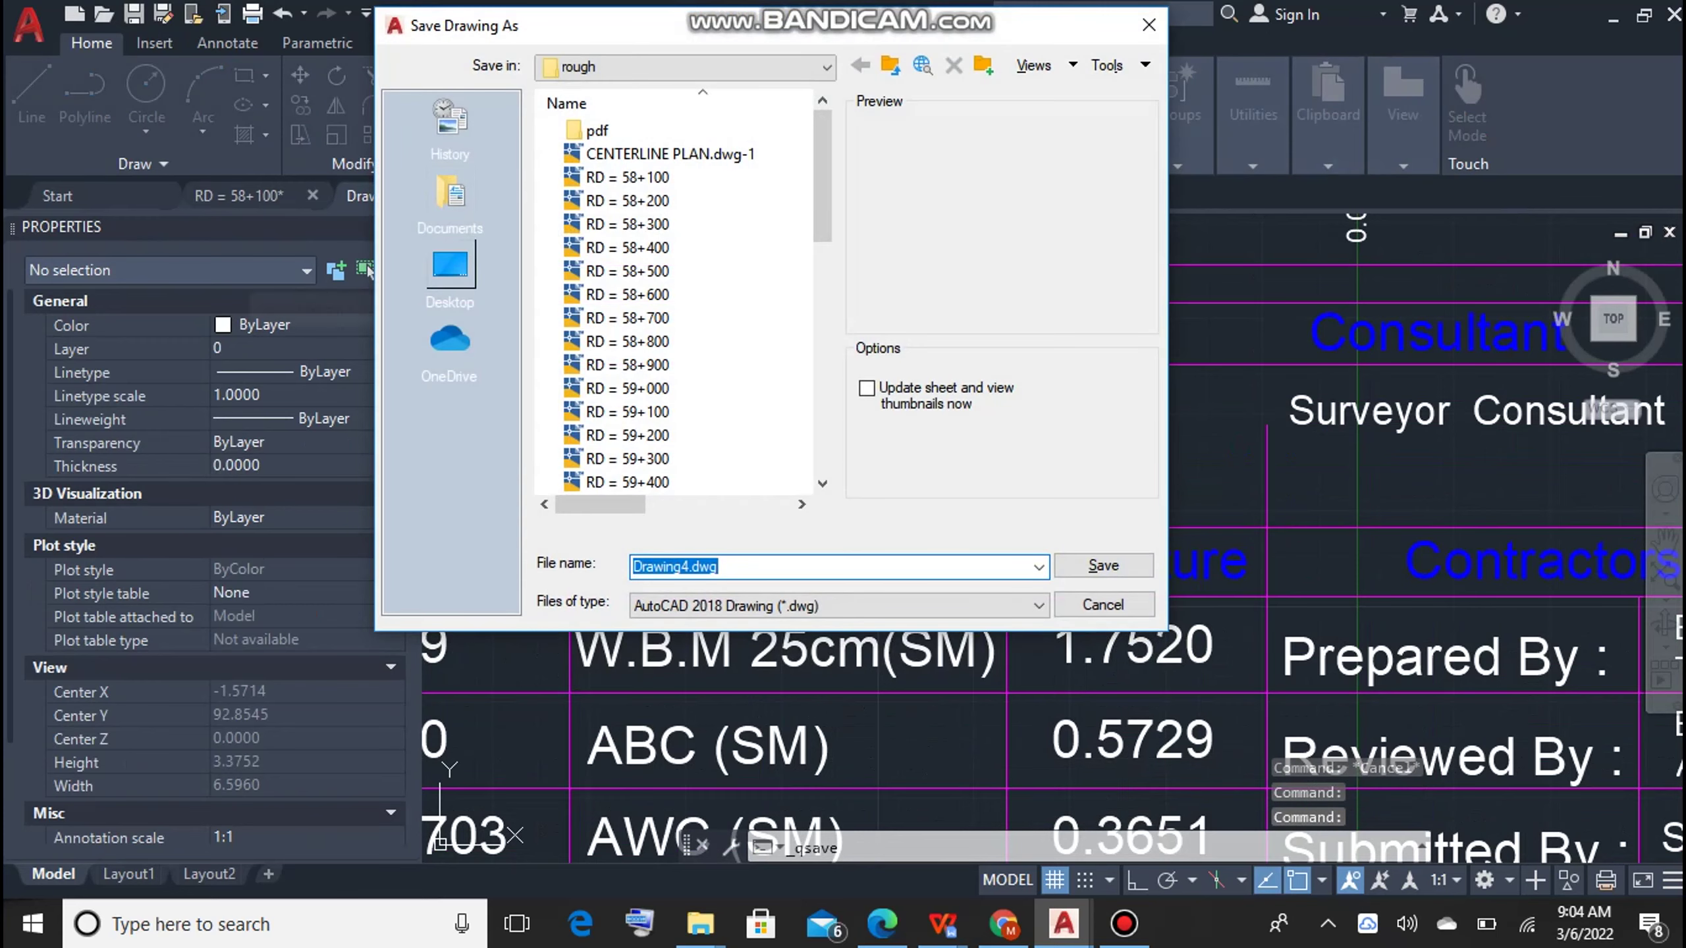
Step: Save as RD = 58+900.dwg on the Desktop, overwriting the existing file
{"action": "key", "text": "ctrl+a"}
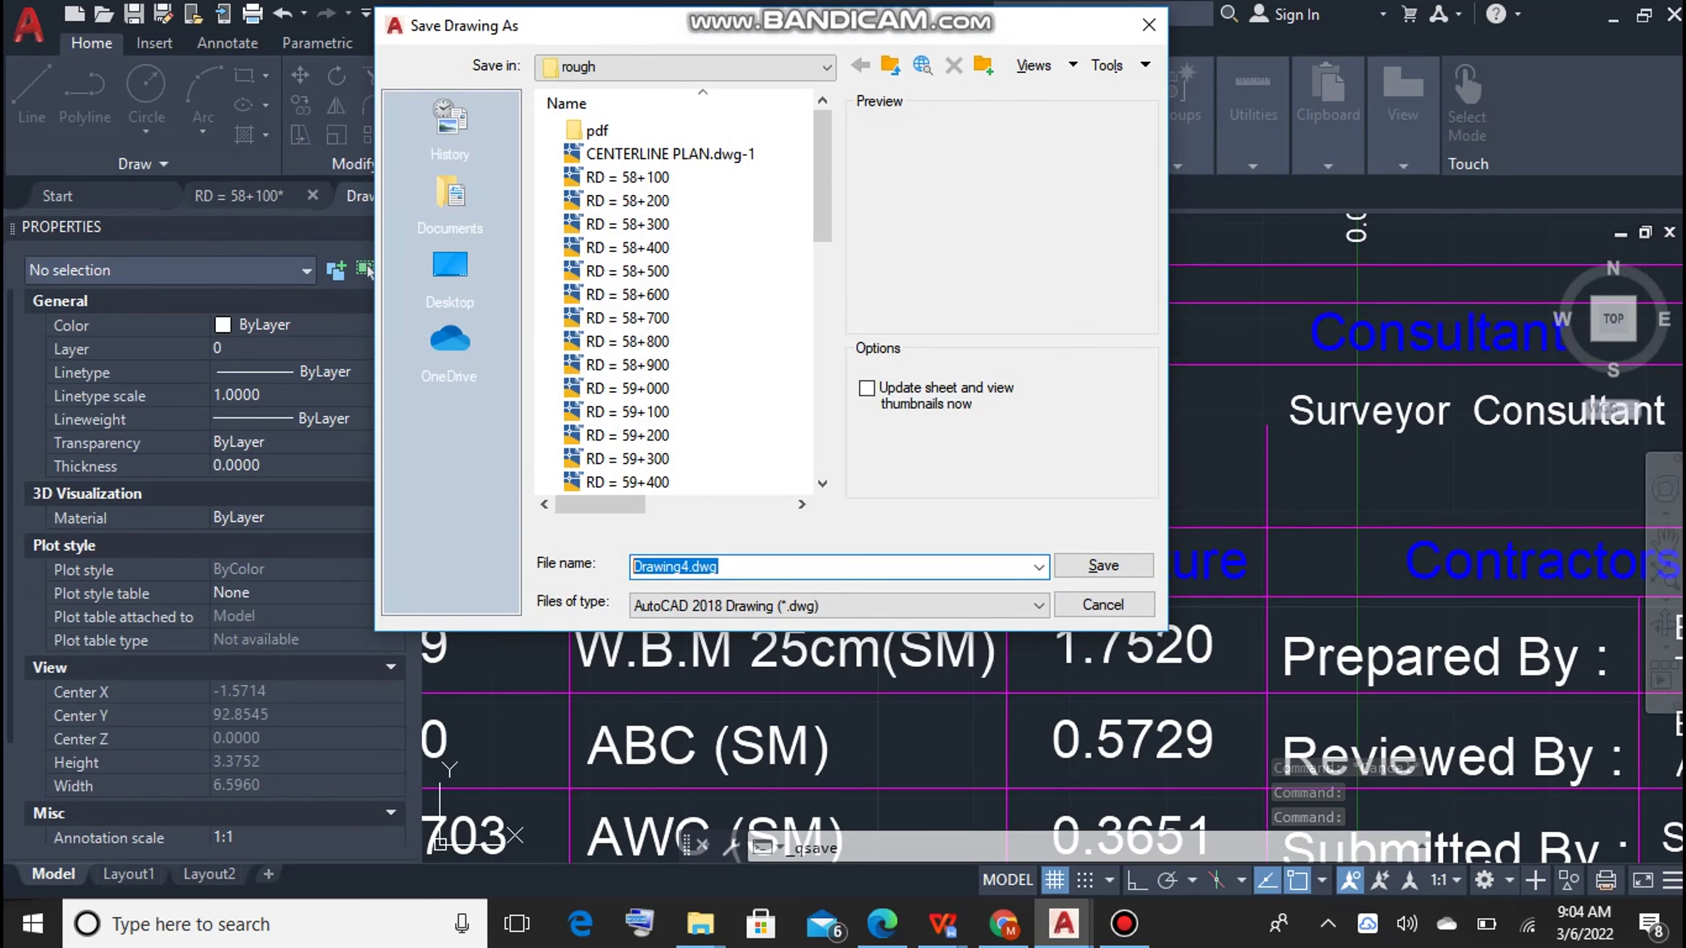
{"action": "type", "text": "R"}
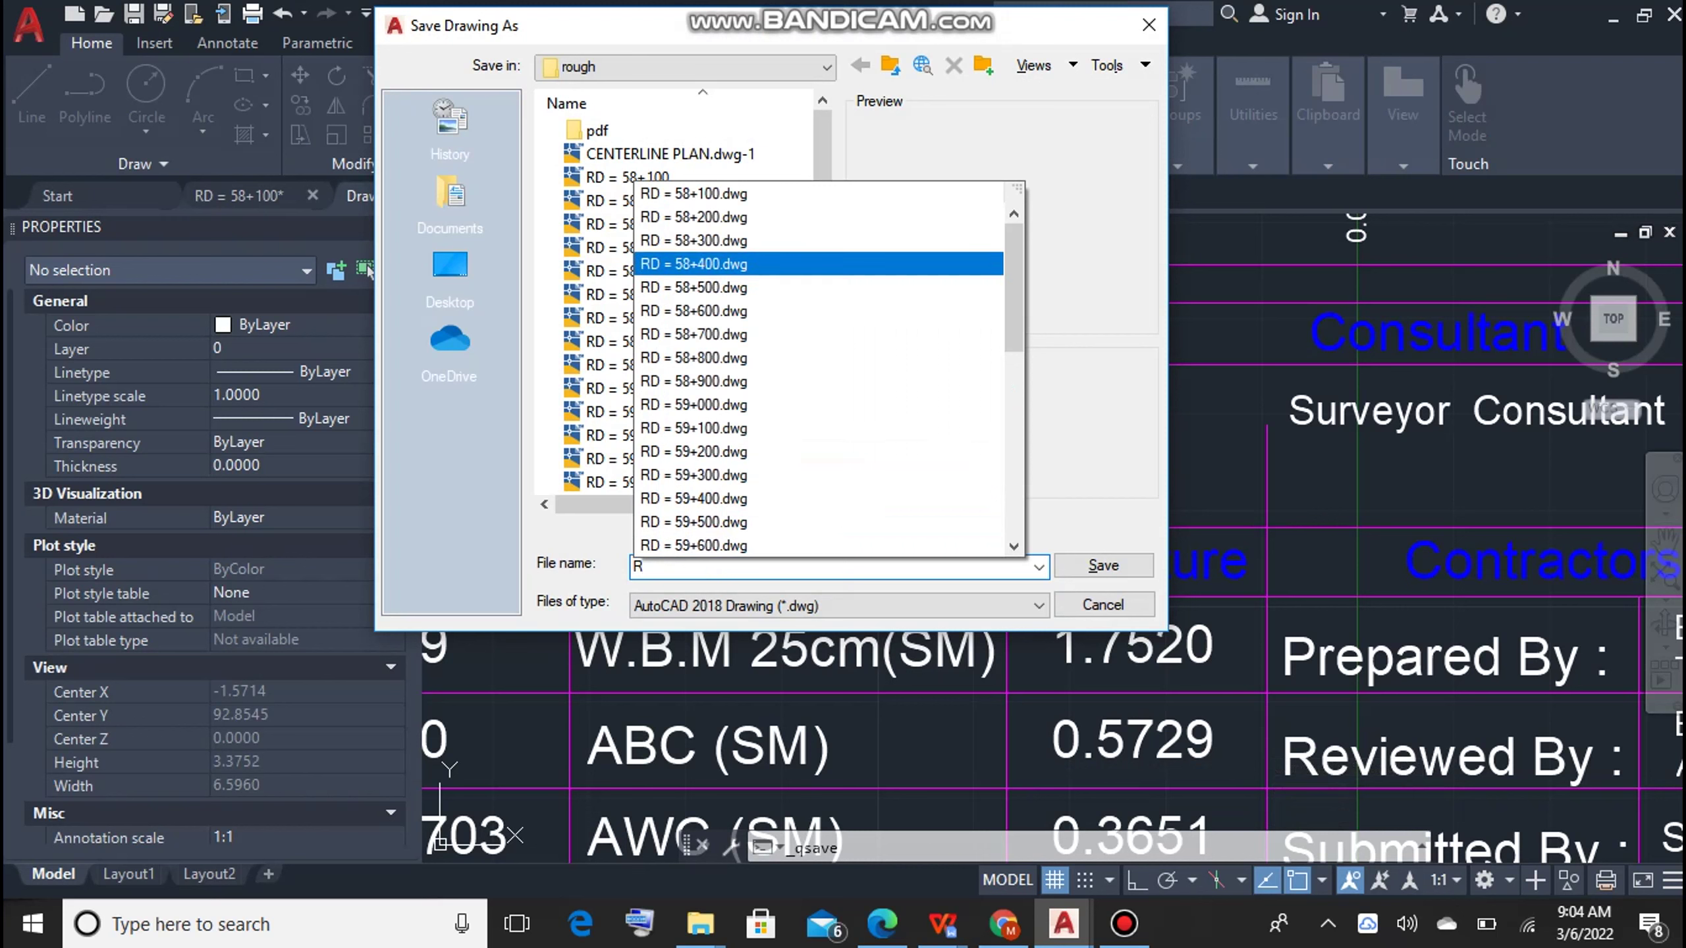
{"action": "key", "text": "Down"}
{"action": "key", "text": "Down"}
{"action": "key", "text": "Return"}
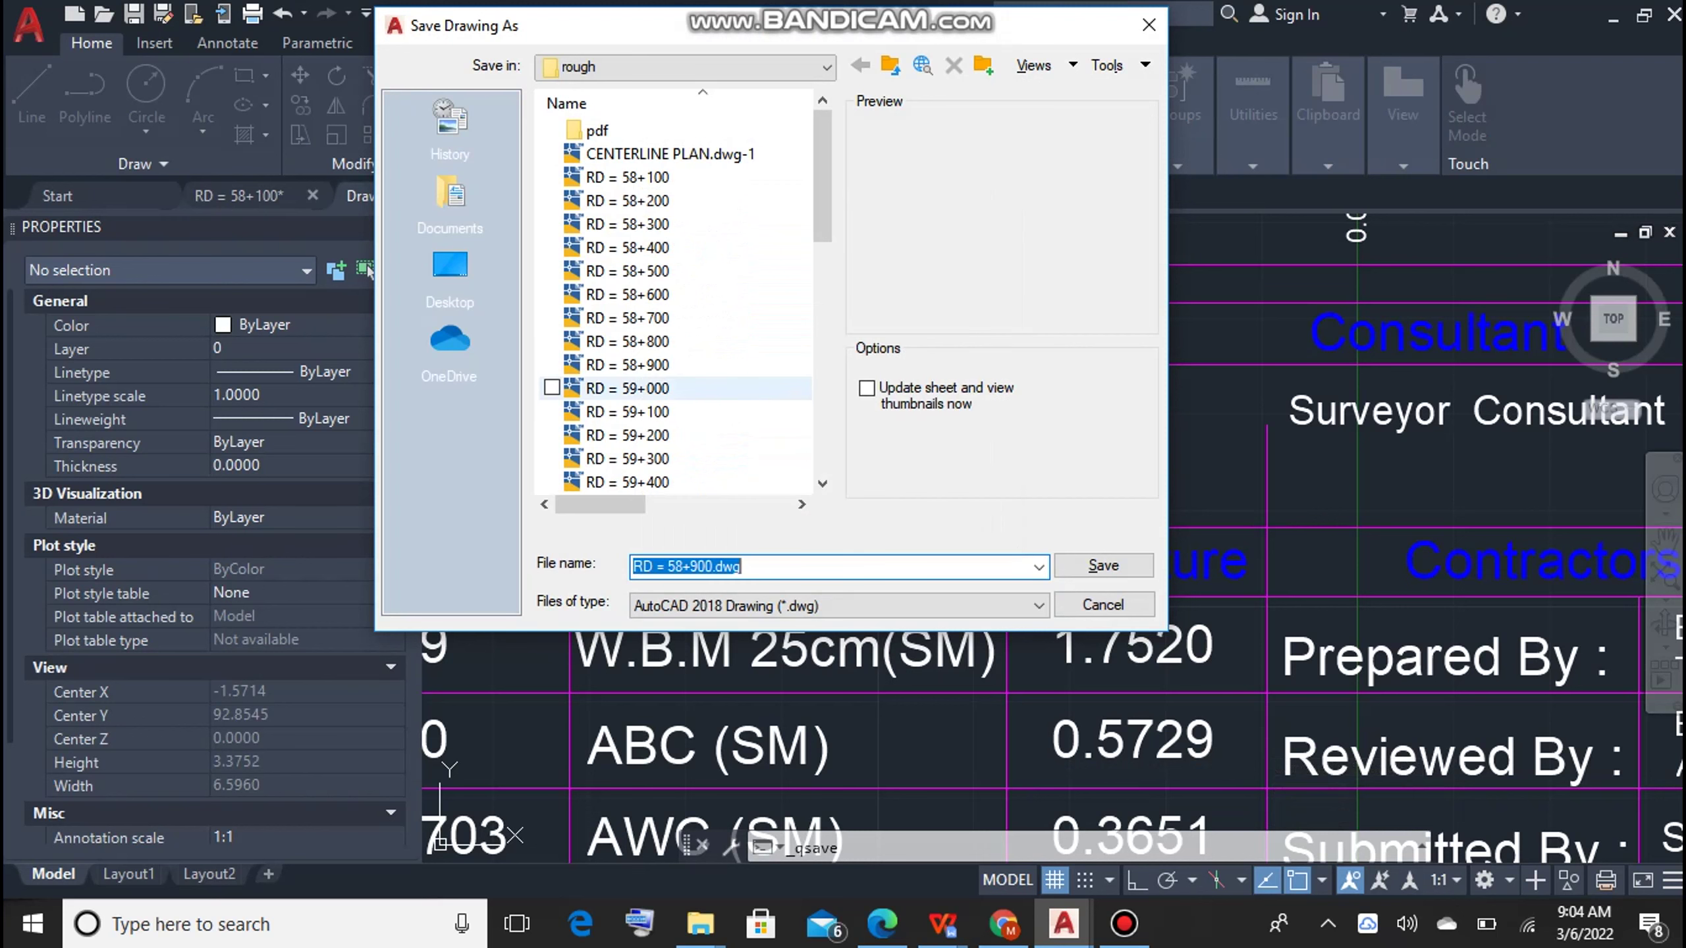
{"action": "left_click", "coordinate": [450, 265]}
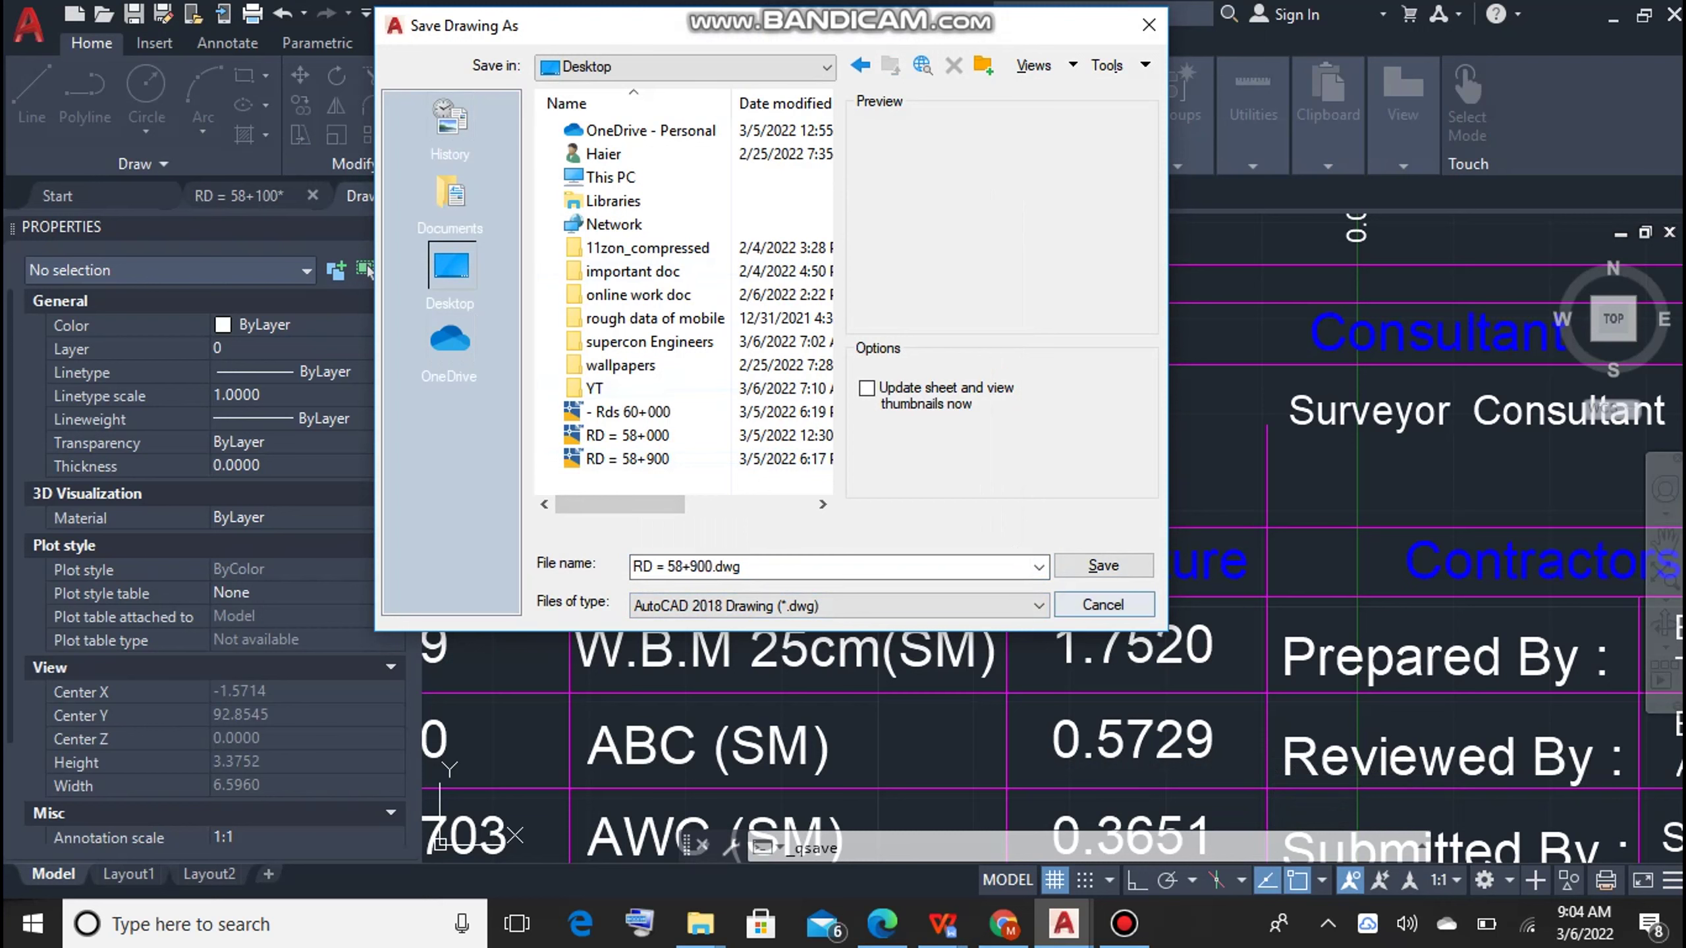
{"action": "key", "text": "Return"}
{"action": "left_click", "coordinate": [738, 387]}
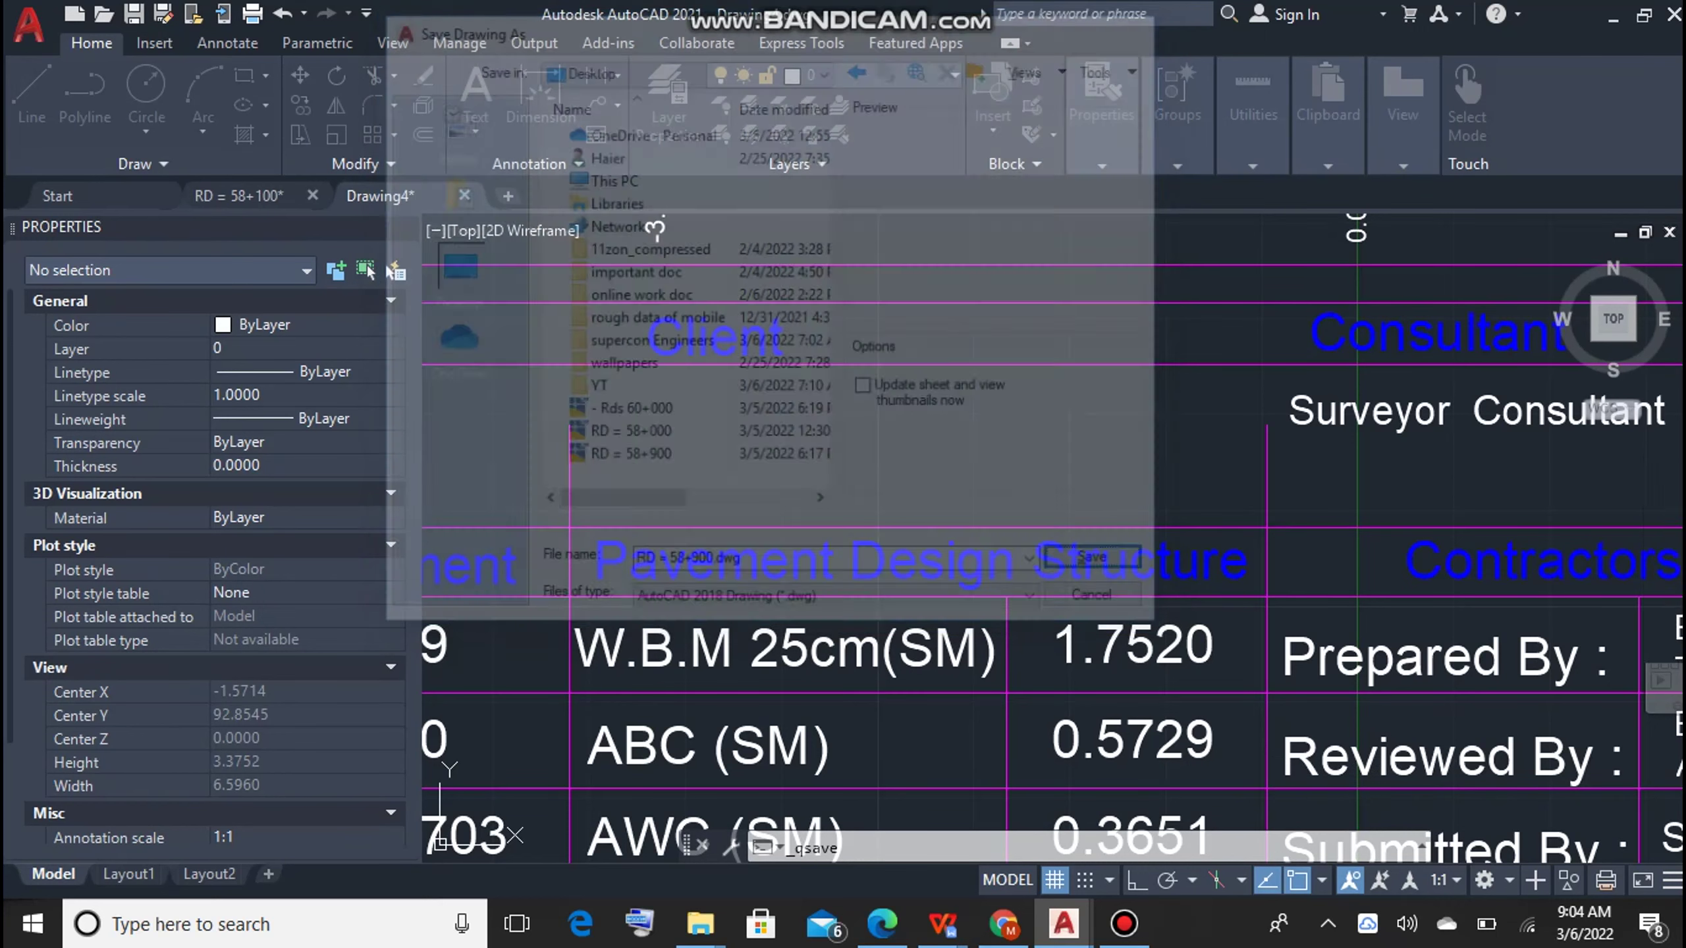
Step: Measure the left road-edge layer's area by object, reading 0.1800
{"action": "scroll", "coordinate": [865, 579], "scroll_direction": "down", "scroll_amount": 8}
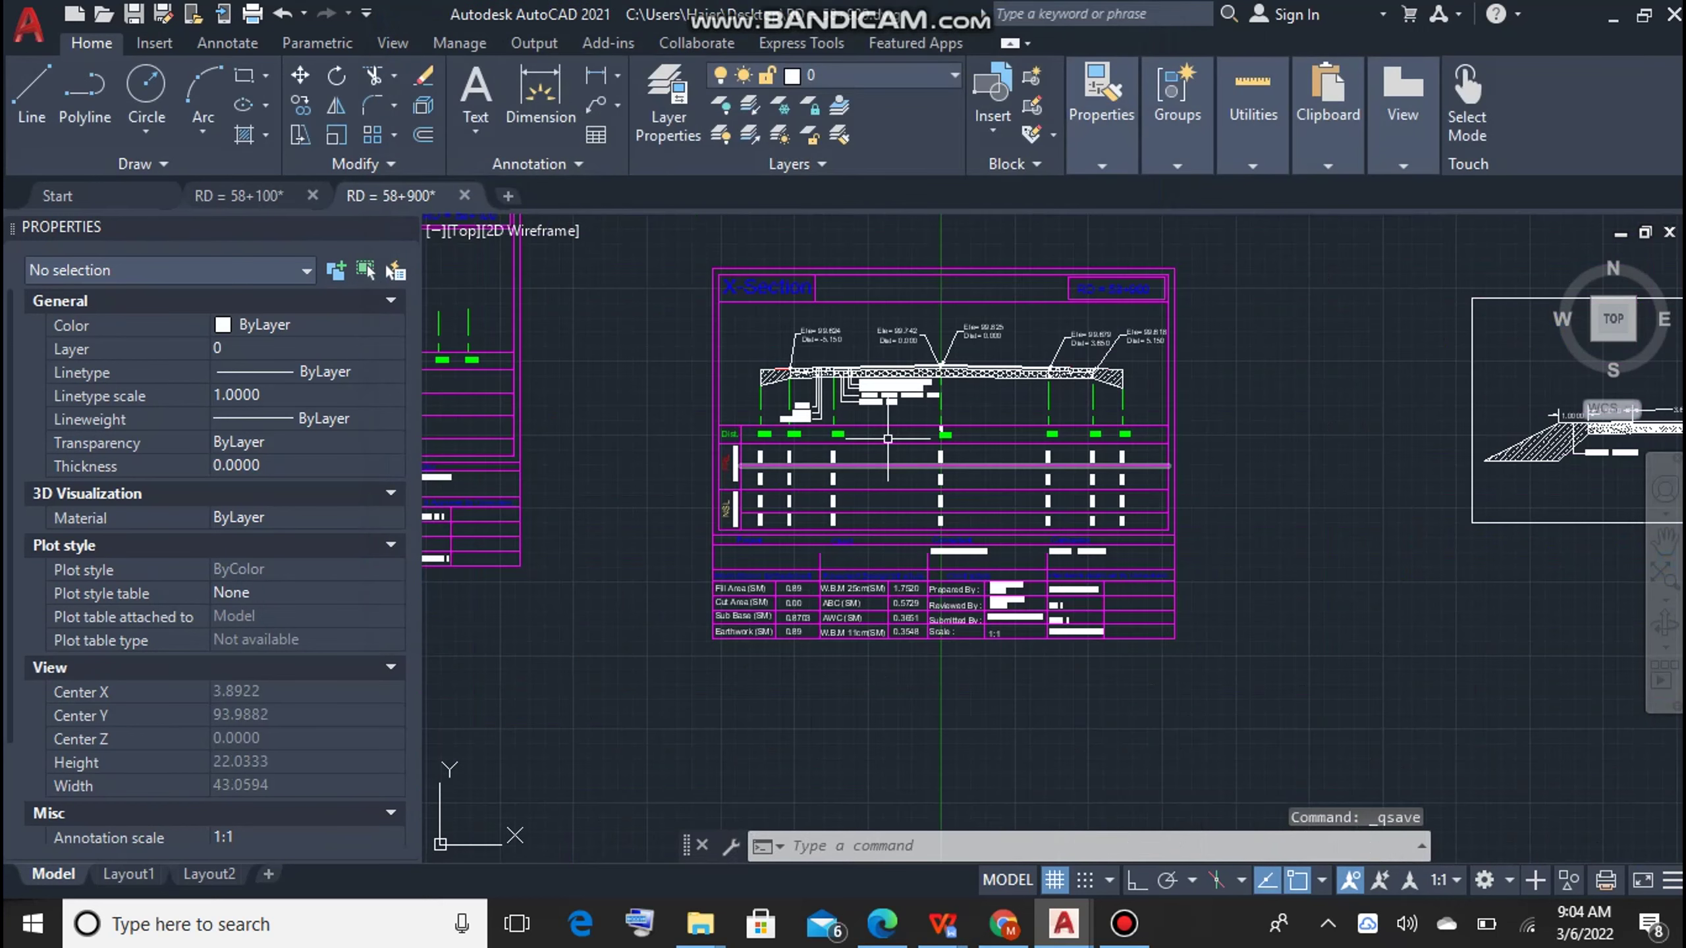
{"action": "scroll", "coordinate": [839, 408], "scroll_direction": "up", "scroll_amount": 2}
{"action": "scroll", "coordinate": [839, 409], "scroll_direction": "down", "scroll_amount": 10}
{"action": "scroll", "coordinate": [991, 579], "scroll_direction": "up", "scroll_amount": 10}
{"action": "scroll", "coordinate": [991, 579], "scroll_direction": "down", "scroll_amount": 3}
{"action": "scroll", "coordinate": [923, 577], "scroll_direction": "down", "scroll_amount": 6}
{"action": "scroll", "coordinate": [923, 578], "scroll_direction": "up", "scroll_amount": 2}
{"action": "scroll", "coordinate": [823, 521], "scroll_direction": "up", "scroll_amount": 9}
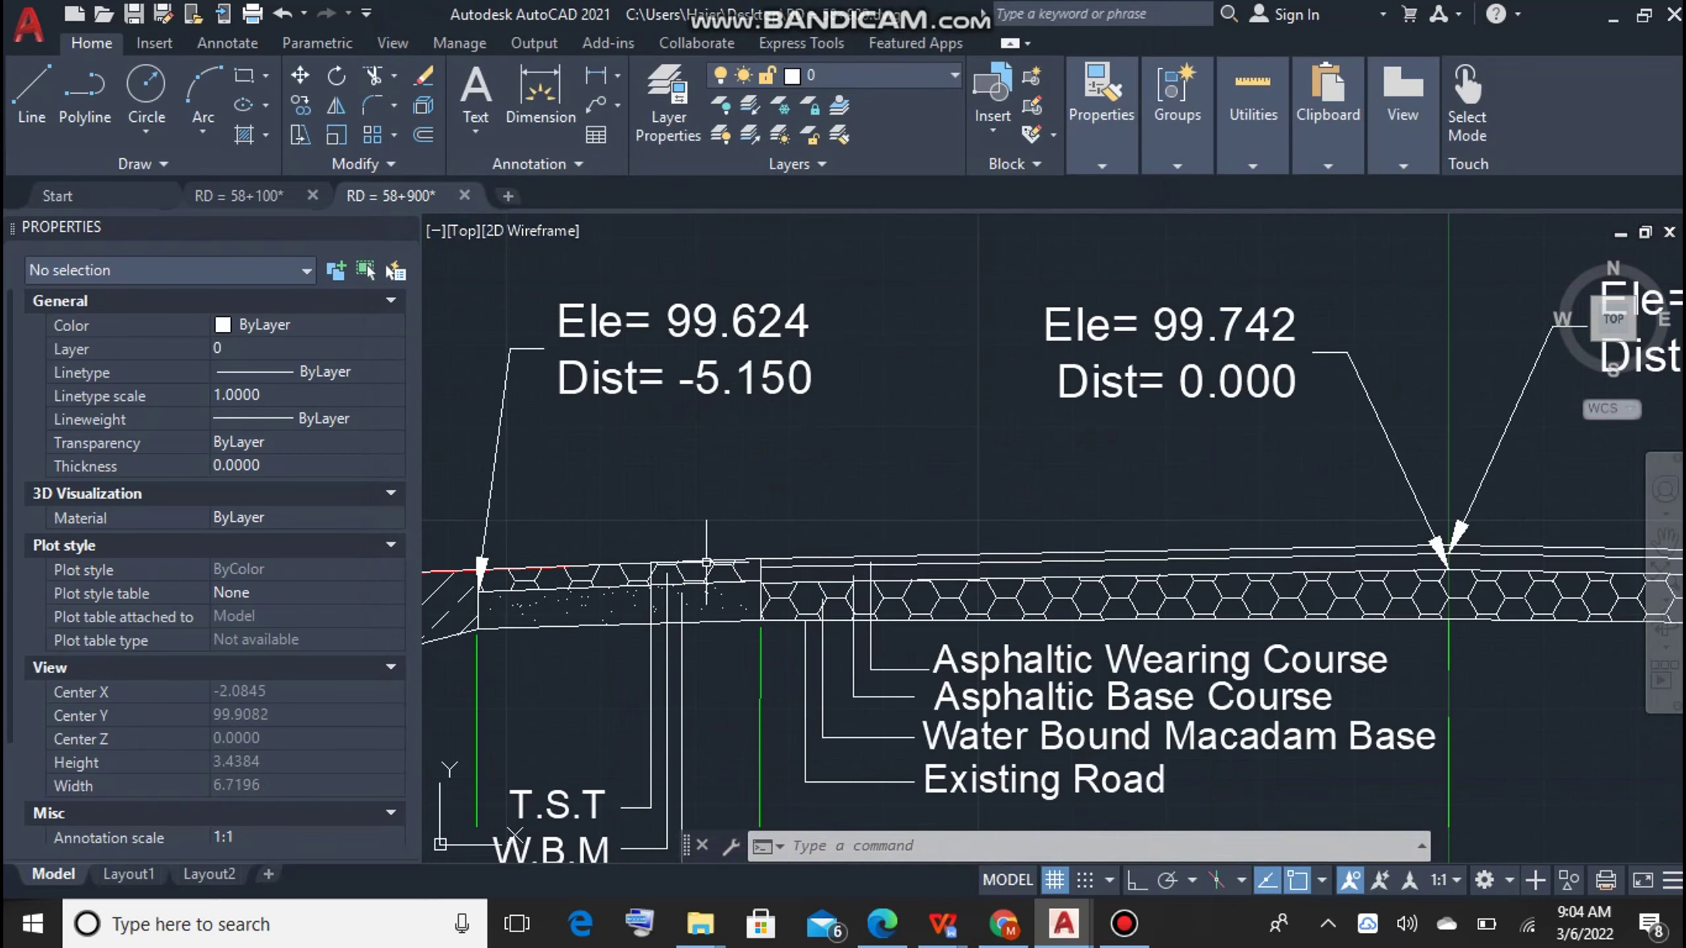
{"action": "key", "text": "Escape"}
{"action": "key", "text": "Escape"}
{"action": "key", "text": "Escape"}
{"action": "type", "text": "AA"}
{"action": "key", "text": "Return"}
{"action": "type", "text": "o"}
{"action": "key", "text": "Return"}
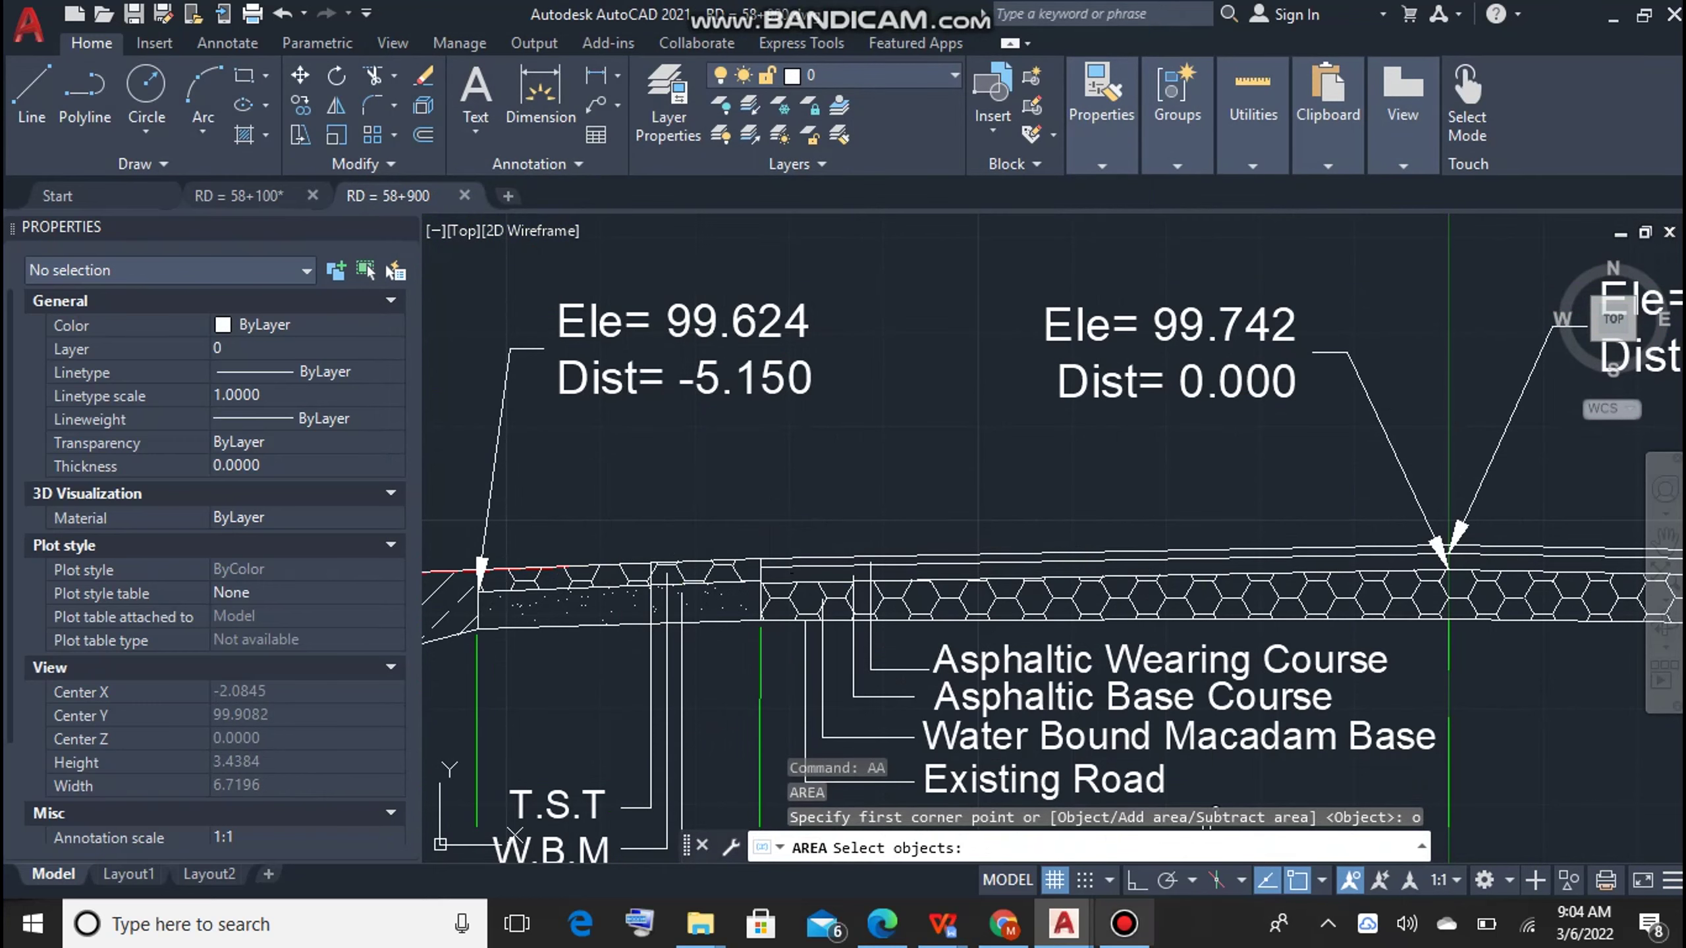
{"action": "key", "text": "alt+Tab"}
{"action": "key", "text": "alt+Tab"}
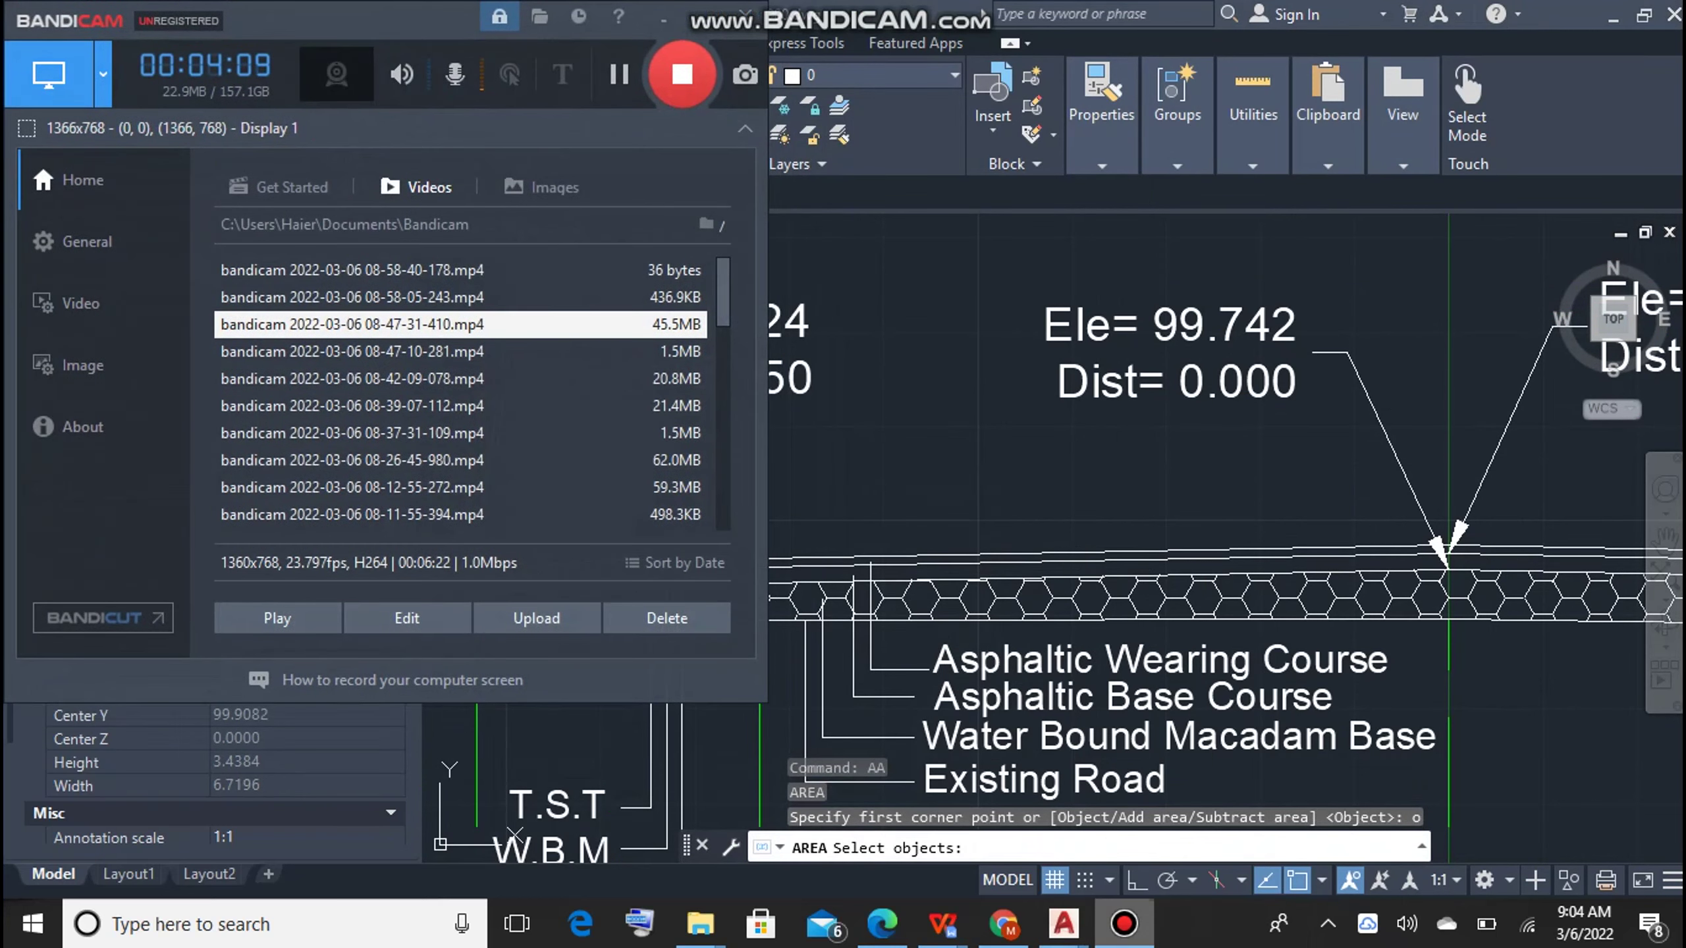
{"action": "left_click", "coordinate": [647, 555]}
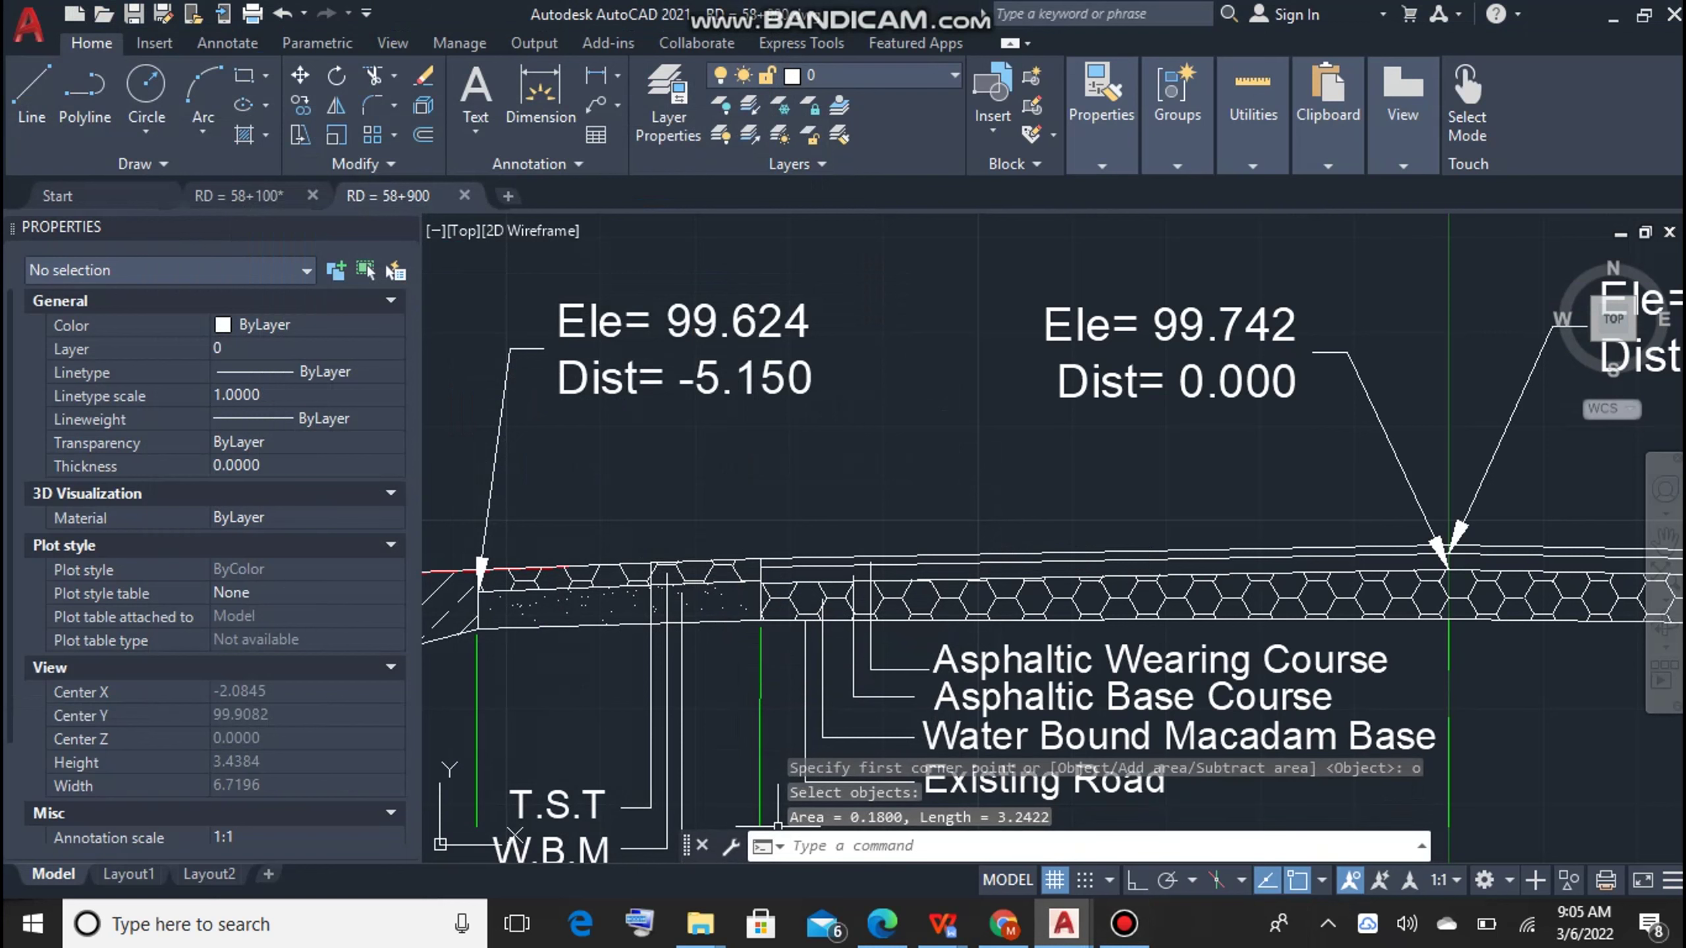
Step: Measure the thin top layer at the right edge by object, reading 0.1853
{"action": "scroll", "coordinate": [863, 564], "scroll_direction": "down", "scroll_amount": 5}
{"action": "scroll", "coordinate": [855, 301], "scroll_direction": "up", "scroll_amount": 3}
{"action": "scroll", "coordinate": [855, 301], "scroll_direction": "up", "scroll_amount": 3}
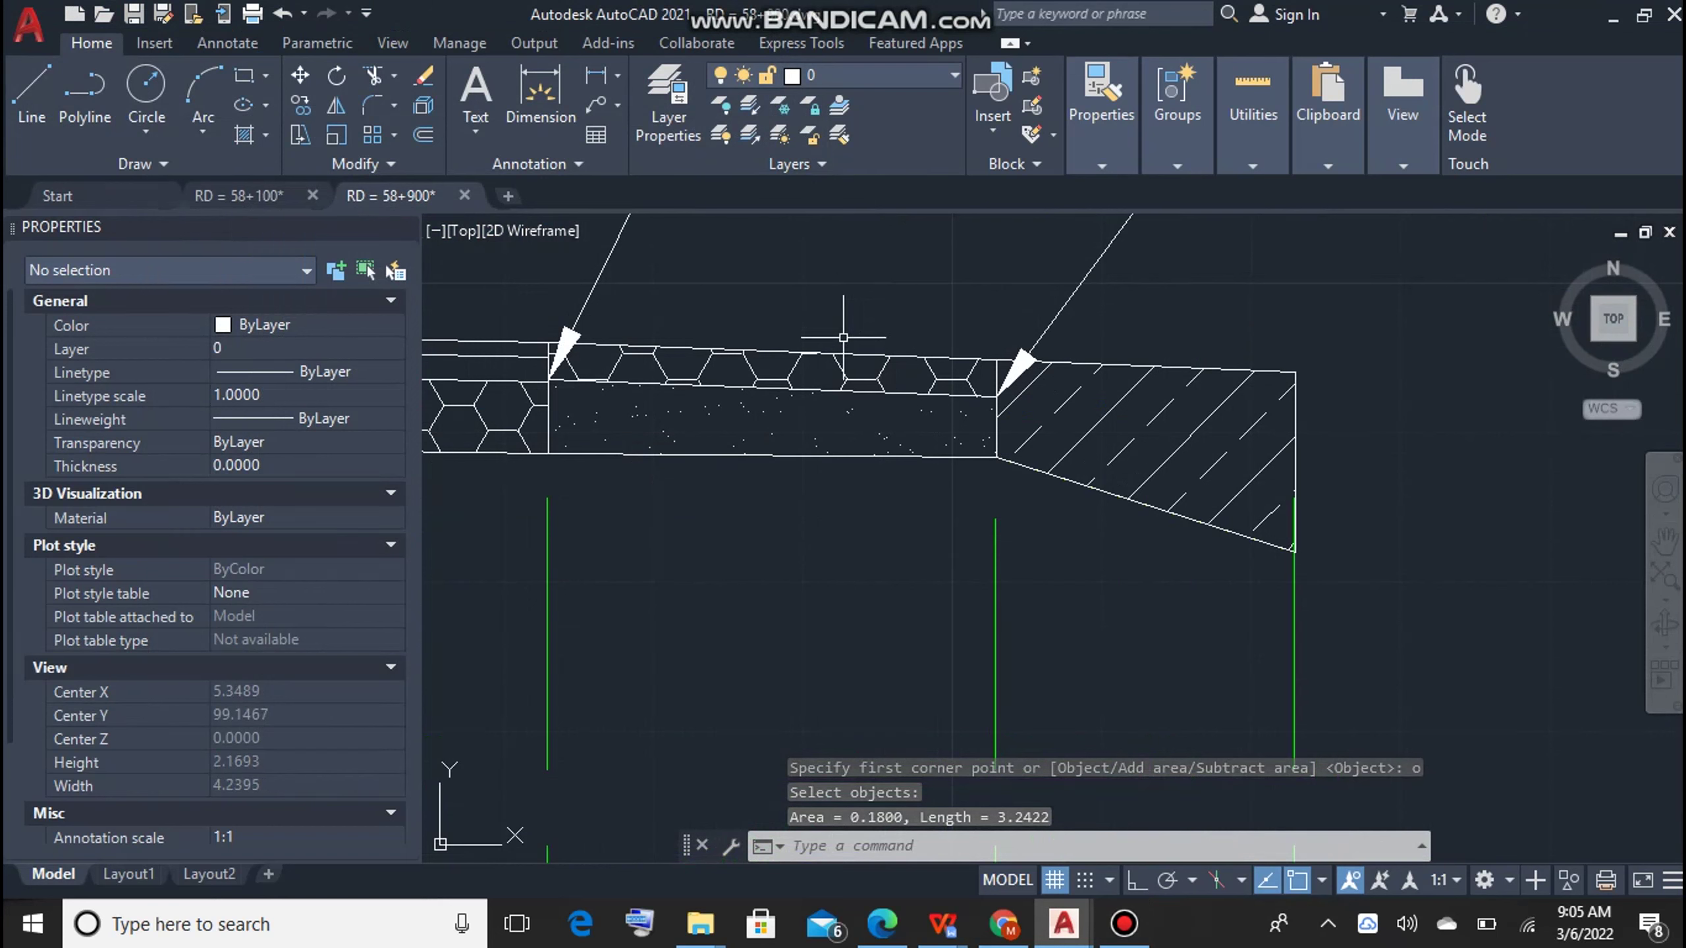
{"action": "key", "text": "Return"}
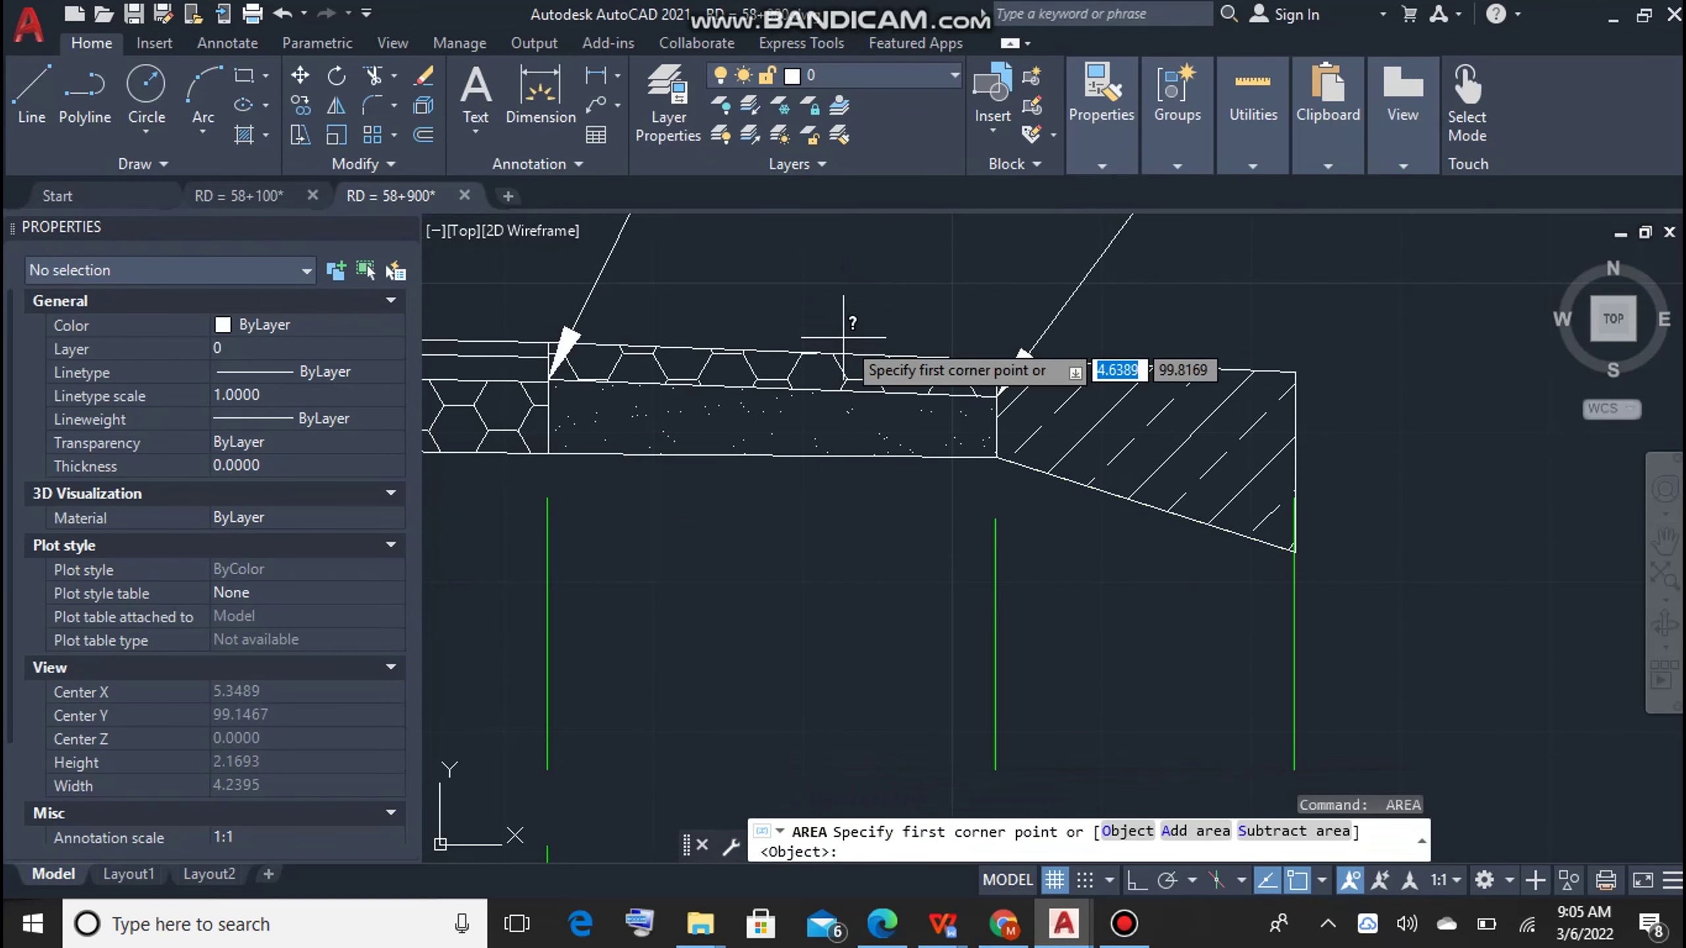
{"action": "type", "text": "o"}
{"action": "key", "text": "Return"}
{"action": "left_click", "coordinate": [850, 351]}
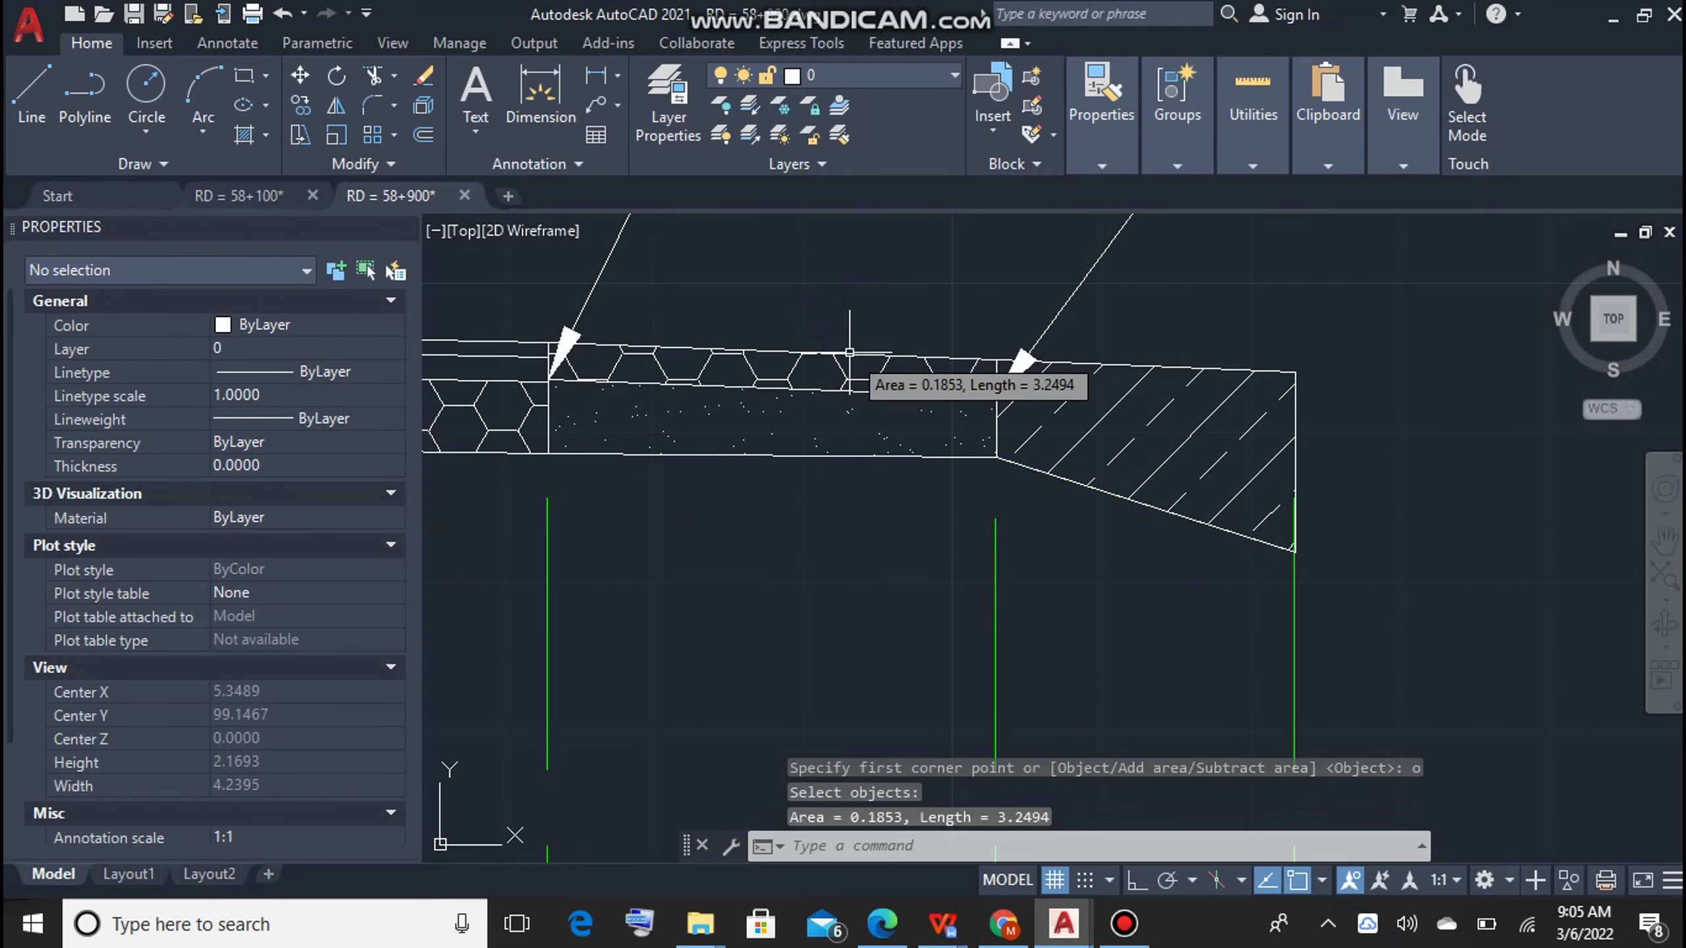
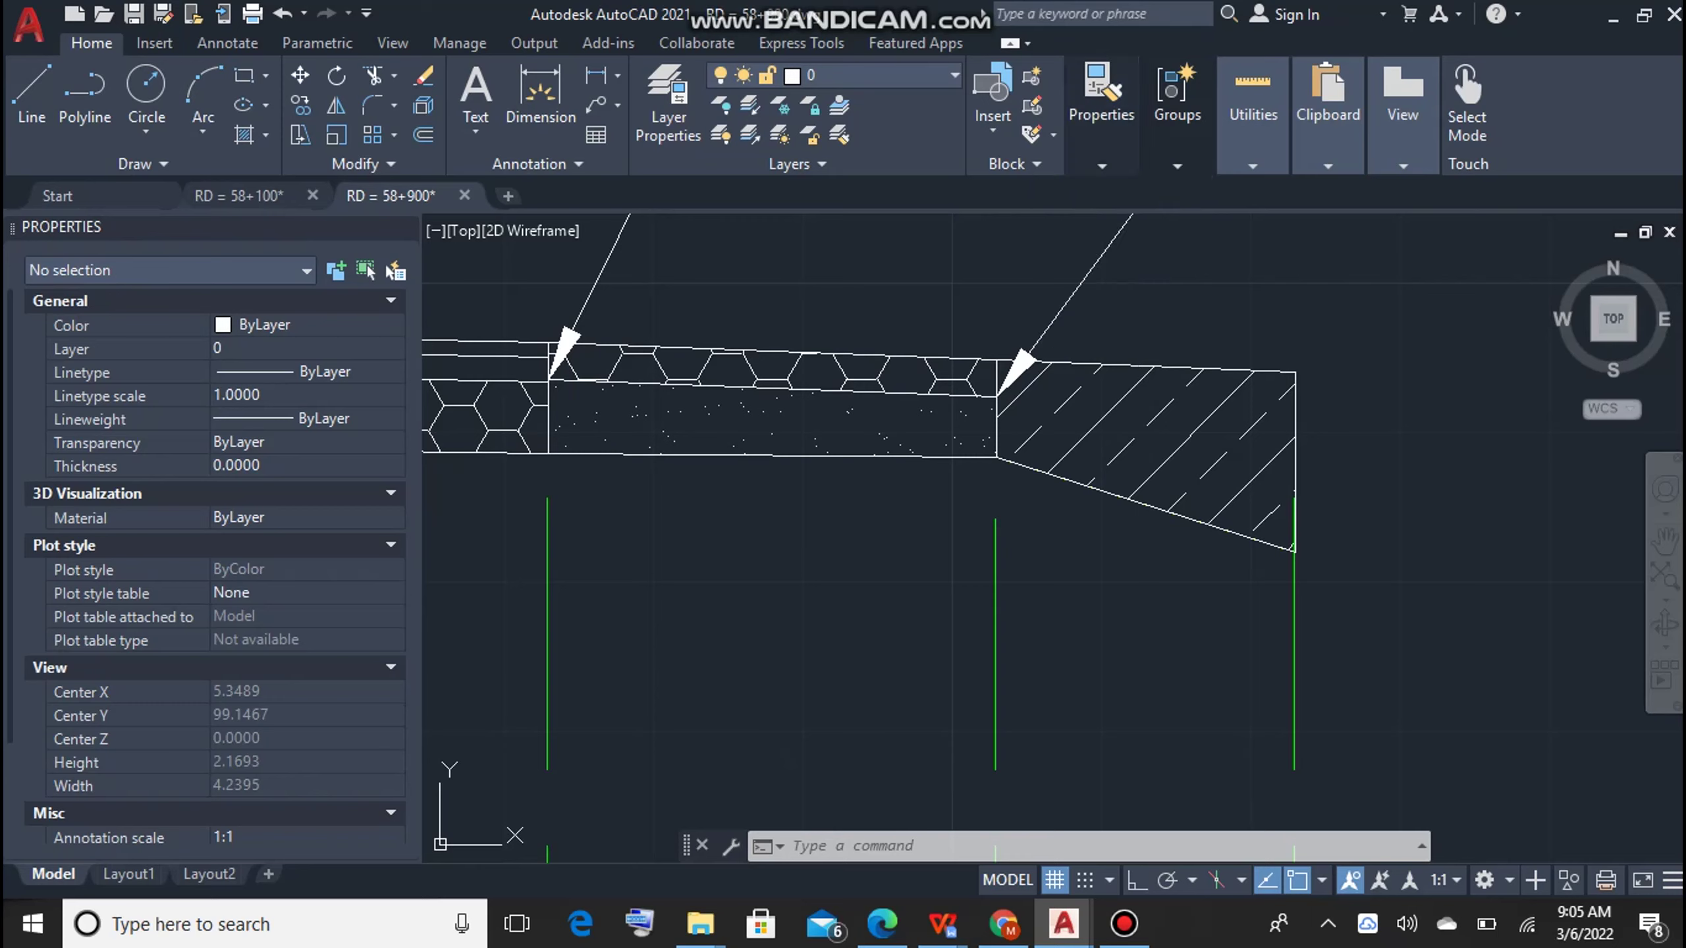
Step: Change the W.B.M 11cm (SM) area value in the quantity table from 0.3548 to 0.3653
{"action": "scroll", "coordinate": [1020, 509], "scroll_direction": "down", "scroll_amount": 10}
{"action": "scroll", "coordinate": [974, 571], "scroll_direction": "up", "scroll_amount": 8}
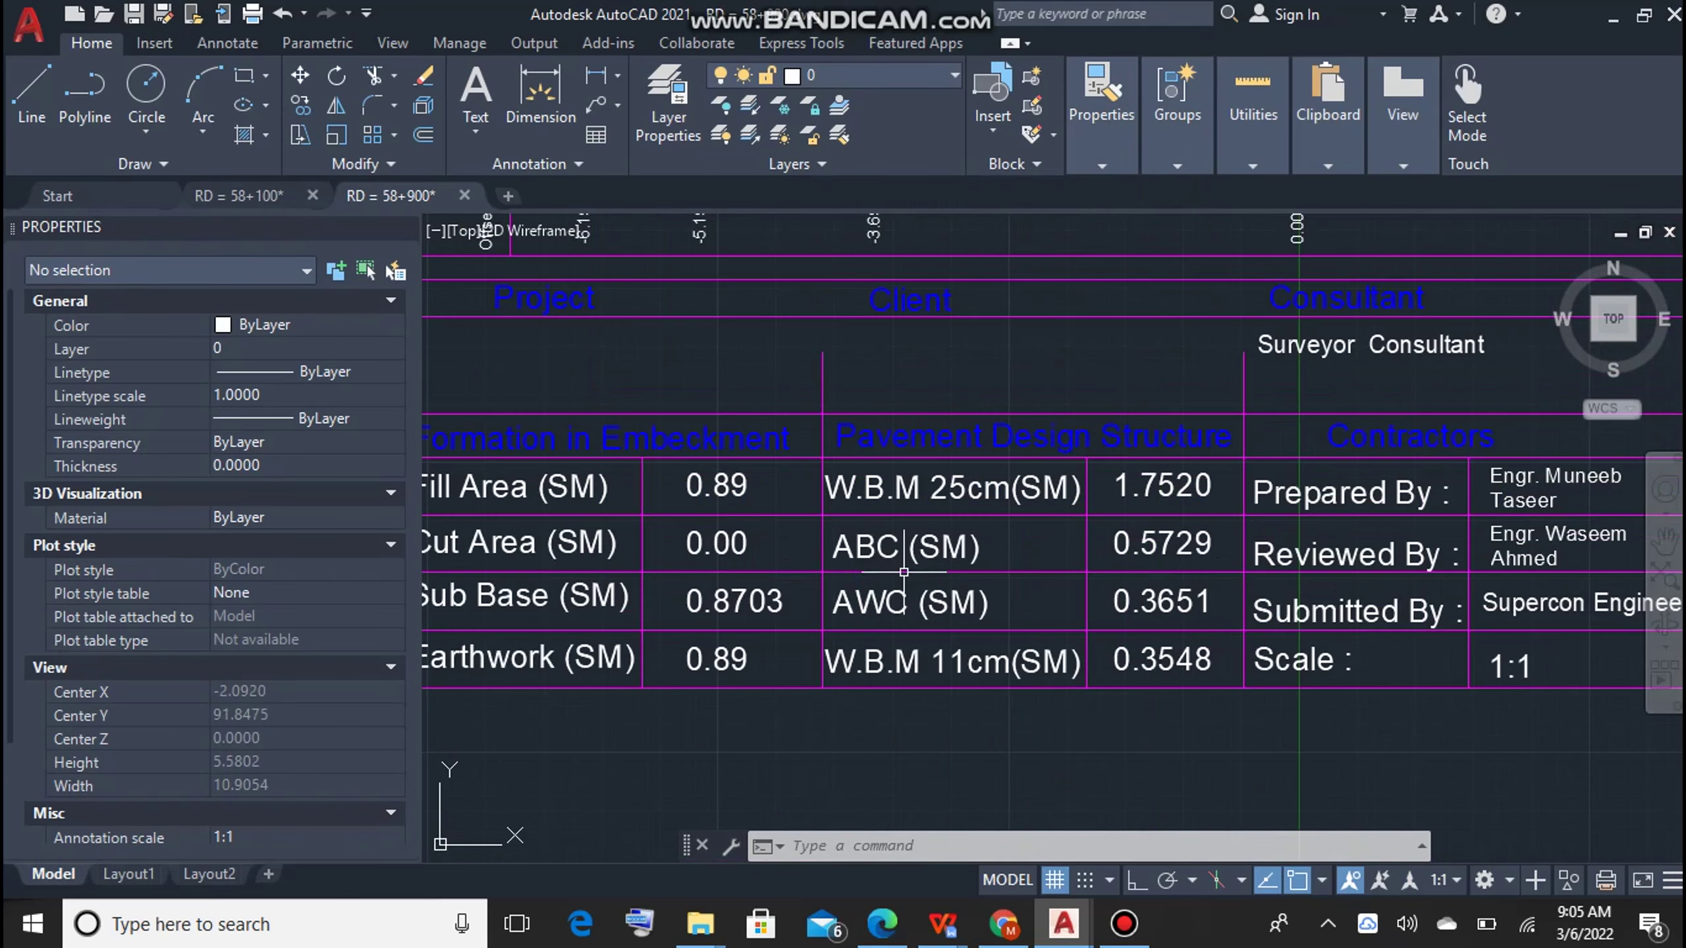
{"action": "left_click", "coordinate": [1170, 659]}
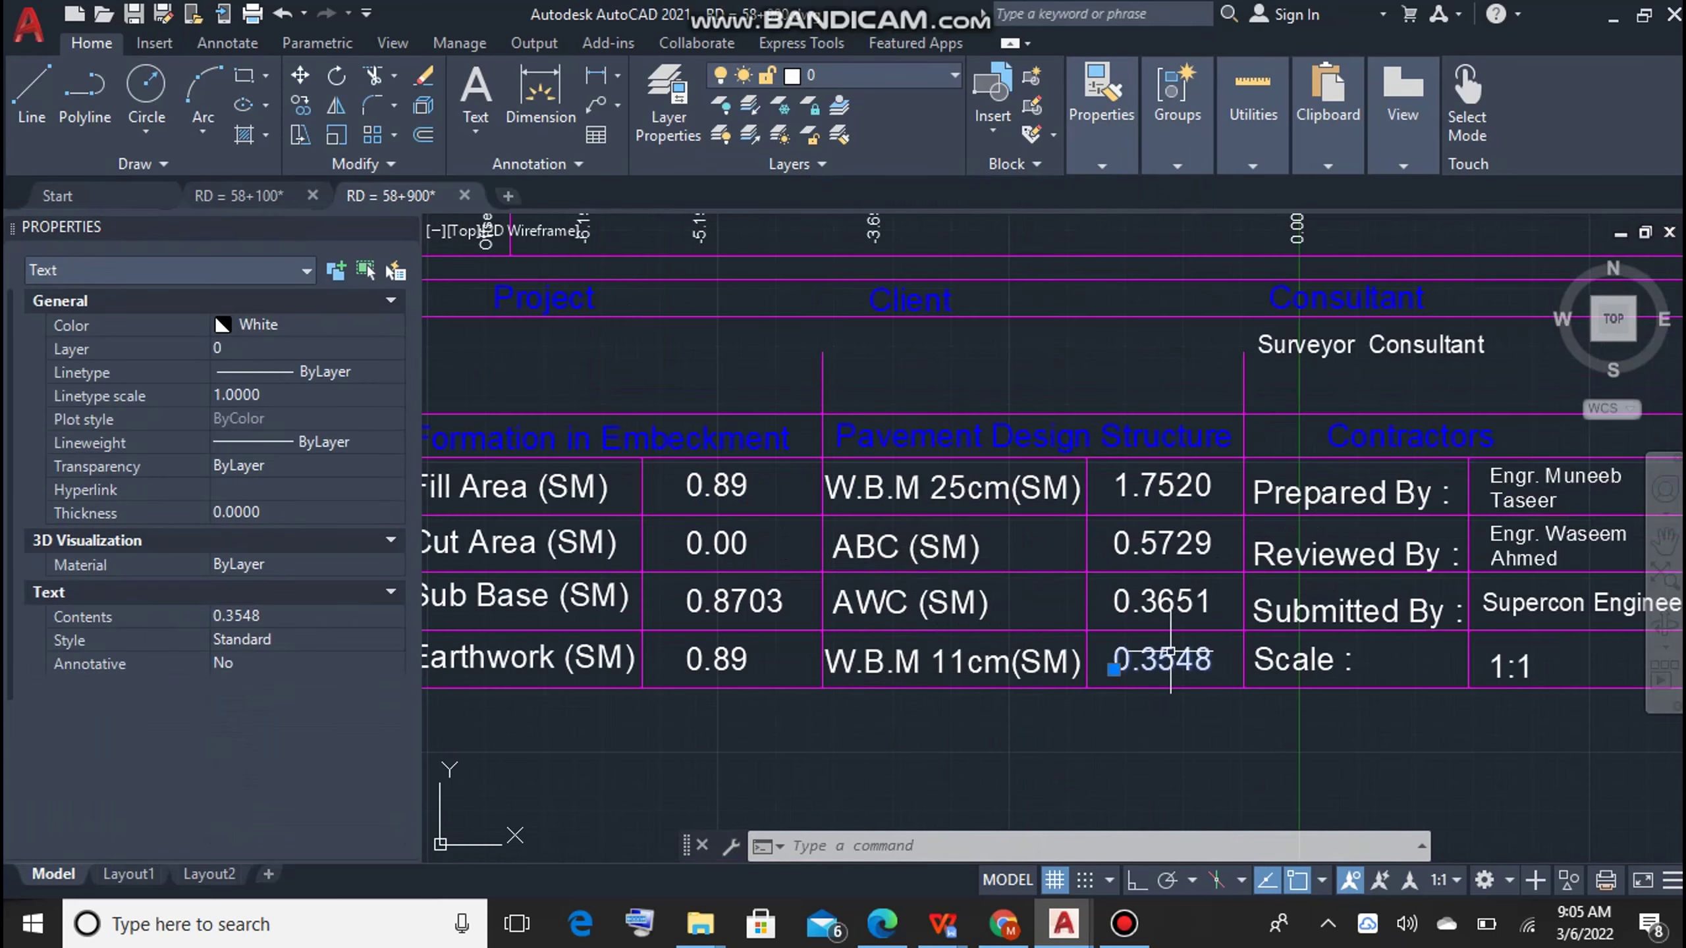
{"action": "double_click", "coordinate": [1158, 663]}
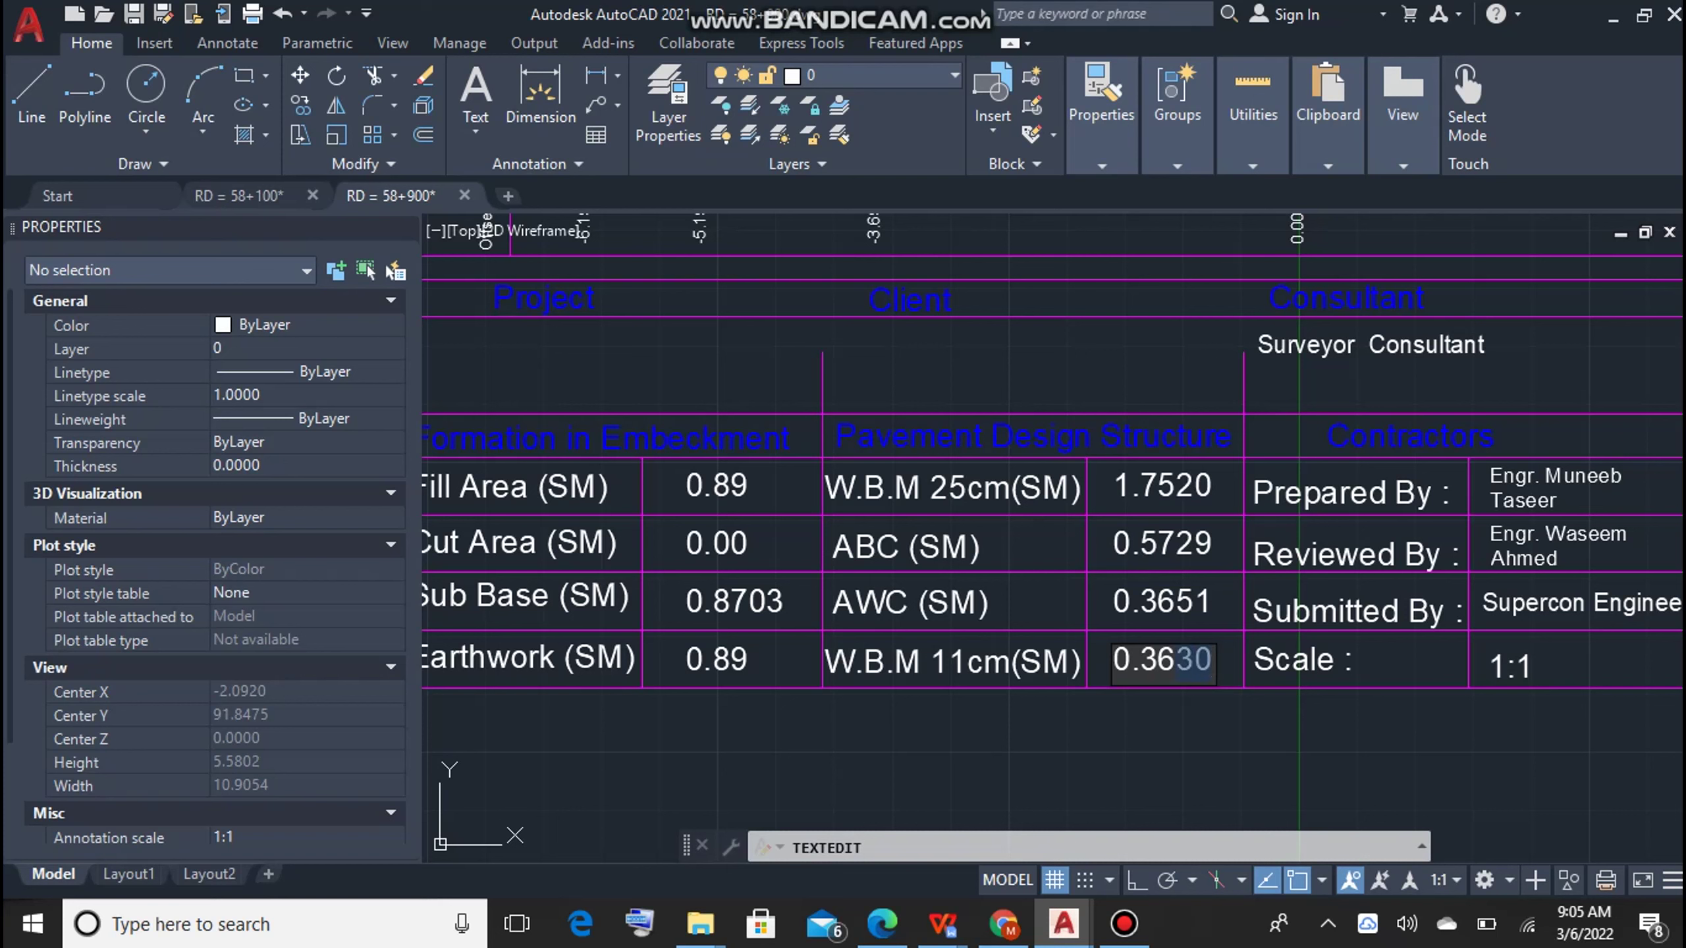
{"action": "key", "text": "Escape"}
{"action": "key", "text": "Escape"}
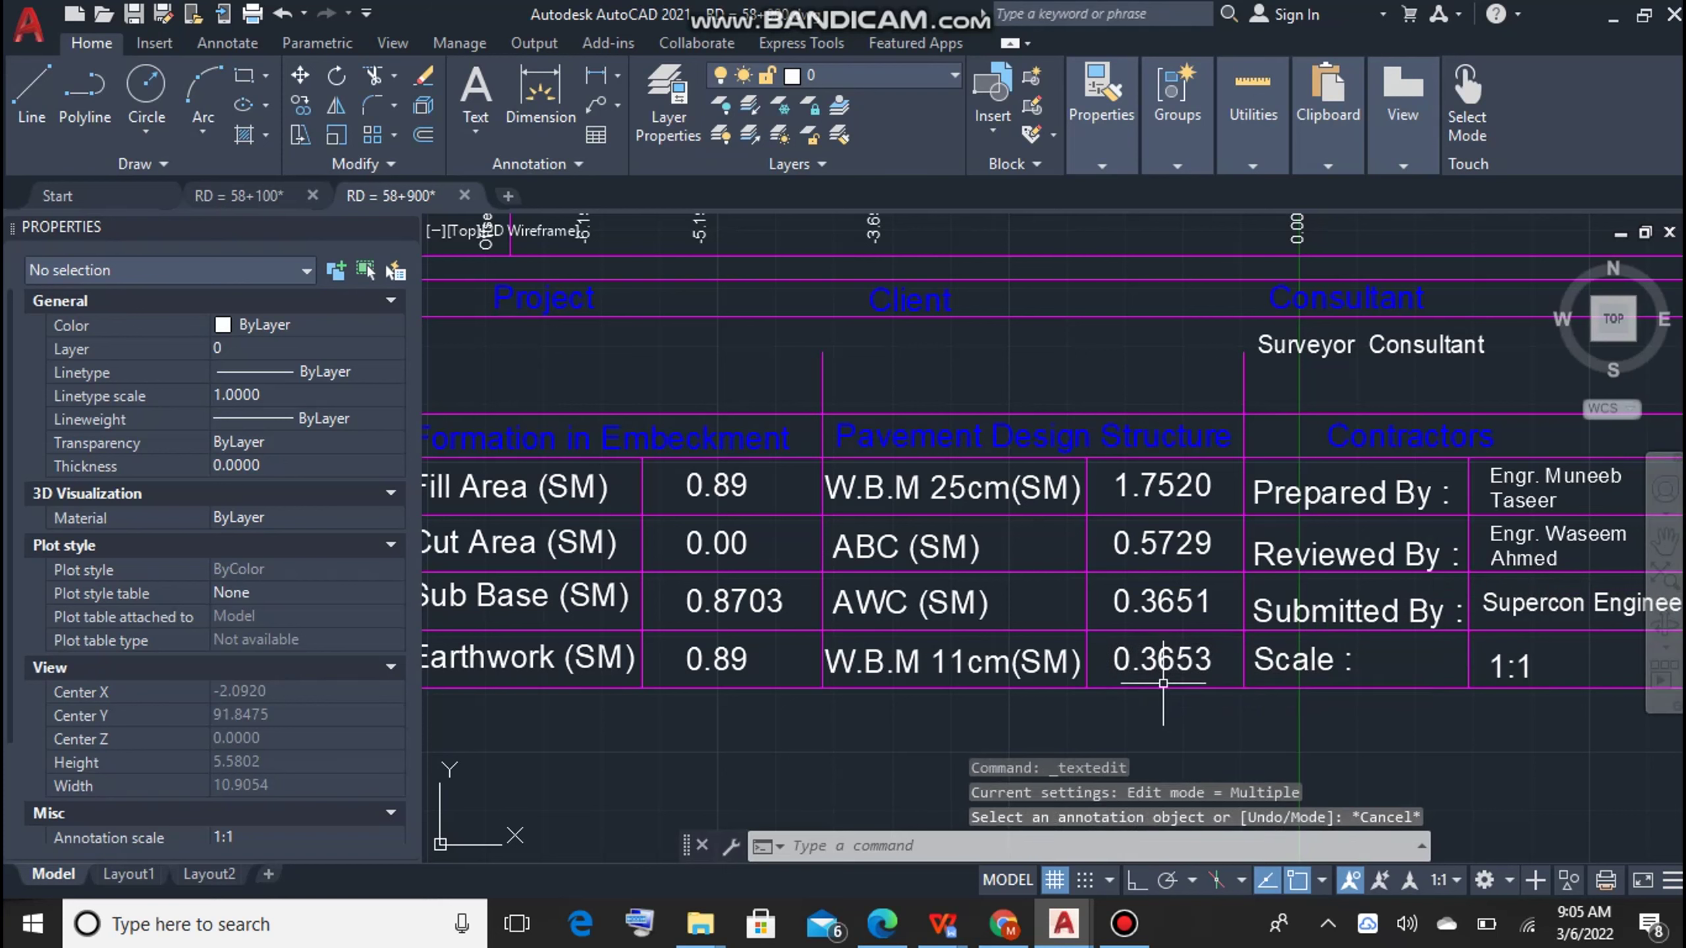
{"action": "key", "text": "Escape"}
{"action": "key", "text": "Escape"}
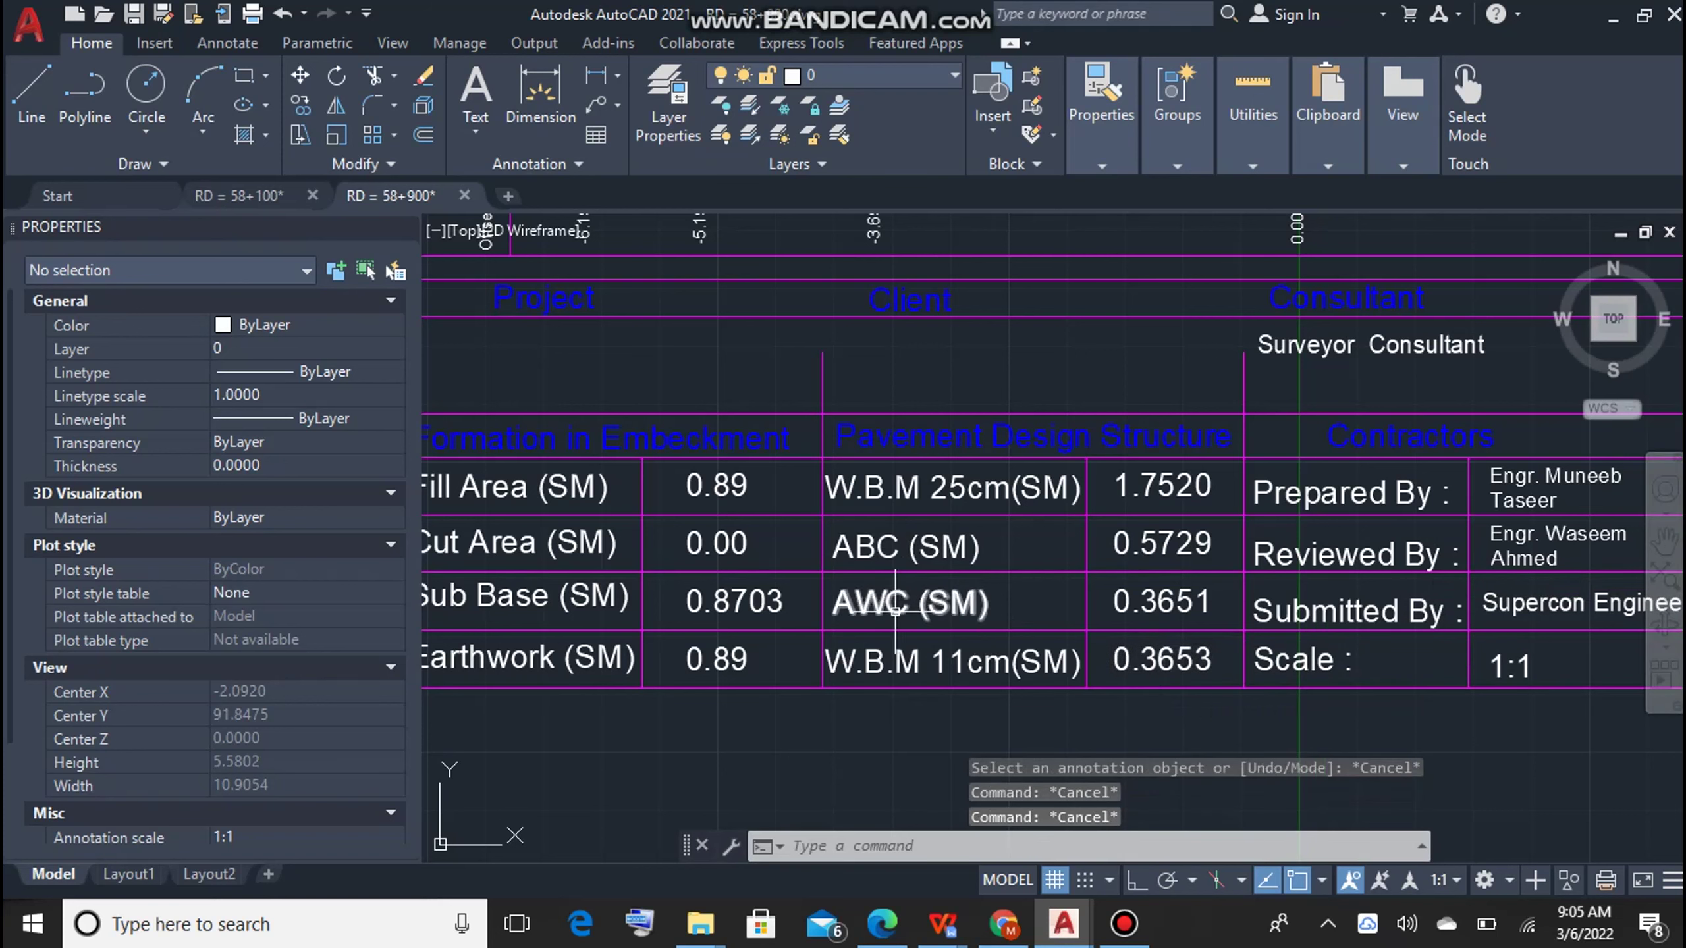
Step: Measure the pavement layer polyline's area by object, giving 0.3651
{"action": "scroll", "coordinate": [921, 563], "scroll_direction": "down", "scroll_amount": 5}
{"action": "scroll", "coordinate": [993, 332], "scroll_direction": "up", "scroll_amount": 2}
{"action": "scroll", "coordinate": [926, 367], "scroll_direction": "up", "scroll_amount": 7}
{"action": "scroll", "coordinate": [796, 431], "scroll_direction": "up", "scroll_amount": 2}
{"action": "scroll", "coordinate": [700, 491], "scroll_direction": "up", "scroll_amount": 4}
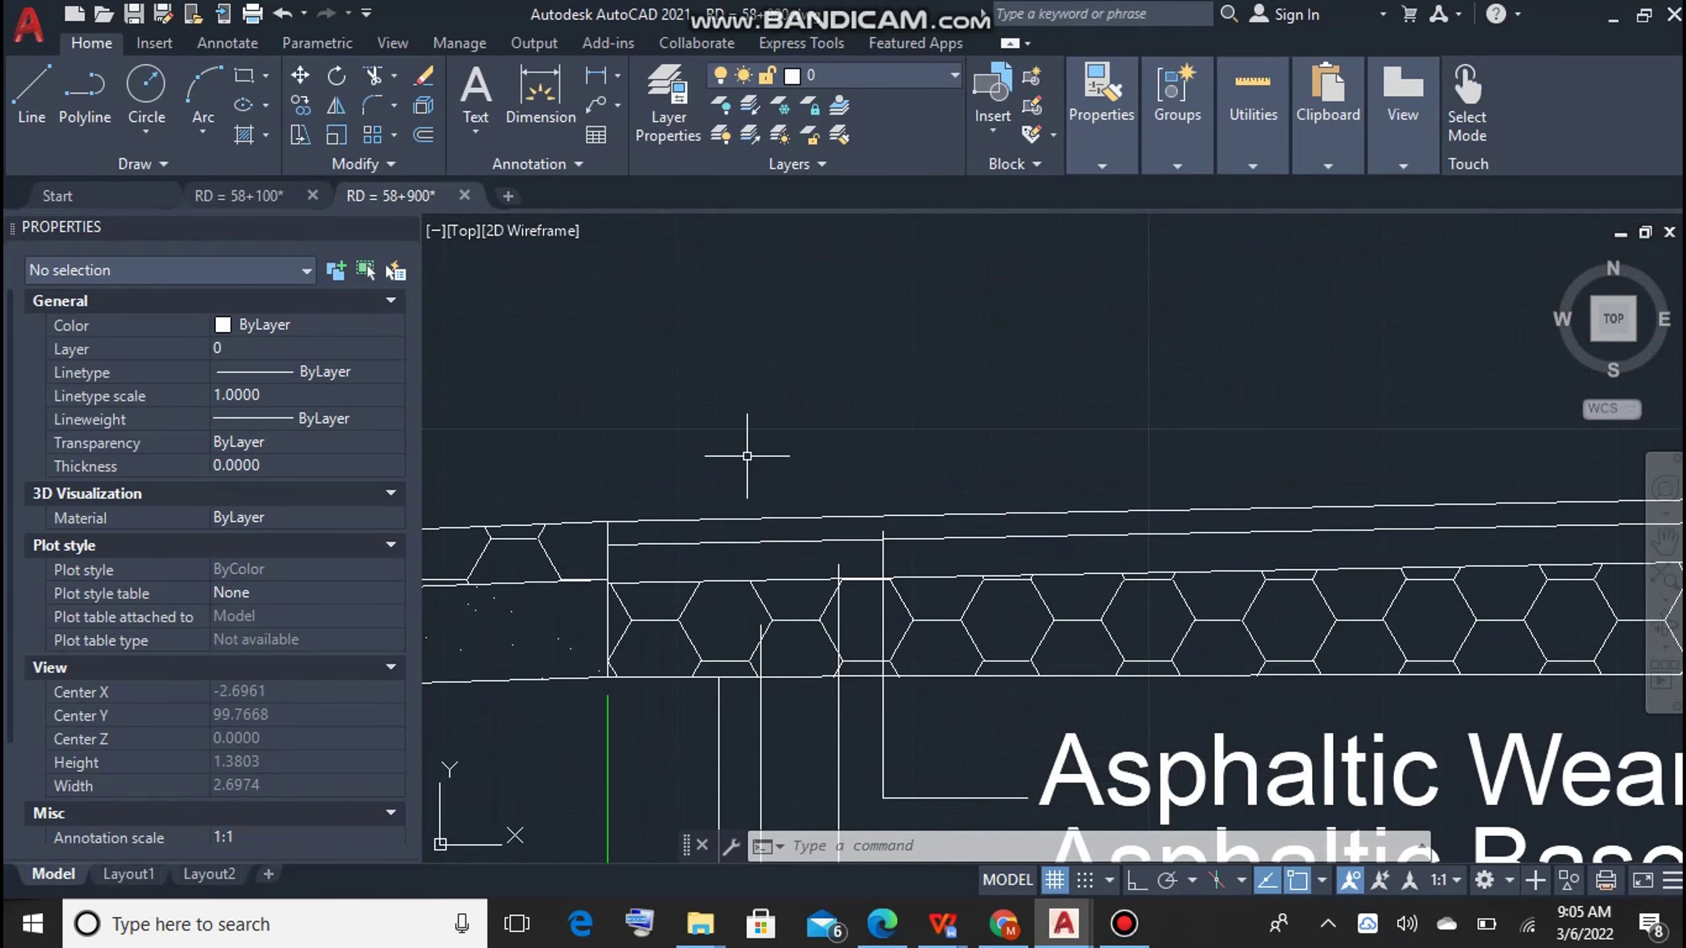
{"action": "key", "text": "Escape"}
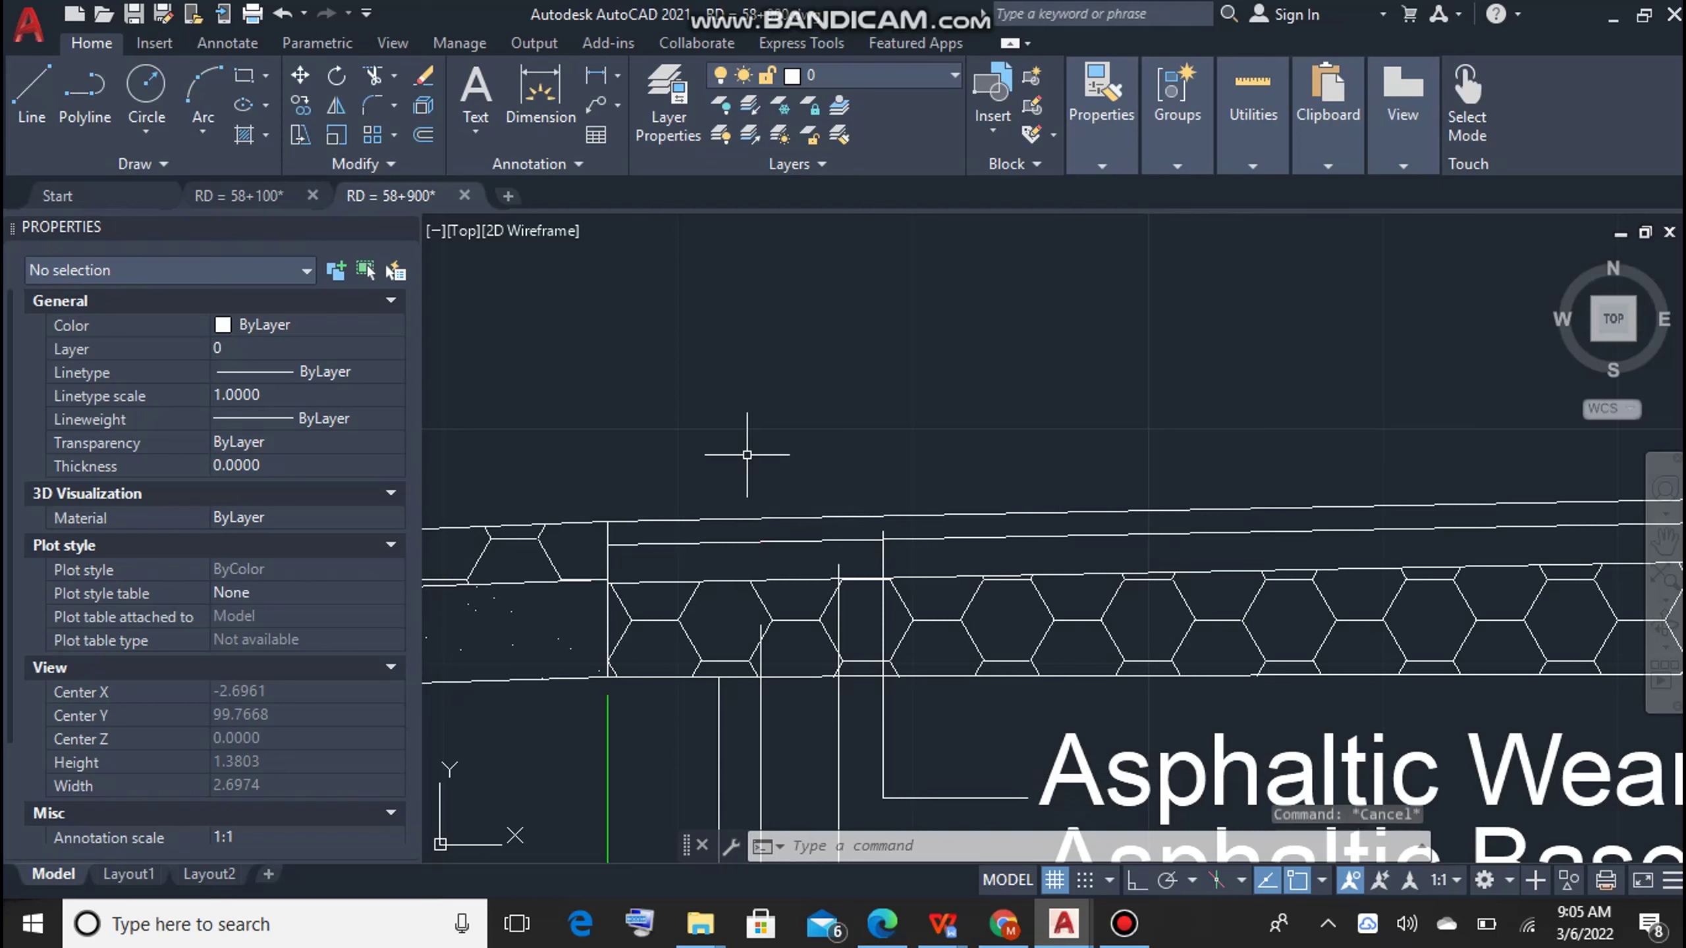
{"action": "key", "text": "Escape"}
{"action": "key", "text": "Escape"}
{"action": "key", "text": "Return"}
{"action": "type", "text": "o"}
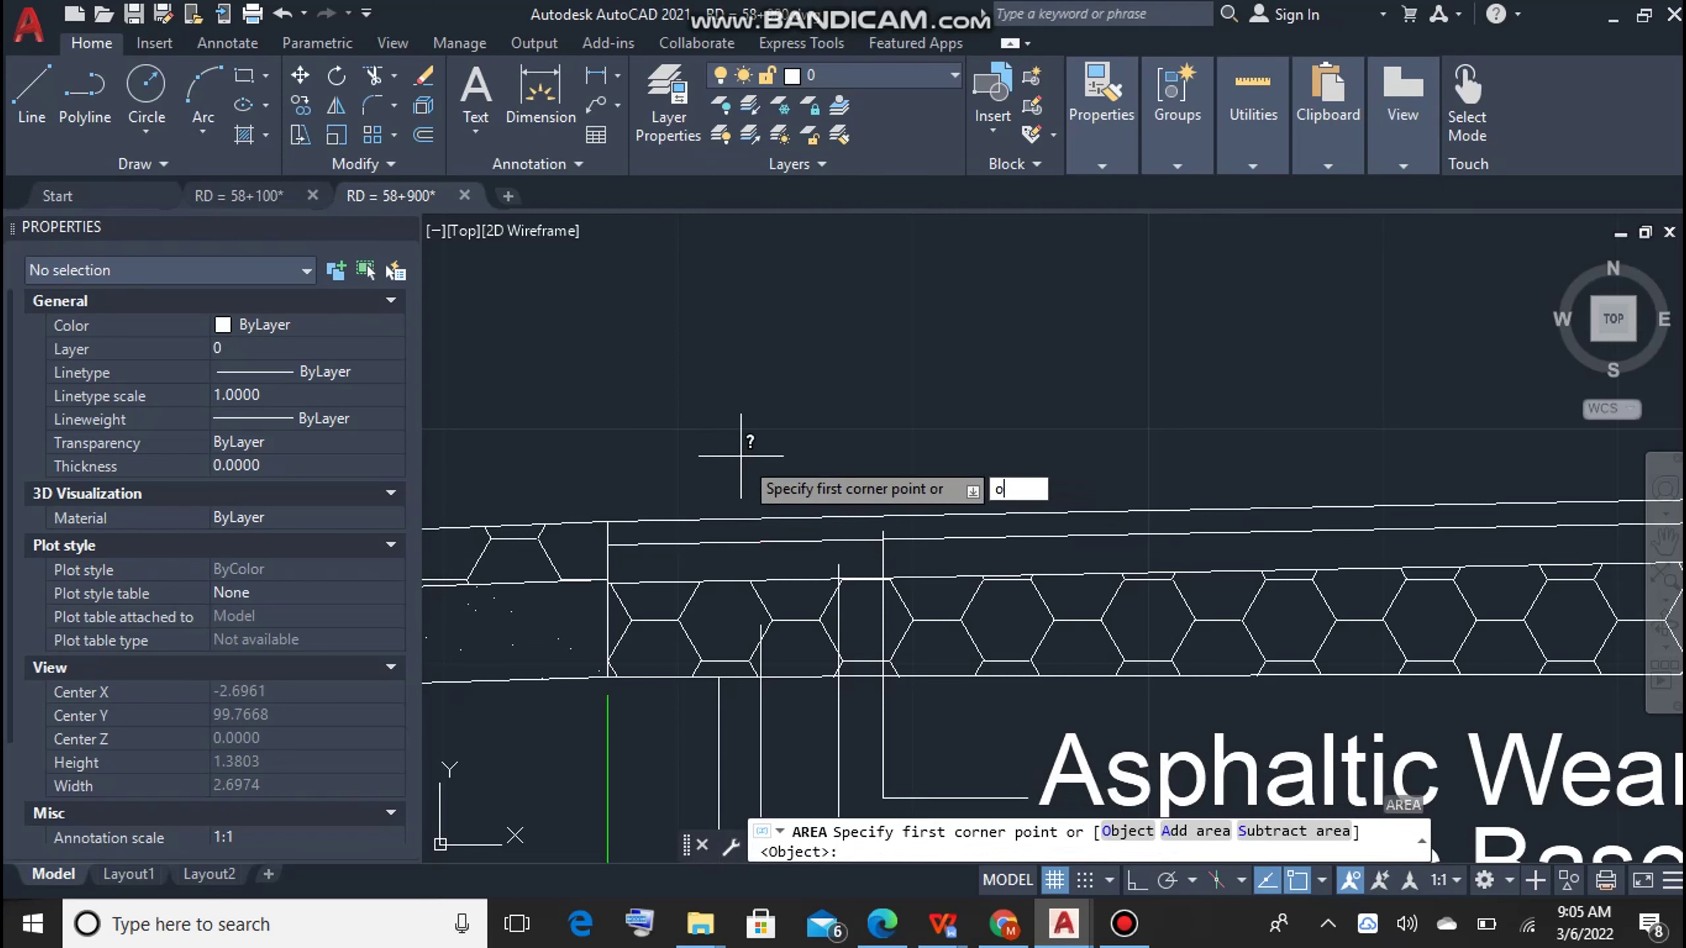
{"action": "key", "text": "Return"}
{"action": "left_click", "coordinate": [753, 520]}
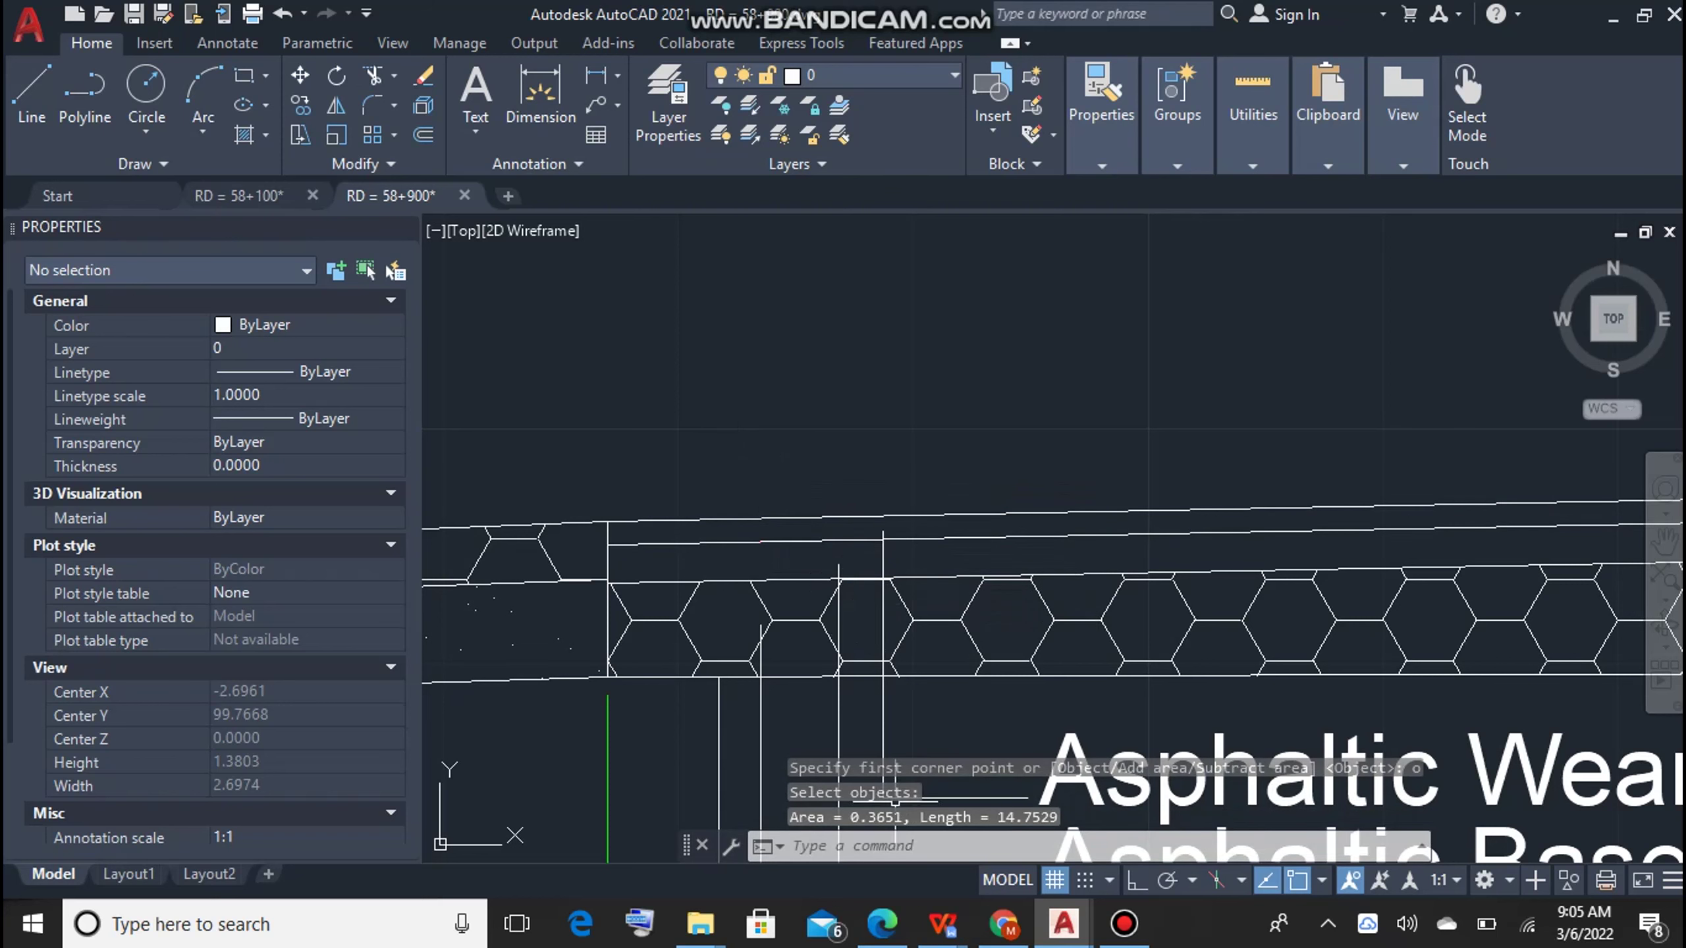
{"action": "scroll", "coordinate": [898, 605], "scroll_direction": "down", "scroll_amount": 6}
{"action": "scroll", "coordinate": [996, 650], "scroll_direction": "down", "scroll_amount": 6}
{"action": "scroll", "coordinate": [1084, 688], "scroll_direction": "down", "scroll_amount": 4}
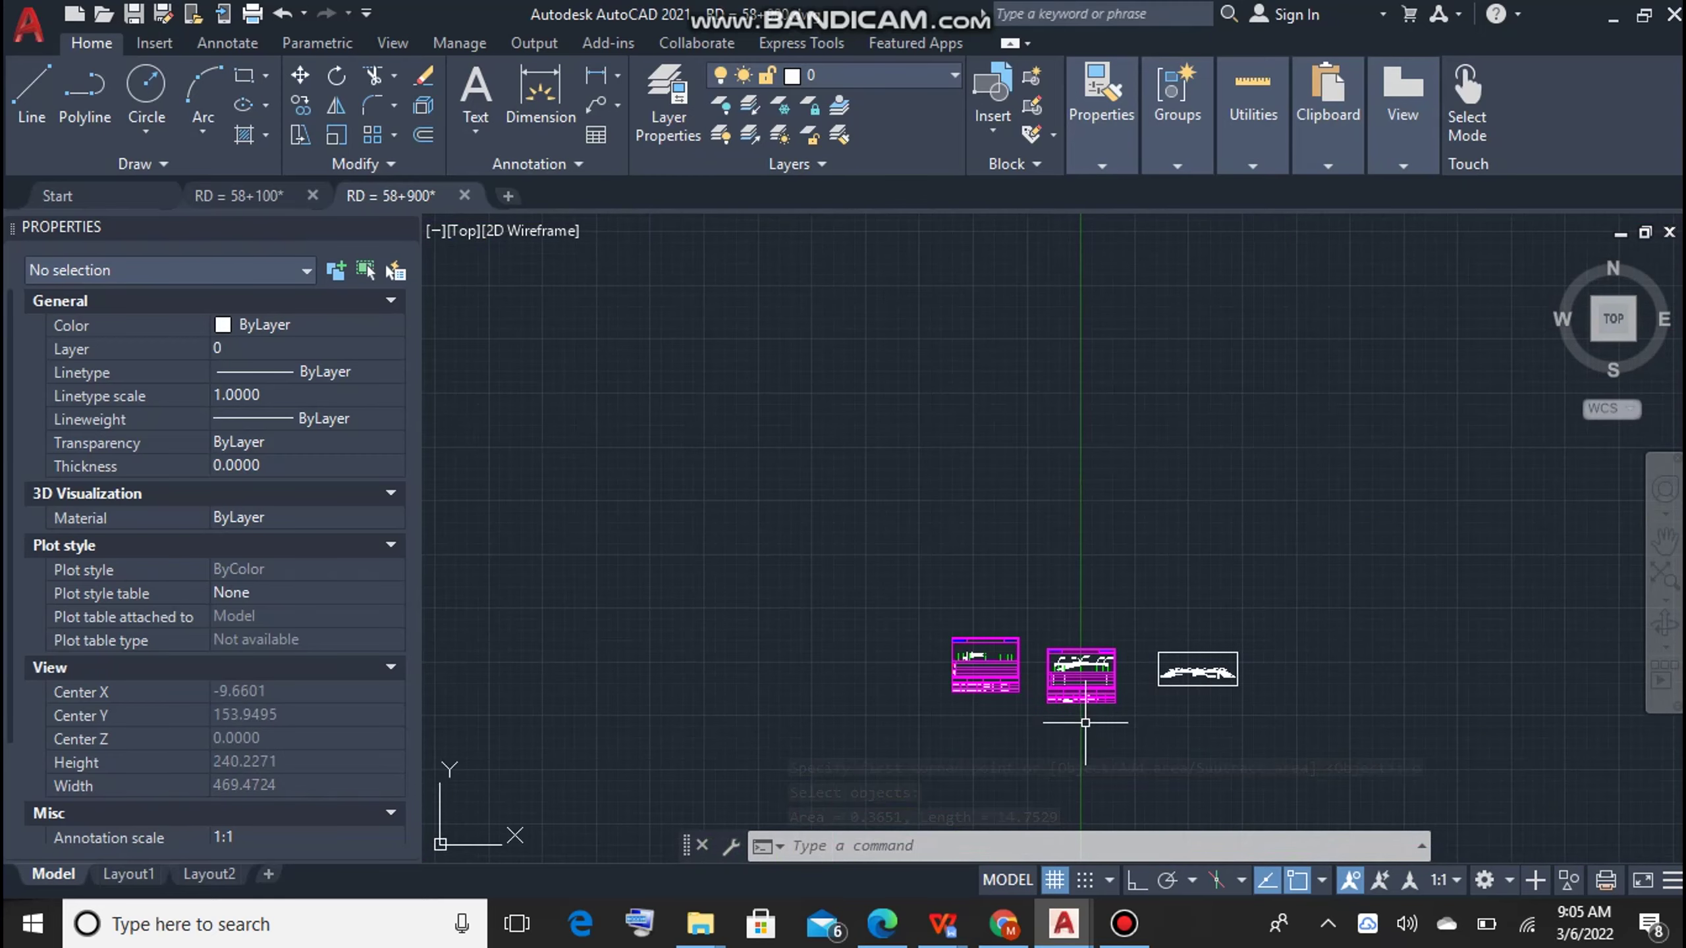
{"action": "scroll", "coordinate": [1046, 699], "scroll_direction": "up", "scroll_amount": 6}
{"action": "scroll", "coordinate": [1002, 599], "scroll_direction": "up", "scroll_amount": 6}
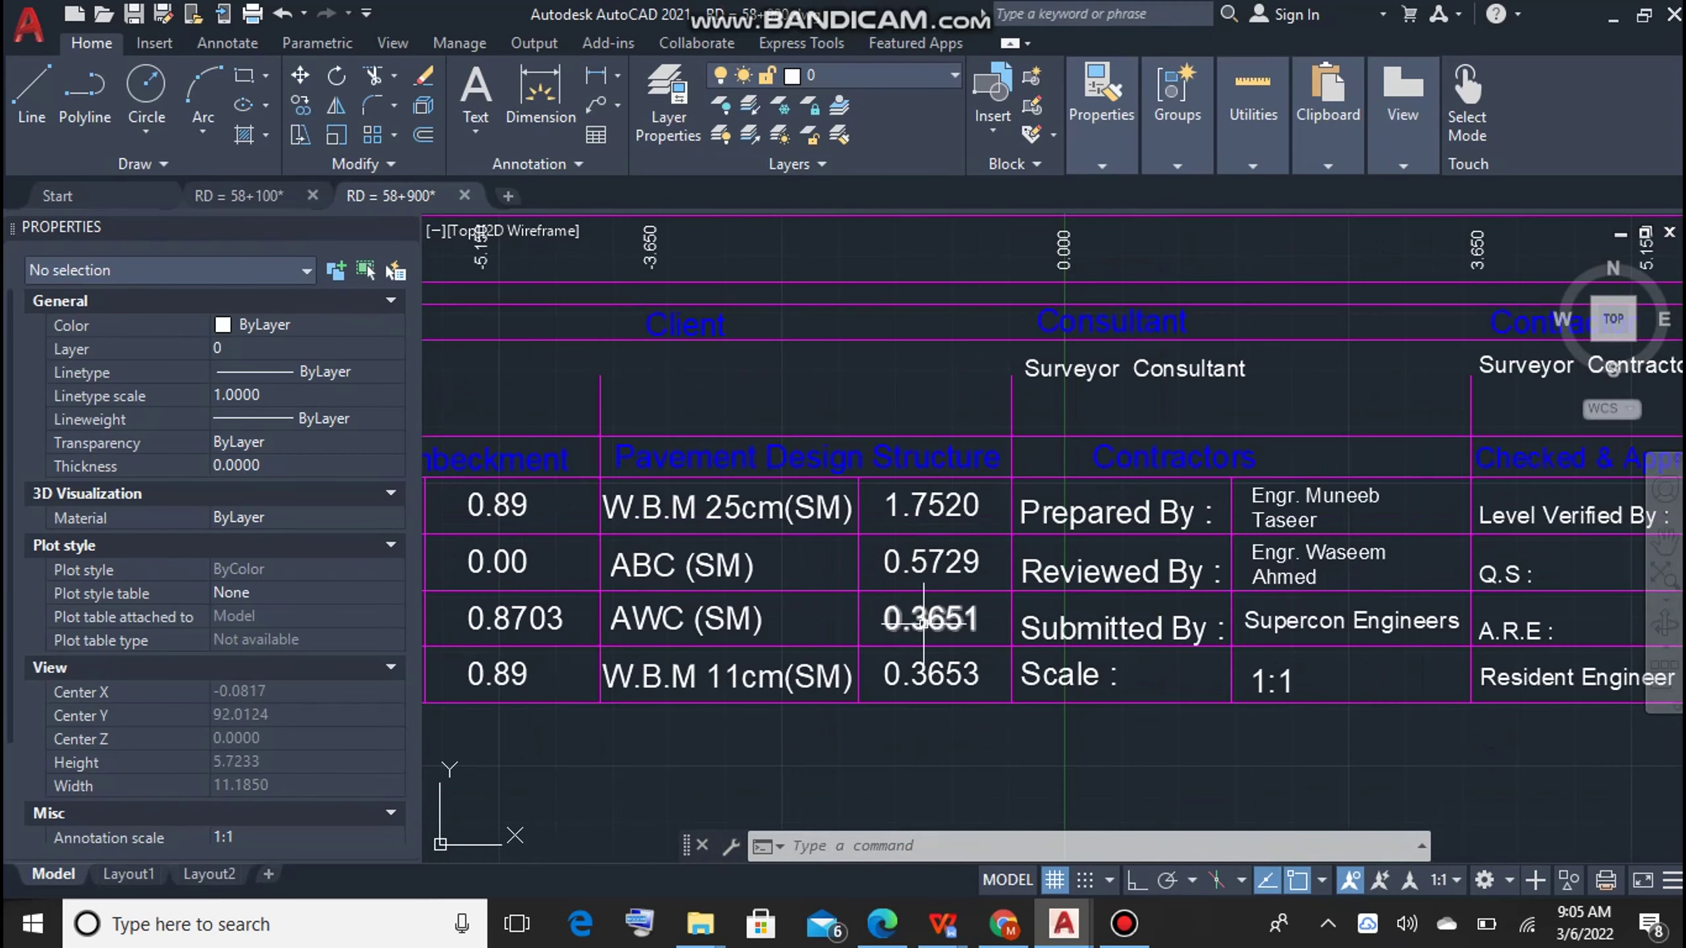
{"action": "scroll", "coordinate": [922, 622], "scroll_direction": "up", "scroll_amount": 2}
{"action": "scroll", "coordinate": [995, 640], "scroll_direction": "down", "scroll_amount": 5}
{"action": "scroll", "coordinate": [979, 458], "scroll_direction": "up", "scroll_amount": 3}
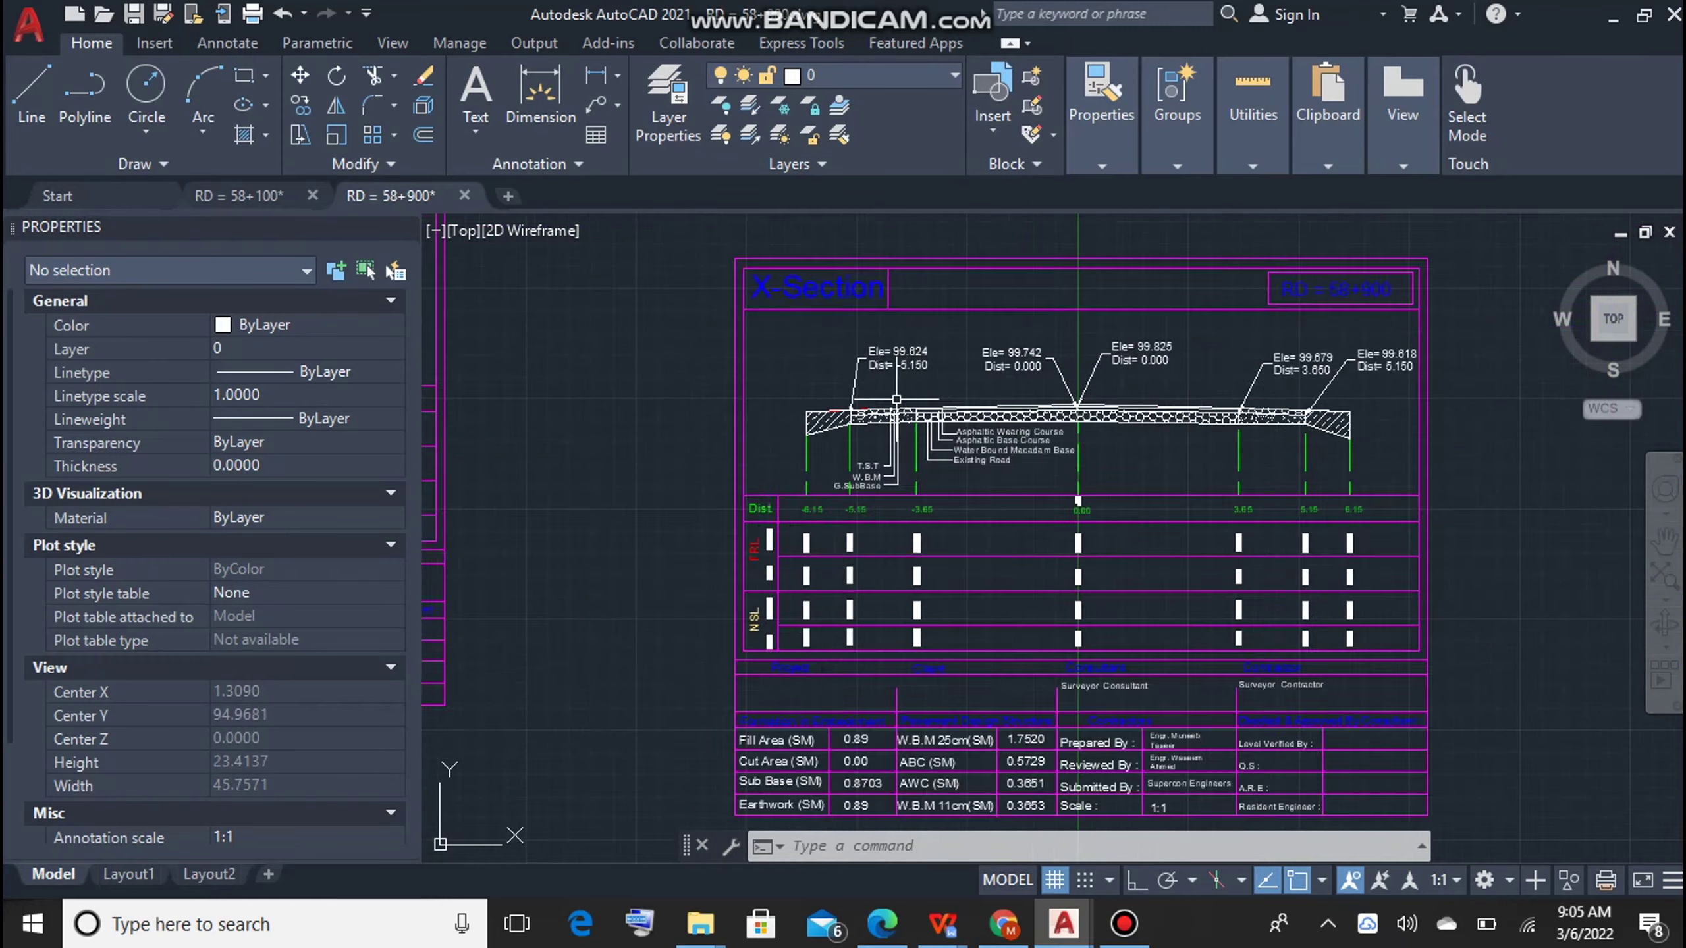
{"action": "scroll", "coordinate": [803, 424], "scroll_direction": "up", "scroll_amount": 3}
{"action": "scroll", "coordinate": [1071, 459], "scroll_direction": "up", "scroll_amount": 2}
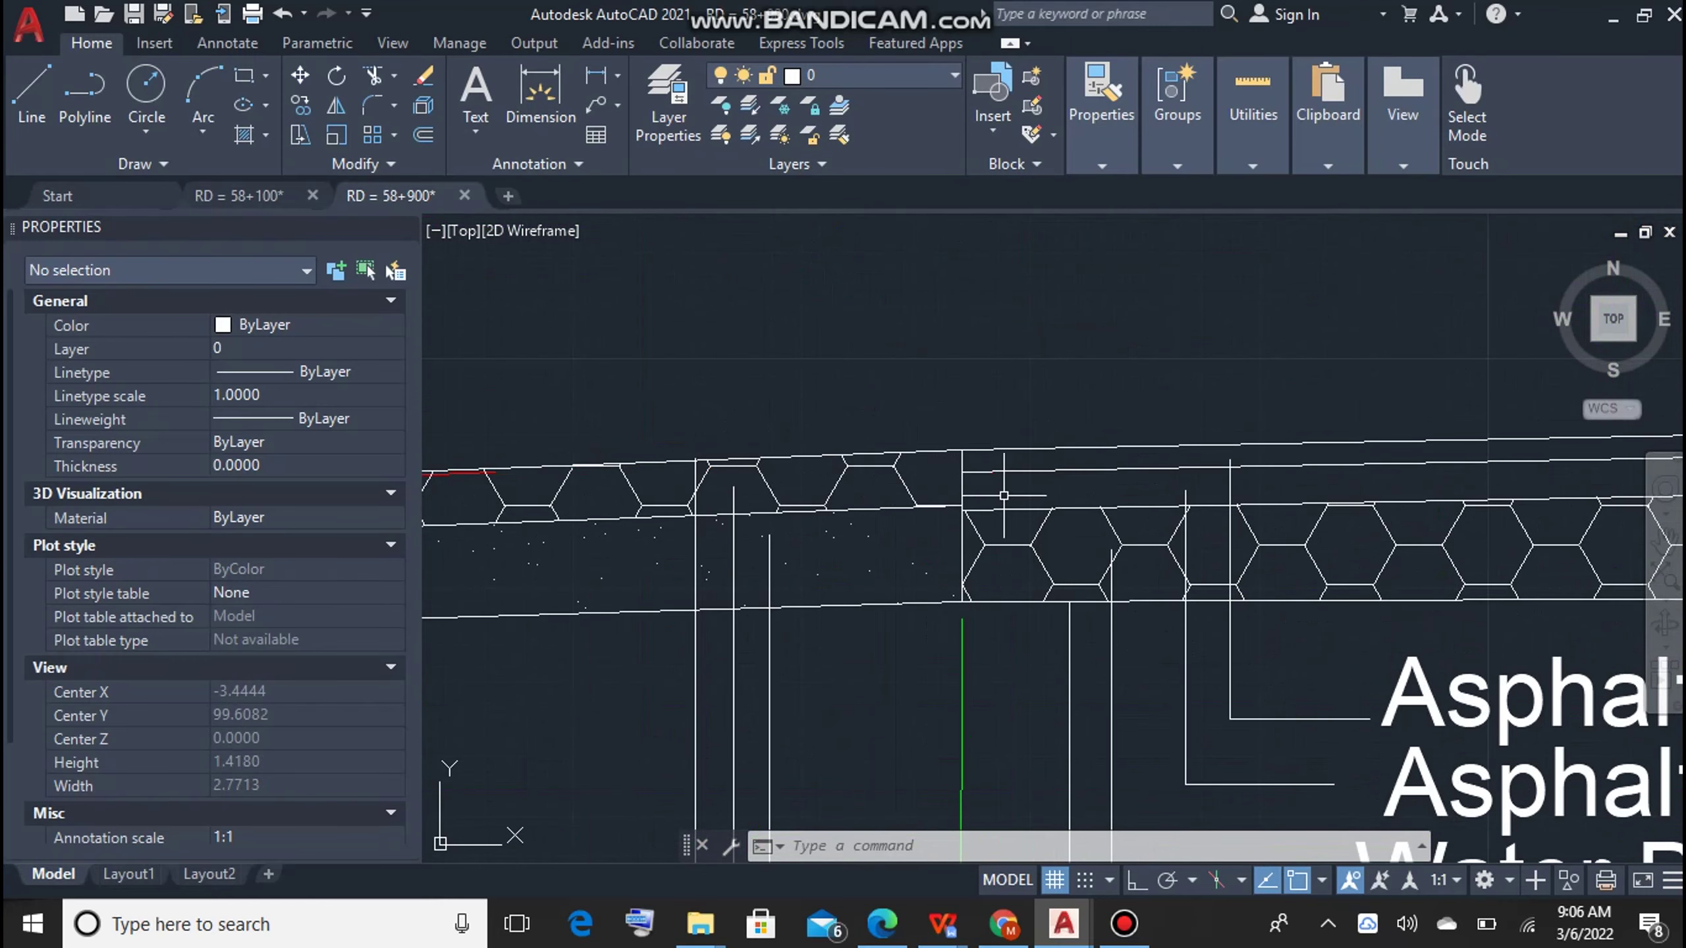
{"action": "type", "text": "aa"}
{"action": "key", "text": "Return"}
Step: Measure the ABC layer polyline's area by object, giving 0.6040
{"action": "type", "text": "o"}
{"action": "key", "text": "Return"}
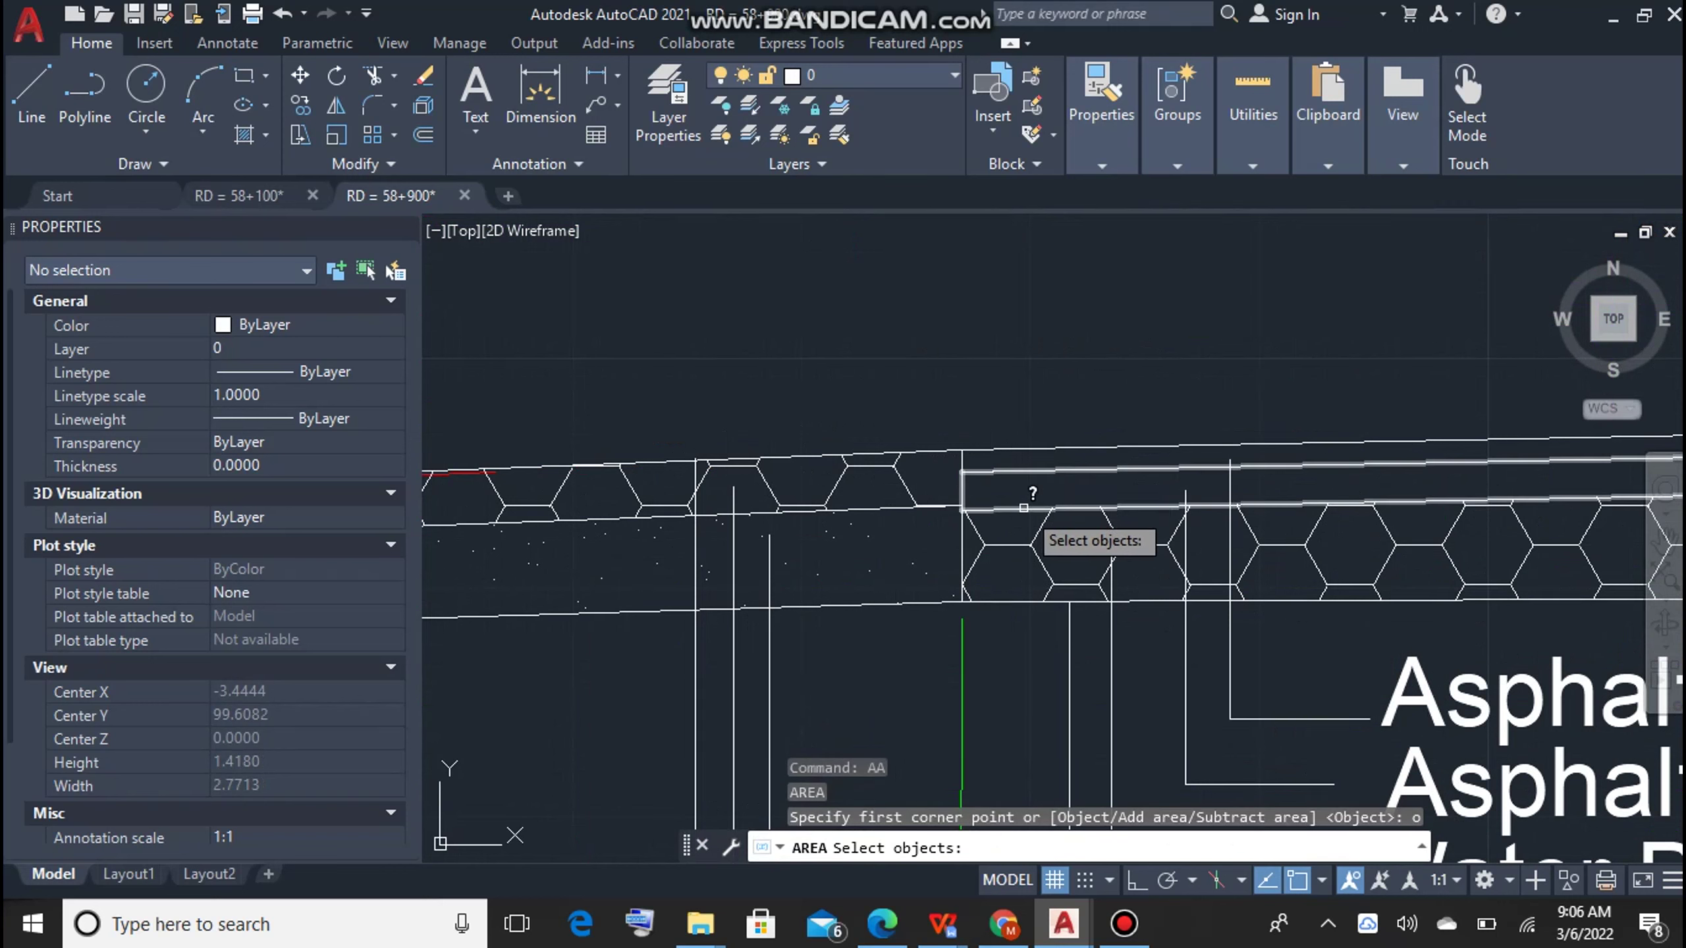
{"action": "left_click", "coordinate": [1023, 507]}
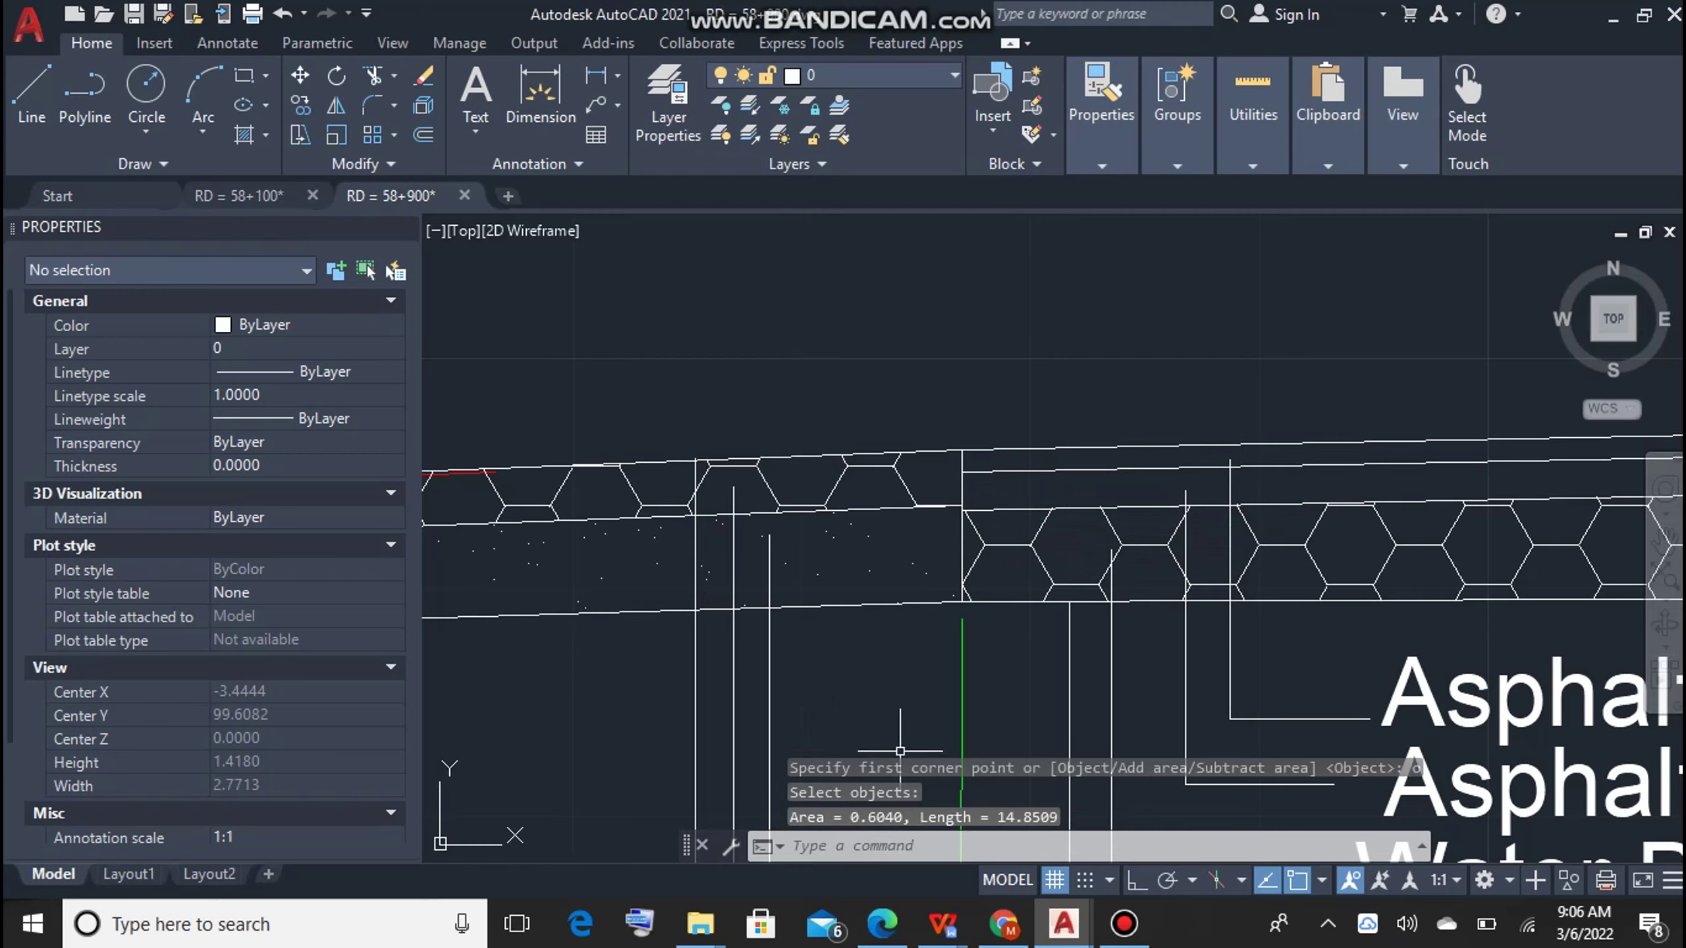
{"action": "scroll", "coordinate": [900, 752], "scroll_direction": "down", "scroll_amount": 3}
{"action": "scroll", "coordinate": [883, 717], "scroll_direction": "down", "scroll_amount": 5}
{"action": "scroll", "coordinate": [863, 664], "scroll_direction": "down", "scroll_amount": 4}
{"action": "scroll", "coordinate": [842, 619], "scroll_direction": "up", "scroll_amount": 8}
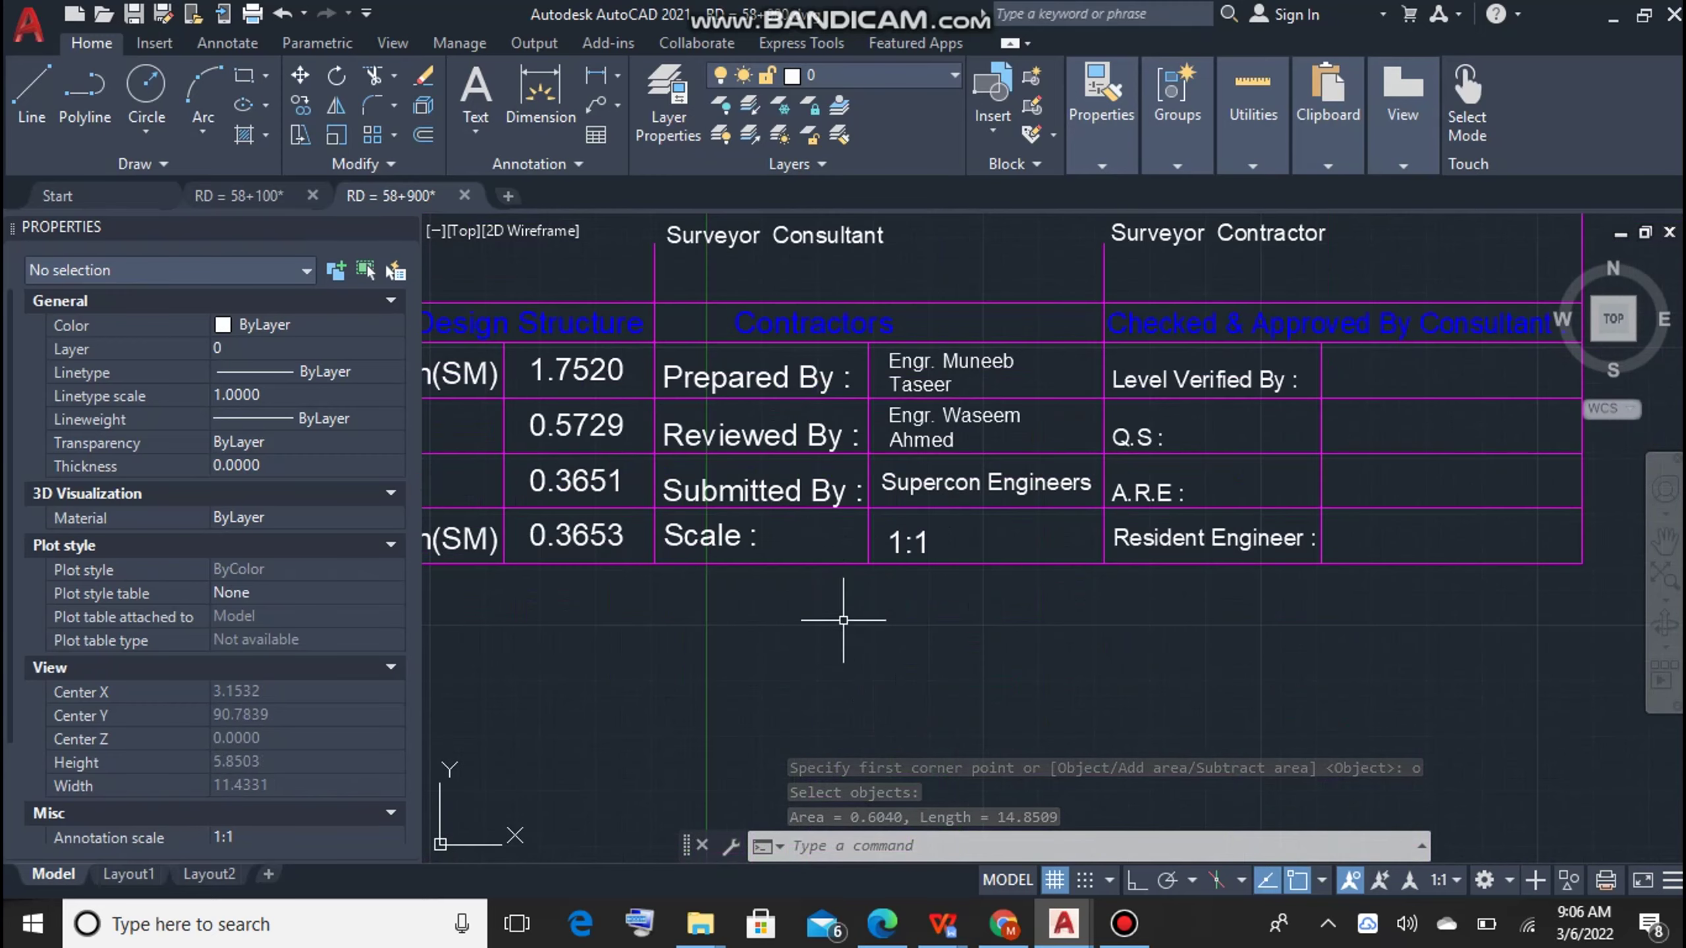
{"action": "scroll", "coordinate": [674, 457], "scroll_direction": "up", "scroll_amount": 5}
{"action": "scroll", "coordinate": [862, 412], "scroll_direction": "up", "scroll_amount": 2}
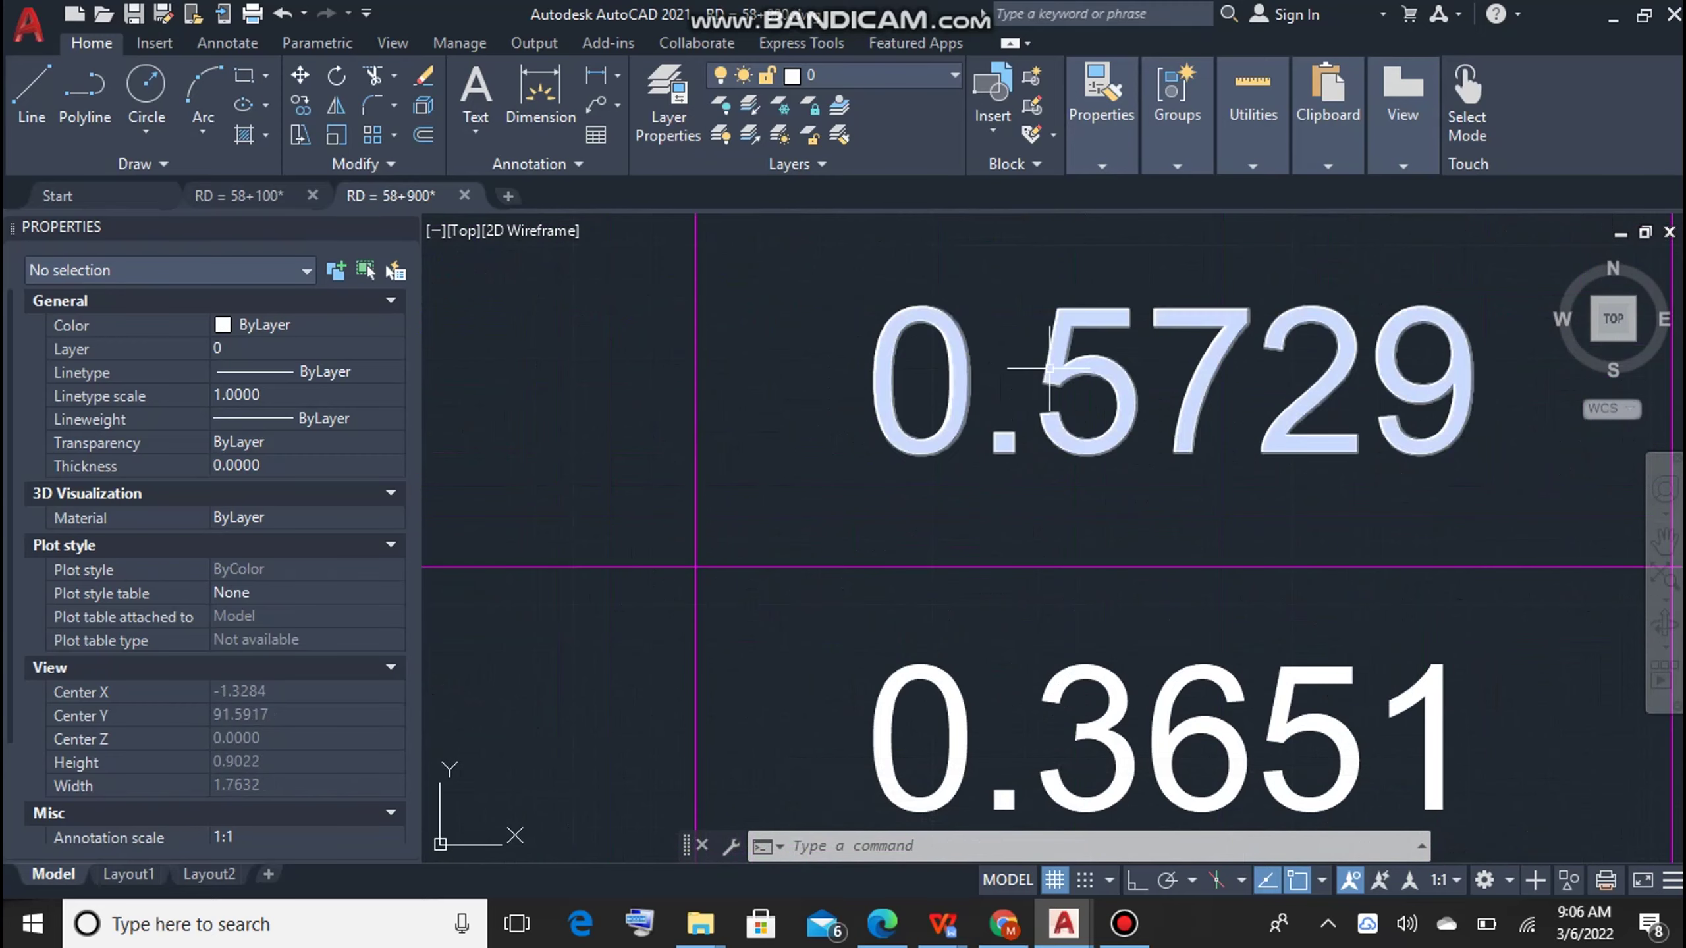
Step: Replace the ABC (SM) area value 0.5729 with 0.6040 in the quantity table
{"action": "left_click", "coordinate": [1022, 365]}
{"action": "double_click", "coordinate": [1022, 366]}
{"action": "left_click_drag", "start_coordinate": [1031, 399], "coordinate": [1480, 398]}
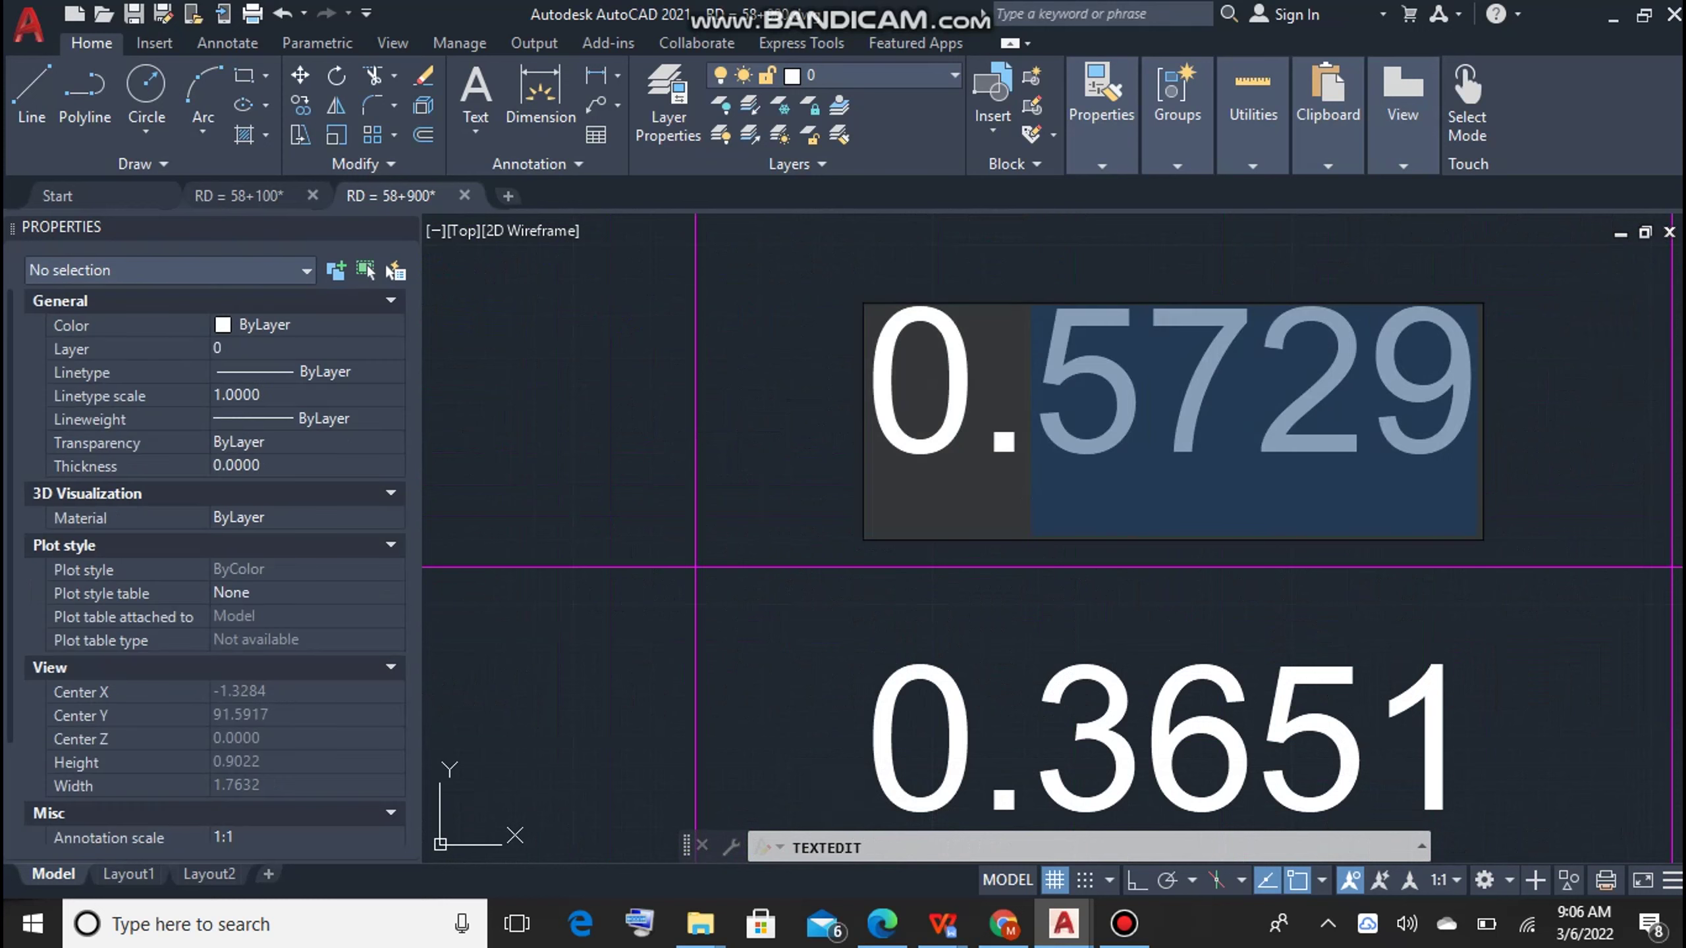
{"action": "type", "text": "6040"}
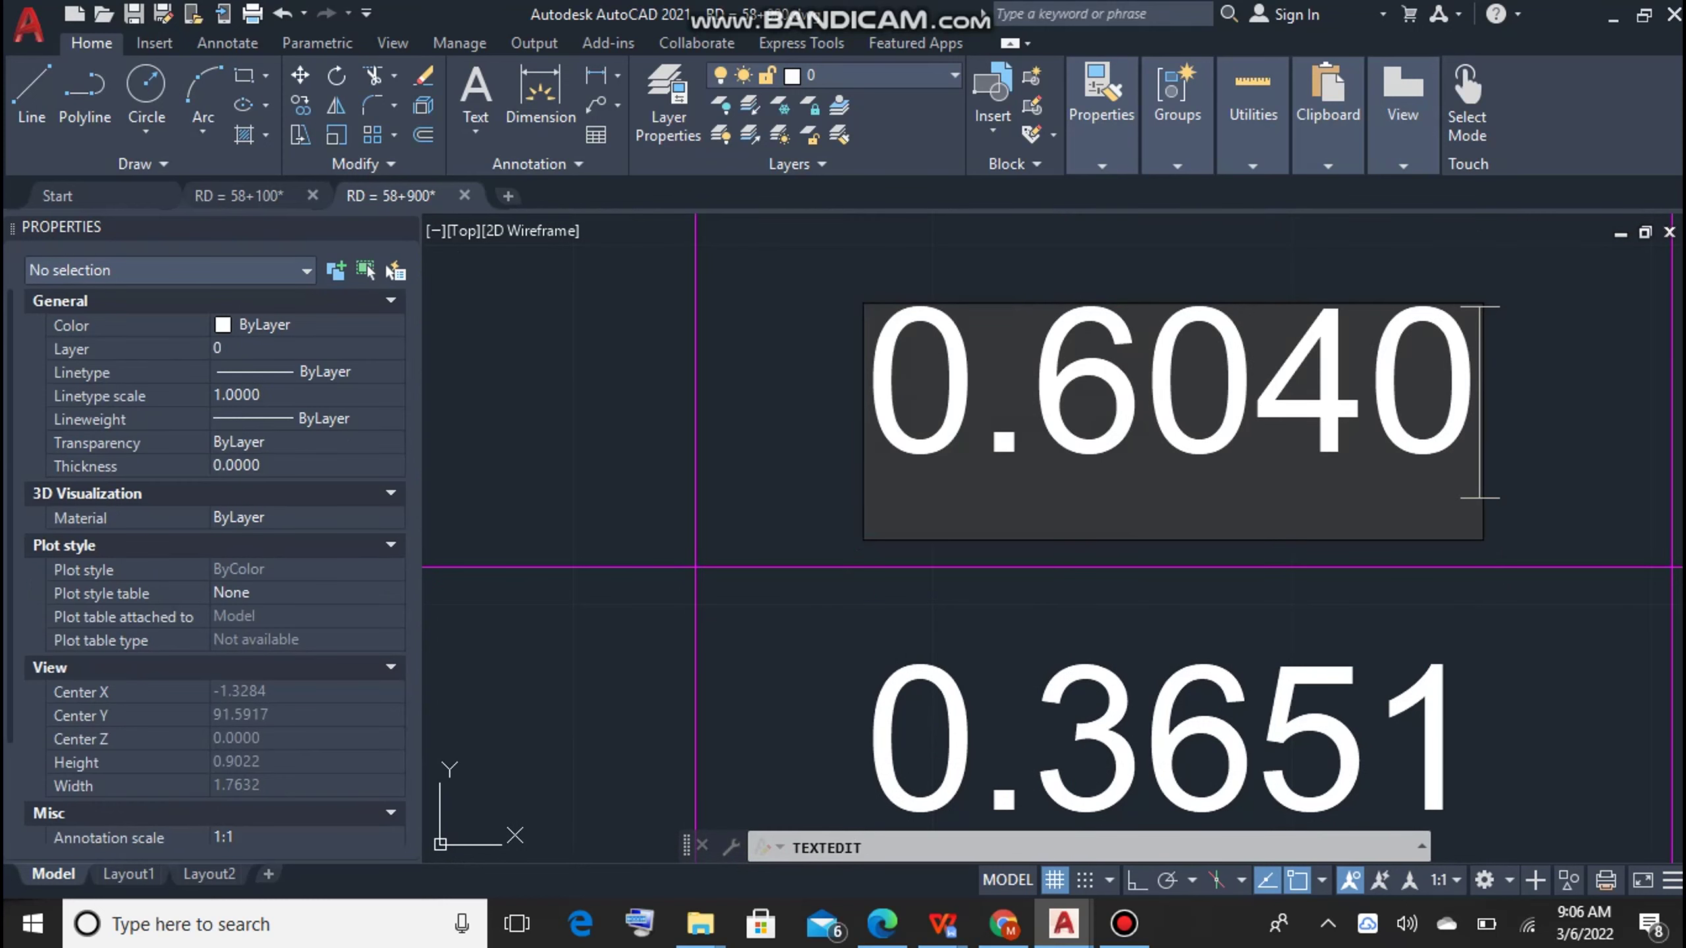
{"action": "left_click", "coordinate": [1465, 606]}
{"action": "key", "text": "Escape"}
{"action": "scroll", "coordinate": [1387, 611], "scroll_direction": "down", "scroll_amount": 5}
{"action": "scroll", "coordinate": [1025, 574], "scroll_direction": "down", "scroll_amount": 6}
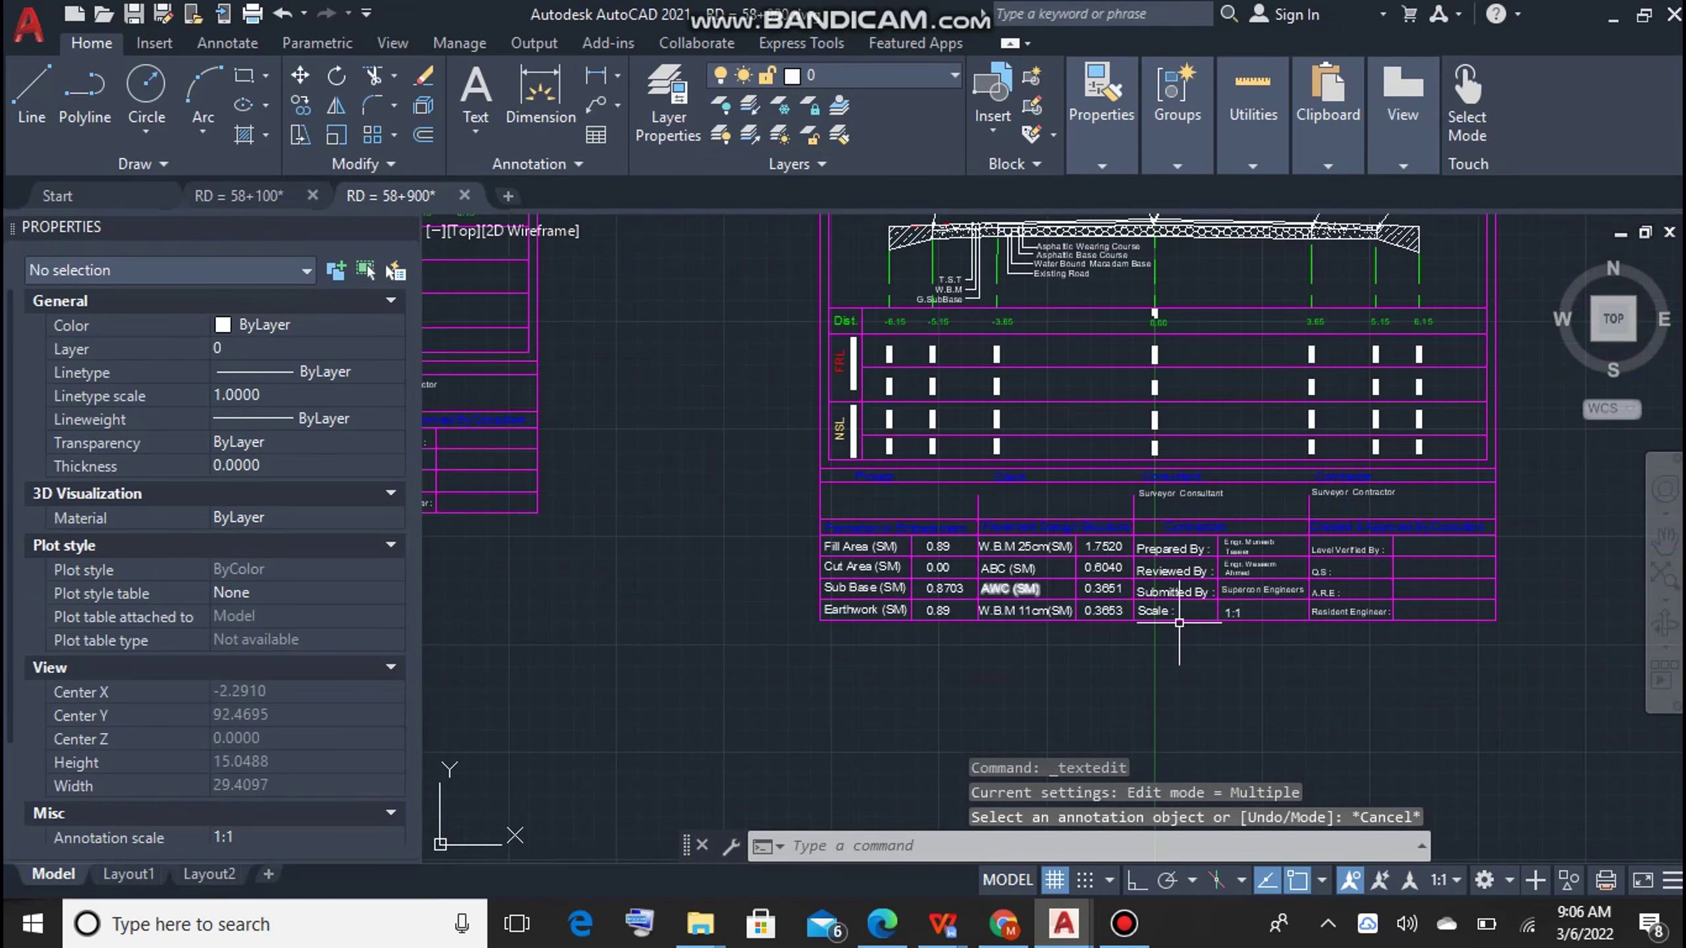
{"action": "scroll", "coordinate": [1269, 538], "scroll_direction": "down", "scroll_amount": 4}
{"action": "scroll", "coordinate": [1327, 399], "scroll_direction": "up", "scroll_amount": 5}
{"action": "scroll", "coordinate": [1365, 320], "scroll_direction": "down", "scroll_amount": 2}
{"action": "scroll", "coordinate": [1221, 332], "scroll_direction": "up", "scroll_amount": 6}
{"action": "scroll", "coordinate": [1159, 372], "scroll_direction": "down", "scroll_amount": 6}
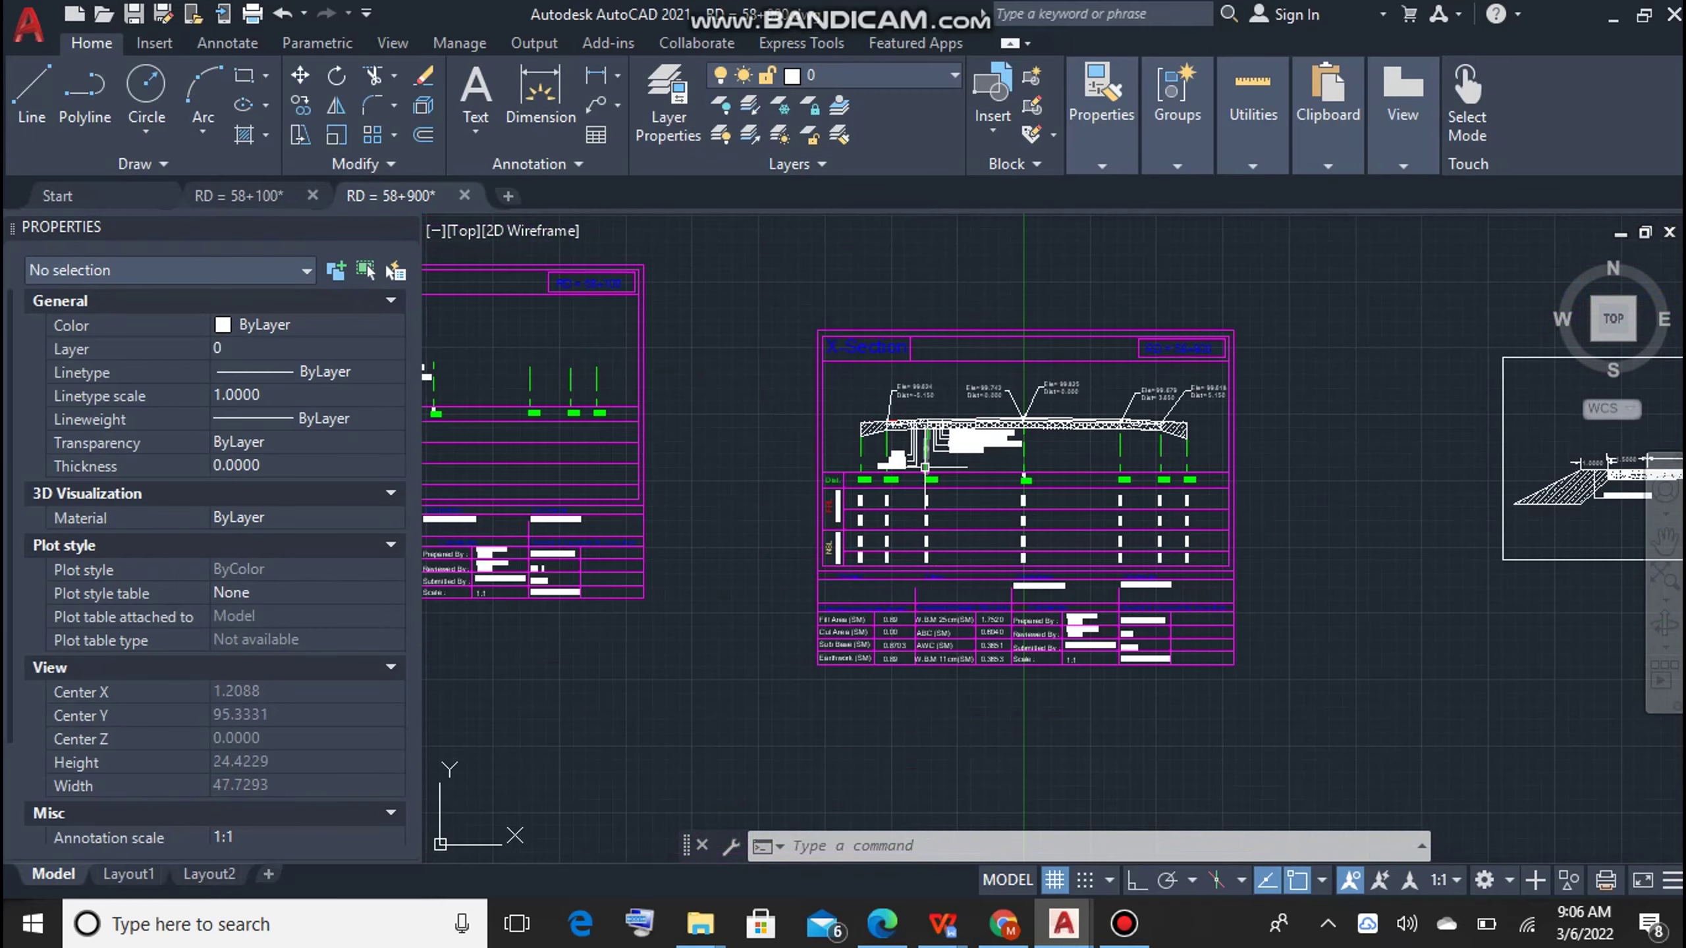
Step: Save the drawing and set all section sheet objects' colour to ByLayer
{"action": "key", "text": "ctrl+s"}
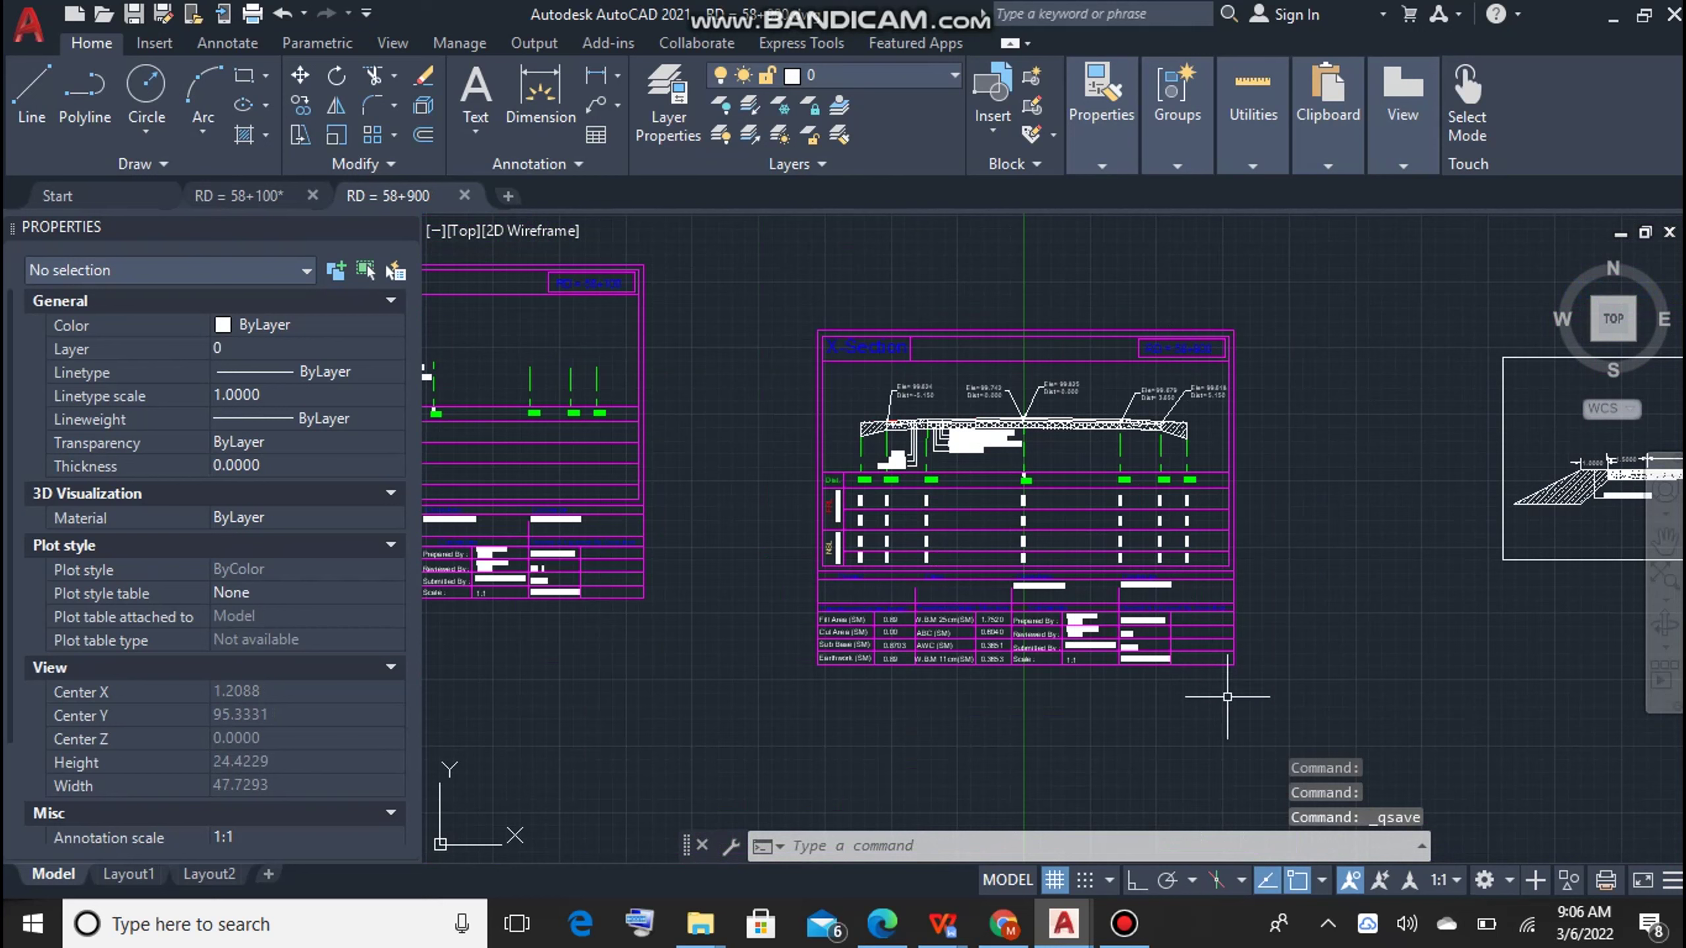
{"action": "left_click", "coordinate": [1280, 713]}
{"action": "left_click", "coordinate": [794, 257]}
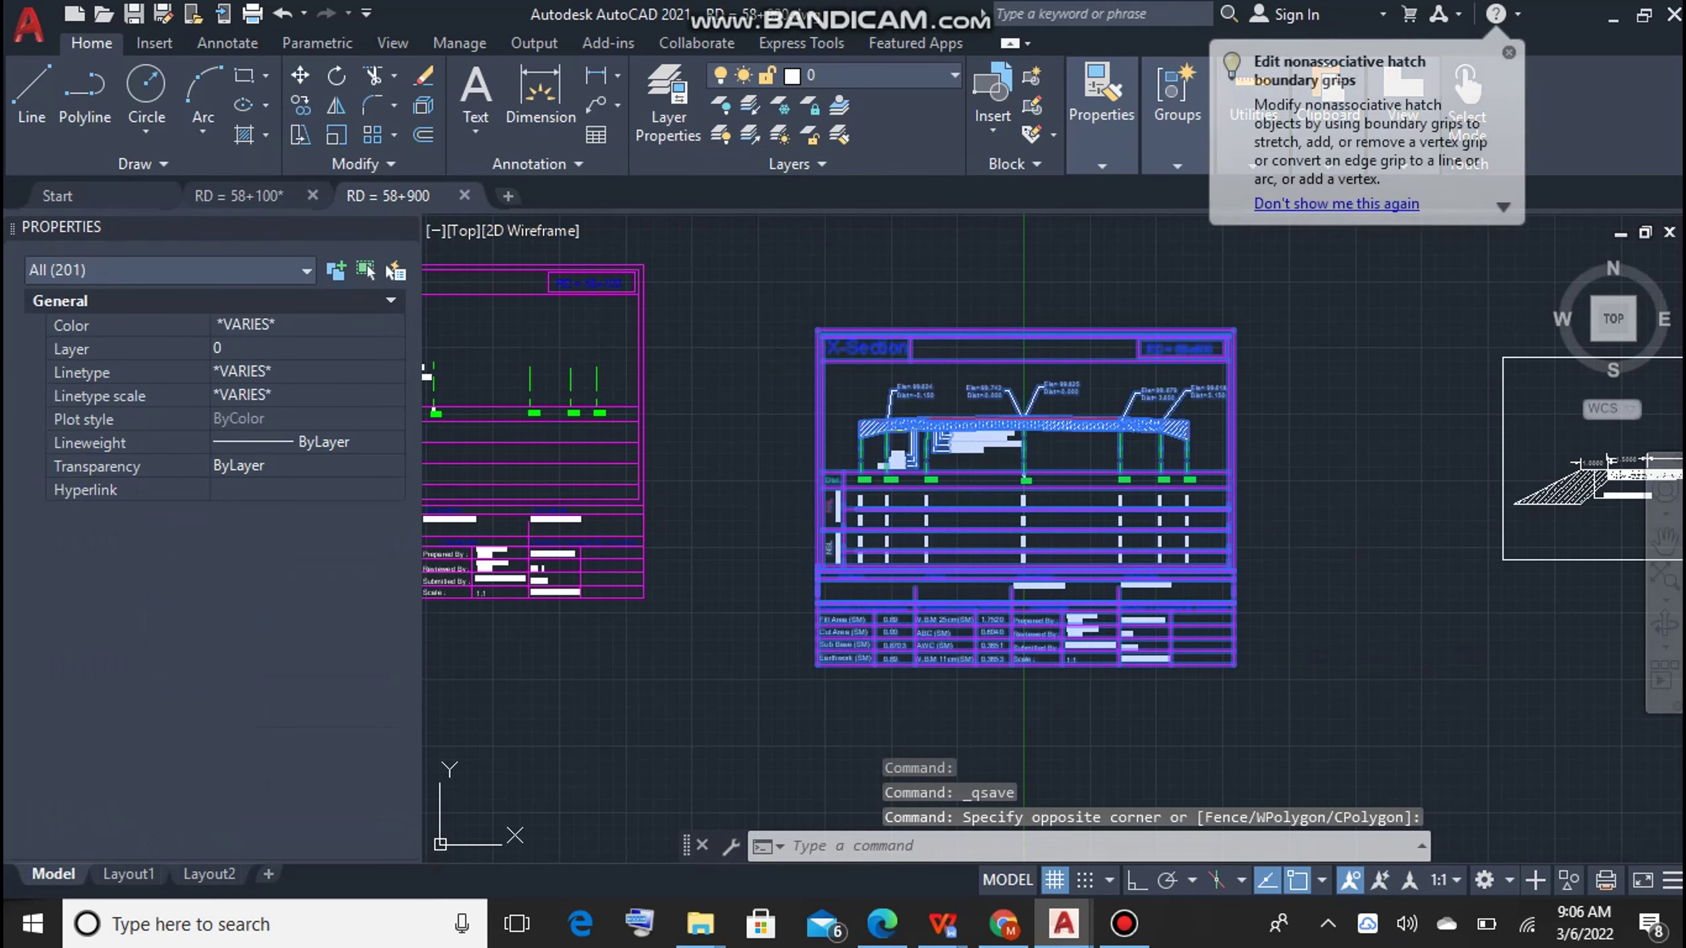
{"action": "left_click", "coordinate": [299, 325]}
{"action": "scroll", "coordinate": [299, 431], "scroll_direction": "up", "scroll_amount": 3}
{"action": "left_click", "coordinate": [259, 345]}
{"action": "key", "text": "Escape"}
{"action": "key", "text": "Escape"}
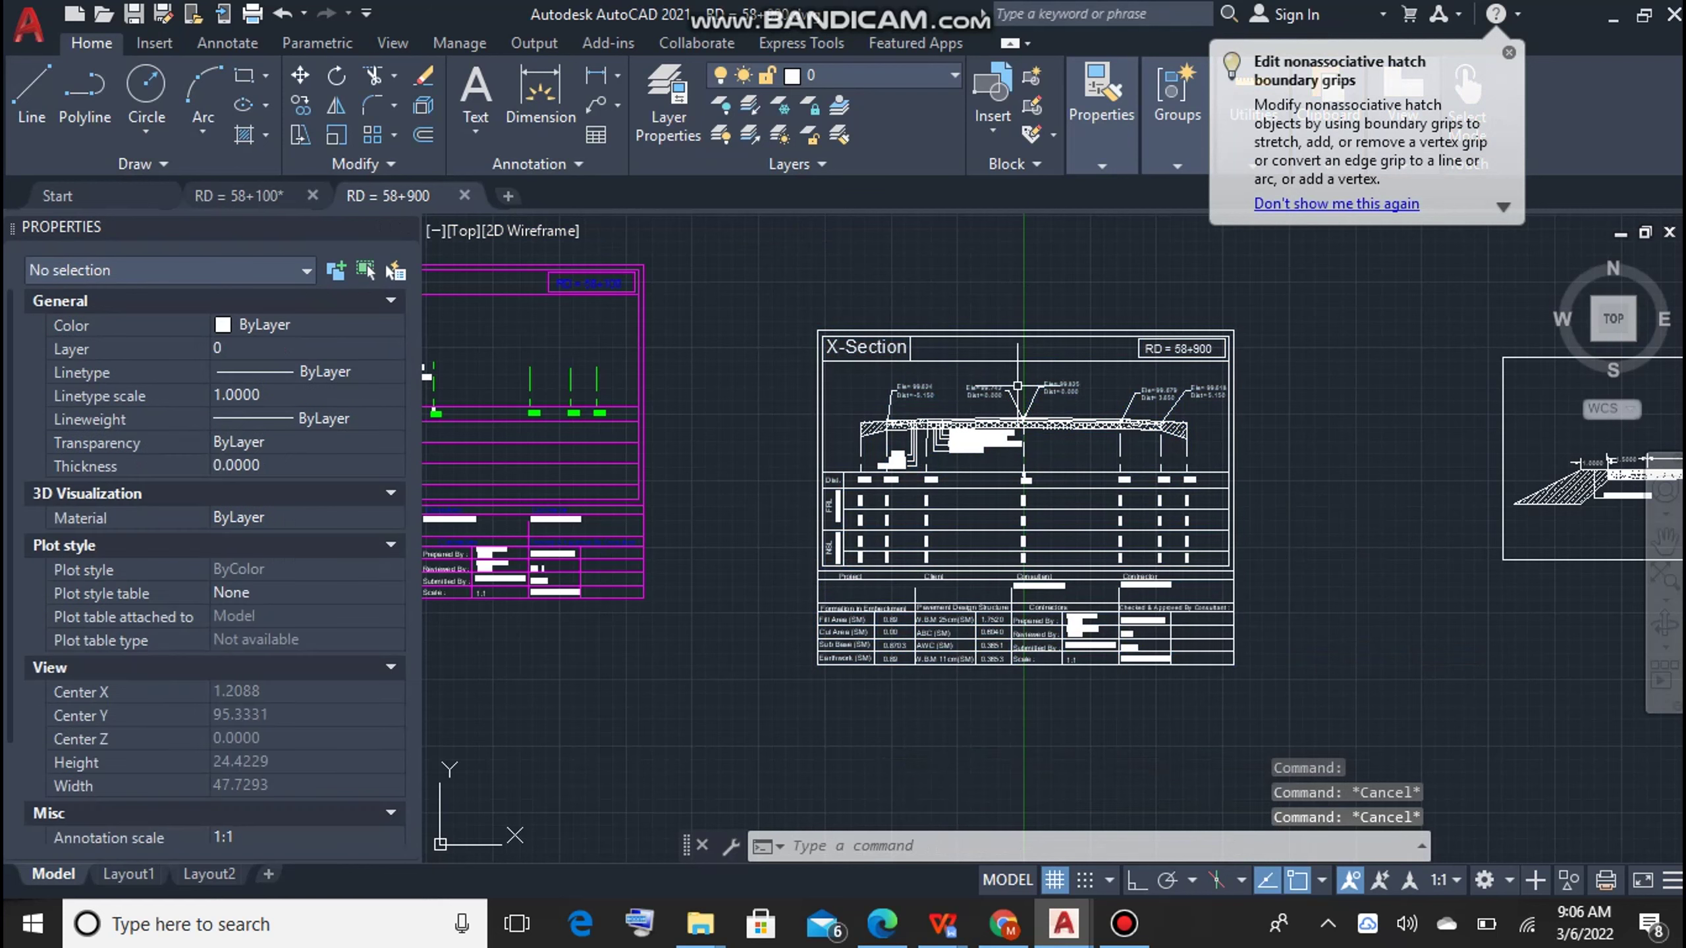
Step: Set up the plot with the previous plot settings and a window around the sheet, then preview it
{"action": "key", "text": "ctrl+p"}
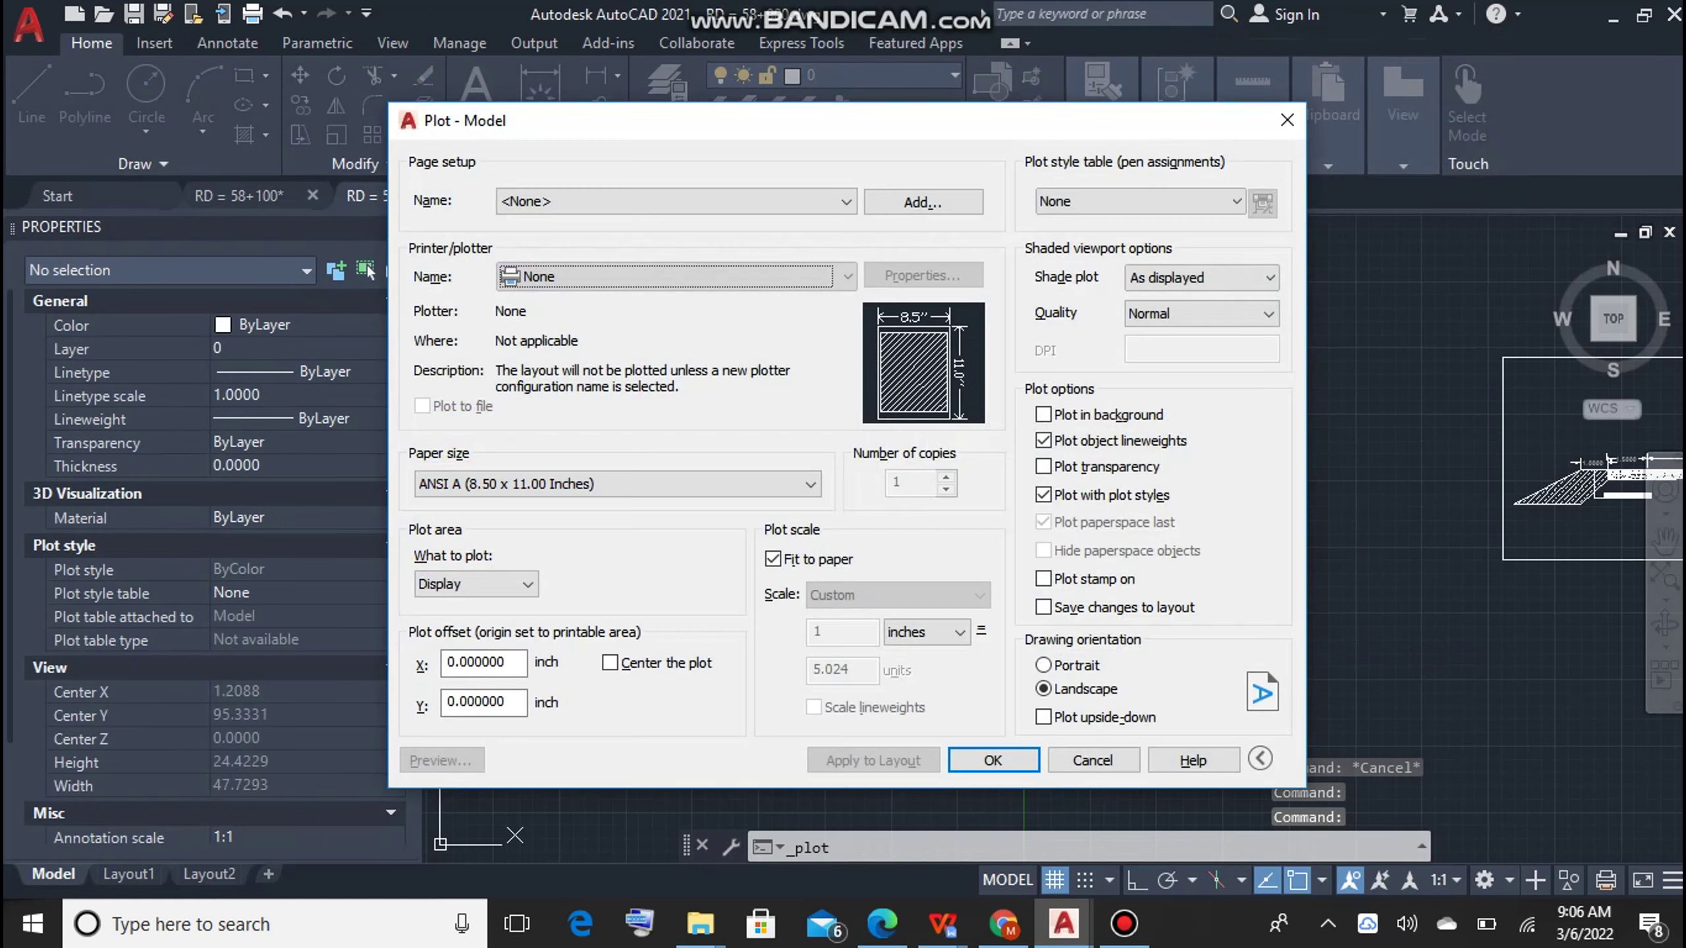
{"action": "left_click", "coordinate": [846, 201]}
{"action": "left_click", "coordinate": [664, 229]}
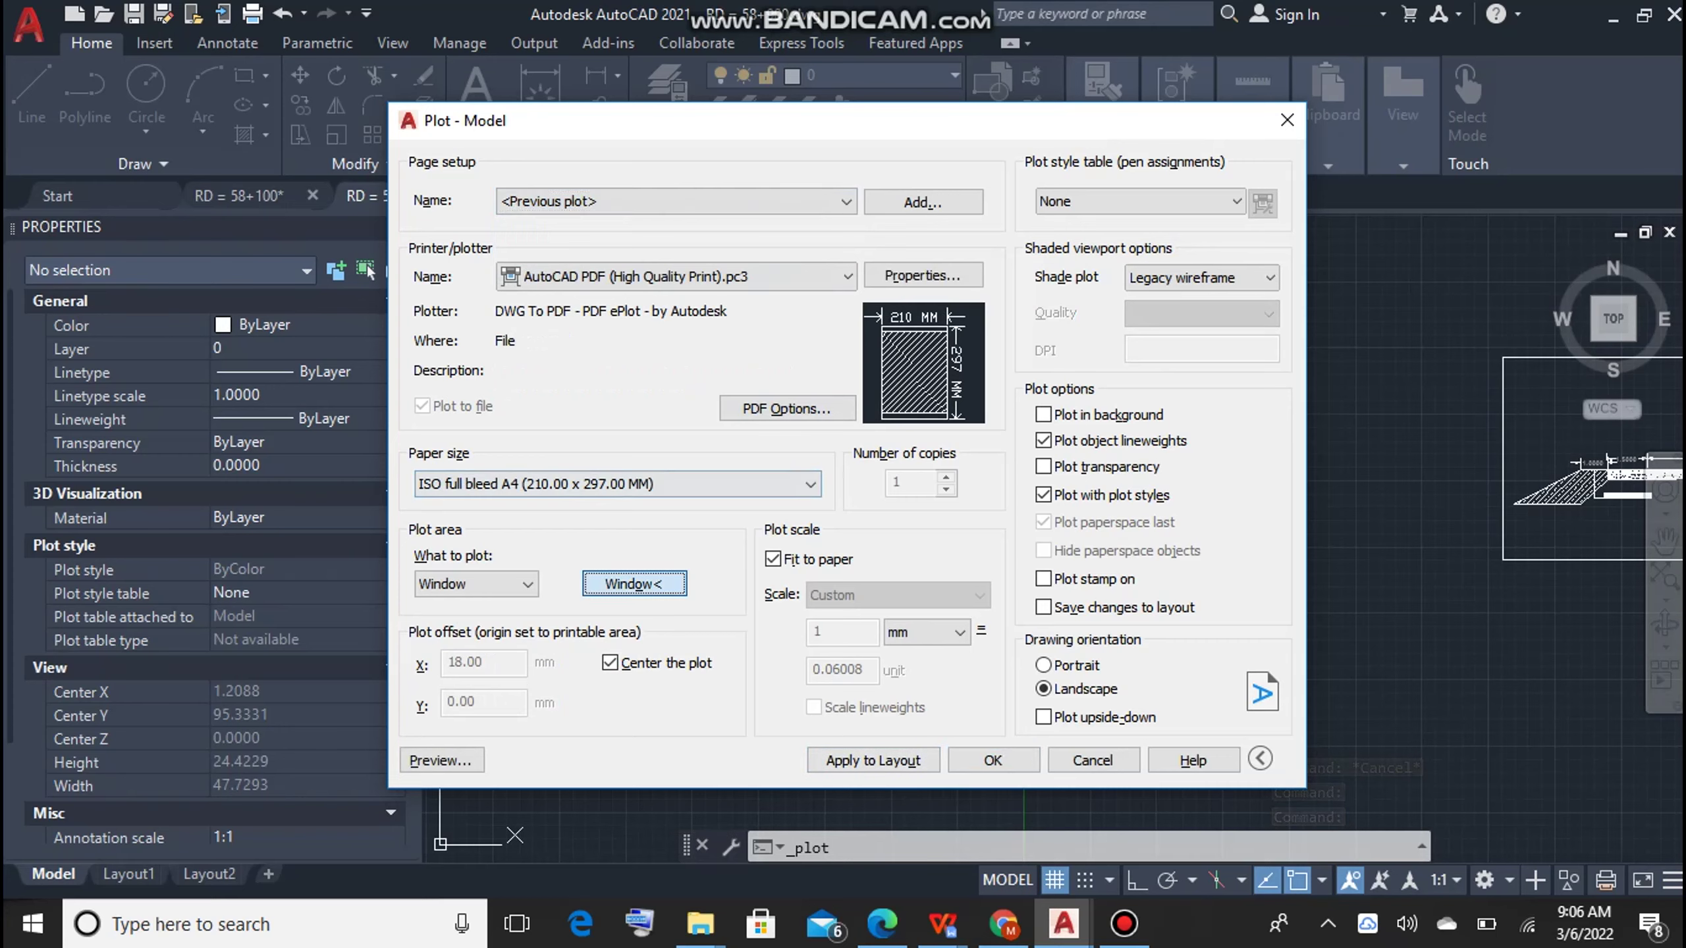
{"action": "left_click", "coordinate": [635, 584]}
{"action": "scroll", "coordinate": [1200, 370], "scroll_direction": "up", "scroll_amount": 8}
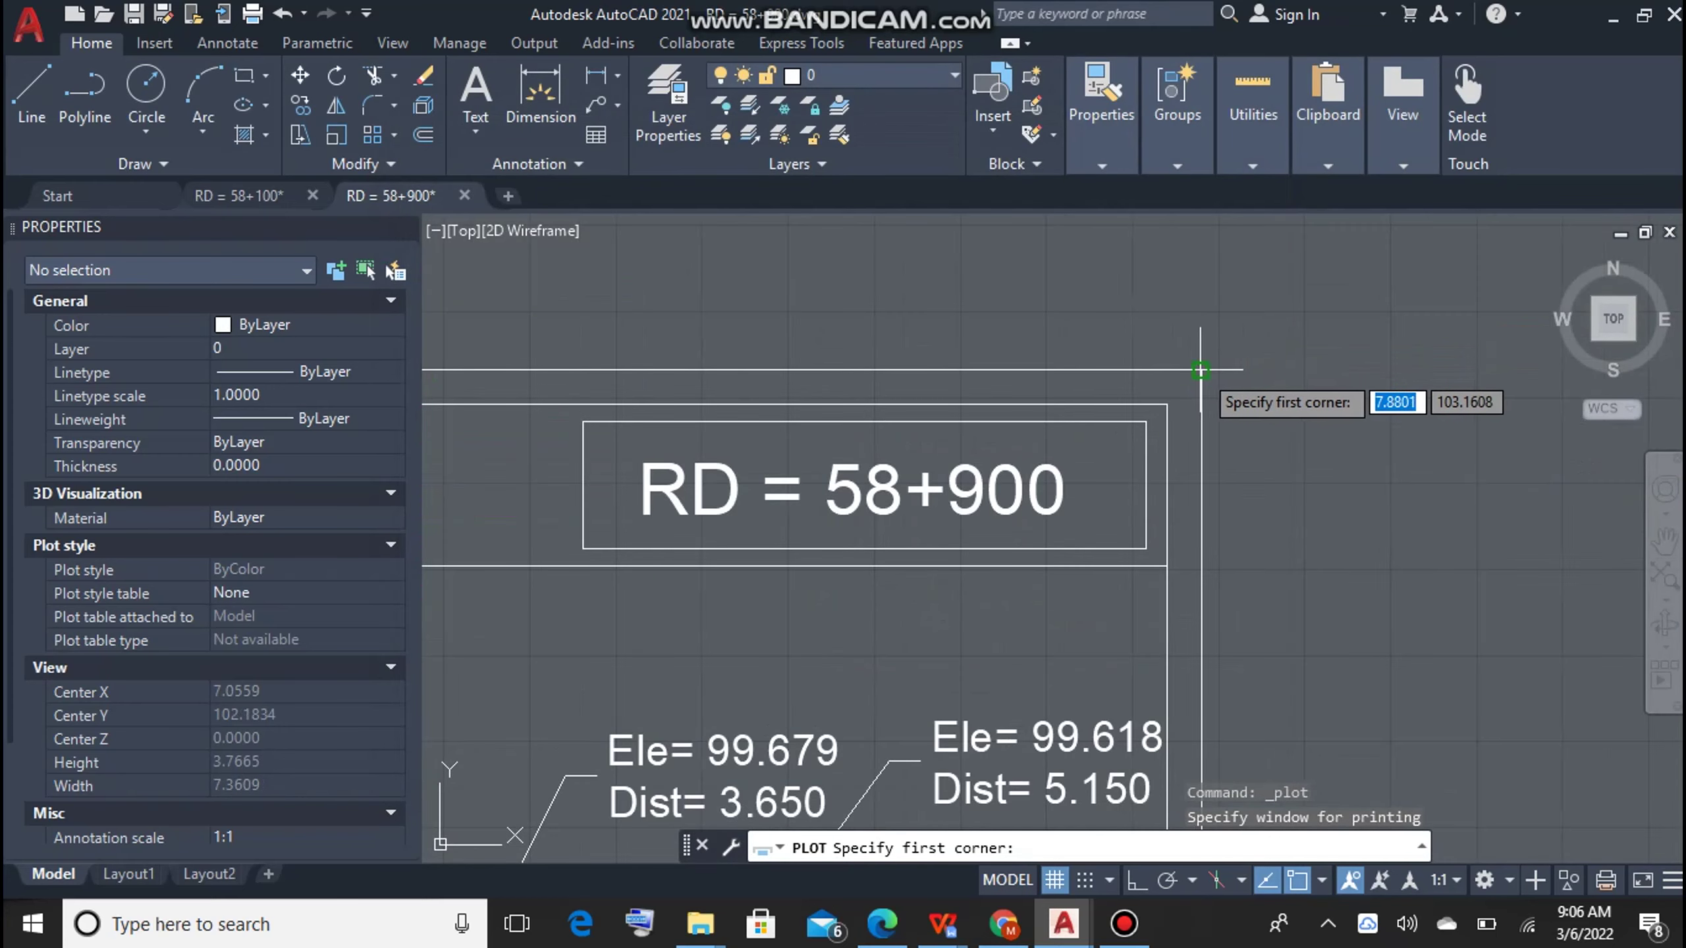
{"action": "scroll", "coordinate": [1200, 370], "scroll_direction": "down", "scroll_amount": 5}
{"action": "scroll", "coordinate": [915, 519], "scroll_direction": "up", "scroll_amount": 4}
{"action": "left_click", "coordinate": [915, 519]}
{"action": "scroll", "coordinate": [840, 588], "scroll_direction": "down", "scroll_amount": 4}
{"action": "scroll", "coordinate": [1007, 438], "scroll_direction": "up", "scroll_amount": 3}
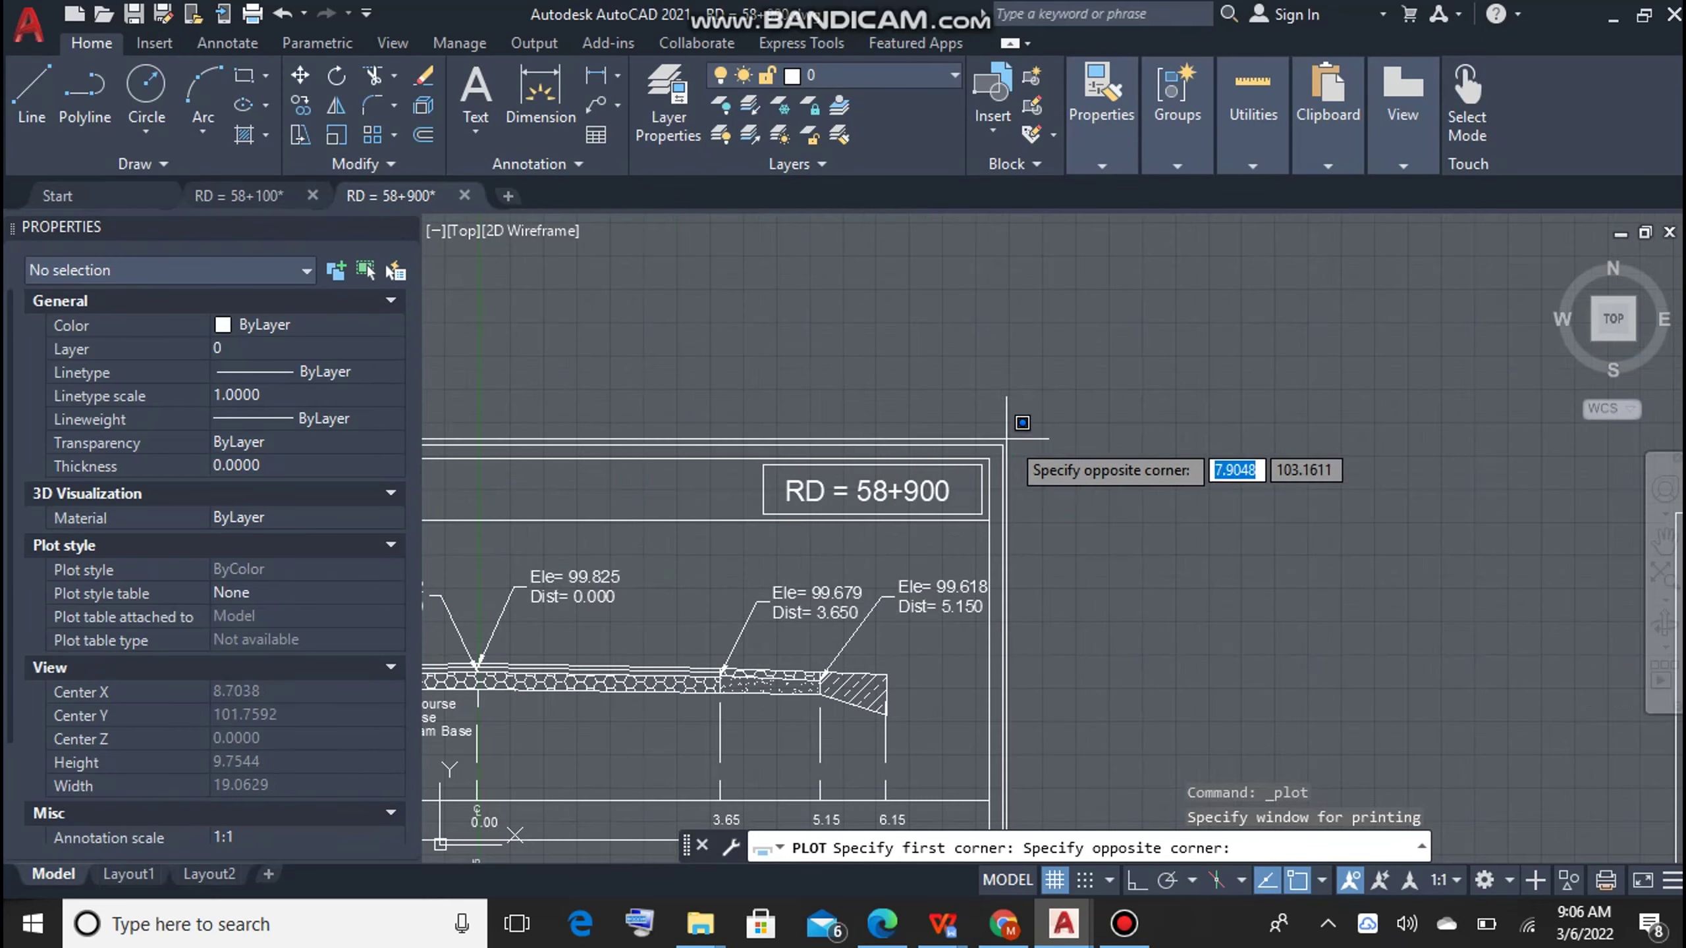
{"action": "left_click", "coordinate": [1002, 441]}
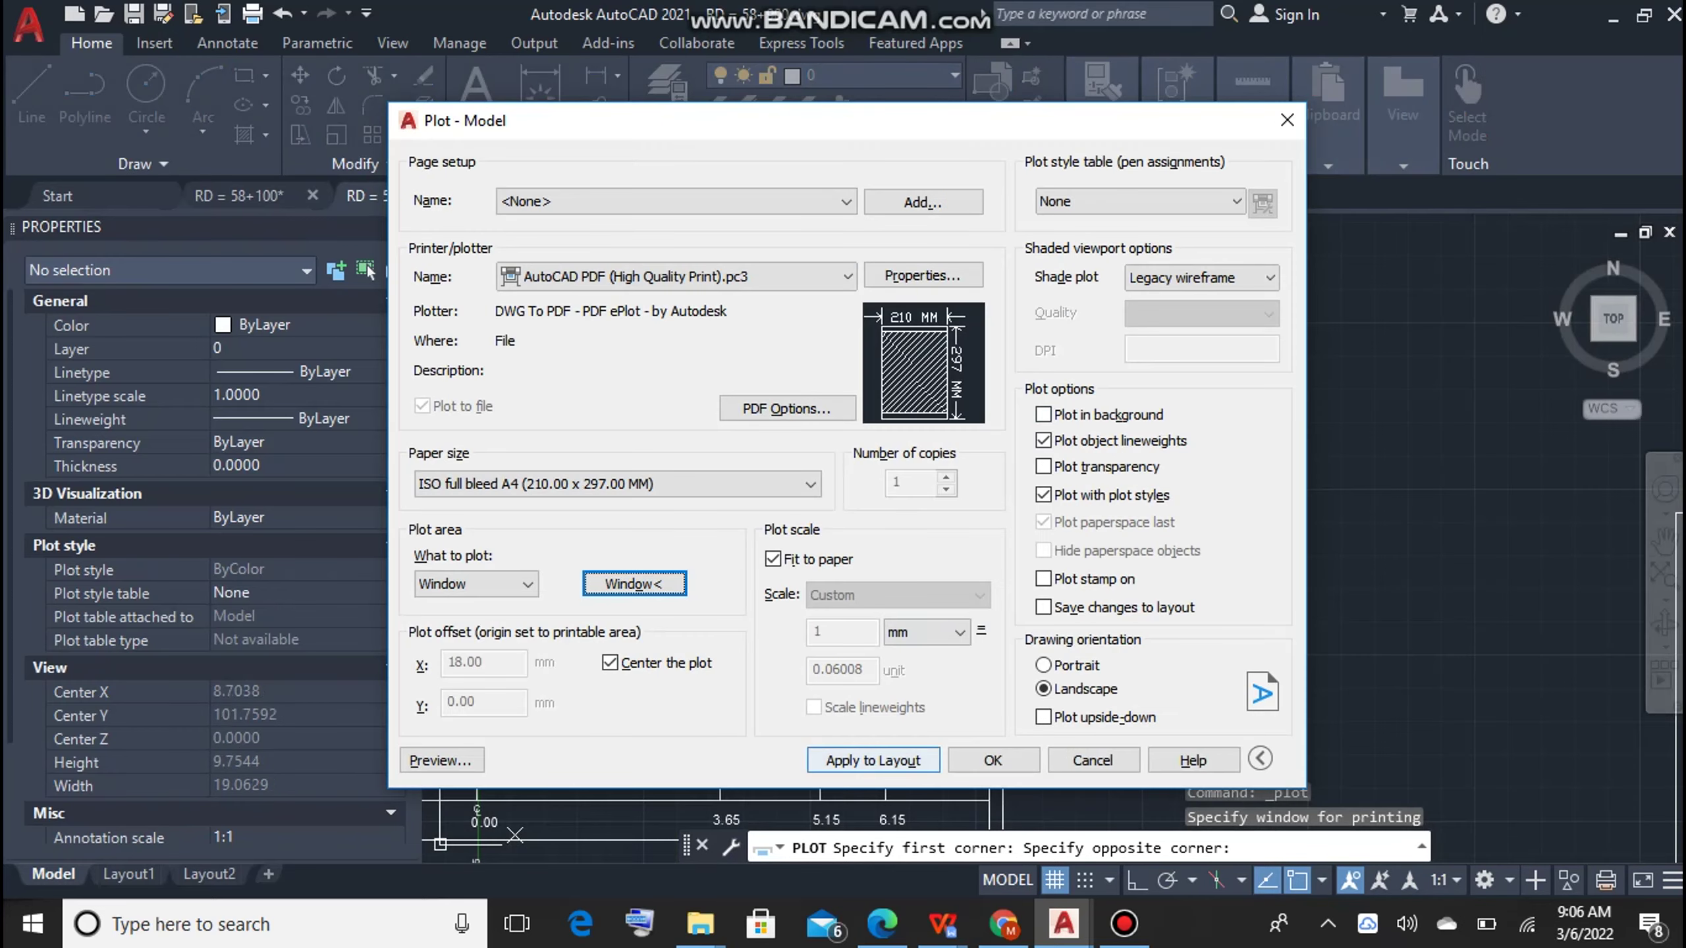
{"action": "left_click", "coordinate": [441, 761]}
{"action": "key", "text": "Escape"}
Step: Plot the sheet to the Desktop as RD = 58+900-Model.pdf
{"action": "left_click", "coordinate": [993, 760]}
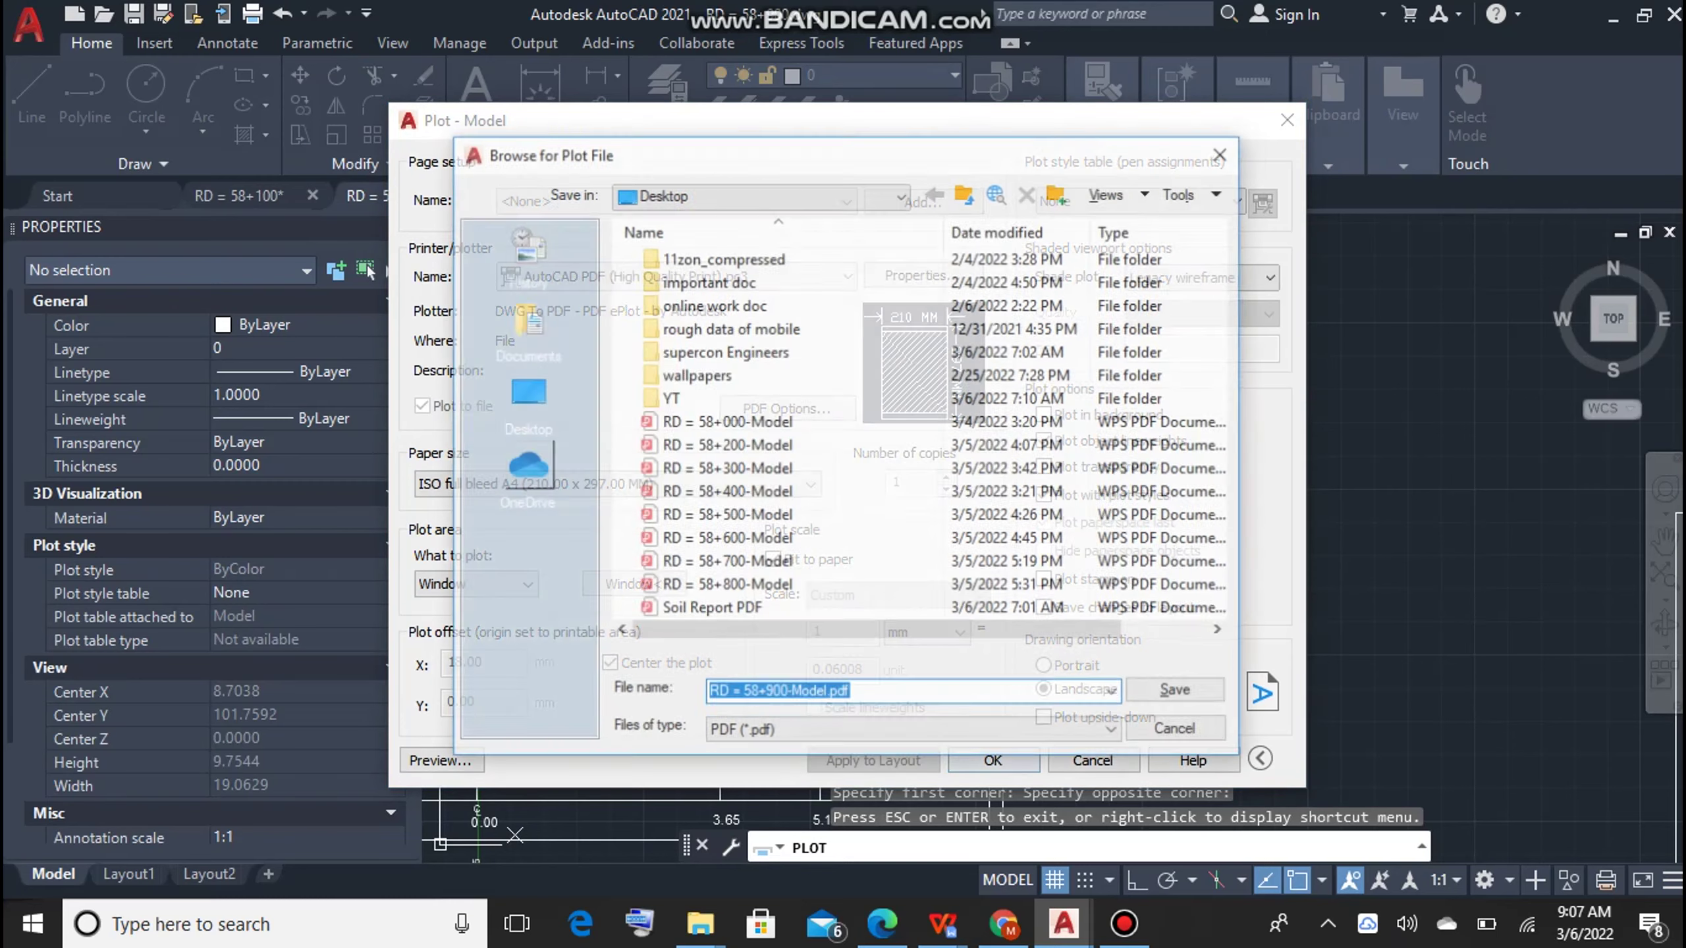
{"action": "left_click", "coordinate": [525, 393]}
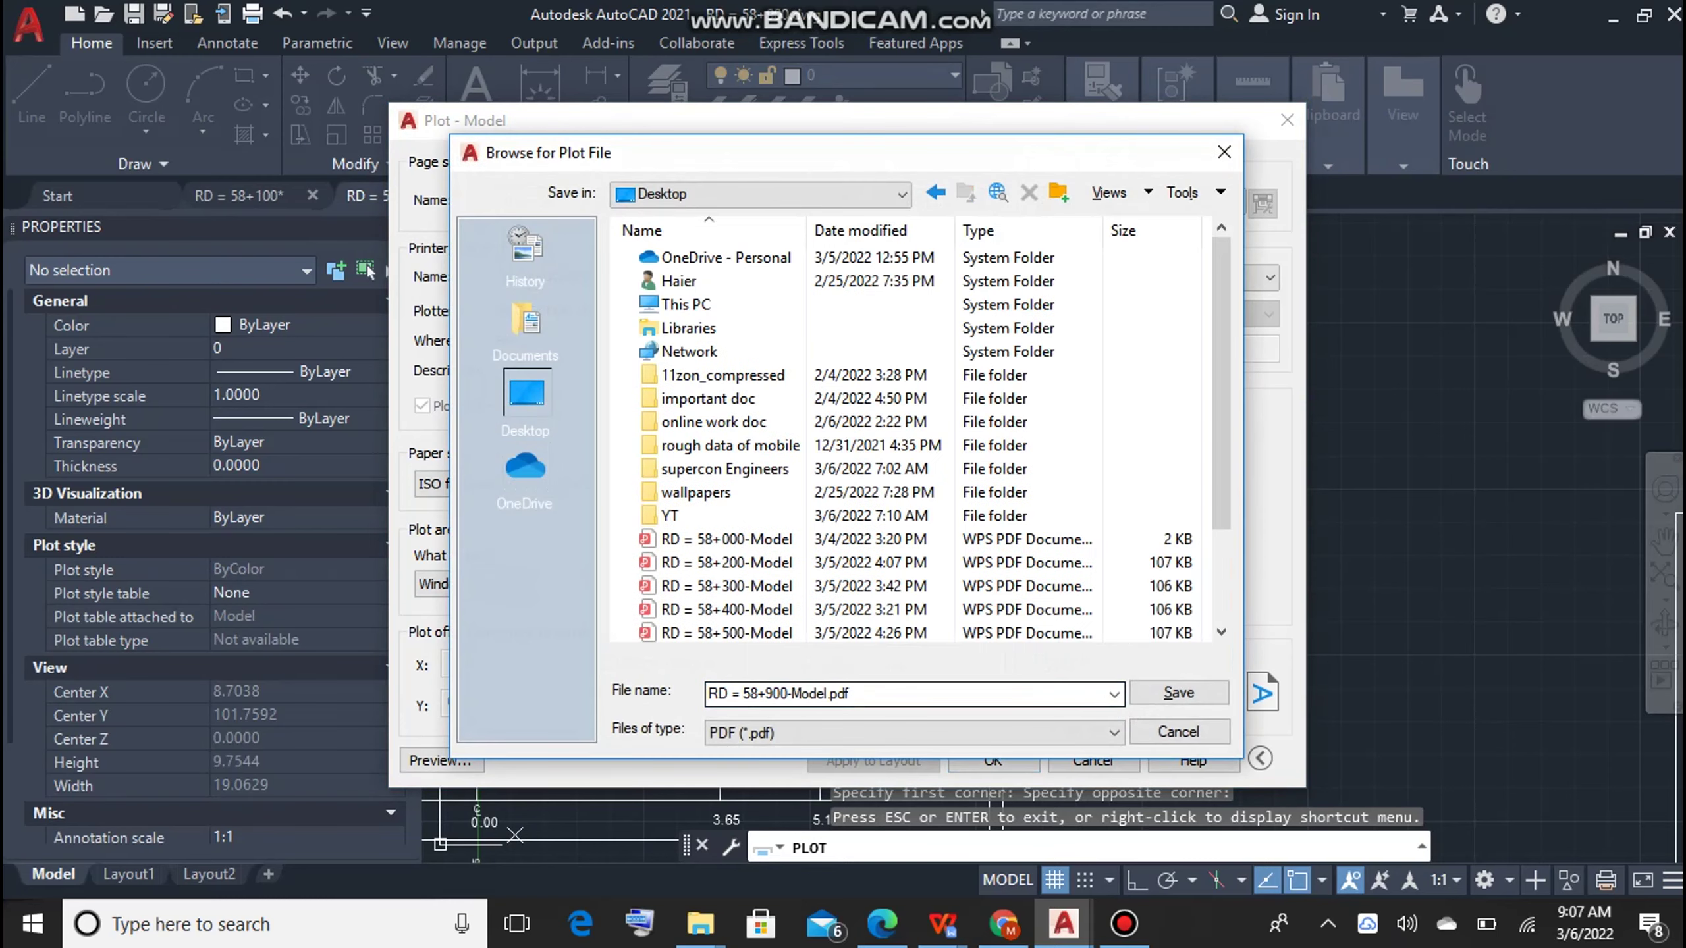
{"action": "key", "text": "Return"}
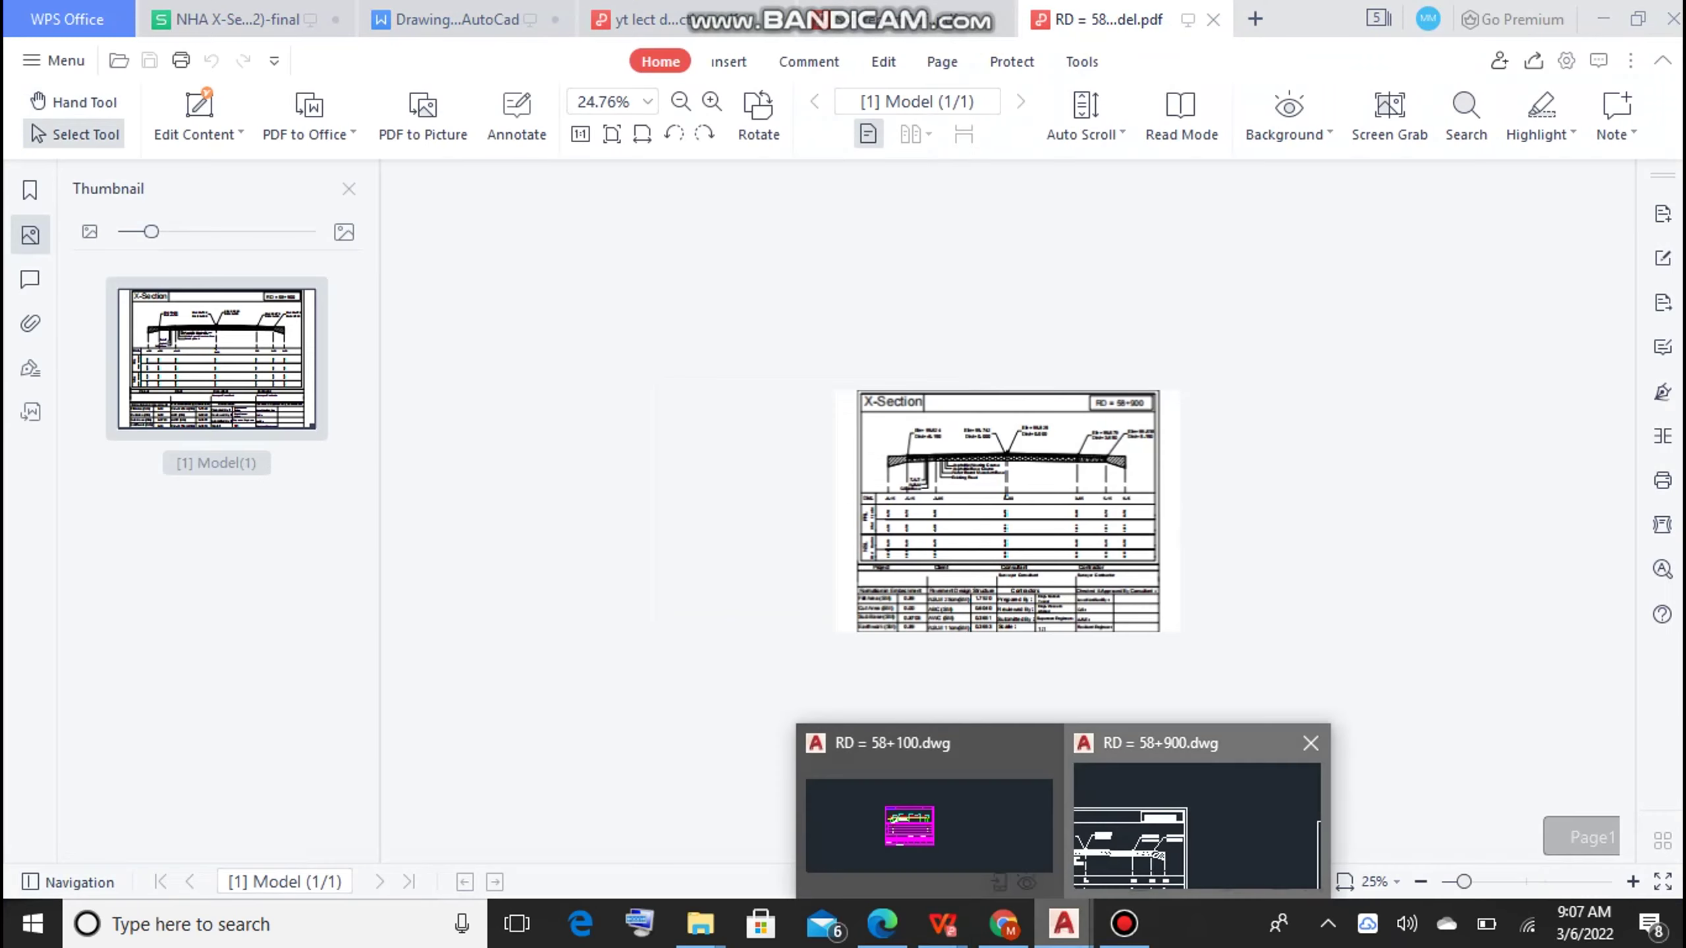
{"action": "left_click", "coordinate": [1192, 821]}
Step: Undo the colour change so the sheet returns to magenta and green layer colours
{"action": "scroll", "coordinate": [966, 620], "scroll_direction": "down", "scroll_amount": 5}
{"action": "scroll", "coordinate": [967, 620], "scroll_direction": "up", "scroll_amount": 3}
{"action": "scroll", "coordinate": [967, 620], "scroll_direction": "up", "scroll_amount": 5}
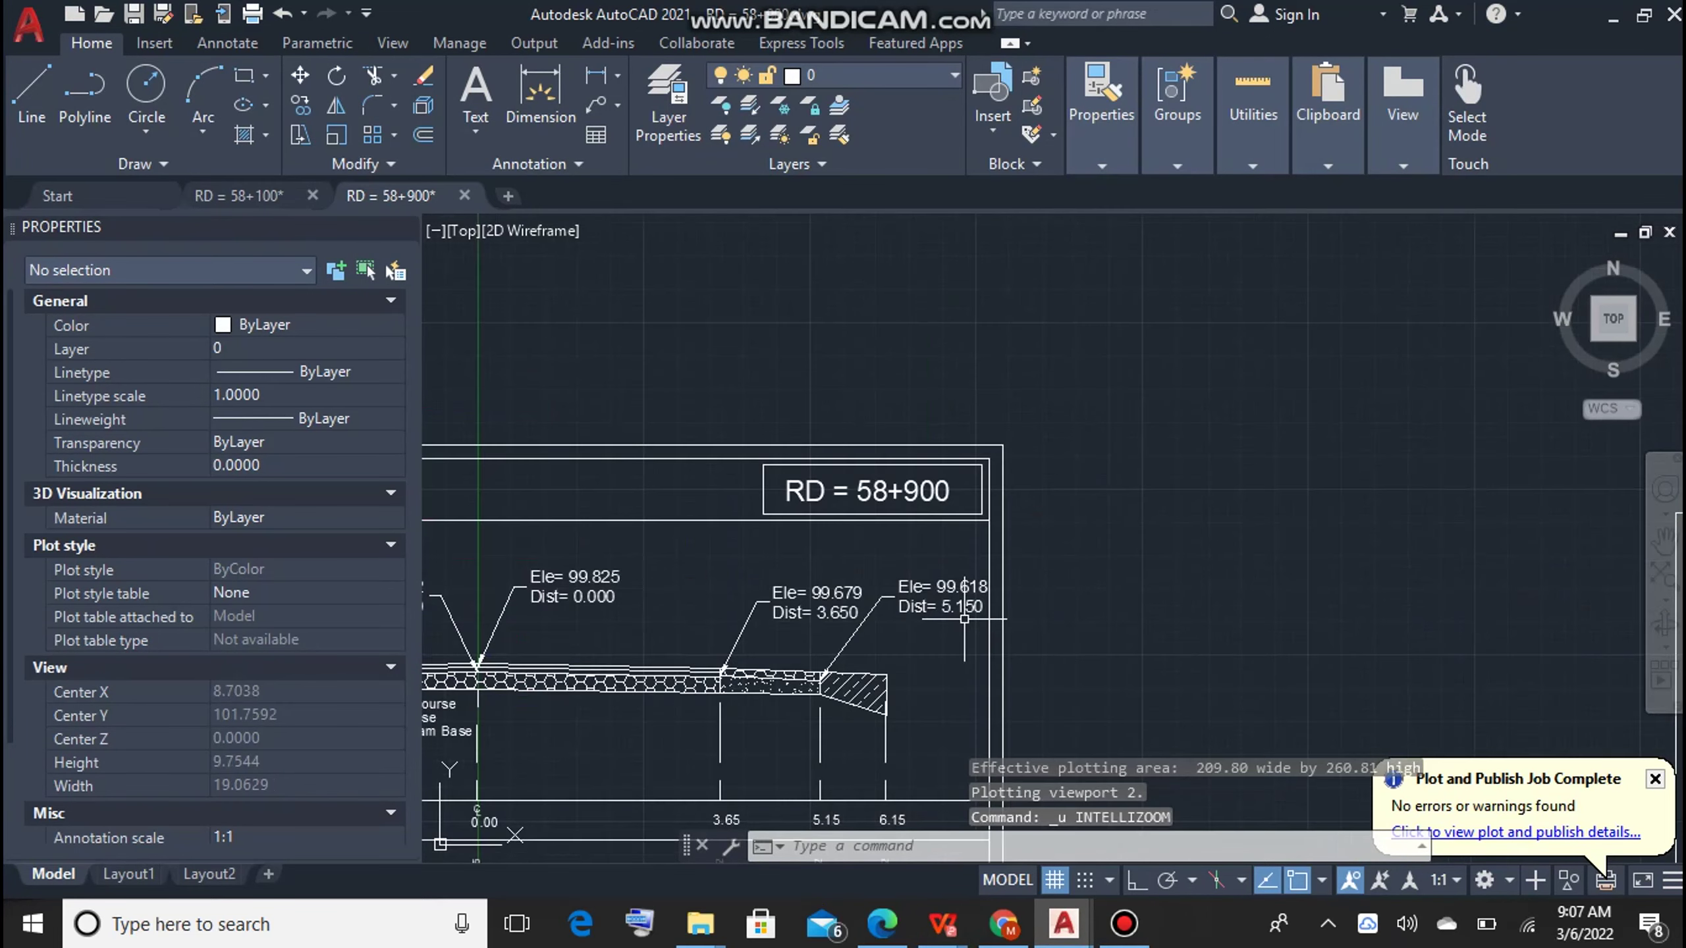
{"action": "scroll", "coordinate": [965, 620], "scroll_direction": "down", "scroll_amount": 5}
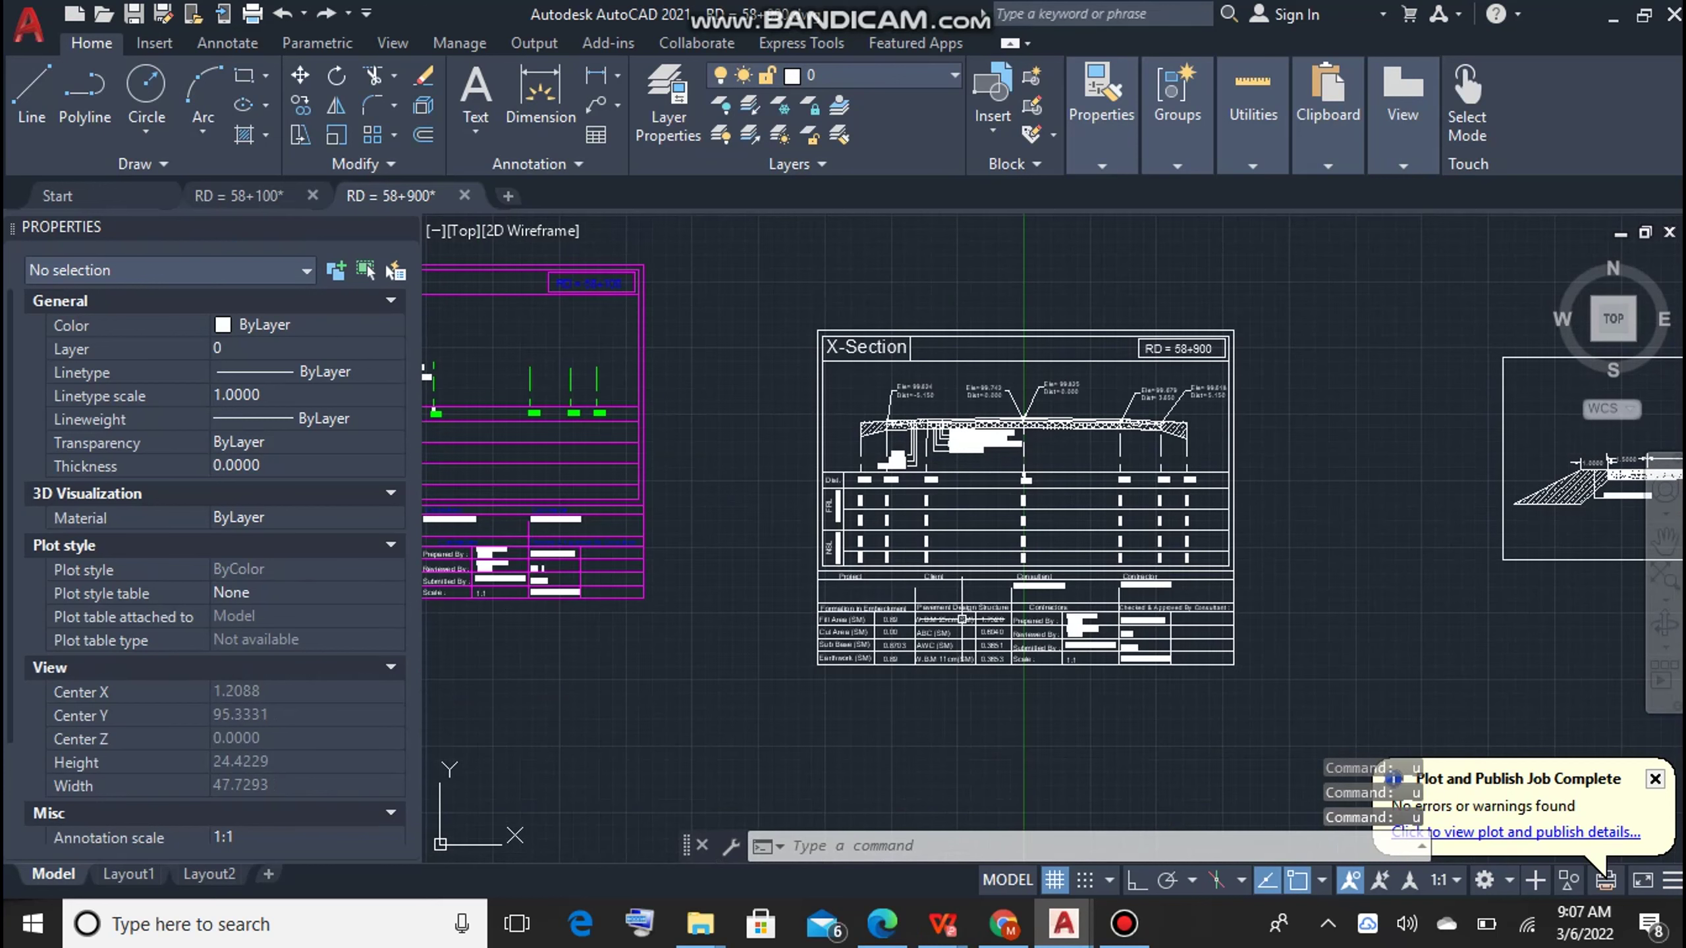
{"action": "key", "text": "ctrl+z"}
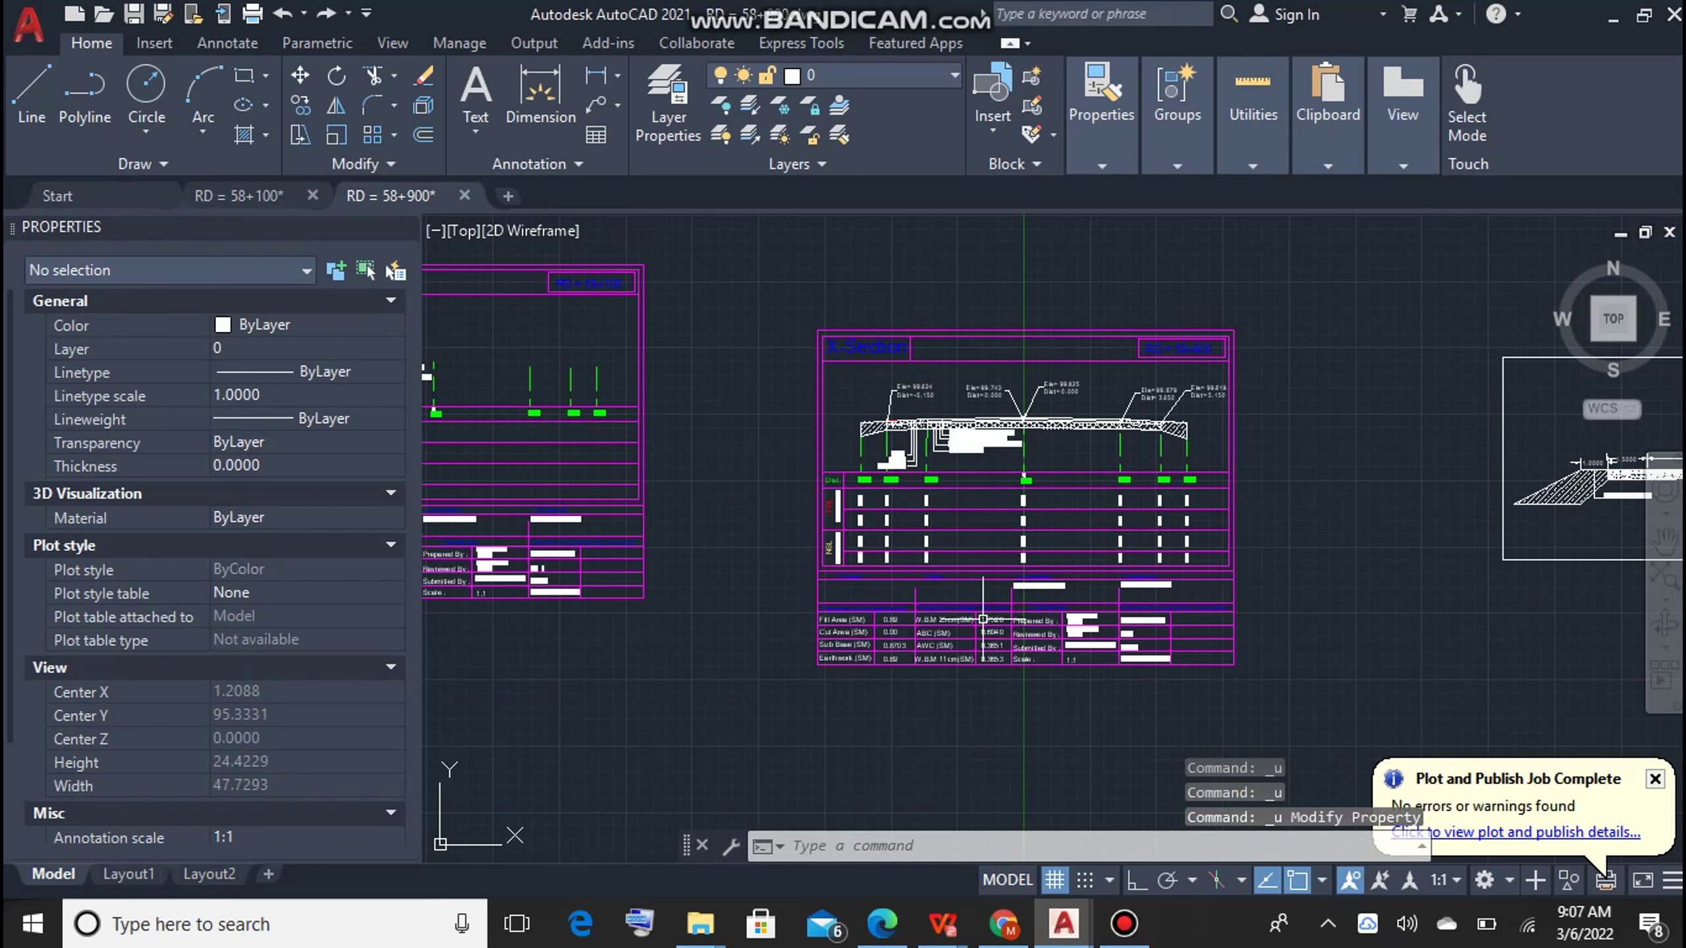
{"action": "scroll", "coordinate": [1043, 582], "scroll_direction": "up", "scroll_amount": 5}
{"action": "scroll", "coordinate": [1043, 582], "scroll_direction": "down", "scroll_amount": 5}
{"action": "scroll", "coordinate": [1193, 365], "scroll_direction": "up", "scroll_amount": 4}
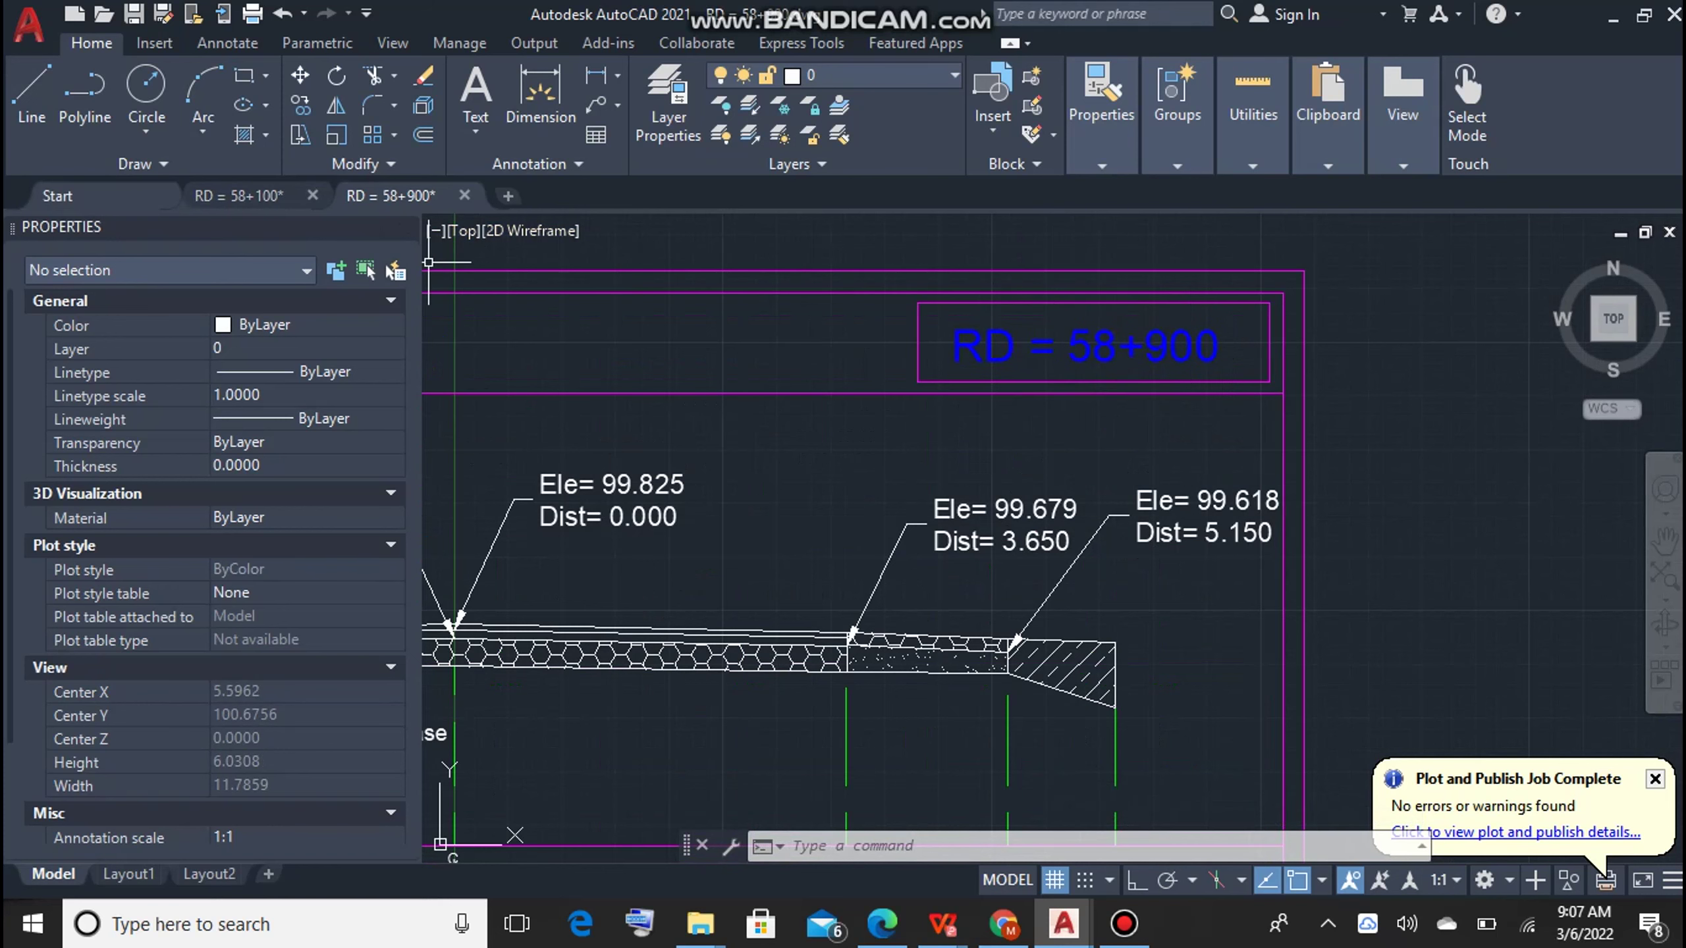
Step: Choose Save As from the application menu to save the drawing under a new name
{"action": "left_click", "coordinate": [26, 23]}
{"action": "key", "text": "Escape"}
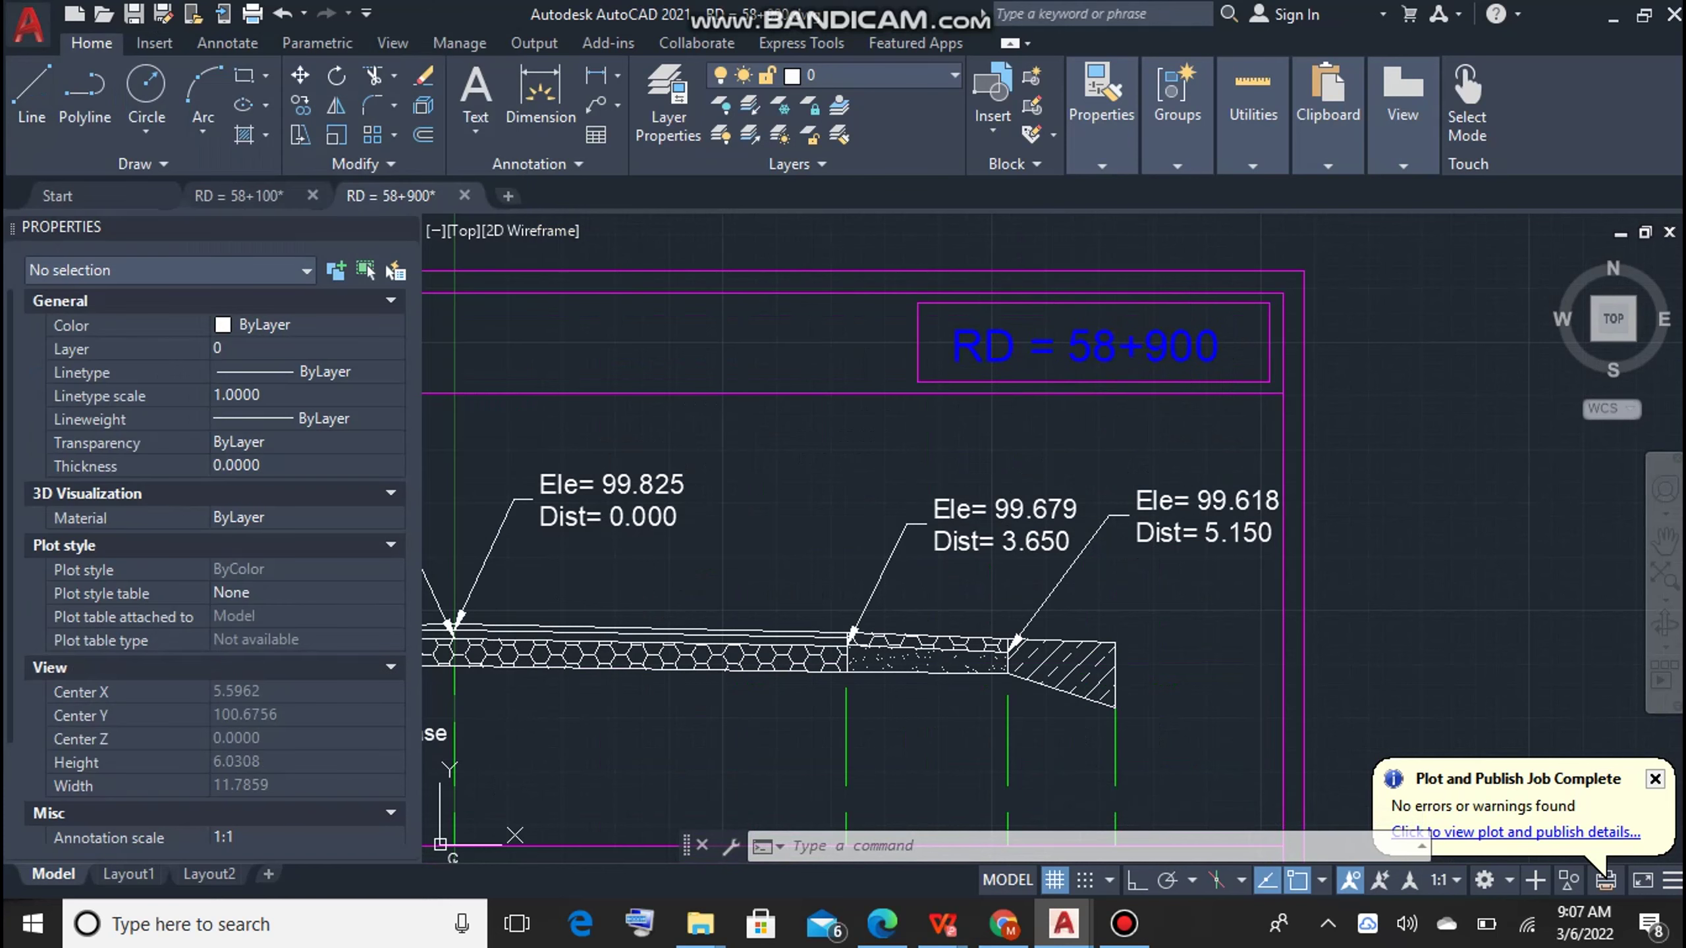
{"action": "left_click", "coordinate": [27, 23]}
{"action": "left_click", "coordinate": [93, 323]}
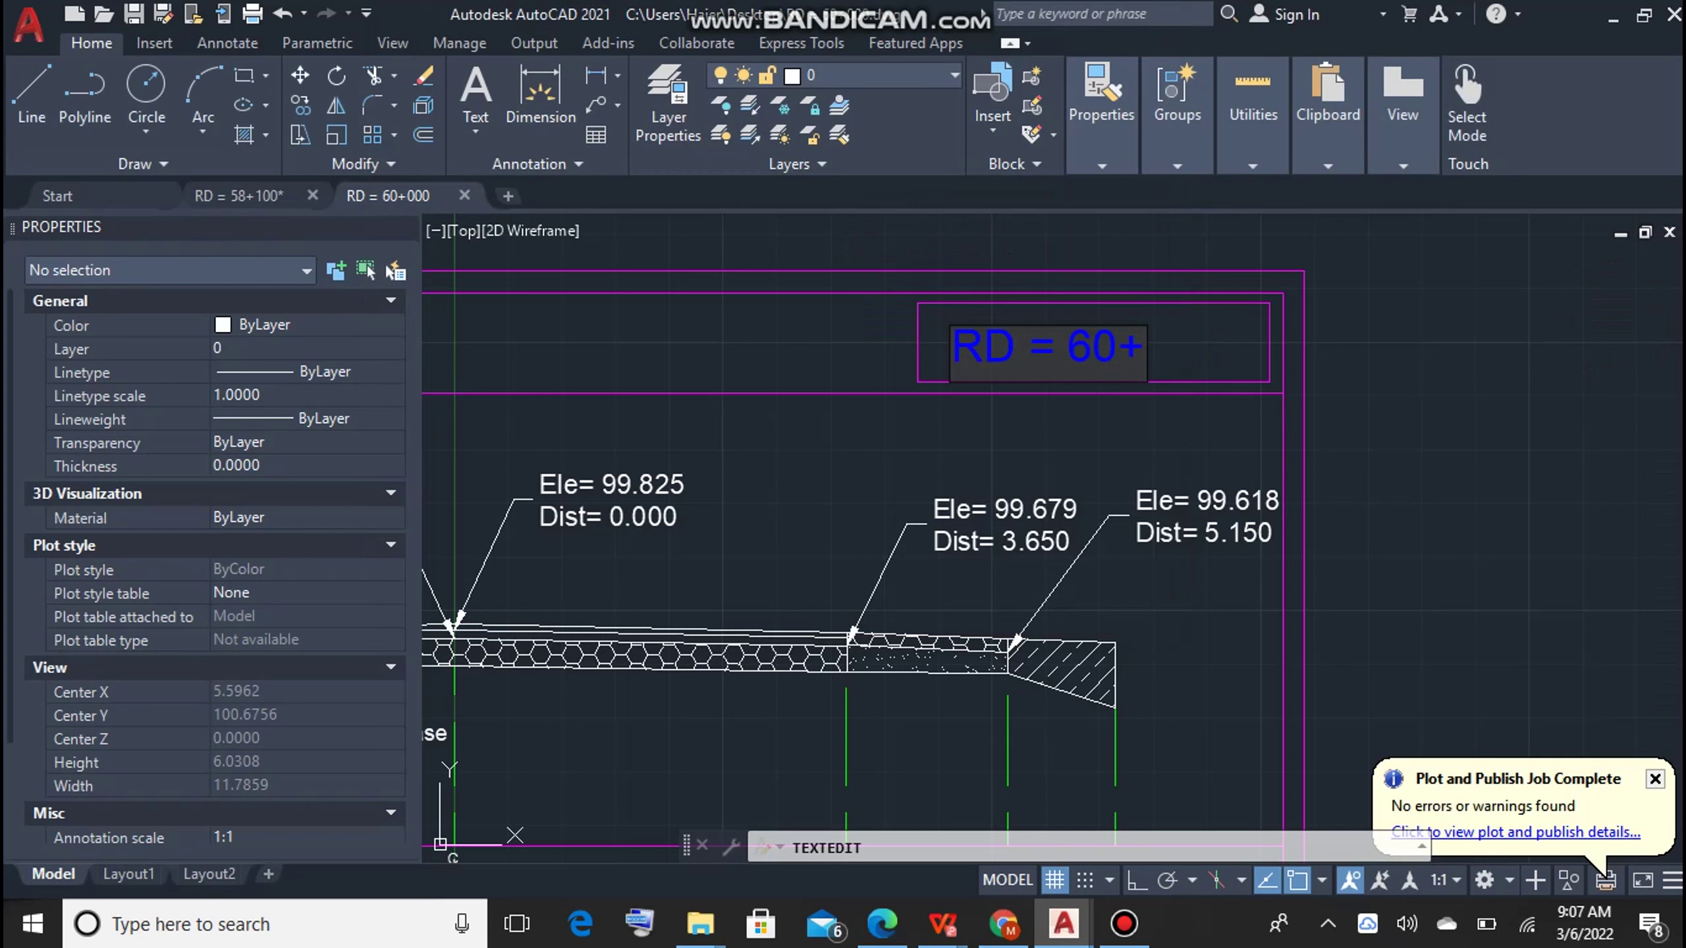
{"action": "type", "text": "000"}
Step: Finish the RD title edit and erase the road layers, hatches and 99.825 label
{"action": "key", "text": "Return"}
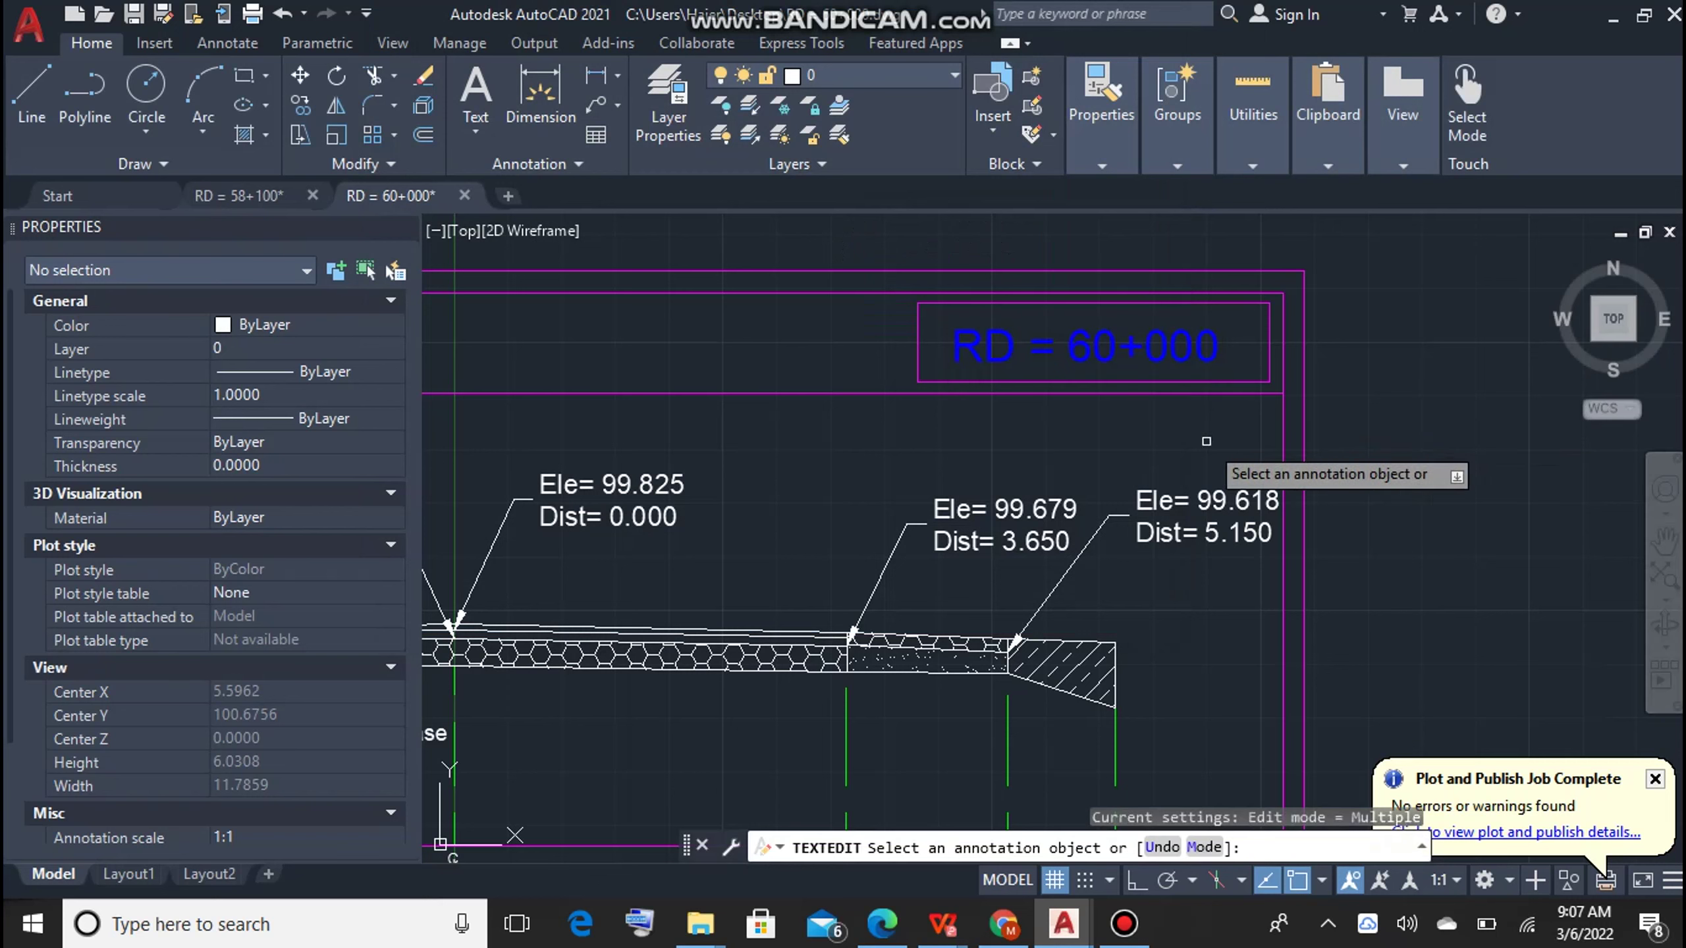
{"action": "key", "text": "Escape"}
{"action": "key", "text": "Escape"}
{"action": "scroll", "coordinate": [819, 444], "scroll_direction": "down", "scroll_amount": 3}
{"action": "middle_click_drag", "start_coordinate": [862, 531], "coordinate": [1128, 531]}
{"action": "scroll", "coordinate": [1168, 598], "scroll_direction": "up", "scroll_amount": 3}
{"action": "left_click_drag", "start_coordinate": [1214, 584], "coordinate": [916, 309]}
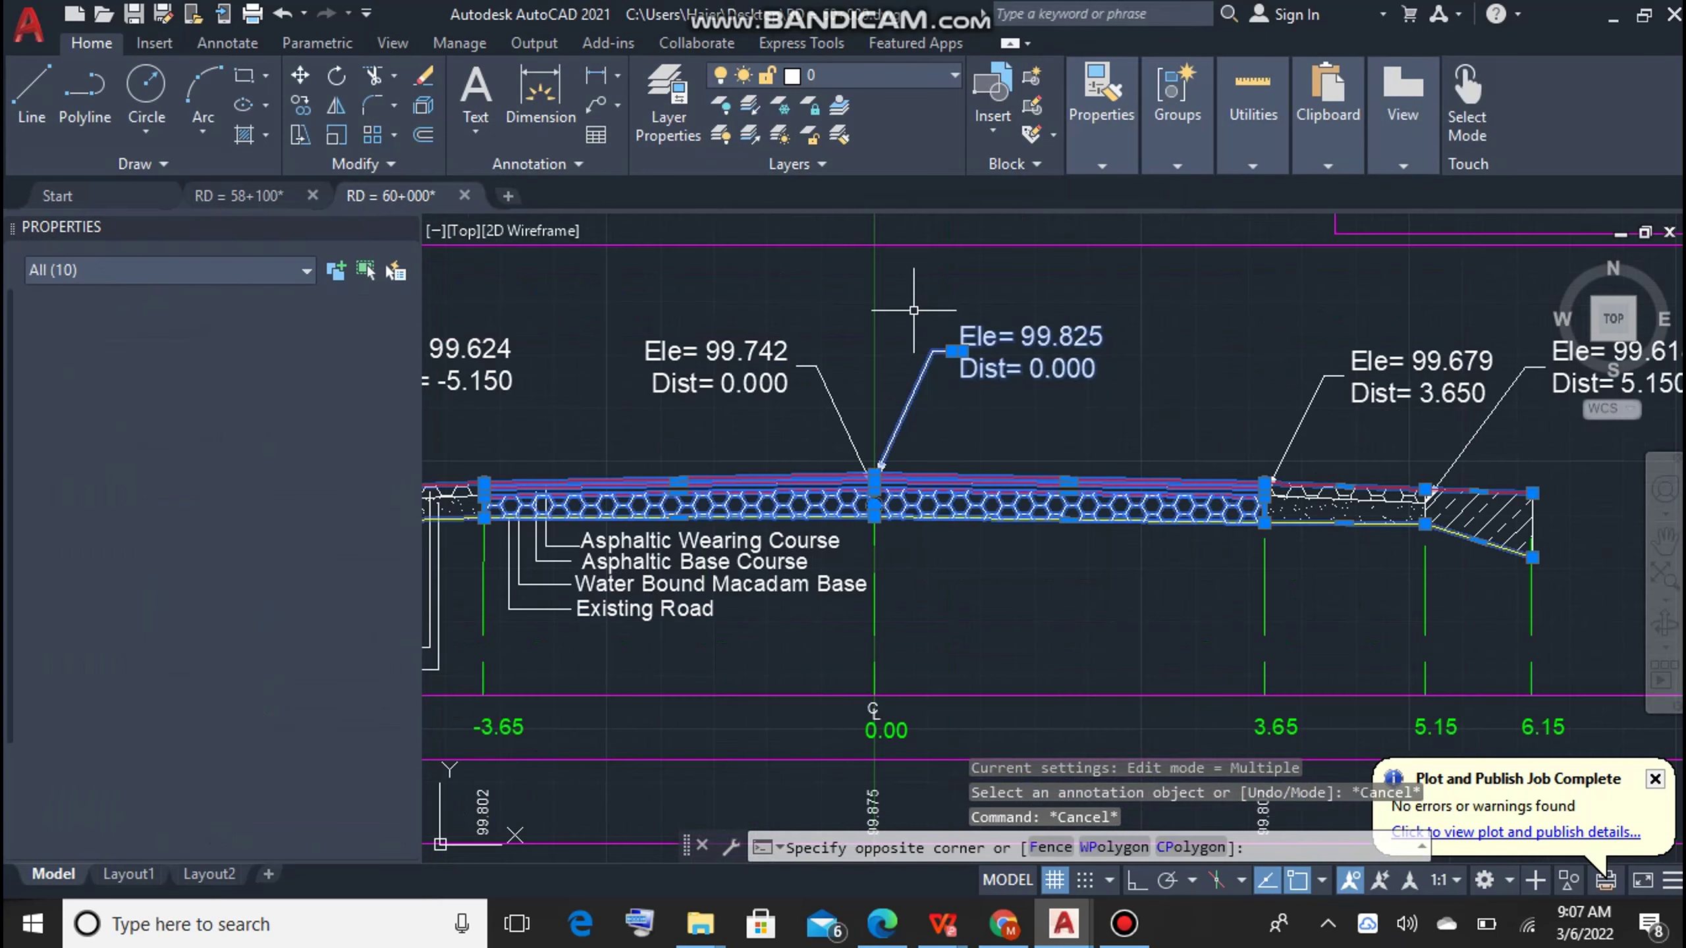
{"action": "key", "text": "Delete"}
Step: Erase the right road portion, shoulder hatch, and the 99.679, 99.61 and Ele= 99.742 labels
{"action": "left_click_drag", "start_coordinate": [1421, 591], "coordinate": [1261, 339]}
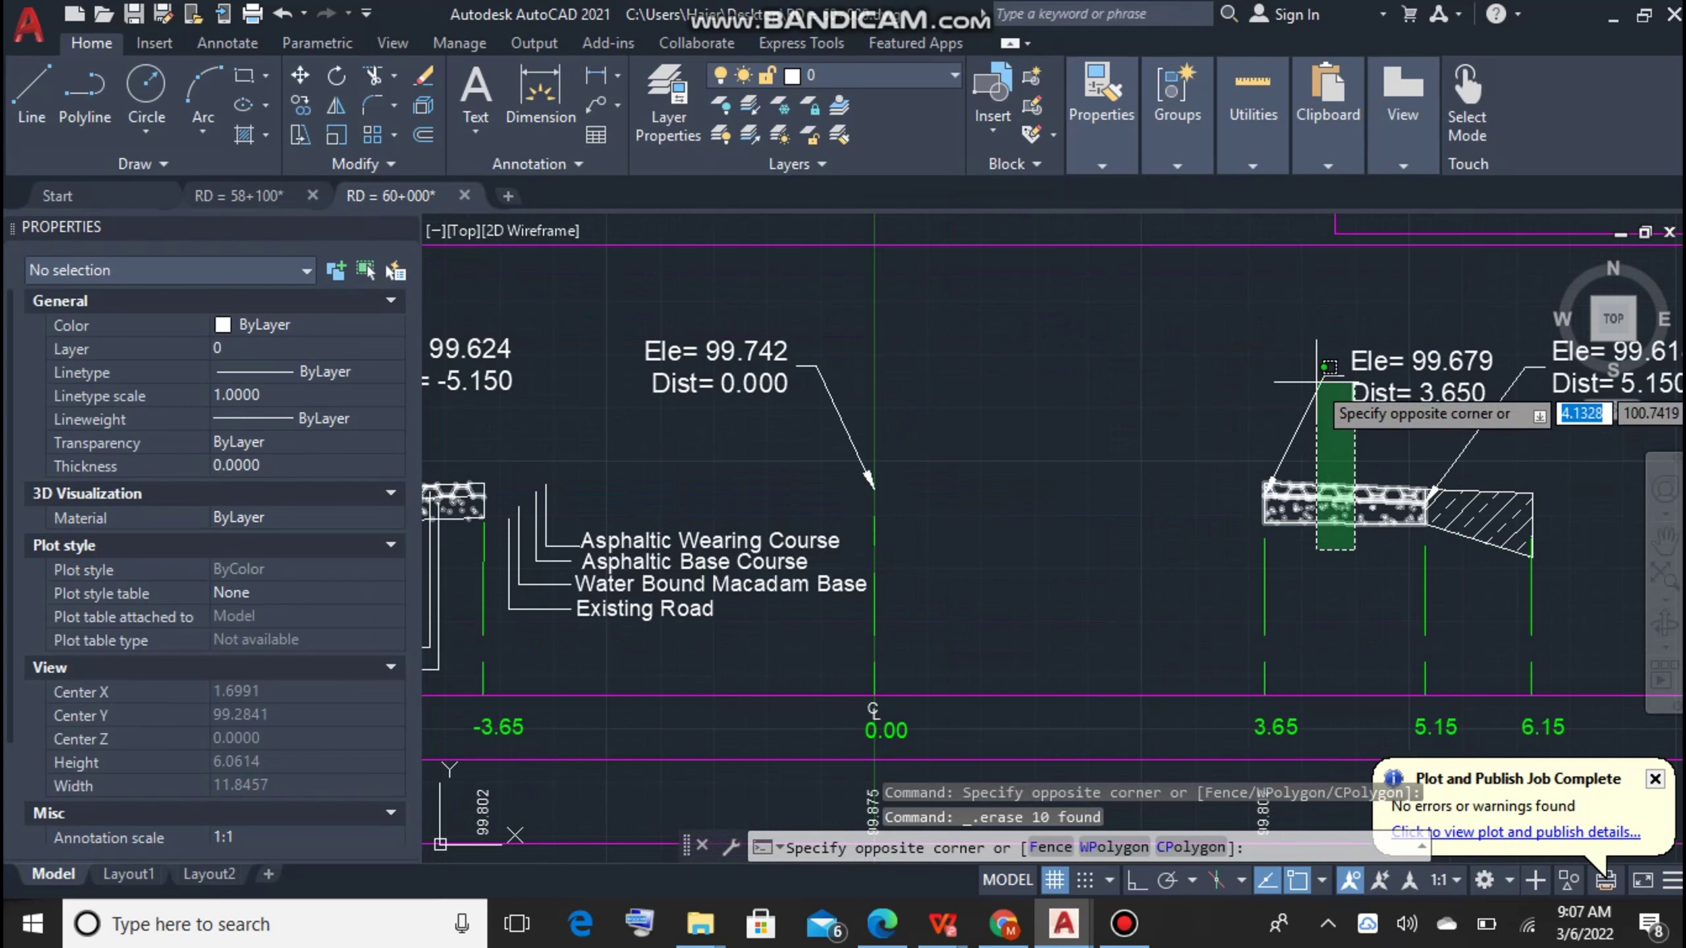
{"action": "key", "text": "Delete"}
{"action": "left_click_drag", "start_coordinate": [1538, 607], "coordinate": [1446, 312]}
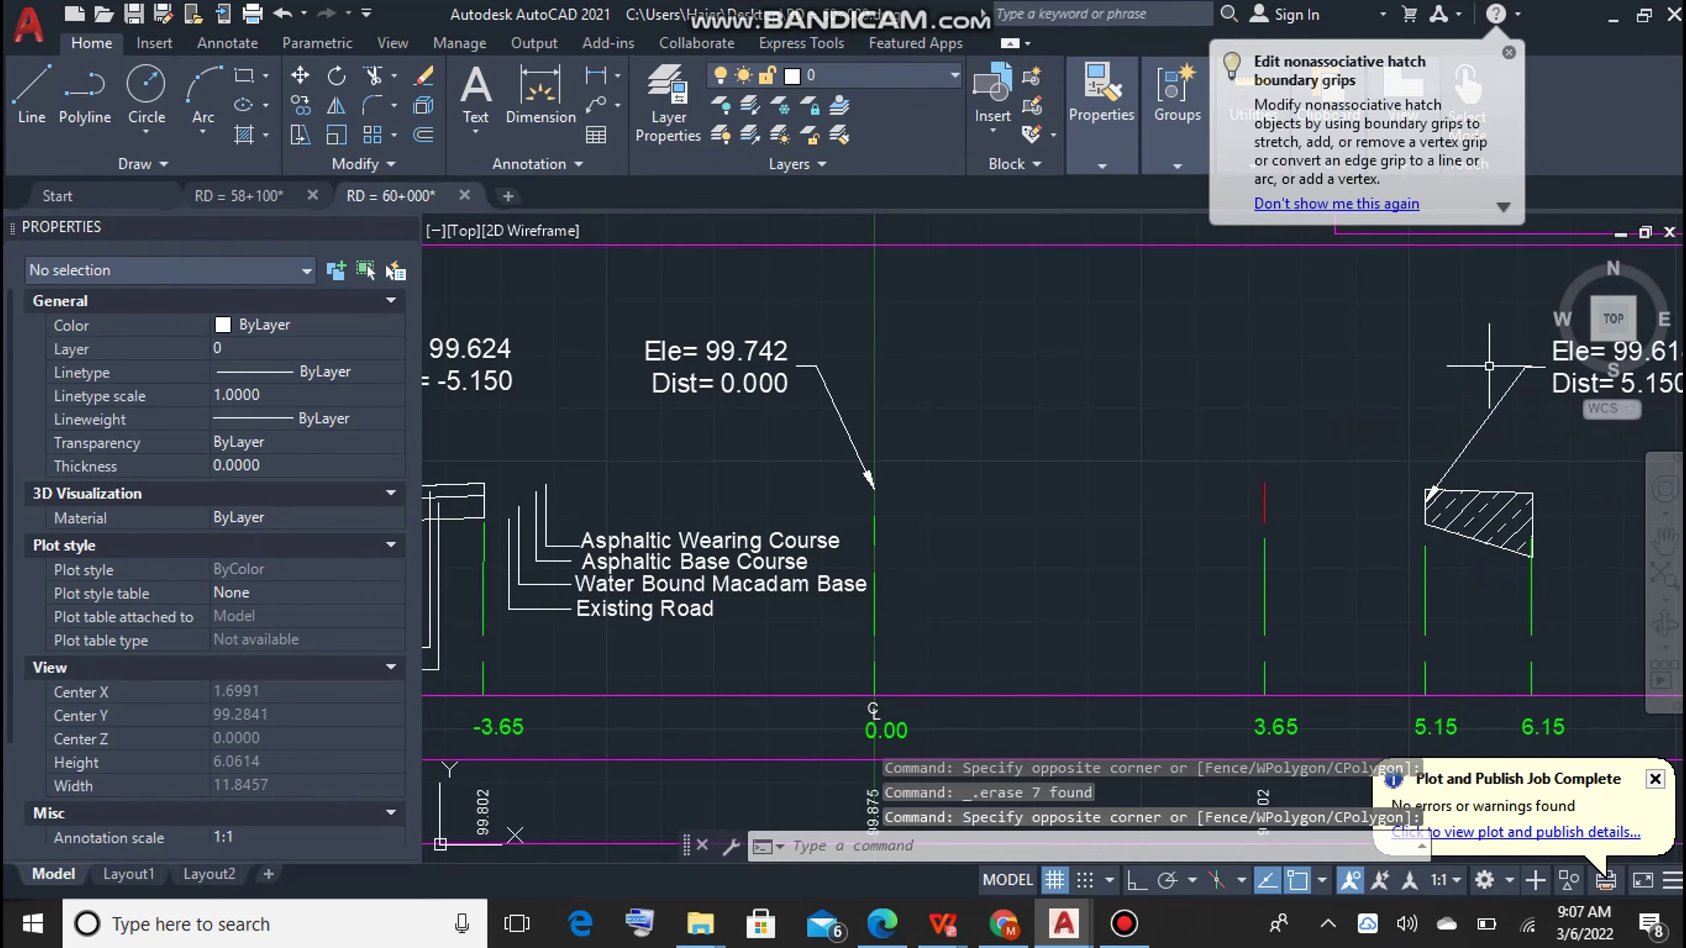
{"action": "left_click_drag", "start_coordinate": [1607, 494], "coordinate": [1460, 369]}
{"action": "left_click", "coordinate": [1461, 369]}
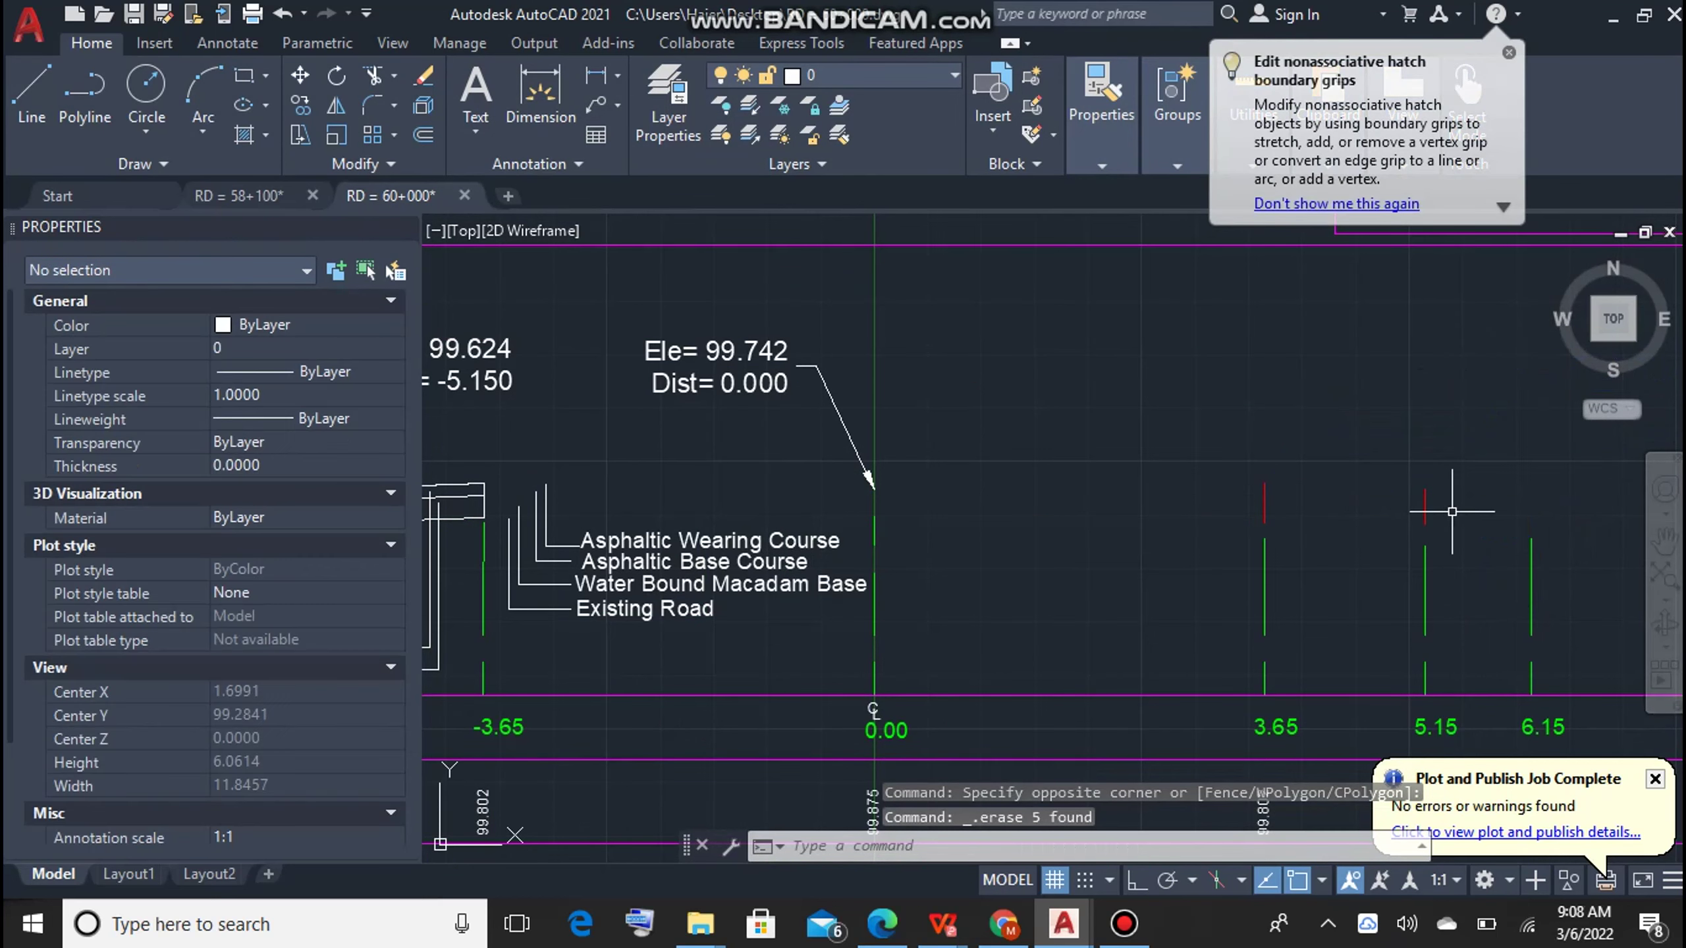
{"action": "key", "text": "Delete"}
{"action": "left_click", "coordinate": [972, 477]}
{"action": "left_click", "coordinate": [736, 292]}
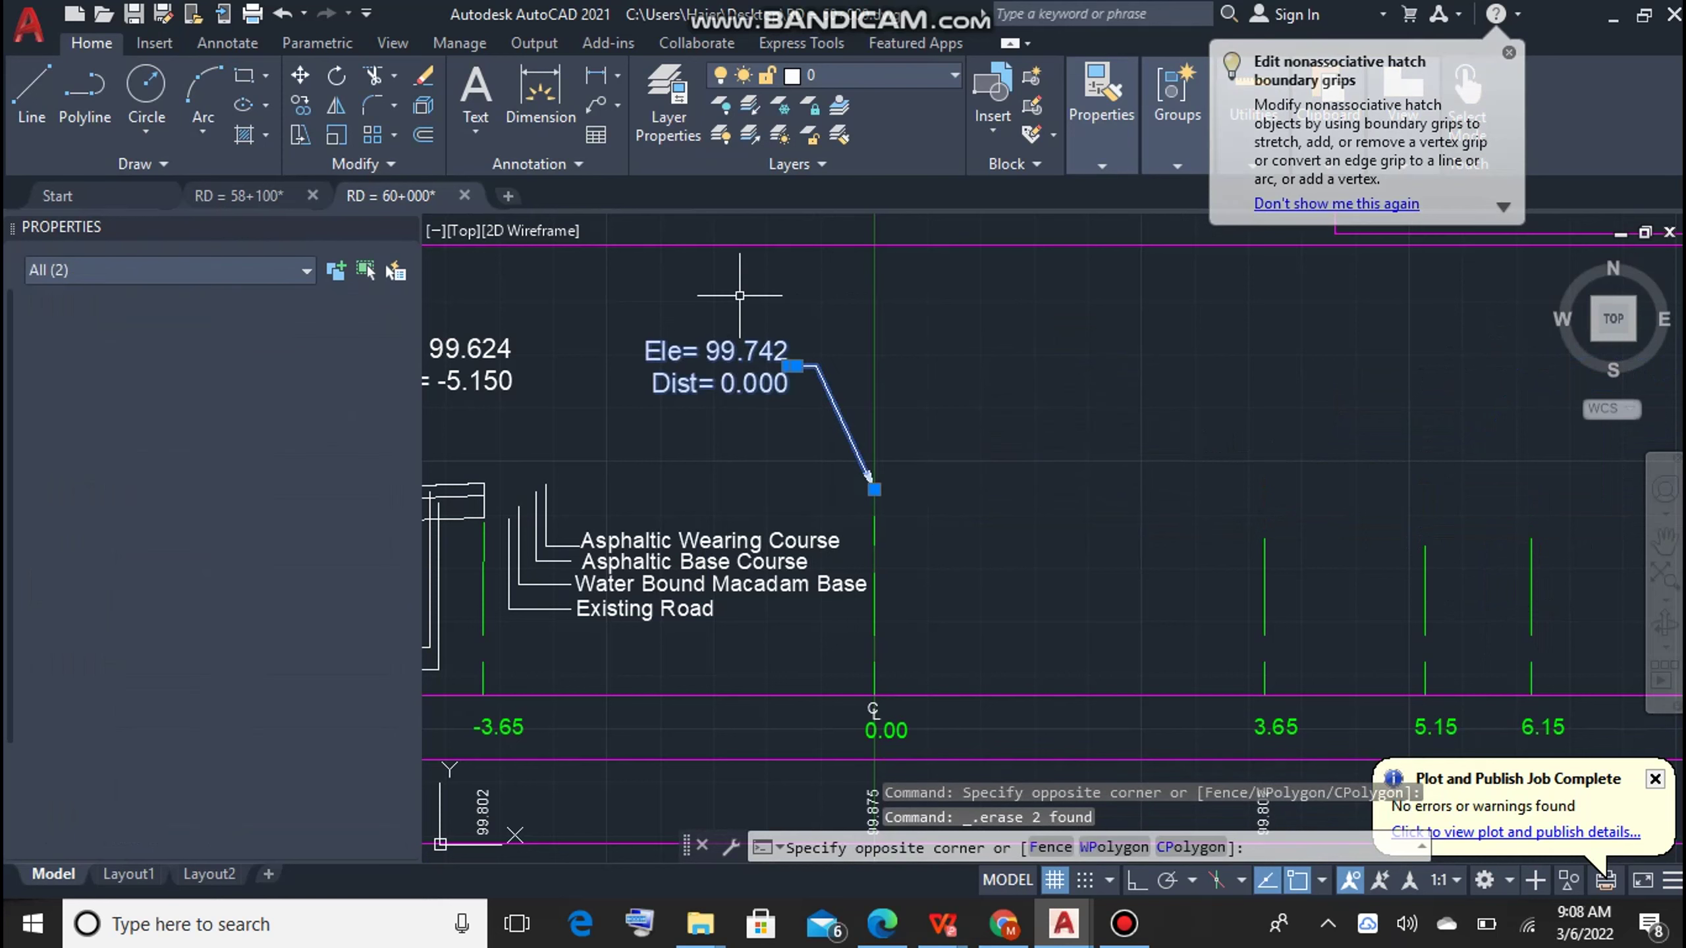
{"action": "key", "text": "Delete"}
Step: Erase the old layer box lines and the leftover box polyline
{"action": "scroll", "coordinate": [1026, 406], "scroll_direction": "down", "scroll_amount": 2}
{"action": "scroll", "coordinate": [635, 496], "scroll_direction": "up", "scroll_amount": 5}
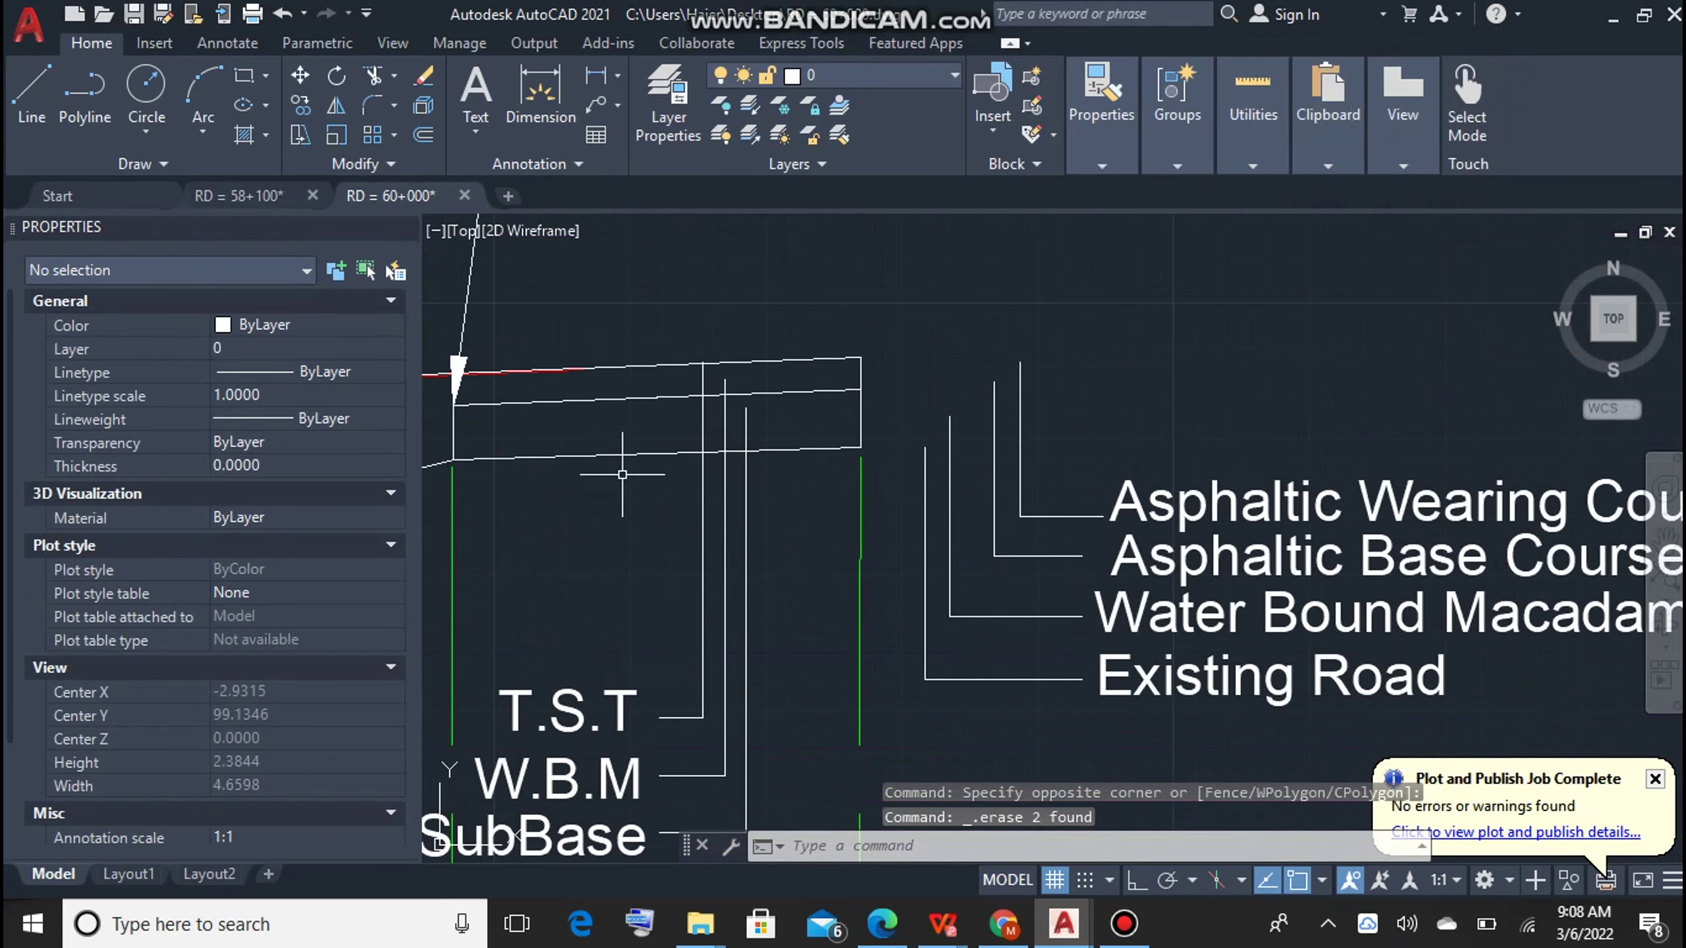
{"action": "left_click", "coordinate": [622, 473]}
{"action": "left_click", "coordinate": [557, 270]}
{"action": "key", "text": "Delete"}
{"action": "scroll", "coordinate": [621, 473], "scroll_direction": "down", "scroll_amount": 5}
{"action": "scroll", "coordinate": [573, 522], "scroll_direction": "up", "scroll_amount": 5}
{"action": "left_click", "coordinate": [587, 505]}
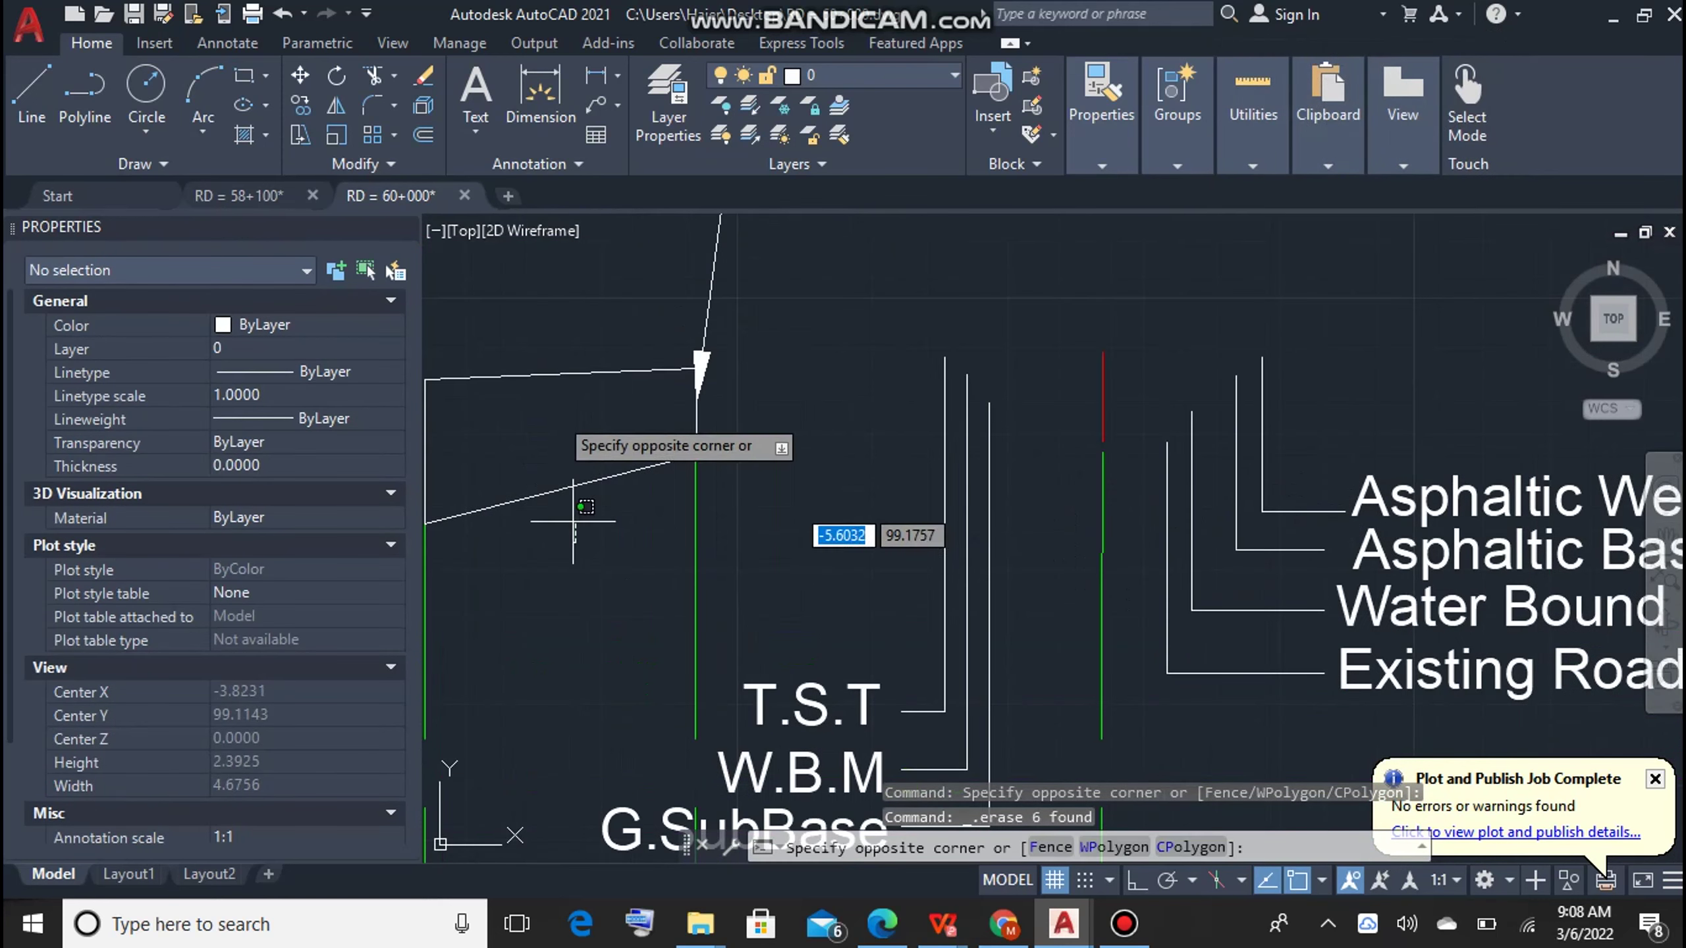
{"action": "key", "text": "Delete"}
Step: Erase the Ele= 99.624 label and the red line segments including the one at -3.65
{"action": "scroll", "coordinate": [702, 389], "scroll_direction": "down", "scroll_amount": 4}
{"action": "left_click", "coordinate": [1074, 218]}
{"action": "left_click", "coordinate": [653, 350]}
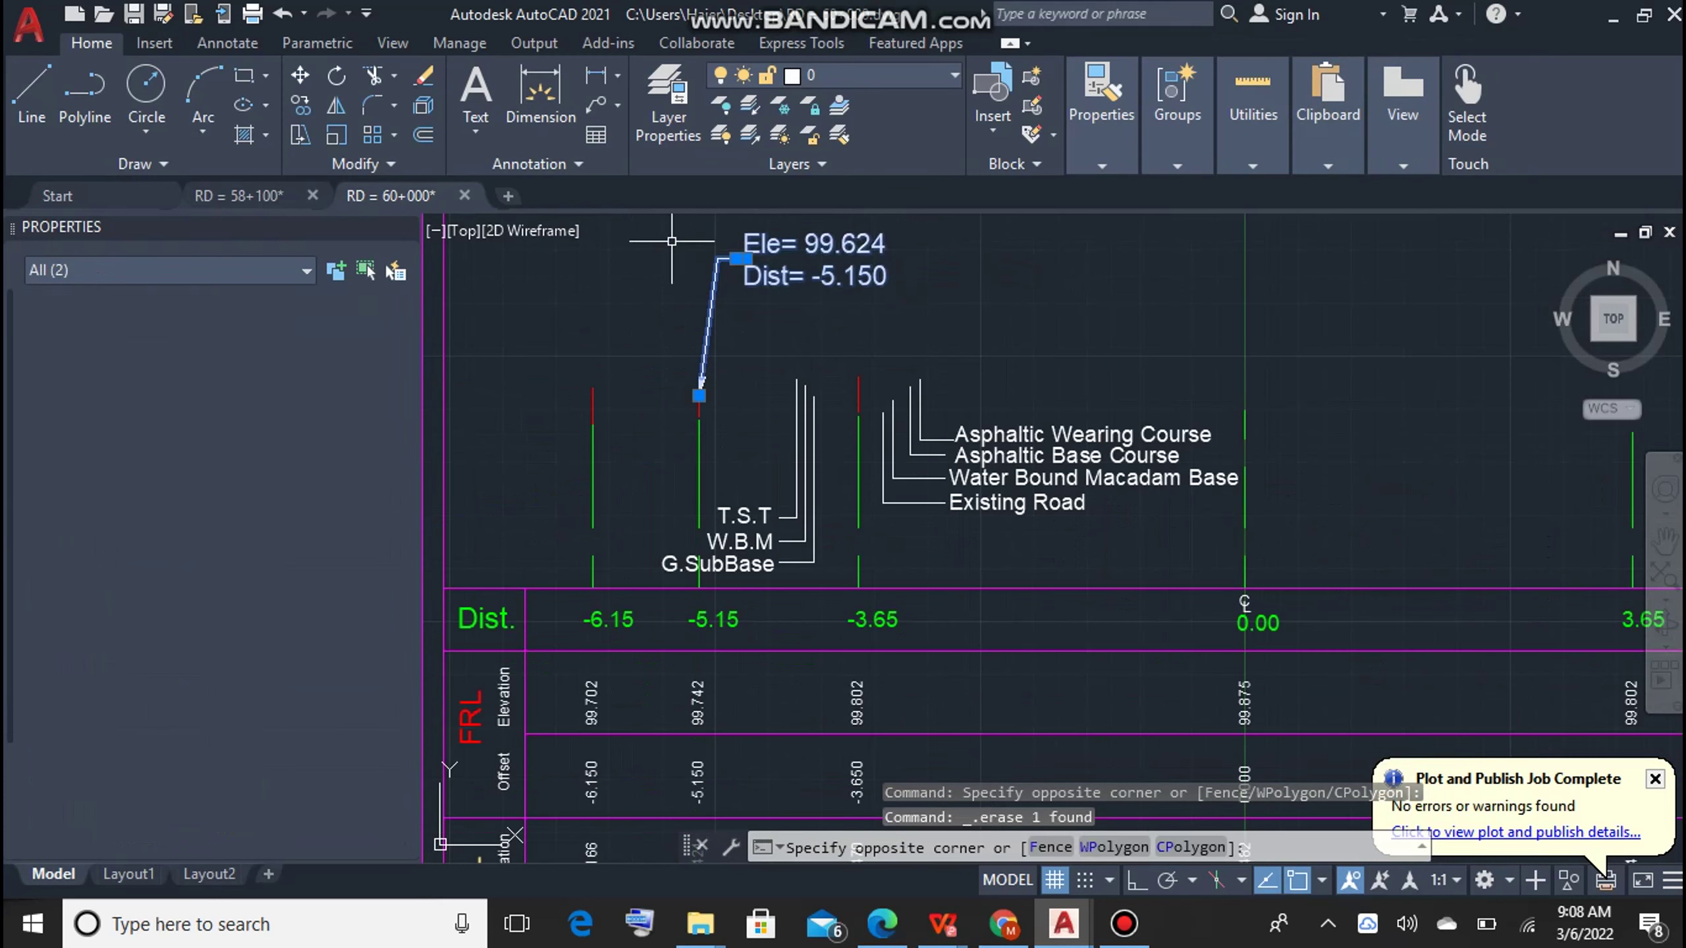
{"action": "key", "text": "Delete"}
{"action": "left_click", "coordinate": [858, 377]}
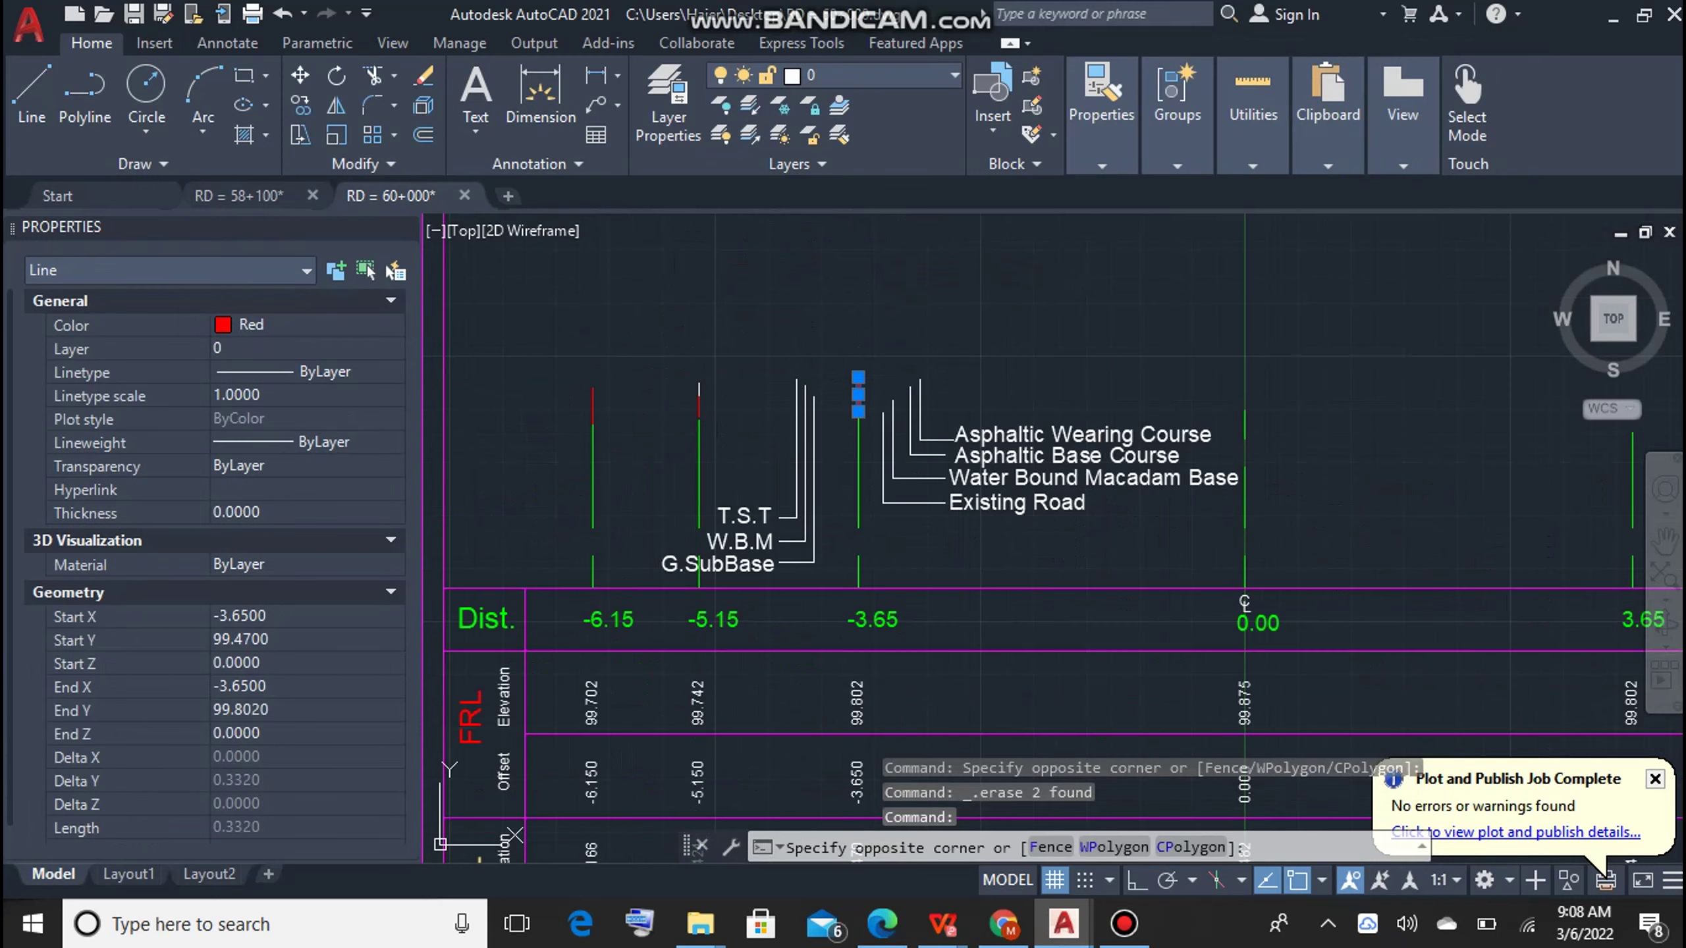
{"action": "left_click", "coordinate": [714, 396]}
{"action": "left_click", "coordinate": [564, 365]}
{"action": "key", "text": "Delete"}
{"action": "scroll", "coordinate": [1237, 429], "scroll_direction": "down", "scroll_amount": 4}
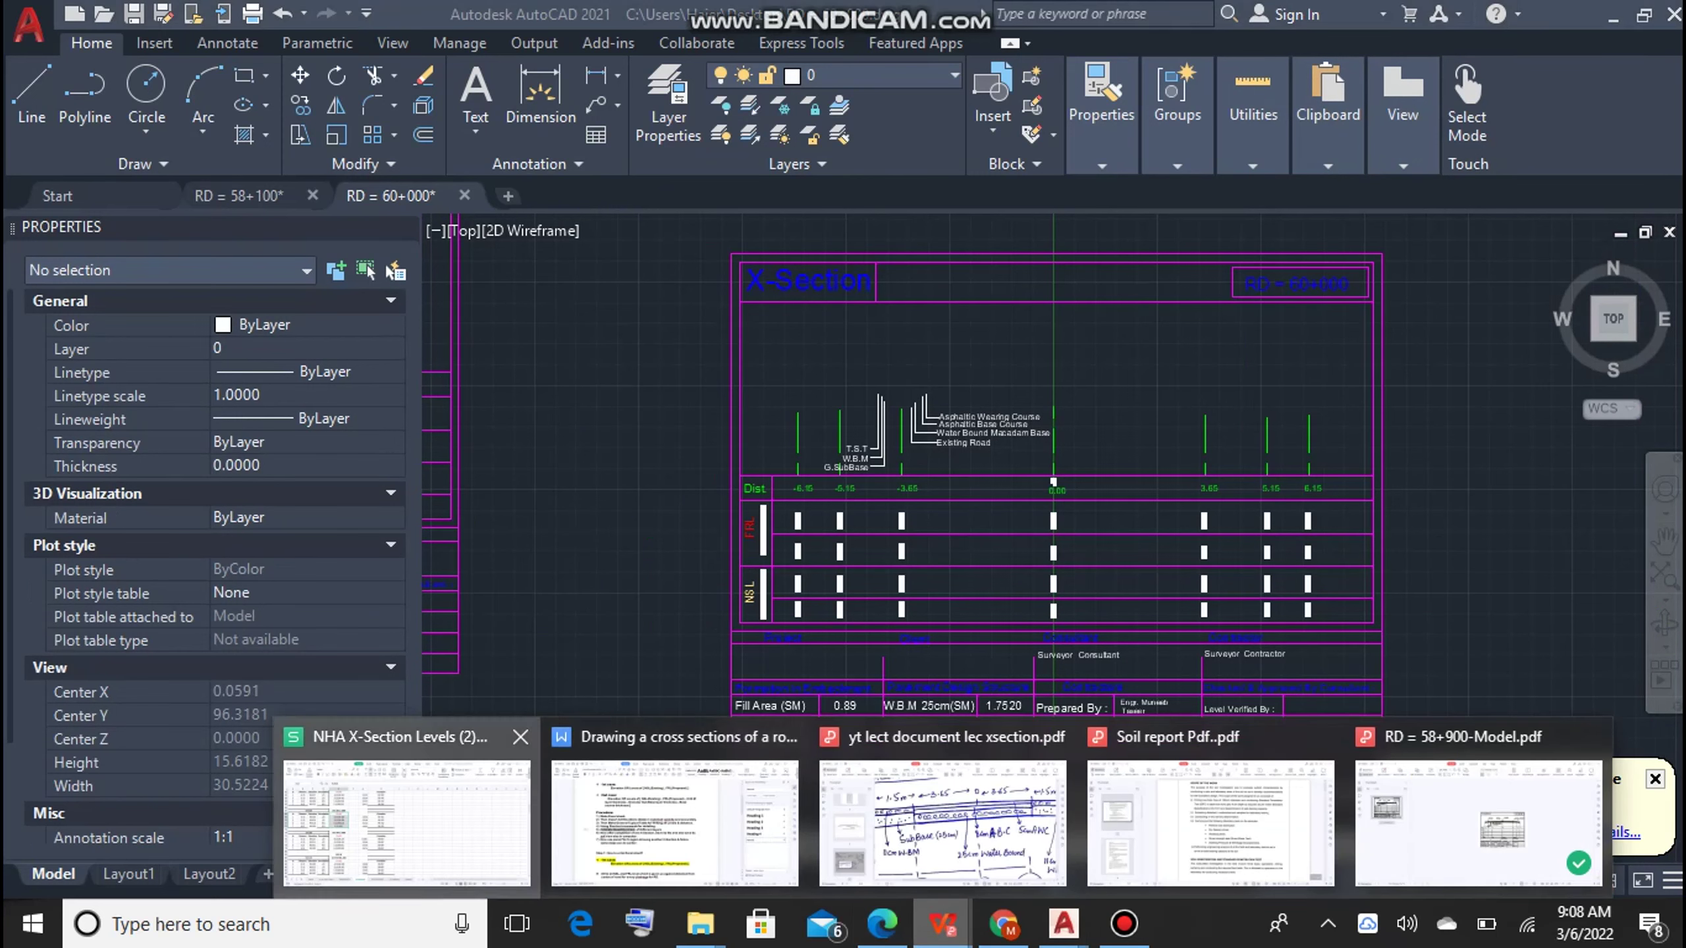
Step: Open the NSL EXISTING sheet in the X-Section Levels spreadsheet in WPS Office
{"action": "mouse_move", "coordinate": [940, 923]}
{"action": "left_click", "coordinate": [398, 810]}
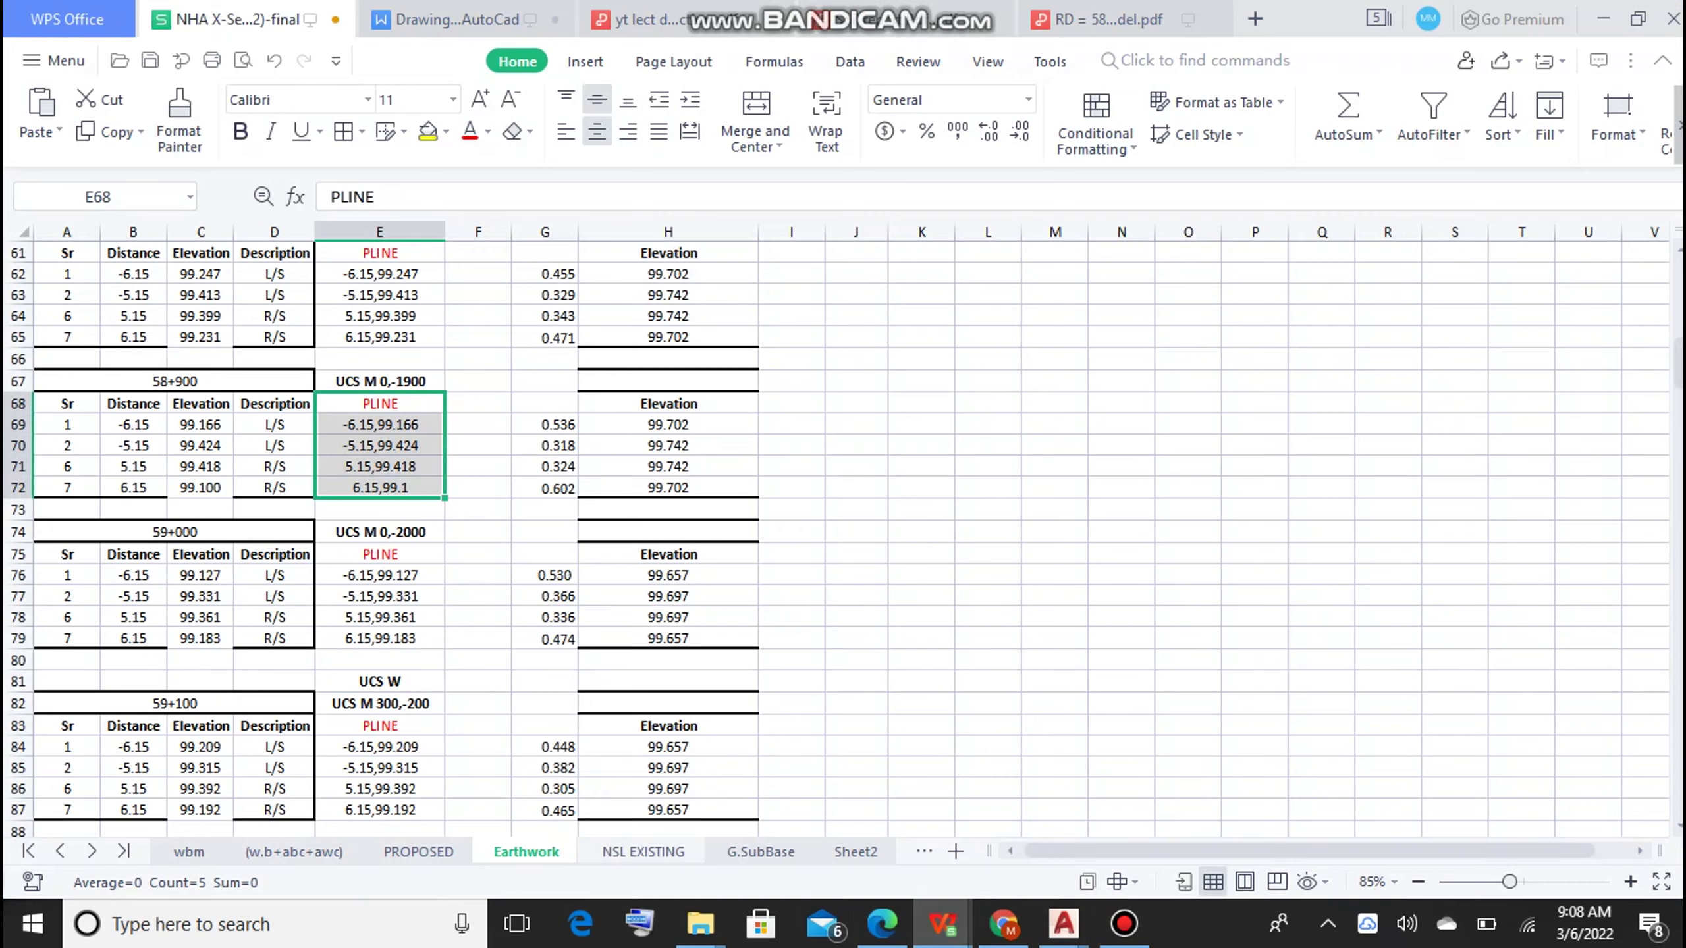
{"action": "key", "text": "ctrl+Page_Down"}
{"action": "scroll", "coordinate": [842, 531], "scroll_direction": "down", "scroll_amount": 2}
{"action": "scroll", "coordinate": [843, 531], "scroll_direction": "down", "scroll_amount": 3}
{"action": "scroll", "coordinate": [843, 532], "scroll_direction": "down", "scroll_amount": 1}
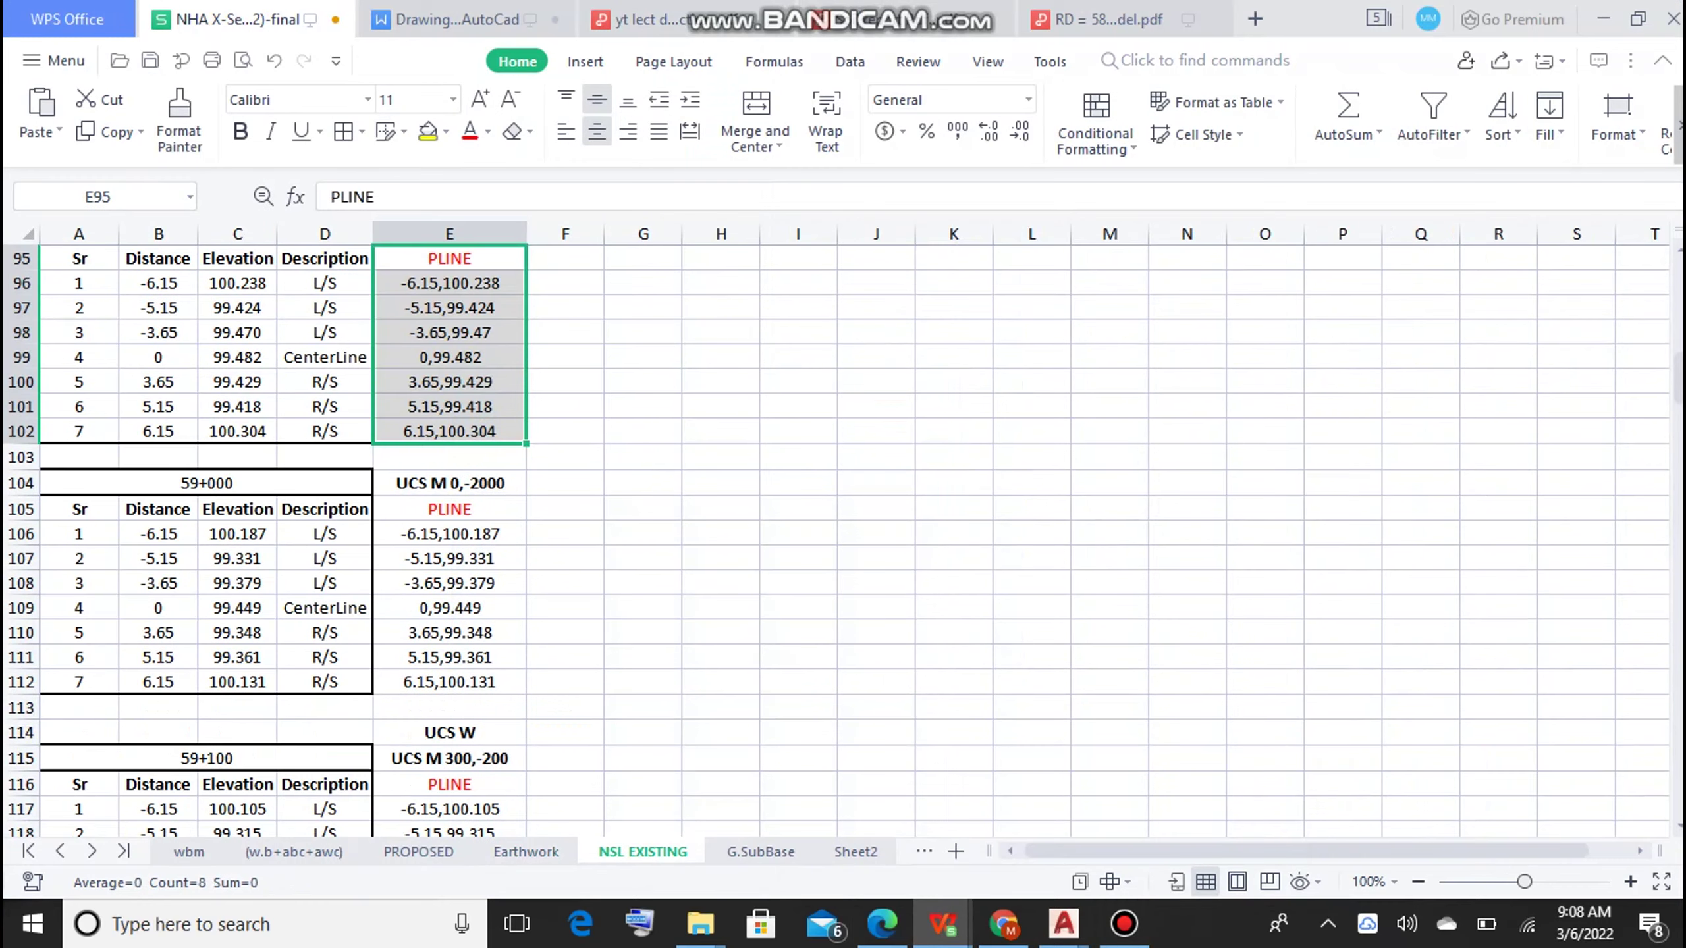
{"action": "scroll", "coordinate": [843, 532], "scroll_direction": "down", "scroll_amount": 10}
{"action": "scroll", "coordinate": [843, 531], "scroll_direction": "up", "scroll_amount": 17}
{"action": "scroll", "coordinate": [843, 532], "scroll_direction": "down", "scroll_amount": 8}
{"action": "scroll", "coordinate": [843, 532], "scroll_direction": "up", "scroll_amount": 2}
Step: Paste the 59+000 PLINE coordinates E105:E112 into AutoCAD's PLINE command
{"action": "left_click_drag", "start_coordinate": [449, 586], "coordinate": [449, 759]}
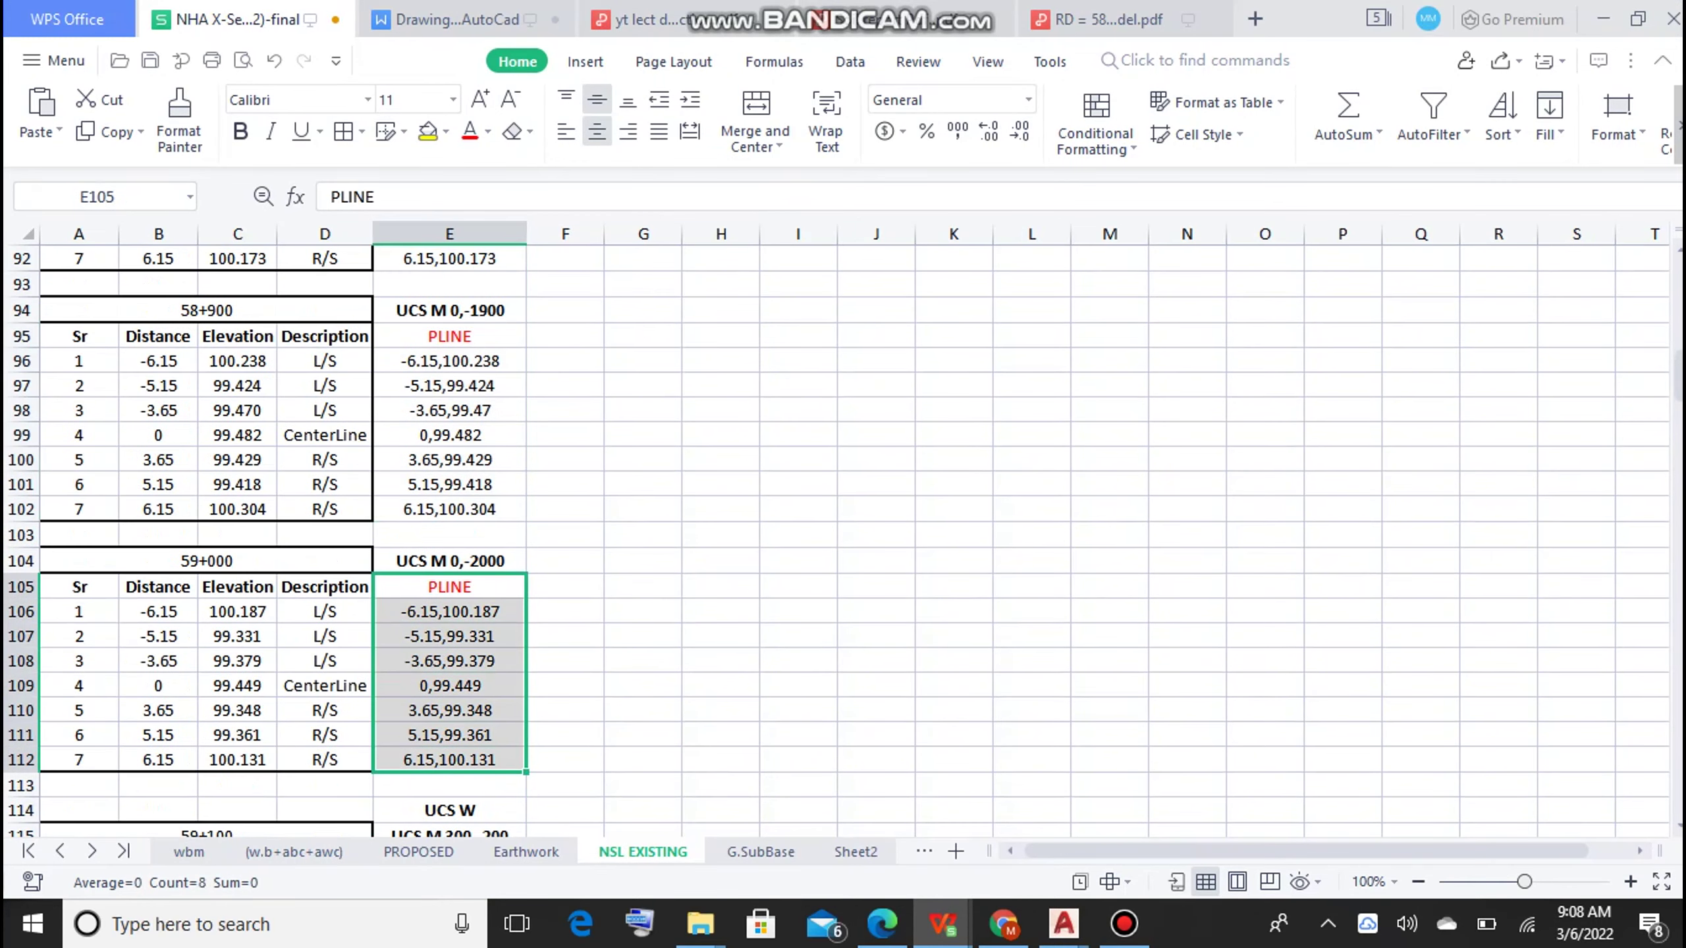
{"action": "left_click", "coordinate": [1064, 924]}
{"action": "key", "text": "ctrl+v"}
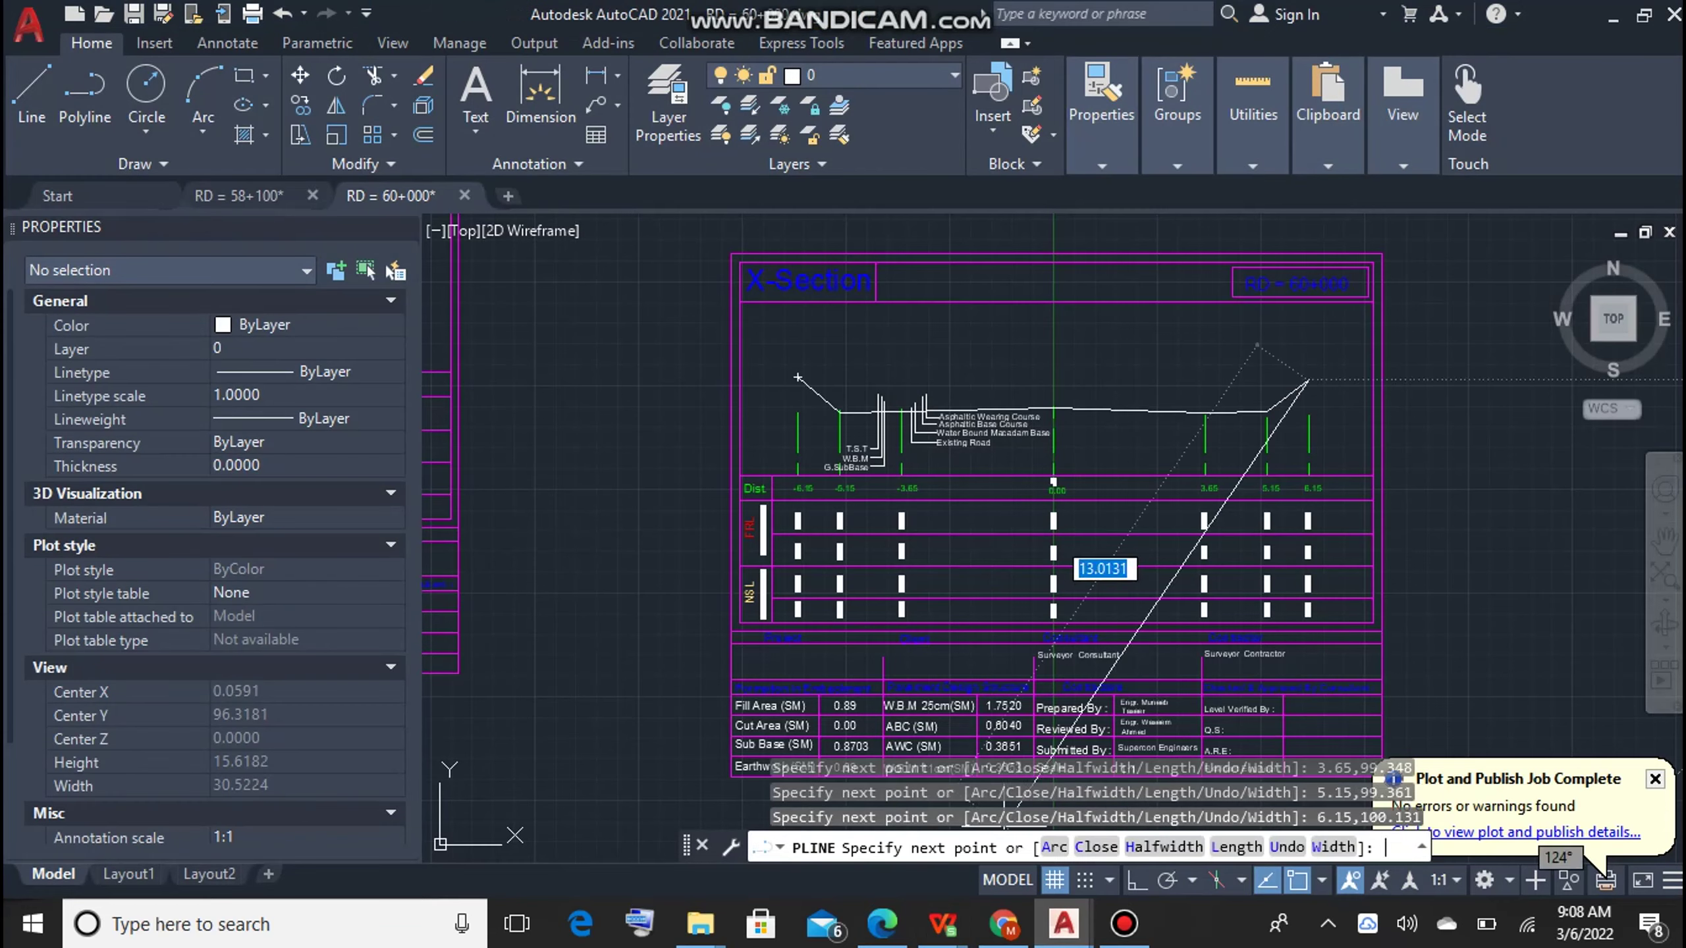
{"action": "scroll", "coordinate": [1299, 283], "scroll_direction": "up", "scroll_amount": 5}
{"action": "double_click", "coordinate": [1299, 283]}
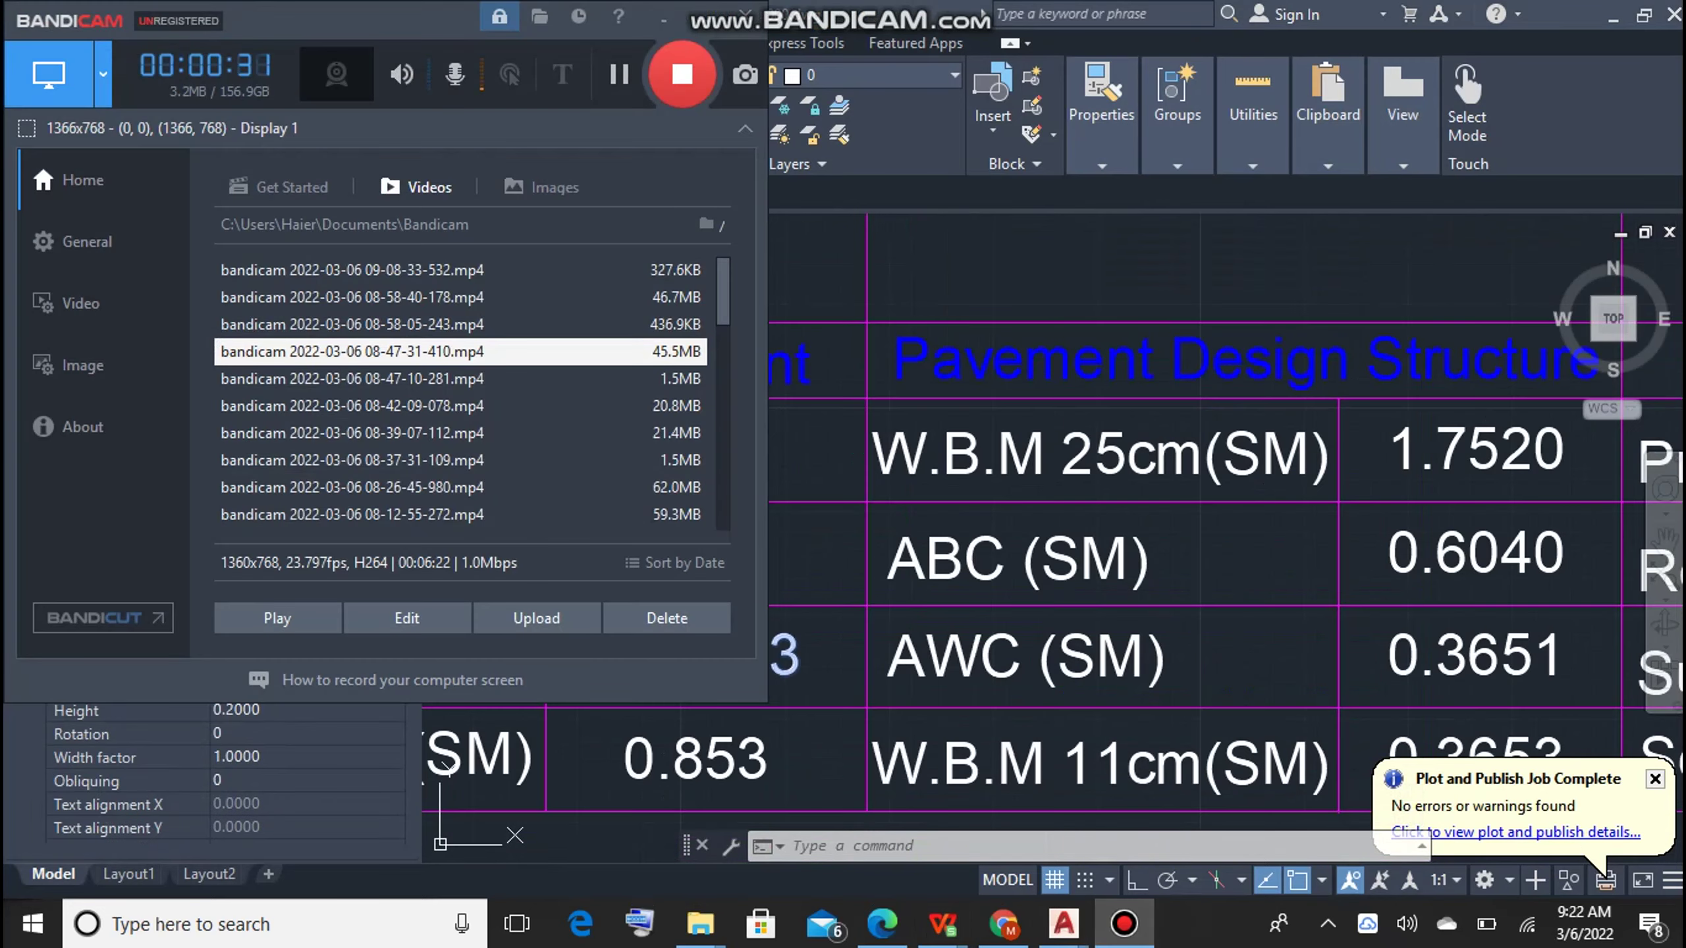
Step: Measure the areas of the first two layer outlines with AREA Object
{"action": "key", "text": "Escape"}
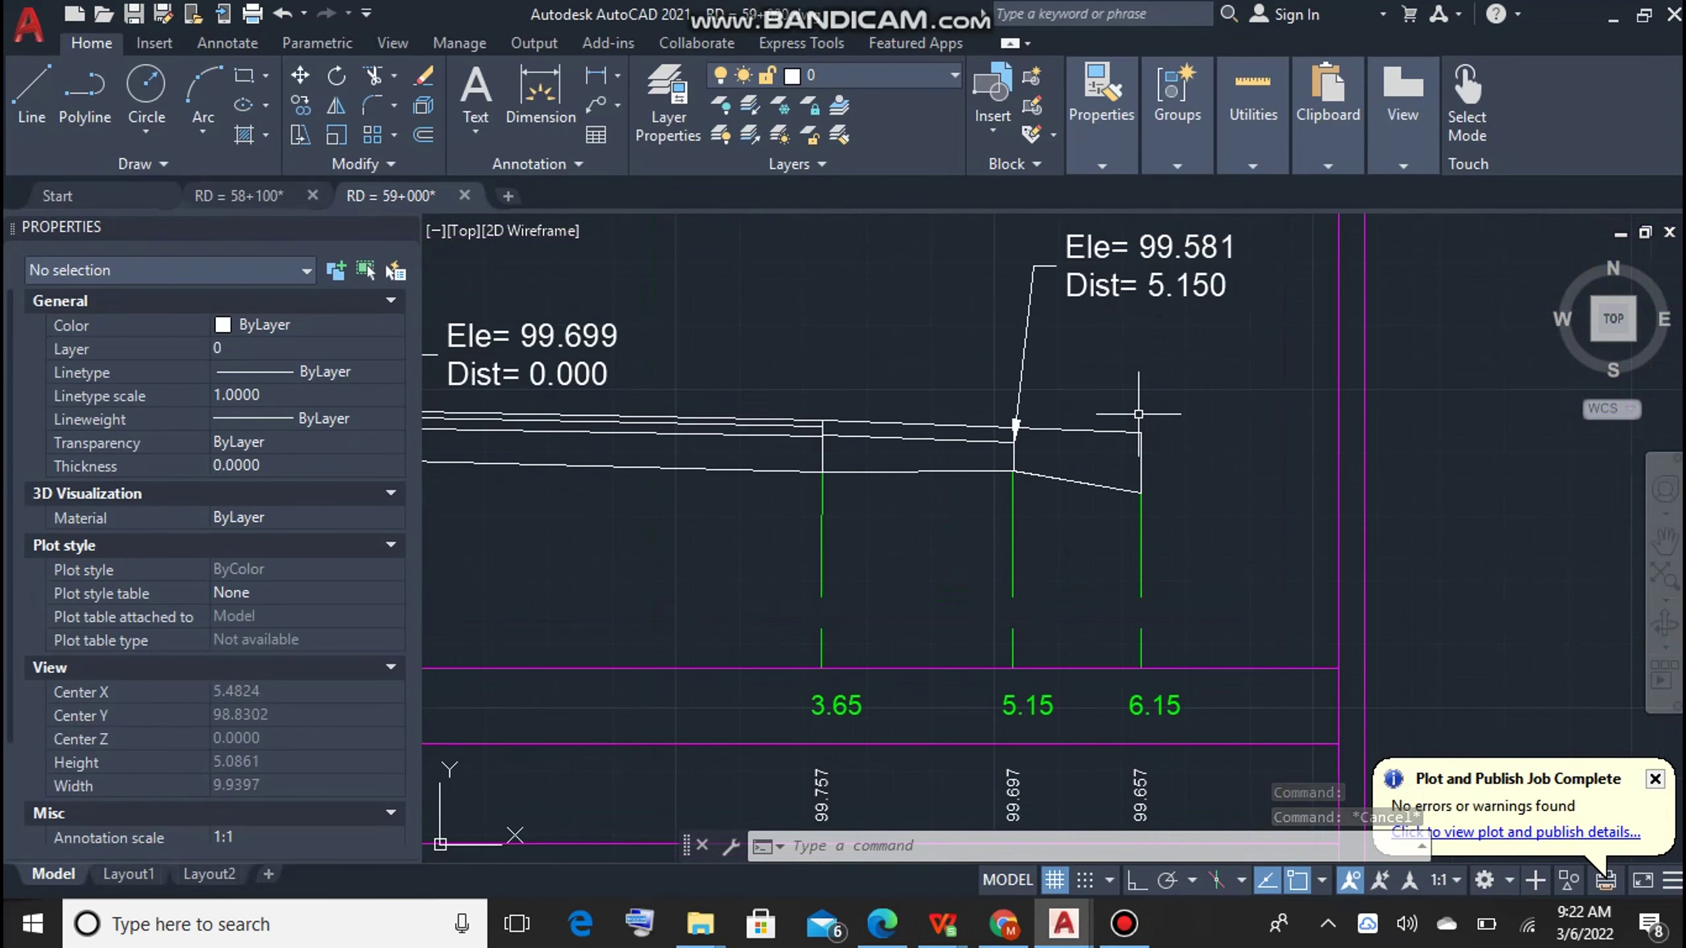
{"action": "type", "text": "aa"}
{"action": "key", "text": "Return"}
{"action": "type", "text": "o"}
{"action": "key", "text": "Return"}
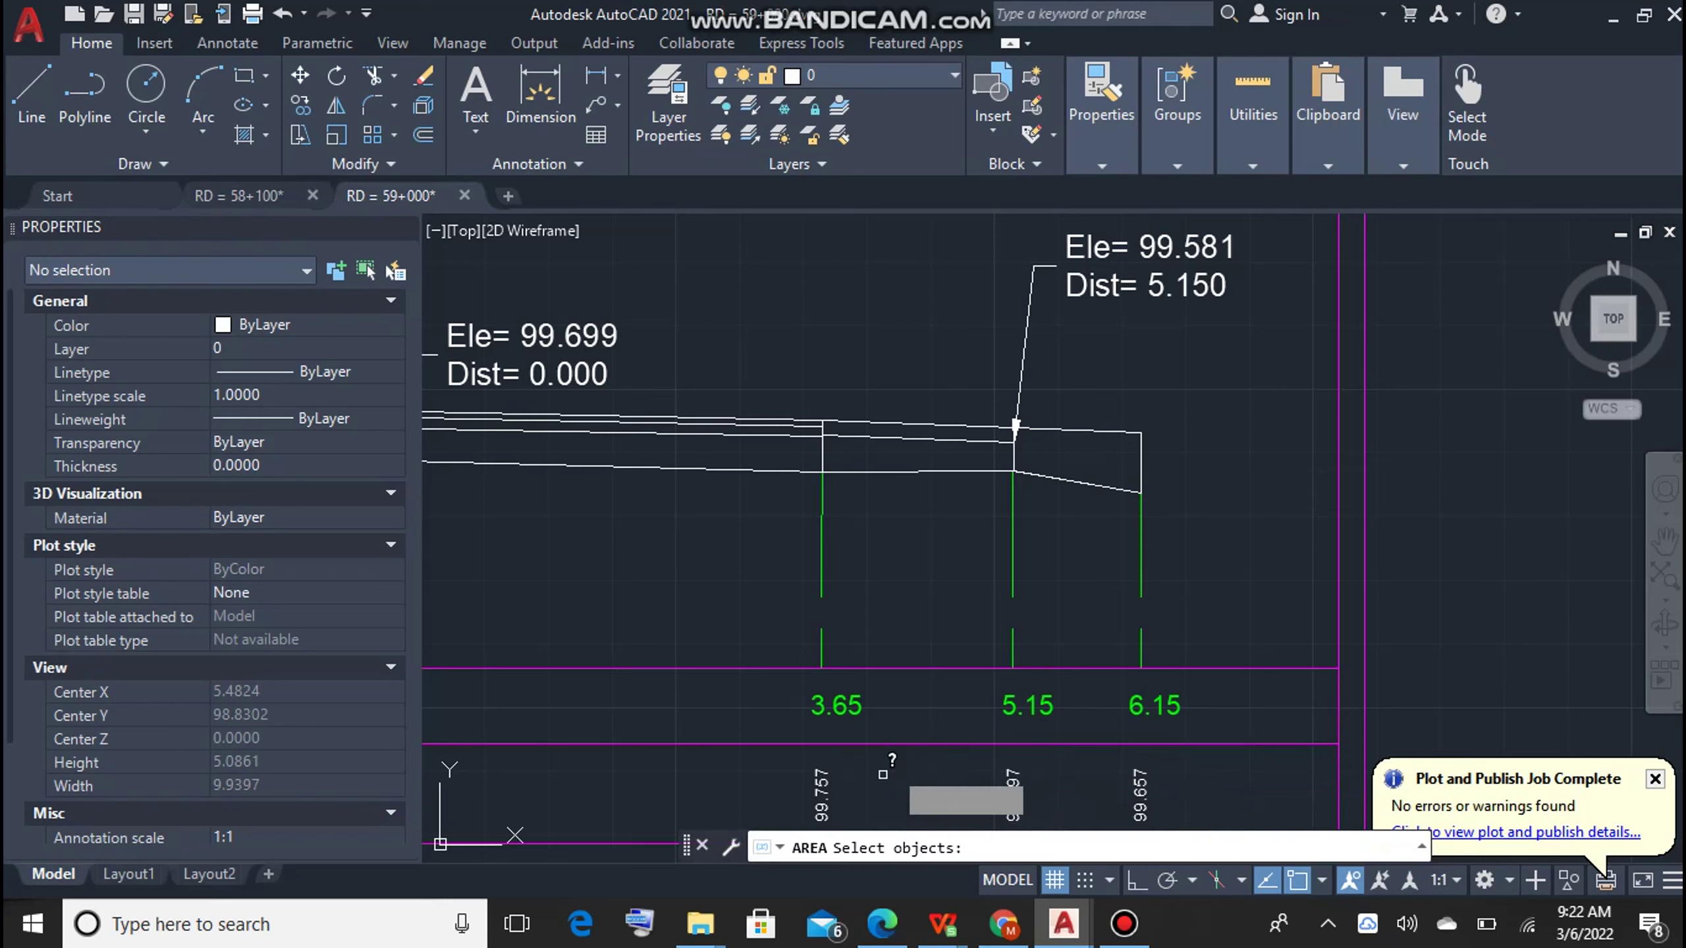
{"action": "left_click", "coordinate": [1095, 430]}
{"action": "scroll", "coordinate": [1082, 492], "scroll_direction": "up", "scroll_amount": 2}
{"action": "key", "text": "Return"}
{"action": "type", "text": "o"}
{"action": "key", "text": "Return"}
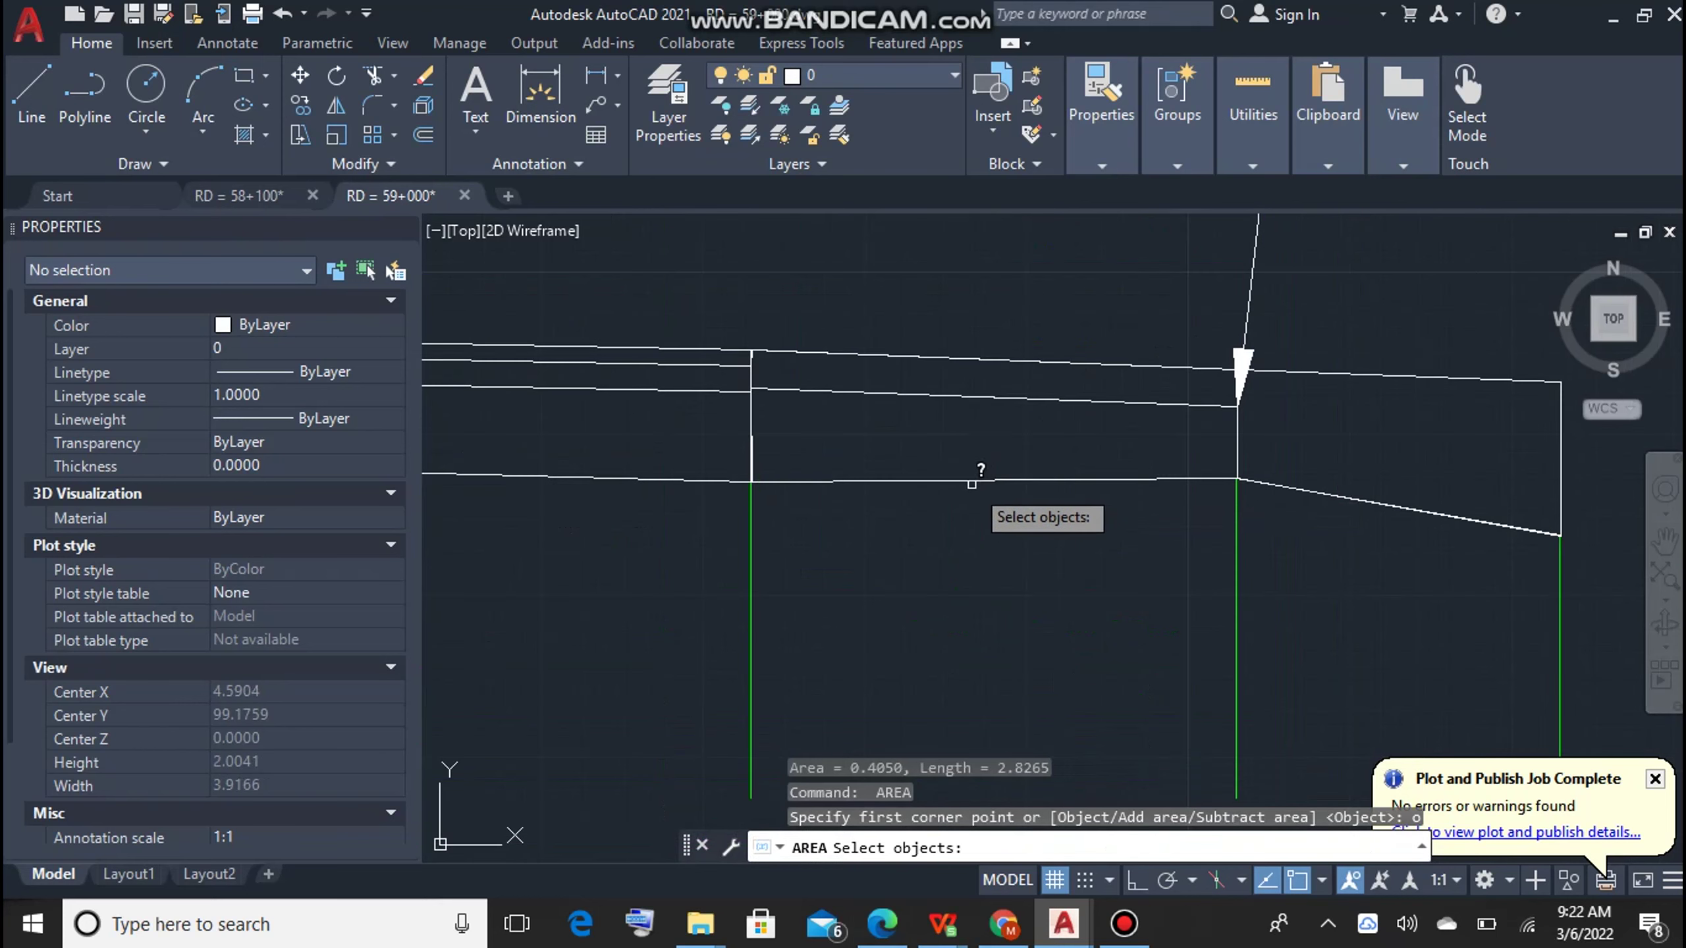
{"action": "left_click", "coordinate": [989, 495]}
{"action": "scroll", "coordinate": [777, 596], "scroll_direction": "down", "scroll_amount": 5}
Step: Measure a third layer outline and change the Sub Base area to 0.765
{"action": "key", "text": "Return"}
{"action": "type", "text": "o"}
{"action": "key", "text": "Return"}
{"action": "left_click", "coordinate": [591, 521]}
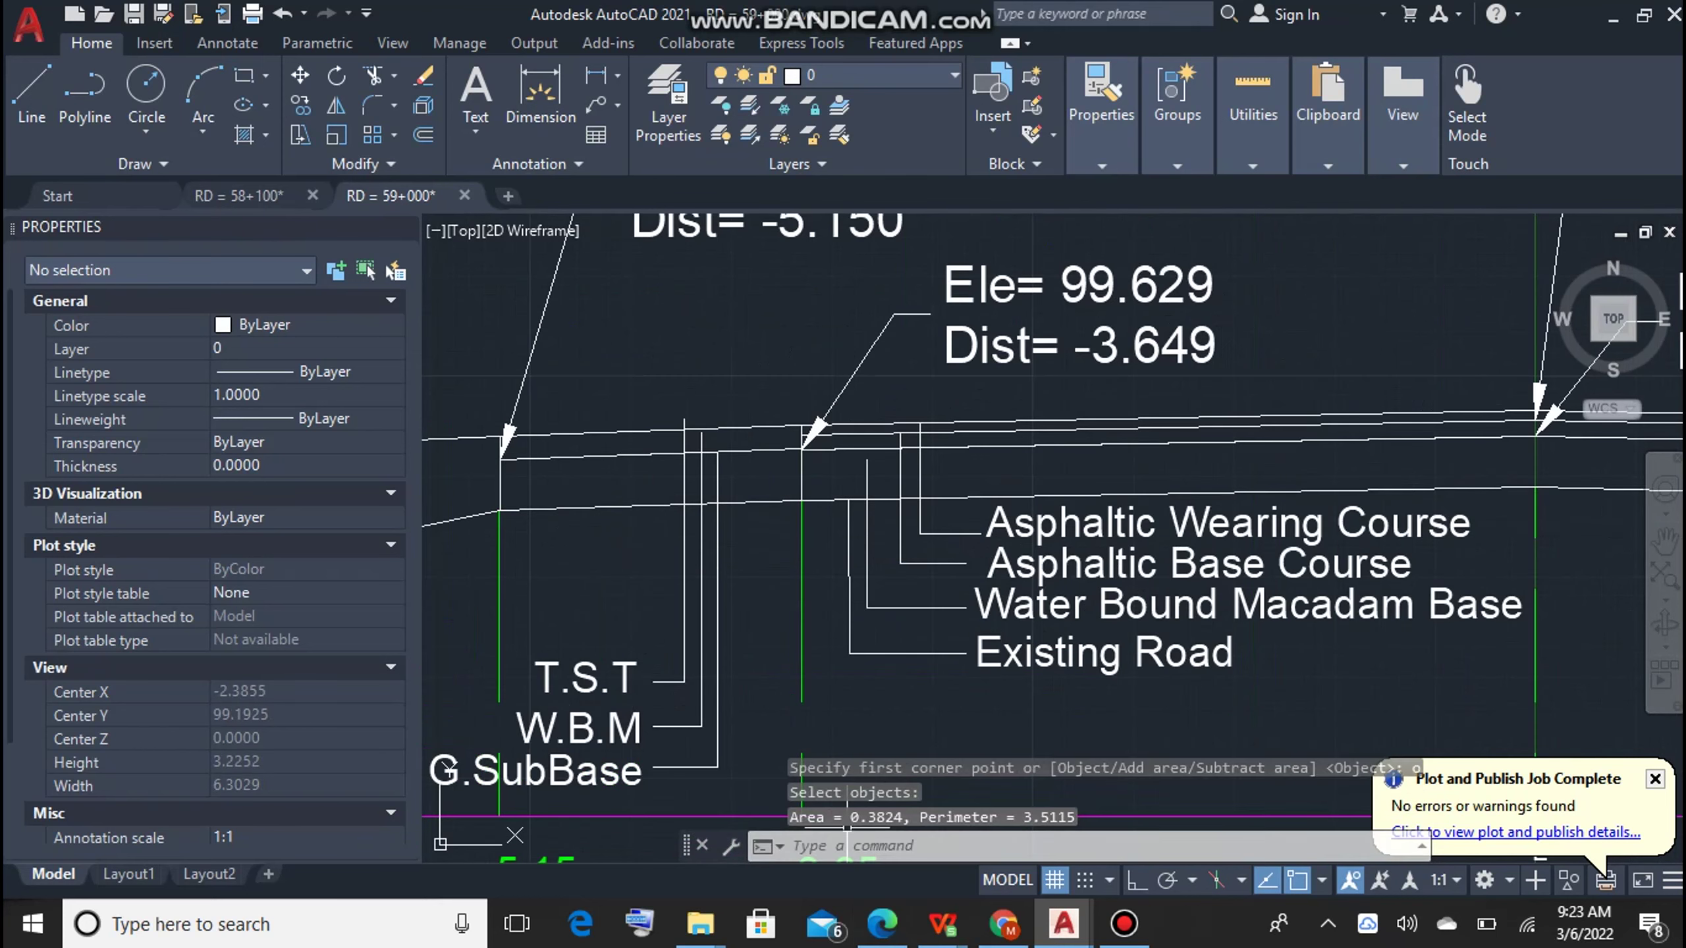
{"action": "scroll", "coordinate": [1000, 694], "scroll_direction": "down", "scroll_amount": 5}
{"action": "scroll", "coordinate": [829, 511], "scroll_direction": "up", "scroll_amount": 5}
{"action": "left_click", "coordinate": [825, 506]}
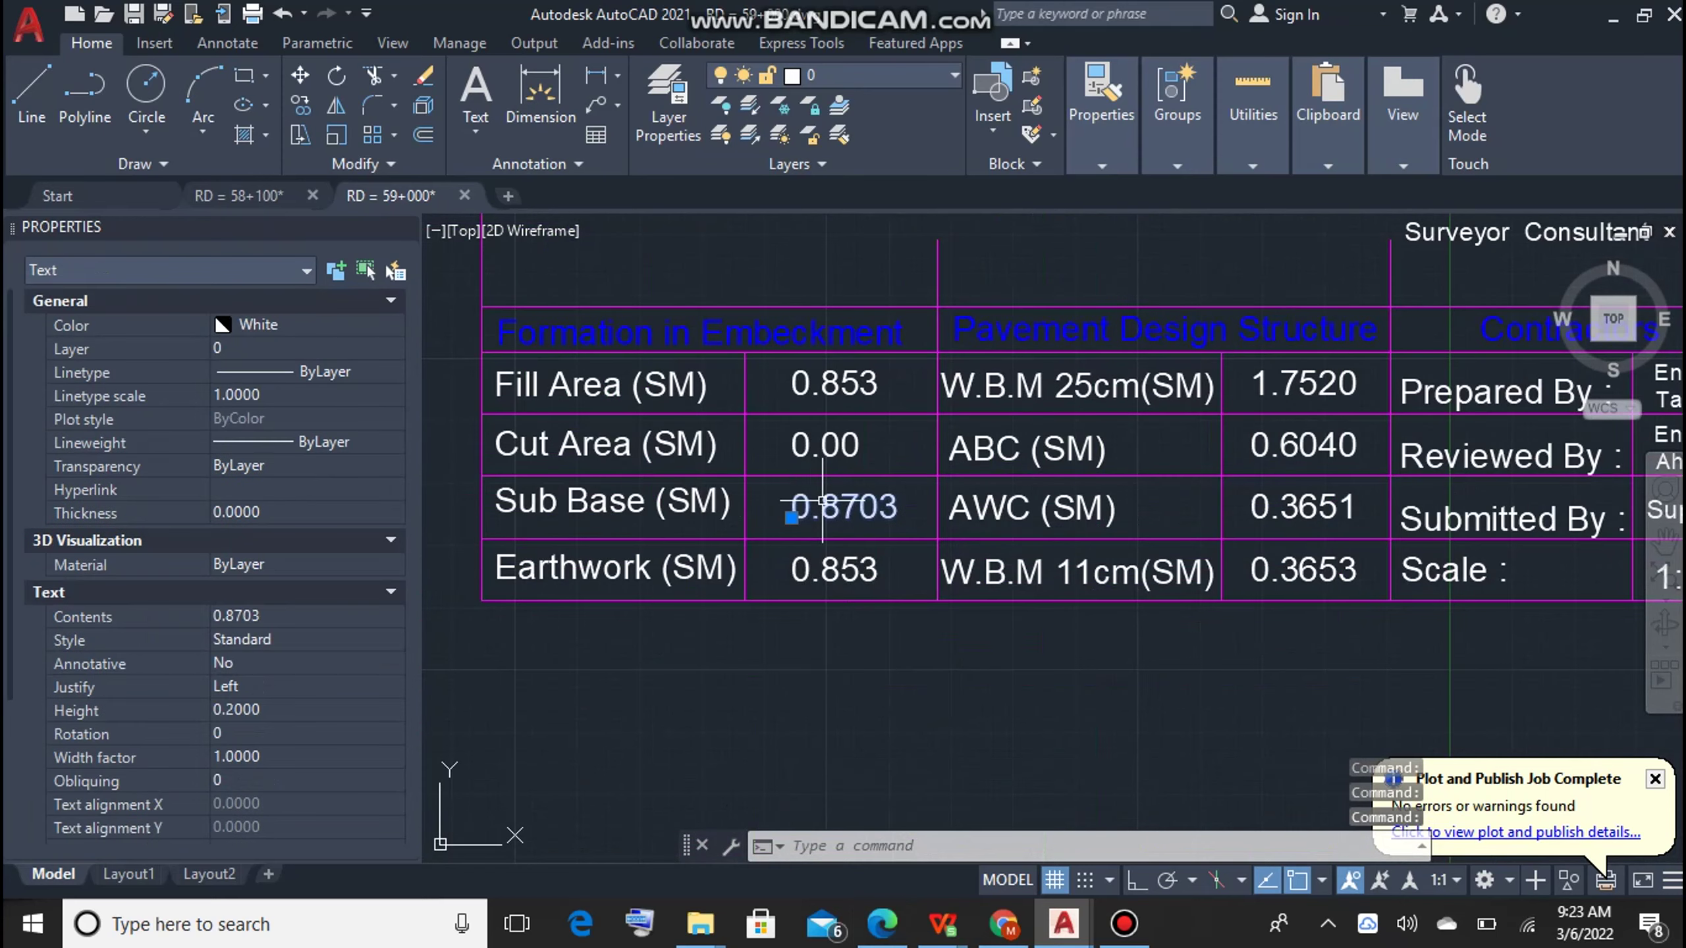
{"action": "double_click", "coordinate": [825, 506]}
{"action": "type", "text": "0.765"}
{"action": "key", "text": "Return"}
Step: Measure the W.B.M outline and enter 1.8796 as its table area
{"action": "scroll", "coordinate": [825, 506], "scroll_direction": "down", "scroll_amount": 5}
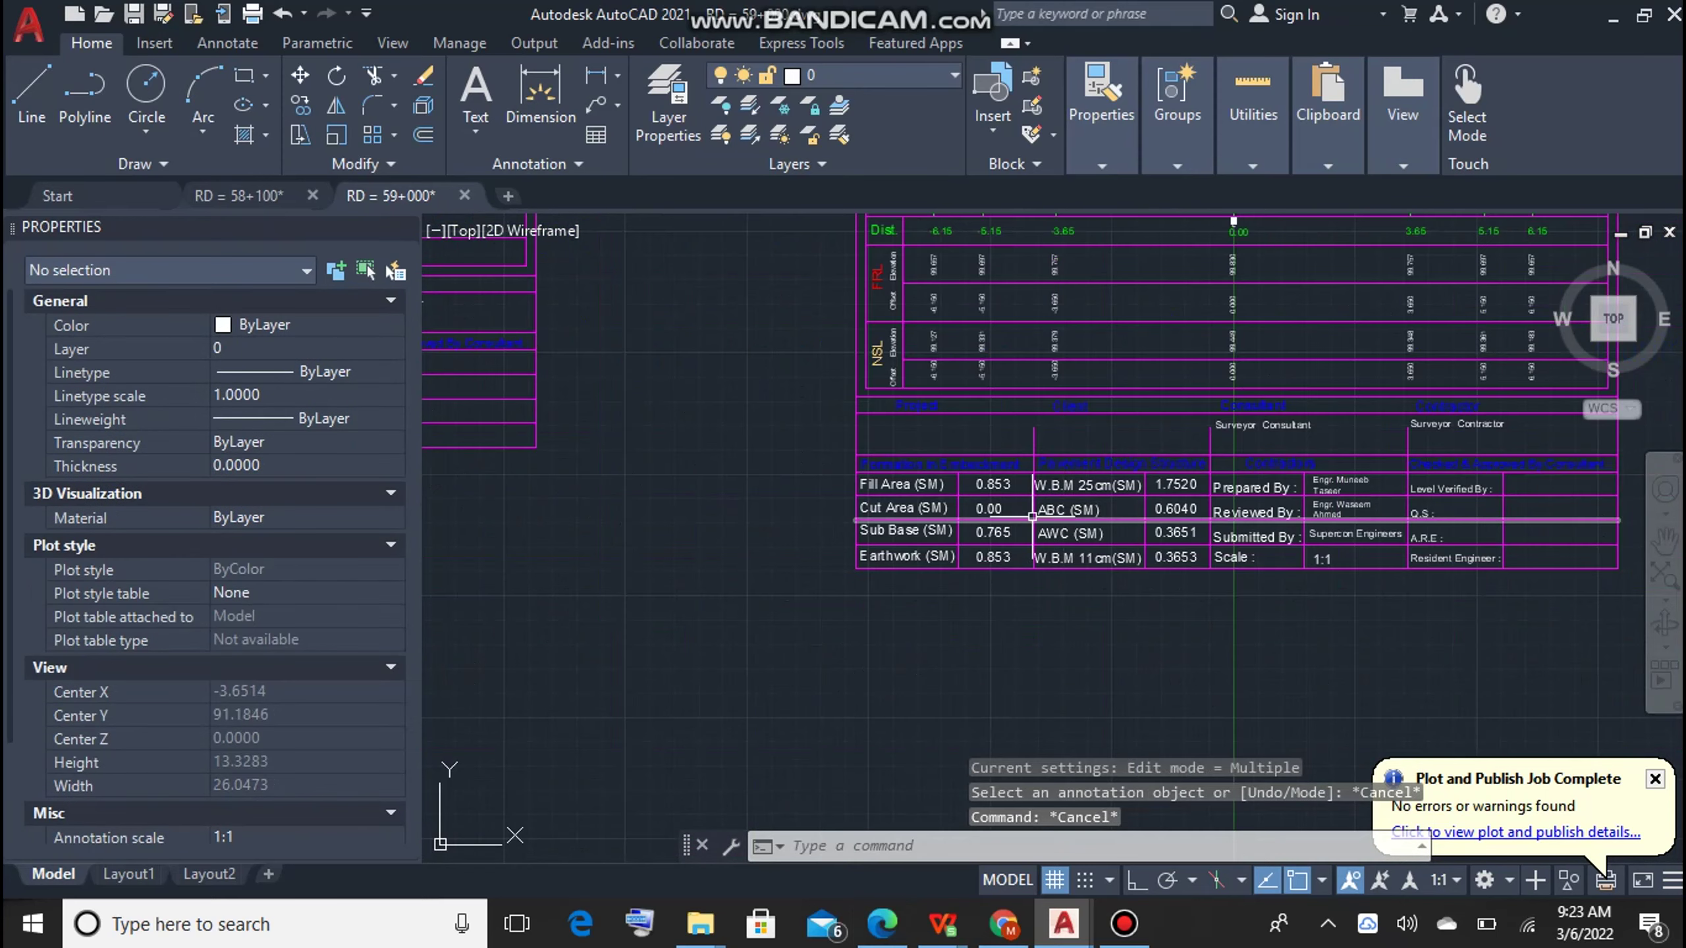
{"action": "type", "text": "aa"}
{"action": "key", "text": "Return"}
{"action": "scroll", "coordinate": [1062, 525], "scroll_direction": "up", "scroll_amount": 8}
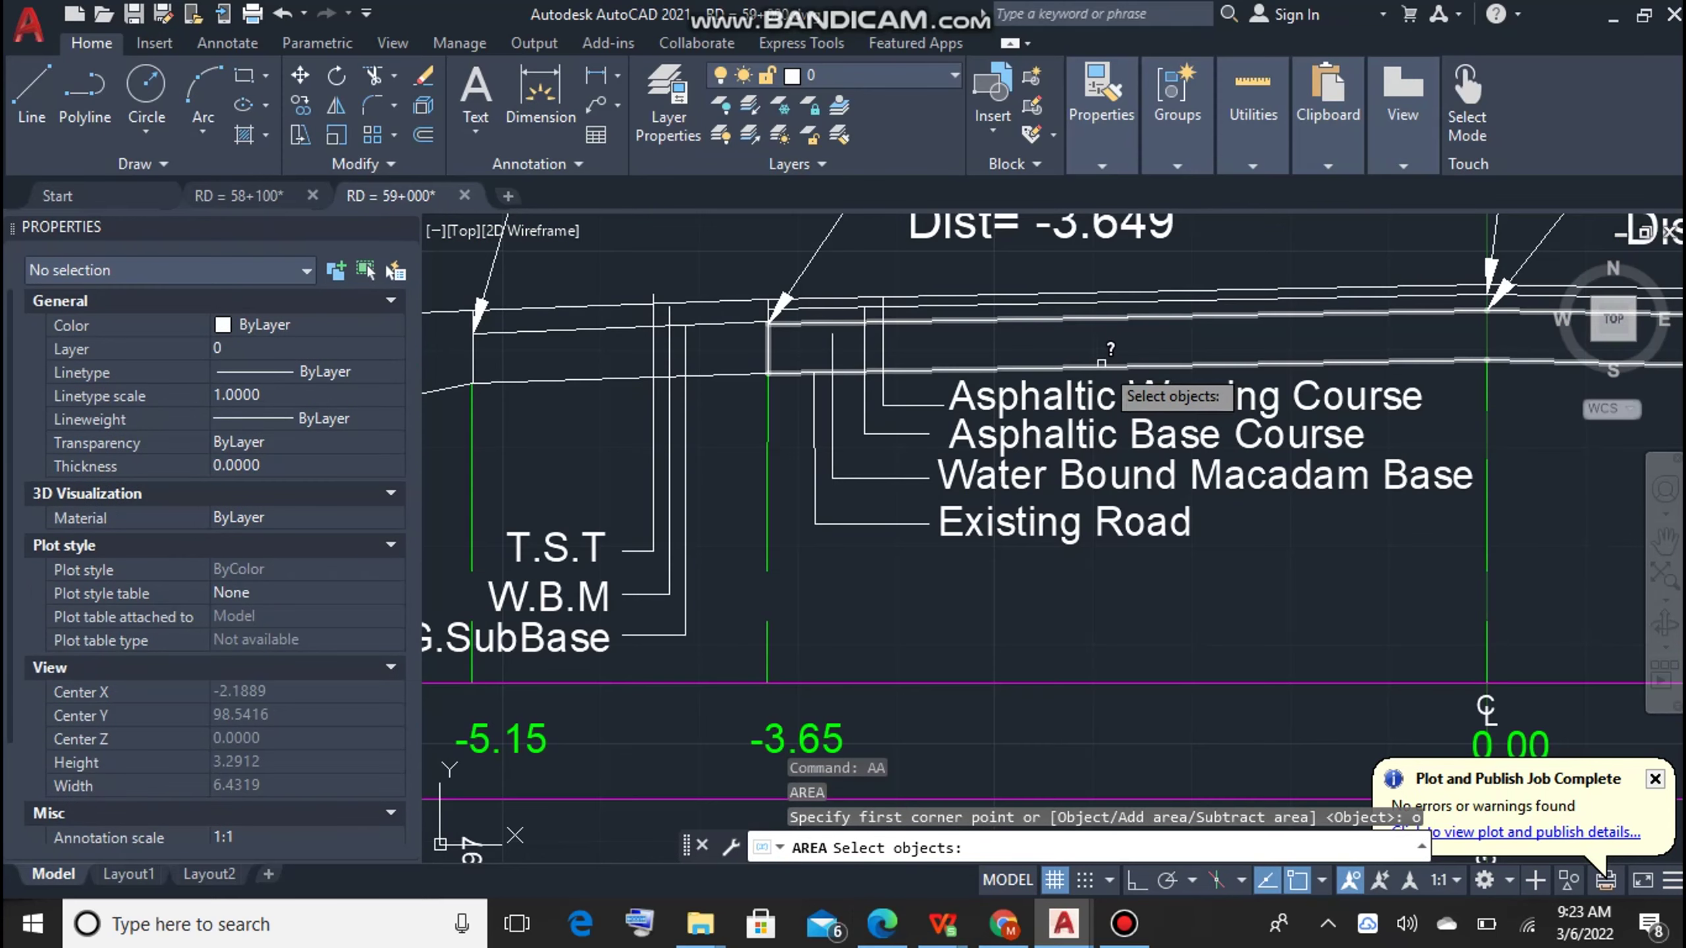
{"action": "left_click", "coordinate": [904, 364]}
{"action": "key", "text": "Return"}
{"action": "scroll", "coordinate": [969, 677], "scroll_direction": "down", "scroll_amount": 5}
{"action": "scroll", "coordinate": [968, 678], "scroll_direction": "up", "scroll_amount": 5}
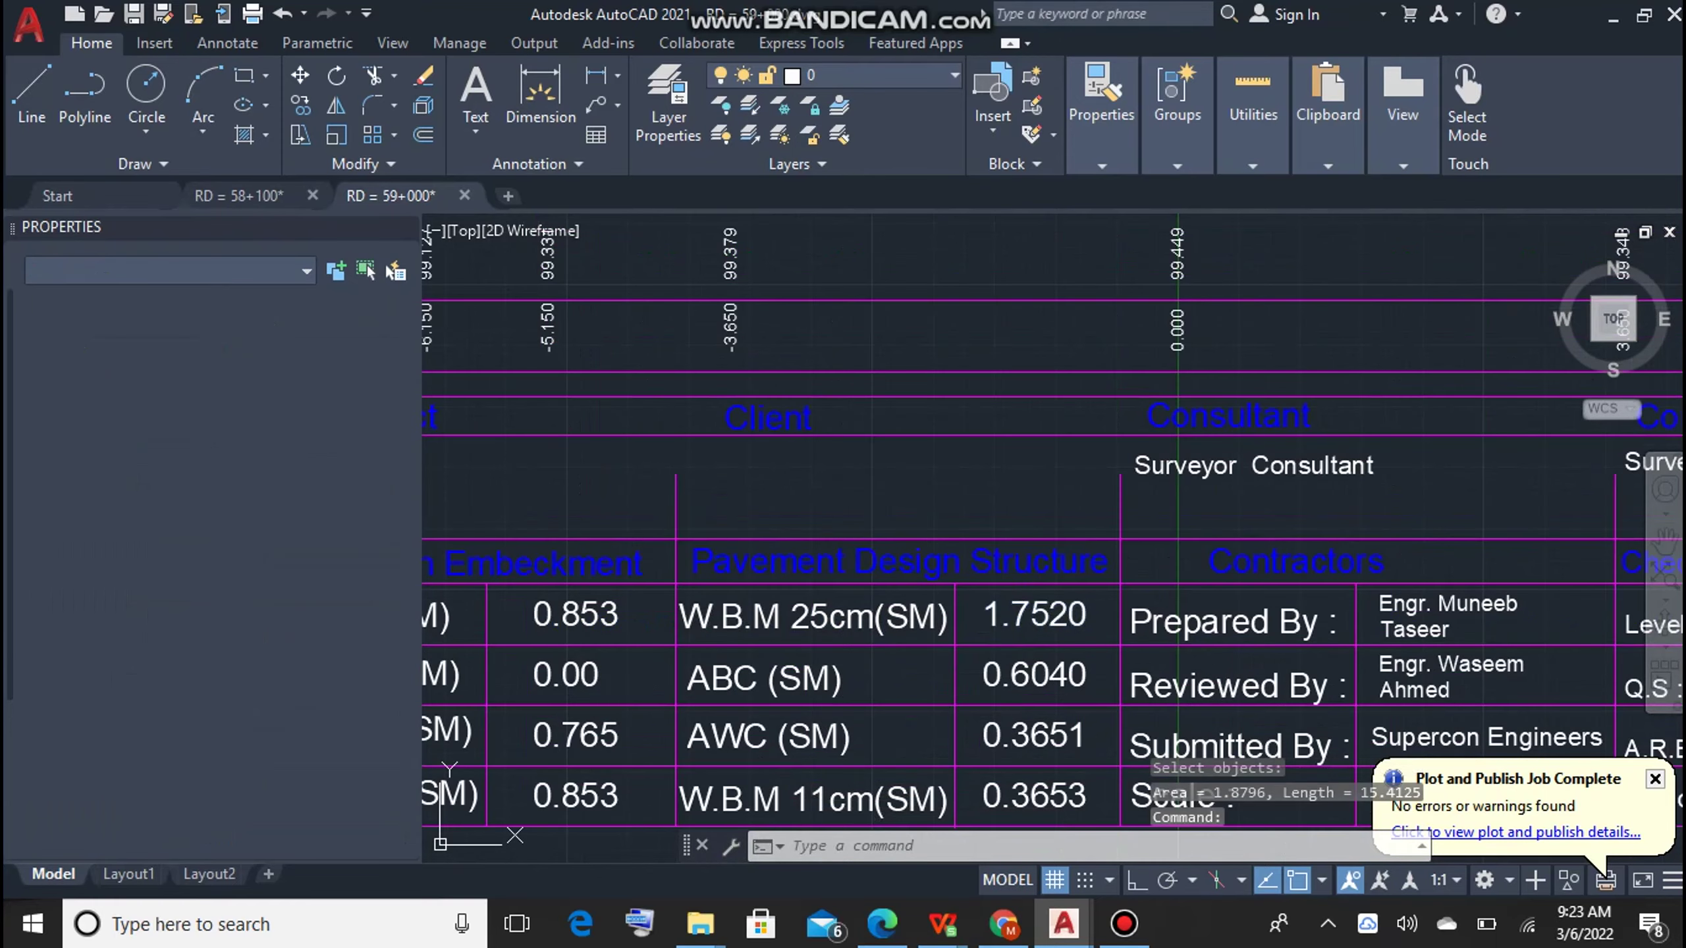
{"action": "double_click", "coordinate": [1034, 615]}
{"action": "type", "text": "1.8796"}
{"action": "key", "text": "Return"}
Step: Measure the AWC layer outline and begin editing its area cell
{"action": "scroll", "coordinate": [1034, 614], "scroll_direction": "down", "scroll_amount": 5}
{"action": "scroll", "coordinate": [1033, 614], "scroll_direction": "up", "scroll_amount": 5}
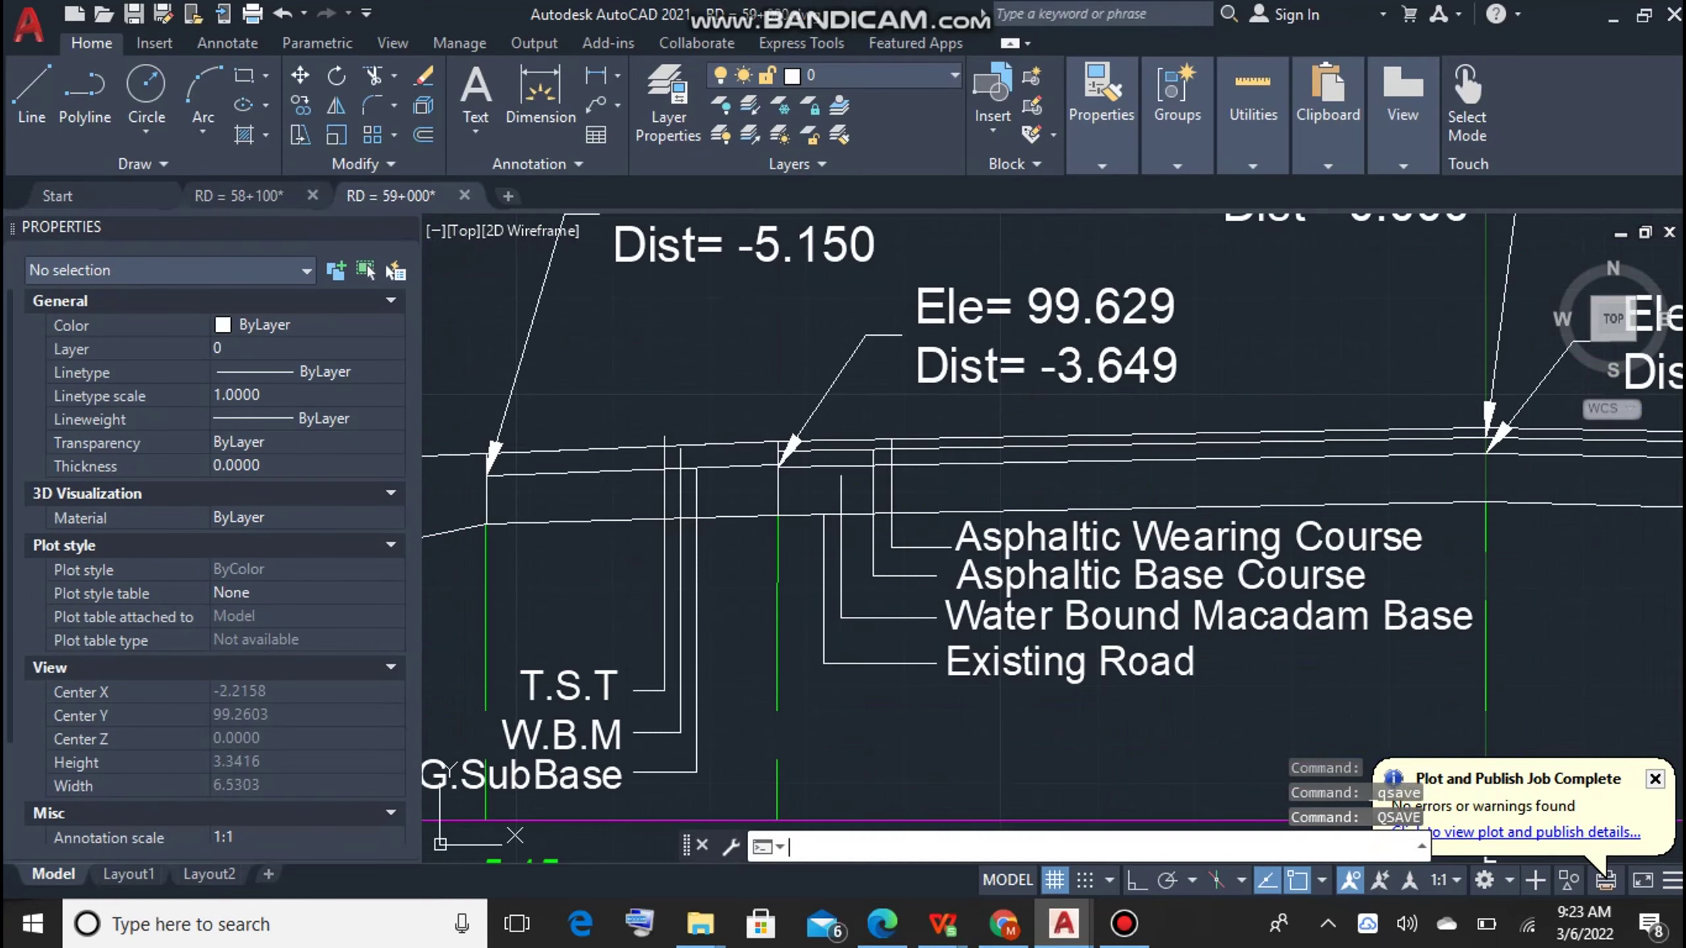
{"action": "key", "text": "Return"}
{"action": "left_click", "coordinate": [657, 448]}
{"action": "scroll", "coordinate": [658, 448], "scroll_direction": "down", "scroll_amount": 5}
{"action": "scroll", "coordinate": [1153, 663], "scroll_direction": "up", "scroll_amount": 5}
{"action": "double_click", "coordinate": [1153, 663]}
{"action": "type", "text": "0"}
{"action": "scroll", "coordinate": [796, 598], "scroll_direction": "down", "scroll_amount": 5}
{"action": "scroll", "coordinate": [1027, 467], "scroll_direction": "up", "scroll_amount": 5}
Step: Measure the base course outline and change the 0.6040 table value to 0.5821
{"action": "type", "text": "o"}
{"action": "key", "text": "Return"}
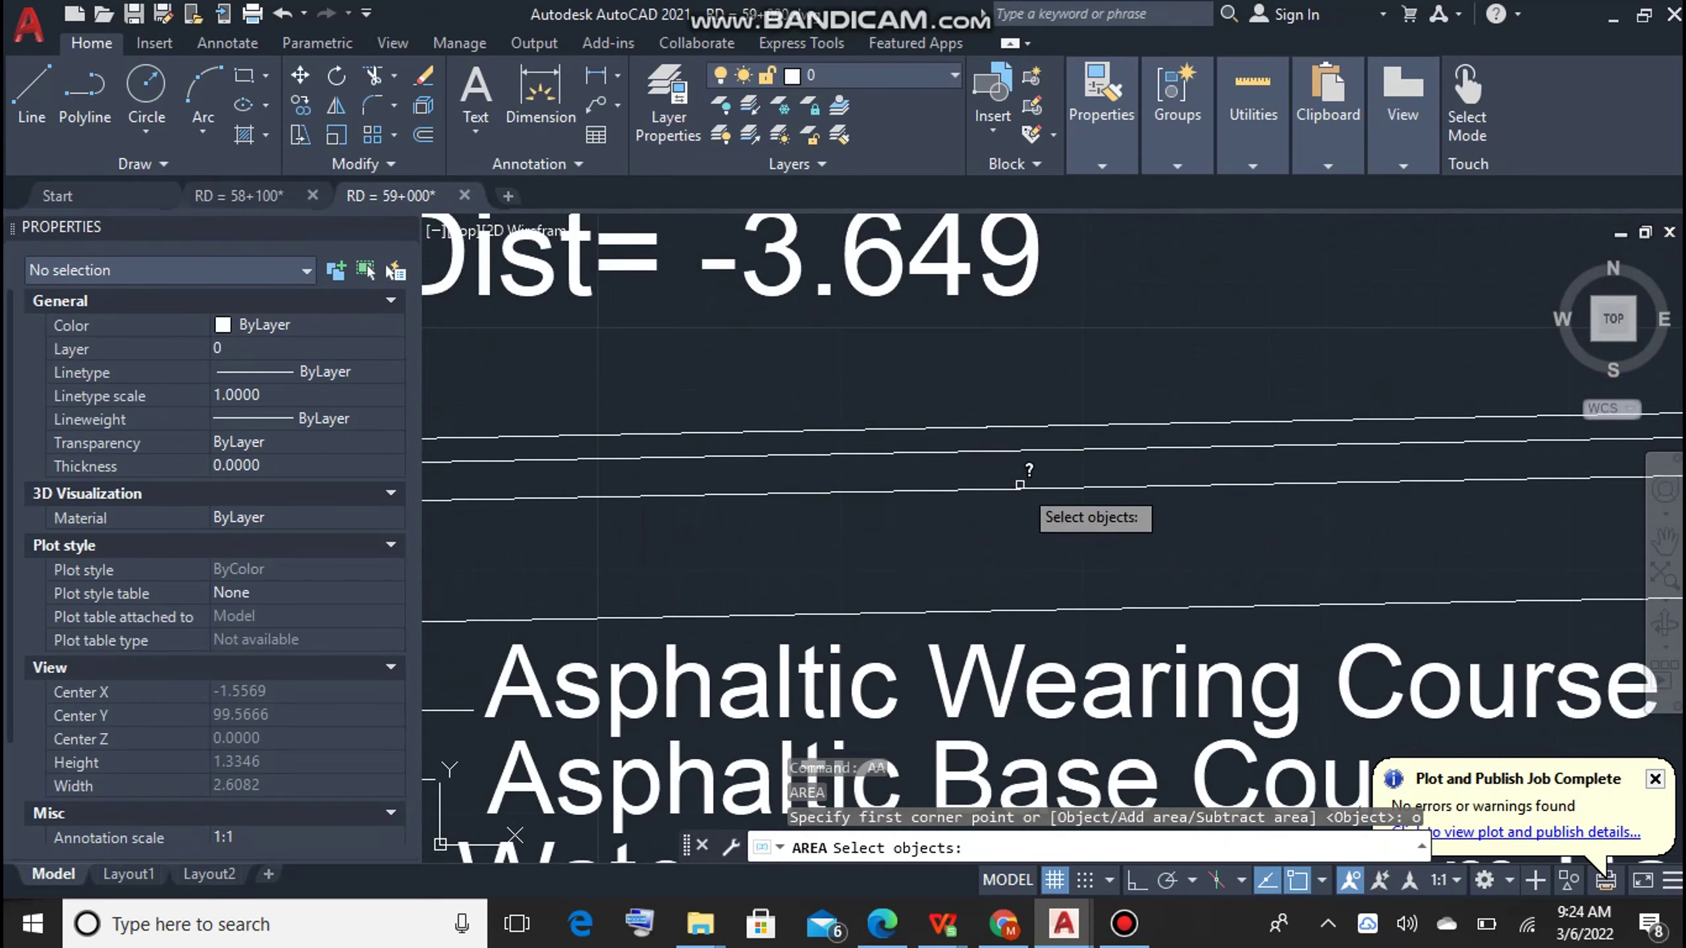
{"action": "left_click", "coordinate": [1028, 495]}
{"action": "scroll", "coordinate": [1036, 795], "scroll_direction": "down", "scroll_amount": 5}
{"action": "scroll", "coordinate": [1188, 375], "scroll_direction": "up", "scroll_amount": 5}
{"action": "double_click", "coordinate": [1188, 375]}
{"action": "type", "text": "5821"}
{"action": "scroll", "coordinate": [1168, 385], "scroll_direction": "down", "scroll_amount": 5}
{"action": "scroll", "coordinate": [1161, 443], "scroll_direction": "up", "scroll_amount": 5}
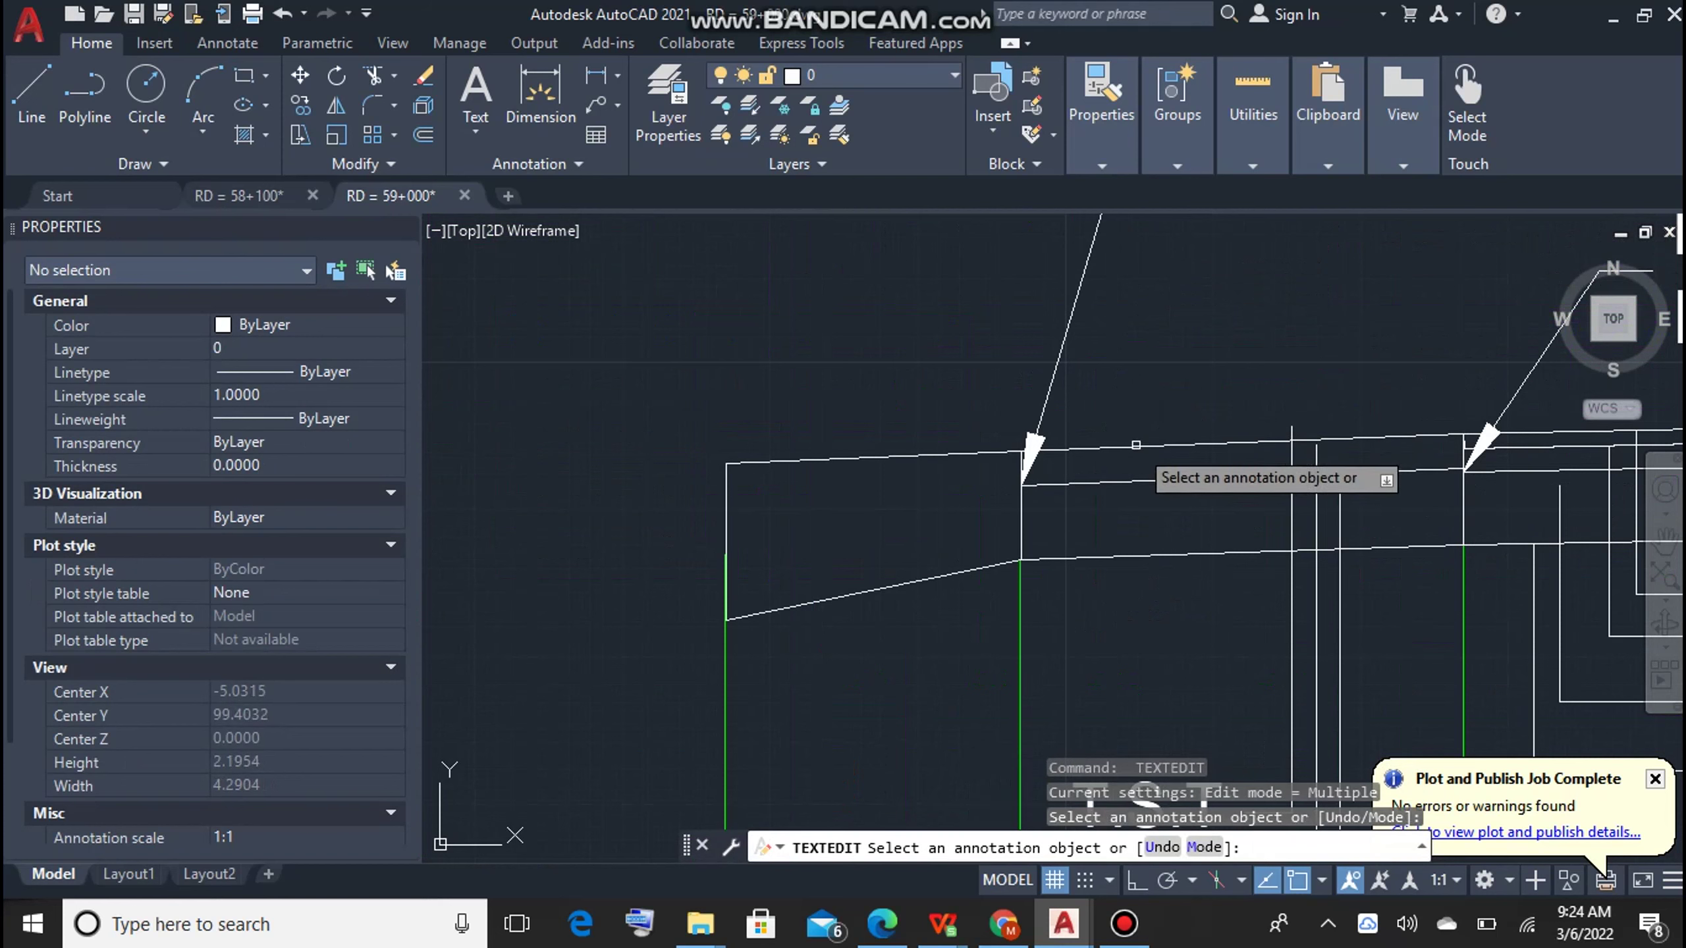
{"action": "key", "text": "Escape"}
Step: Adjust the thin layer outline's end vertex and measure its area
{"action": "left_click", "coordinate": [1161, 443]}
{"action": "left_click", "coordinate": [1463, 471]}
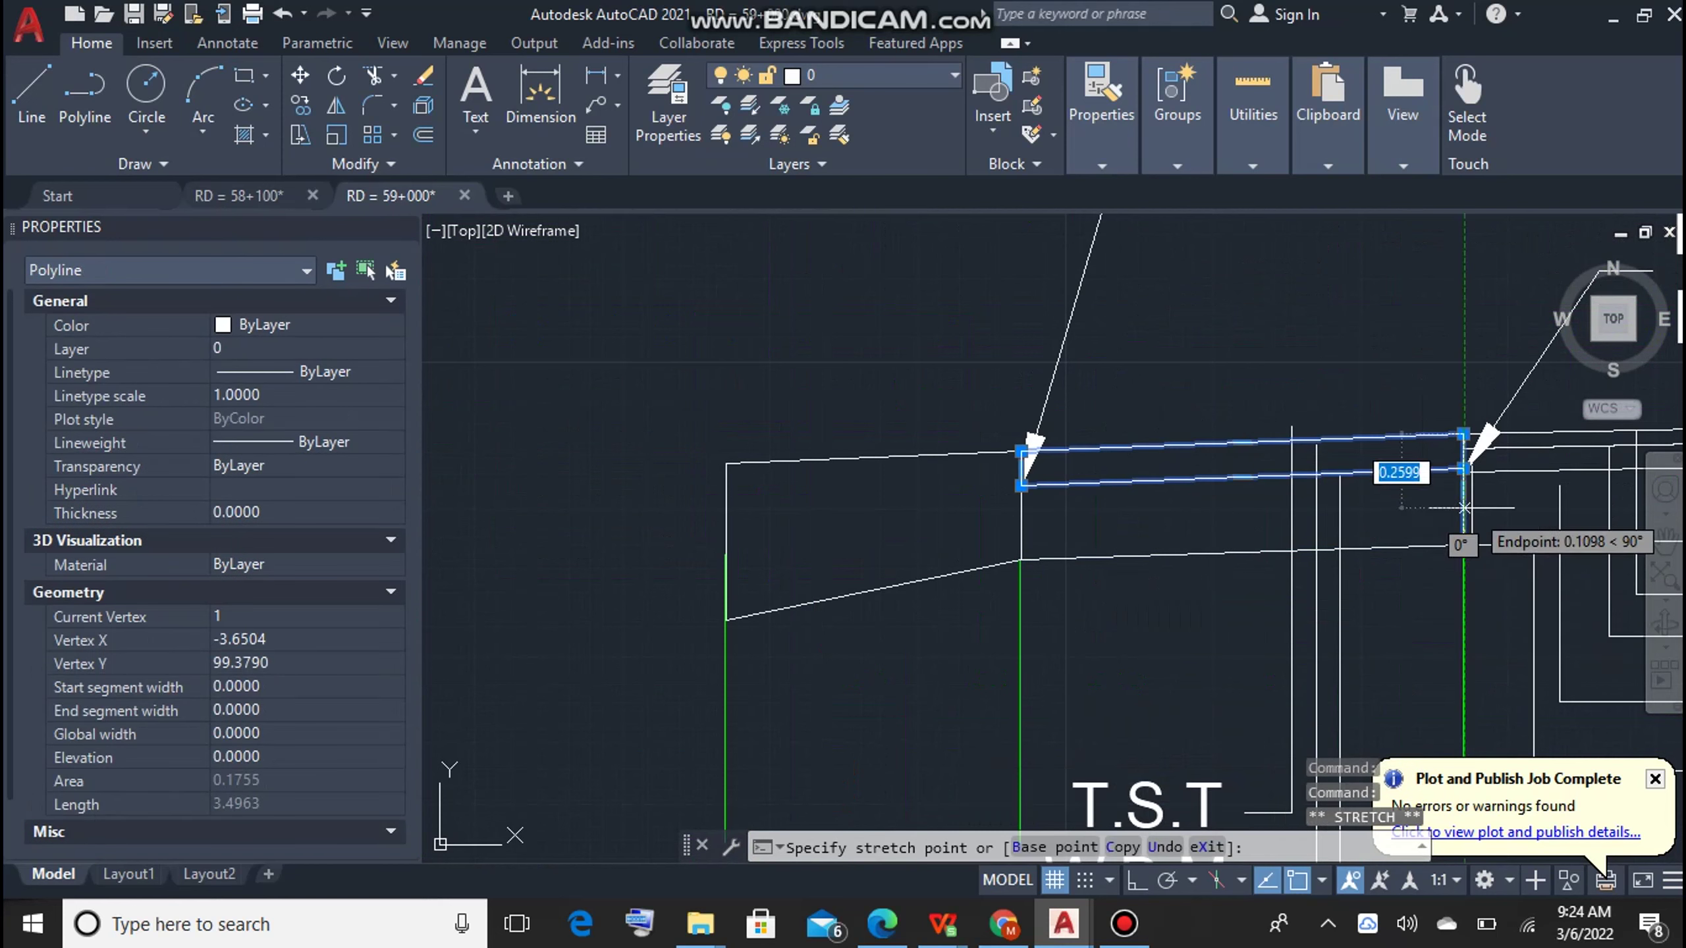
{"action": "scroll", "coordinate": [1452, 447], "scroll_direction": "up", "scroll_amount": 3}
{"action": "type", "text": "aa"}
{"action": "key", "text": "Return"}
{"action": "type", "text": "o"}
Step: Remeasure the outline and replace the 0.3653 table value with 0.3519
{"action": "key", "text": "Return"}
{"action": "left_click", "coordinate": [1317, 365]}
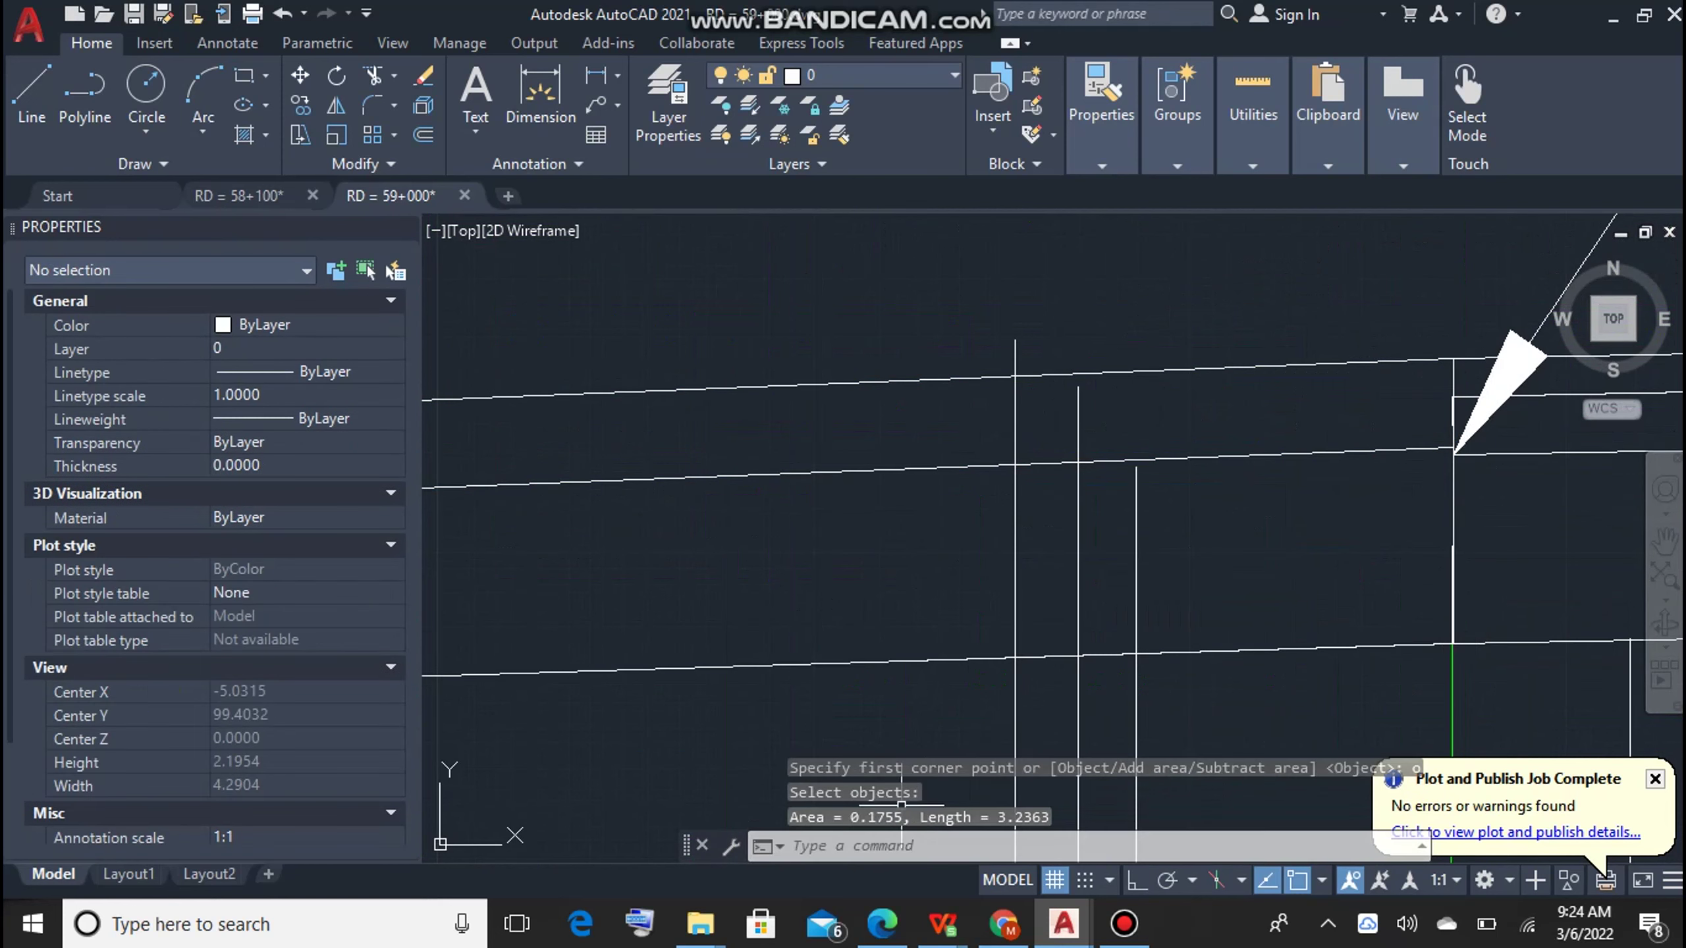
{"action": "scroll", "coordinate": [1318, 368], "scroll_direction": "down", "scroll_amount": 5}
{"action": "scroll", "coordinate": [923, 671], "scroll_direction": "down", "scroll_amount": 3}
{"action": "scroll", "coordinate": [1382, 591], "scroll_direction": "up", "scroll_amount": 6}
{"action": "type", "text": "aa"}
{"action": "key", "text": "Return"}
{"action": "type", "text": "o"}
{"action": "key", "text": "Return"}
{"action": "left_click", "coordinate": [1380, 618]}
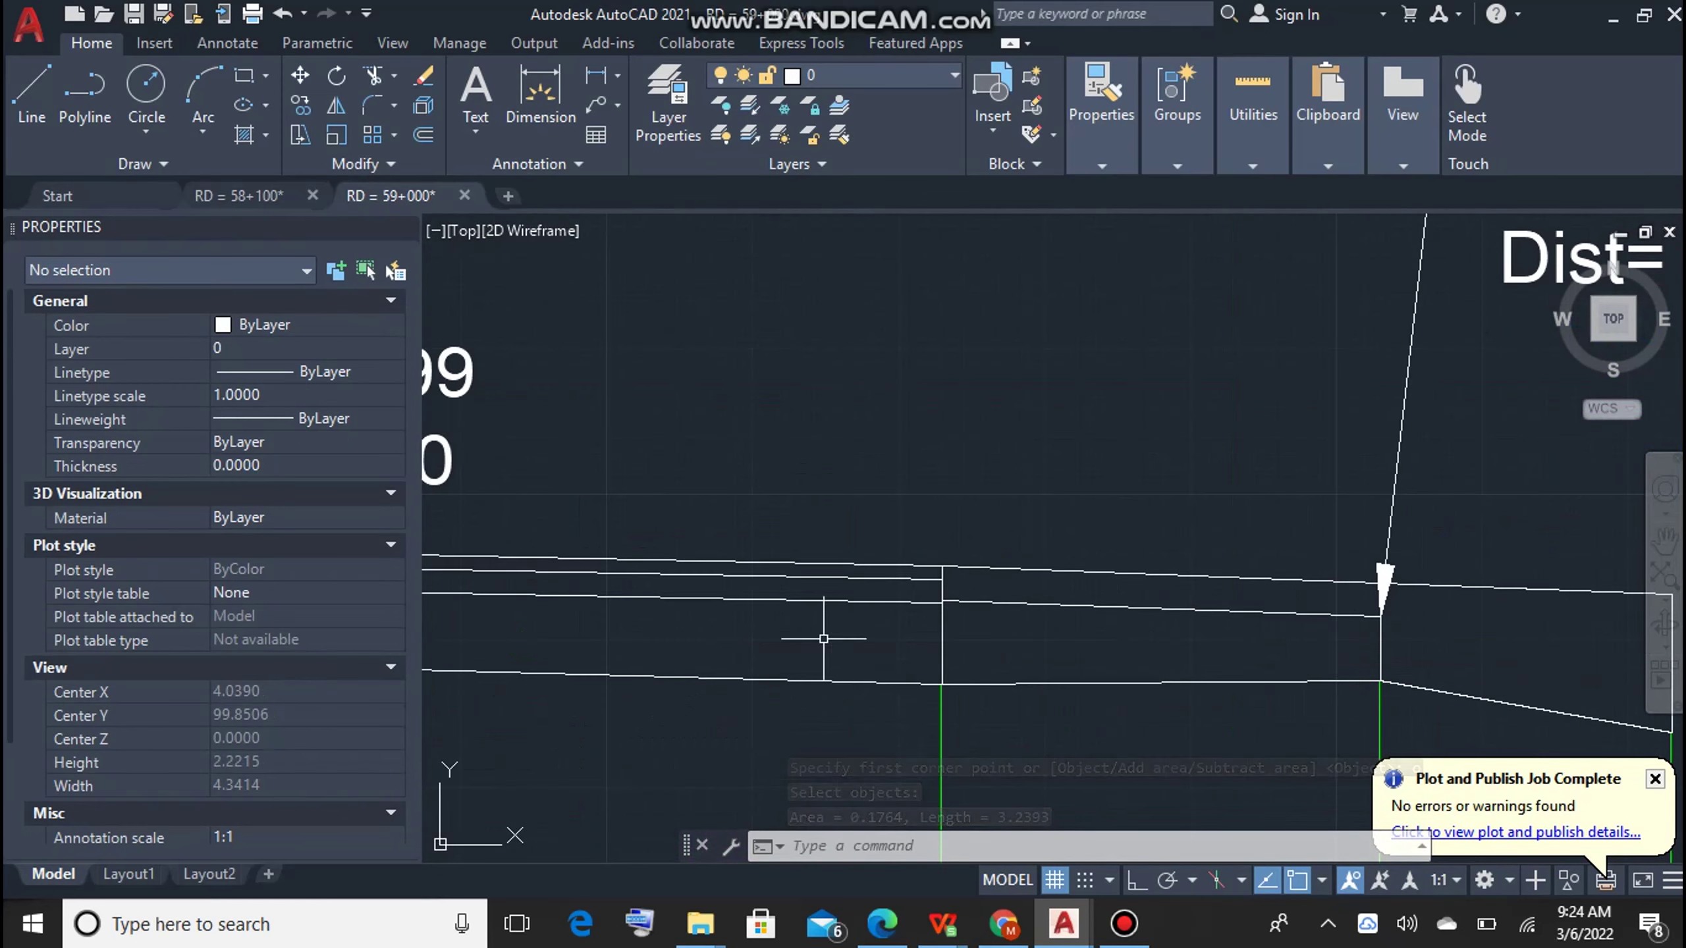
{"action": "scroll", "coordinate": [904, 688], "scroll_direction": "down", "scroll_amount": 10}
{"action": "scroll", "coordinate": [730, 730], "scroll_direction": "up", "scroll_amount": 6}
{"action": "double_click", "coordinate": [783, 747]}
{"action": "type", "text": "0.3519"}
{"action": "key", "text": "Return"}
{"action": "key", "text": "Escape"}
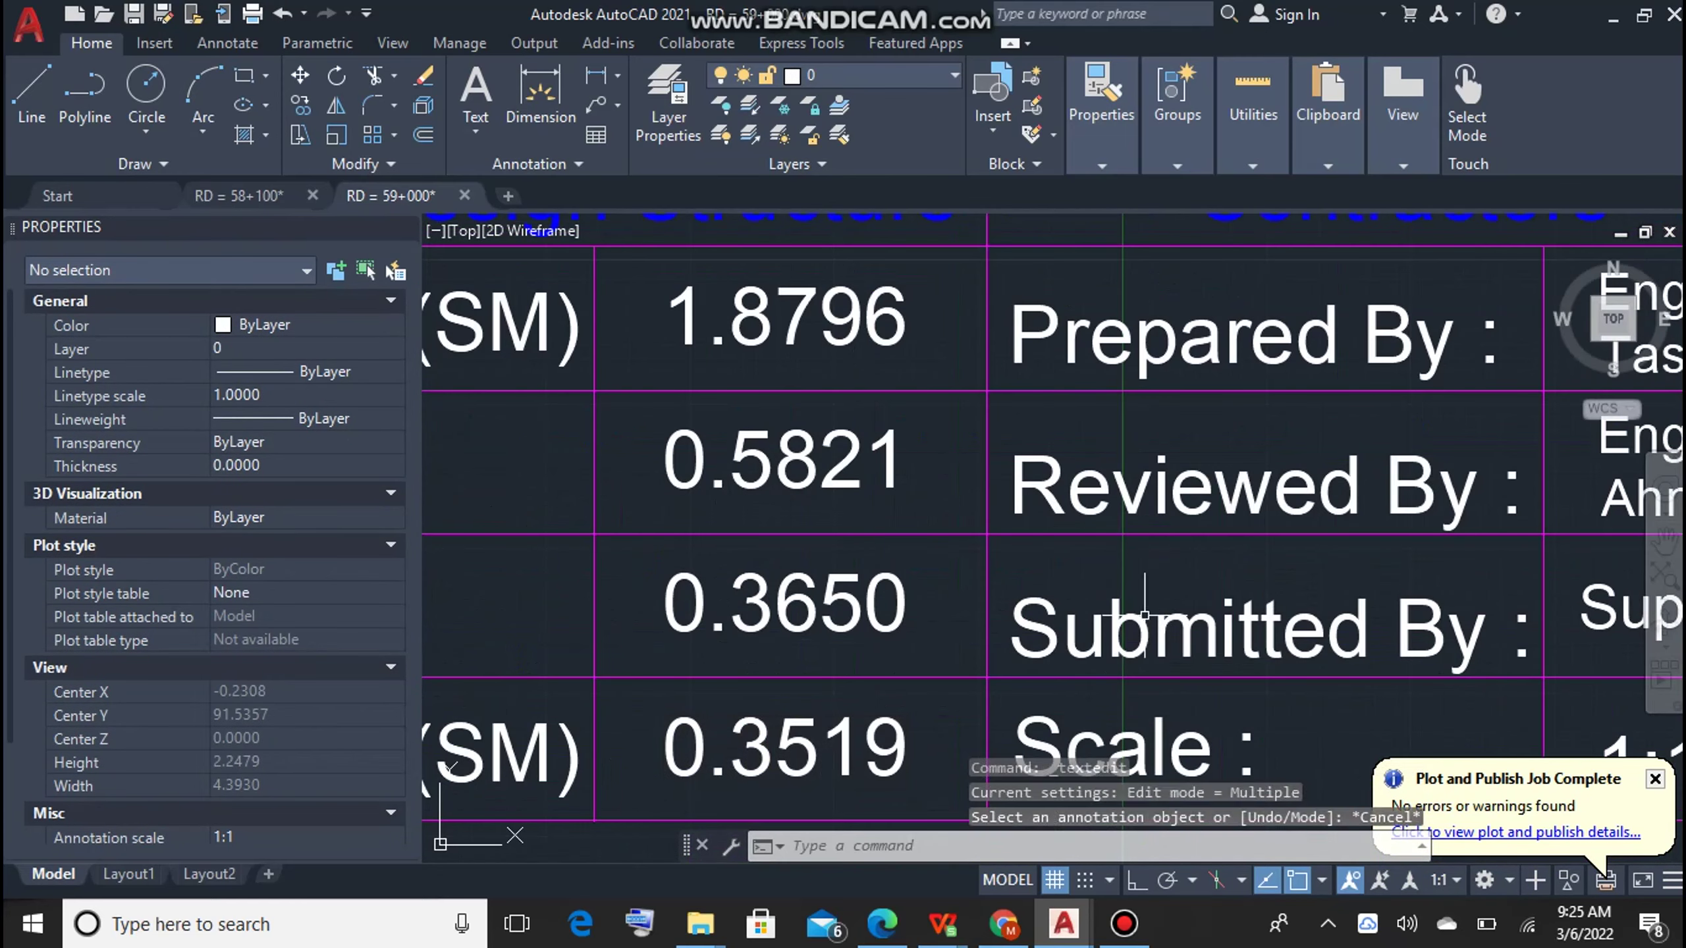
{"action": "scroll", "coordinate": [929, 598], "scroll_direction": "down", "scroll_amount": 10}
{"action": "scroll", "coordinate": [1048, 505], "scroll_direction": "up", "scroll_amount": 4}
Step: Save the drawing and recolour all objects ByLayer
{"action": "left_click", "coordinate": [27, 25]}
{"action": "left_click", "coordinate": [85, 265]}
{"action": "left_click", "coordinate": [28, 25]}
{"action": "left_click", "coordinate": [27, 25]}
{"action": "key", "text": "ctrl+a"}
{"action": "left_click", "coordinate": [394, 324]}
{"action": "key", "text": "Escape"}
Step: Plot the sheet to a PDF file
{"action": "key", "text": "ctrl+p"}
{"action": "left_click", "coordinate": [634, 583]}
{"action": "key", "text": "Escape"}
{"action": "left_click", "coordinate": [992, 761]}
{"action": "left_click", "coordinate": [1175, 694]}
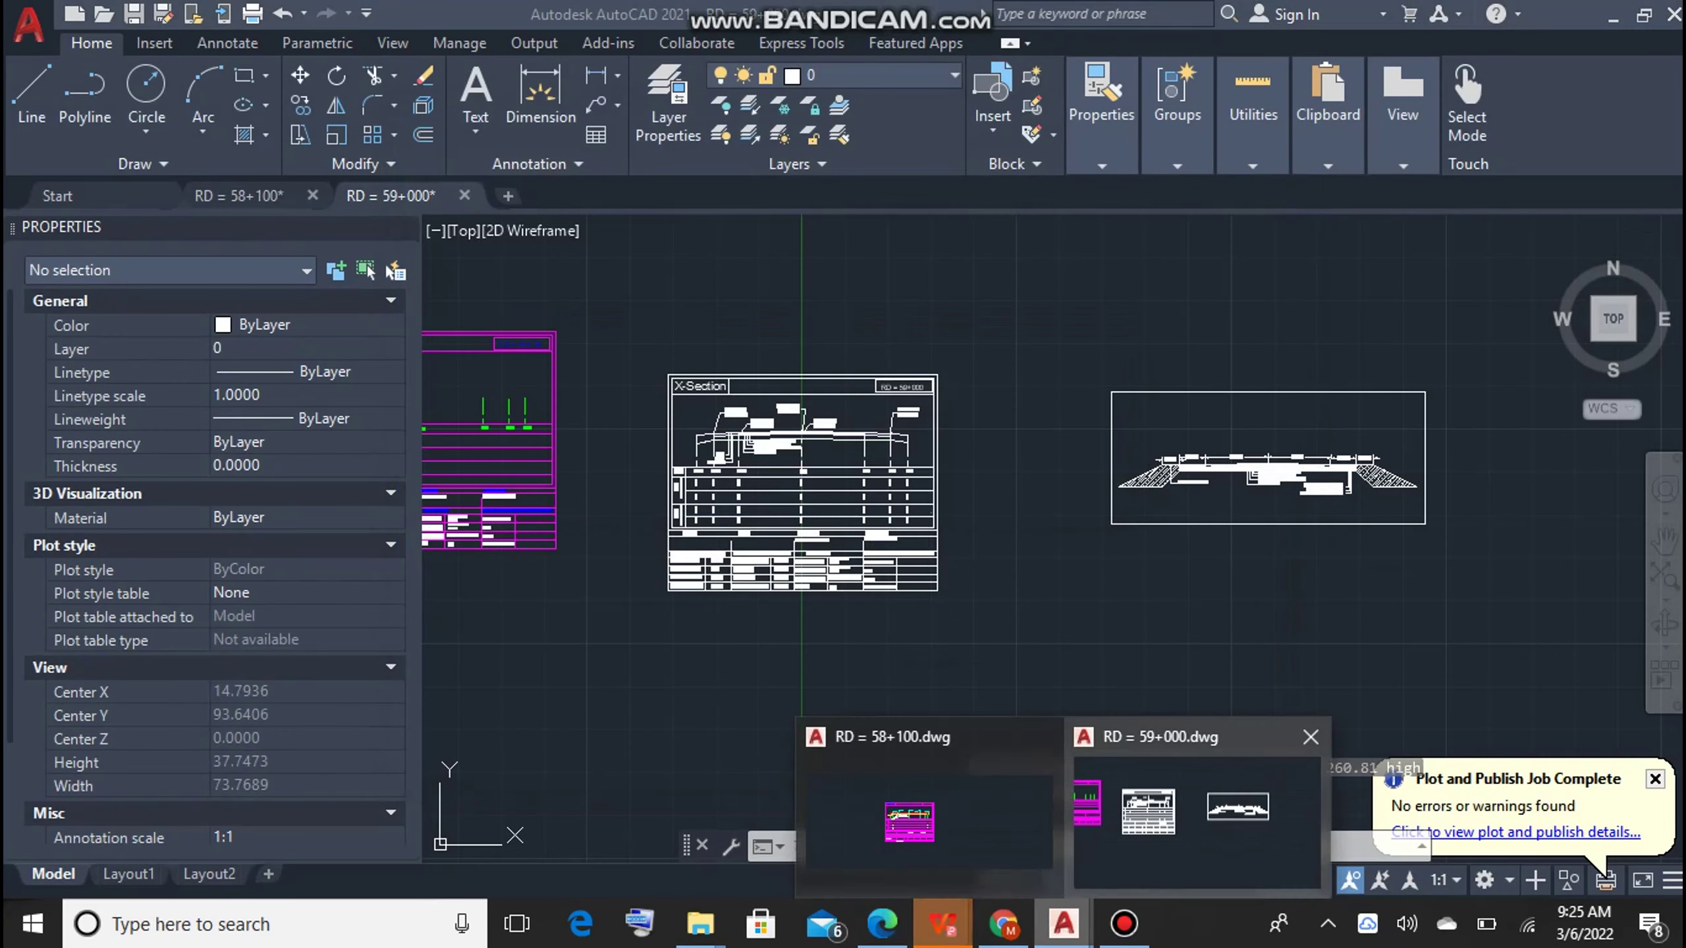
Step: Save a copy of the drawing as RD = 59+100
{"action": "left_click", "coordinate": [28, 25]}
{"action": "left_click", "coordinate": [60, 331]}
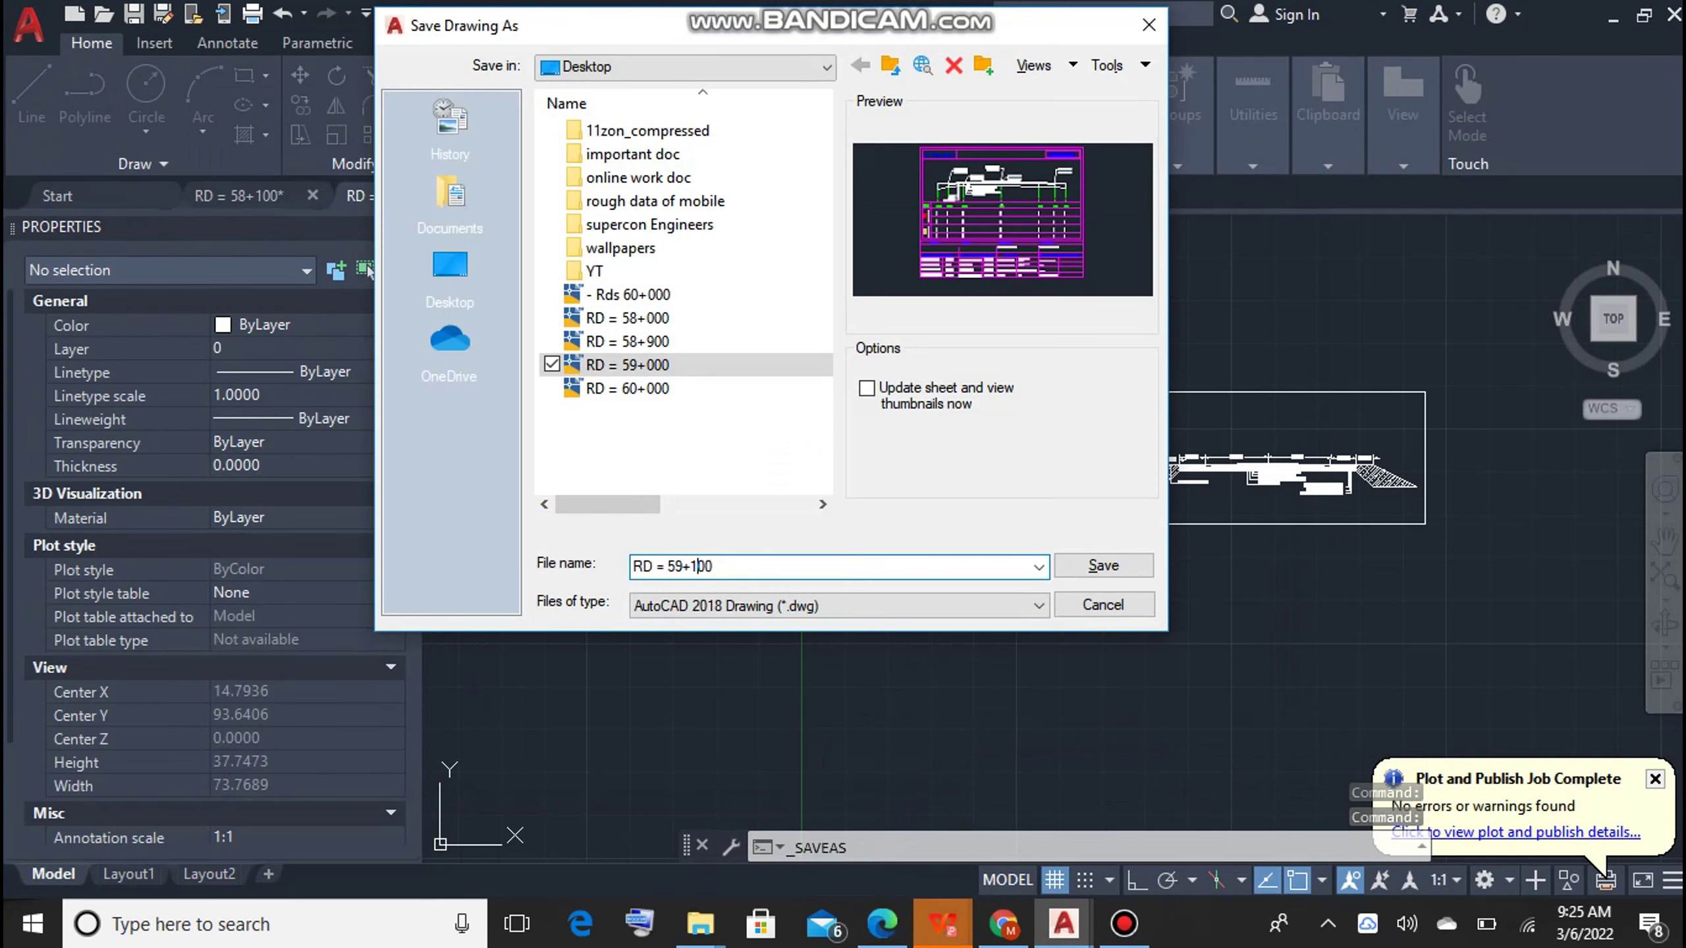
{"action": "key", "text": "Return"}
{"action": "scroll", "coordinate": [790, 366], "scroll_direction": "up", "scroll_amount": 5}
Step: Change the sheet title to RD = 59+100
{"action": "double_click", "coordinate": [1064, 372]}
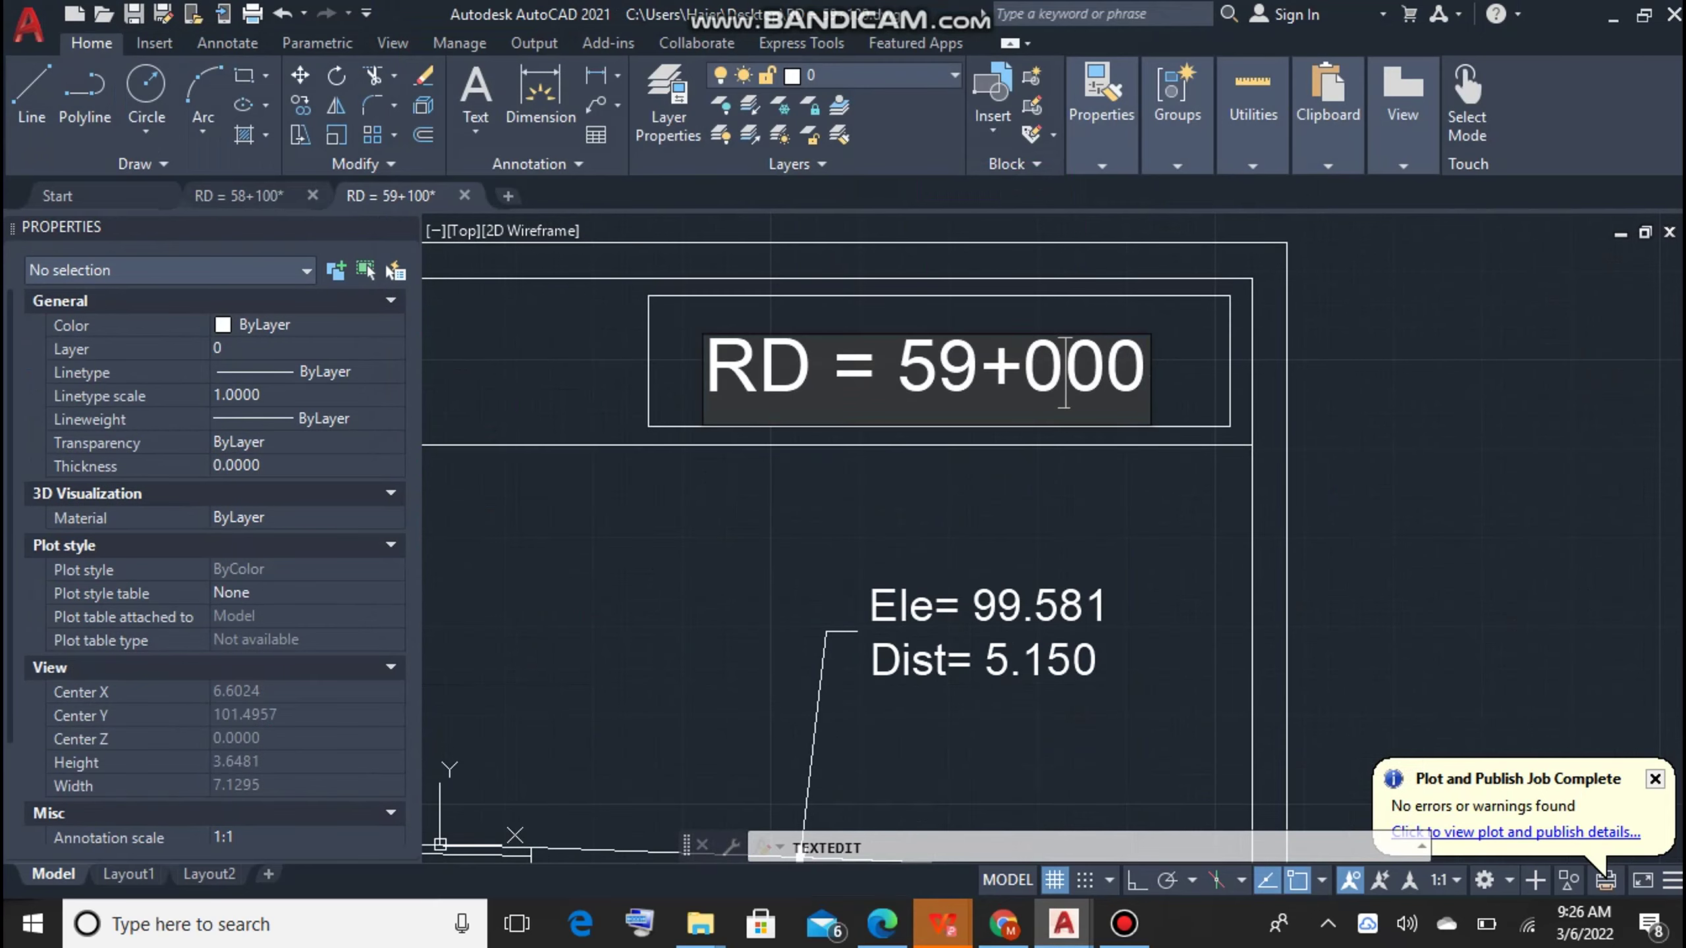
{"action": "key", "text": "BackSpace"}
{"action": "type", "text": "1"}
{"action": "key", "text": "Escape"}
{"action": "key", "text": "Escape"}
{"action": "scroll", "coordinate": [1091, 471], "scroll_direction": "down", "scroll_amount": 2}
{"action": "left_click", "coordinate": [892, 558]}
Step: Erase the old profile lines and a first batch of elevation labels
{"action": "left_click", "coordinate": [661, 297]}
{"action": "key", "text": "Delete"}
{"action": "left_click_drag", "start_coordinate": [806, 495], "coordinate": [511, 298]}
{"action": "key", "text": "Delete"}
{"action": "middle_click_drag", "start_coordinate": [856, 465], "coordinate": [492, 414]}
{"action": "left_click_drag", "start_coordinate": [1099, 522], "coordinate": [706, 293]}
{"action": "key", "text": "Delete"}
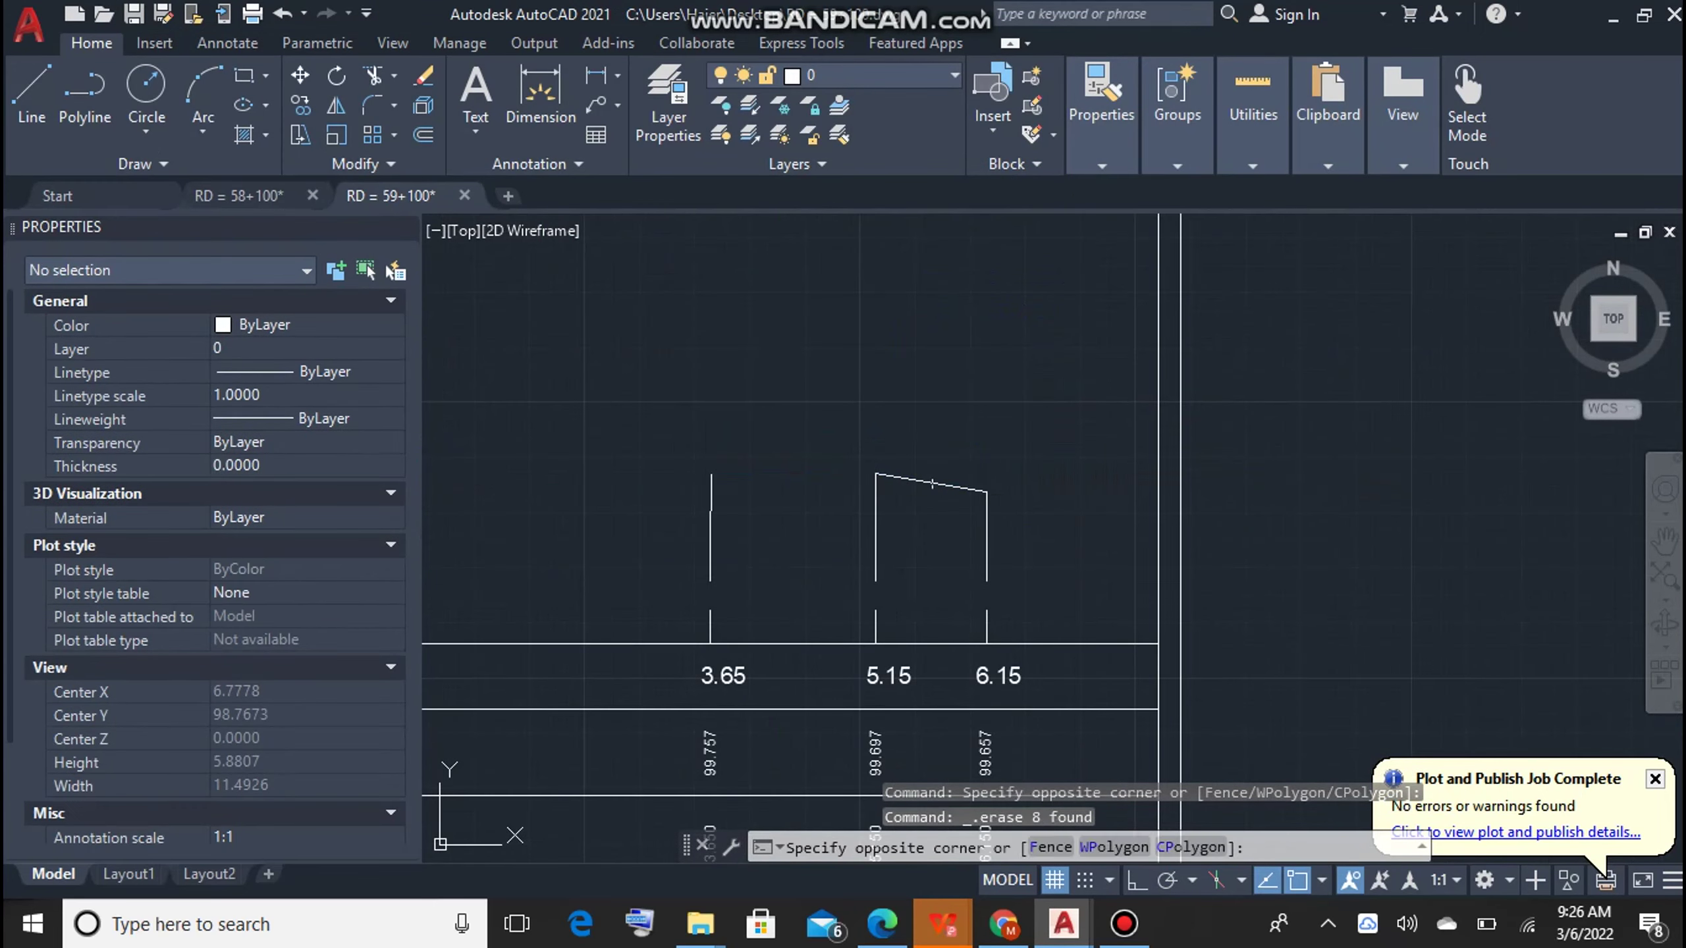
{"action": "key", "text": "ctrl+z"}
{"action": "key", "text": "ctrl+z"}
{"action": "key", "text": "ctrl+z"}
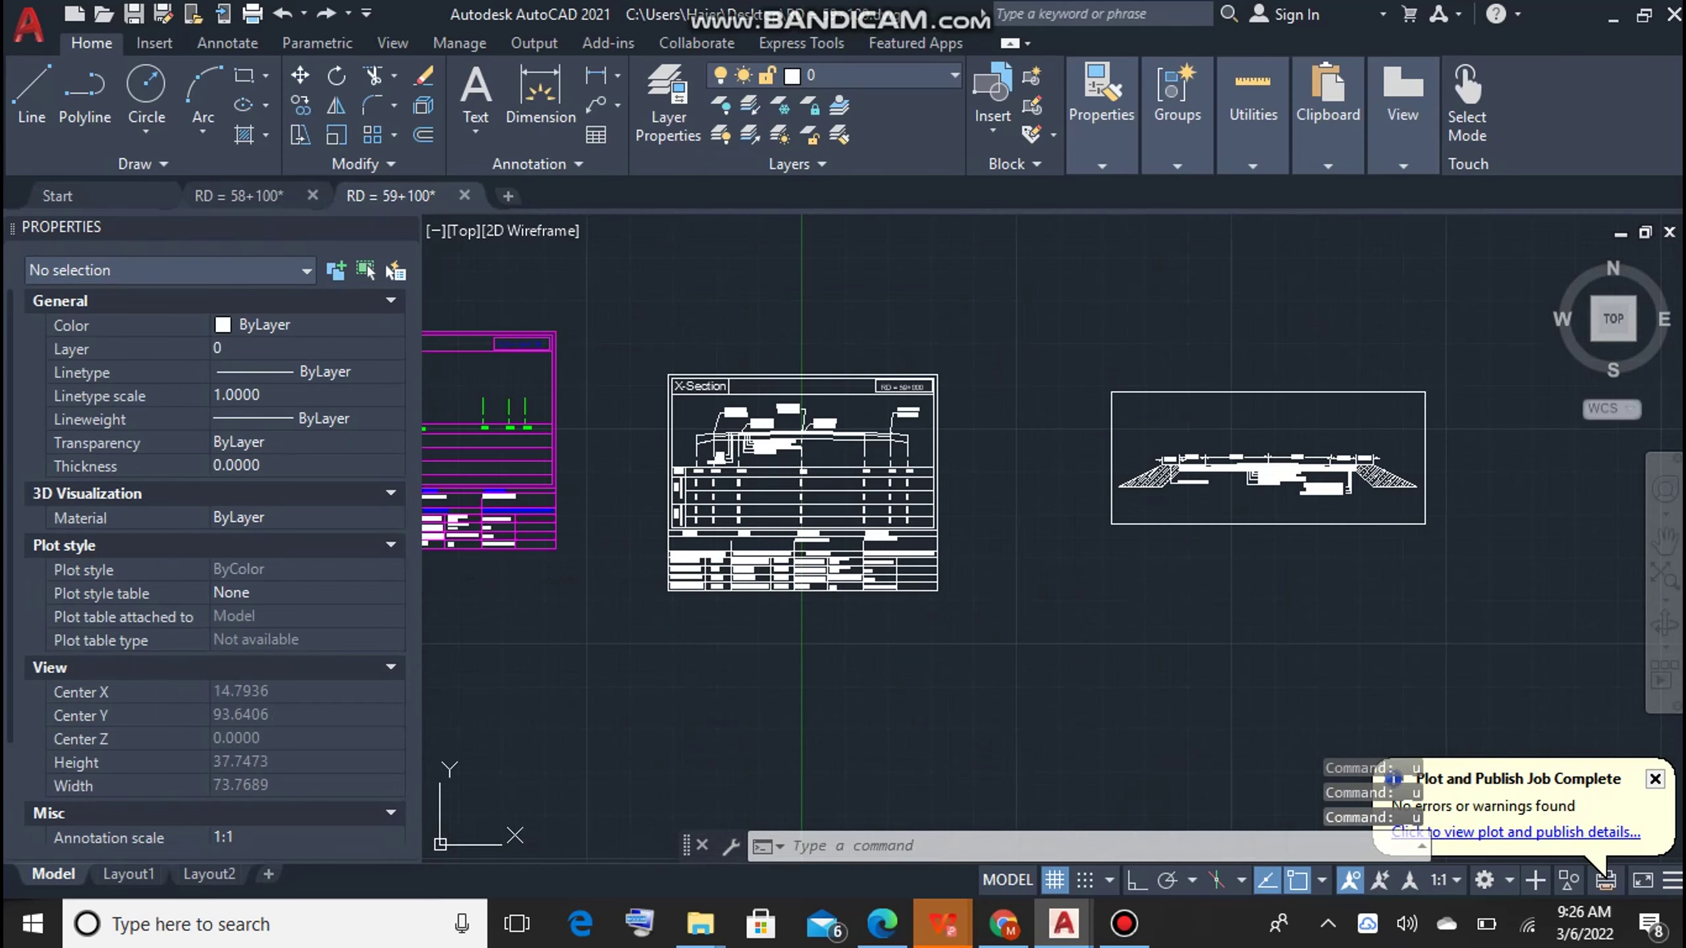
{"action": "key", "text": "ctrl+y"}
Step: Erase the remaining old profile line and elevation labels
{"action": "scroll", "coordinate": [995, 398], "scroll_direction": "up", "scroll_amount": 3}
{"action": "left_click", "coordinate": [1045, 436]}
{"action": "left_click", "coordinate": [975, 317]}
{"action": "key", "text": "Delete"}
{"action": "left_click", "coordinate": [666, 352]}
{"action": "key", "text": "Delete"}
{"action": "left_click", "coordinate": [647, 424]}
{"action": "key", "text": "Delete"}
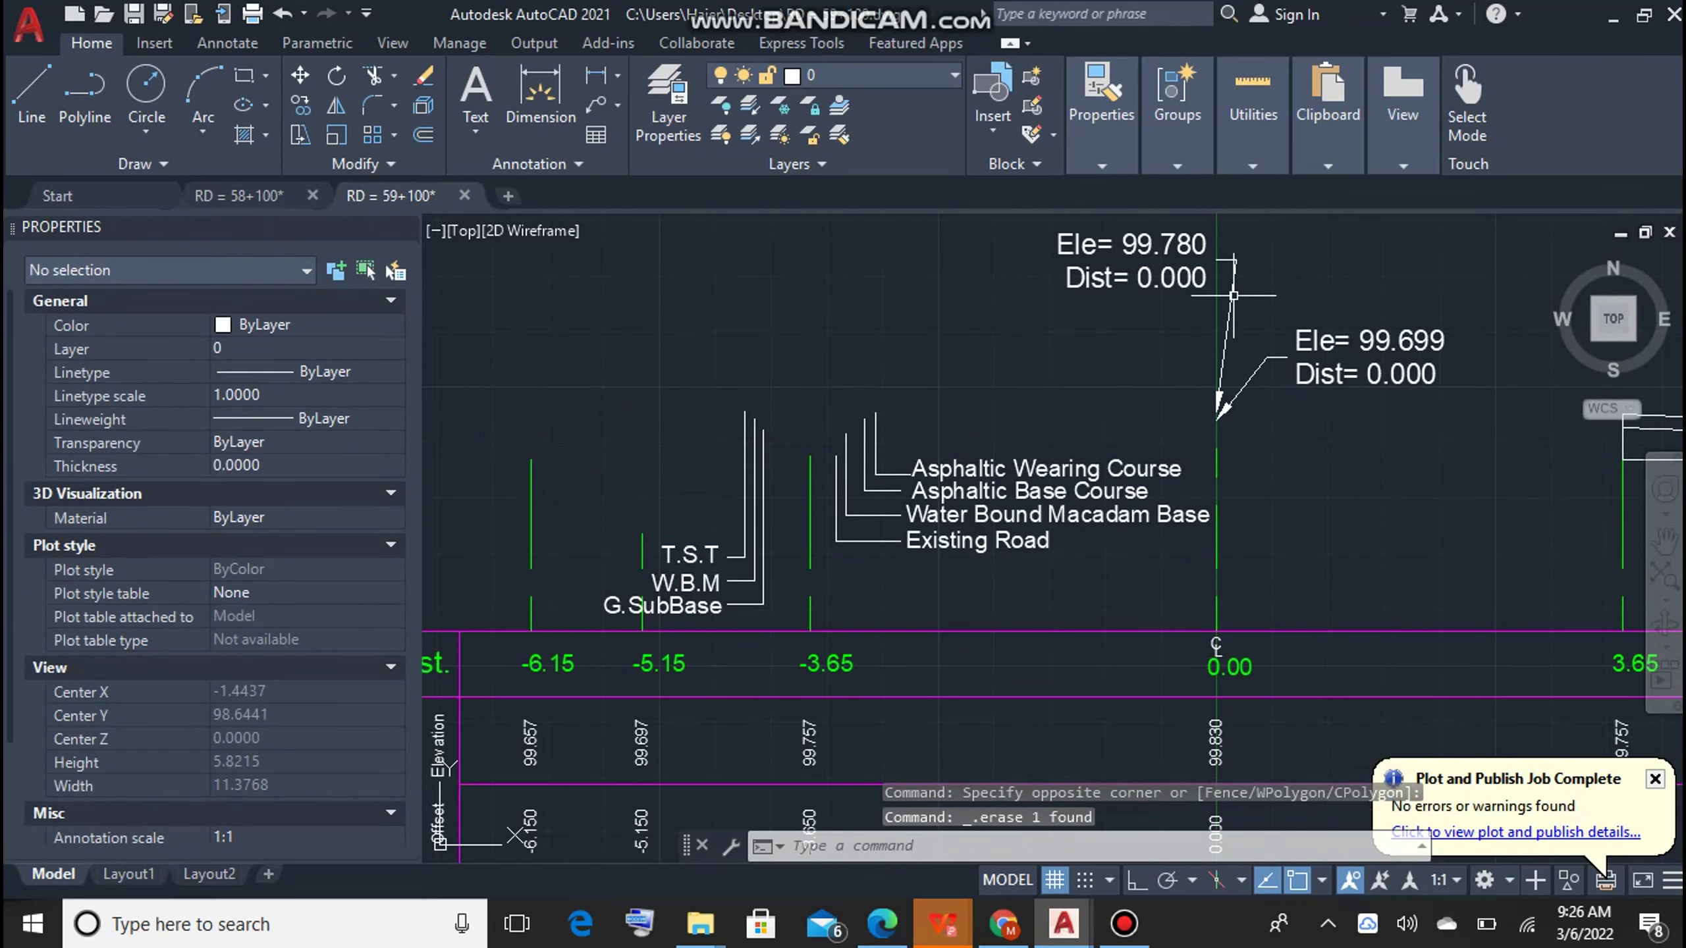
{"action": "scroll", "coordinate": [1128, 362], "scroll_direction": "down", "scroll_amount": 2}
{"action": "key", "text": "alt+Tab"}
Step: Copy the PROPOSED sheet's 59+100 PLINE cells and paste them into the drawing
{"action": "left_click_drag", "start_coordinate": [482, 421], "coordinate": [482, 609]}
{"action": "key", "text": "ctrl+c"}
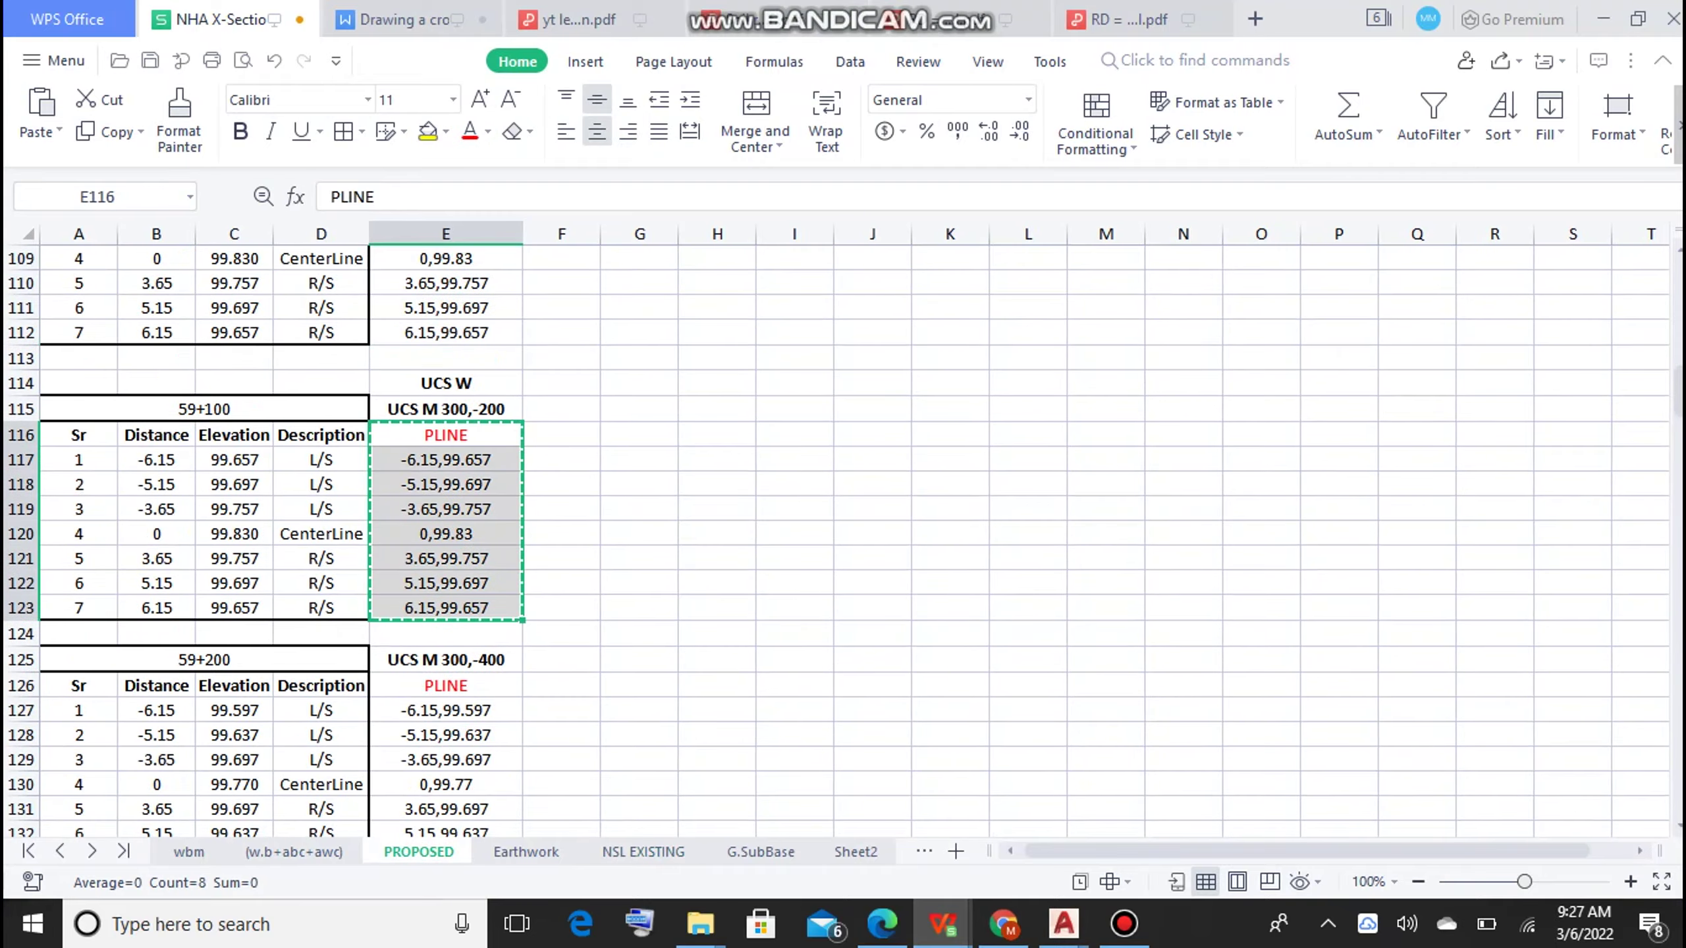
{"action": "key", "text": "alt+Tab"}
{"action": "key", "text": "ctrl+v"}
{"action": "key", "text": "Escape"}
Step: Copy the wbm sheet's 59+100 PLINE coordinates for the drawing
{"action": "key", "text": "ctrl+Page_Up"}
{"action": "key", "text": "ctrl+Page_Up"}
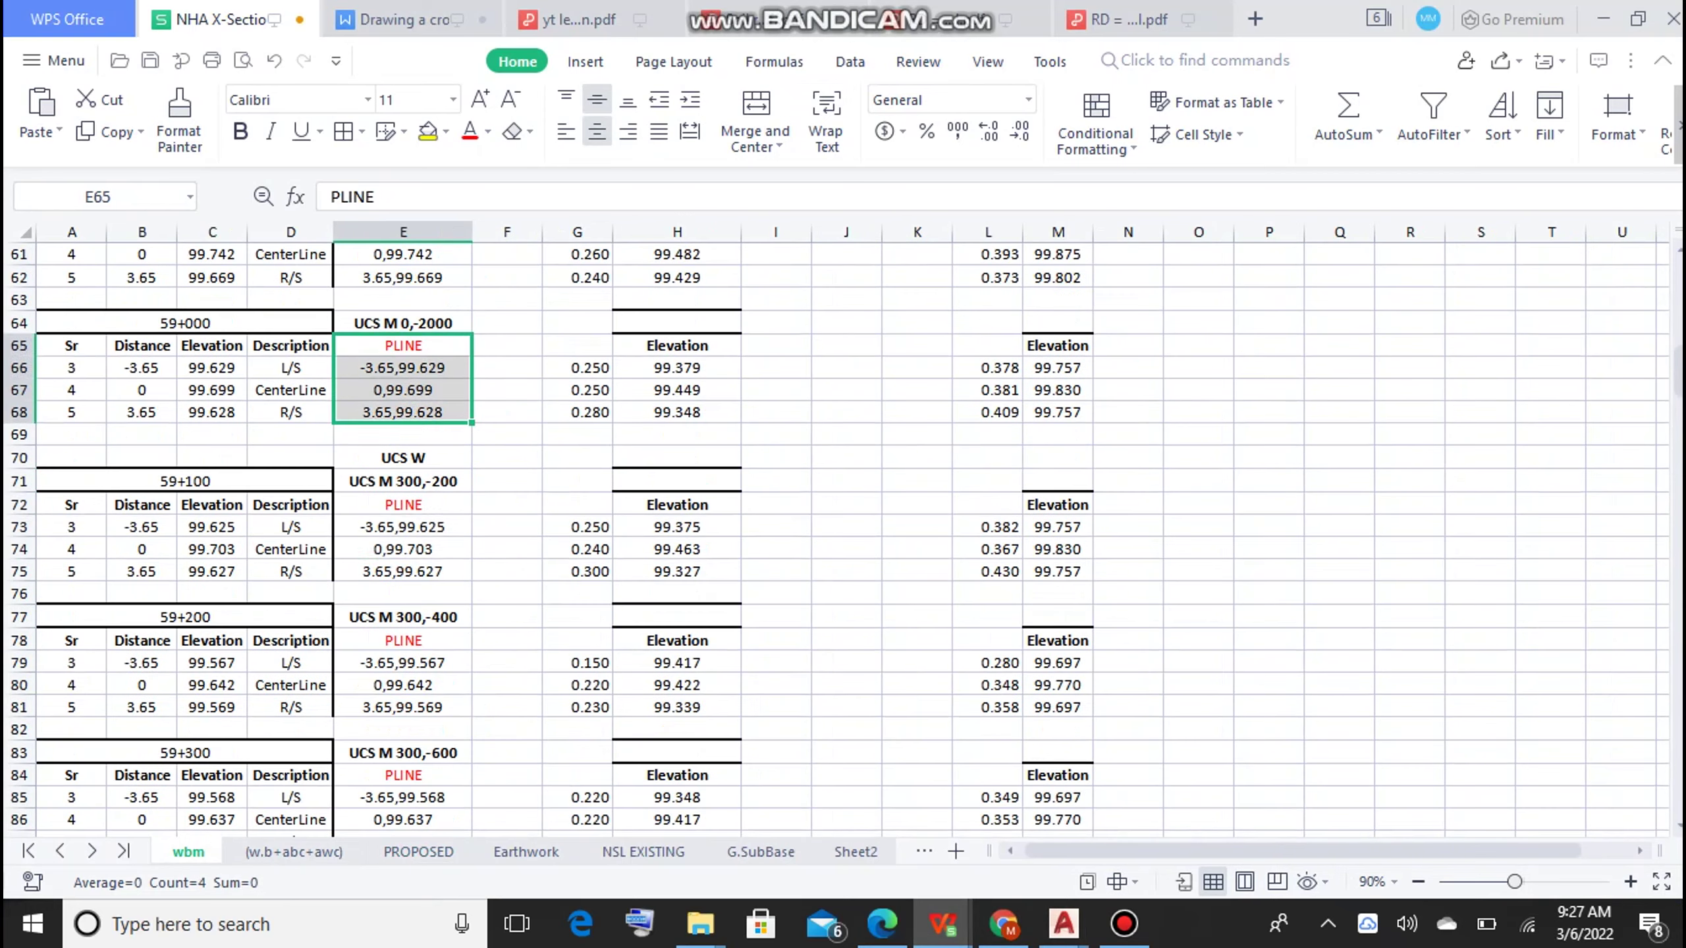
{"action": "key", "text": "ctrl+c"}
{"action": "left_click", "coordinate": [1063, 923]}
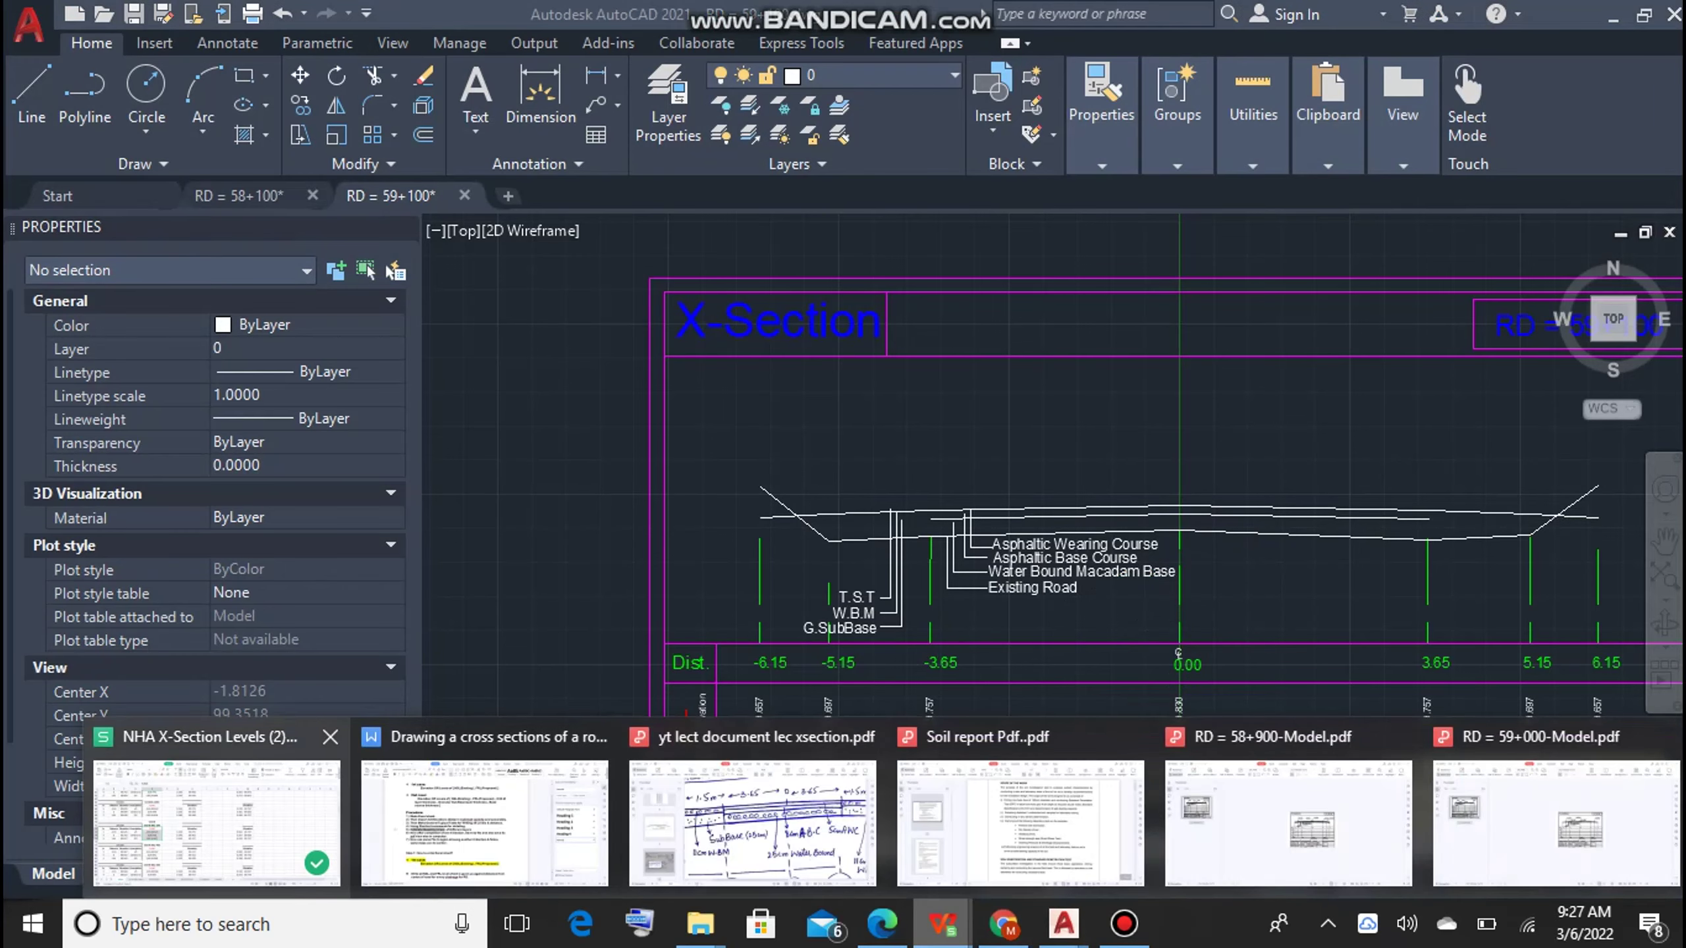
{"action": "left_click", "coordinate": [173, 786]}
{"action": "key", "text": "ctrl+Page_Down"}
{"action": "left_click_drag", "start_coordinate": [513, 593], "coordinate": [513, 678]}
{"action": "key", "text": "ctrl+c"}
{"action": "left_click", "coordinate": [1064, 923]}
Step: Paste the coordinates as a polyline, then erase the wrong polyline
{"action": "key", "text": "ctrl+v"}
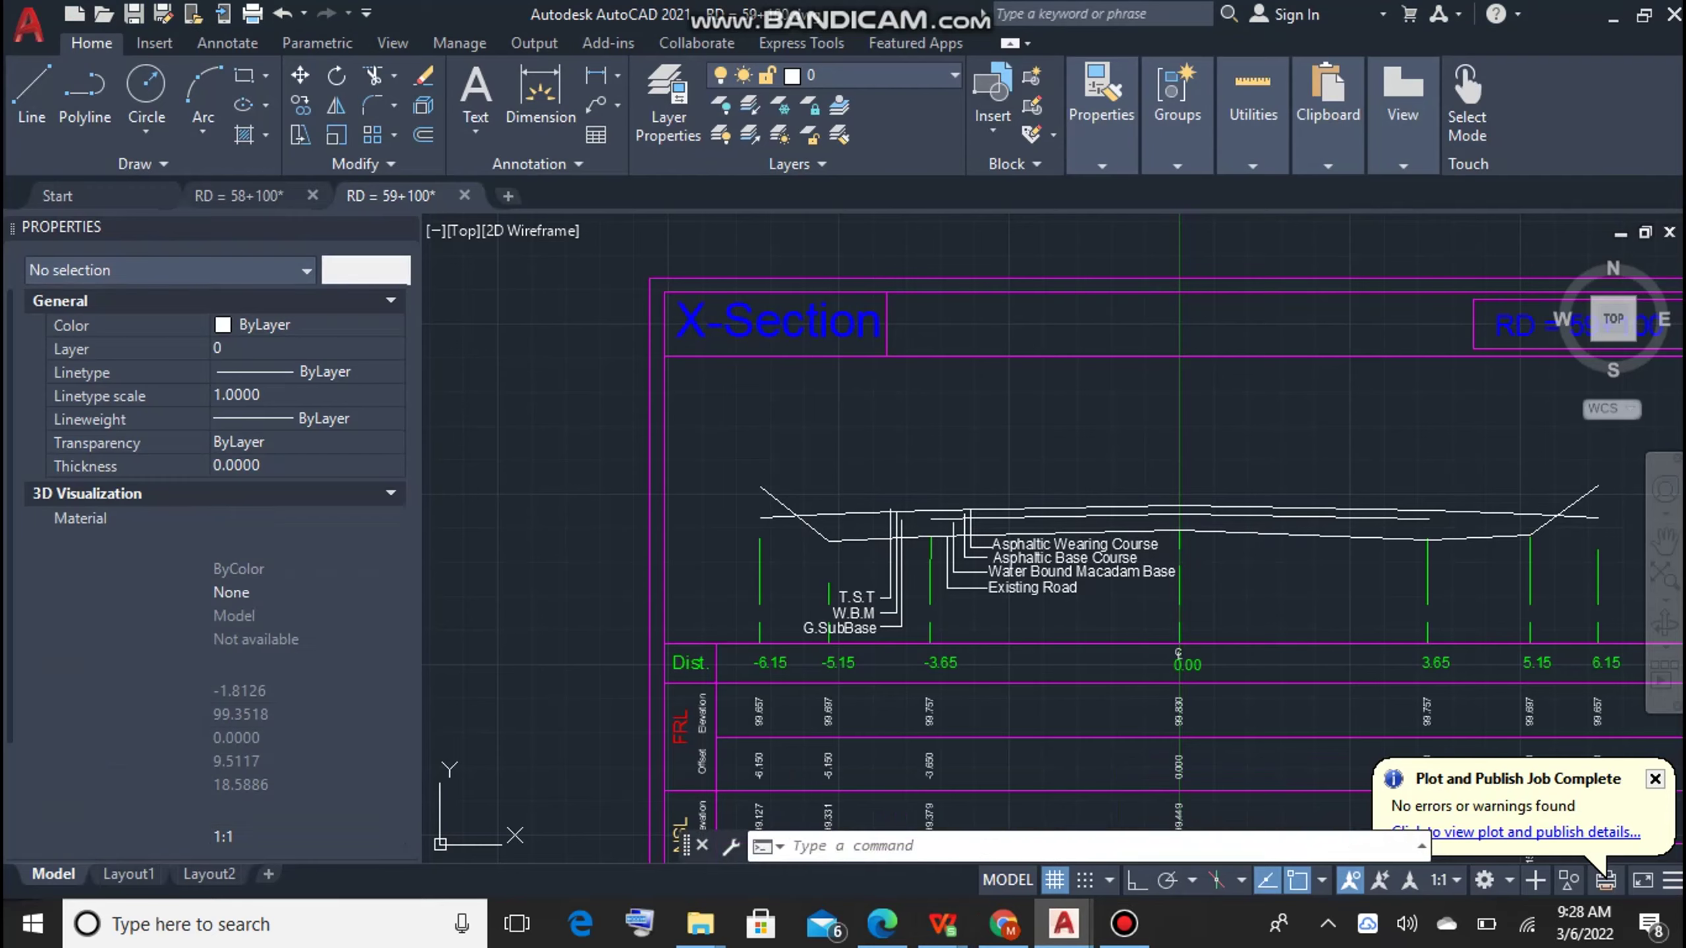
{"action": "left_click", "coordinate": [909, 508]}
{"action": "scroll", "coordinate": [908, 508], "scroll_direction": "up", "scroll_amount": 5}
{"action": "scroll", "coordinate": [1188, 581], "scroll_direction": "up", "scroll_amount": 3}
{"action": "key", "text": "Delete"}
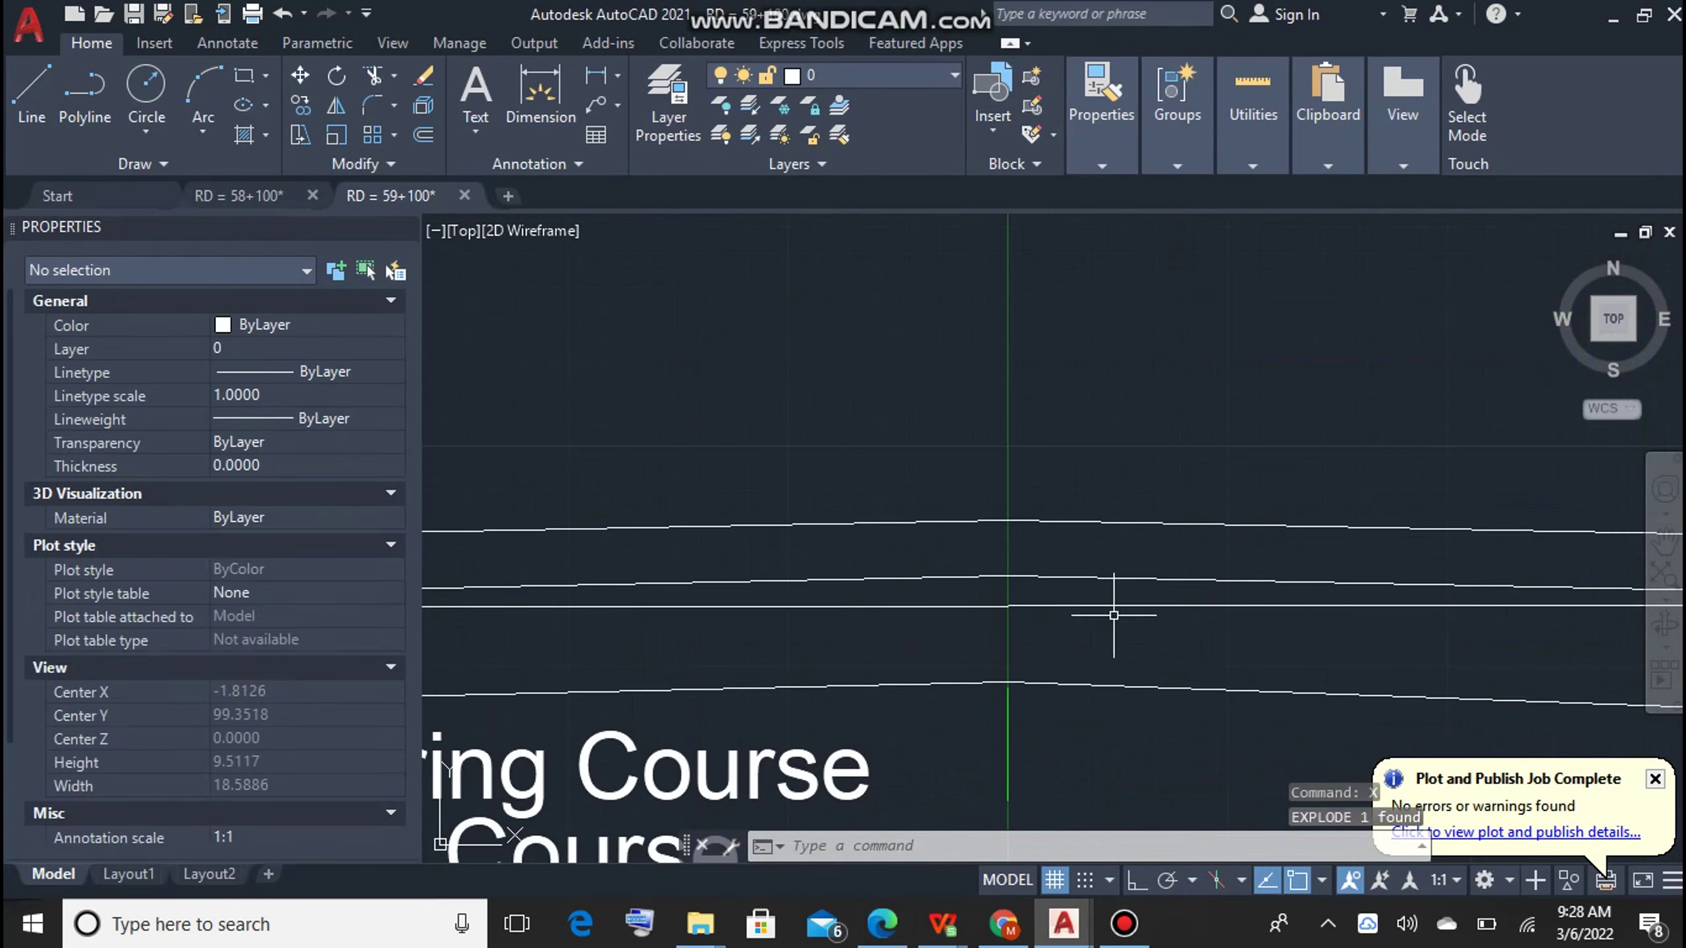
{"action": "scroll", "coordinate": [1035, 532], "scroll_direction": "down", "scroll_amount": 5}
Step: Copy two Earthwork coordinate cells from the spreadsheet and erase the unwanted line
{"action": "left_click", "coordinate": [285, 876]}
{"action": "left_click_drag", "start_coordinate": [380, 534], "coordinate": [380, 553]}
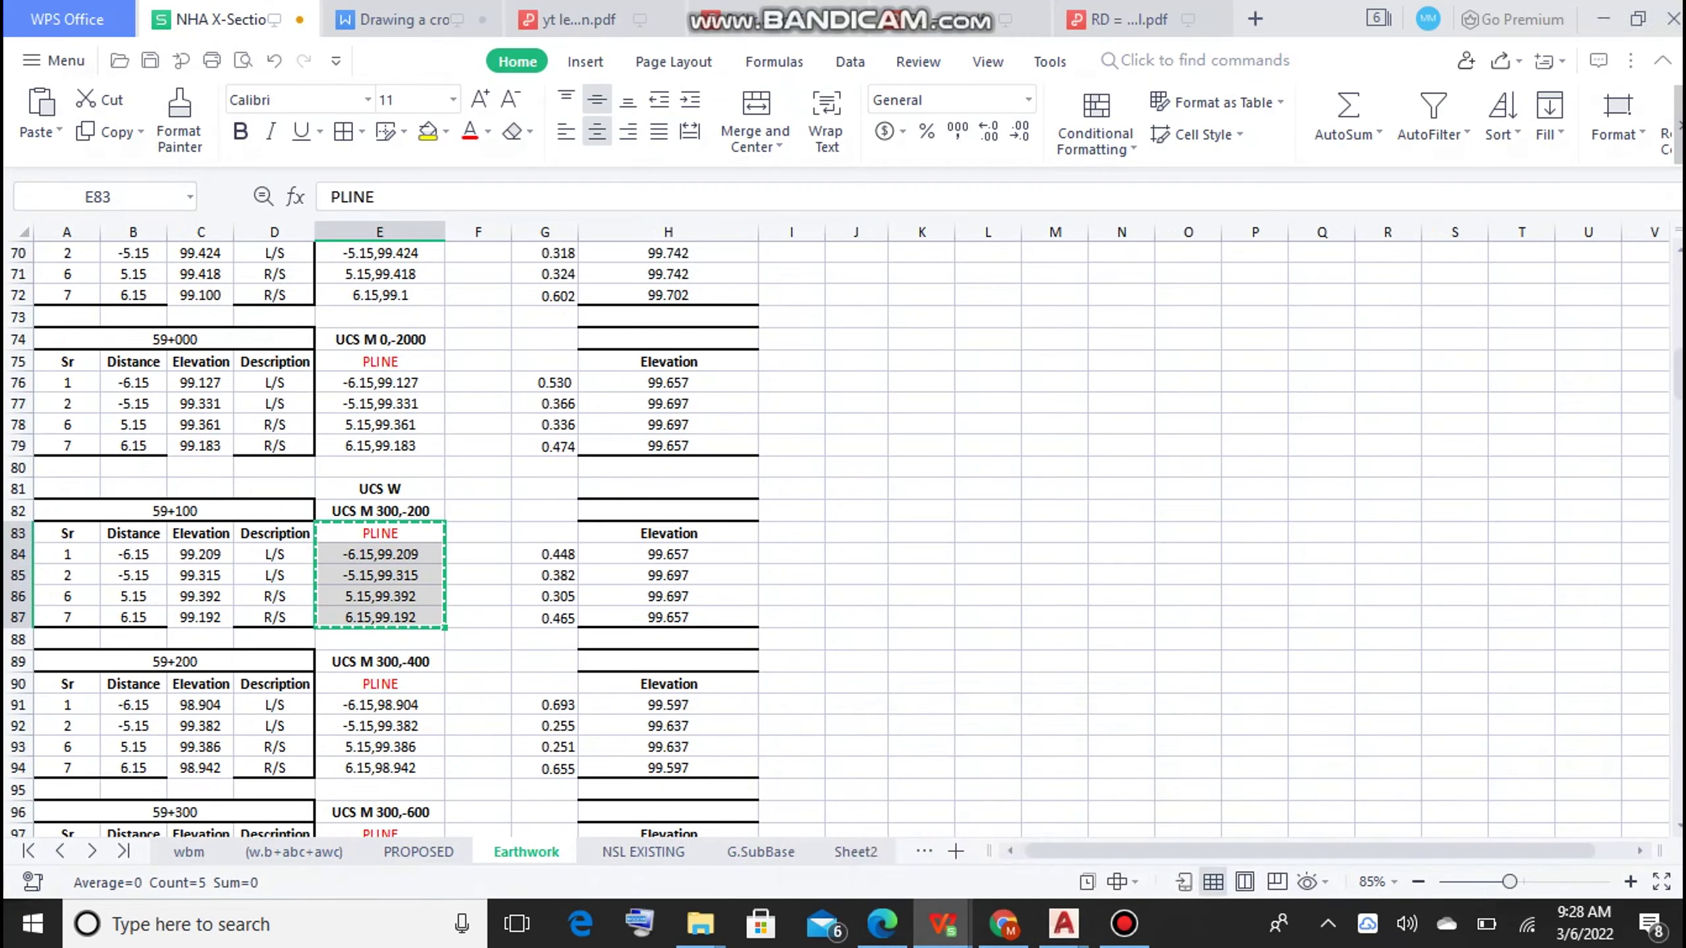
{"action": "left_click", "coordinate": [1063, 923]}
{"action": "scroll", "coordinate": [1115, 622], "scroll_direction": "up", "scroll_amount": 5}
{"action": "left_click", "coordinate": [1124, 593]}
{"action": "key", "text": "Delete"}
{"action": "scroll", "coordinate": [876, 670], "scroll_direction": "down", "scroll_amount": 3}
{"action": "scroll", "coordinate": [742, 677], "scroll_direction": "down", "scroll_amount": 3}
{"action": "scroll", "coordinate": [637, 657], "scroll_direction": "up", "scroll_amount": 3}
Step: Select the road layer lines for review, then clear the selection
{"action": "left_click", "coordinate": [1073, 647]}
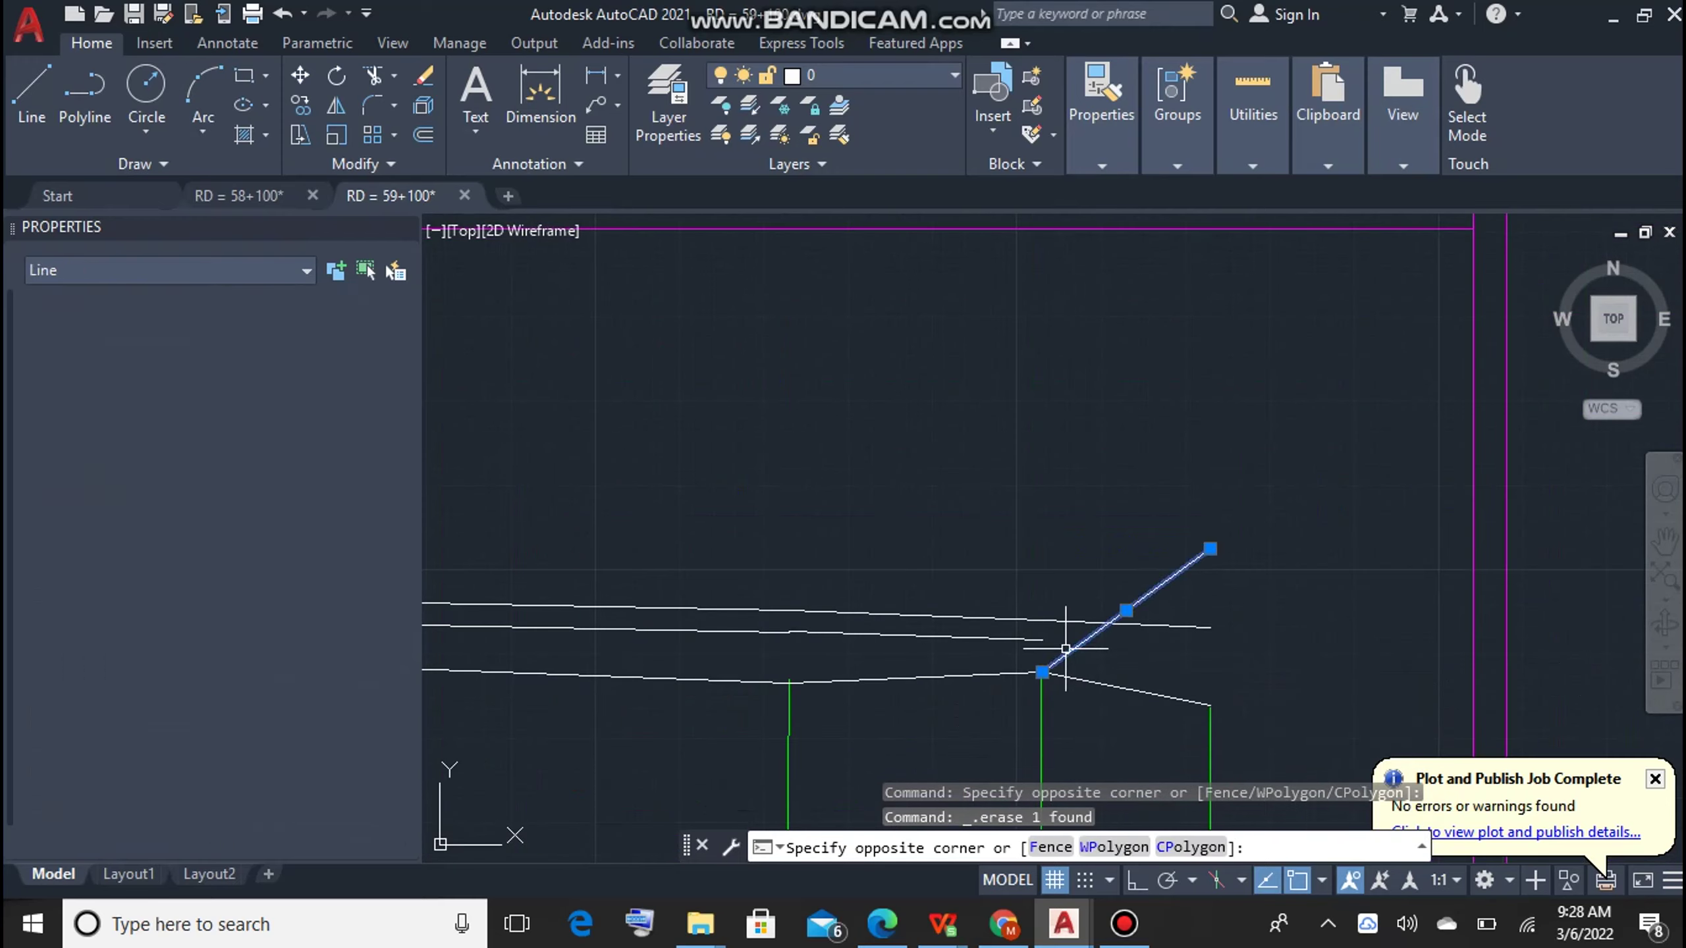
{"action": "left_click", "coordinate": [948, 677]}
{"action": "scroll", "coordinate": [922, 650], "scroll_direction": "down", "scroll_amount": 3}
{"action": "scroll", "coordinate": [923, 650], "scroll_direction": "up", "scroll_amount": 3}
{"action": "left_click", "coordinate": [540, 636]}
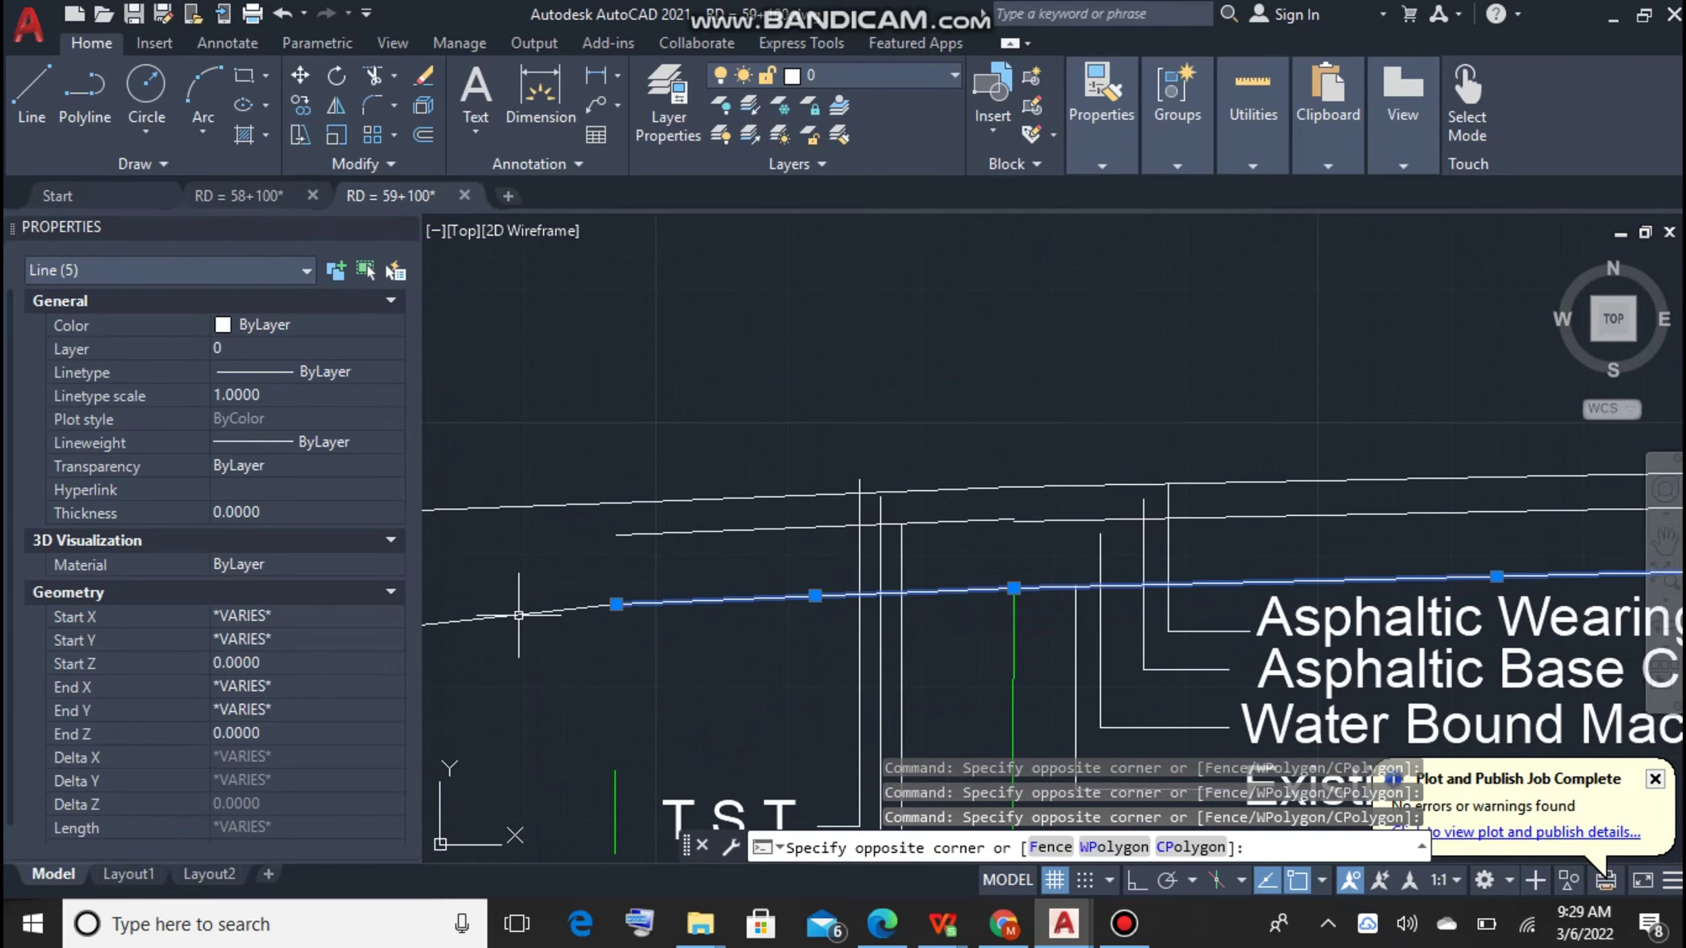
{"action": "key", "text": "Escape"}
{"action": "scroll", "coordinate": [796, 598], "scroll_direction": "down", "scroll_amount": 3}
{"action": "key", "text": "Escape"}
{"action": "scroll", "coordinate": [996, 598], "scroll_direction": "down", "scroll_amount": 2}
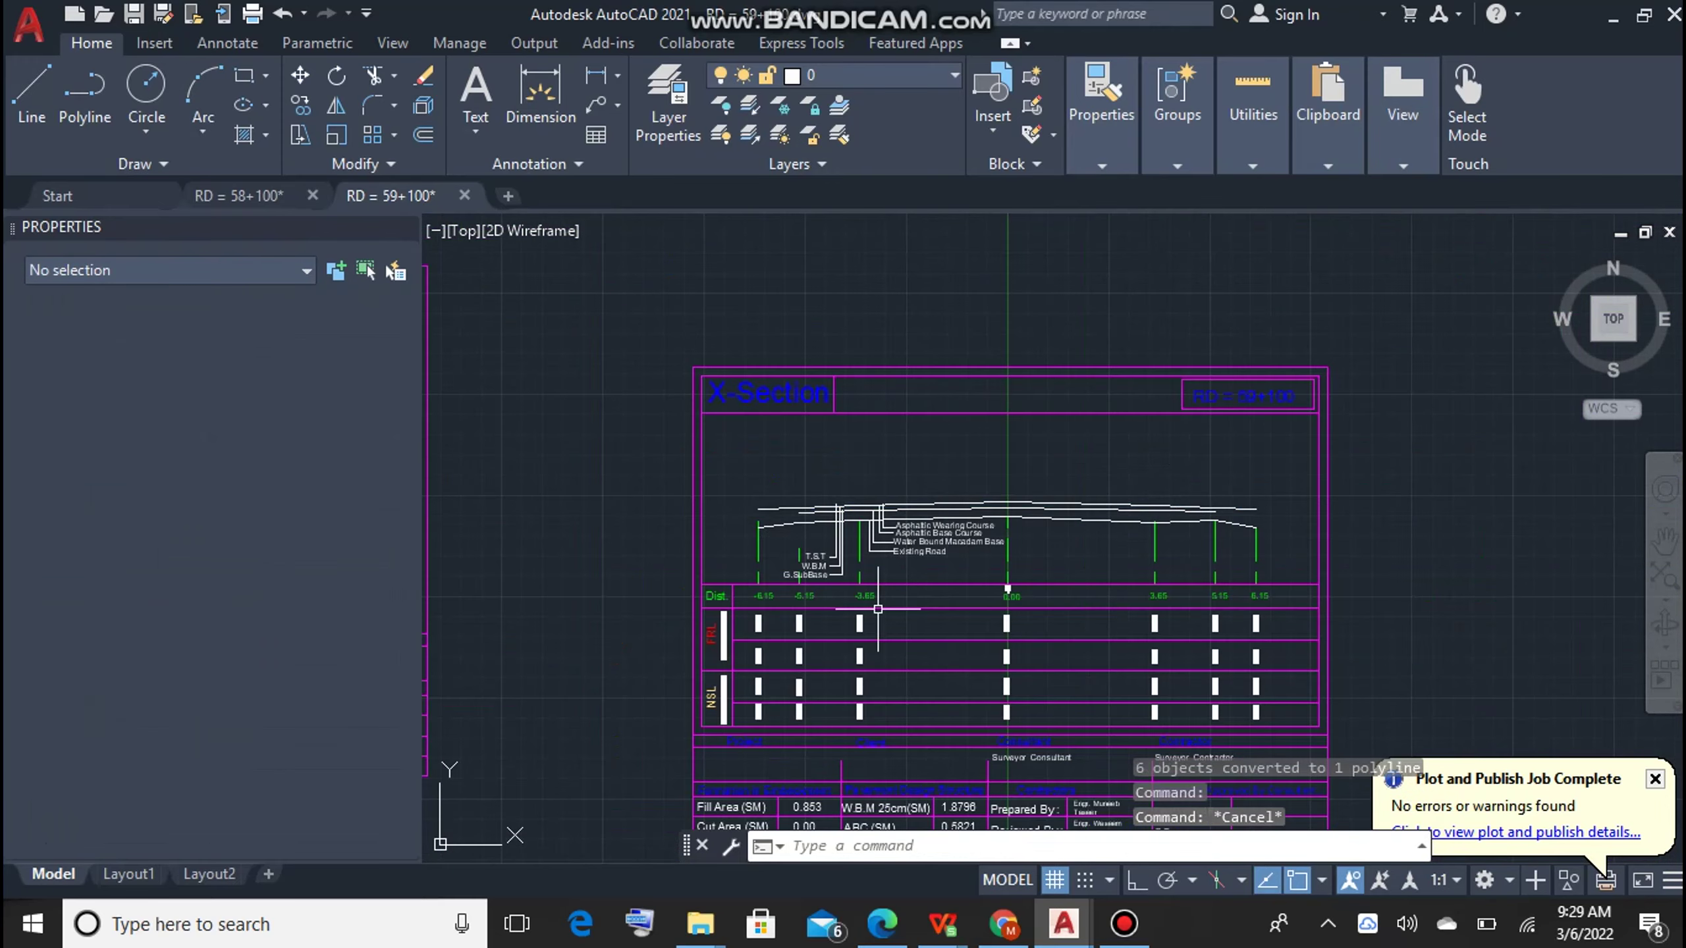
Step: Erase the old FRL and NSL row values
{"action": "left_click", "coordinate": [1264, 621]}
{"action": "left_click", "coordinate": [733, 635]}
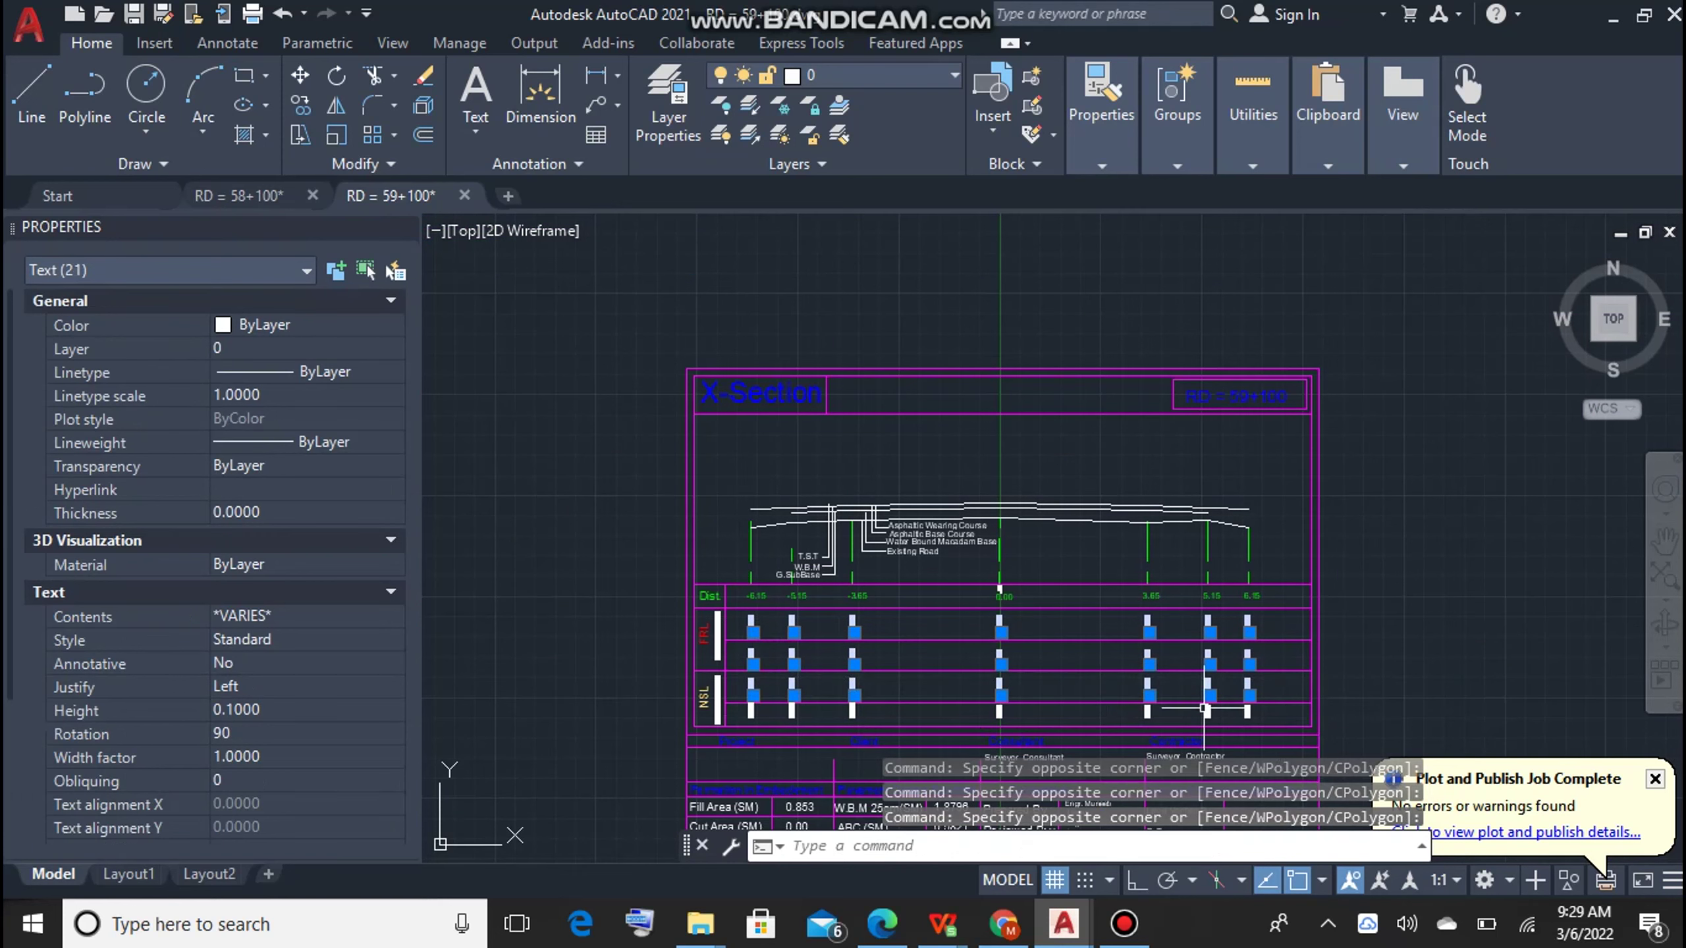
{"action": "left_click", "coordinate": [757, 697]}
{"action": "key", "text": "Delete"}
Step: Begin elevation labelling on the layer polyline, then cancel it
{"action": "left_click", "coordinate": [1027, 536]}
{"action": "scroll", "coordinate": [999, 736], "scroll_direction": "up", "scroll_amount": 3}
{"action": "scroll", "coordinate": [998, 737], "scroll_direction": "up", "scroll_amount": 3}
{"action": "key", "text": "Escape"}
{"action": "key", "text": "Return"}
Step: Run VV on the finished road polyline with X and Y base points to fill FRL elevations
{"action": "key", "text": "Return"}
{"action": "scroll", "coordinate": [1031, 539], "scroll_direction": "down", "scroll_amount": 6}
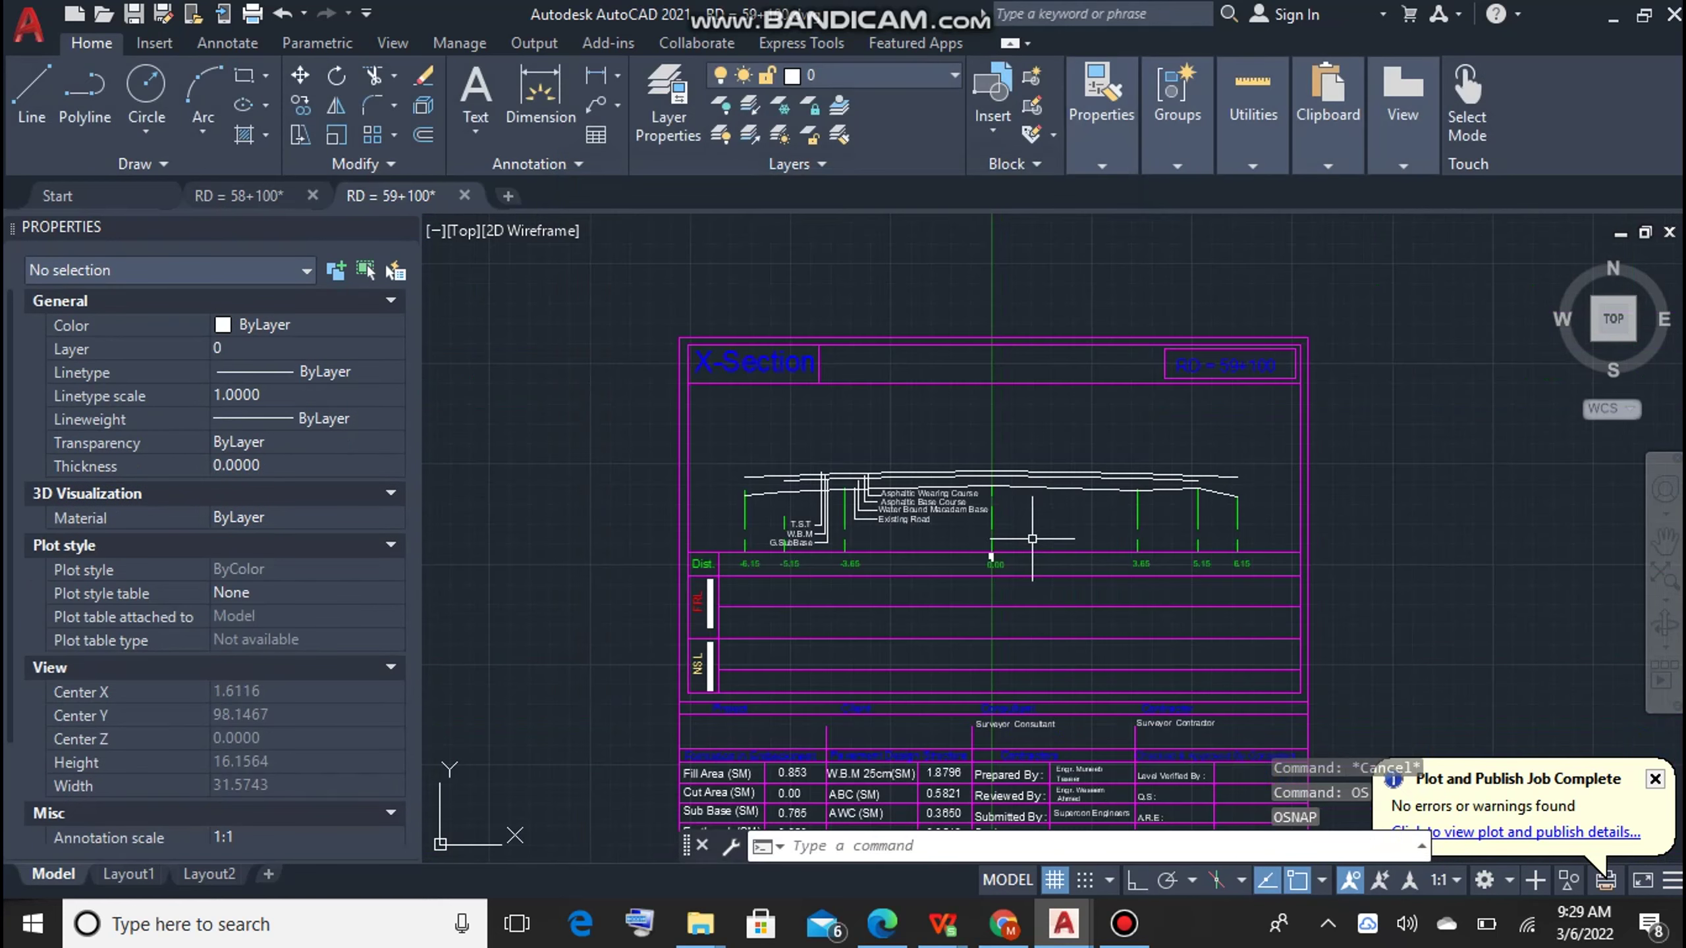
{"action": "type", "text": "vv"}
{"action": "key", "text": "Return"}
{"action": "left_click", "coordinate": [1031, 535]}
{"action": "scroll", "coordinate": [1091, 505], "scroll_direction": "up", "scroll_amount": 3}
{"action": "left_click", "coordinate": [1091, 516]}
{"action": "scroll", "coordinate": [1034, 564], "scroll_direction": "down", "scroll_amount": 2}
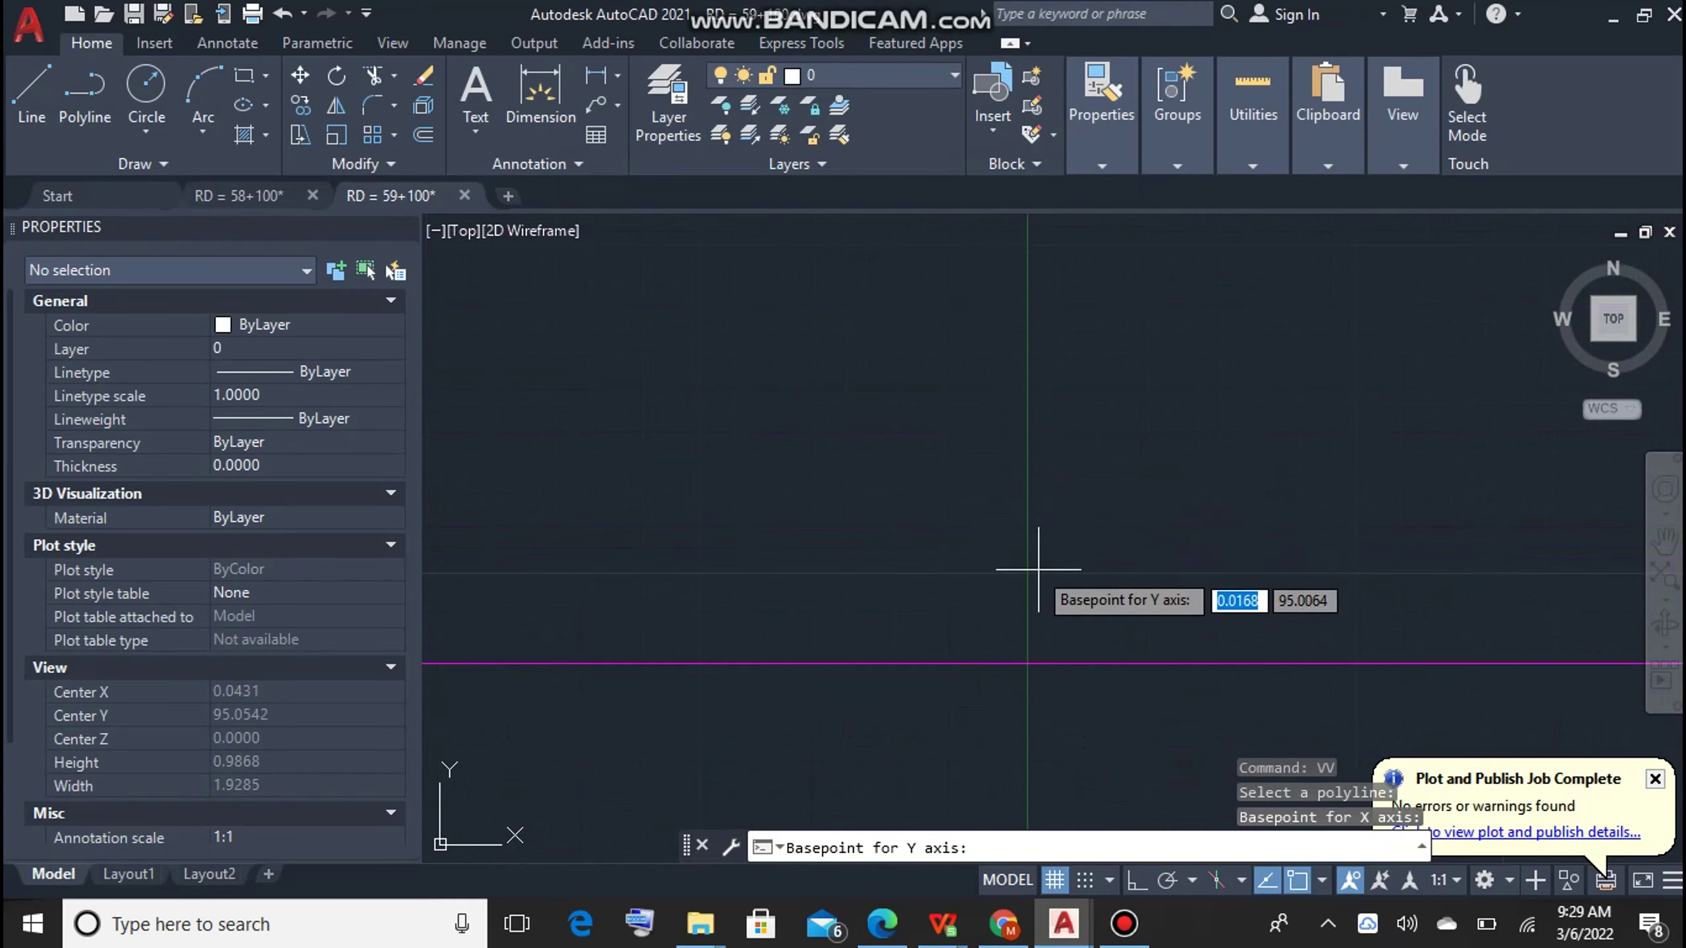
{"action": "left_click", "coordinate": [1030, 522]}
{"action": "scroll", "coordinate": [1030, 522], "scroll_direction": "down", "scroll_amount": 5}
Step: Rerun elevation labelling on the ground level polyline for the NSL row
{"action": "key", "text": "Return"}
{"action": "scroll", "coordinate": [1123, 364], "scroll_direction": "up", "scroll_amount": 5}
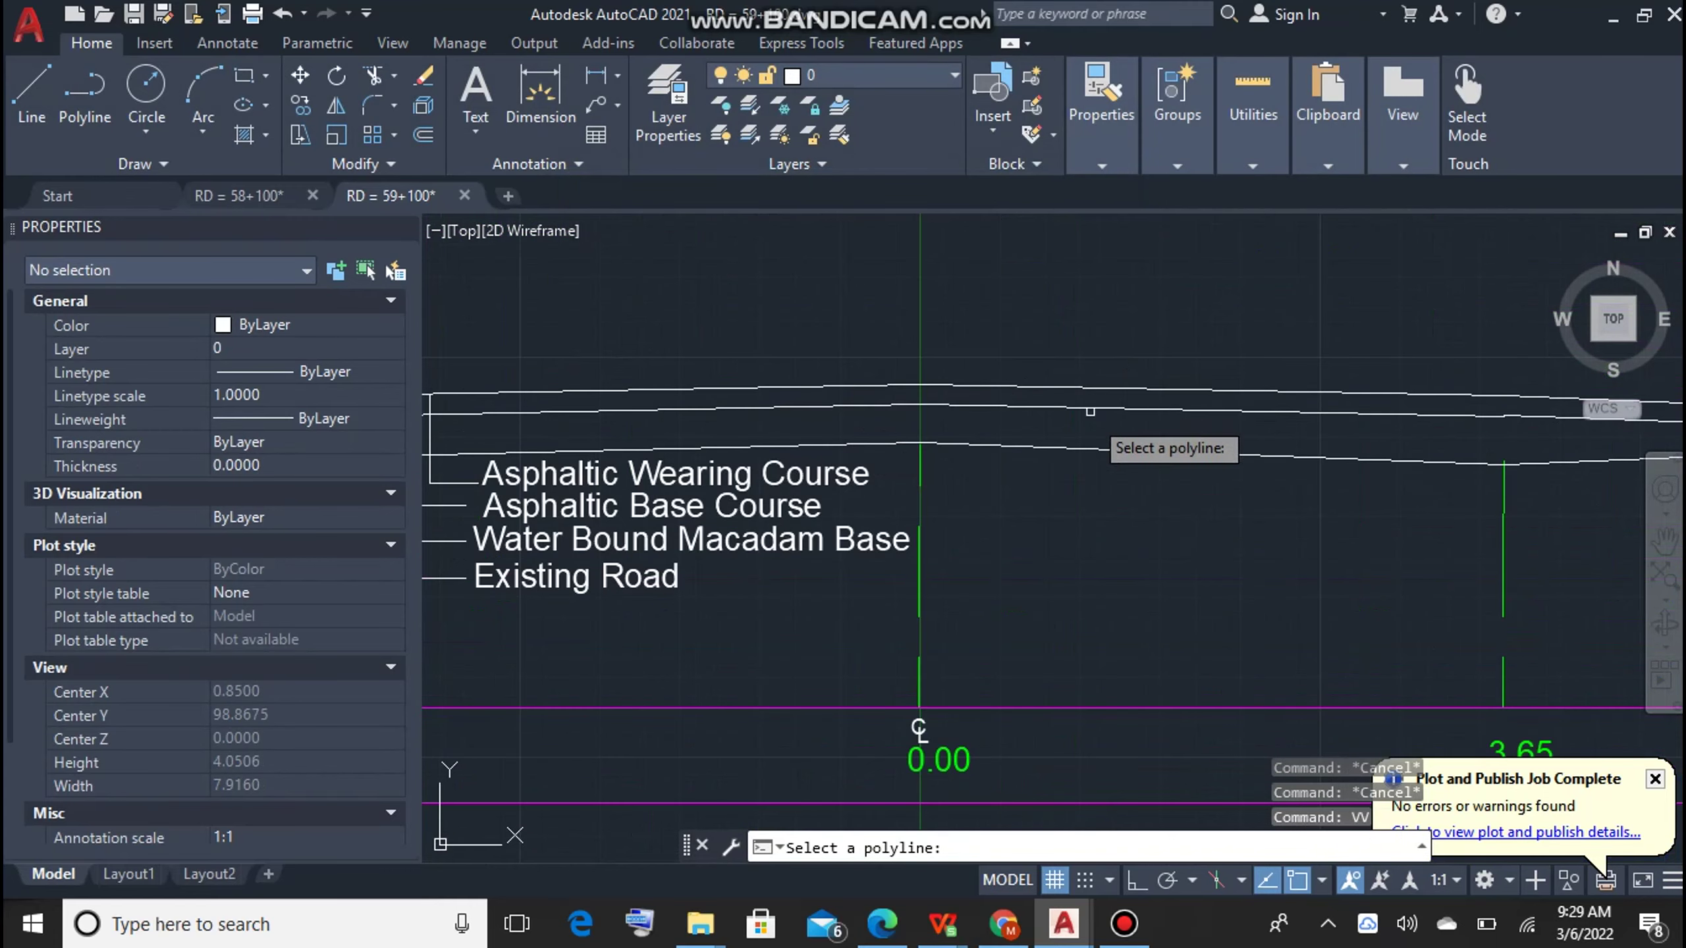
{"action": "left_click", "coordinate": [1090, 411]}
{"action": "scroll", "coordinate": [1090, 412], "scroll_direction": "down", "scroll_amount": 5}
{"action": "scroll", "coordinate": [986, 500], "scroll_direction": "up", "scroll_amount": 4}
{"action": "left_click", "coordinate": [985, 501]}
{"action": "key", "text": "Escape"}
{"action": "scroll", "coordinate": [988, 543], "scroll_direction": "down", "scroll_amount": 2}
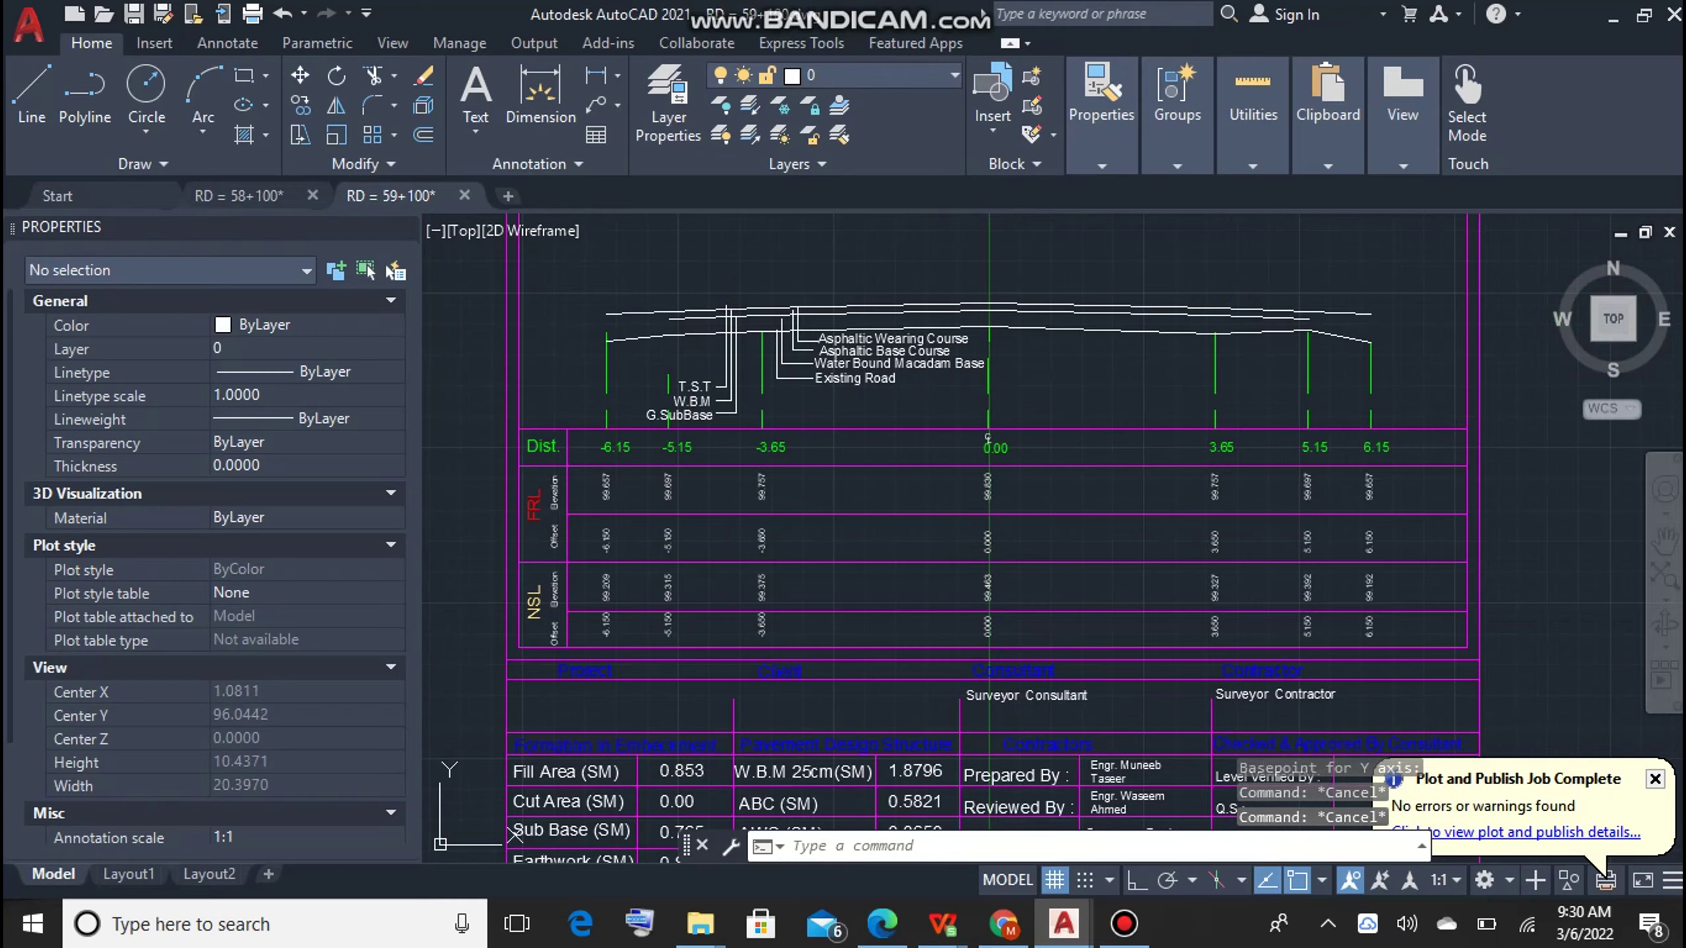
{"action": "scroll", "coordinate": [929, 372], "scroll_direction": "up", "scroll_amount": 3}
Step: Join the two selected layer lines into one polyline
{"action": "left_click", "coordinate": [1386, 382]}
{"action": "left_click", "coordinate": [1035, 458]}
{"action": "type", "text": "j"}
{"action": "key", "text": "Return"}
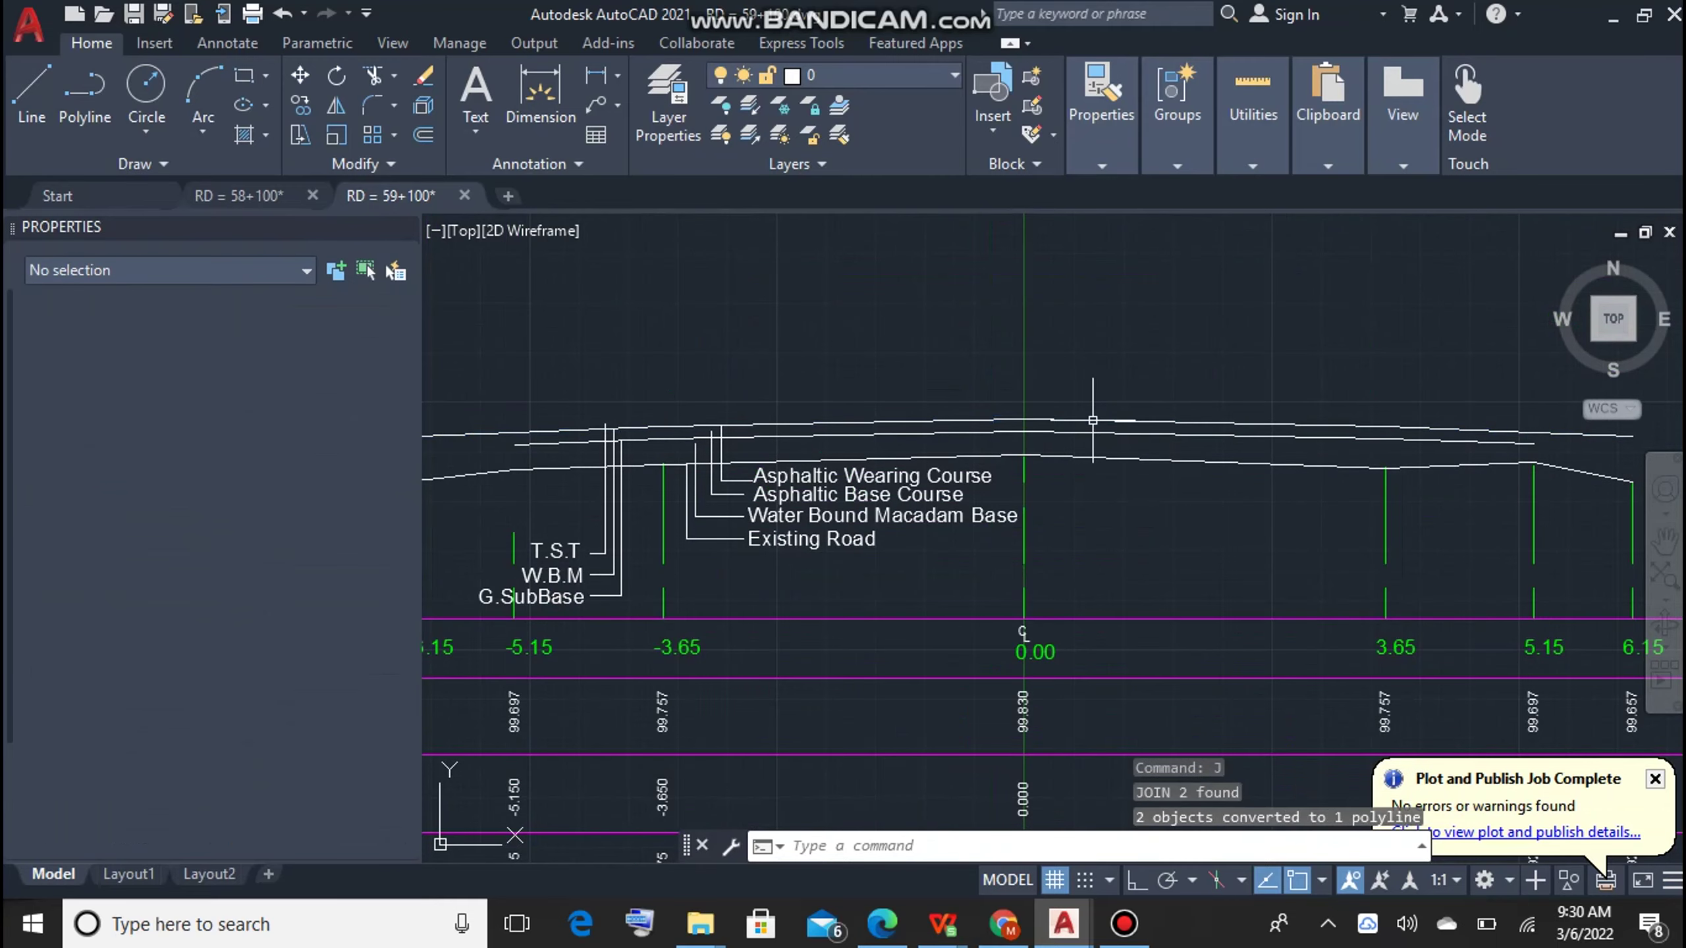
{"action": "type", "text": "o"}
{"action": "key", "text": "Return"}
{"action": "key", "text": "Escape"}
{"action": "scroll", "coordinate": [696, 421], "scroll_direction": "up", "scroll_amount": 4}
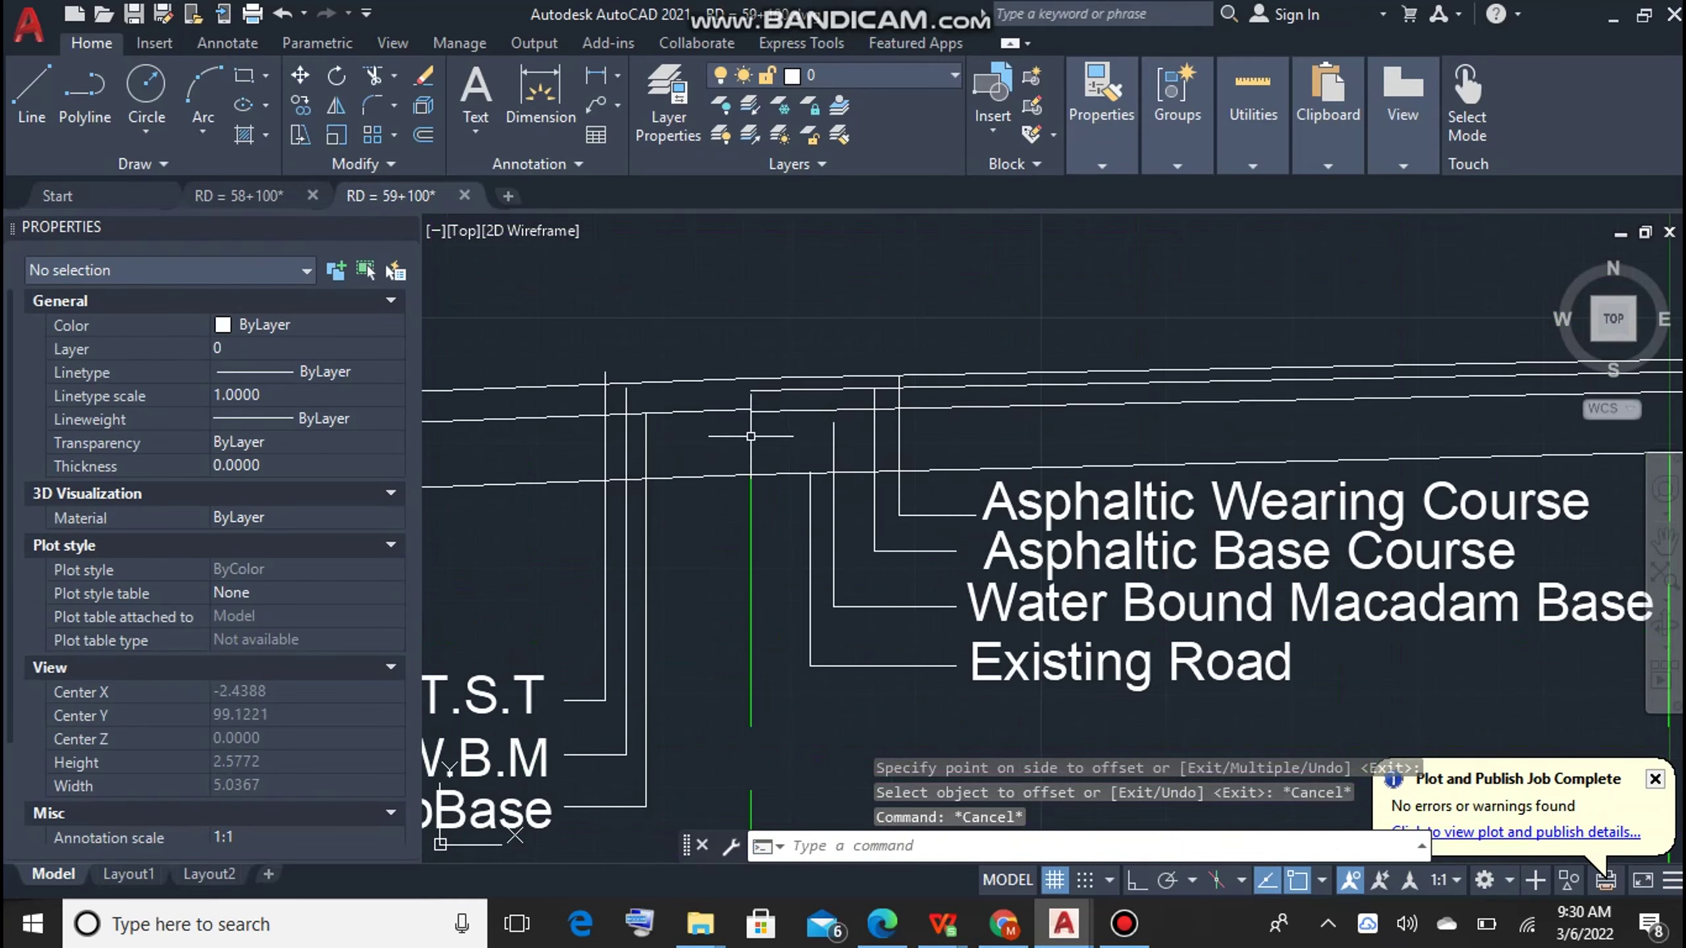
Step: Draw a vertical polyline at the left layer edge
{"action": "type", "text": "pl"}
{"action": "key", "text": "Return"}
{"action": "scroll", "coordinate": [747, 478], "scroll_direction": "up", "scroll_amount": 2}
{"action": "scroll", "coordinate": [743, 480], "scroll_direction": "up", "scroll_amount": 2}
{"action": "left_click", "coordinate": [742, 480]}
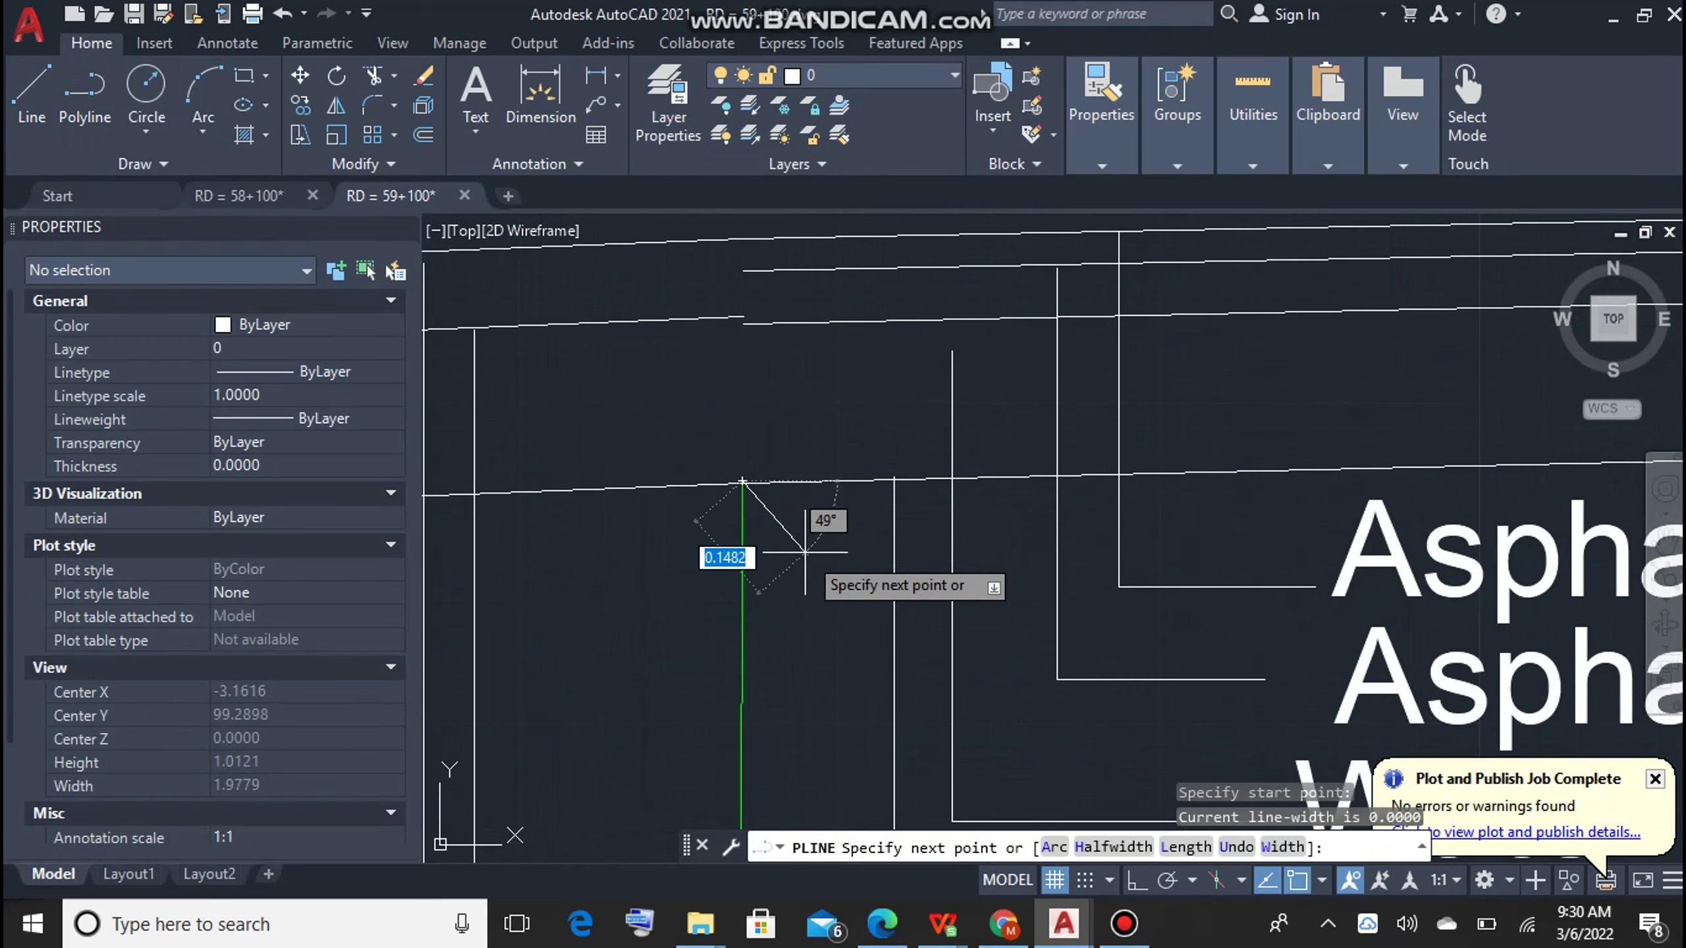
{"action": "scroll", "coordinate": [775, 530], "scroll_direction": "down", "scroll_amount": 3}
{"action": "key", "text": "Escape"}
{"action": "key", "text": "Return"}
{"action": "key", "text": "Escape"}
{"action": "key", "text": "Return"}
{"action": "scroll", "coordinate": [542, 251], "scroll_direction": "down", "scroll_amount": 3}
{"action": "scroll", "coordinate": [674, 473], "scroll_direction": "up", "scroll_amount": 3}
Step: Draw vertical end lines capping the remaining layer edges
{"action": "left_click", "coordinate": [756, 271]}
{"action": "key", "text": "Escape"}
{"action": "key", "text": "Return"}
{"action": "left_click", "coordinate": [1071, 458]}
{"action": "left_click", "coordinate": [1071, 286]}
{"action": "key", "text": "Escape"}
{"action": "key", "text": "Return"}
Step: Trim the layer lines crossing a fence at the line ends and save the drawing
{"action": "left_click", "coordinate": [1378, 283]}
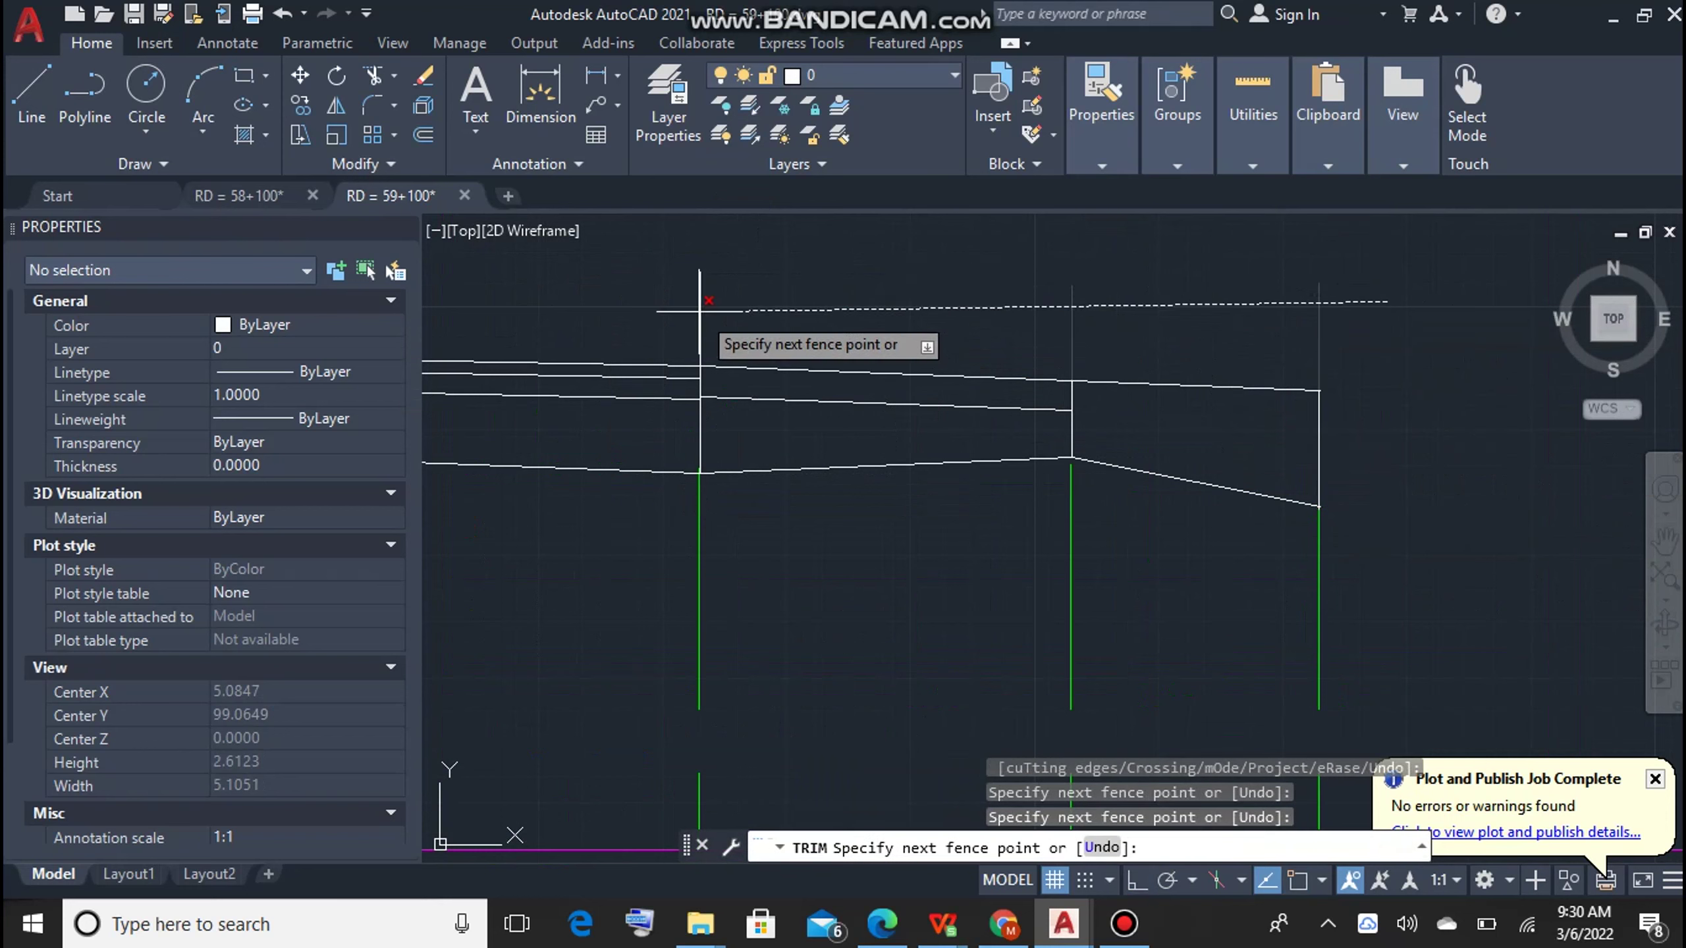
{"action": "key", "text": "Return"}
{"action": "scroll", "coordinate": [847, 344], "scroll_direction": "down", "scroll_amount": 5}
{"action": "key", "text": "ctrl+s"}
{"action": "scroll", "coordinate": [929, 371], "scroll_direction": "up", "scroll_amount": 1}
{"action": "scroll", "coordinate": [975, 375], "scroll_direction": "up", "scroll_amount": 3}
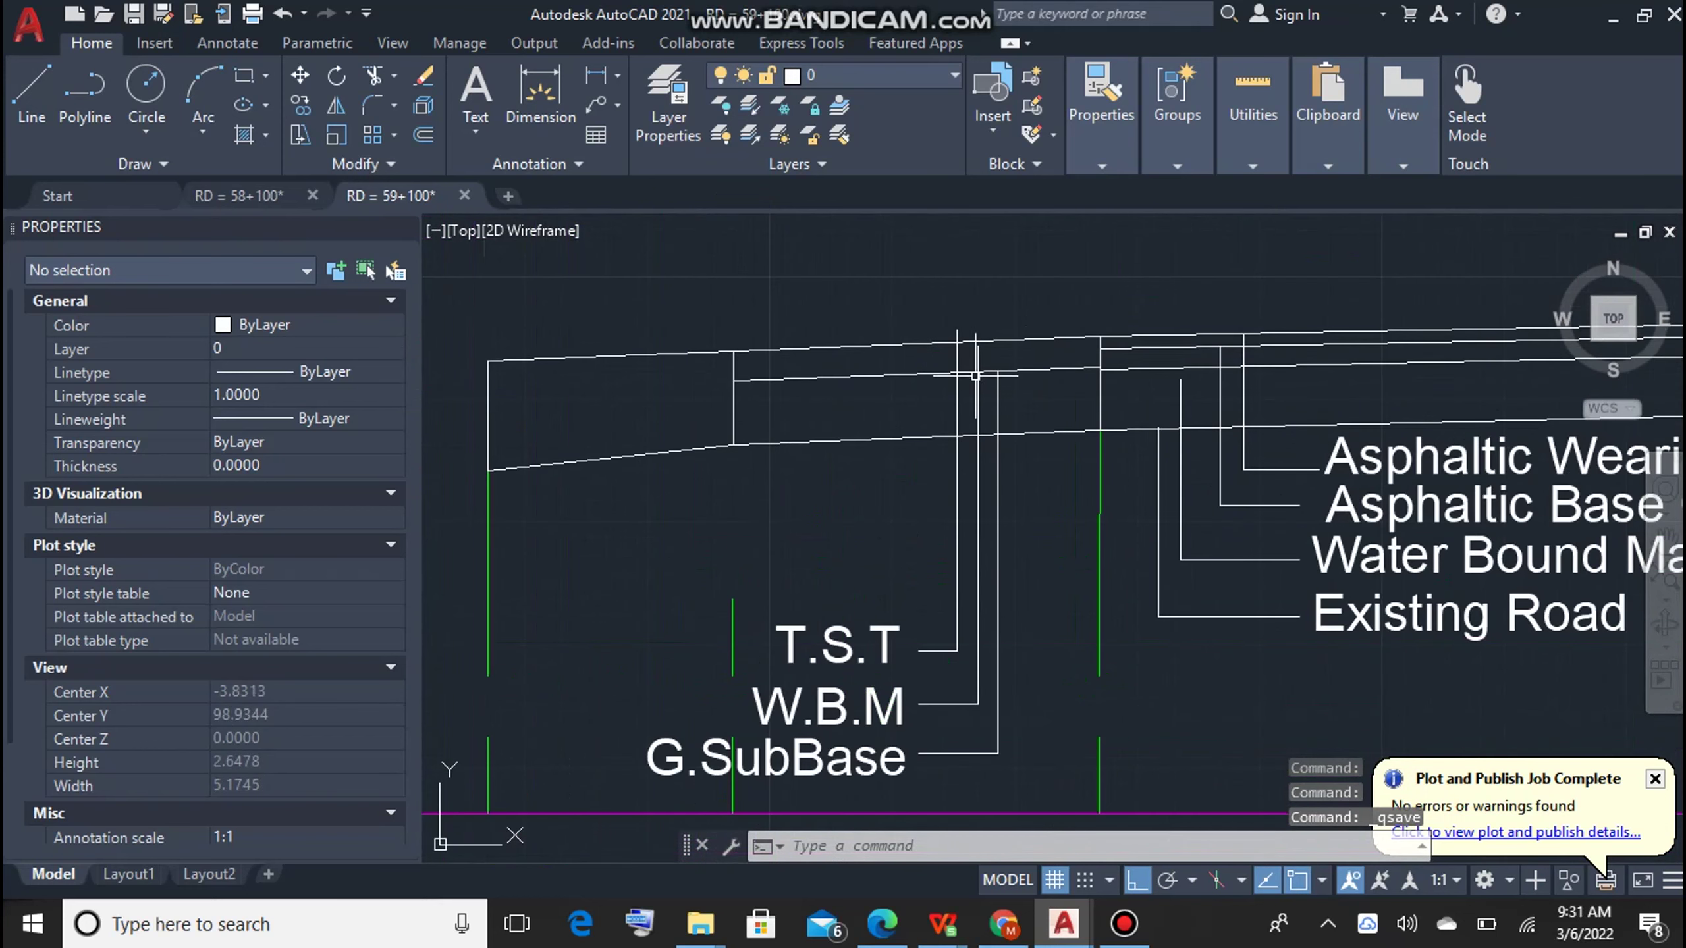
Step: Place an elevation label at an edge point and turn off ortho mode
{"action": "left_click", "coordinate": [750, 391]}
{"action": "scroll", "coordinate": [745, 497], "scroll_direction": "down", "scroll_amount": 4}
{"action": "left_click", "coordinate": [748, 361]}
{"action": "key", "text": "F8"}
{"action": "scroll", "coordinate": [776, 458], "scroll_direction": "up", "scroll_amount": 4}
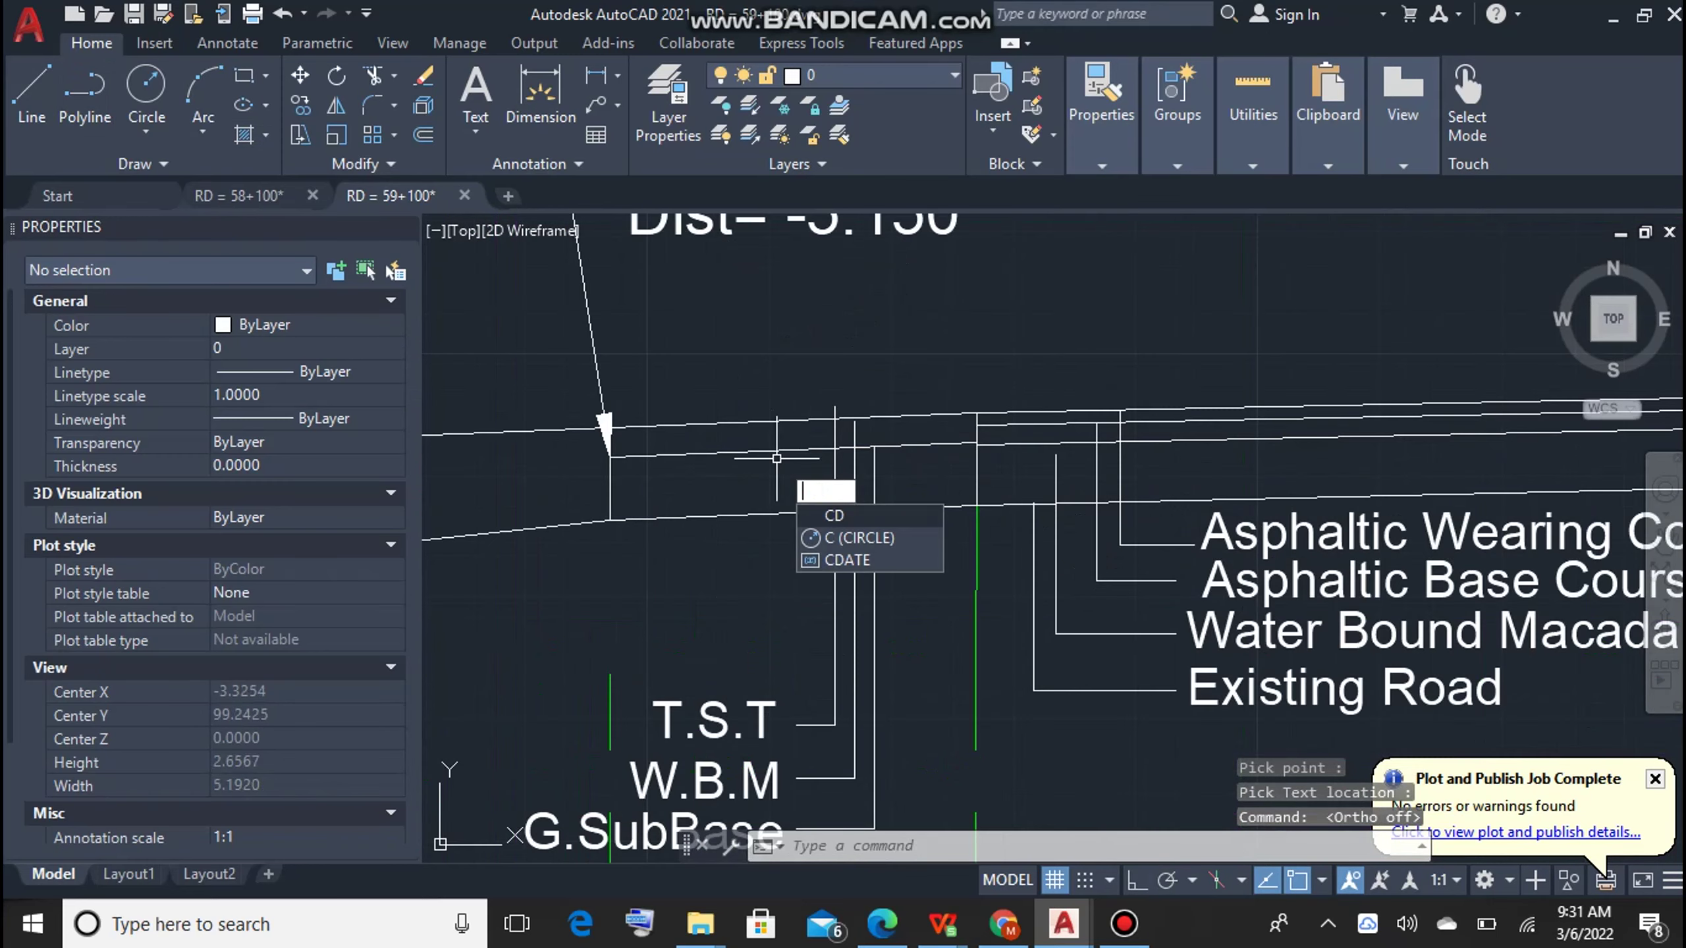
{"action": "scroll", "coordinate": [953, 444], "scroll_direction": "down", "scroll_amount": 4}
{"action": "scroll", "coordinate": [1168, 475], "scroll_direction": "up", "scroll_amount": 4}
Step: Label the centreline point with elevation 99.780 and distance 0.000
{"action": "left_click", "coordinate": [1168, 474]}
{"action": "scroll", "coordinate": [1228, 286], "scroll_direction": "down", "scroll_amount": 4}
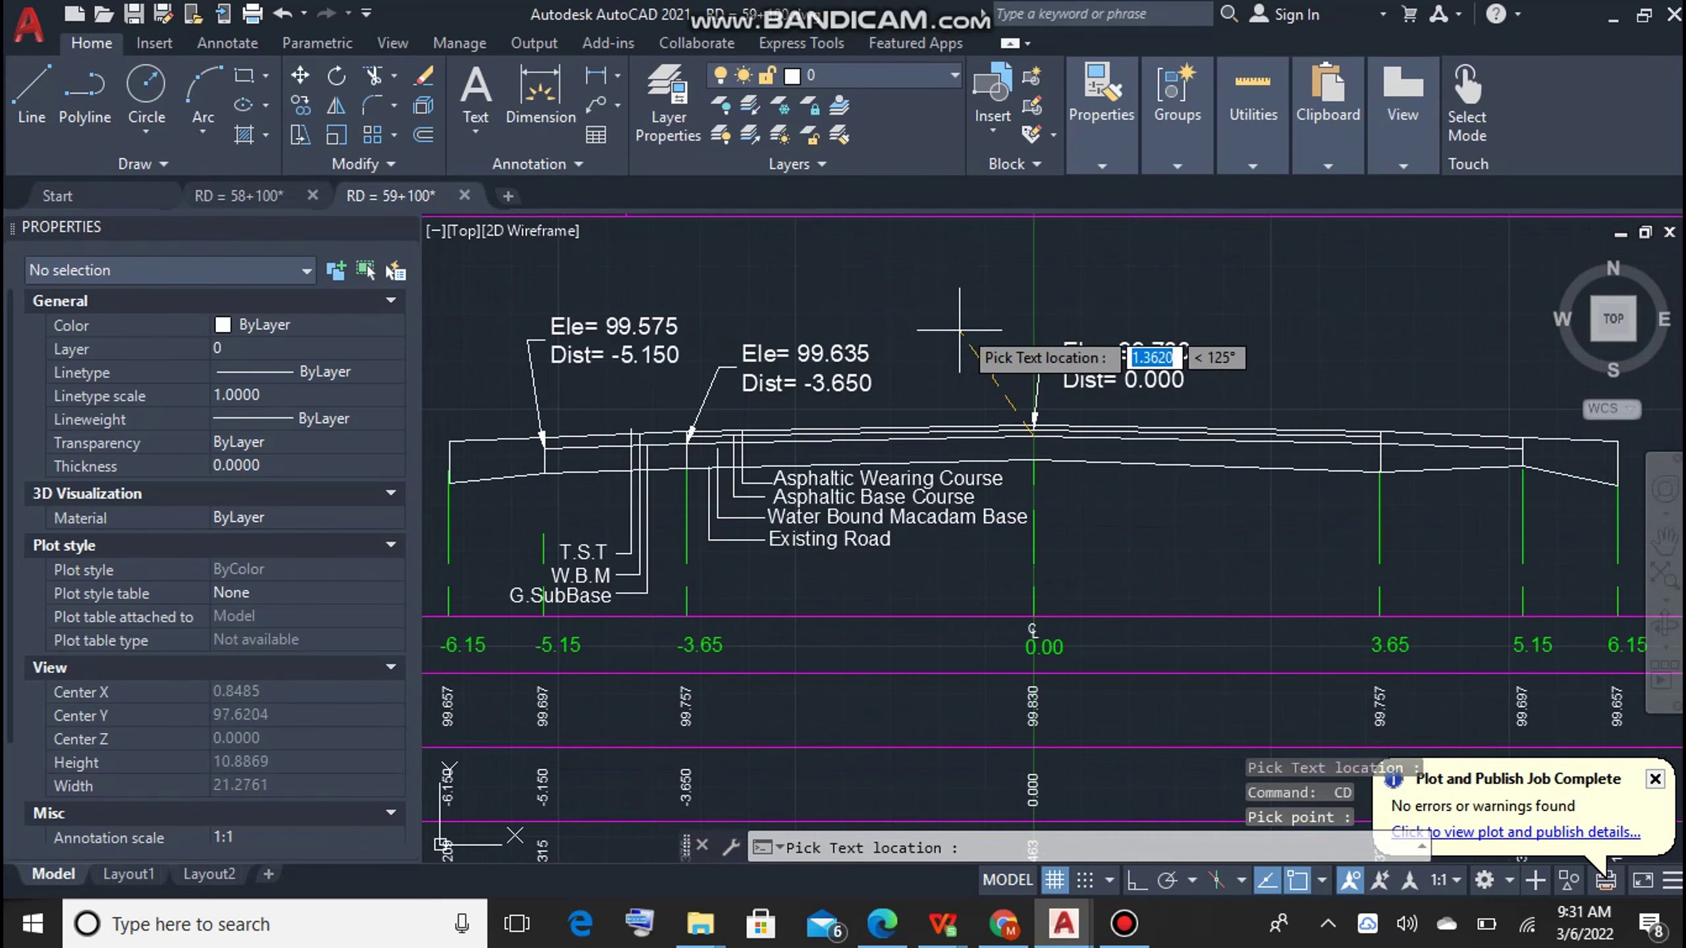
{"action": "left_click", "coordinate": [949, 332]}
{"action": "scroll", "coordinate": [1381, 369], "scroll_direction": "up", "scroll_amount": 4}
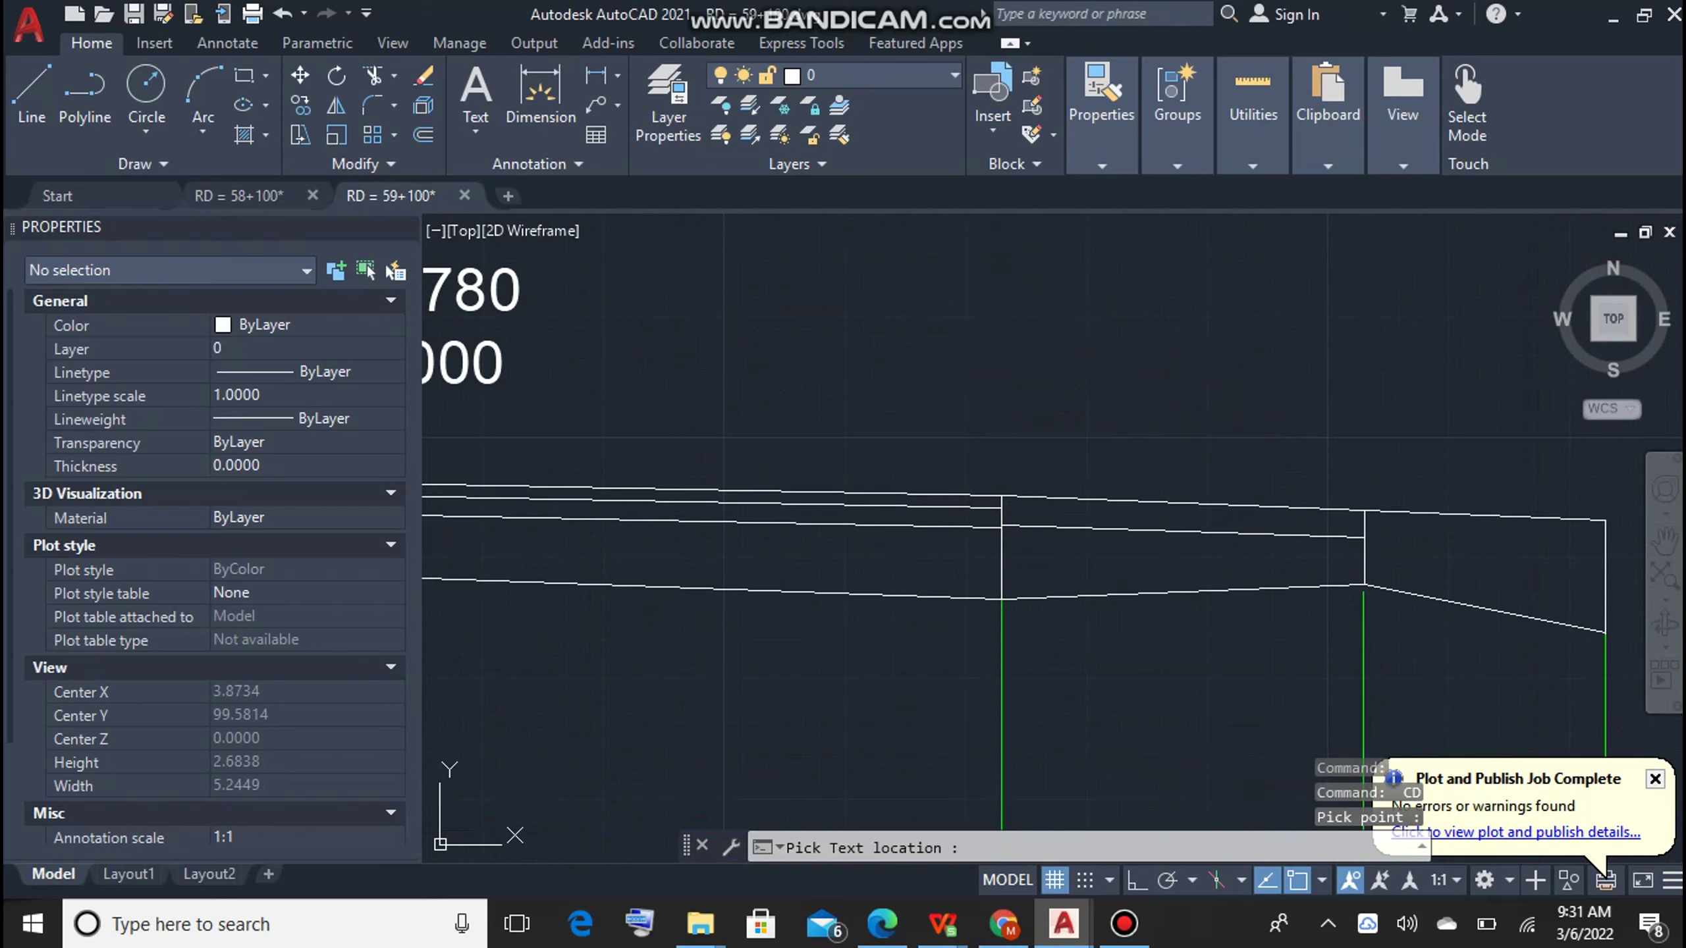
{"action": "key", "text": "Escape"}
{"action": "scroll", "coordinate": [1377, 311], "scroll_direction": "down", "scroll_amount": 4}
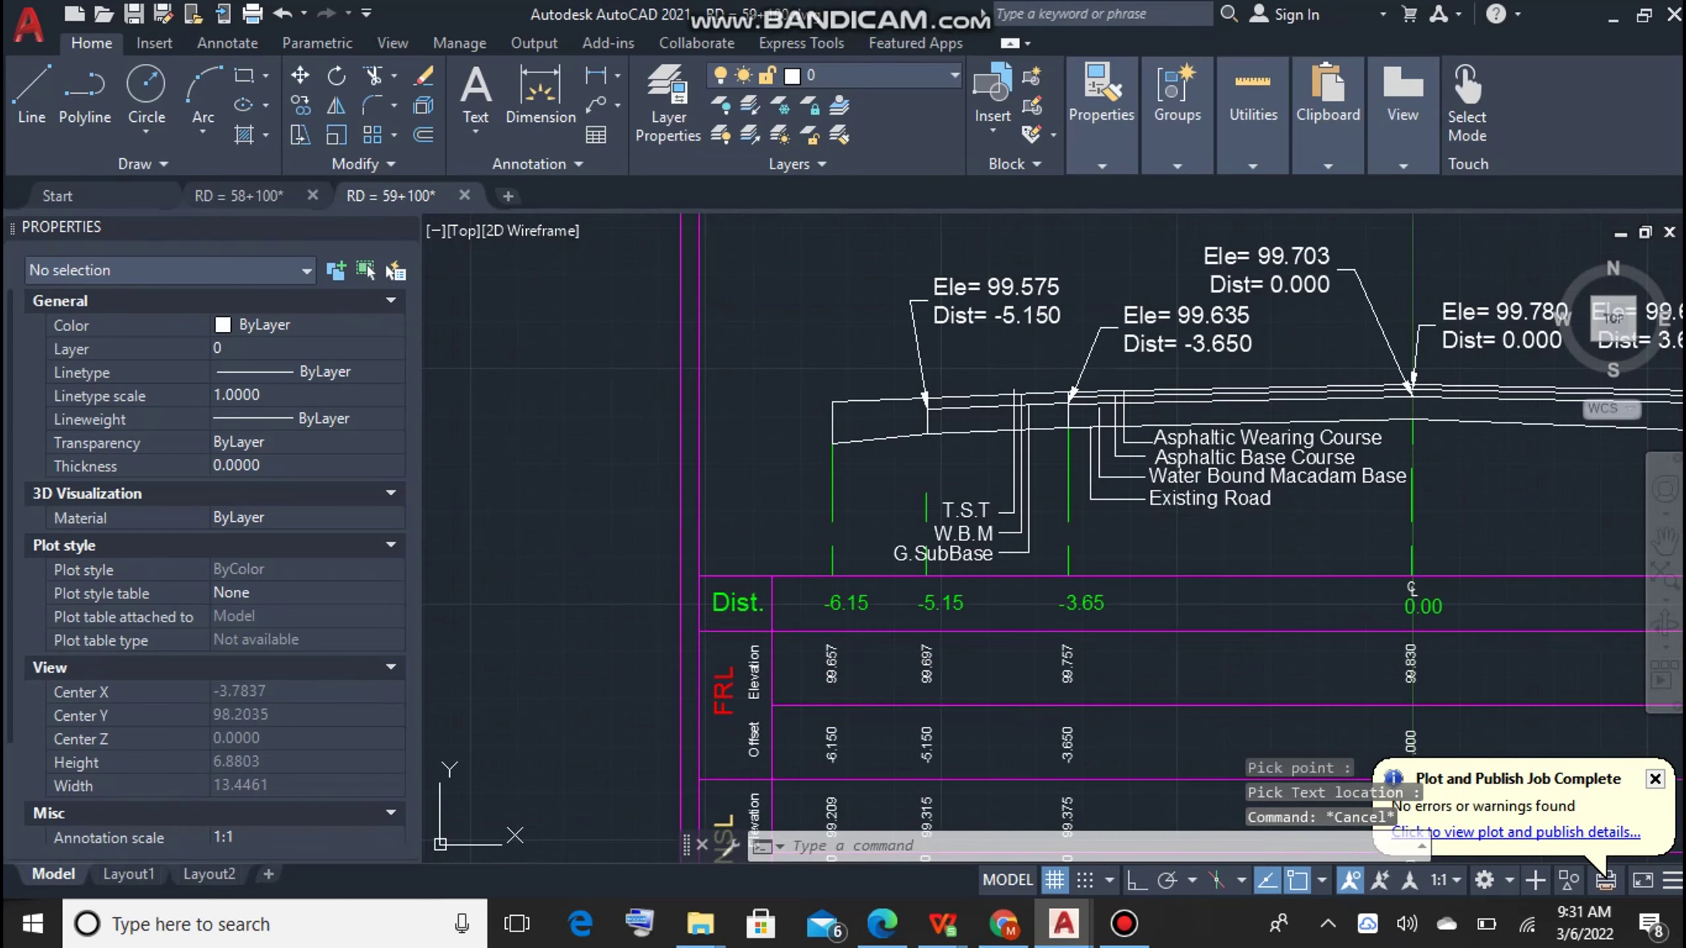
{"action": "scroll", "coordinate": [893, 393], "scroll_direction": "up", "scroll_amount": 4}
{"action": "type", "text": "pl"}
{"action": "key", "text": "Return"}
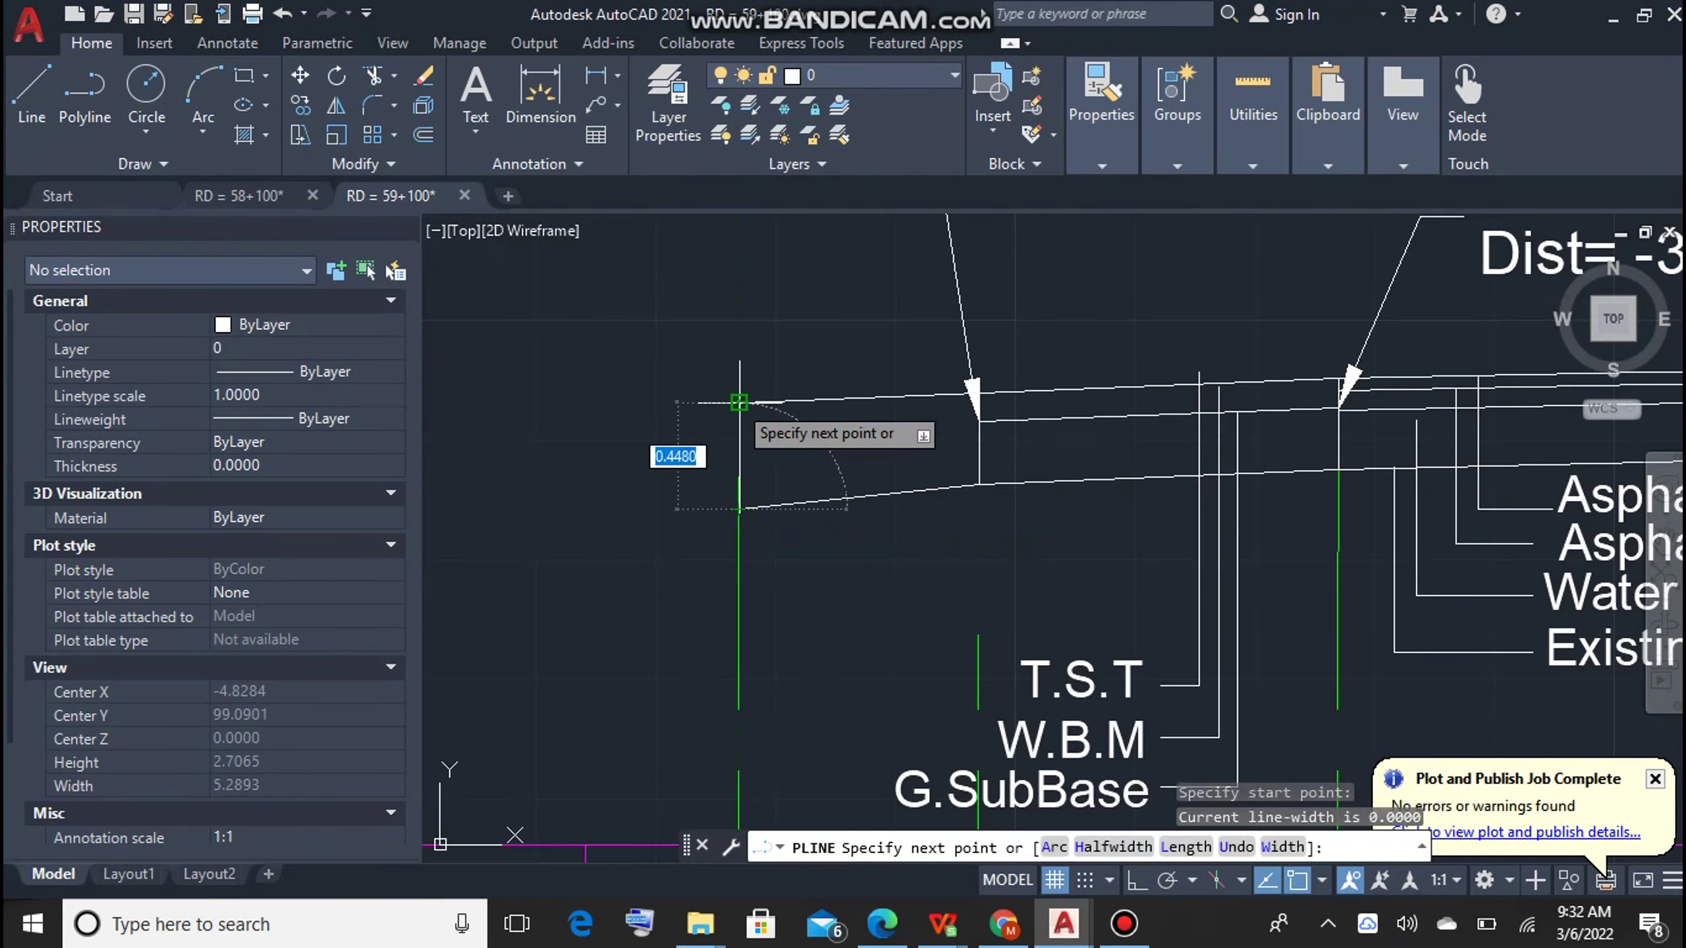
Step: Finish the first vertical polyline and trace the next layer line through the arrow tip
{"action": "left_click", "coordinate": [739, 401]}
{"action": "scroll", "coordinate": [985, 382], "scroll_direction": "up", "scroll_amount": 2}
{"action": "key", "text": "Return"}
{"action": "key", "text": "Return"}
{"action": "scroll", "coordinate": [714, 584], "scroll_direction": "down", "scroll_amount": 3}
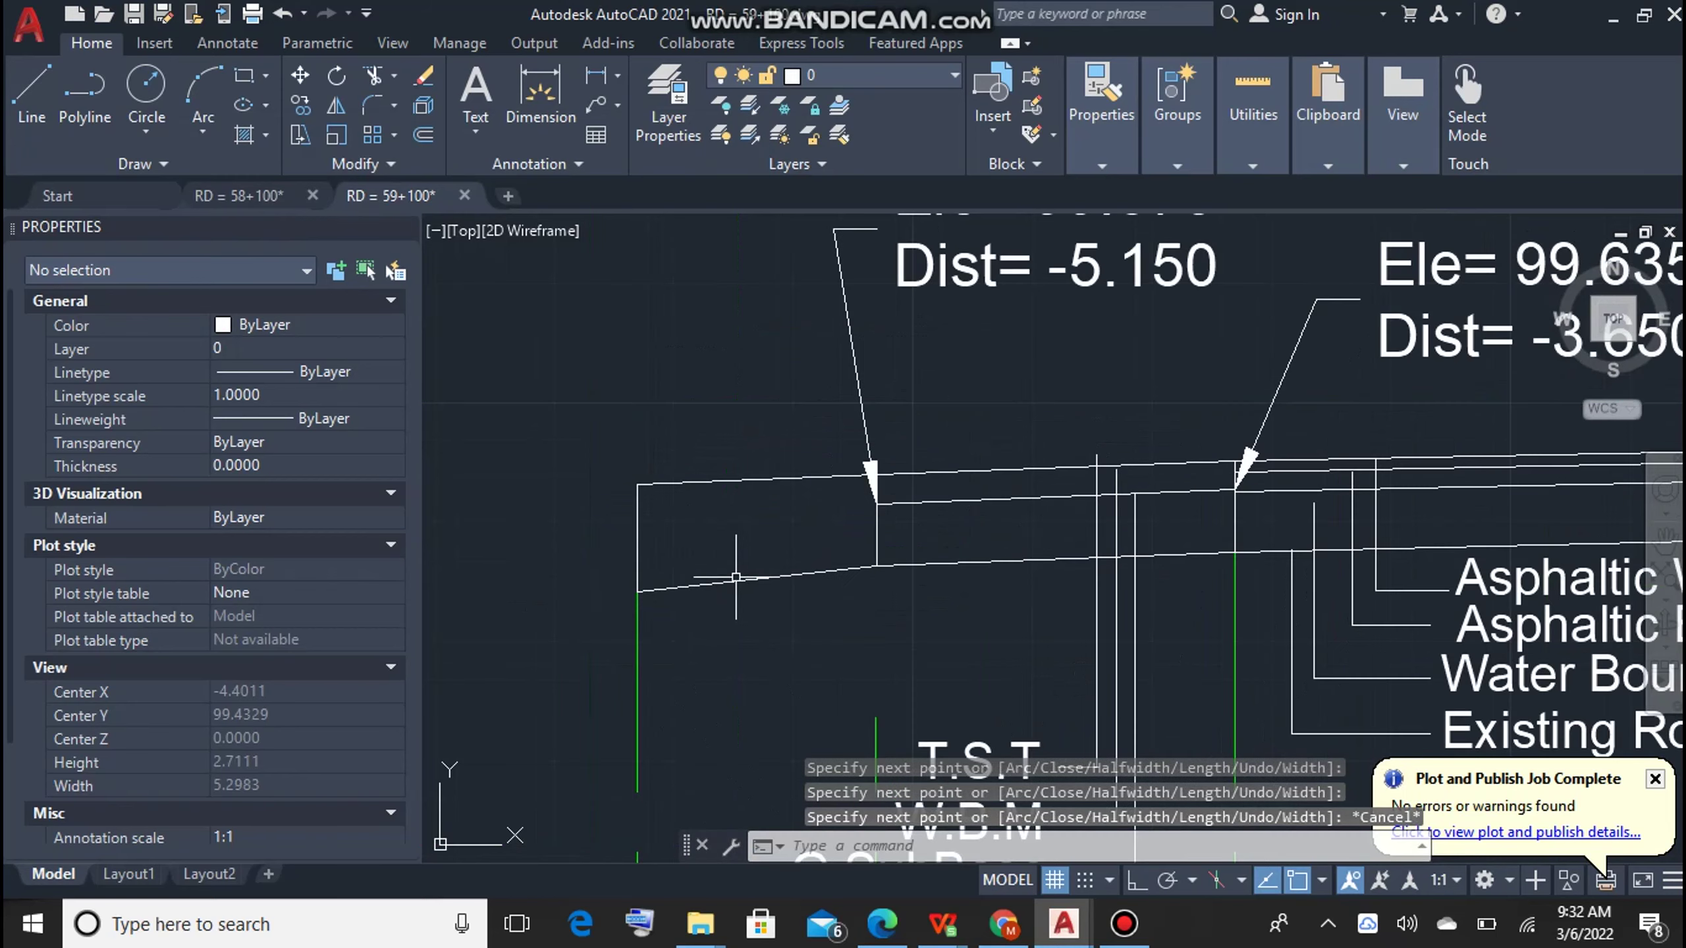
{"action": "scroll", "coordinate": [534, 695], "scroll_direction": "up", "scroll_amount": 5}
{"action": "left_click", "coordinate": [535, 694]}
{"action": "scroll", "coordinate": [677, 696], "scroll_direction": "down", "scroll_amount": 1}
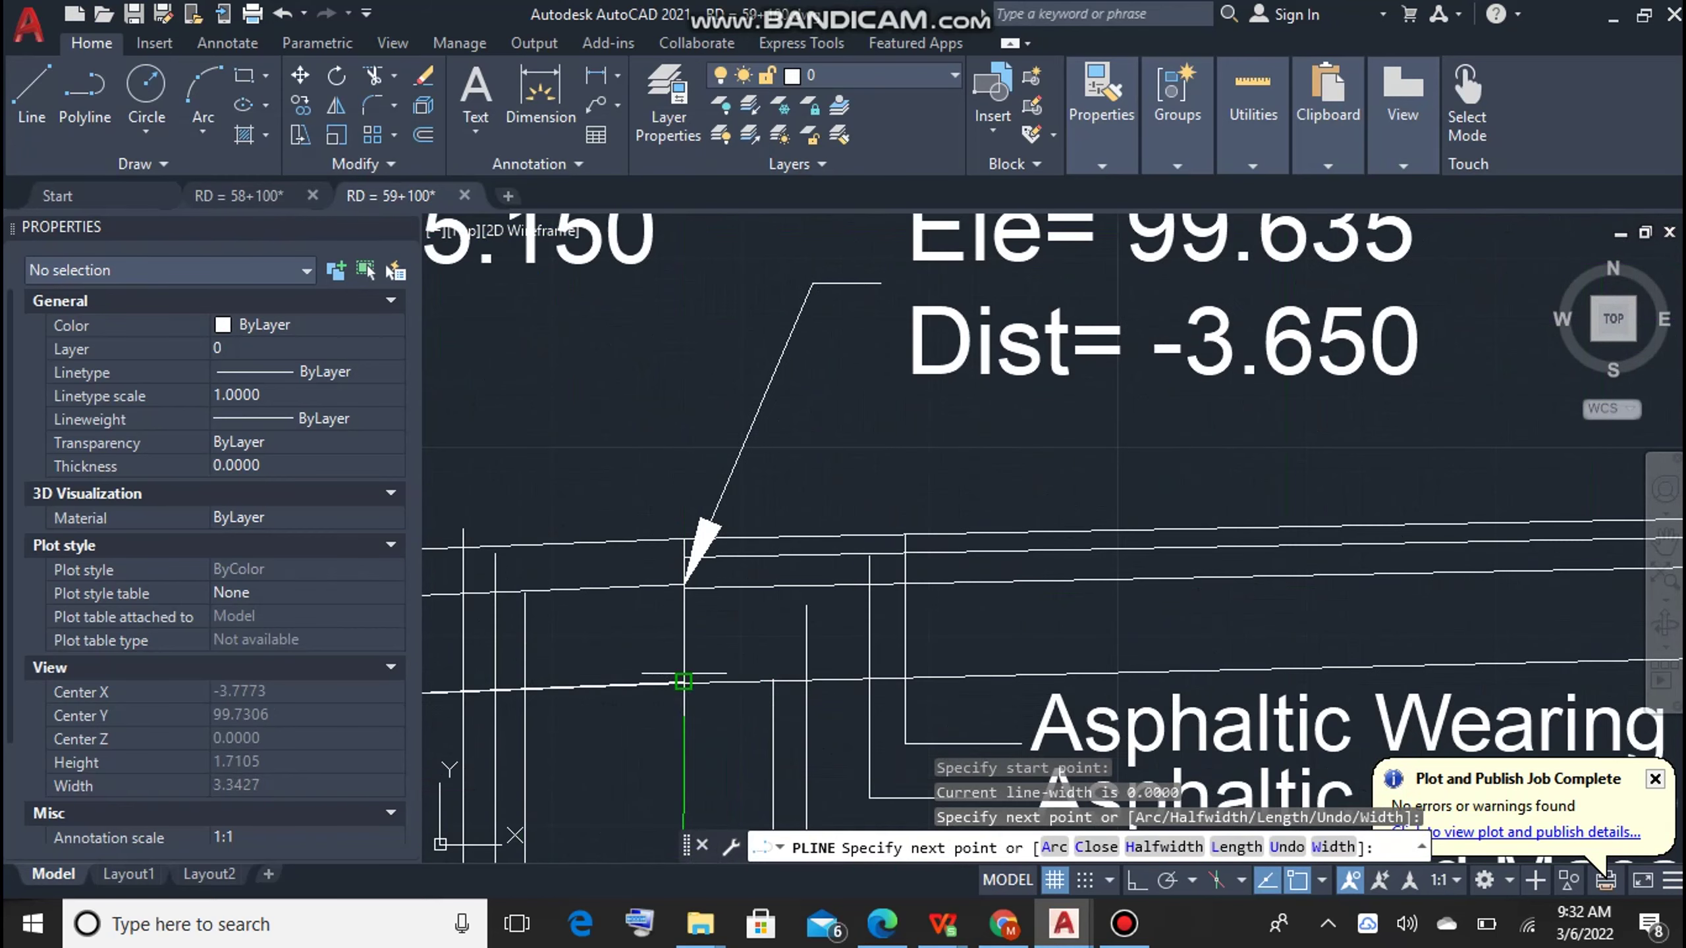
{"action": "scroll", "coordinate": [677, 591], "scroll_direction": "up", "scroll_amount": 2}
{"action": "left_click", "coordinate": [677, 590]}
{"action": "left_click", "coordinate": [1162, 587]}
{"action": "key", "text": "Return"}
Step: Discard a false start, then trace a polyline along the next pavement layer boundary
{"action": "scroll", "coordinate": [568, 602], "scroll_direction": "up", "scroll_amount": 3}
{"action": "left_click", "coordinate": [568, 603]}
{"action": "scroll", "coordinate": [591, 598], "scroll_direction": "down", "scroll_amount": 3}
{"action": "scroll", "coordinate": [926, 516], "scroll_direction": "up", "scroll_amount": 3}
{"action": "scroll", "coordinate": [862, 618], "scroll_direction": "up", "scroll_amount": 2}
{"action": "key", "text": "Escape"}
{"action": "key", "text": "Escape"}
{"action": "scroll", "coordinate": [1049, 621], "scroll_direction": "down", "scroll_amount": 4}
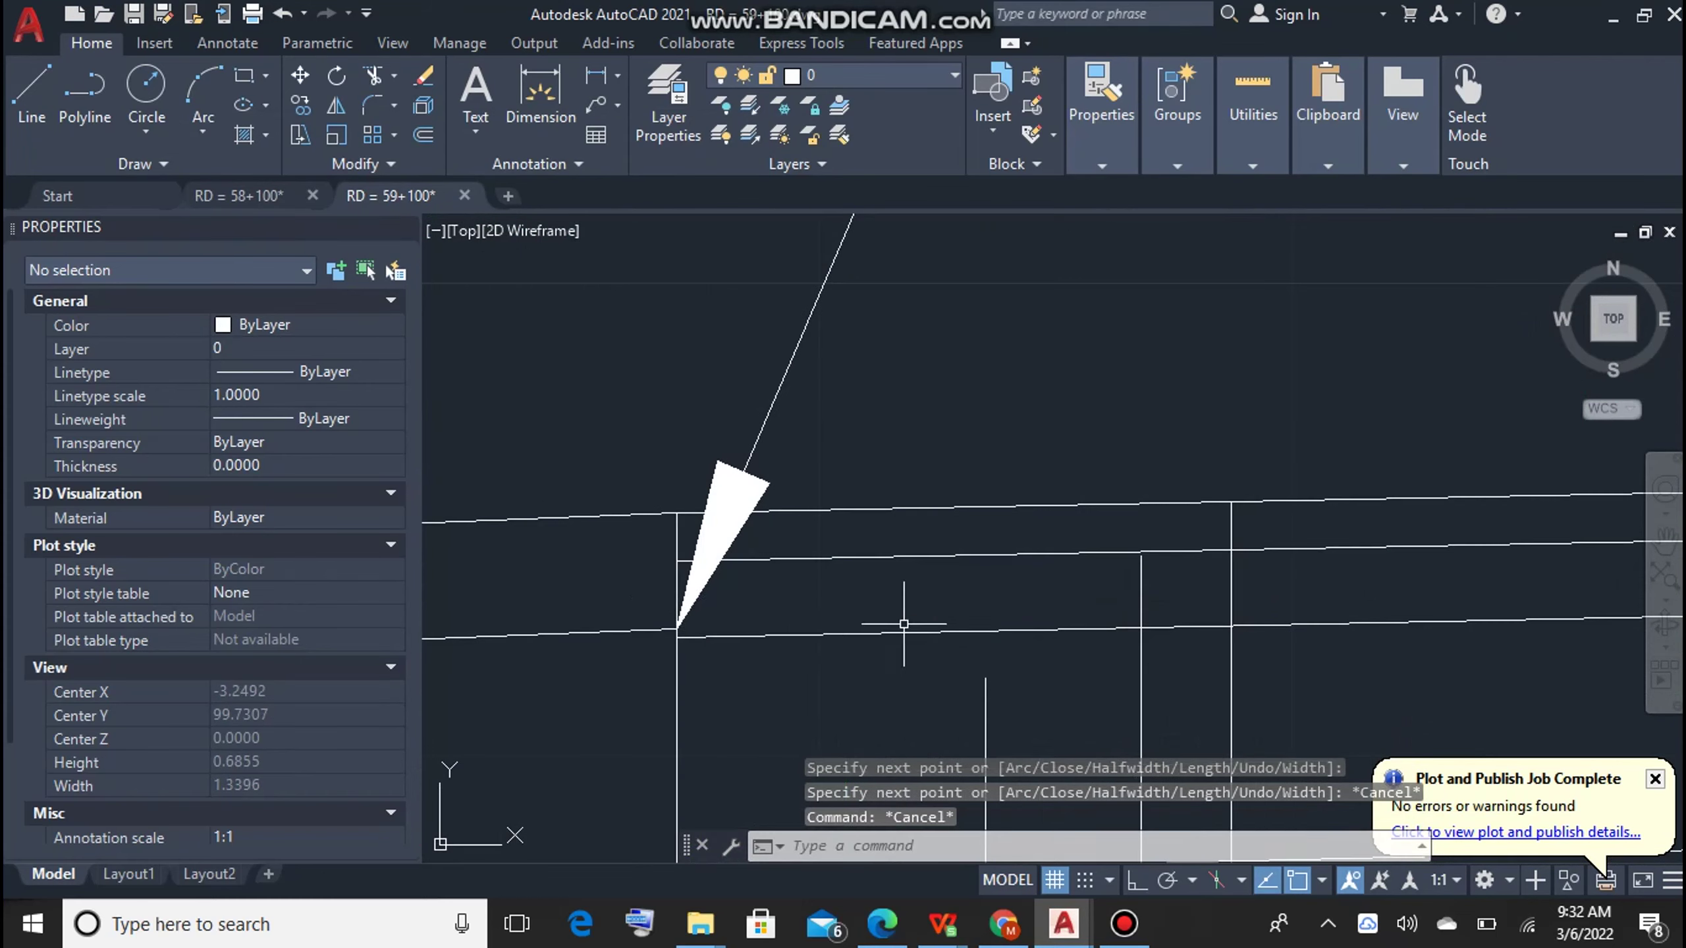
{"action": "left_click", "coordinate": [677, 560]}
{"action": "scroll", "coordinate": [677, 559], "scroll_direction": "down", "scroll_amount": 4}
{"action": "scroll", "coordinate": [1449, 516], "scroll_direction": "up", "scroll_amount": 2}
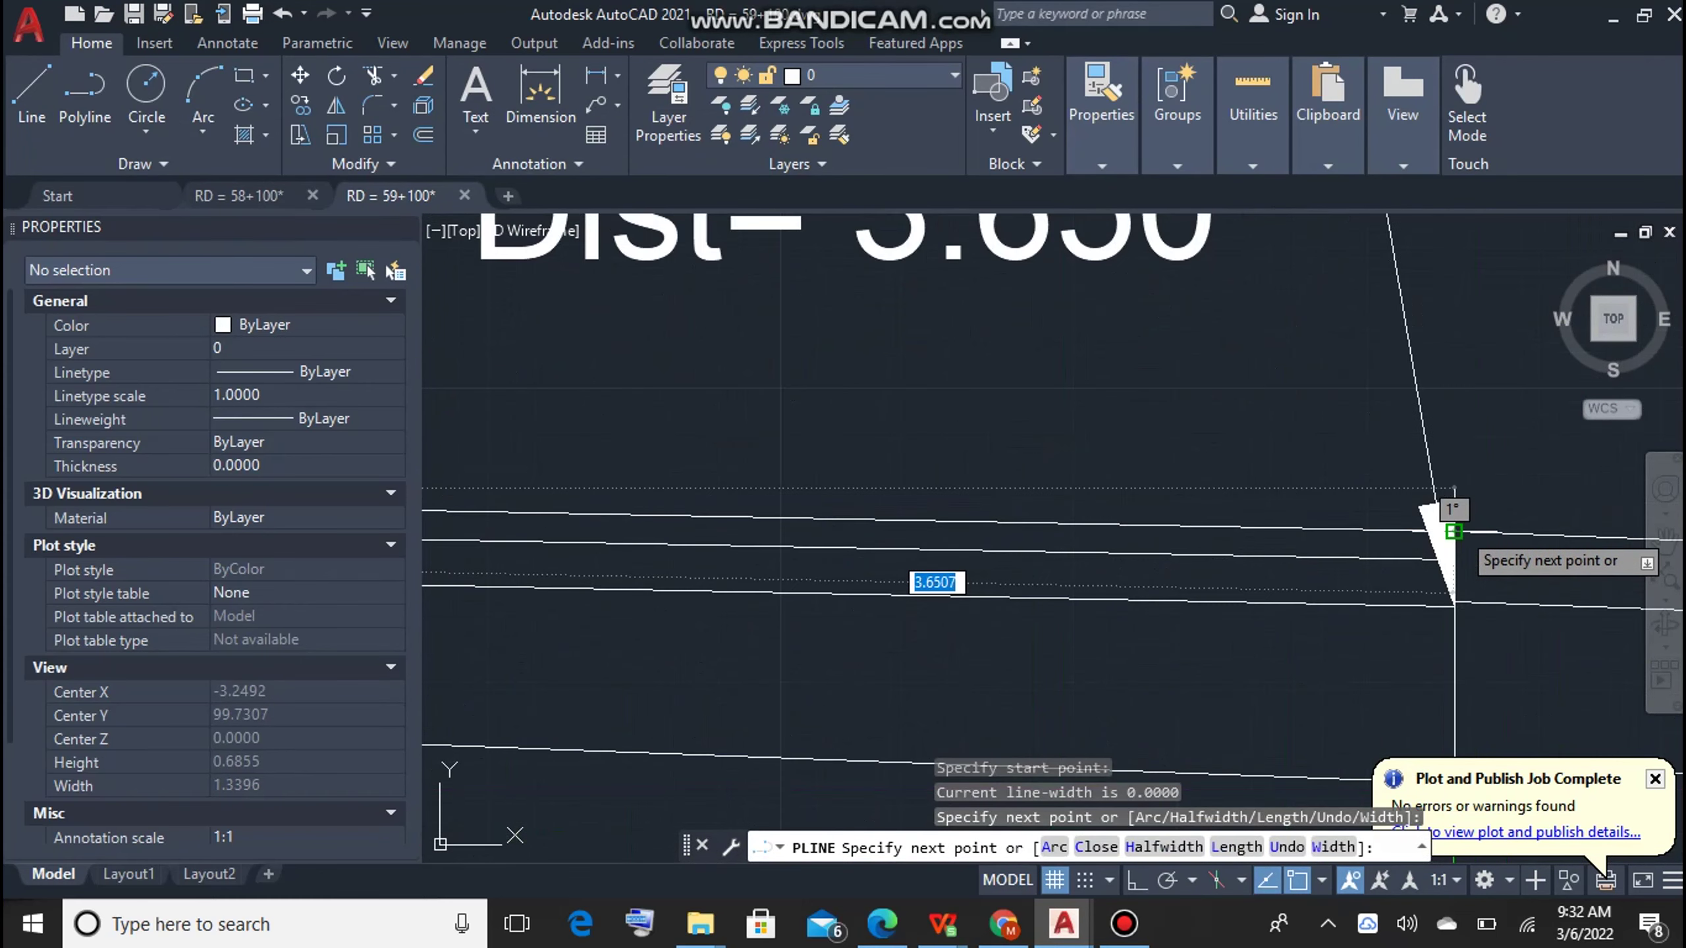
{"action": "left_click", "coordinate": [1449, 517]}
{"action": "scroll", "coordinate": [1448, 516], "scroll_direction": "down", "scroll_amount": 2}
{"action": "scroll", "coordinate": [1449, 551], "scroll_direction": "up", "scroll_amount": 3}
{"action": "scroll", "coordinate": [616, 628], "scroll_direction": "up", "scroll_amount": 3}
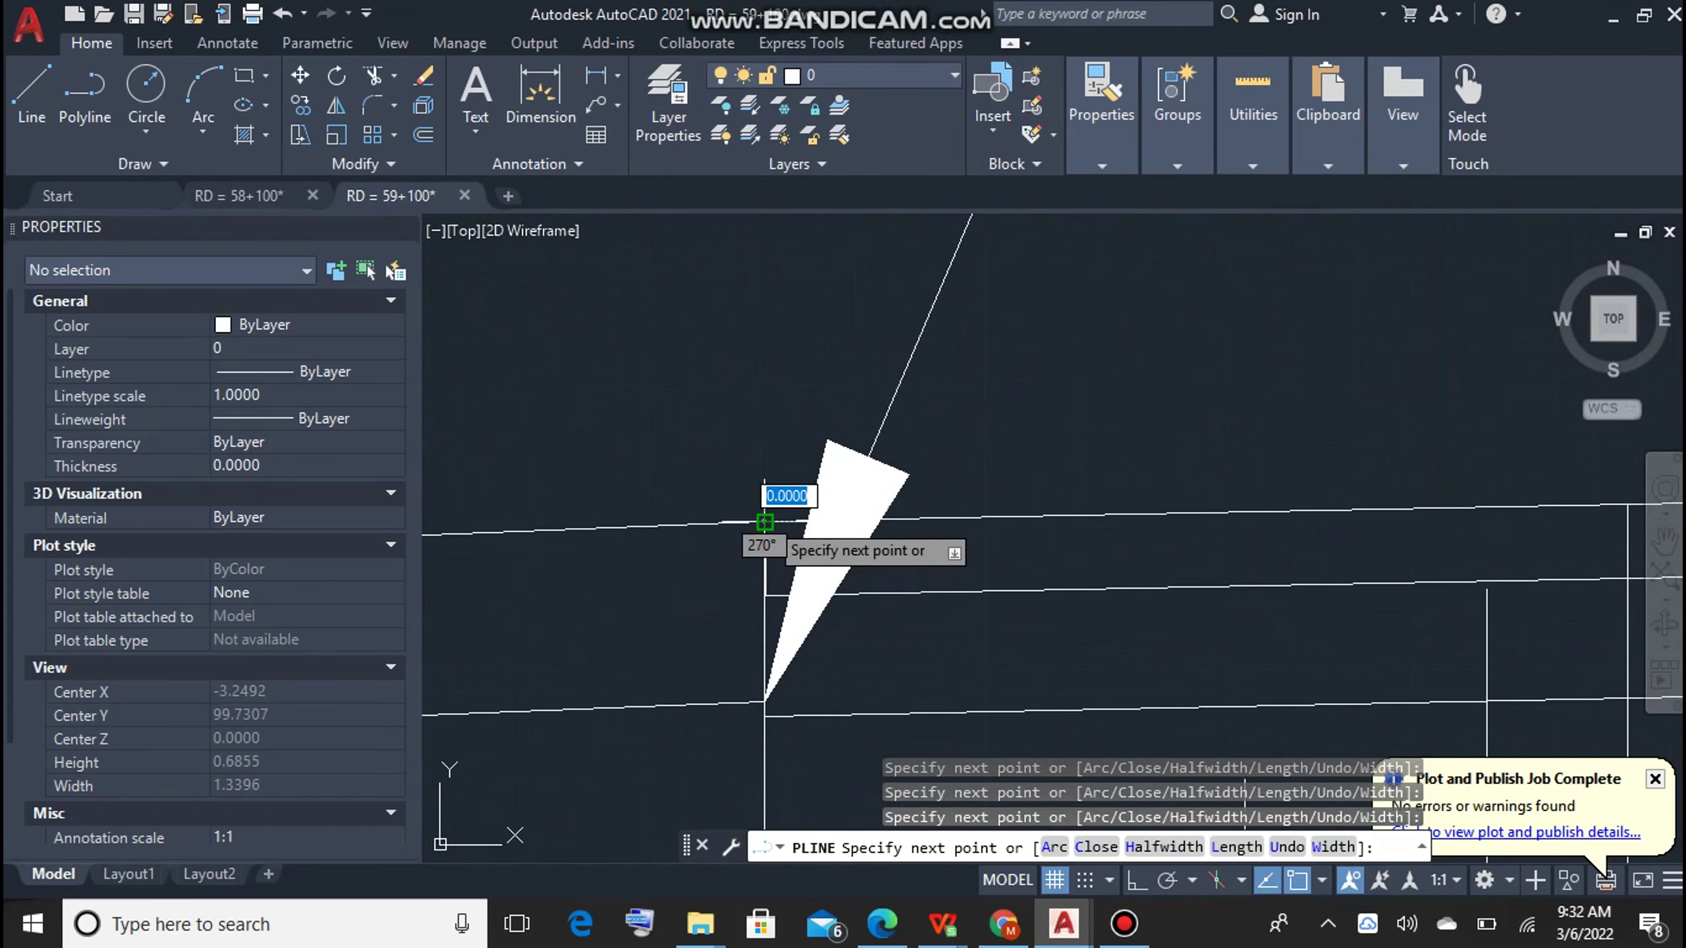
{"action": "left_click", "coordinate": [765, 595]}
{"action": "scroll", "coordinate": [765, 596], "scroll_direction": "down", "scroll_amount": 3}
{"action": "scroll", "coordinate": [1400, 583], "scroll_direction": "up", "scroll_amount": 3}
{"action": "scroll", "coordinate": [1317, 678], "scroll_direction": "down", "scroll_amount": 3}
{"action": "scroll", "coordinate": [1152, 547], "scroll_direction": "up", "scroll_amount": 3}
{"action": "scroll", "coordinate": [1151, 547], "scroll_direction": "up", "scroll_amount": 2}
{"action": "left_click", "coordinate": [1168, 528]}
{"action": "scroll", "coordinate": [1168, 528], "scroll_direction": "down", "scroll_amount": 3}
{"action": "scroll", "coordinate": [677, 485], "scroll_direction": "up", "scroll_amount": 3}
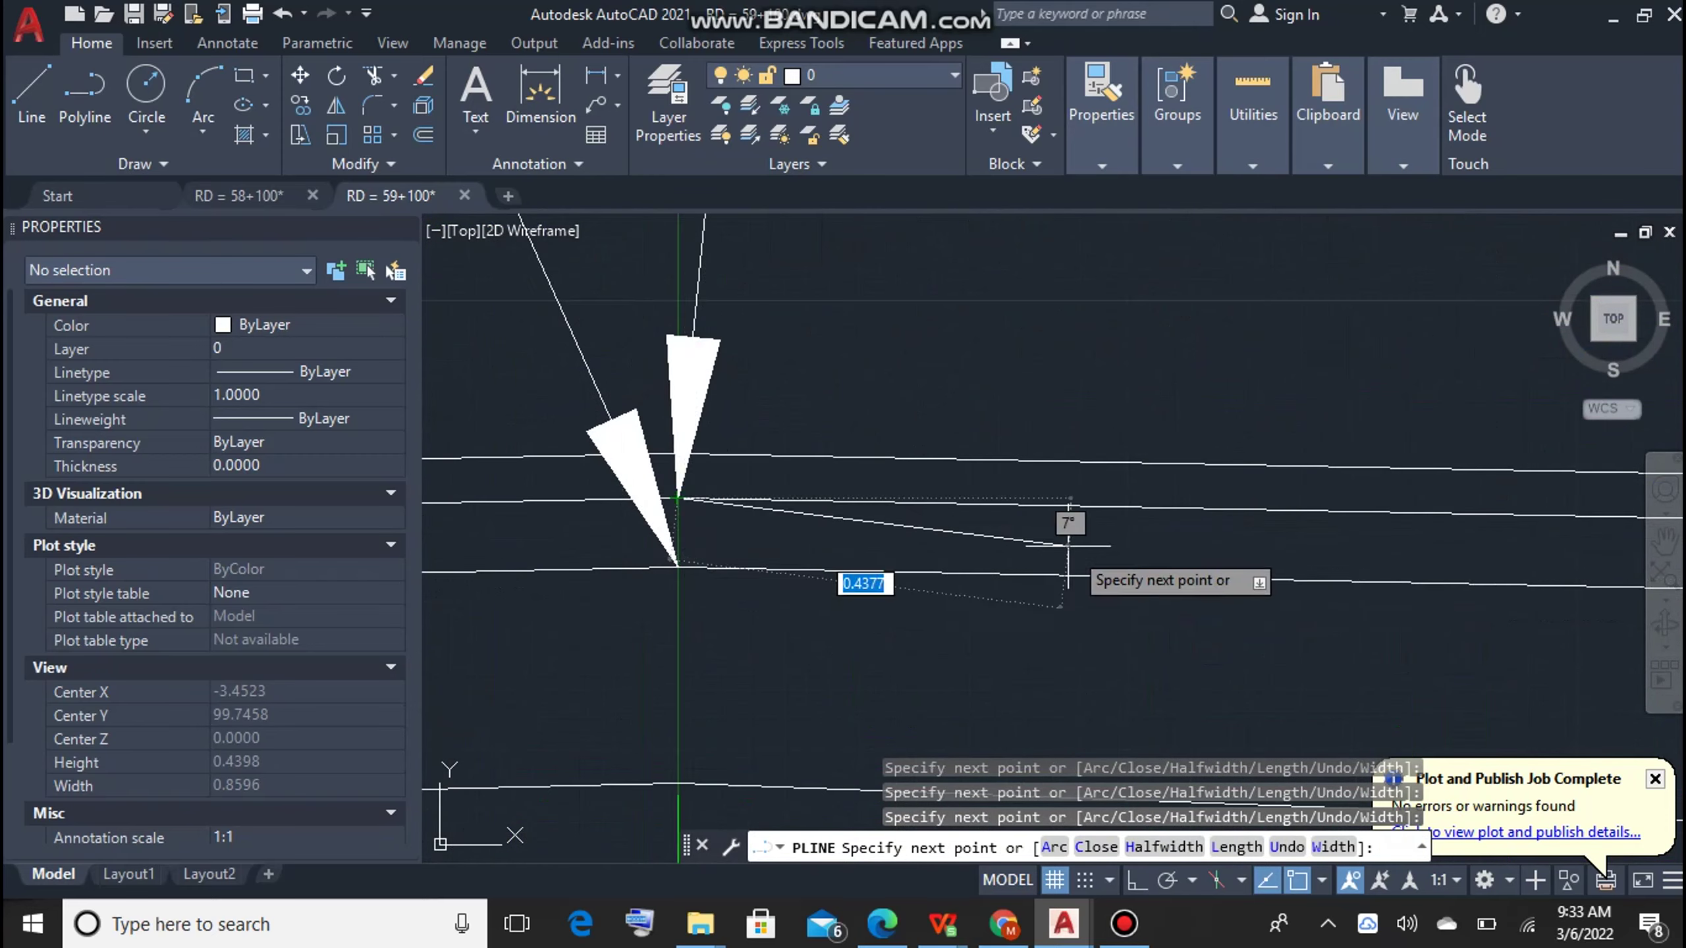
{"action": "scroll", "coordinate": [673, 595], "scroll_direction": "up", "scroll_amount": 2}
{"action": "scroll", "coordinate": [674, 549], "scroll_direction": "up", "scroll_amount": 2}
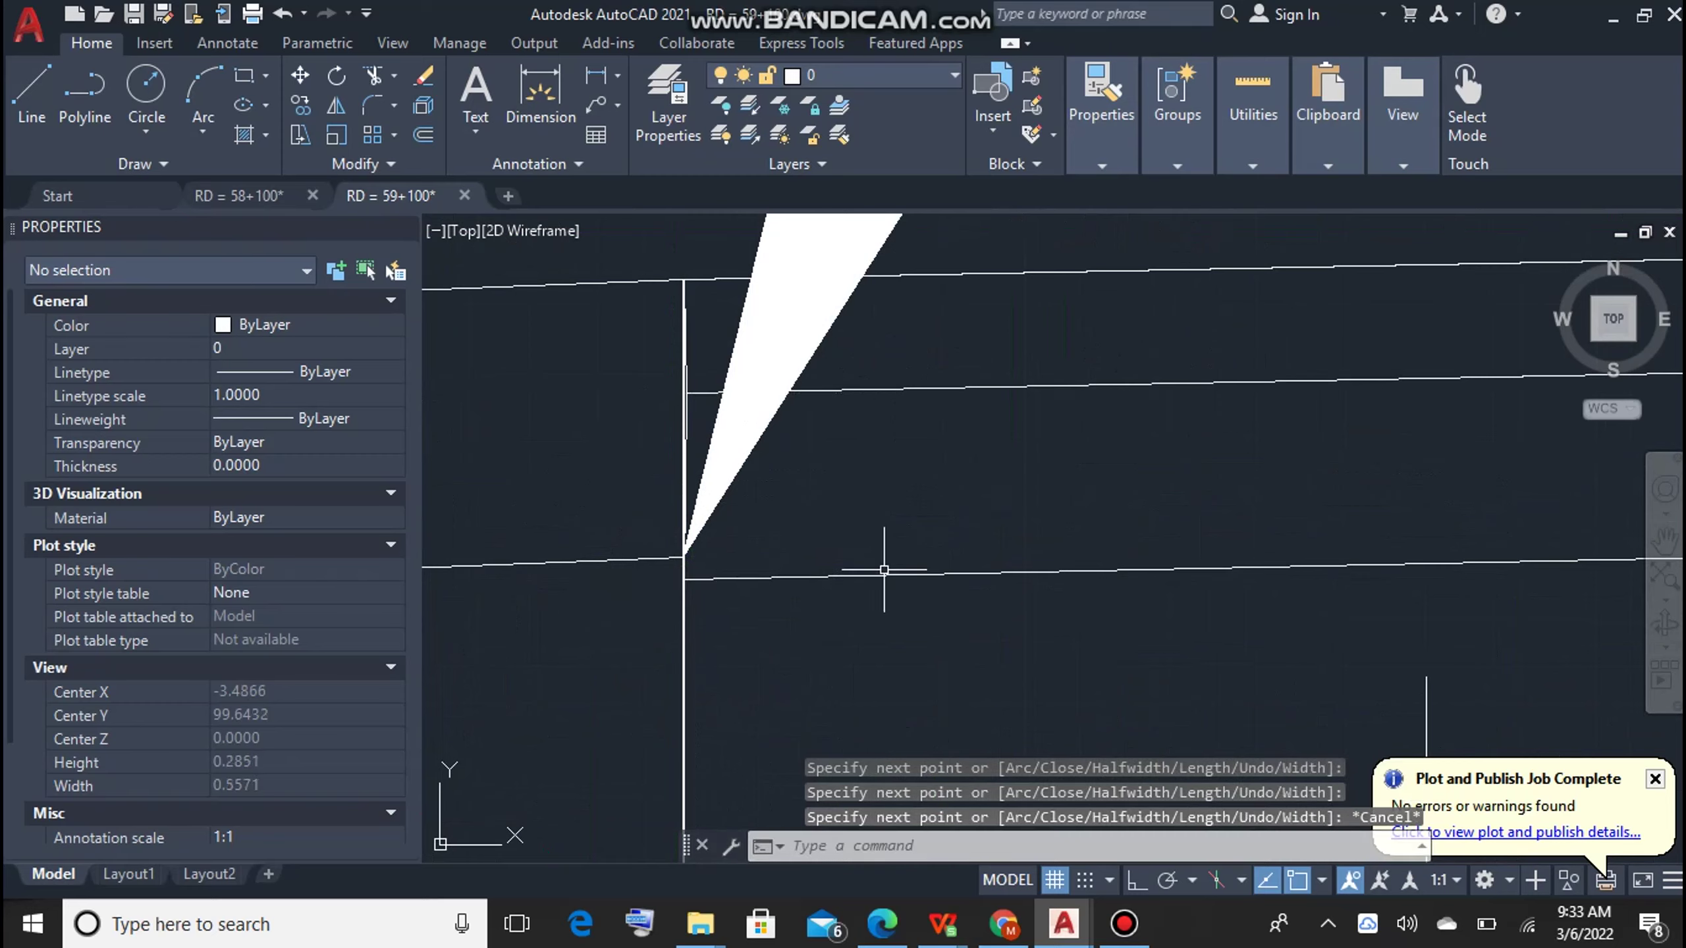
{"action": "scroll", "coordinate": [884, 569], "scroll_direction": "down", "scroll_amount": 3}
{"action": "key", "text": "Return"}
Step: Draw a polyline along the lower layer from the arrow, closing with a vertical segment
{"action": "left_click", "coordinate": [688, 745]}
{"action": "scroll", "coordinate": [636, 697], "scroll_direction": "down", "scroll_amount": 2}
{"action": "left_click", "coordinate": [635, 697]}
{"action": "scroll", "coordinate": [714, 678], "scroll_direction": "down", "scroll_amount": 3}
{"action": "scroll", "coordinate": [714, 677], "scroll_direction": "down", "scroll_amount": 2}
{"action": "scroll", "coordinate": [1429, 470], "scroll_direction": "up", "scroll_amount": 3}
{"action": "scroll", "coordinate": [1490, 532], "scroll_direction": "up", "scroll_amount": 2}
{"action": "scroll", "coordinate": [677, 527], "scroll_direction": "up", "scroll_amount": 2}
{"action": "scroll", "coordinate": [809, 478], "scroll_direction": "down", "scroll_amount": 4}
{"action": "scroll", "coordinate": [713, 362], "scroll_direction": "up", "scroll_amount": 4}
{"action": "left_click", "coordinate": [712, 711]}
{"action": "scroll", "coordinate": [813, 647], "scroll_direction": "up", "scroll_amount": 2}
{"action": "scroll", "coordinate": [813, 647], "scroll_direction": "down", "scroll_amount": 4}
Step: Draw a polyline between the next pair of labelled elevation points
{"action": "key", "text": "Return"}
{"action": "key", "text": "Return"}
{"action": "scroll", "coordinate": [1114, 609], "scroll_direction": "up", "scroll_amount": 4}
{"action": "left_click", "coordinate": [1114, 610]}
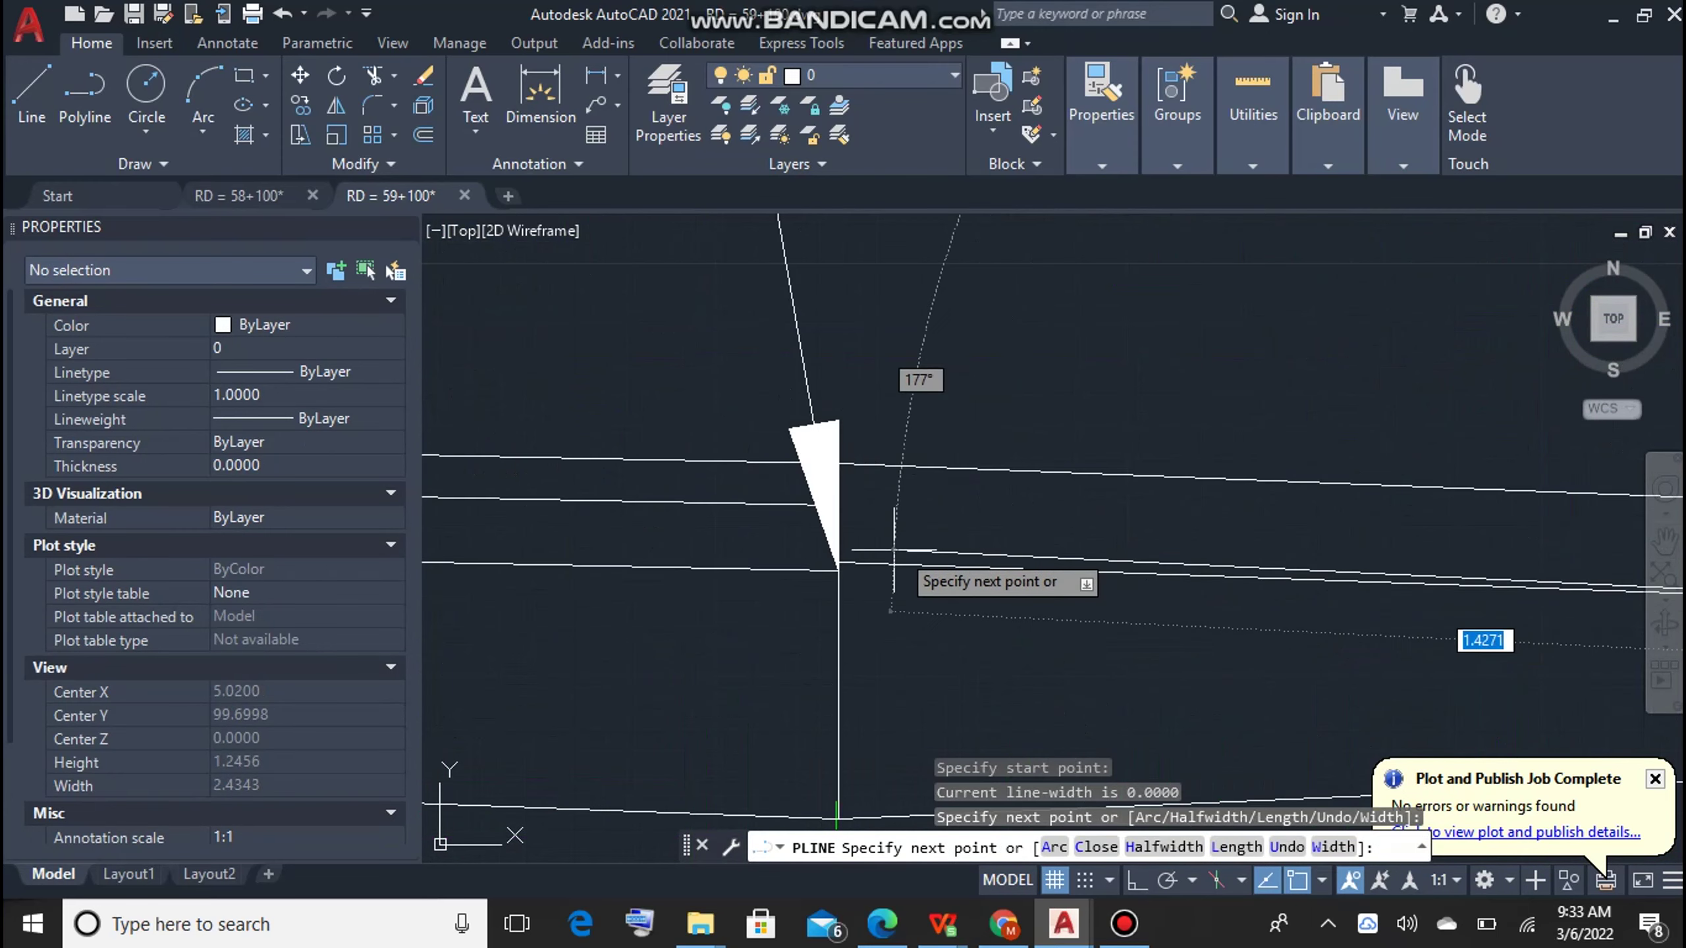
{"action": "scroll", "coordinate": [894, 584], "scroll_direction": "down", "scroll_amount": 3}
{"action": "scroll", "coordinate": [865, 584], "scroll_direction": "up", "scroll_amount": 3}
{"action": "left_click", "coordinate": [885, 621]}
{"action": "scroll", "coordinate": [884, 622], "scroll_direction": "down", "scroll_amount": 3}
{"action": "scroll", "coordinate": [873, 603], "scroll_direction": "up", "scroll_amount": 3}
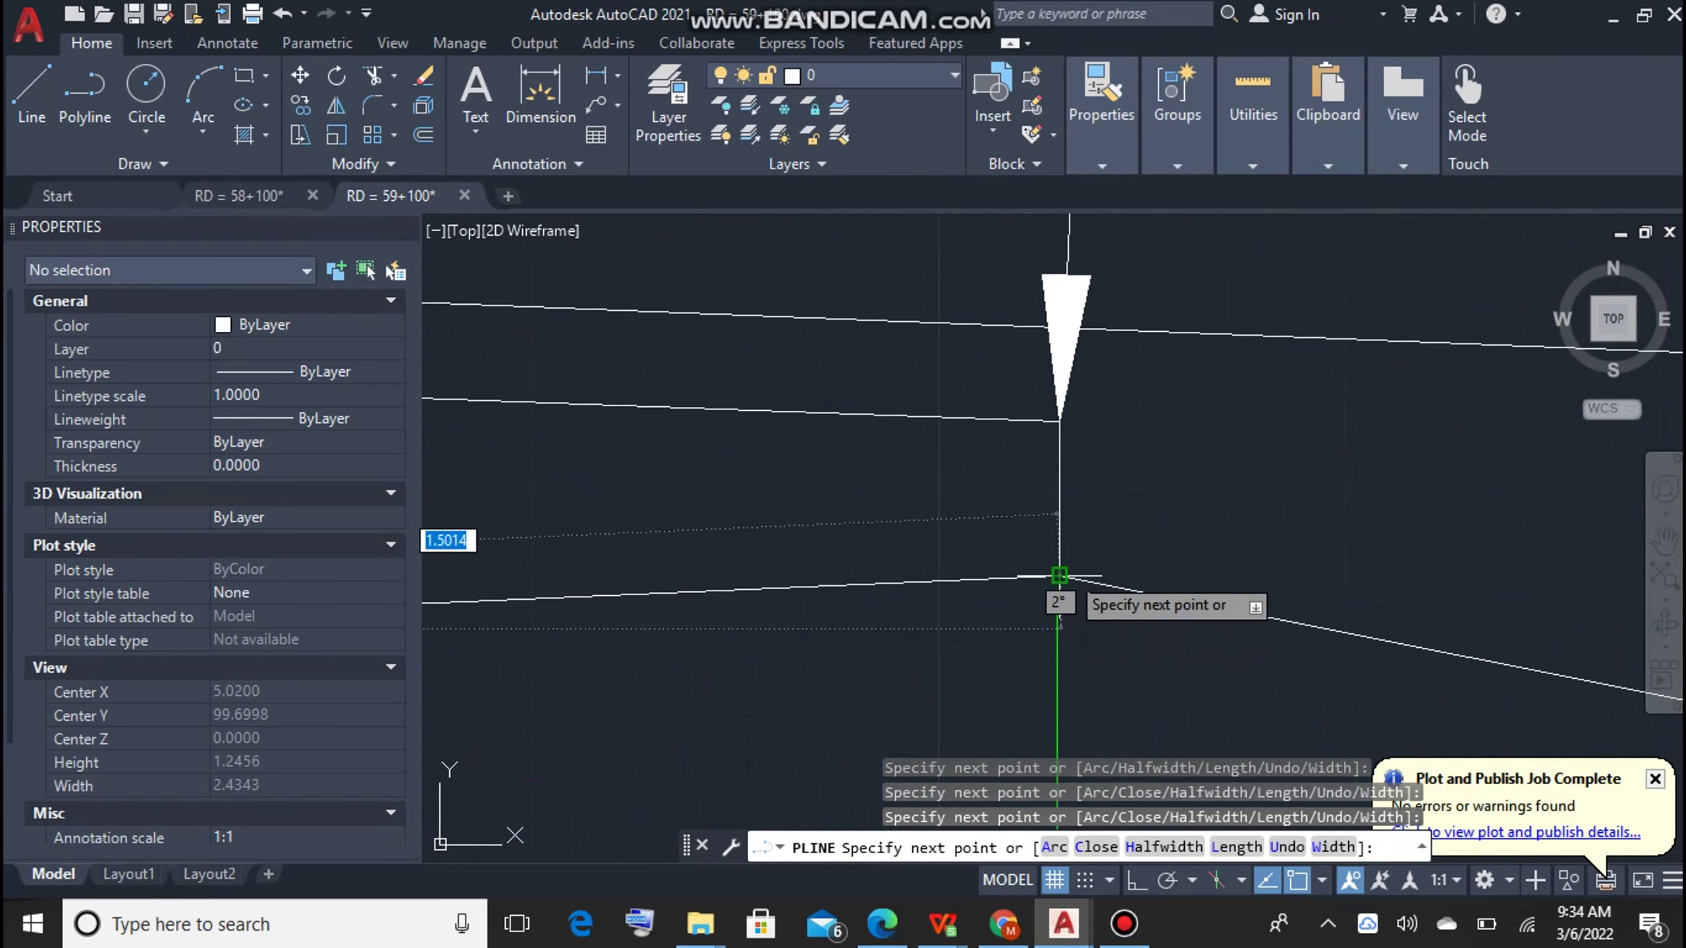
Step: Trace the upper layer polyline down to the corner point
{"action": "key", "text": "Return"}
{"action": "key", "text": "Return"}
{"action": "left_click", "coordinate": [1065, 331]}
{"action": "scroll", "coordinate": [1189, 501], "scroll_direction": "down", "scroll_amount": 3}
{"action": "scroll", "coordinate": [835, 471], "scroll_direction": "up", "scroll_amount": 3}
{"action": "left_click", "coordinate": [835, 471]}
{"action": "scroll", "coordinate": [825, 362], "scroll_direction": "up", "scroll_amount": 3}
{"action": "scroll", "coordinate": [813, 640], "scroll_direction": "down", "scroll_amount": 3}
{"action": "scroll", "coordinate": [848, 523], "scroll_direction": "up", "scroll_amount": 3}
{"action": "scroll", "coordinate": [999, 590], "scroll_direction": "down", "scroll_amount": 3}
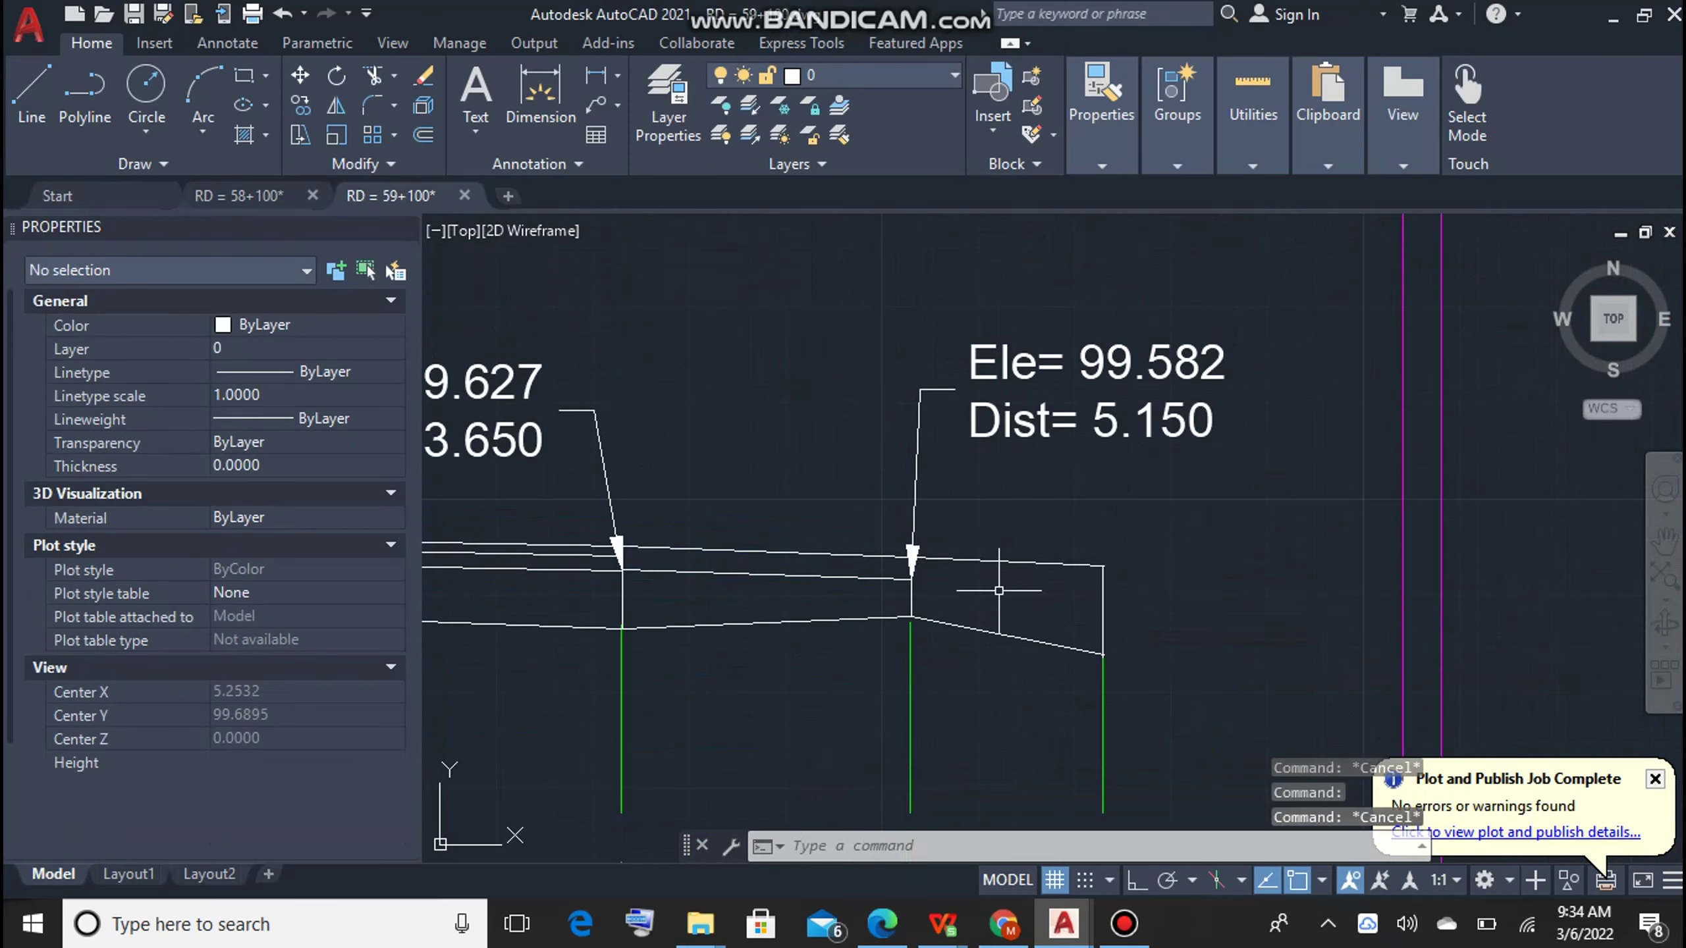
{"action": "left_click", "coordinate": [1126, 659]}
{"action": "scroll", "coordinate": [1125, 659], "scroll_direction": "up", "scroll_amount": 3}
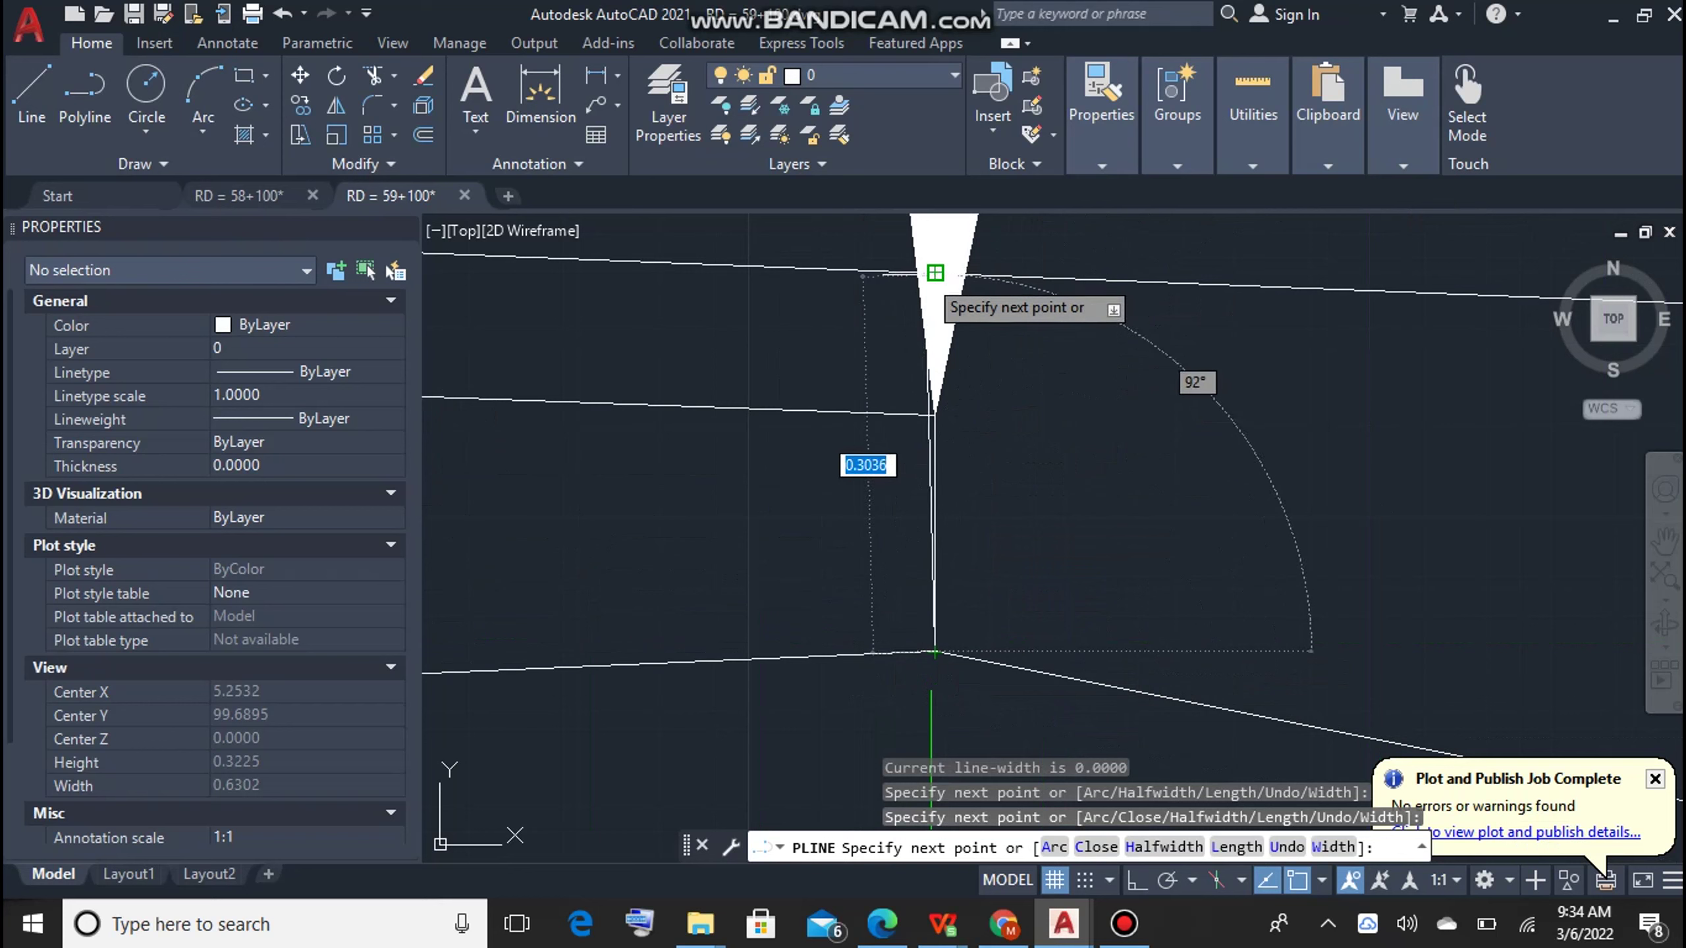
{"action": "scroll", "coordinate": [1242, 470], "scroll_direction": "down", "scroll_amount": 3}
{"action": "key", "text": "Escape"}
{"action": "scroll", "coordinate": [1253, 614], "scroll_direction": "up", "scroll_amount": 3}
Step: Grip-stretch the last polyline endpoint to the section edge and save the drawing
{"action": "left_click", "coordinate": [1228, 680]}
{"action": "left_click", "coordinate": [1248, 657]}
{"action": "key", "text": "Escape"}
{"action": "key", "text": "Escape"}
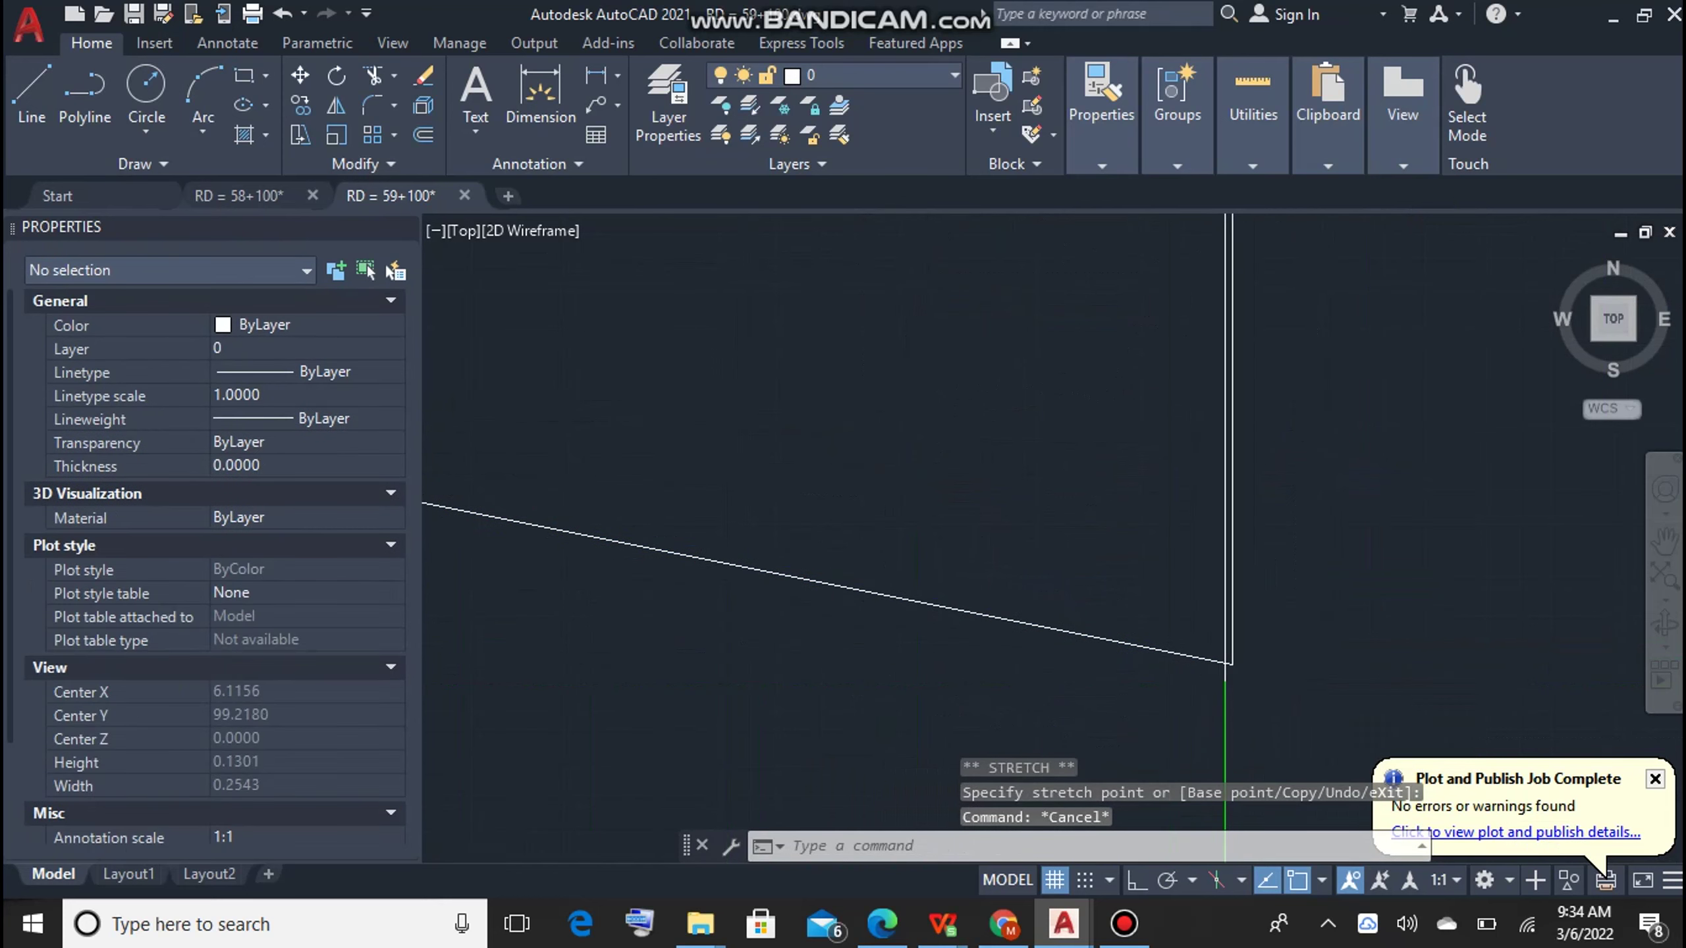
{"action": "scroll", "coordinate": [993, 674], "scroll_direction": "down", "scroll_amount": 5}
{"action": "key", "text": "ctrl+s"}
Step: Start the AREA command and check the W.B.M 25cm area cell in the table
{"action": "scroll", "coordinate": [774, 657], "scroll_direction": "up", "scroll_amount": 4}
{"action": "type", "text": "aa"}
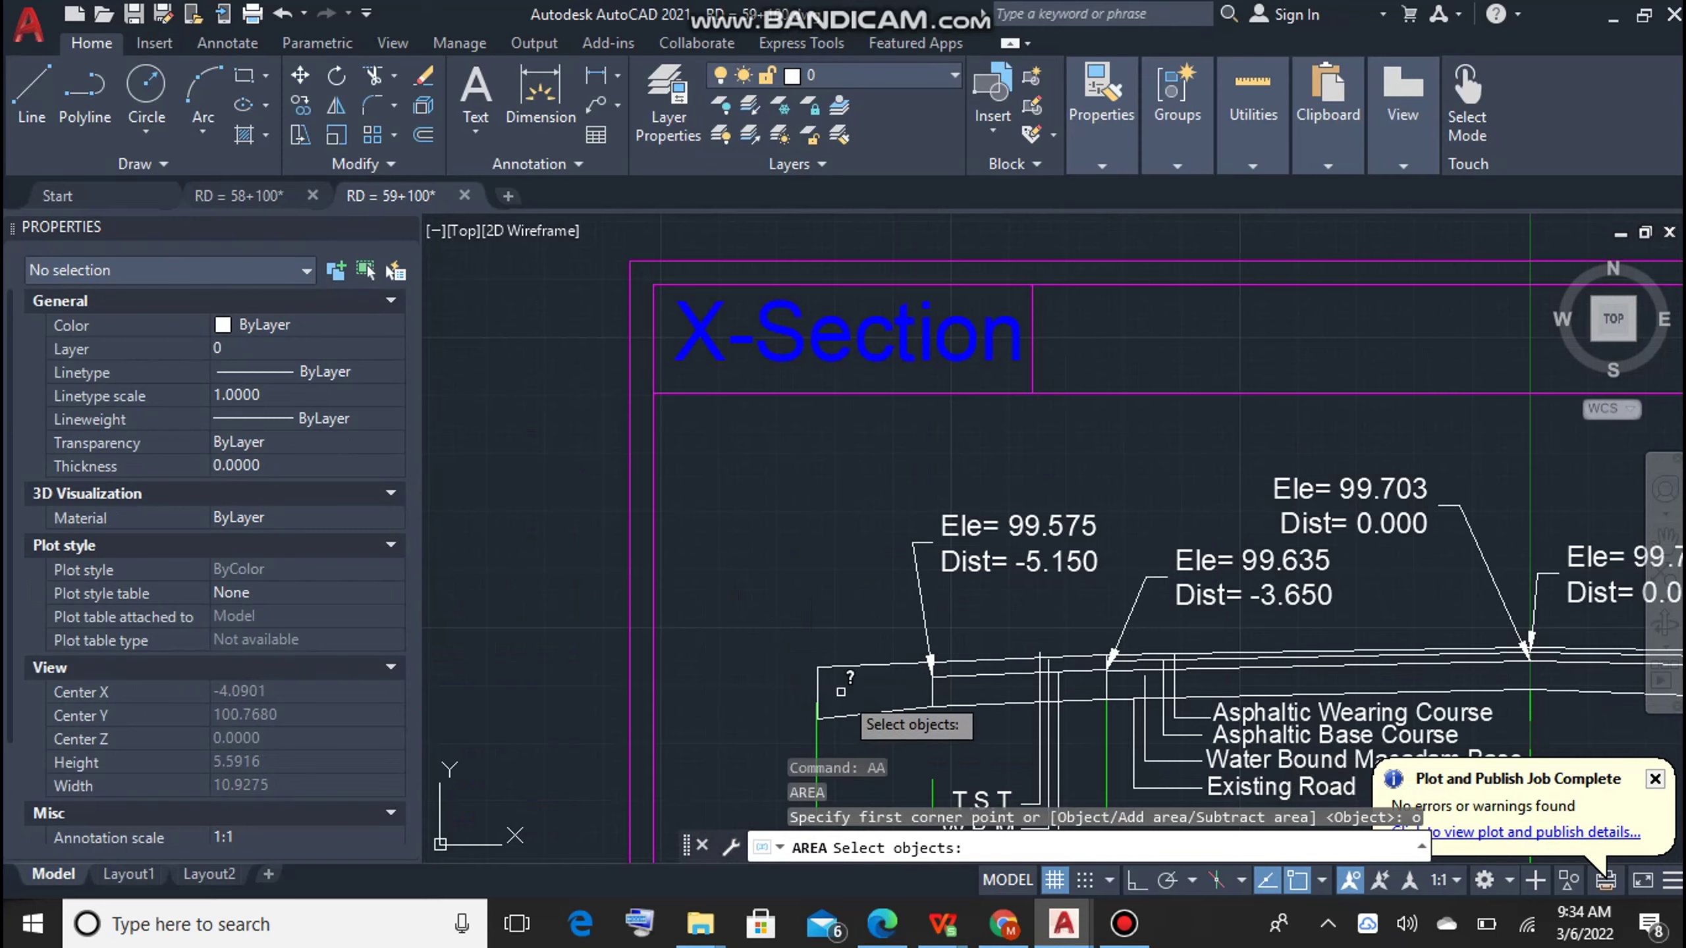
{"action": "scroll", "coordinate": [1141, 669], "scroll_direction": "up", "scroll_amount": 4}
{"action": "scroll", "coordinate": [996, 597], "scroll_direction": "down", "scroll_amount": 5}
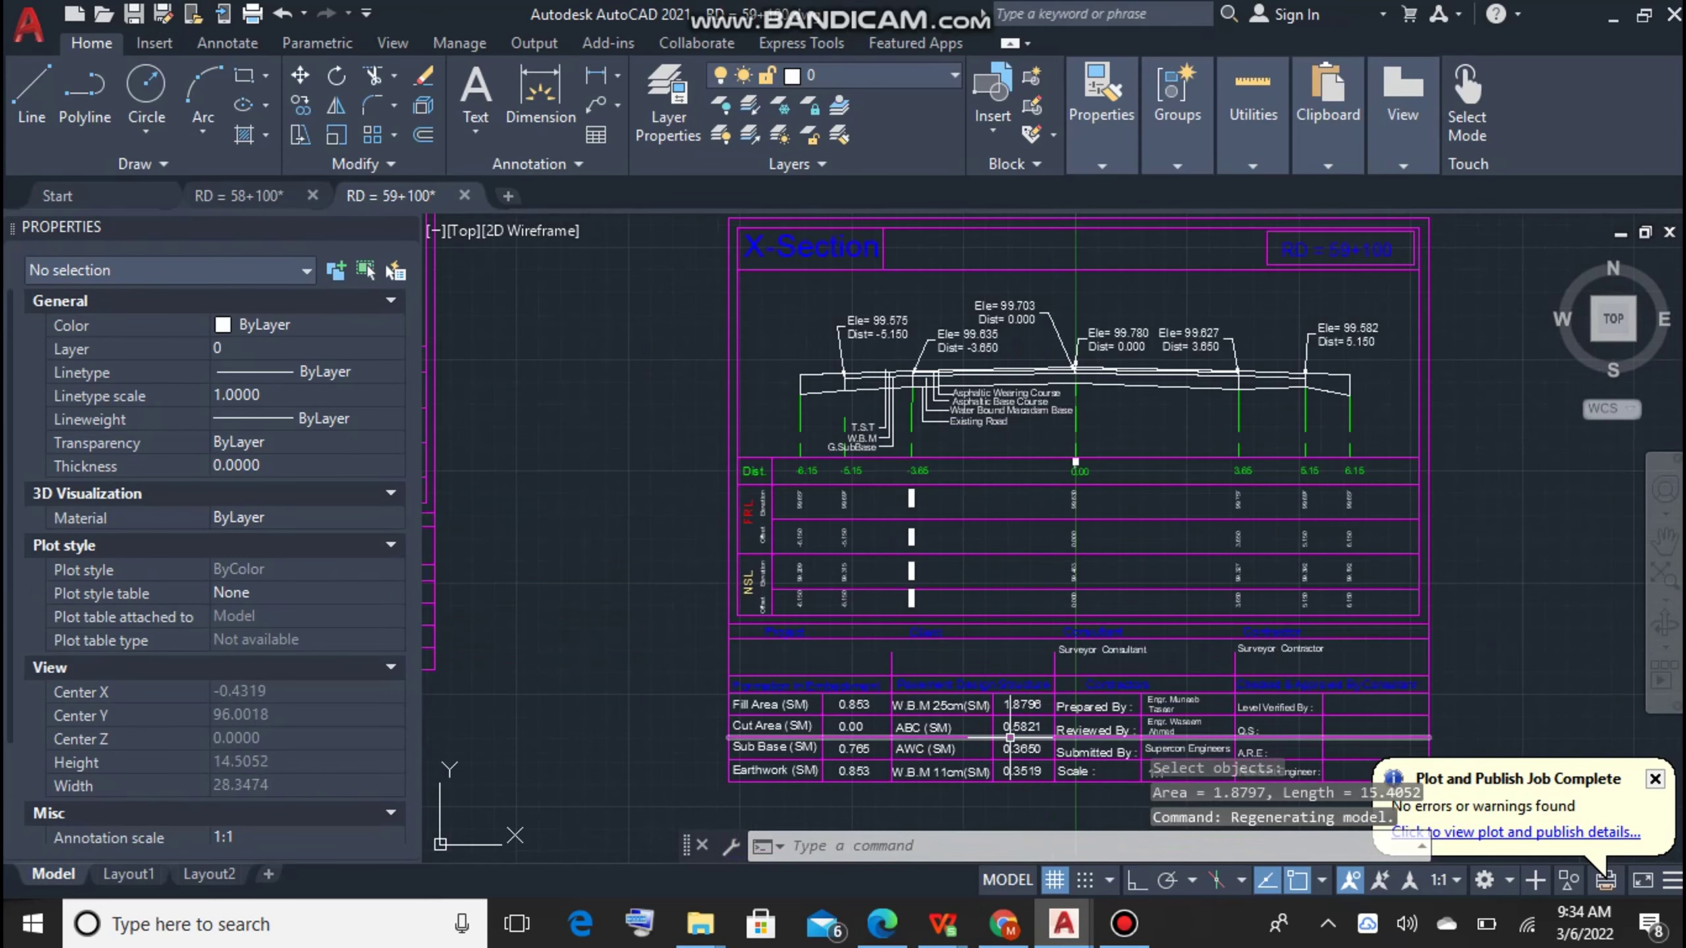
{"action": "scroll", "coordinate": [962, 717], "scroll_direction": "up", "scroll_amount": 5}
{"action": "double_click", "coordinate": [1035, 608]}
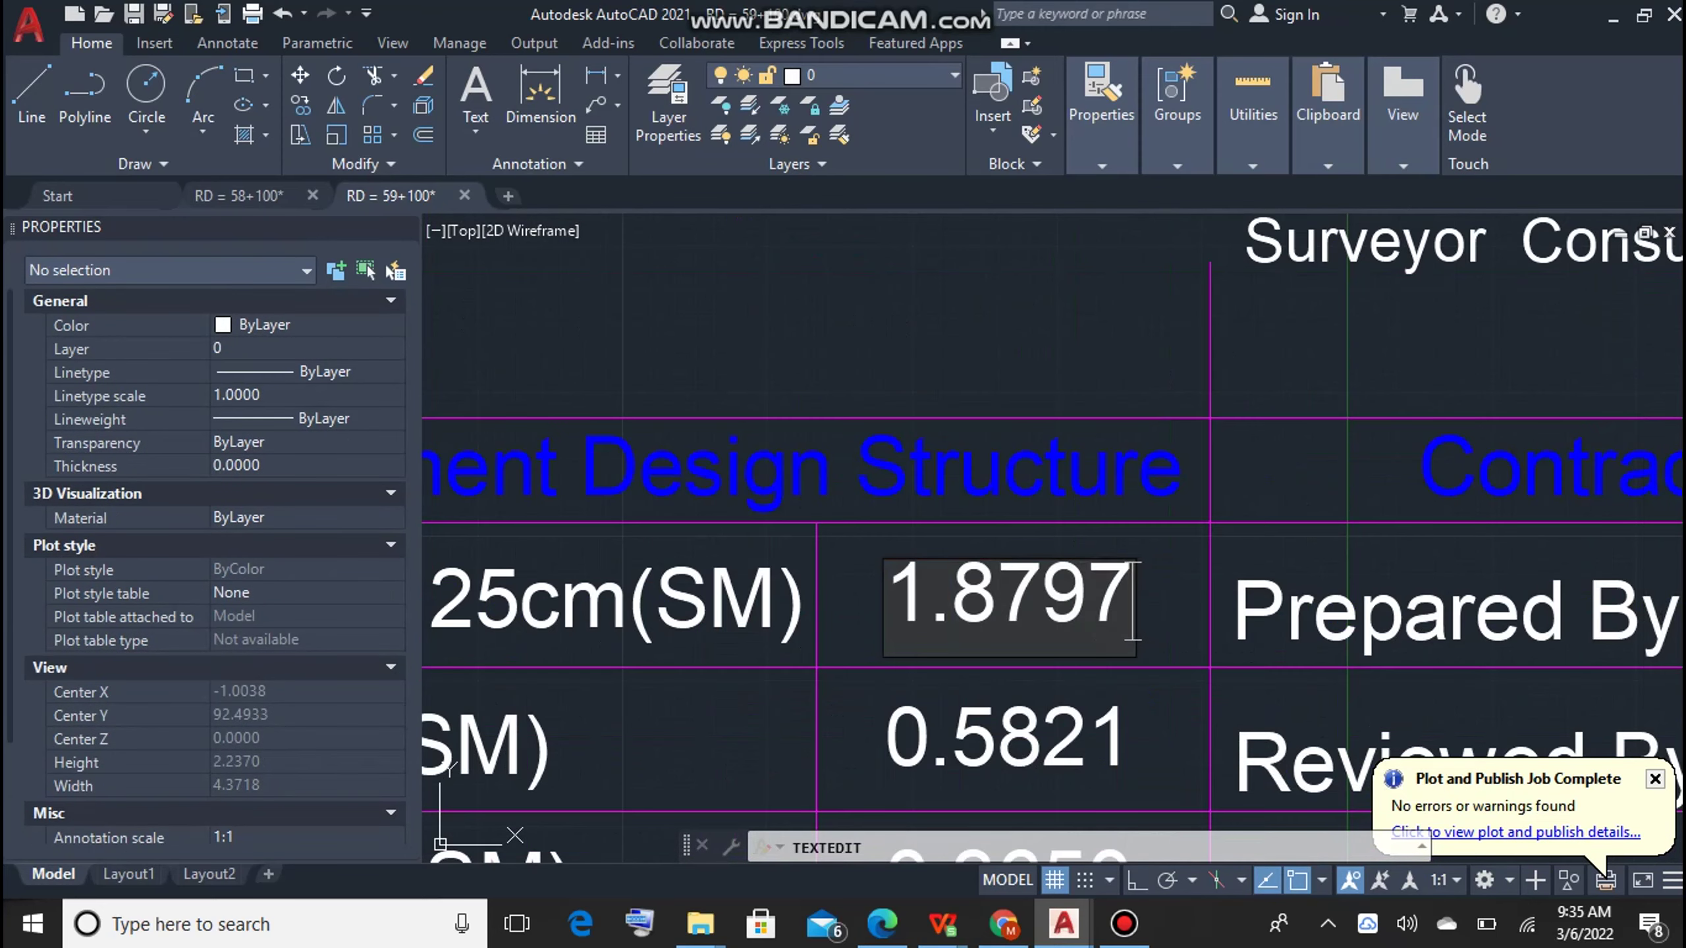
{"action": "key", "text": "Escape"}
{"action": "key", "text": "Escape"}
{"action": "scroll", "coordinate": [1132, 601], "scroll_direction": "down", "scroll_amount": 5}
{"action": "scroll", "coordinate": [995, 532], "scroll_direction": "down", "scroll_amount": 3}
{"action": "scroll", "coordinate": [850, 387], "scroll_direction": "up", "scroll_amount": 8}
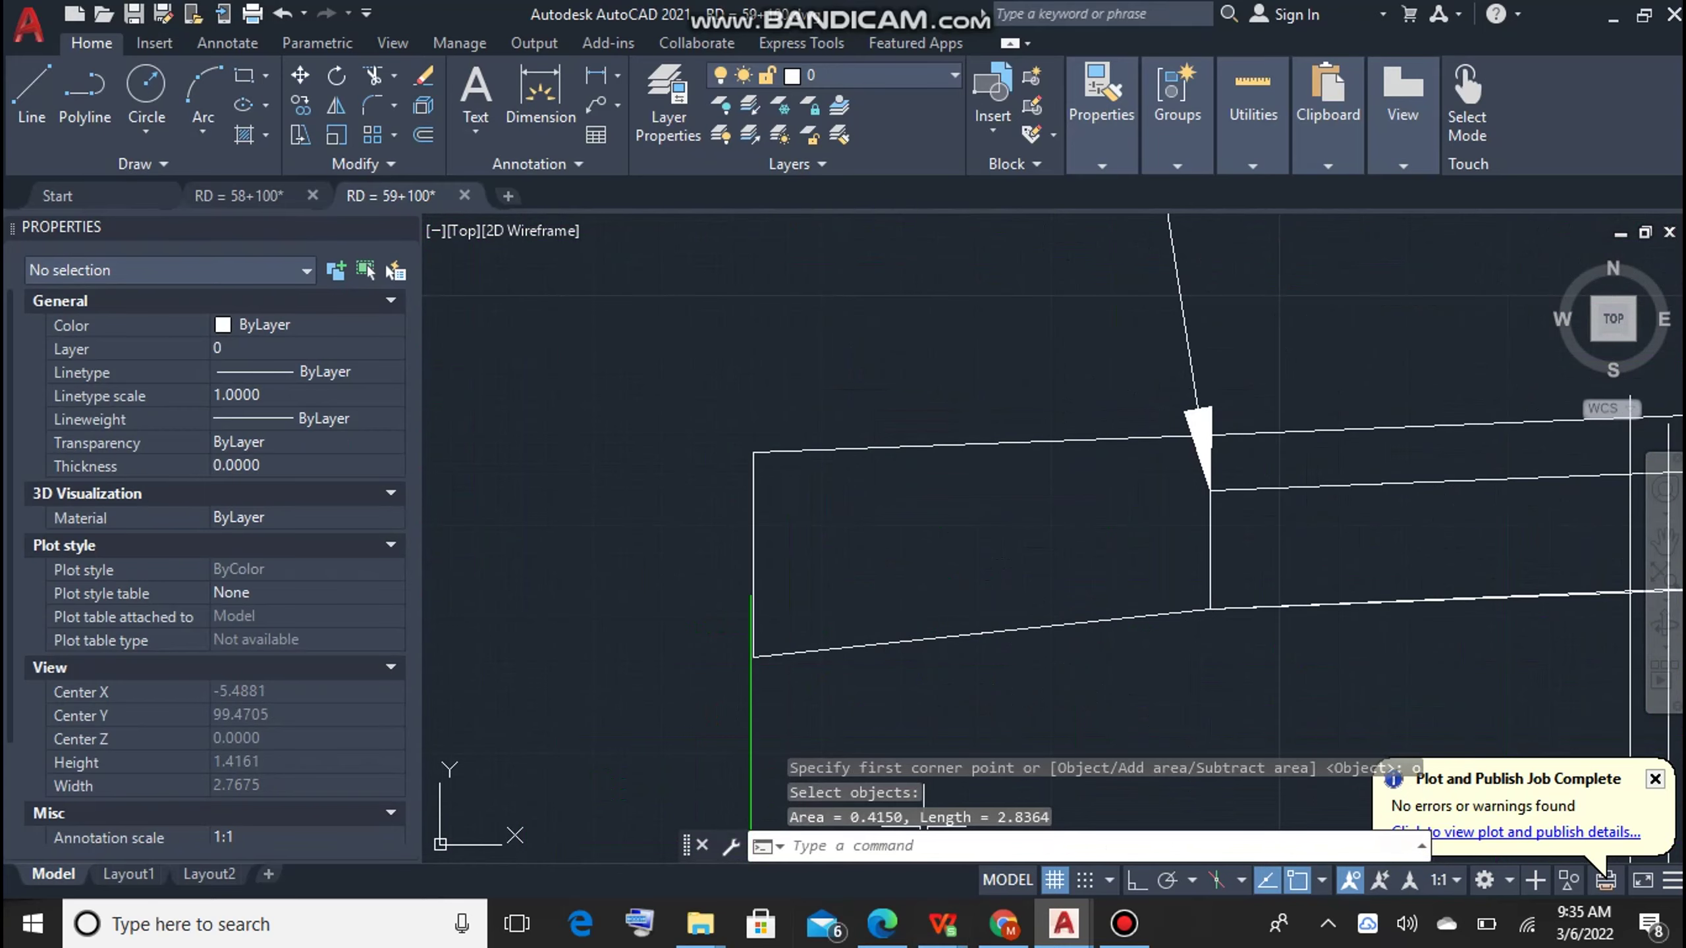
{"action": "scroll", "coordinate": [912, 749], "scroll_direction": "down", "scroll_amount": 3}
{"action": "scroll", "coordinate": [1317, 711], "scroll_direction": "up", "scroll_amount": 2}
Step: Choose AREA's Object option and check the Fill Area value 0.853
{"action": "key", "text": "Return"}
{"action": "type", "text": "o"}
{"action": "key", "text": "Return"}
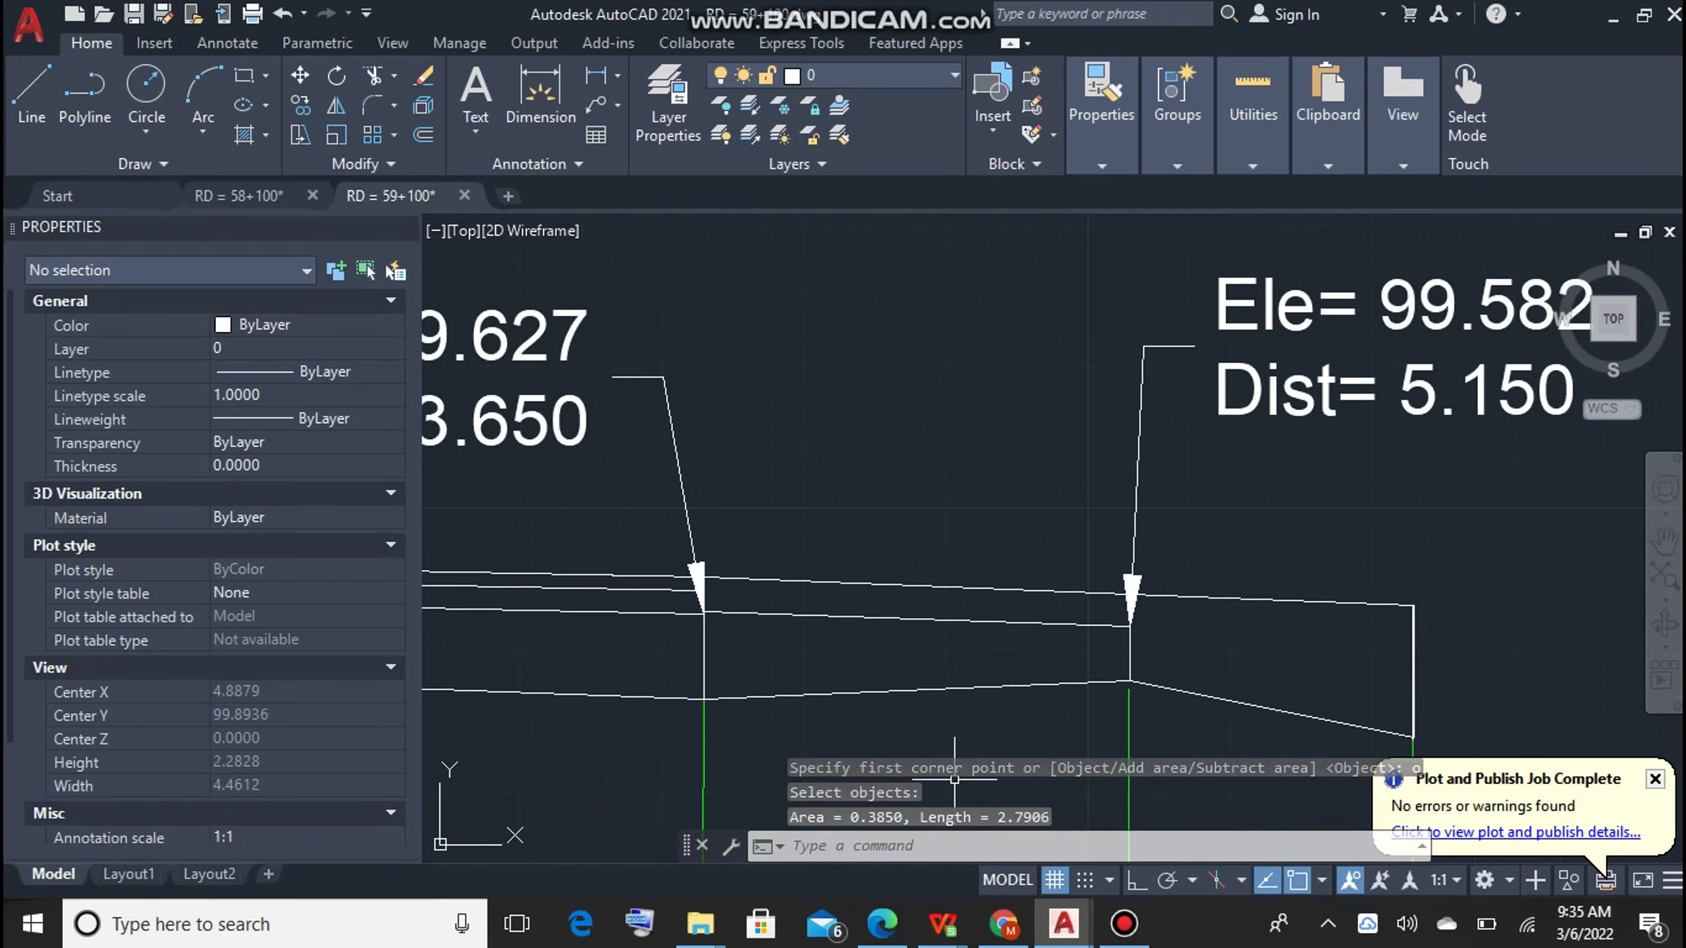
{"action": "scroll", "coordinate": [1003, 698], "scroll_direction": "down", "scroll_amount": 5}
{"action": "scroll", "coordinate": [724, 717], "scroll_direction": "up", "scroll_amount": 5}
{"action": "scroll", "coordinate": [717, 312], "scroll_direction": "up", "scroll_amount": 3}
{"action": "double_click", "coordinate": [727, 312]}
{"action": "scroll", "coordinate": [727, 312], "scroll_direction": "down", "scroll_amount": 3}
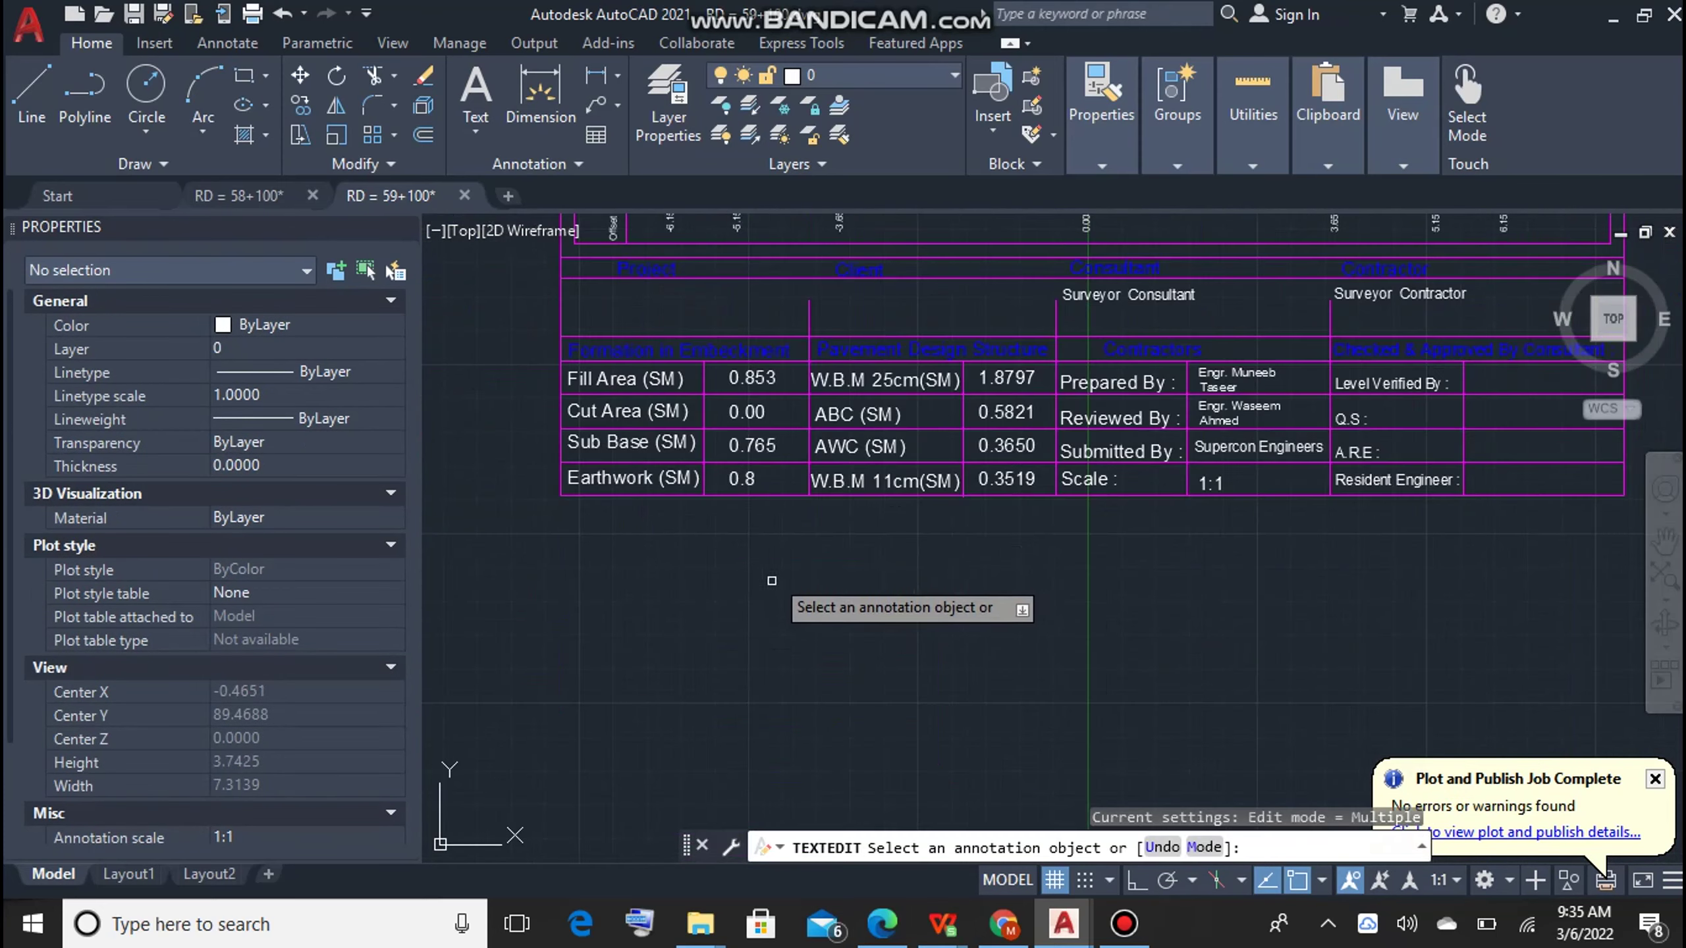
{"action": "key", "text": "Escape"}
{"action": "scroll", "coordinate": [730, 372], "scroll_direction": "up", "scroll_amount": 4}
{"action": "key", "text": "Escape"}
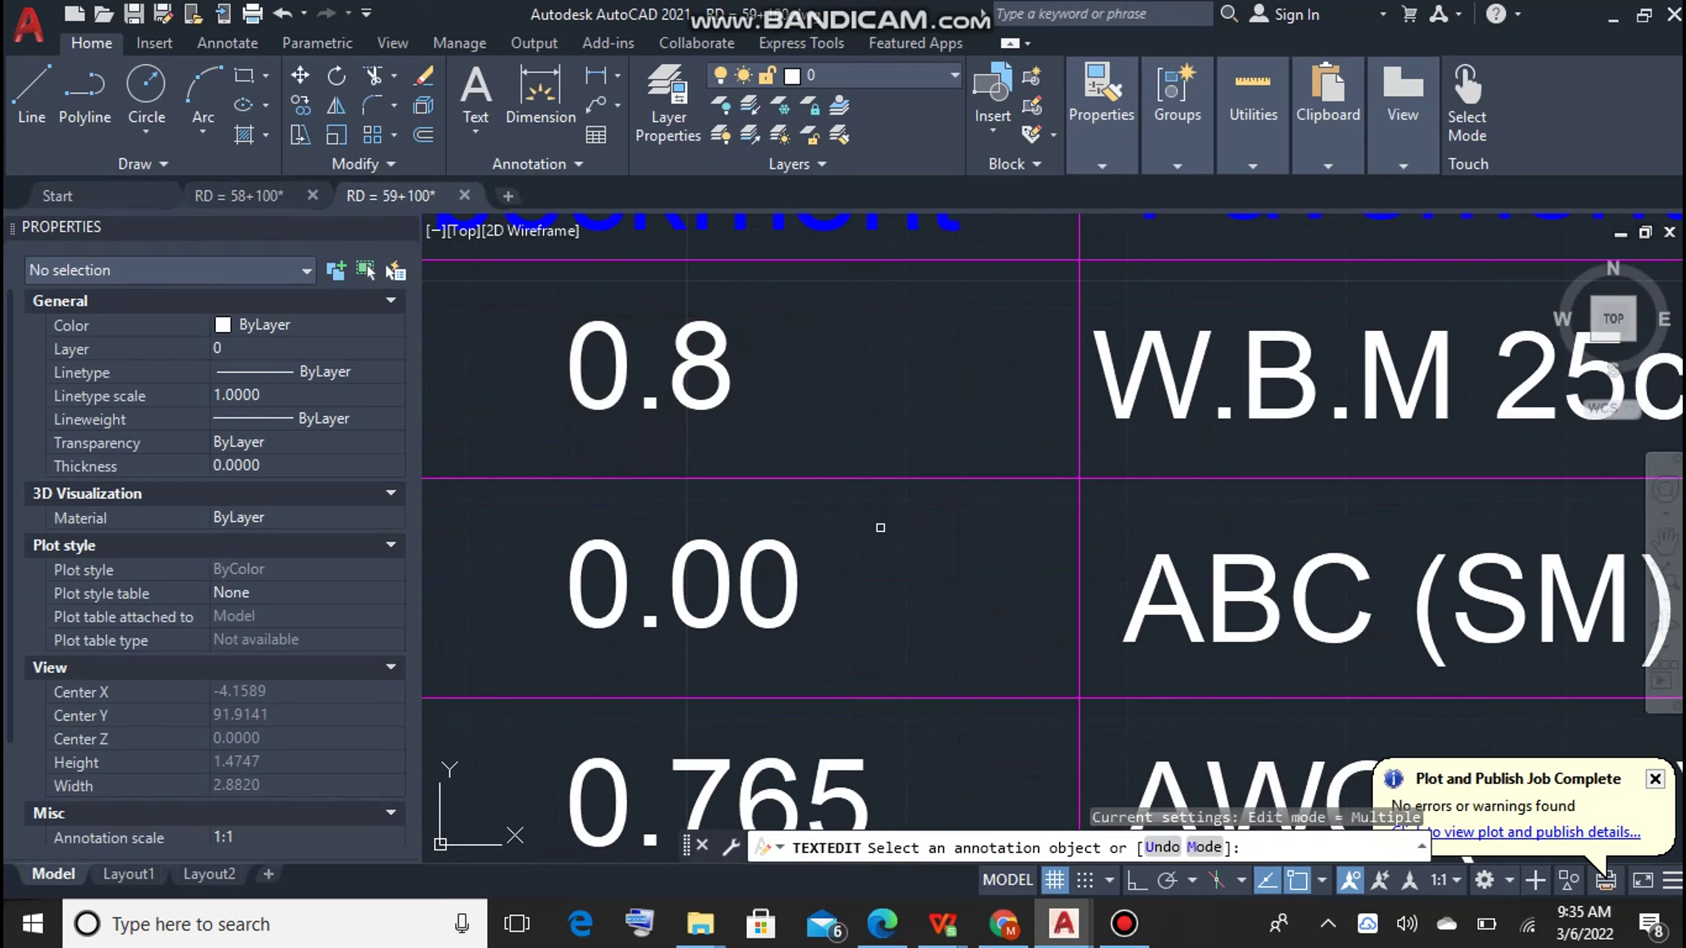
{"action": "scroll", "coordinate": [882, 292], "scroll_direction": "down", "scroll_amount": 4}
{"action": "scroll", "coordinate": [883, 292], "scroll_direction": "up", "scroll_amount": 4}
Step: Measure several layer polylines with AREA by Object
{"action": "key", "text": "Return"}
{"action": "type", "text": "o"}
{"action": "key", "text": "Return"}
{"action": "left_click", "coordinate": [1004, 715]}
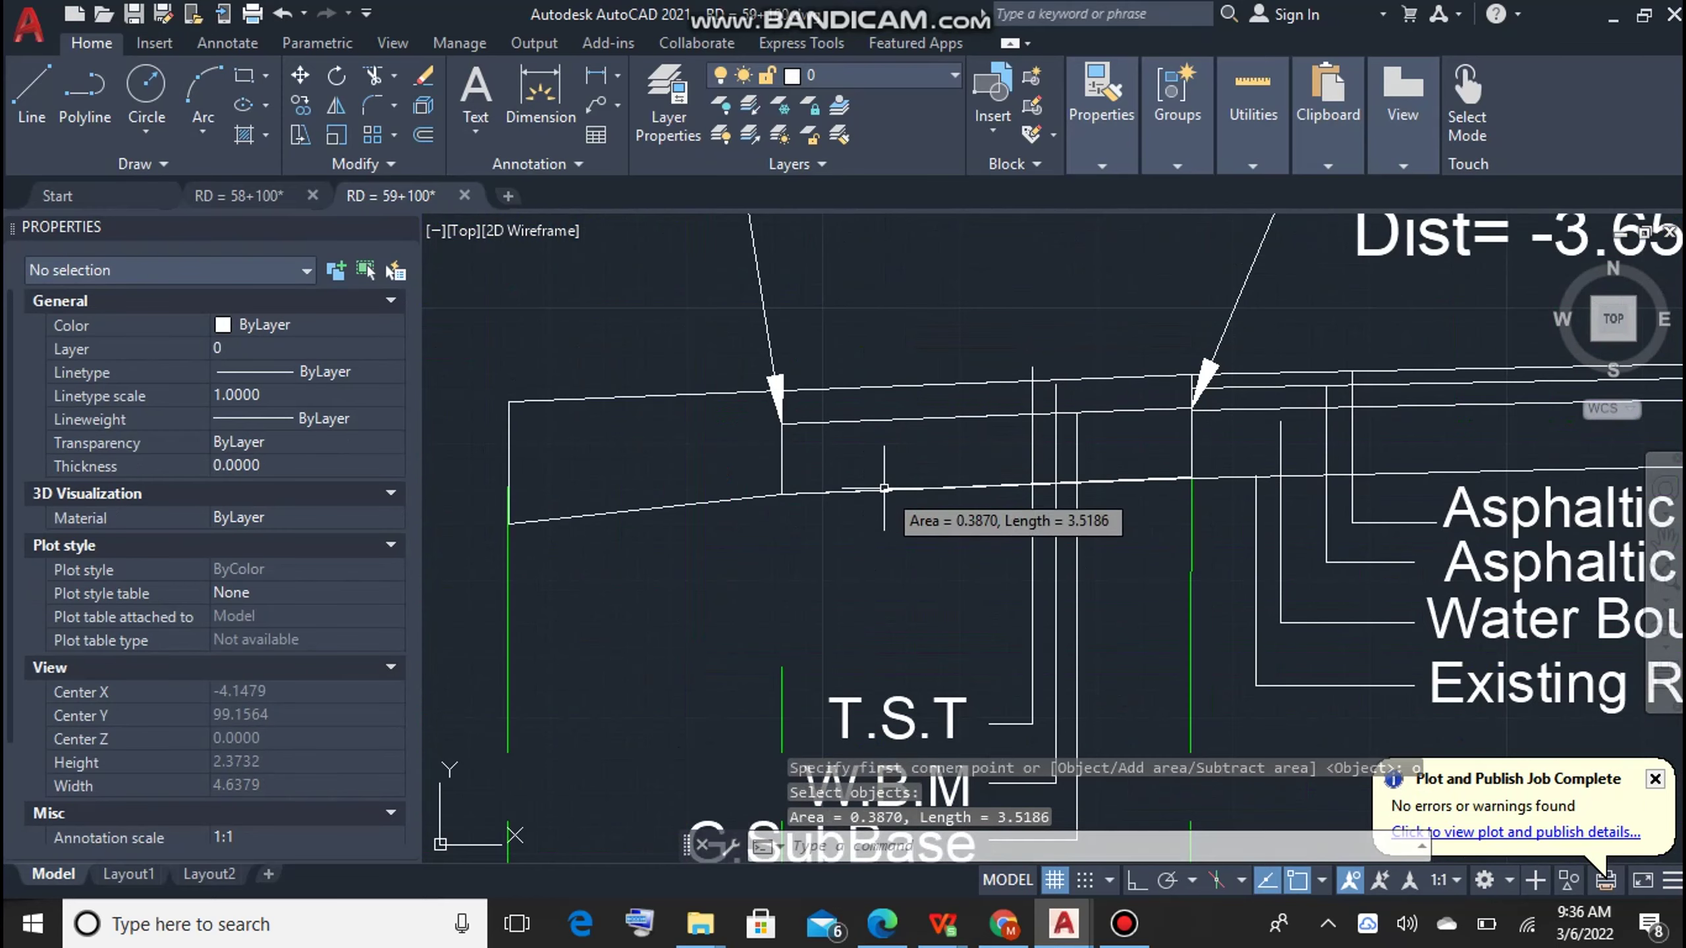
{"action": "scroll", "coordinate": [1004, 715], "scroll_direction": "down", "scroll_amount": 4}
{"action": "scroll", "coordinate": [1075, 538], "scroll_direction": "up", "scroll_amount": 4}
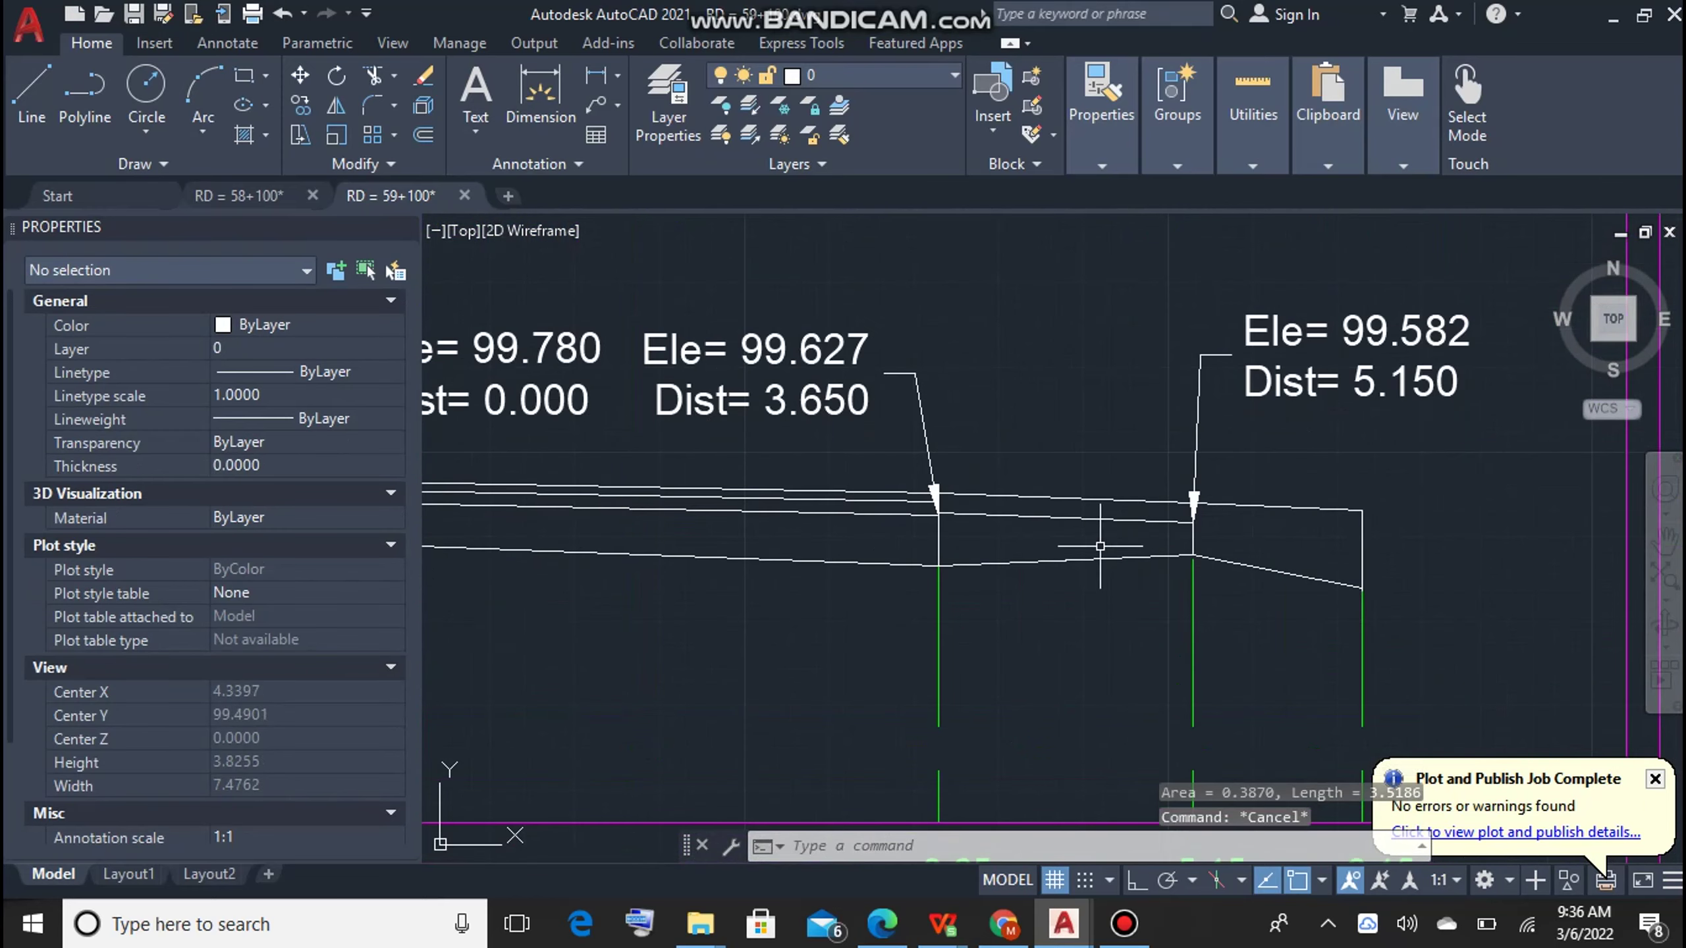
{"action": "key", "text": "Return"}
{"action": "type", "text": "o"}
{"action": "left_click", "coordinate": [982, 598]}
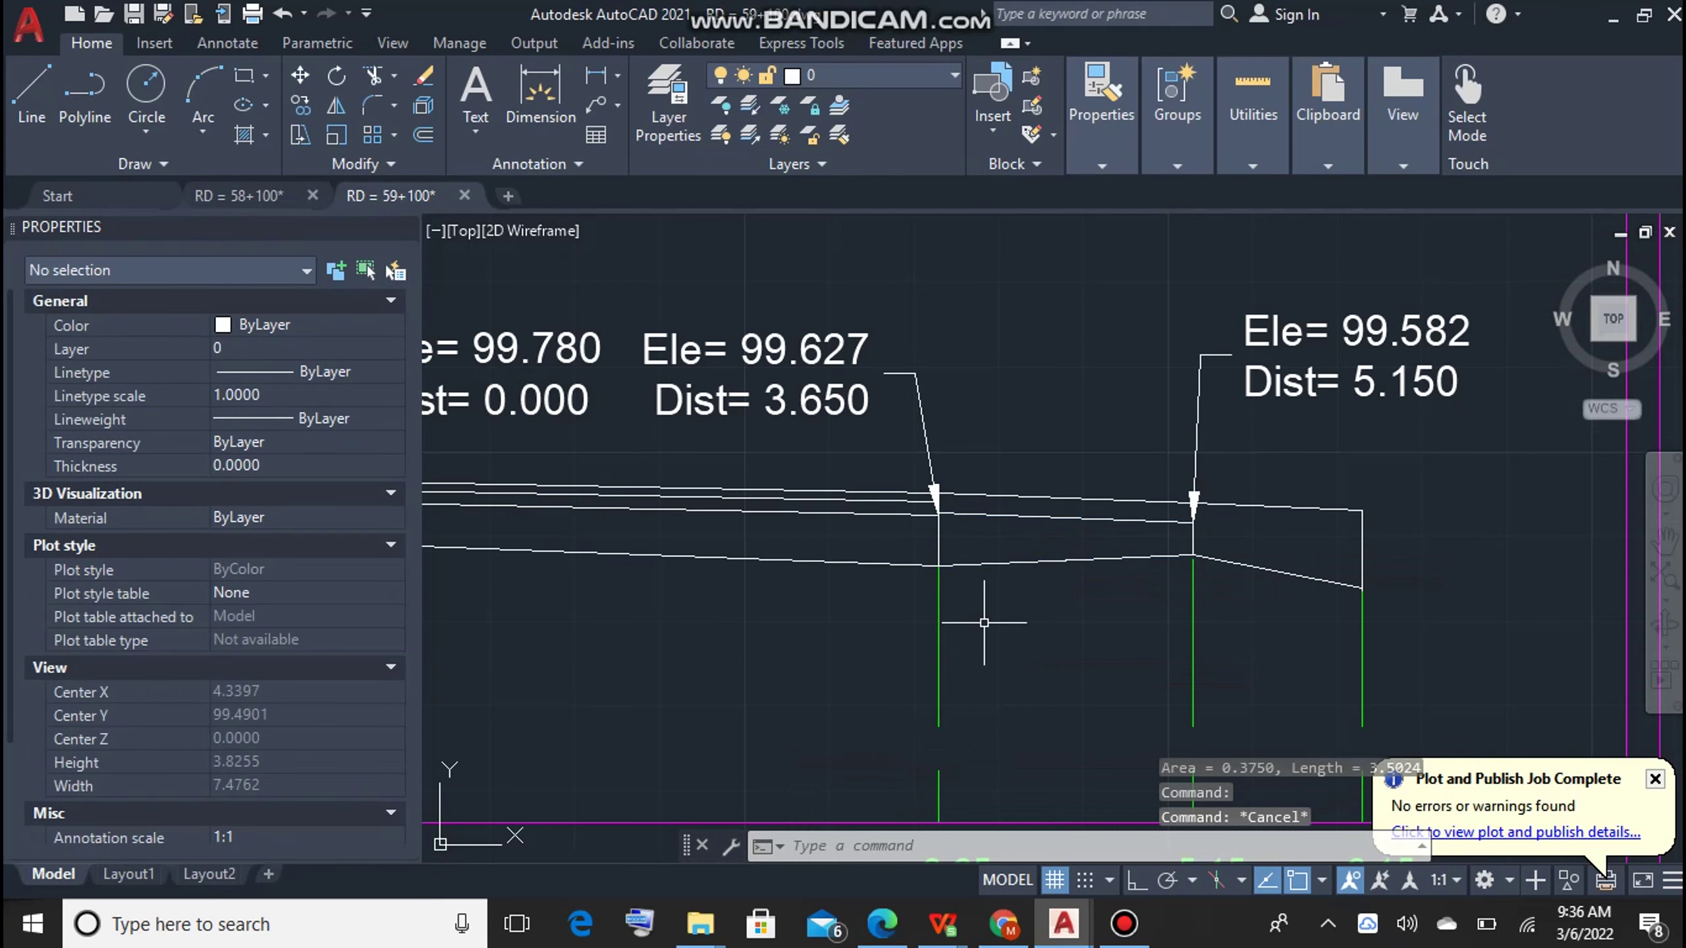
{"action": "key", "text": "Return"}
{"action": "left_click", "coordinate": [991, 565]}
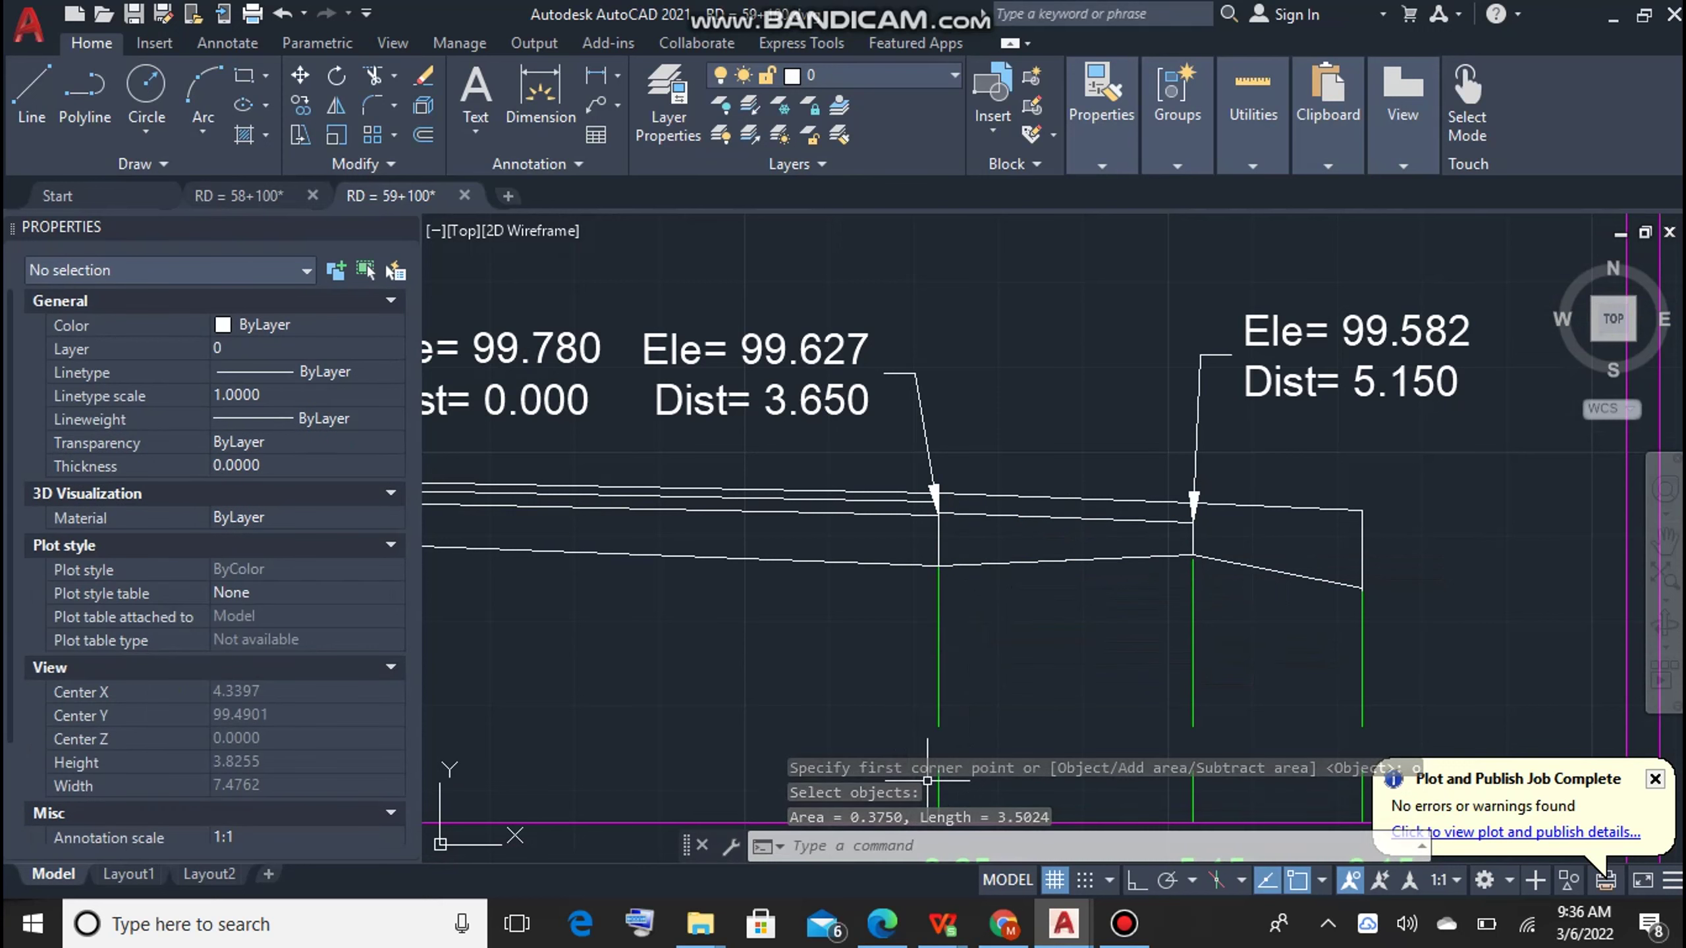
{"action": "scroll", "coordinate": [927, 780], "scroll_direction": "down", "scroll_amount": 5}
{"action": "scroll", "coordinate": [929, 730], "scroll_direction": "up", "scroll_amount": 6}
Step: Change the Sub Base area in the quantity table to 0.762
{"action": "double_click", "coordinate": [942, 727]}
{"action": "key", "text": "BackSpace"}
{"action": "type", "text": "2"}
{"action": "scroll", "coordinate": [955, 730], "scroll_direction": "down", "scroll_amount": 5}
{"action": "scroll", "coordinate": [976, 551], "scroll_direction": "up", "scroll_amount": 6}
Step: Measure the remaining layer polylines by Object, obtaining 0.3650 and 0.5765
{"action": "type", "text": "area"}
{"action": "key", "text": "Return"}
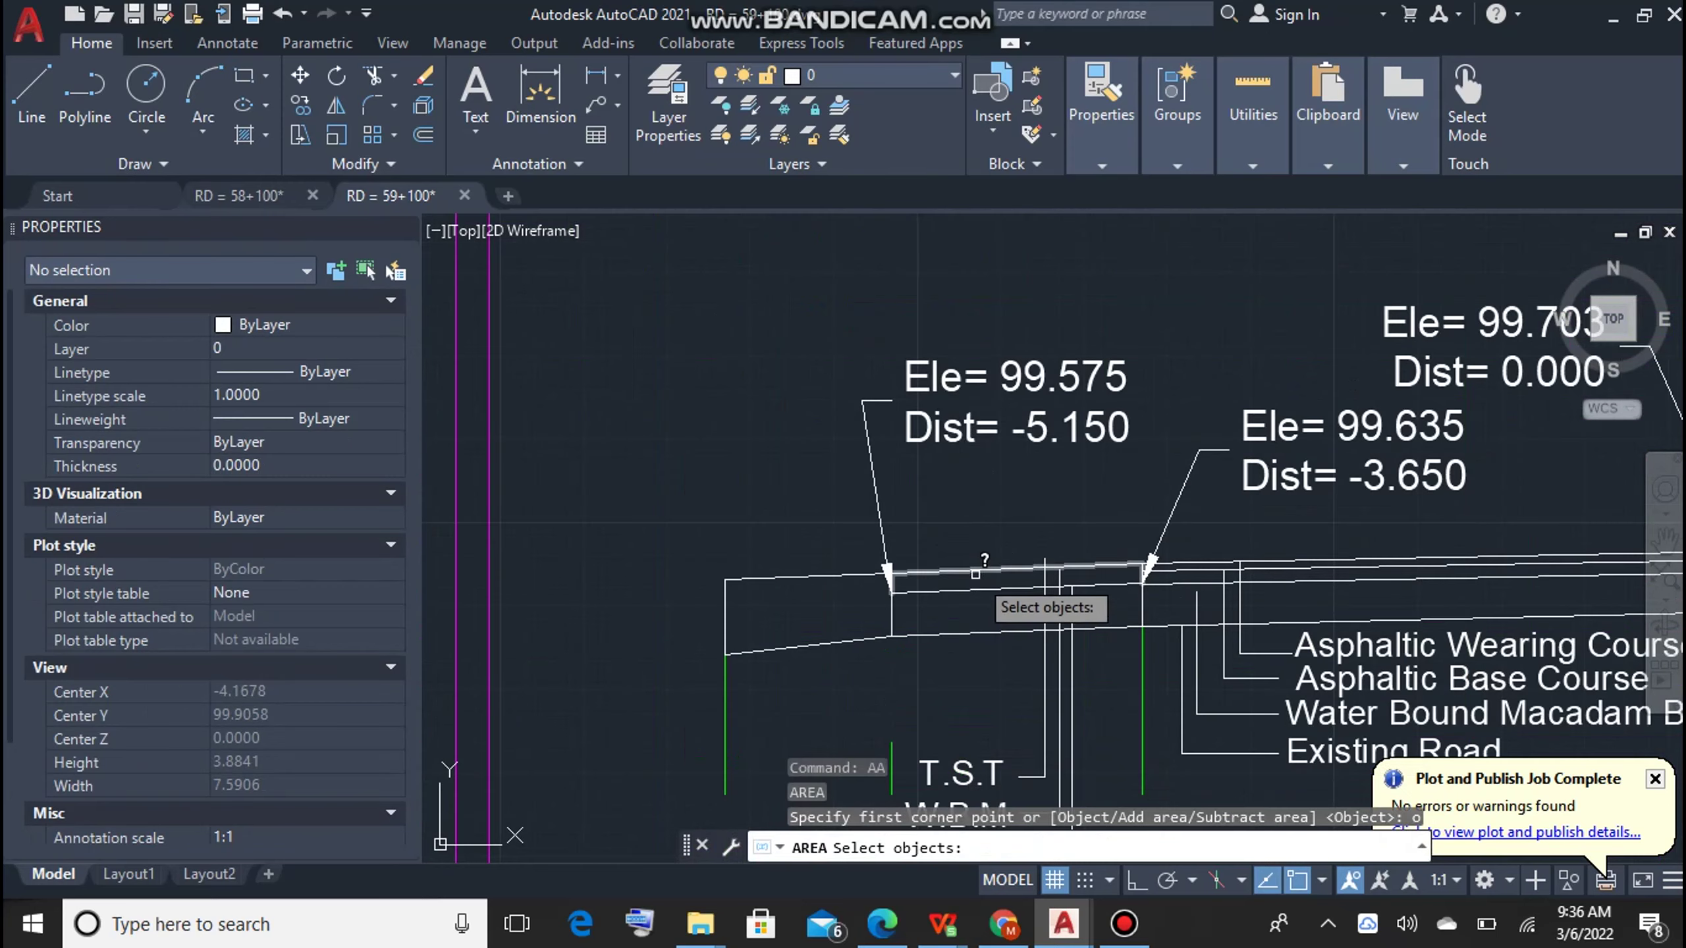
{"action": "left_click", "coordinate": [976, 569]}
{"action": "scroll", "coordinate": [976, 569], "scroll_direction": "down", "scroll_amount": 3}
{"action": "scroll", "coordinate": [1027, 505], "scroll_direction": "up", "scroll_amount": 5}
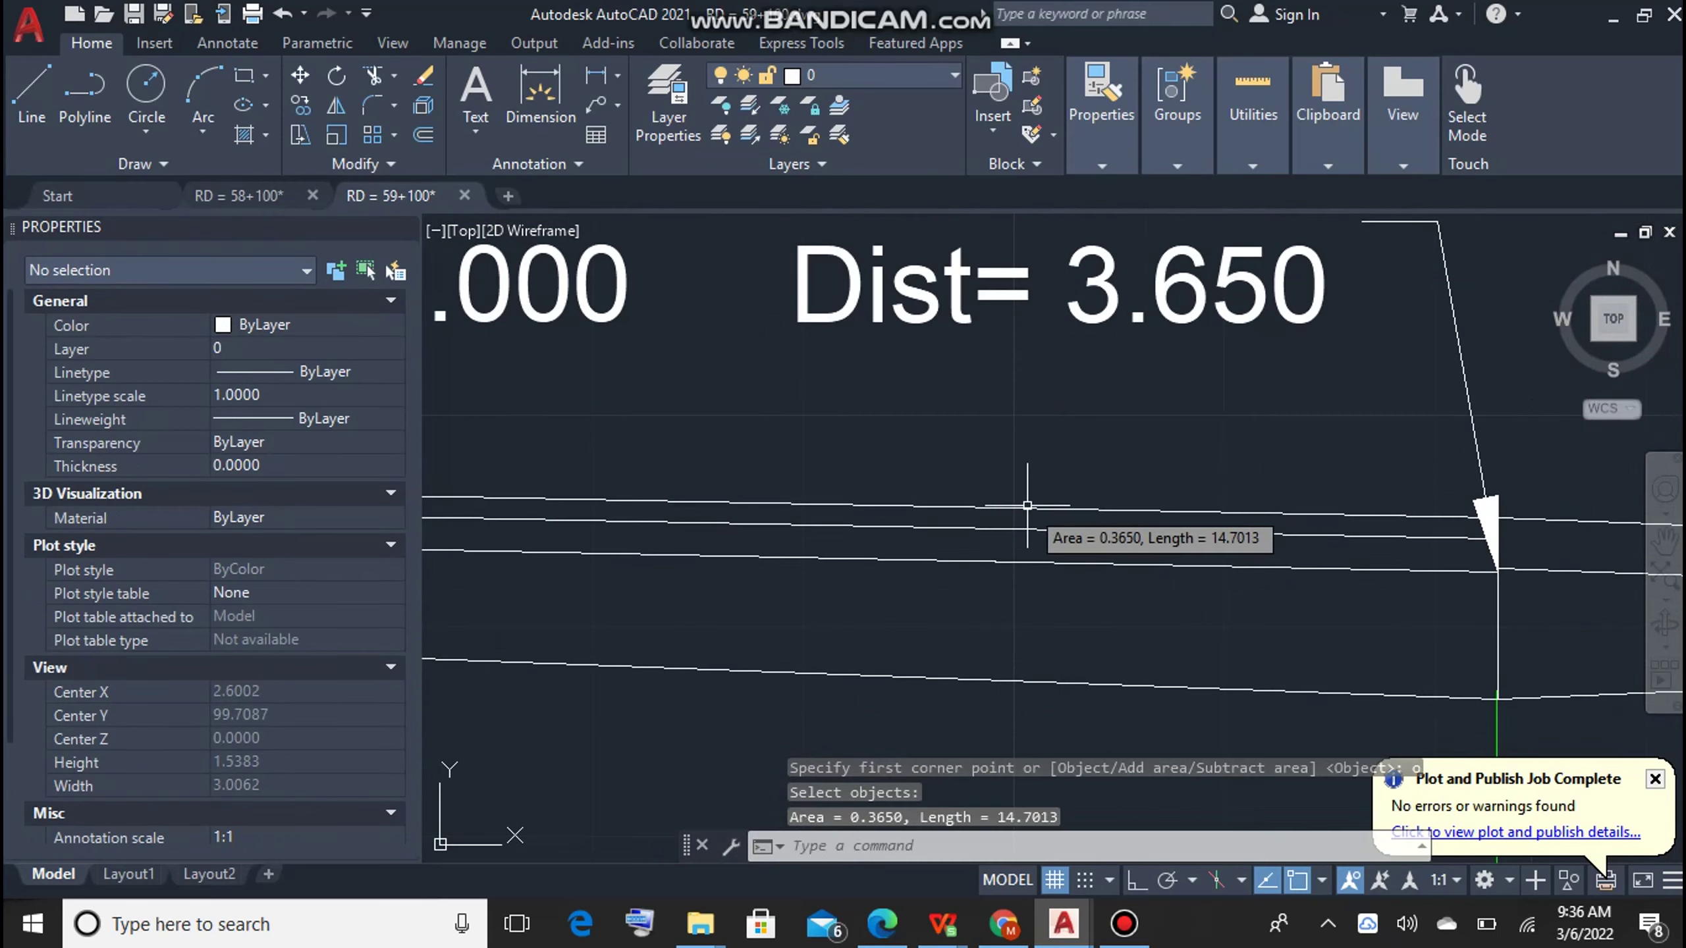
{"action": "scroll", "coordinate": [1027, 504], "scroll_direction": "down", "scroll_amount": 4}
{"action": "scroll", "coordinate": [929, 664], "scroll_direction": "up", "scroll_amount": 4}
{"action": "scroll", "coordinate": [929, 664], "scroll_direction": "down", "scroll_amount": 4}
{"action": "key", "text": "Return"}
{"action": "scroll", "coordinate": [882, 647], "scroll_direction": "up", "scroll_amount": 5}
{"action": "key", "text": "o"}
{"action": "key", "text": "Return"}
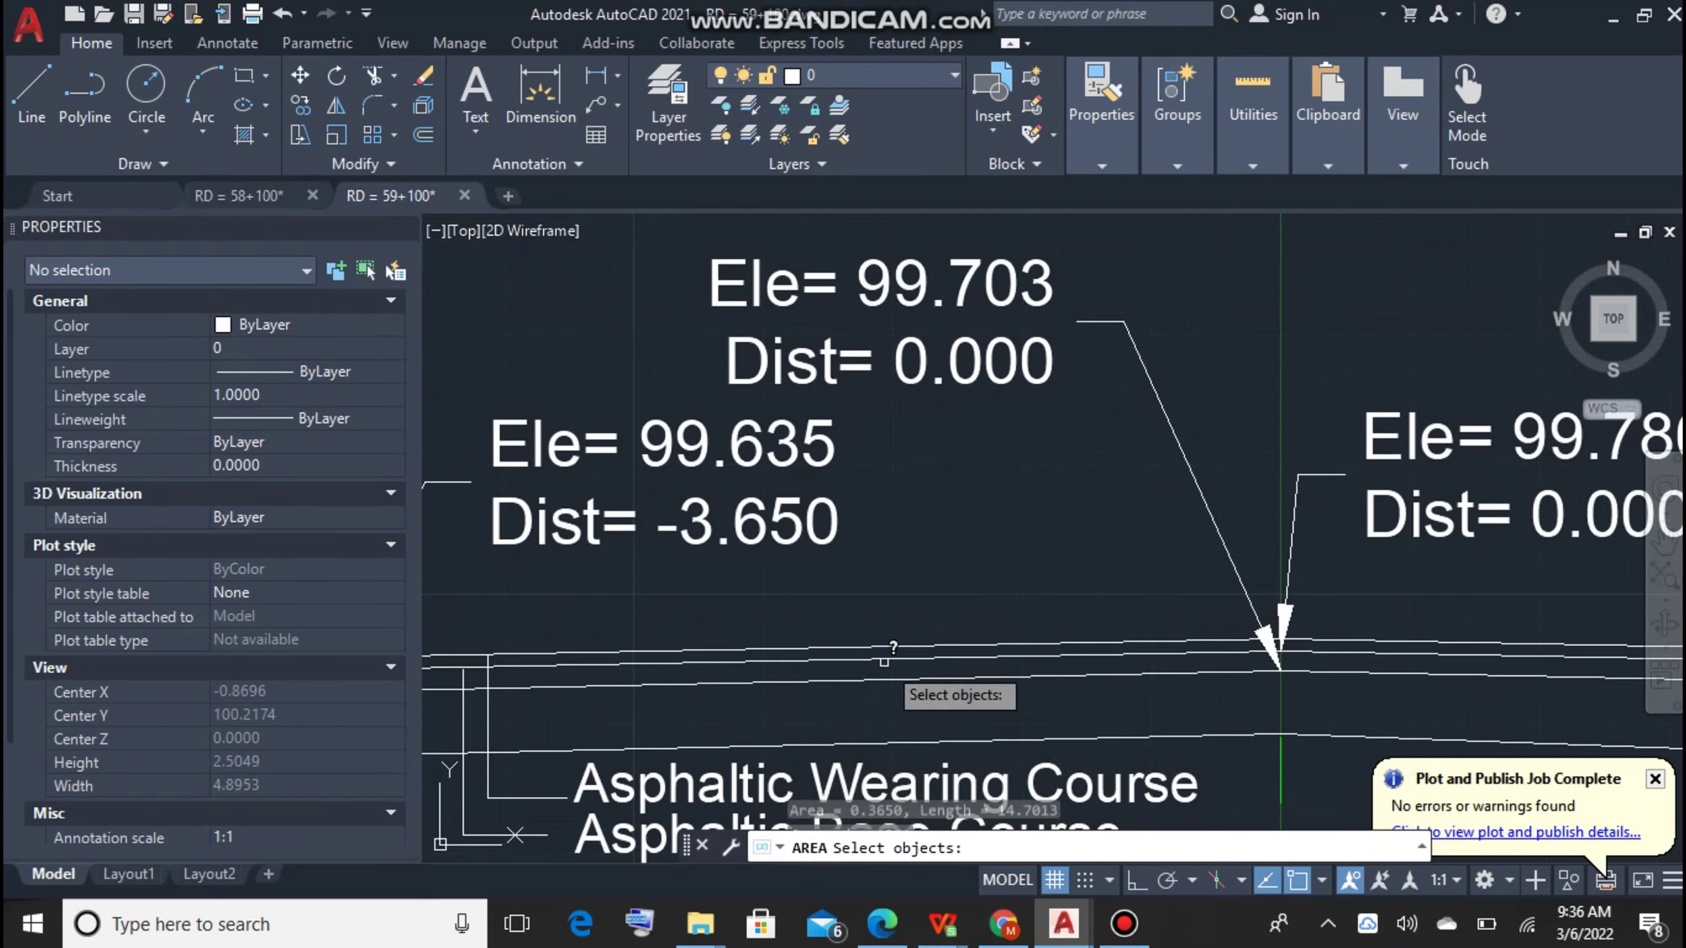
{"action": "left_click", "coordinate": [883, 659]}
{"action": "scroll", "coordinate": [993, 609], "scroll_direction": "down", "scroll_amount": 4}
{"action": "scroll", "coordinate": [993, 564], "scroll_direction": "up", "scroll_amount": 5}
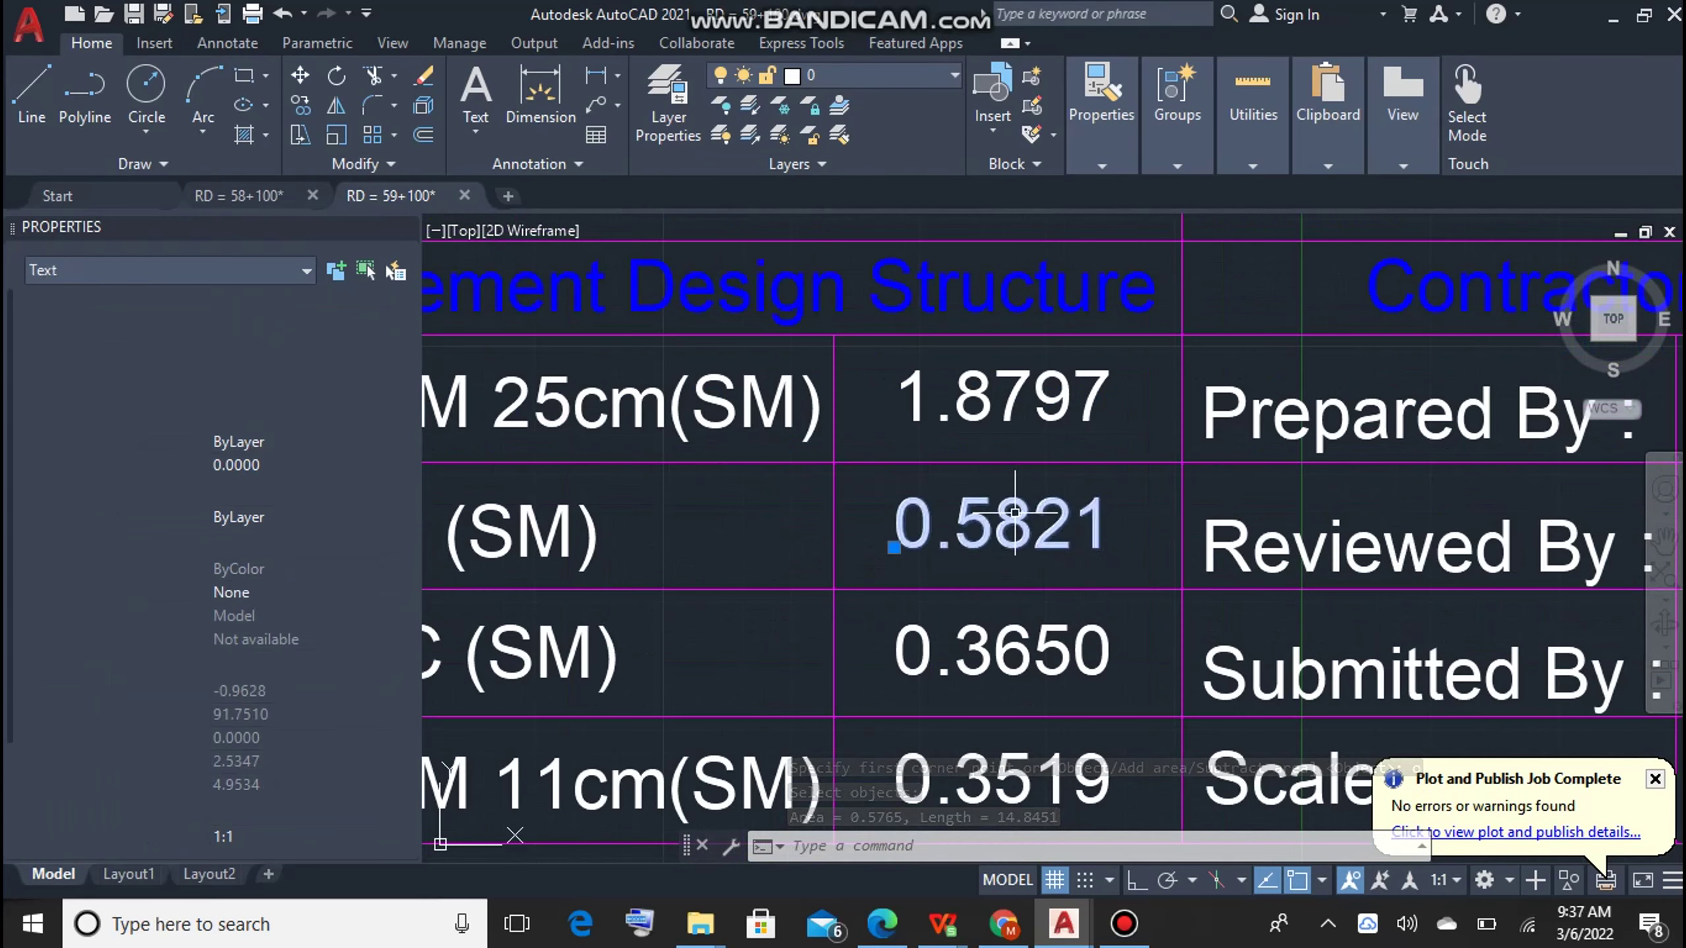
Step: Update the ABC area cell from 0.5821 to 0.5765
{"action": "double_click", "coordinate": [994, 531]}
{"action": "type", "text": "65"}
{"action": "scroll", "coordinate": [1034, 531], "scroll_direction": "down", "scroll_amount": 3}
{"action": "scroll", "coordinate": [1034, 532], "scroll_direction": "down", "scroll_amount": 5}
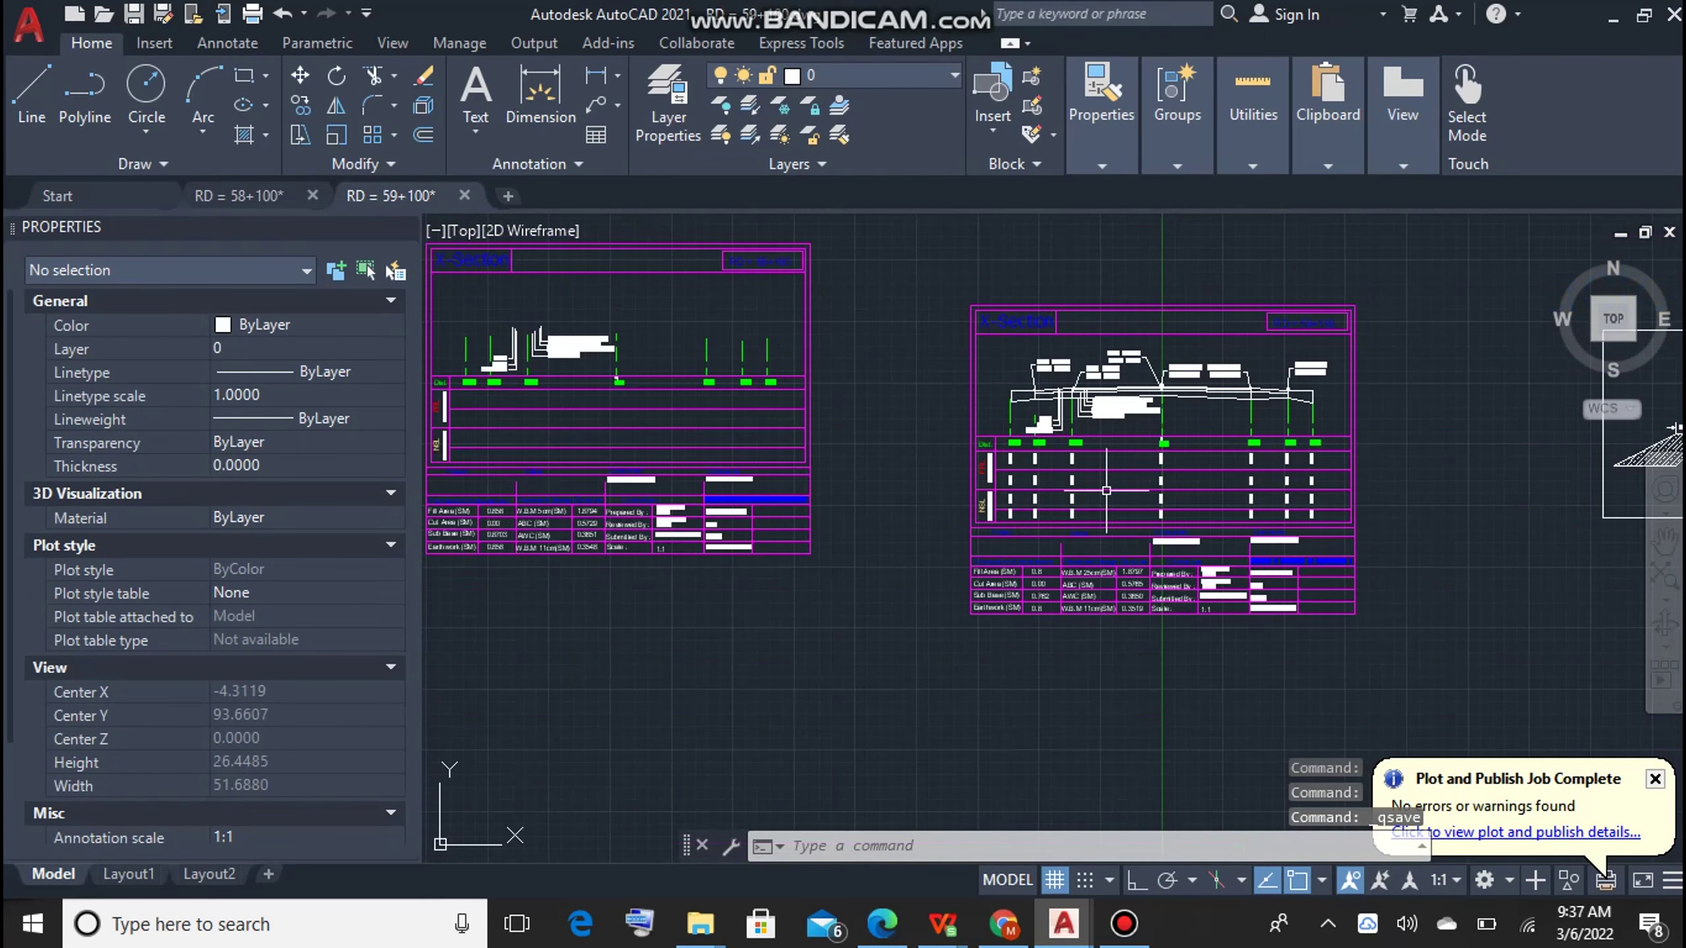